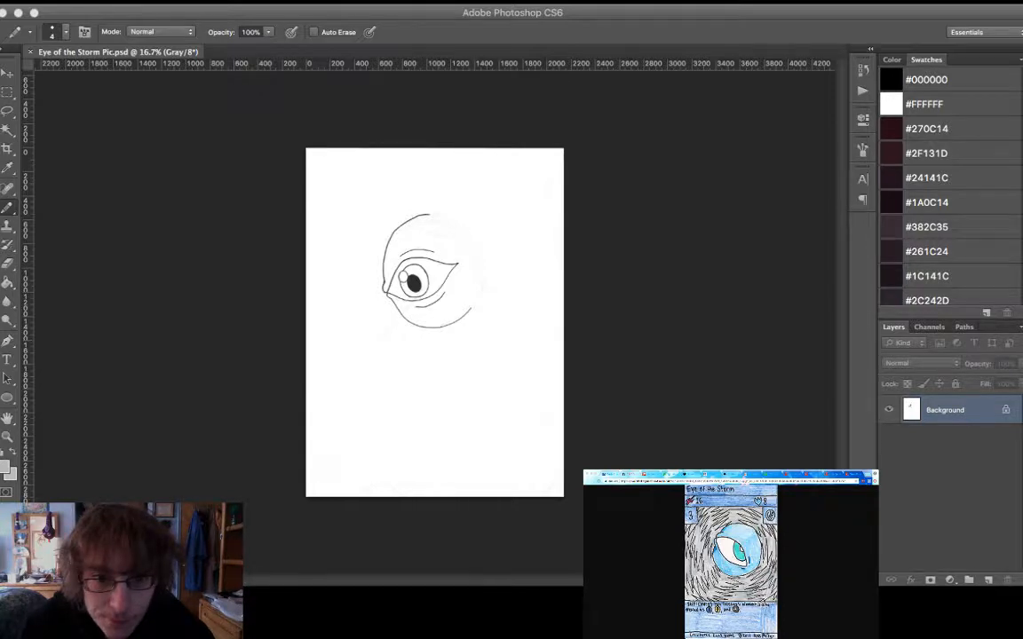
Switch to the YouTube live chat window, place it in the screen's upper-right corner, and enlarge it slightly
{"action": "key", "text": "super+Tab"}
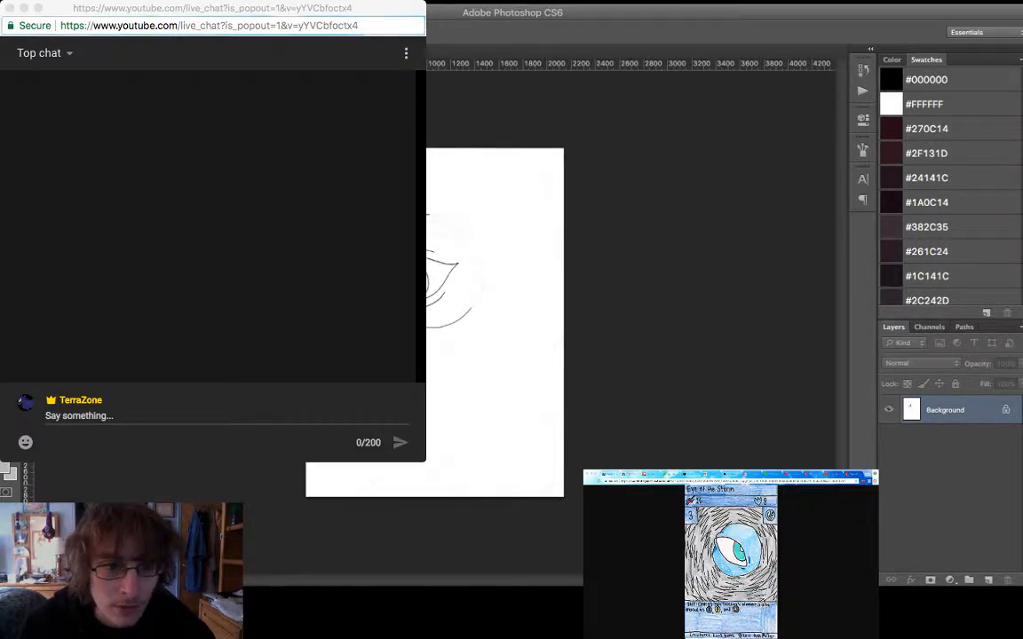
{"action": "left_click_drag", "start_coordinate": [303, 4], "coordinate": [900, 5]}
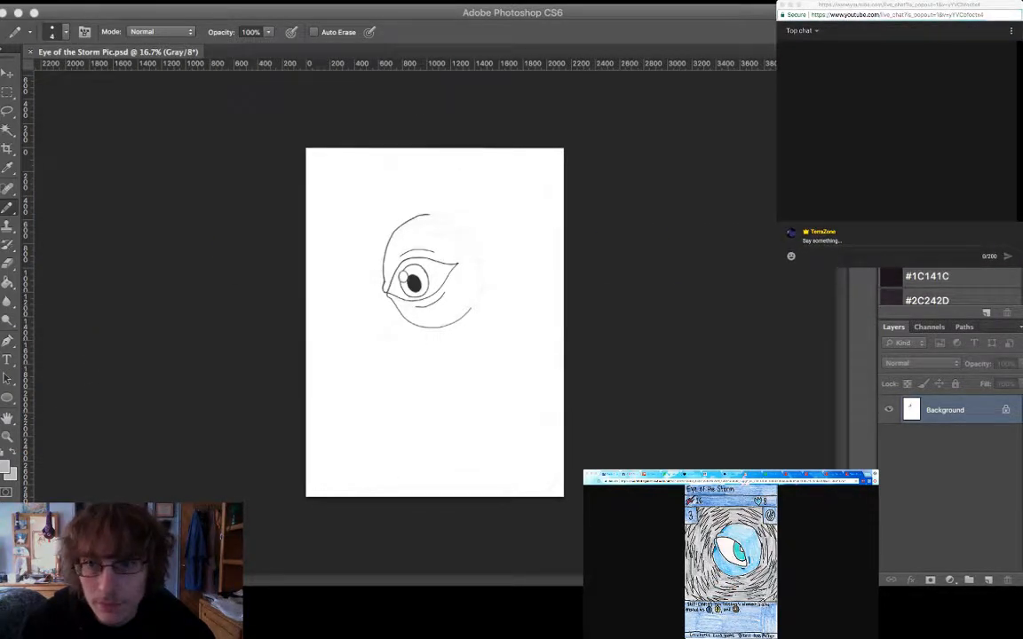
{"action": "left_click_drag", "start_coordinate": [777, 266], "coordinate": [740, 307]}
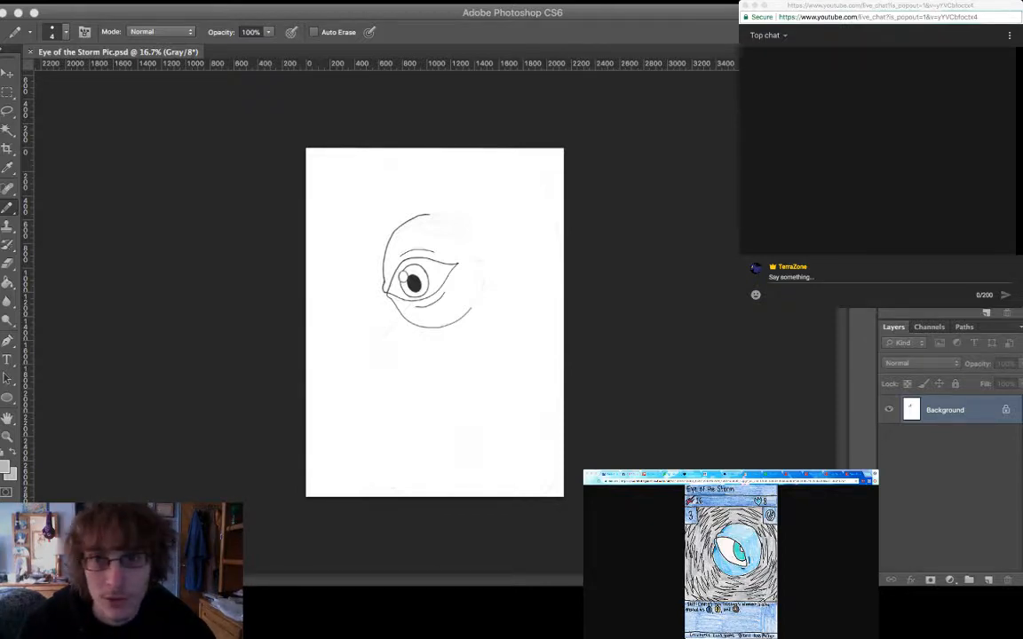
{"action": "key", "text": "super+Tab"}
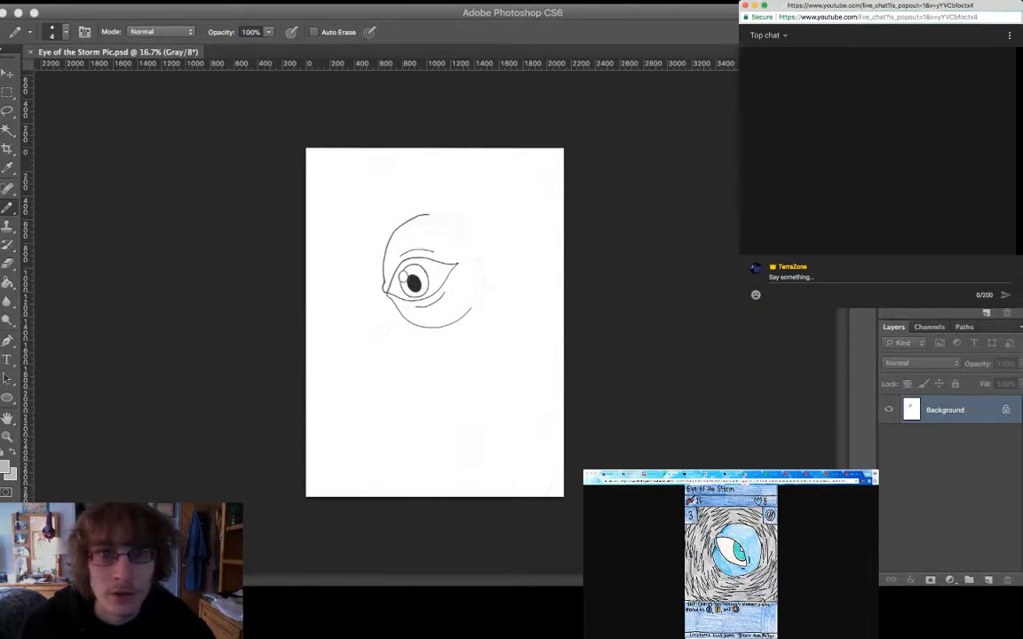
{"action": "key", "text": "super+Tab"}
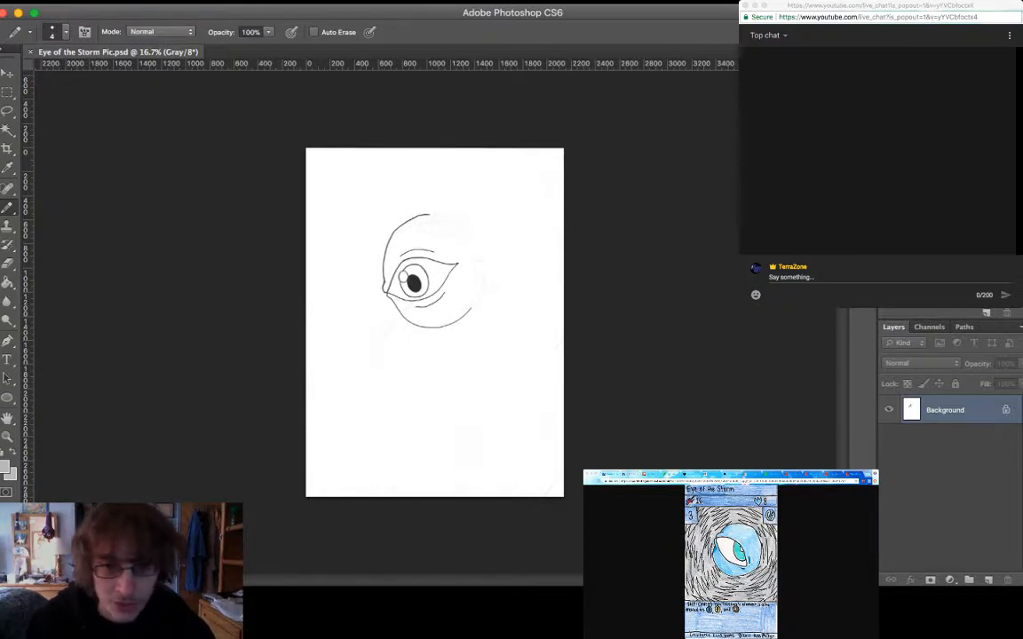
{"action": "key", "text": "super+equal"}
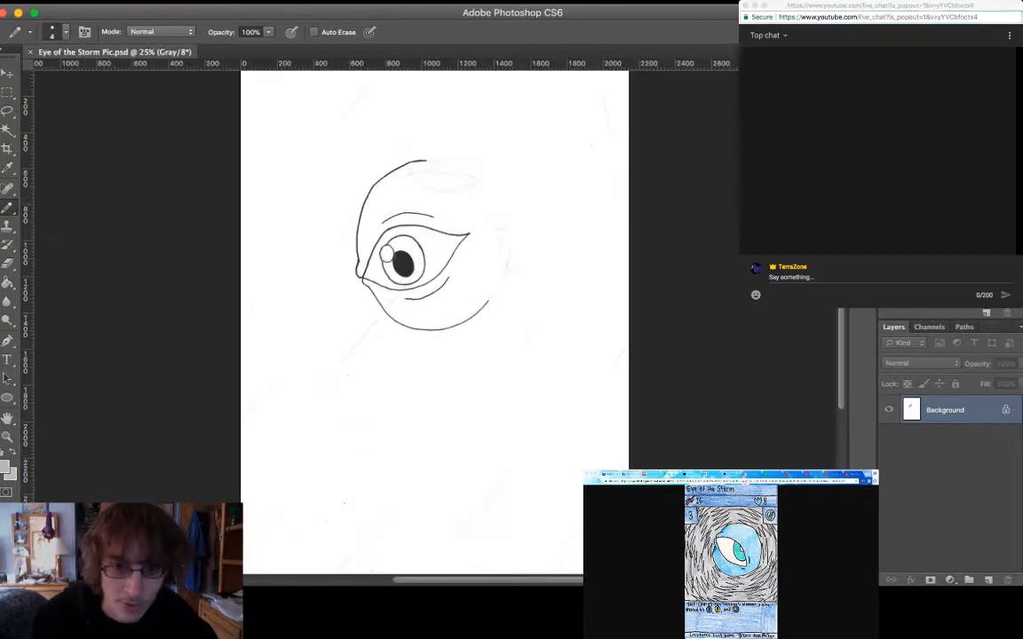
{"action": "scroll", "coordinate": [435, 320], "scroll_direction": "up", "scroll_amount": 3}
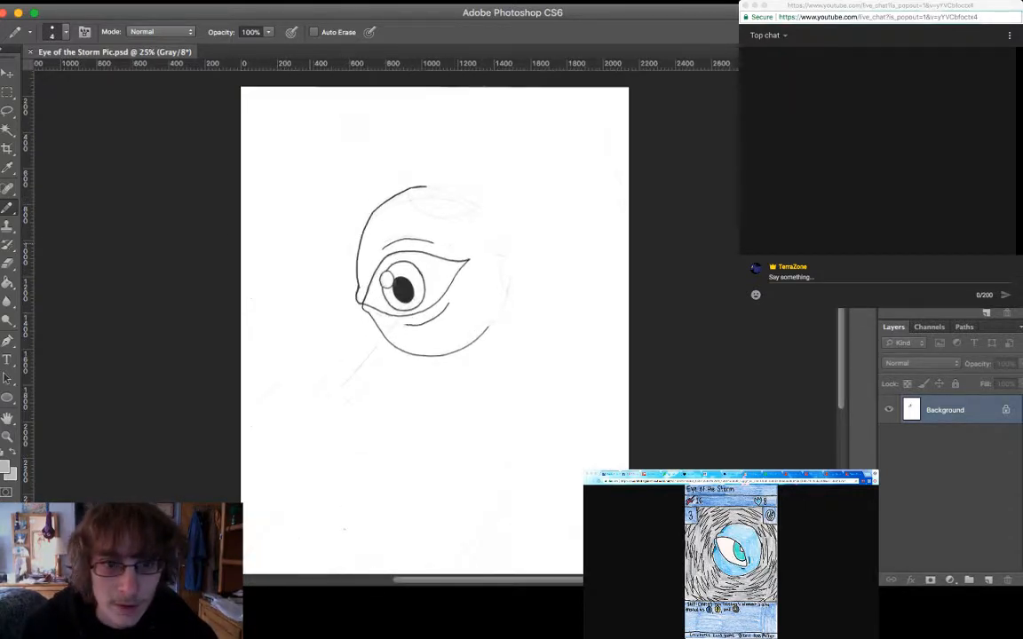
{"action": "scroll", "coordinate": [435, 319], "scroll_direction": "down", "scroll_amount": 4}
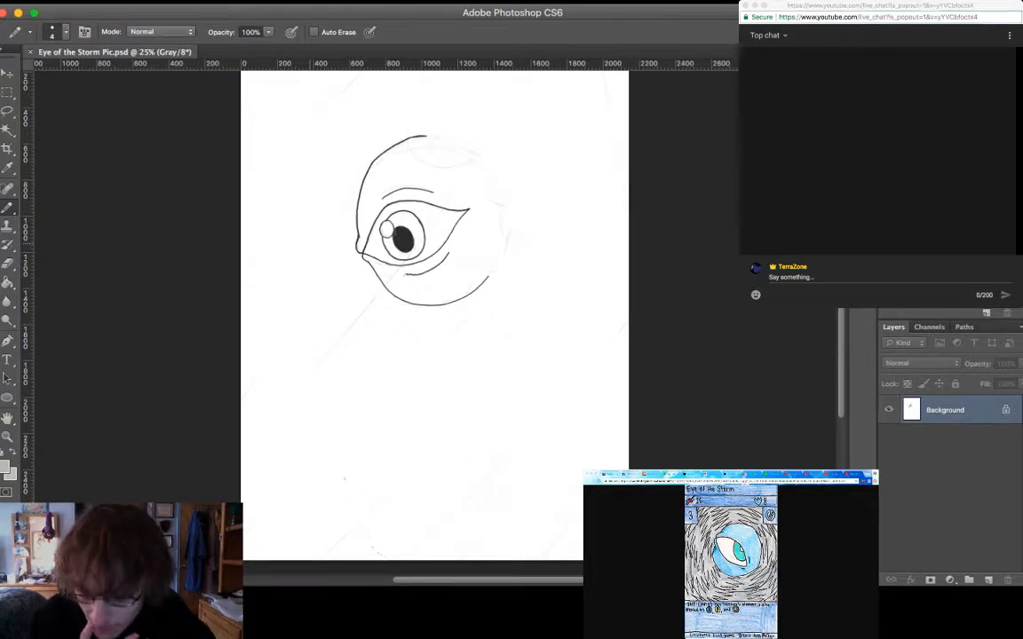
{"action": "scroll", "coordinate": [434, 320], "scroll_direction": "up", "scroll_amount": 4}
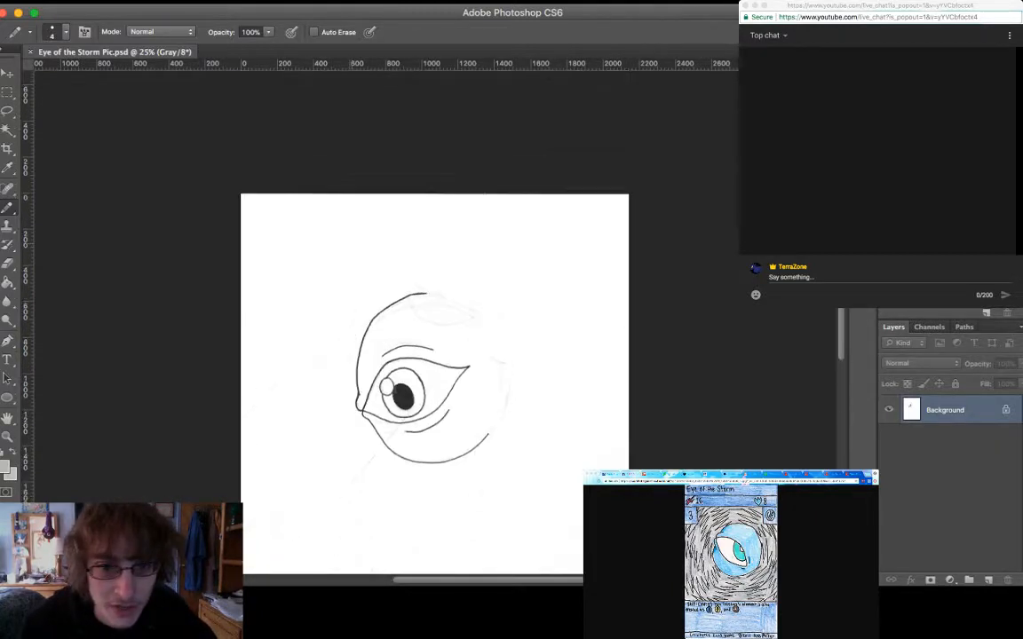
{"action": "scroll", "coordinate": [435, 319], "scroll_direction": "down", "scroll_amount": 1}
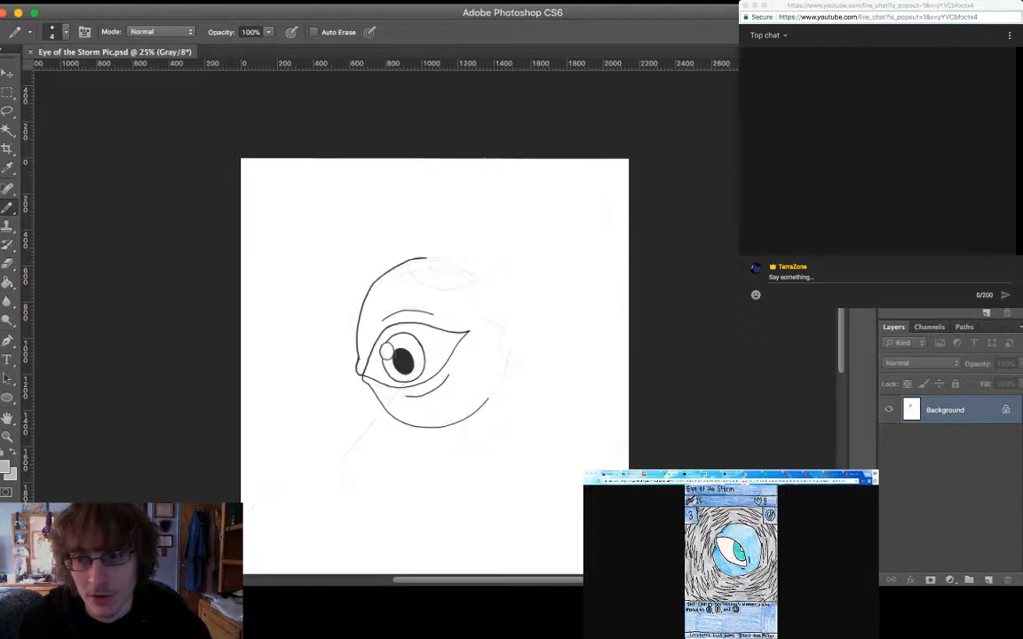
Check the live stream's YouTube page in the browser and return to the Eye of the Storm reference card
{"action": "key", "text": "x"}
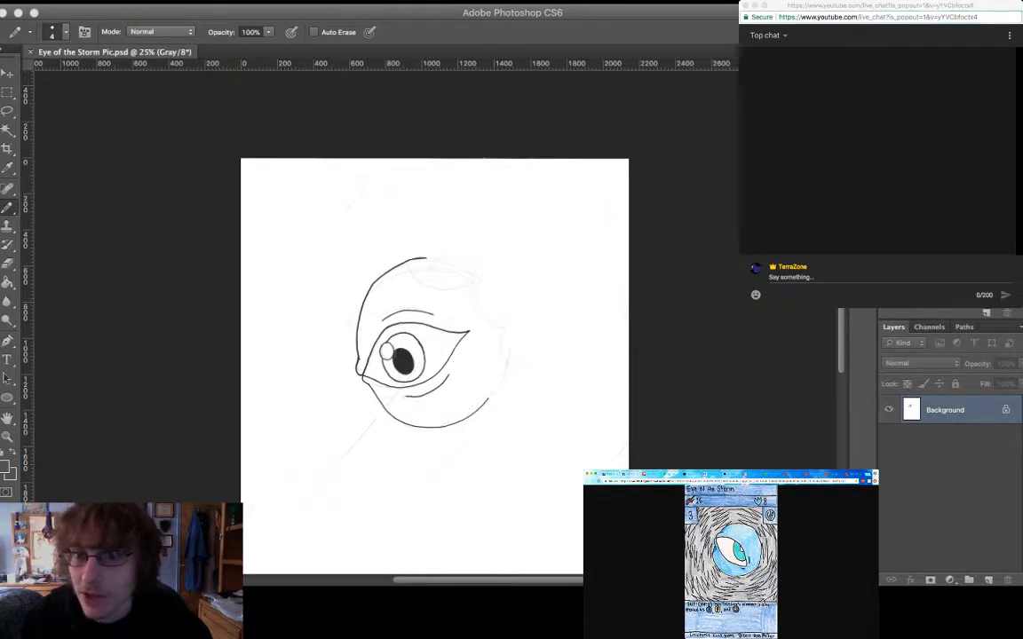
{"action": "key", "text": "ctrl+Tab"}
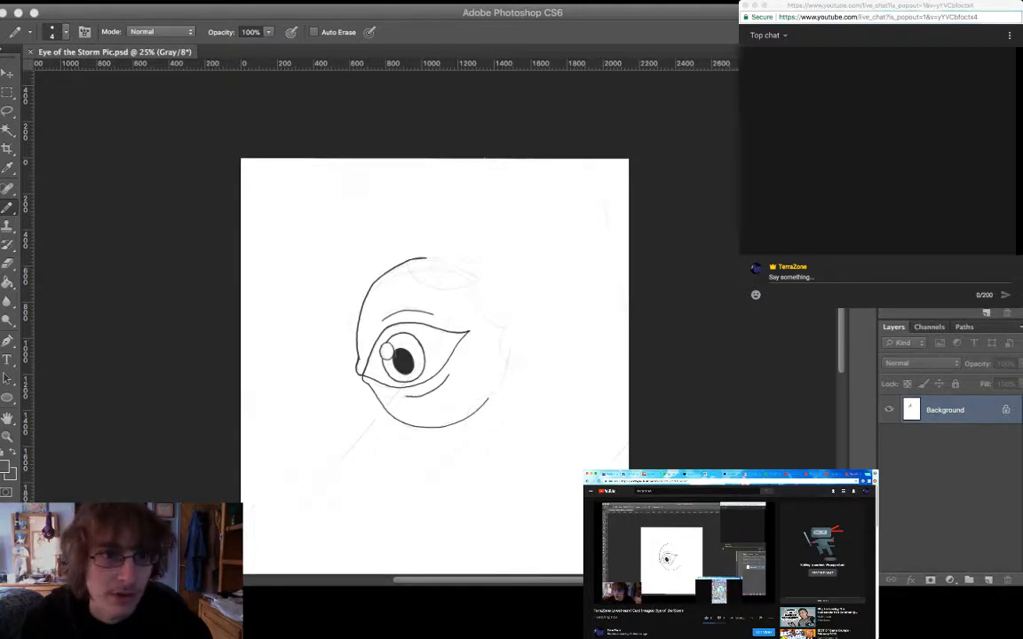
{"action": "key", "text": "ctrl+shift+Tab"}
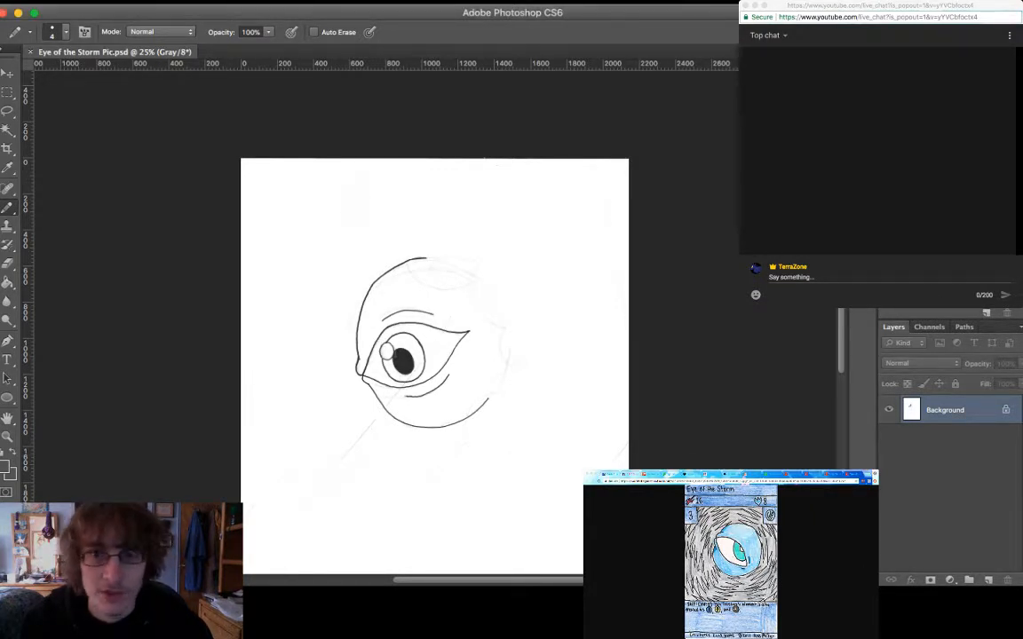
{"action": "key", "text": "x"}
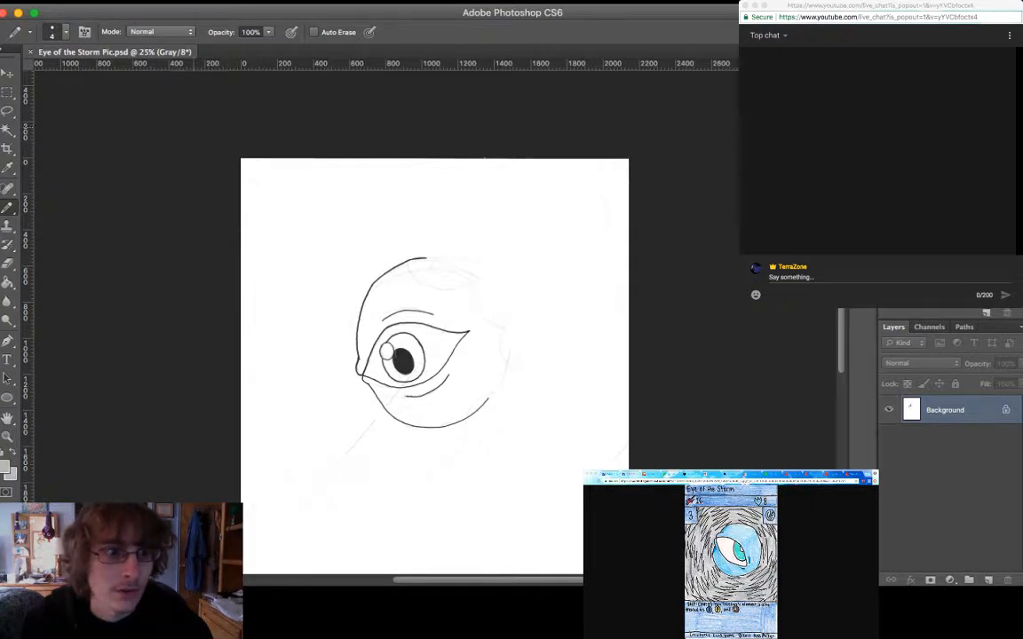
Send the message "Testing" twice in the YouTube live chat and switch back to Photoshop
{"action": "left_click", "coordinate": [835, 277]}
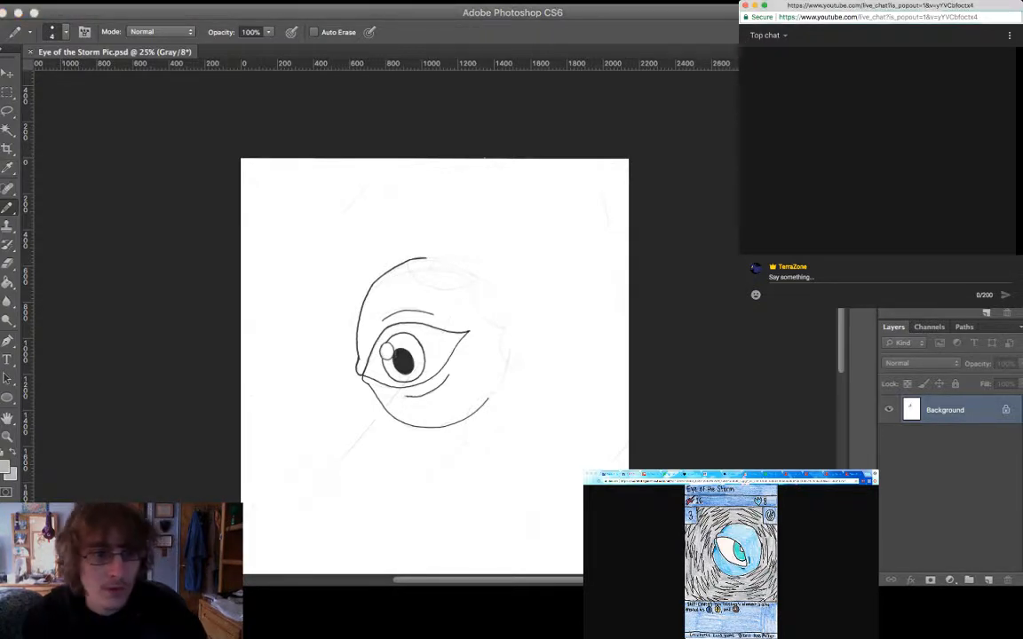
{"action": "type", "text": "Testing"}
{"action": "key", "text": "Return"}
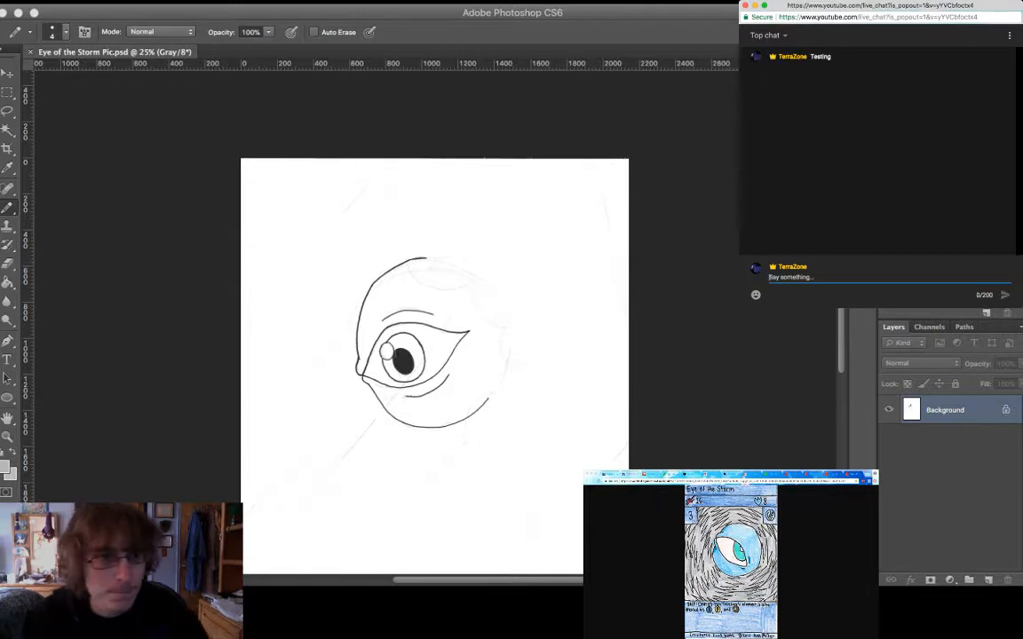
{"action": "type", "text": "T"}
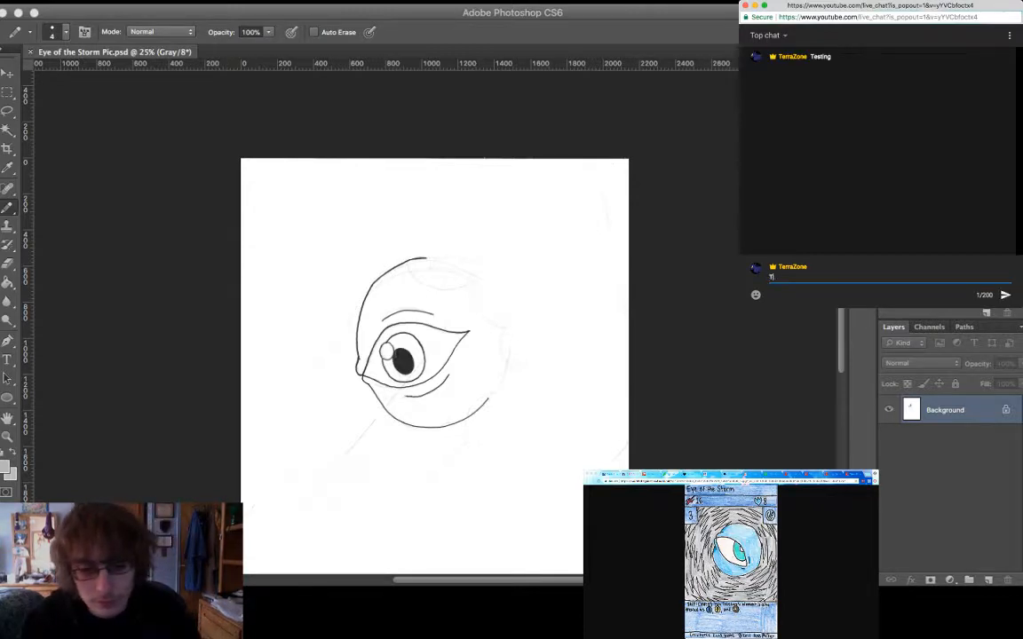
{"action": "type", "text": "esting"}
{"action": "key", "text": "Return"}
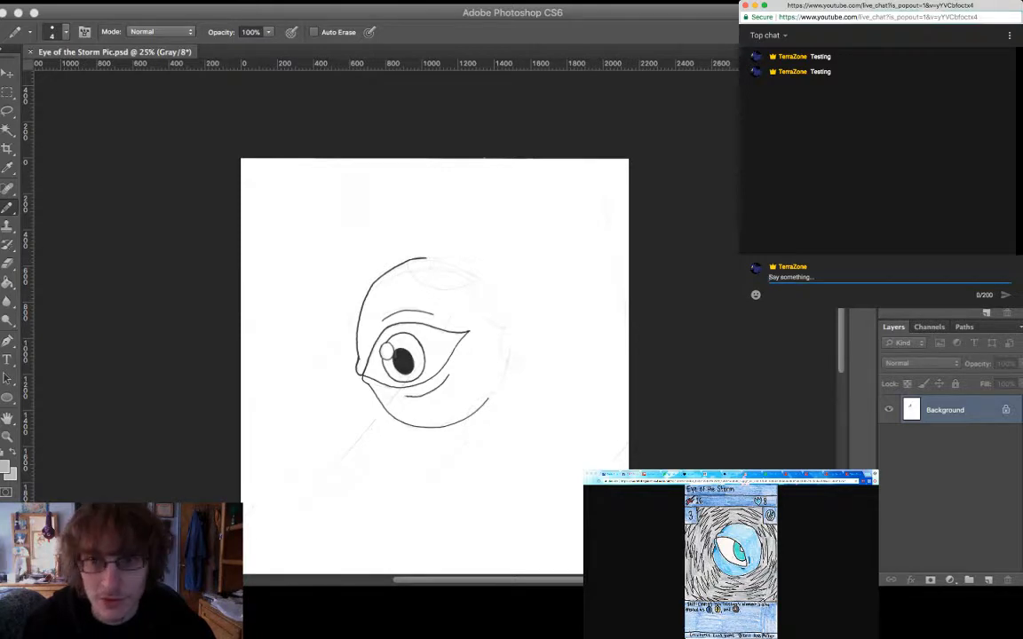
{"action": "key", "text": "super+Tab"}
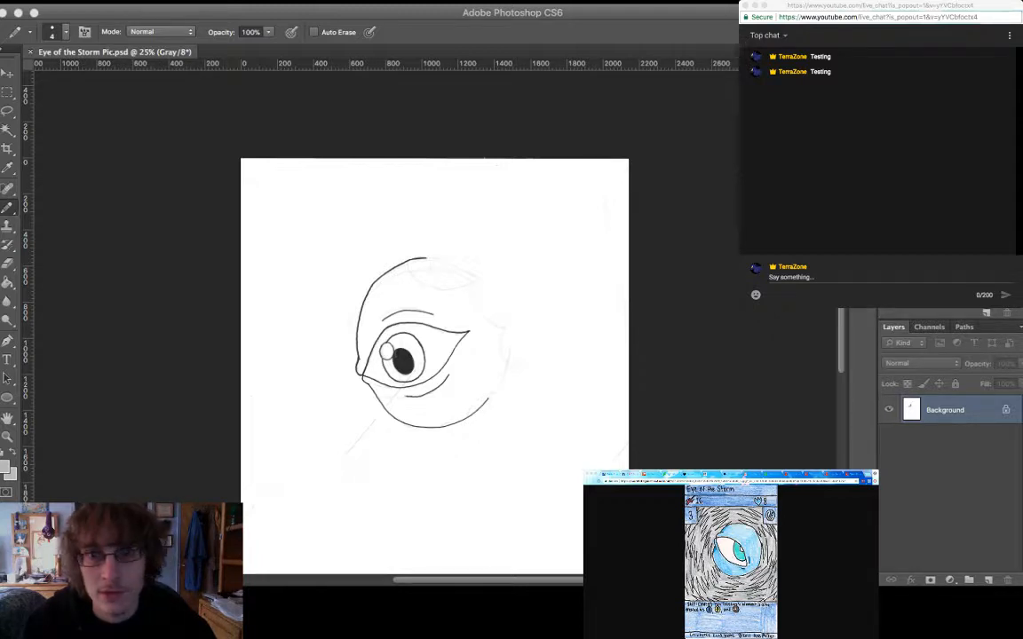
{"action": "key", "text": "super+Tab"}
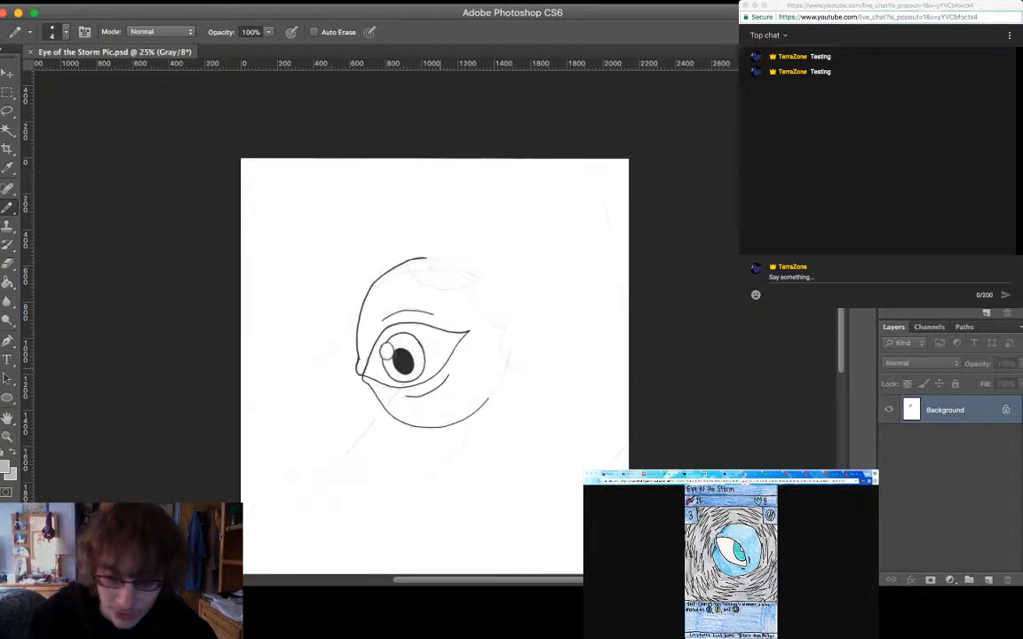
Convert the scanned eye drawing to Bitmap mode
{"action": "key", "text": "super+equal"}
{"action": "scroll", "coordinate": [435, 266], "scroll_direction": "down", "scroll_amount": 2}
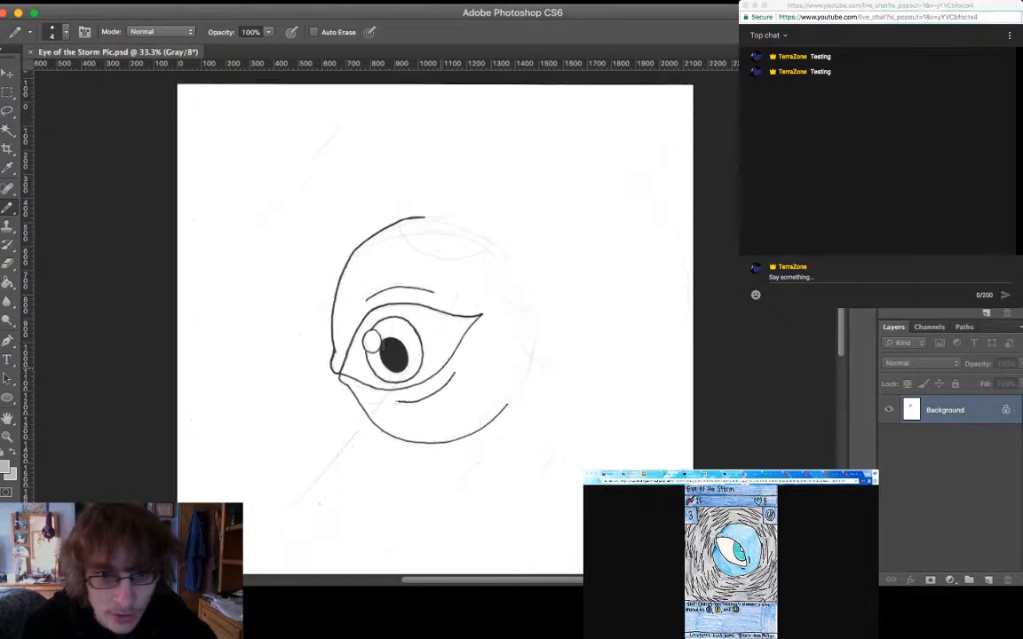
{"action": "scroll", "coordinate": [435, 267], "scroll_direction": "up", "scroll_amount": 1}
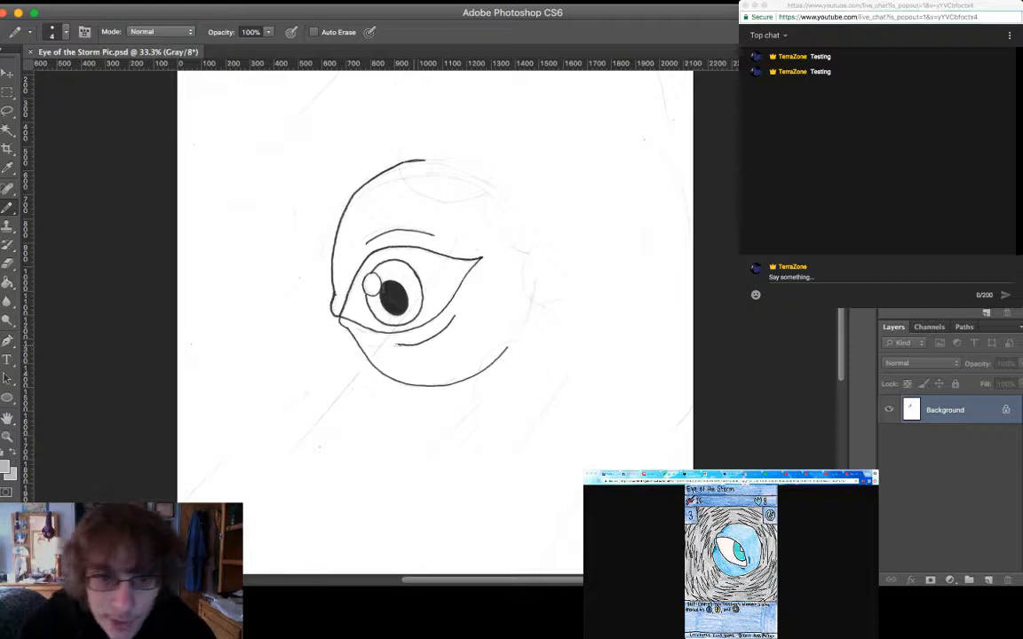
{"action": "scroll", "coordinate": [434, 267], "scroll_direction": "up", "scroll_amount": 3}
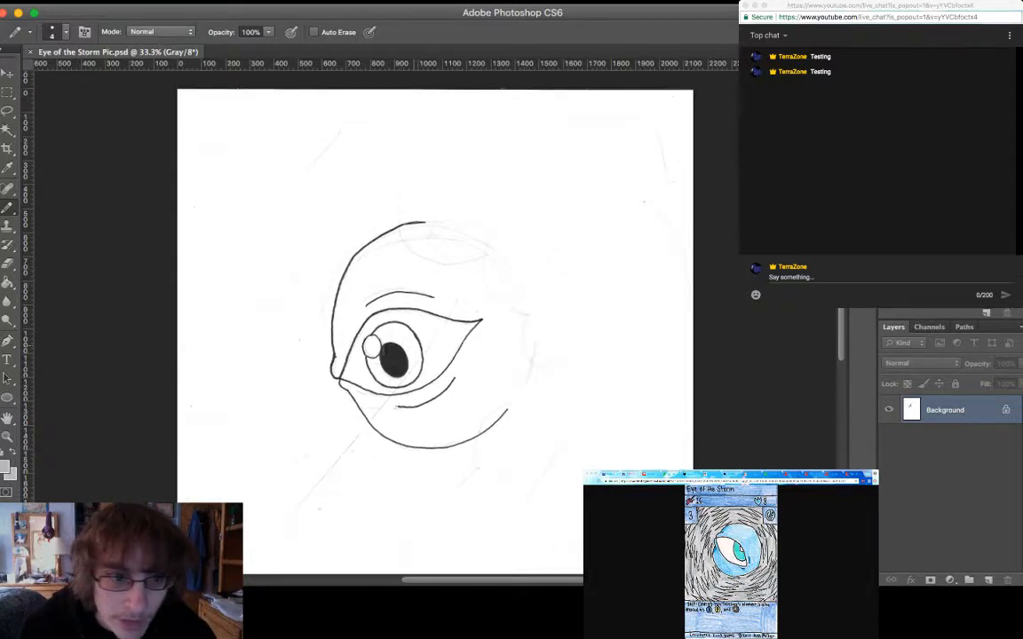
{"action": "scroll", "coordinate": [435, 284], "scroll_direction": "down", "scroll_amount": 2}
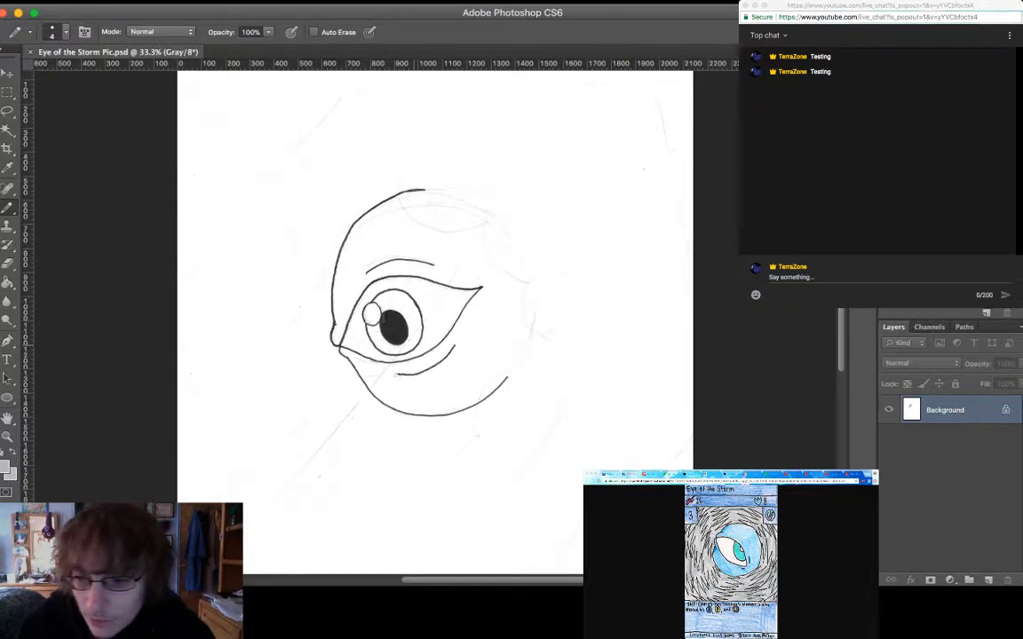
{"action": "scroll", "coordinate": [435, 284], "scroll_direction": "down", "scroll_amount": 1}
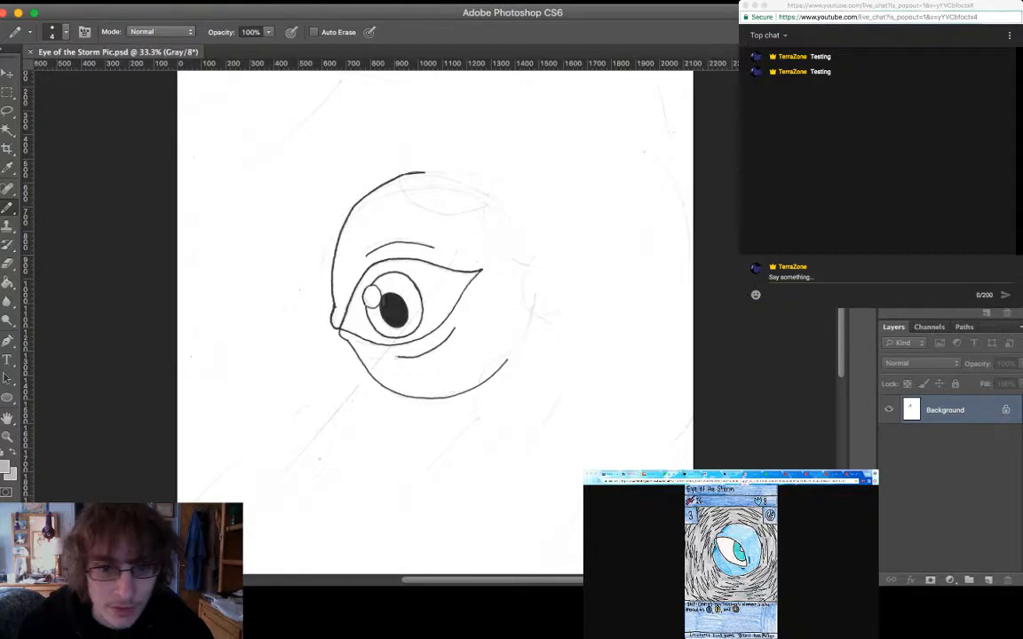
{"action": "key", "text": "Return"}
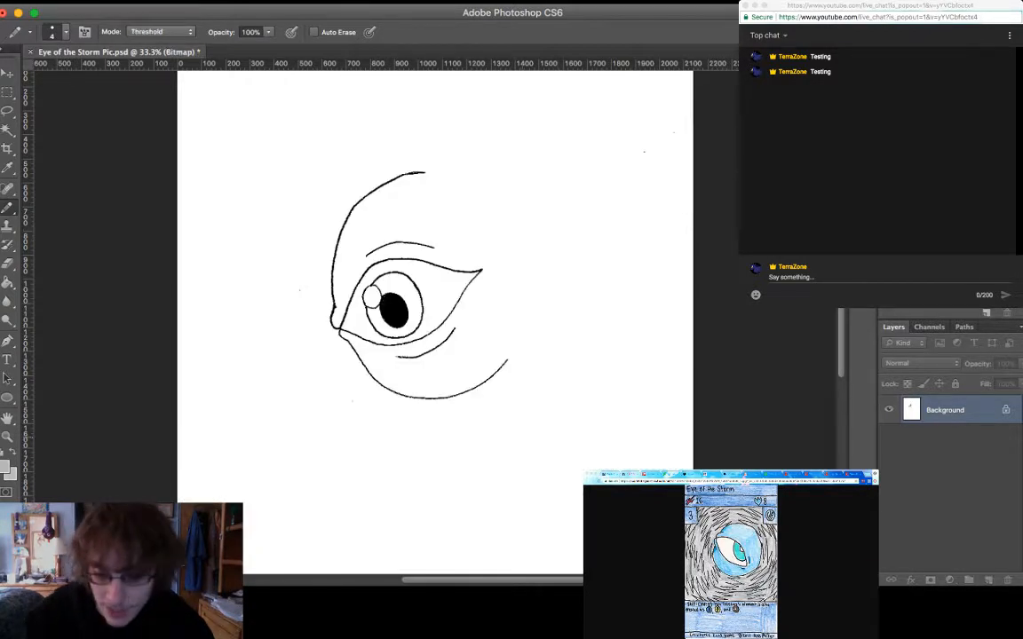
Lasso the stray speck beside the inner corner of the eye, fill it with white, and deselect
{"action": "key", "text": "super+plus"}
{"action": "key", "text": "super+plus"}
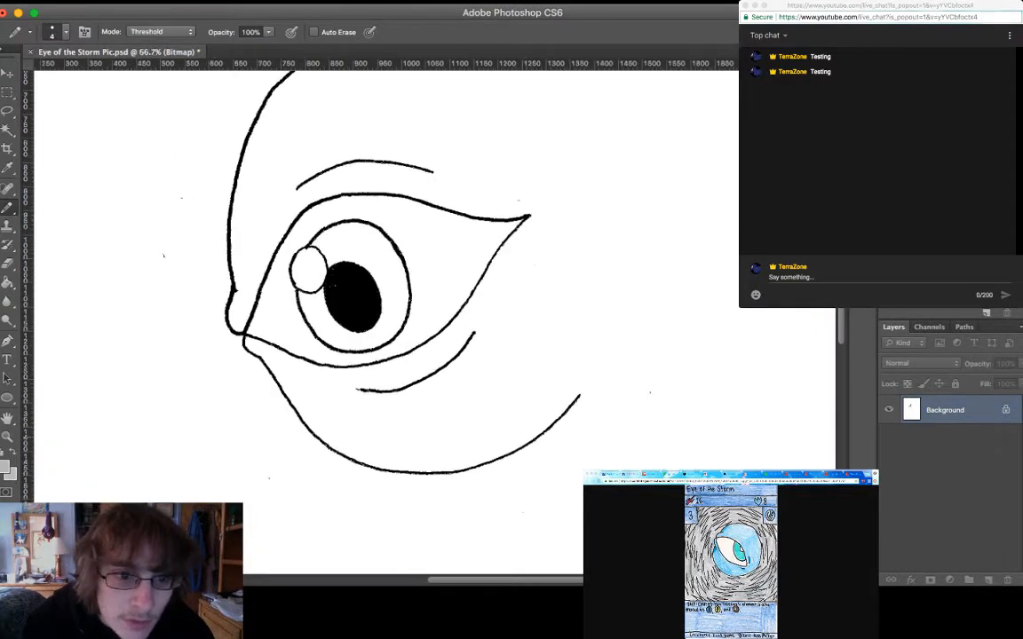
{"action": "scroll", "coordinate": [435, 322], "scroll_direction": "left", "scroll_amount": 5}
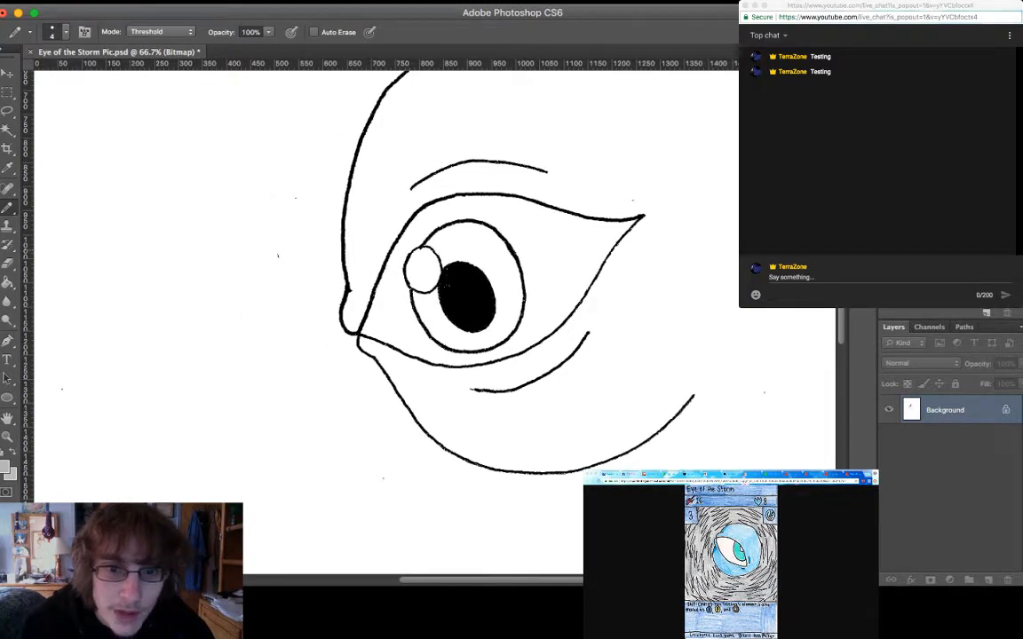
{"action": "scroll", "coordinate": [435, 322], "scroll_direction": "up", "scroll_amount": 5}
{"action": "scroll", "coordinate": [435, 322], "scroll_direction": "right", "scroll_amount": 3}
{"action": "scroll", "coordinate": [434, 322], "scroll_direction": "down", "scroll_amount": 3}
{"action": "scroll", "coordinate": [435, 322], "scroll_direction": "left", "scroll_amount": 3}
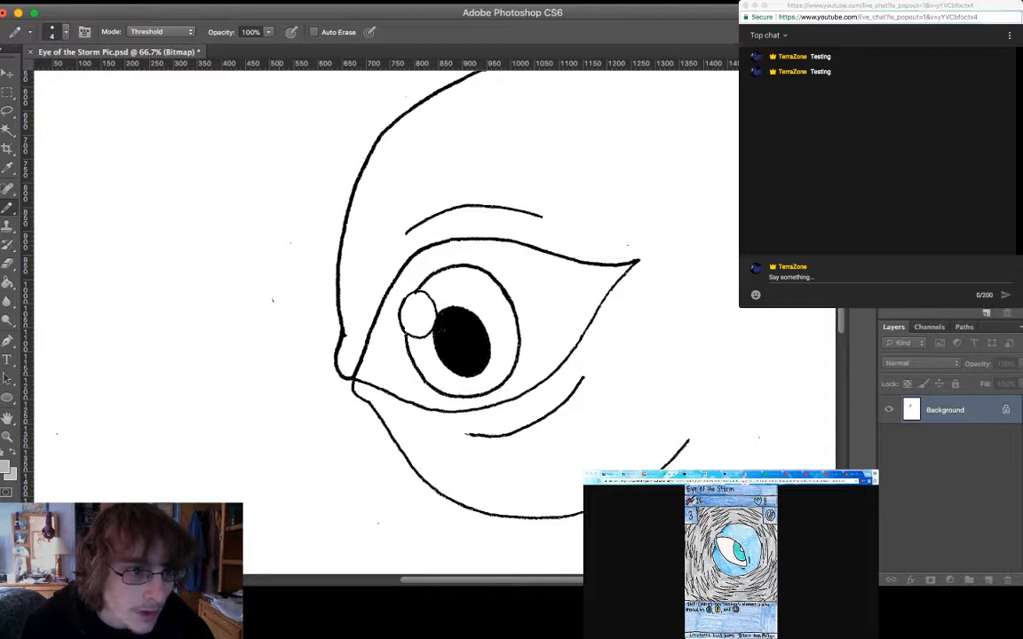
{"action": "key", "text": "l"}
{"action": "mouse_move", "coordinate": [284, 304]}
{"action": "left_mouse_down"}
{"action": "mouse_move", "coordinate": [281, 333]}
{"action": "mouse_move", "coordinate": [284, 306]}
{"action": "left_mouse_up"}
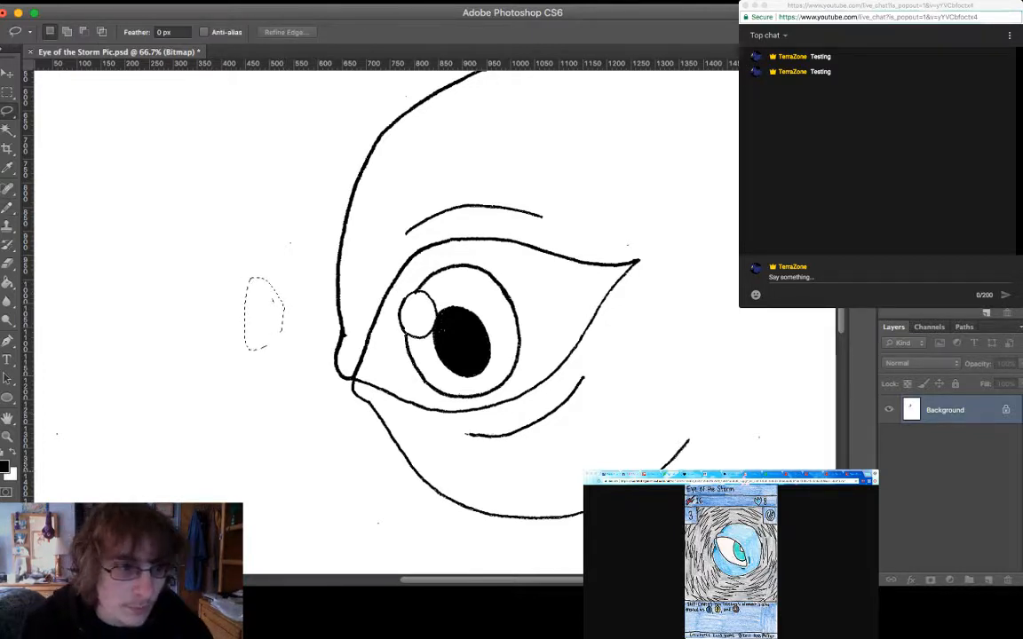
{"action": "key", "text": "x"}
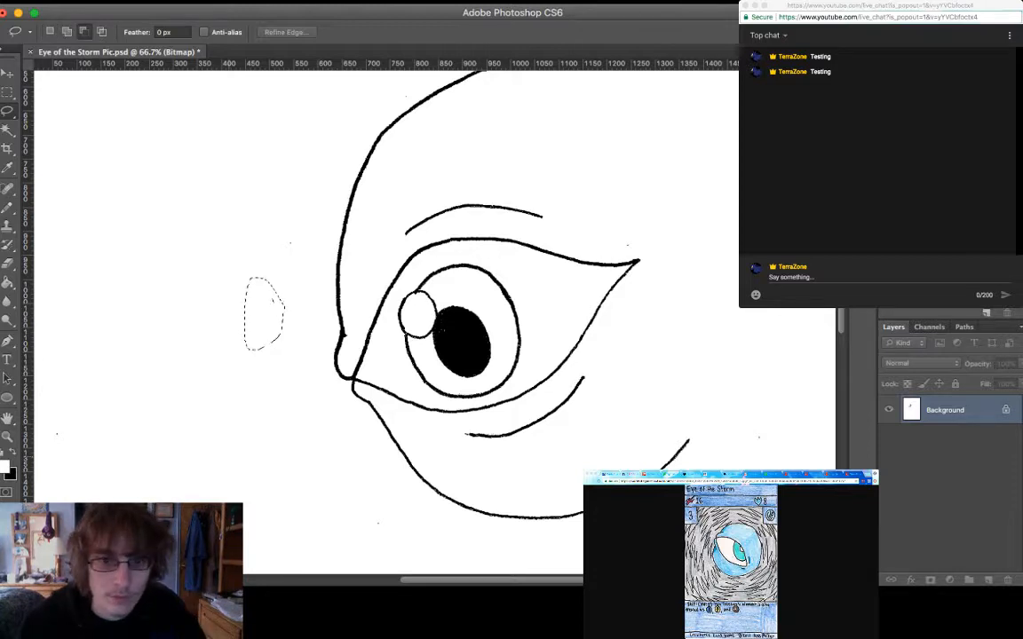
{"action": "key", "text": "alt+BackSpace"}
{"action": "key", "text": "ctrl+d"}
Lasso the stray speck in the blank upper-right area of the drawing, fill it with white, and deselect
{"action": "scroll", "coordinate": [426, 293], "scroll_direction": "right", "scroll_amount": 5}
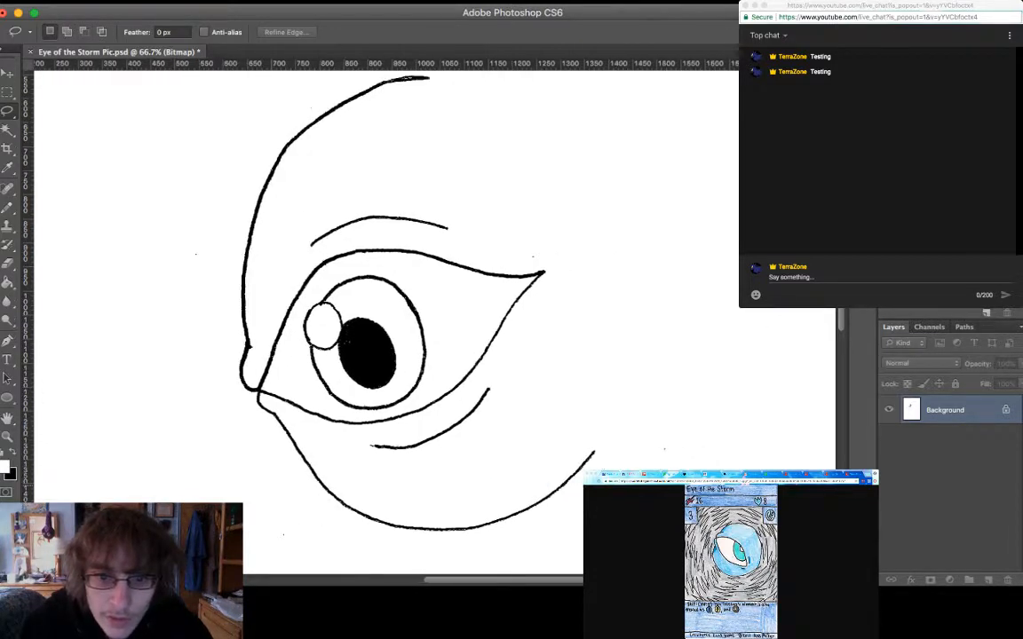
{"action": "scroll", "coordinate": [381, 310], "scroll_direction": "up", "scroll_amount": 5}
{"action": "scroll", "coordinate": [382, 311], "scroll_direction": "right", "scroll_amount": 3}
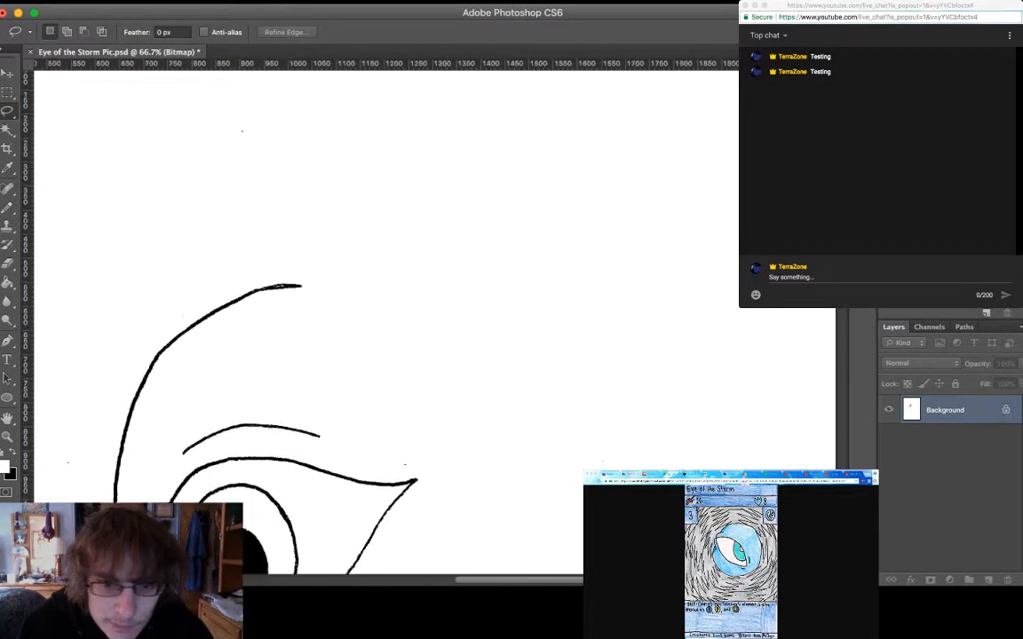
{"action": "scroll", "coordinate": [356, 293], "scroll_direction": "right", "scroll_amount": 5}
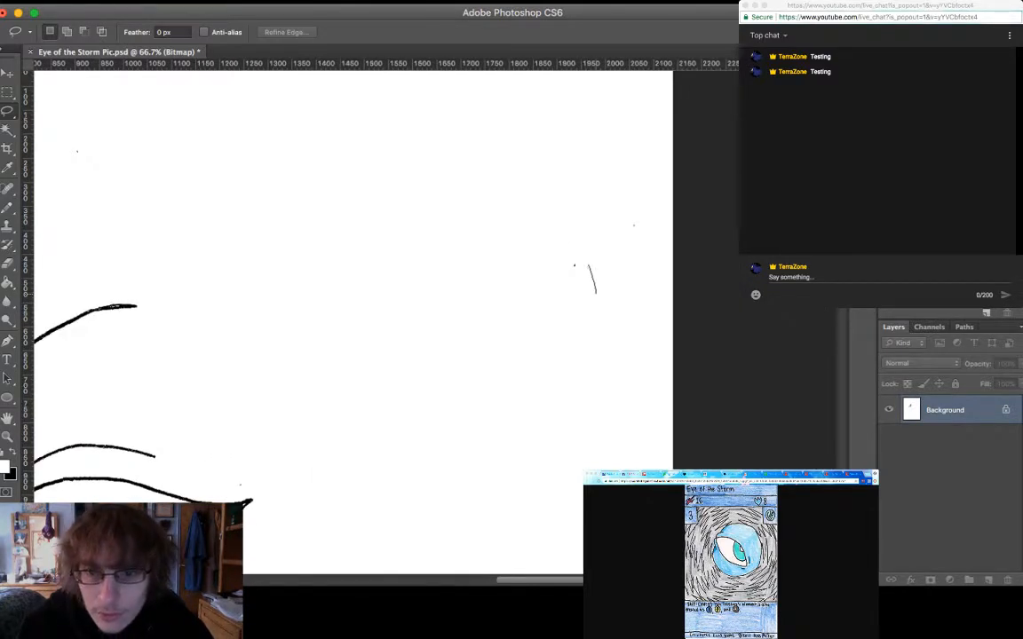
{"action": "left_click_drag", "start_coordinate": [596, 293], "coordinate": [604, 287]}
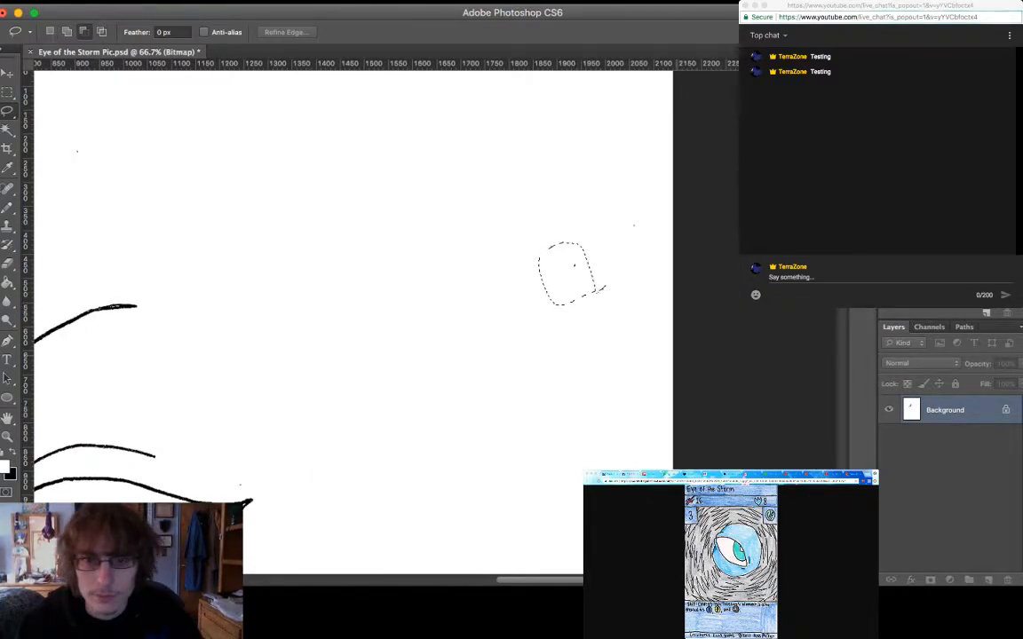
{"action": "key", "text": "alt+BackSpace"}
{"action": "key", "text": "super+d"}
Inspect the top edge, the area below the eye and the foot of the page for remaining stray marks
{"action": "scroll", "coordinate": [605, 288], "scroll_direction": "up", "scroll_amount": 4}
{"action": "scroll", "coordinate": [604, 287], "scroll_direction": "left", "scroll_amount": 3}
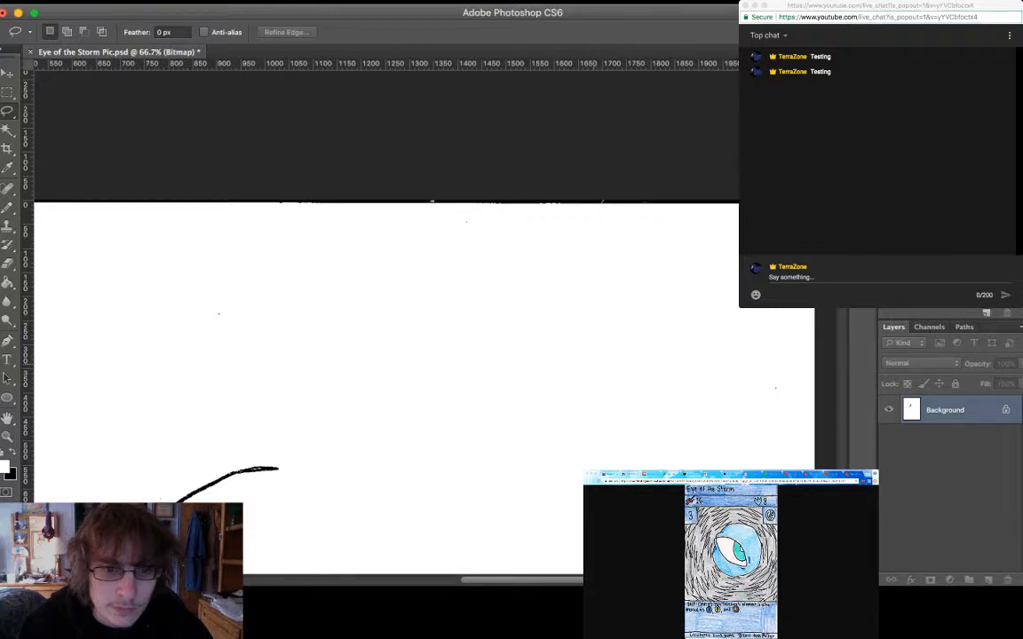
{"action": "scroll", "coordinate": [382, 310], "scroll_direction": "down", "scroll_amount": 5}
{"action": "scroll", "coordinate": [382, 310], "scroll_direction": "left", "scroll_amount": 5}
{"action": "scroll", "coordinate": [382, 310], "scroll_direction": "down", "scroll_amount": 8}
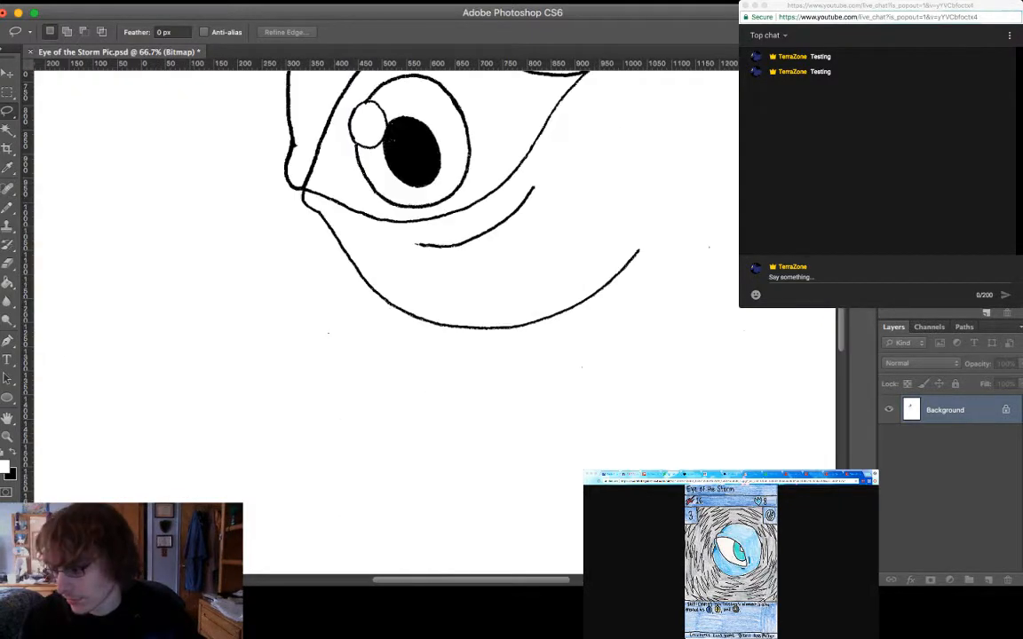
{"action": "scroll", "coordinate": [382, 266], "scroll_direction": "down", "scroll_amount": 5}
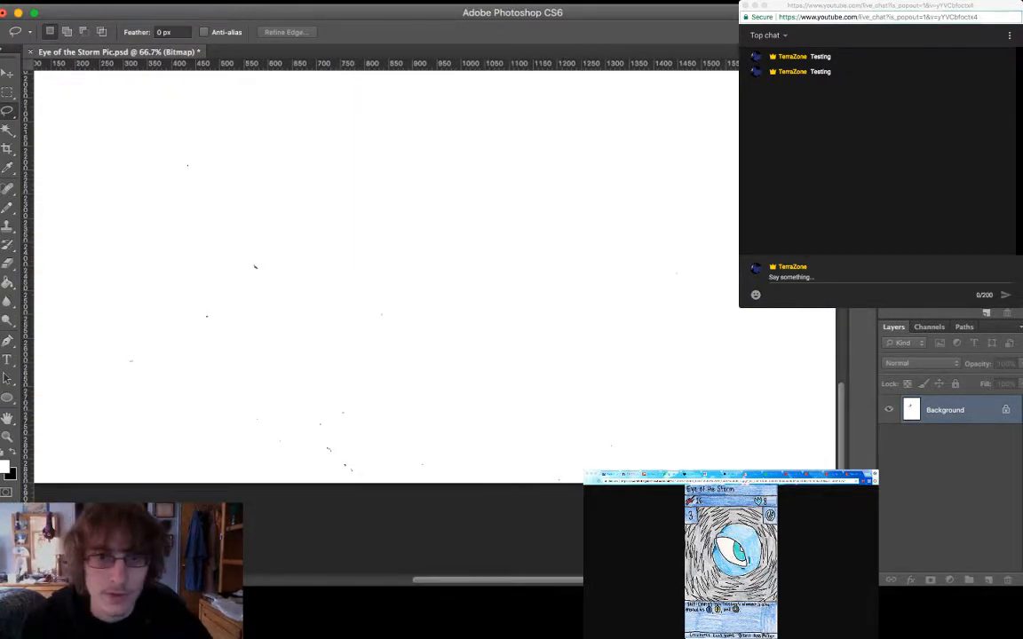
{"action": "scroll", "coordinate": [382, 267], "scroll_direction": "up", "scroll_amount": 10}
{"action": "scroll", "coordinate": [381, 267], "scroll_direction": "right", "scroll_amount": 3}
{"action": "scroll", "coordinate": [382, 267], "scroll_direction": "left", "scroll_amount": 3}
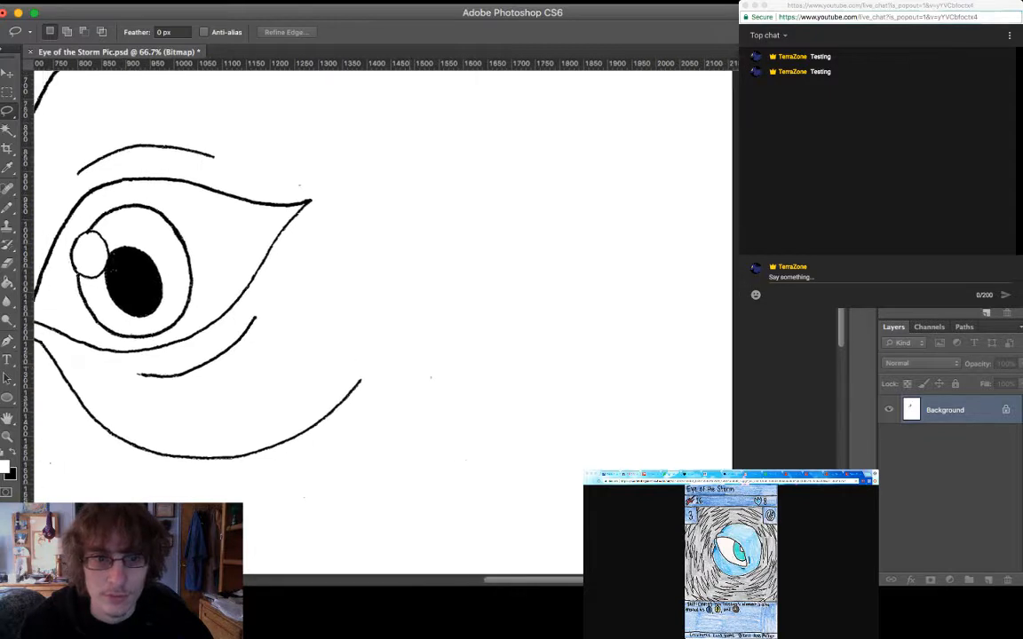
Lasso the small speck just above the eye's outer corner, clear it to white, and deselect
{"action": "scroll", "coordinate": [382, 310], "scroll_direction": "up", "scroll_amount": 3}
{"action": "scroll", "coordinate": [382, 311], "scroll_direction": "right", "scroll_amount": 5}
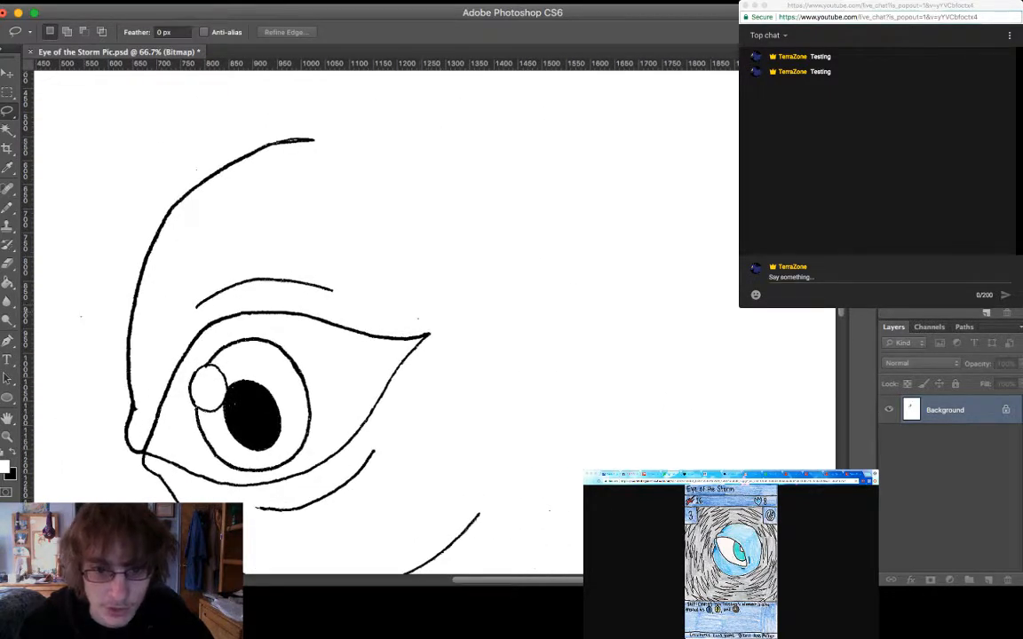
{"action": "mouse_move", "coordinate": [409, 316]}
{"action": "left_mouse_down"}
{"action": "mouse_move", "coordinate": [431, 313]}
{"action": "mouse_move", "coordinate": [410, 319]}
{"action": "left_mouse_up"}
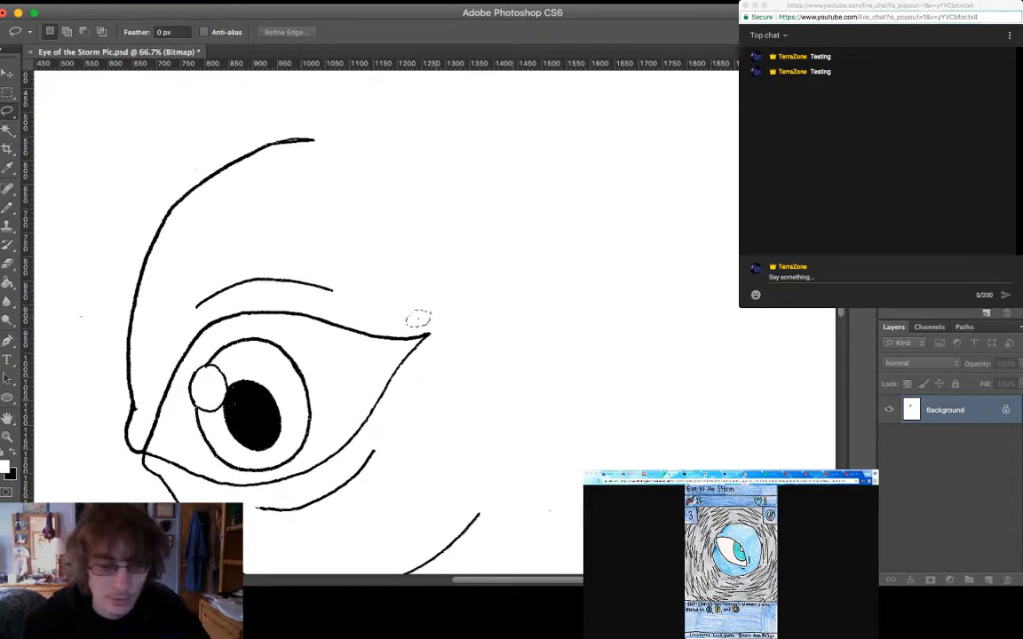
{"action": "key", "text": "Delete"}
{"action": "key", "text": "super+d"}
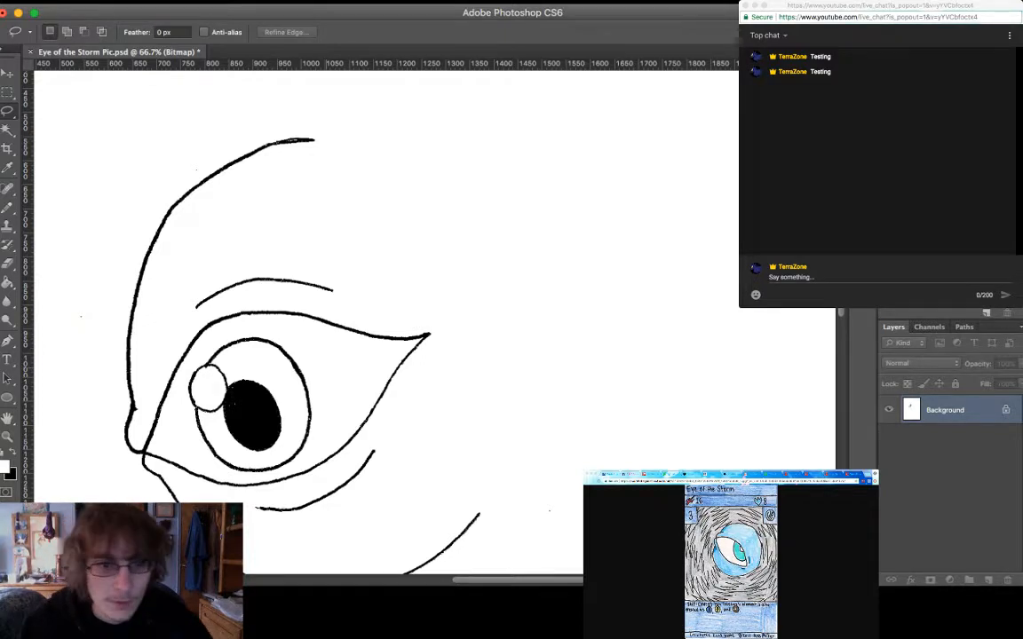
Examine the bitmap drawing at full-page and close-up magnifications for line quality and leftover specks
{"action": "scroll", "coordinate": [382, 311], "scroll_direction": "left", "scroll_amount": 3}
{"action": "scroll", "coordinate": [448, 266], "scroll_direction": "down", "scroll_amount": 5}
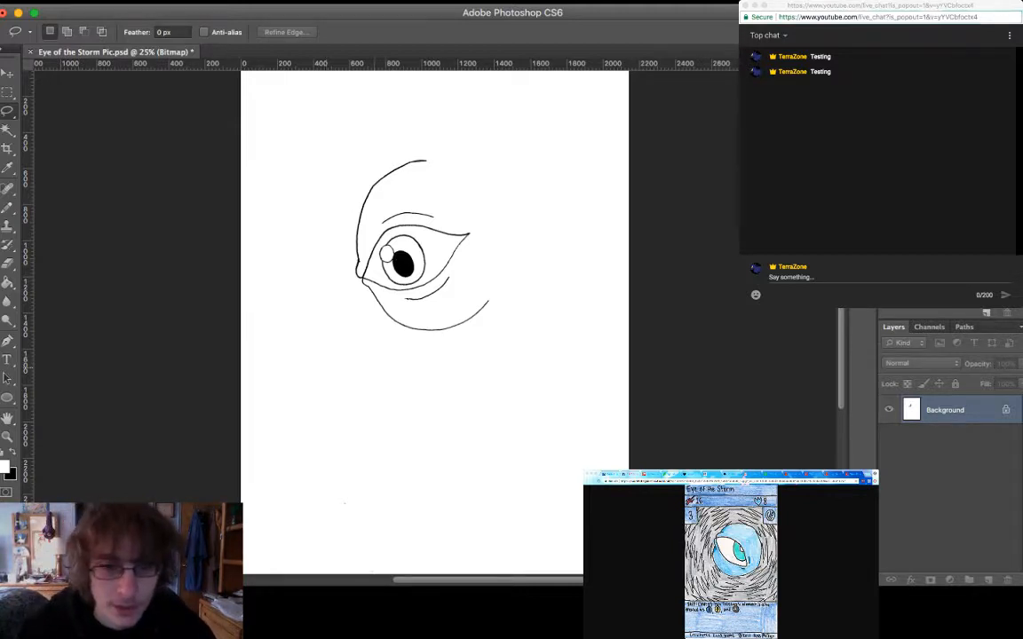
{"action": "scroll", "coordinate": [435, 355], "scroll_direction": "up", "scroll_amount": 3}
{"action": "scroll", "coordinate": [435, 355], "scroll_direction": "down", "scroll_amount": 4}
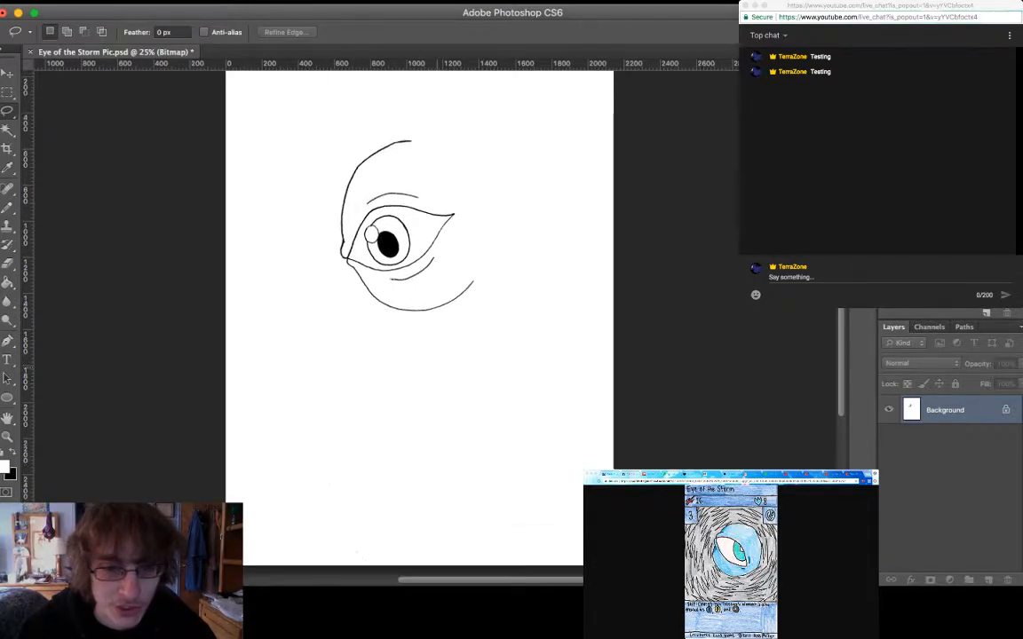
{"action": "scroll", "coordinate": [437, 366], "scroll_direction": "up", "scroll_amount": 3}
{"action": "key", "text": "super+plus"}
{"action": "key", "text": "super+plus"}
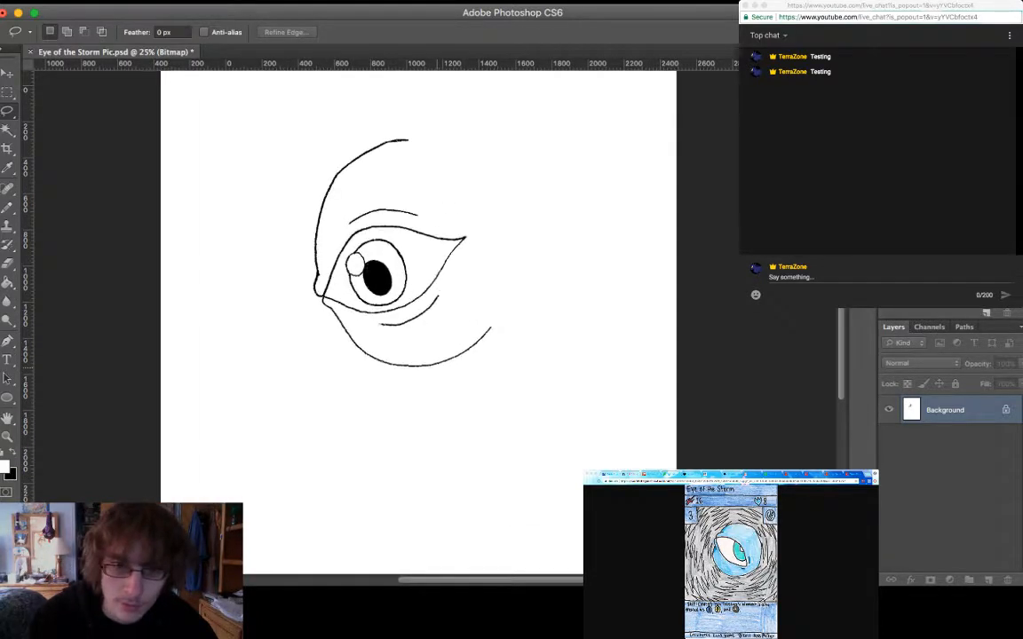
{"action": "scroll", "coordinate": [435, 355], "scroll_direction": "up", "scroll_amount": 1}
{"action": "scroll", "coordinate": [435, 355], "scroll_direction": "left", "scroll_amount": 1}
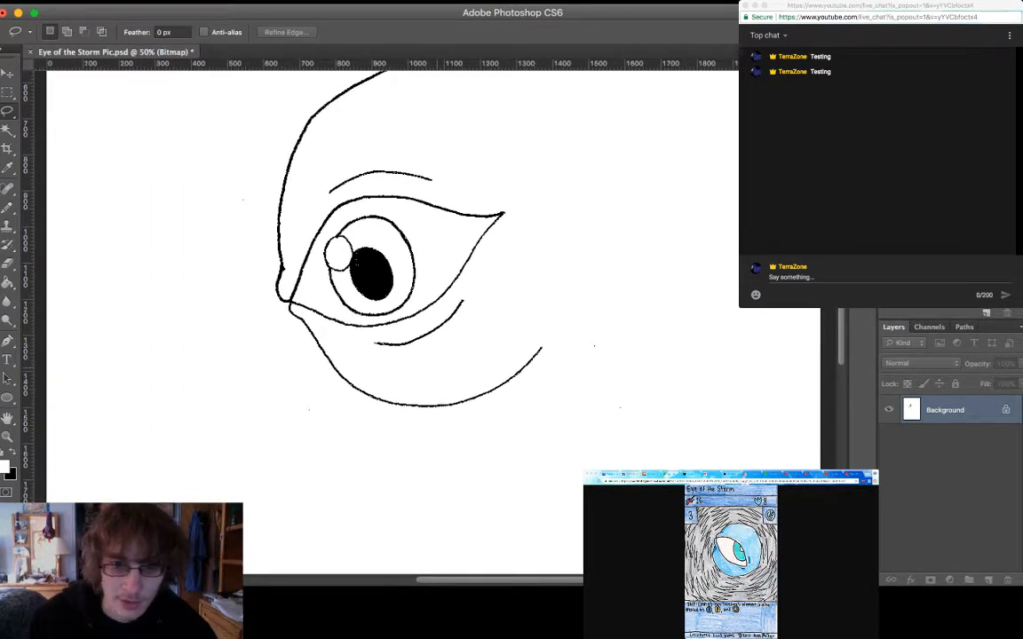
{"action": "key", "text": "super+plus"}
{"action": "scroll", "coordinate": [435, 355], "scroll_direction": "up", "scroll_amount": 2}
{"action": "scroll", "coordinate": [435, 355], "scroll_direction": "left", "scroll_amount": 1}
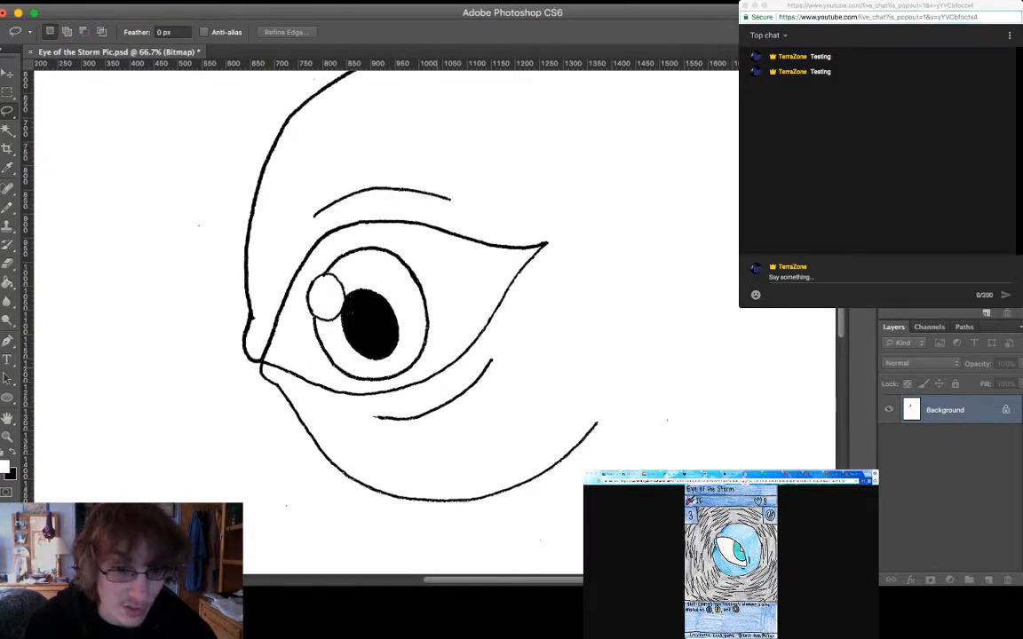
{"action": "key", "text": "super+minus"}
{"action": "key", "text": "super+minus"}
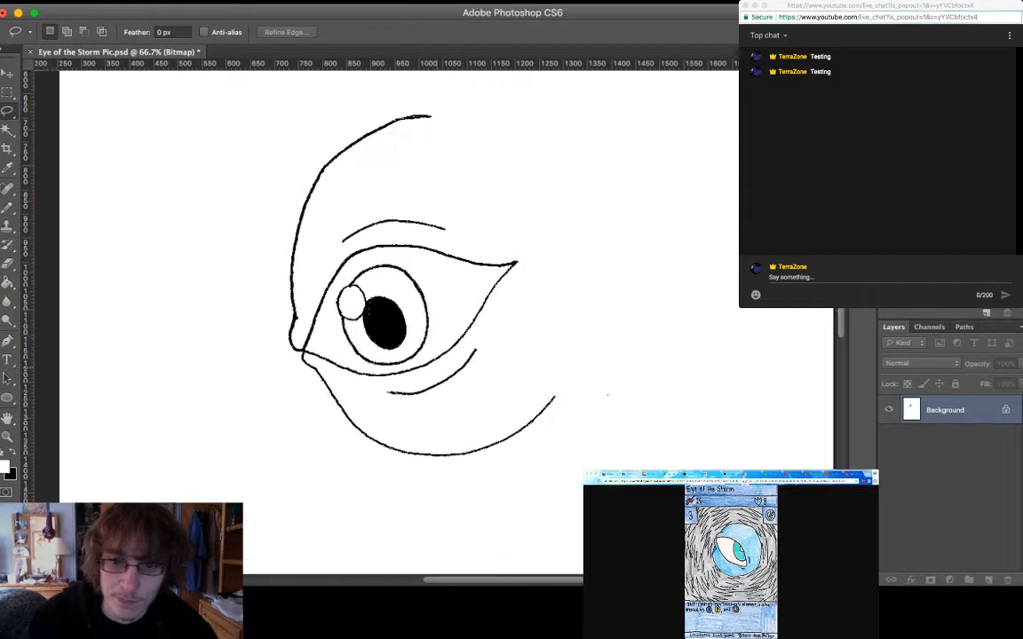
{"action": "key", "text": "super+minus"}
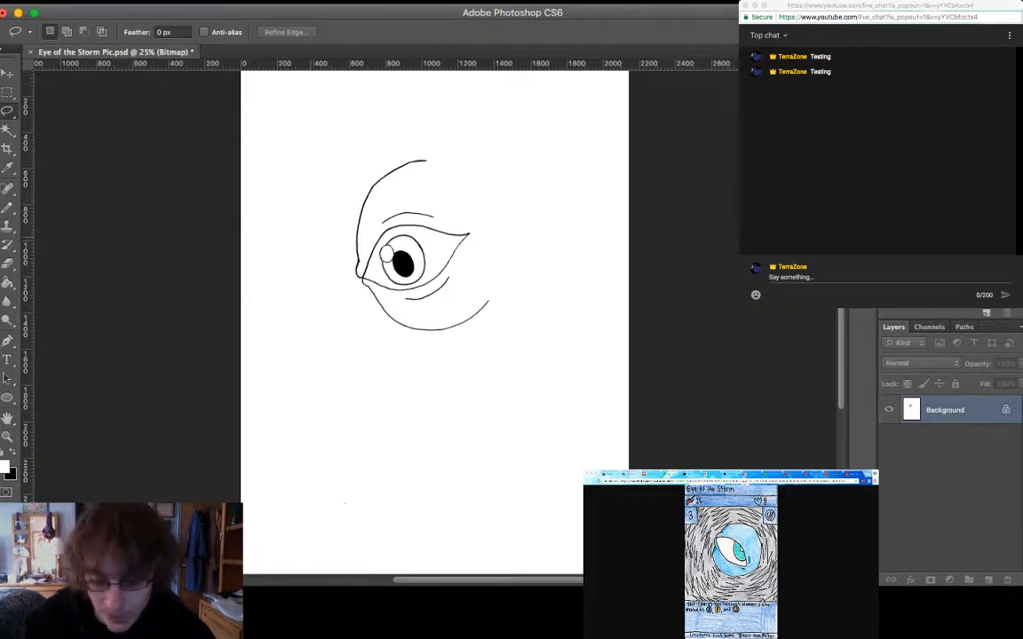
{"action": "key", "text": "super+equal"}
{"action": "scroll", "coordinate": [435, 266], "scroll_direction": "up", "scroll_amount": 3}
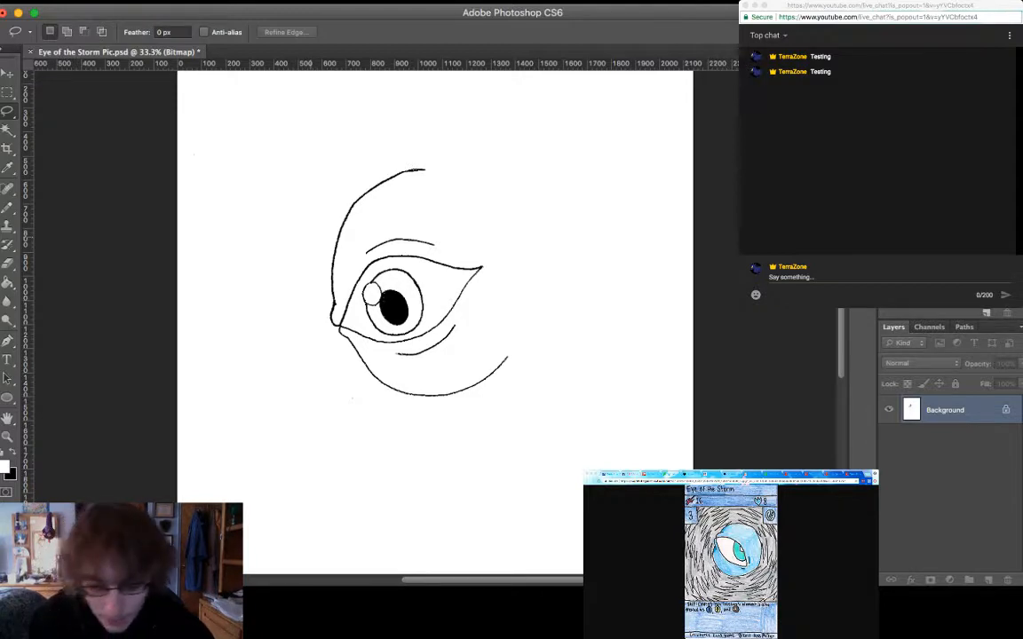
{"action": "key", "text": "super+minus"}
{"action": "key", "text": "super+minus"}
{"action": "key", "text": "super+equal"}
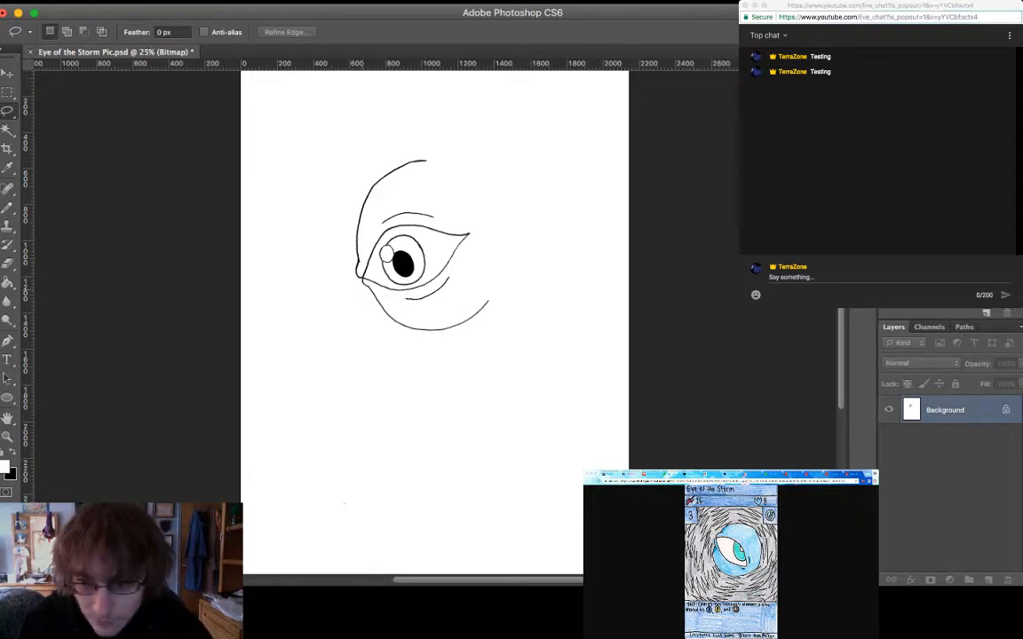
{"action": "key", "text": "super+equal"}
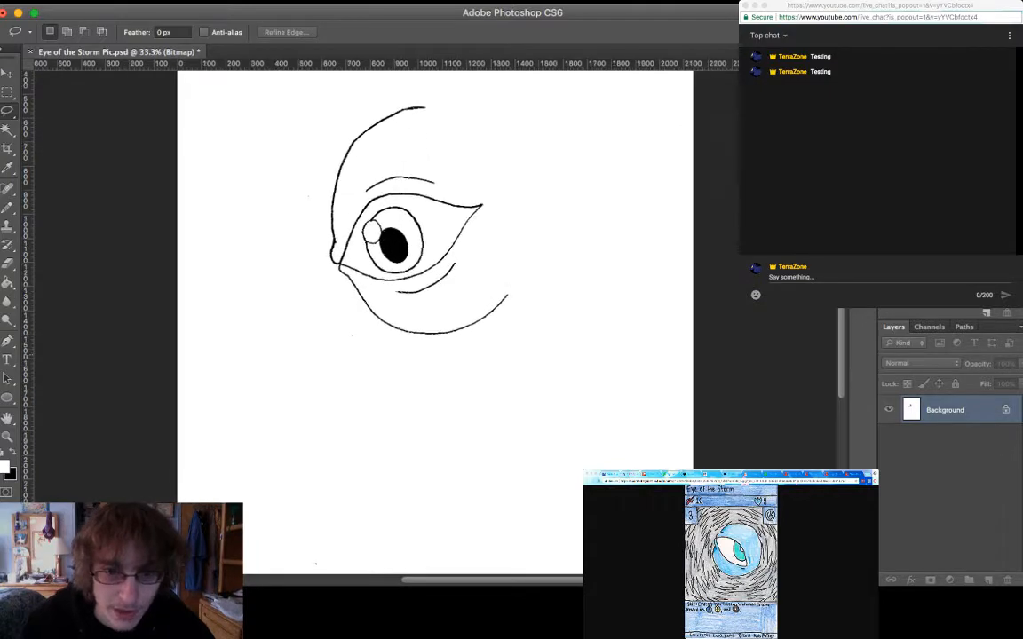
{"action": "key", "text": "super+equal"}
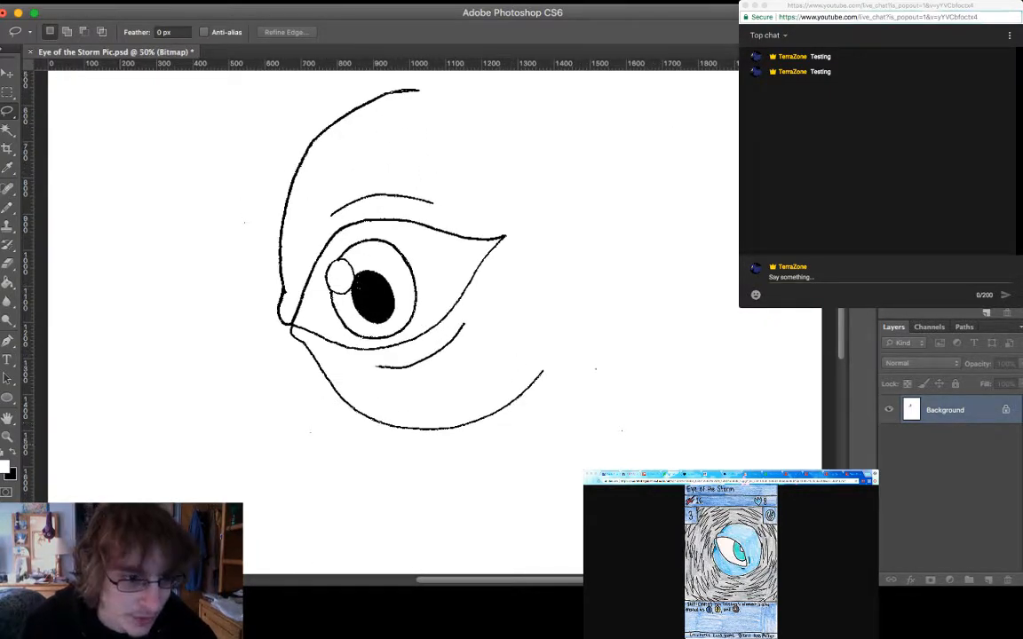
Fill the white specks inside the pupil with black using the Pencil tool
{"action": "key", "text": "x"}
{"action": "key", "text": "b"}
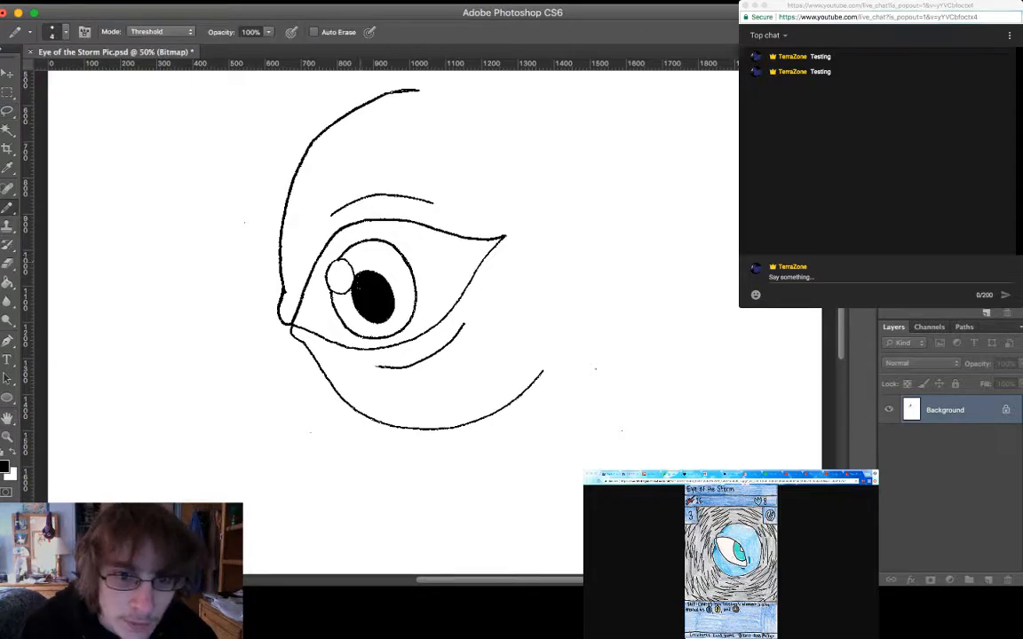
{"action": "key", "text": "super+equal"}
{"action": "key", "text": "super+equal"}
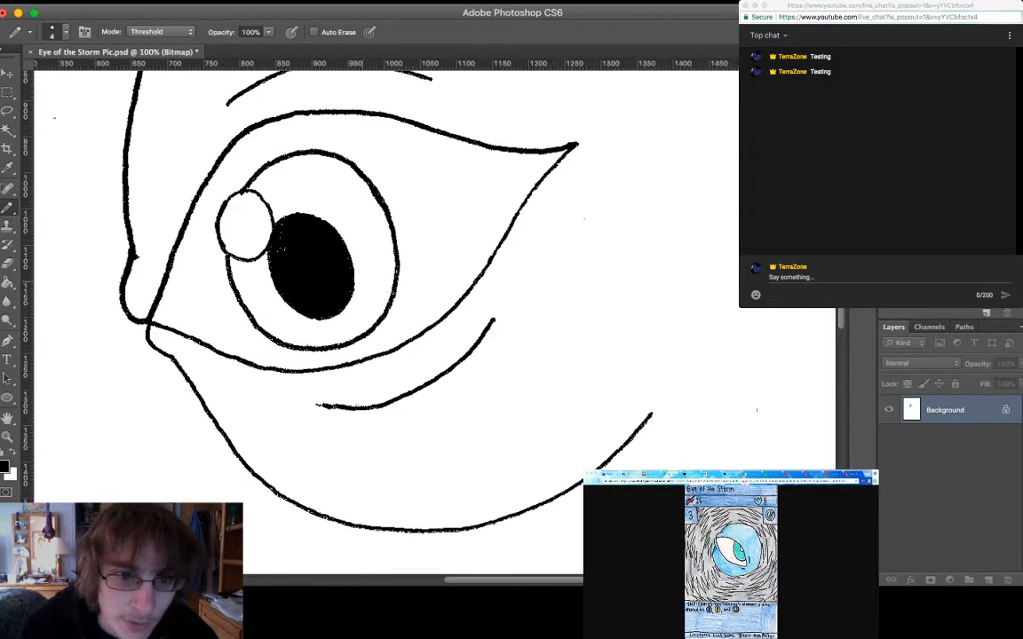
{"action": "scroll", "coordinate": [346, 311], "scroll_direction": "up", "scroll_amount": 1}
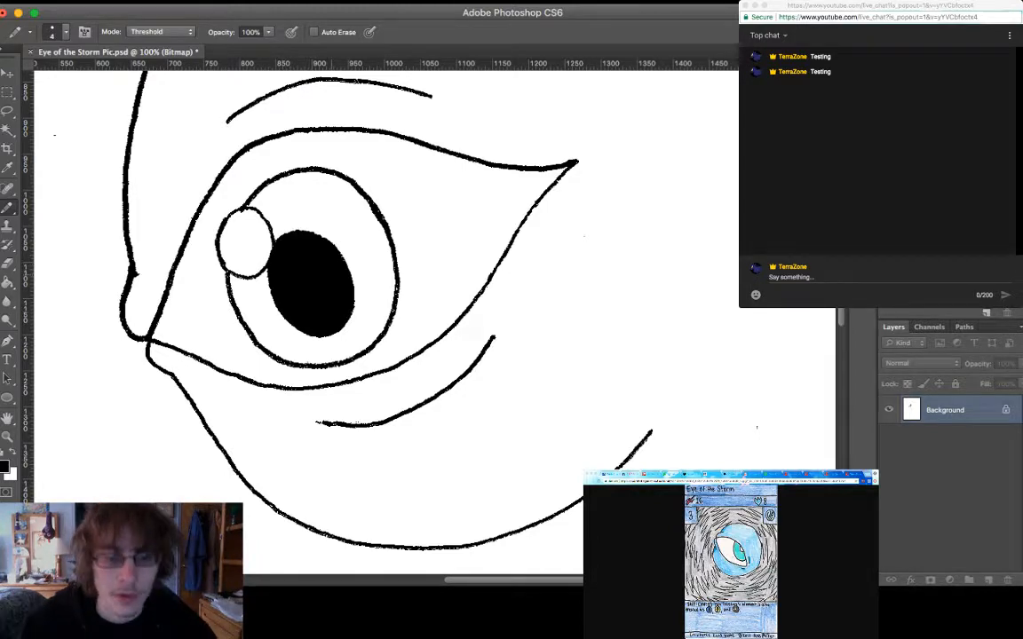
Undo the bitmap conversion and its touch-ups to return the drawing to its grayscale version
{"action": "key", "text": "super+minus"}
{"action": "key", "text": "super+minus"}
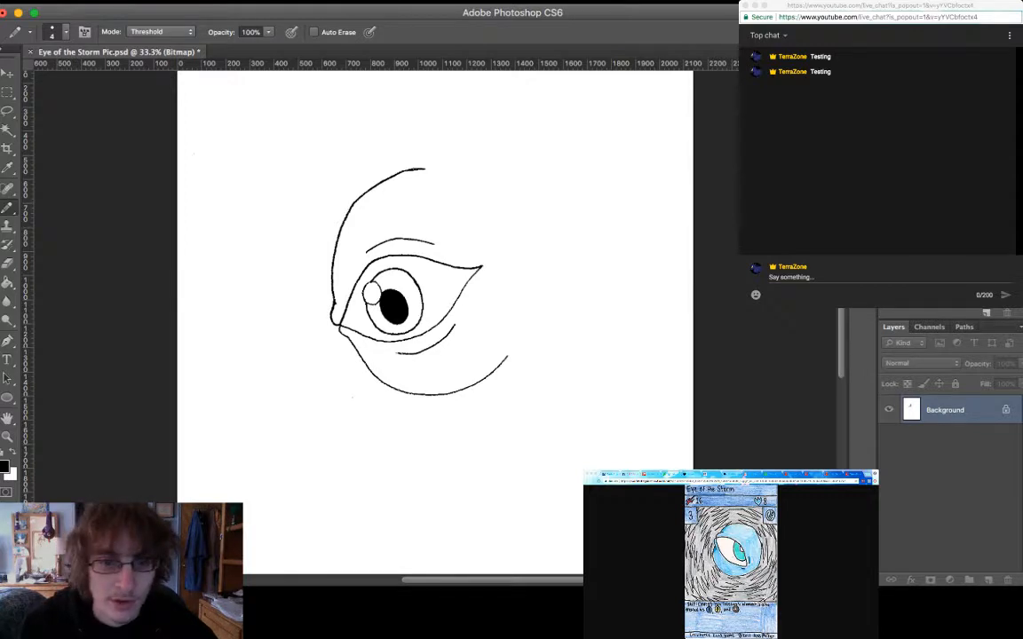
{"action": "key", "text": "super+equal"}
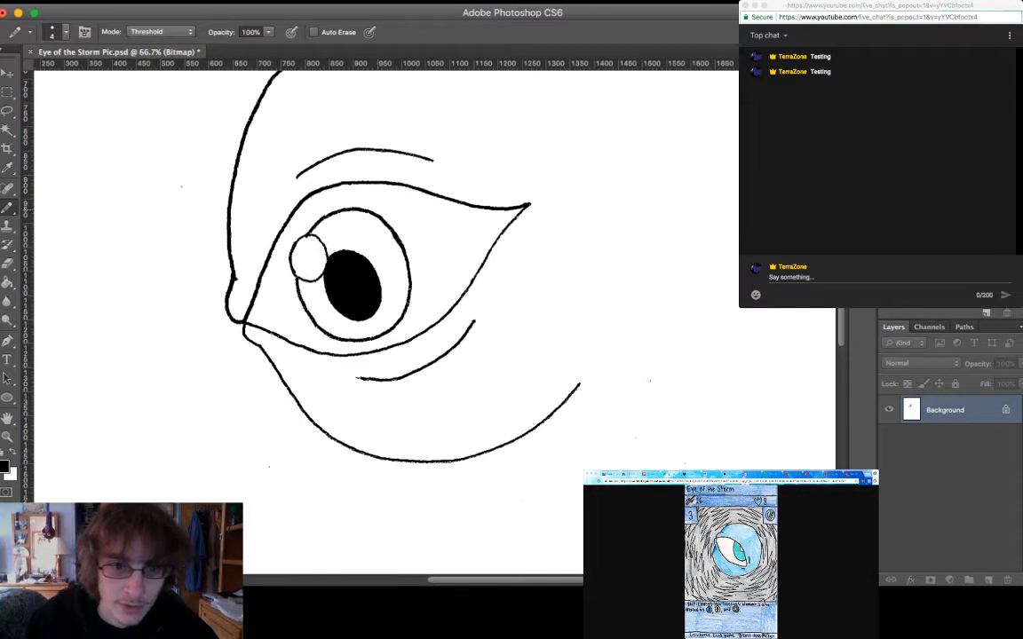
{"action": "scroll", "coordinate": [390, 310], "scroll_direction": "up", "scroll_amount": 3}
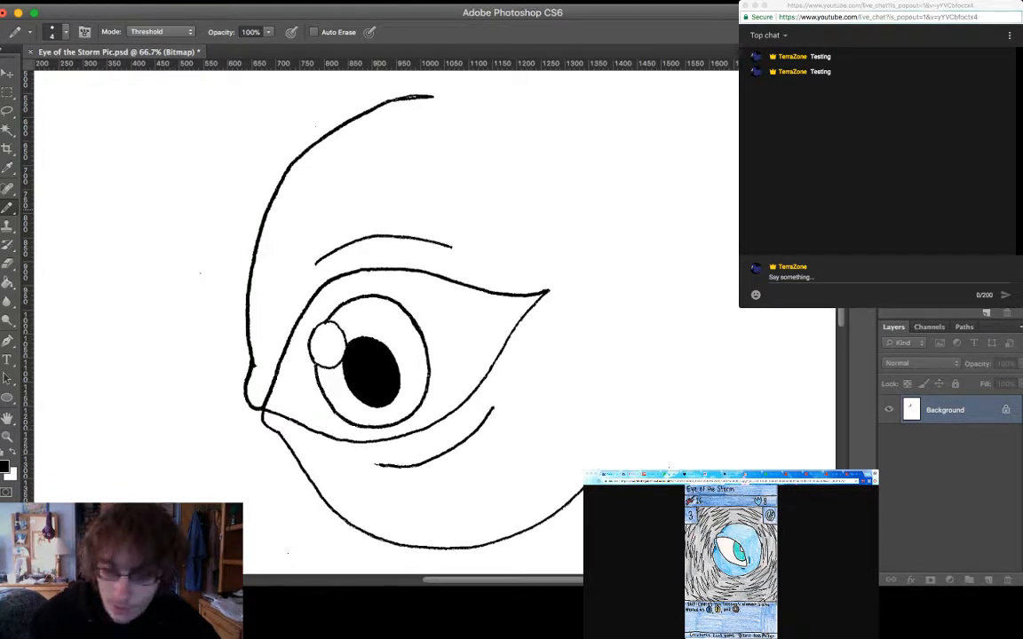
{"action": "key", "text": "super+minus"}
{"action": "key", "text": "super+minus"}
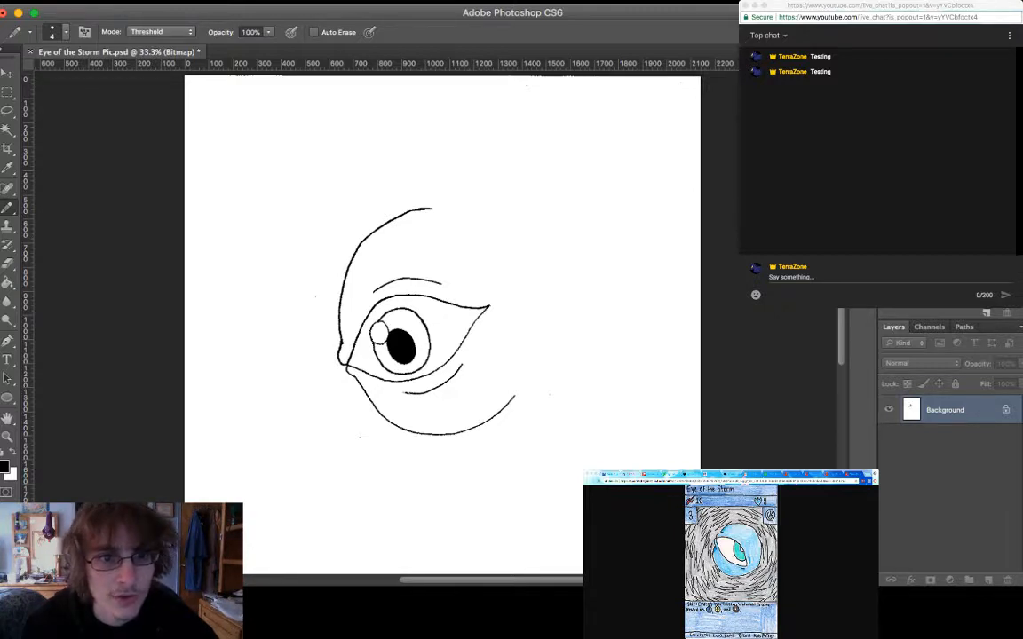
{"action": "key", "text": "super+z"}
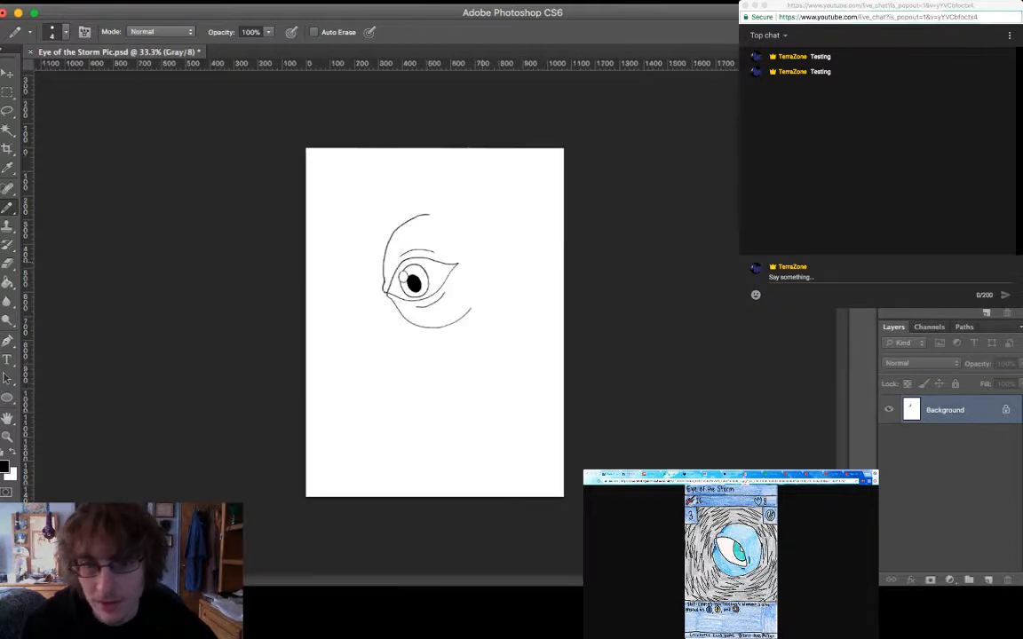
Examine the grayscale eye drawing at full-page and close-up magnifications to judge its line quality
{"action": "key", "text": "super+equal"}
{"action": "key", "text": "super+equal"}
{"action": "key", "text": "super+equal"}
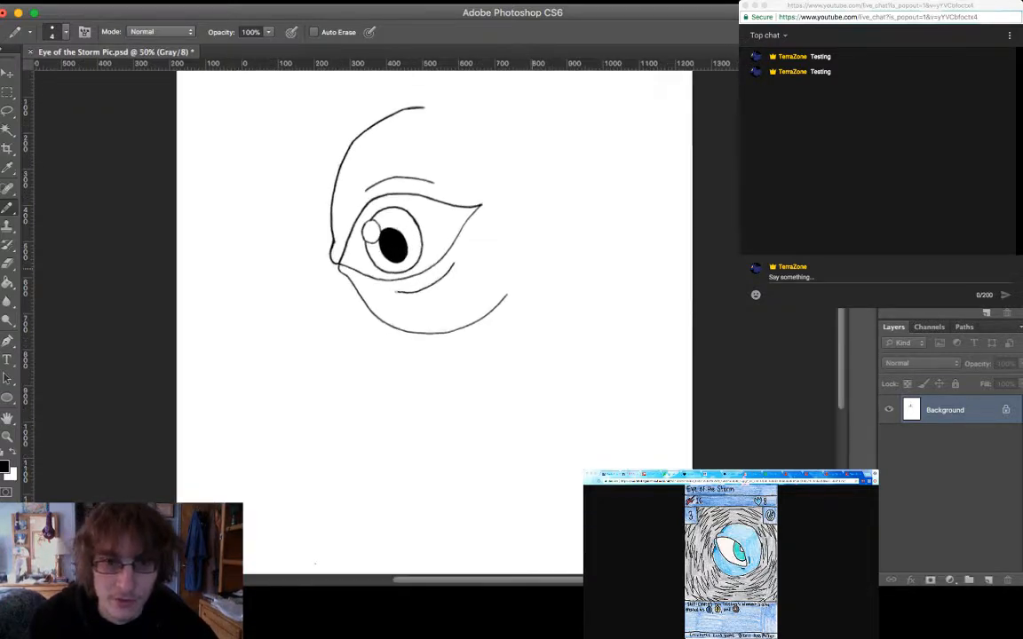
{"action": "key", "text": "super+minus"}
{"action": "key", "text": "super+minus"}
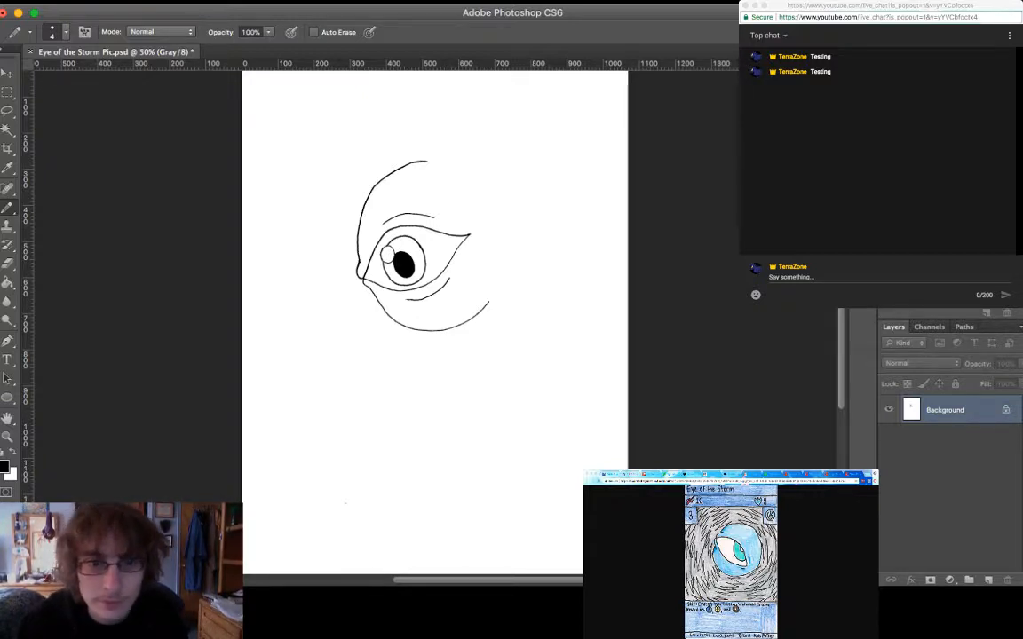
{"action": "key", "text": "super+minus"}
{"action": "key", "text": "super+plus"}
{"action": "key", "text": "super+plus"}
{"action": "key", "text": "super+plus"}
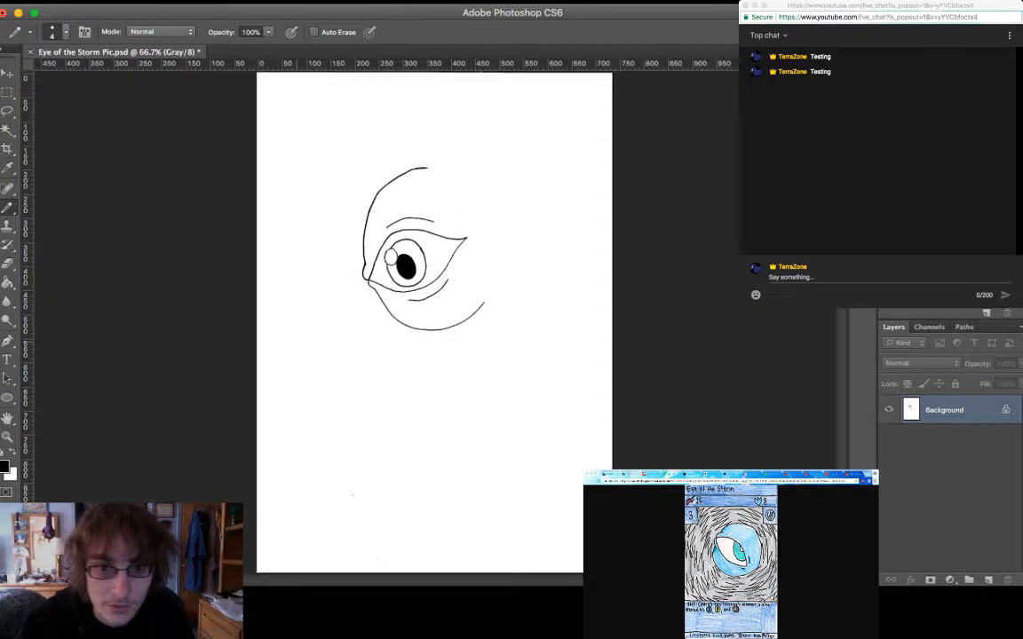
{"action": "scroll", "coordinate": [435, 322], "scroll_direction": "up", "scroll_amount": 5}
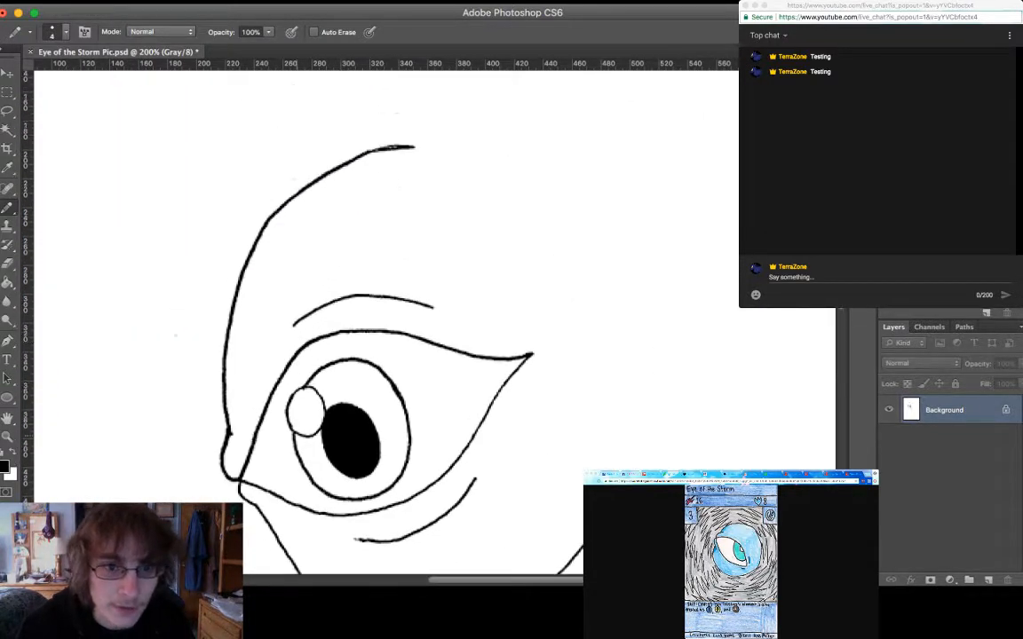
{"action": "scroll", "coordinate": [435, 322], "scroll_direction": "down", "scroll_amount": 1}
{"action": "key", "text": "super+minus"}
{"action": "key", "text": "super+minus"}
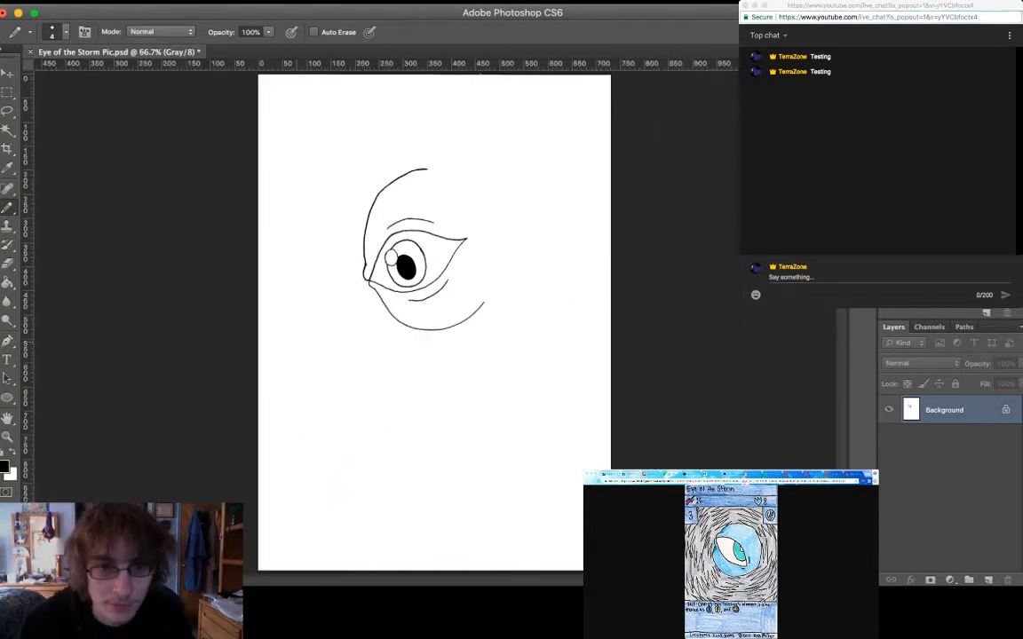
Inspect the lower eyelid, pupil and brow lines at 200% against the full-page view for rough edges
{"action": "key", "text": "super+plus"}
{"action": "key", "text": "super+plus"}
{"action": "key", "text": "super+plus"}
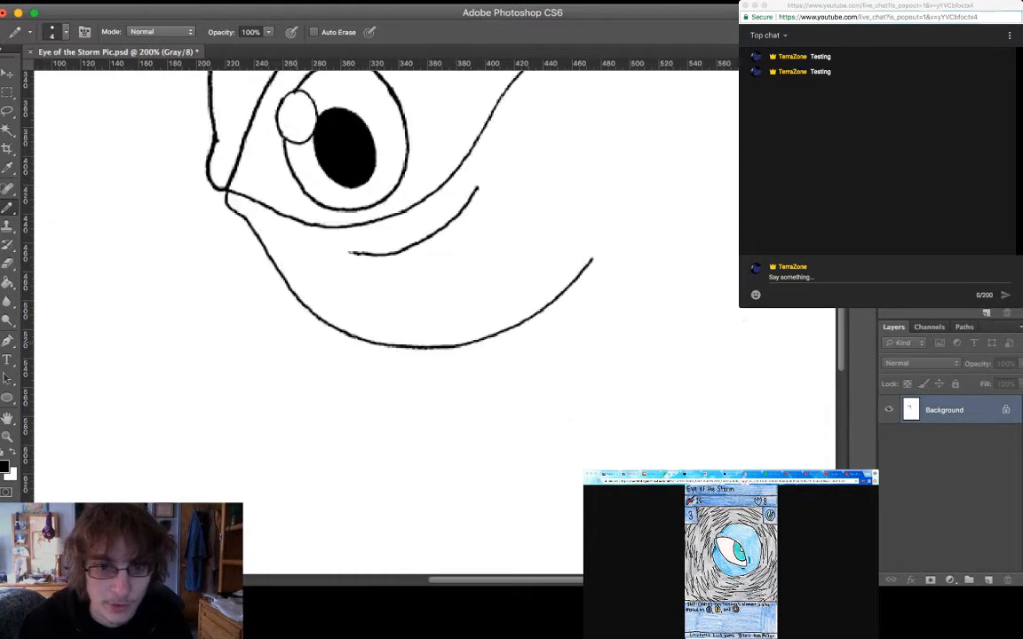
{"action": "key", "text": "super+minus"}
{"action": "key", "text": "super+minus"}
{"action": "key", "text": "super+minus"}
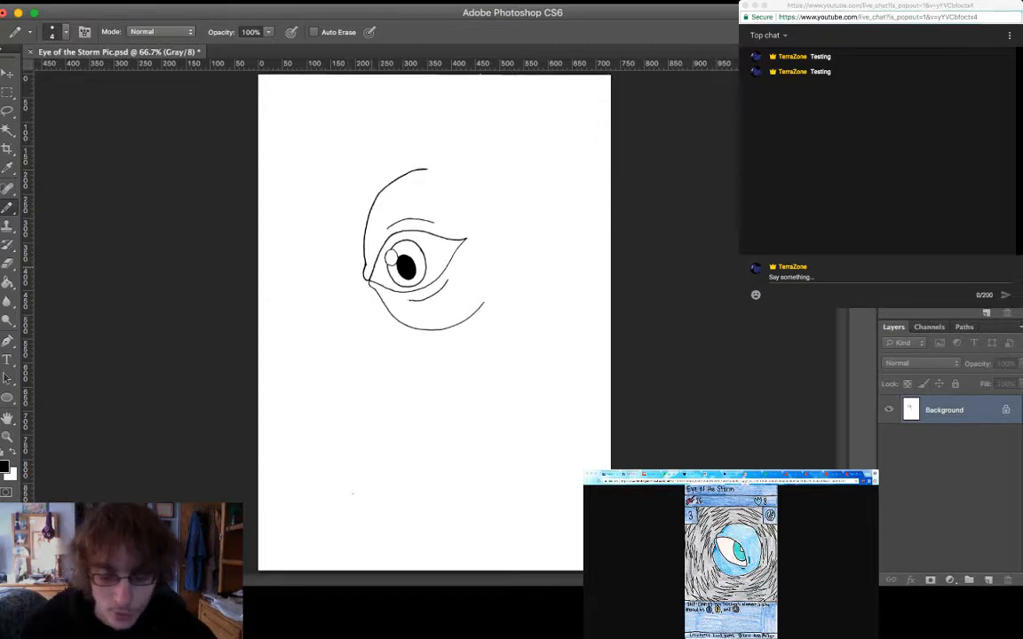
{"action": "key", "text": "super+equal"}
{"action": "key", "text": "super+equal"}
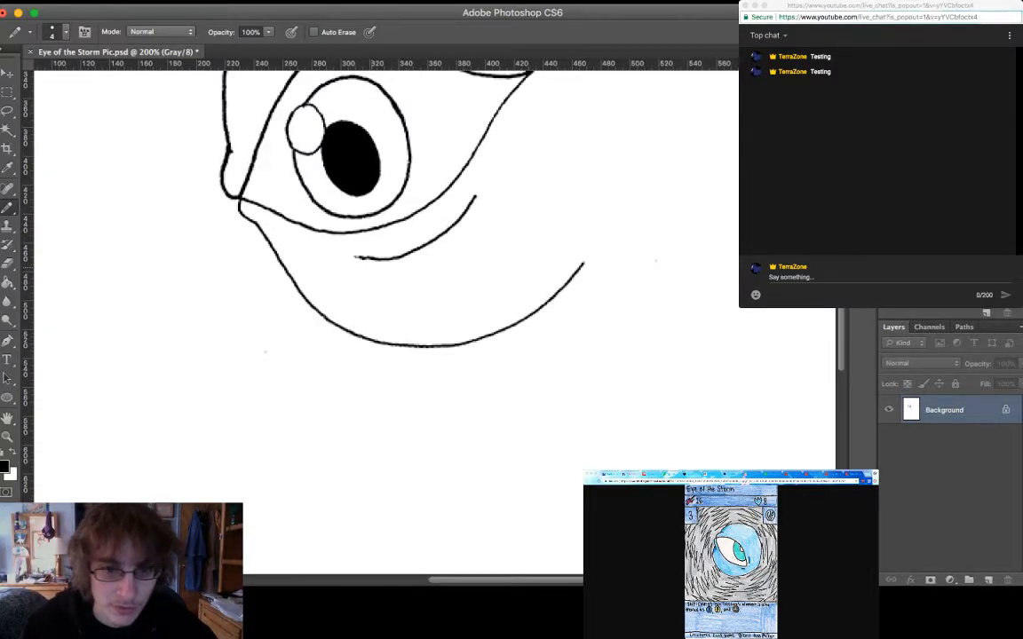
{"action": "scroll", "coordinate": [381, 266], "scroll_direction": "up", "scroll_amount": 5}
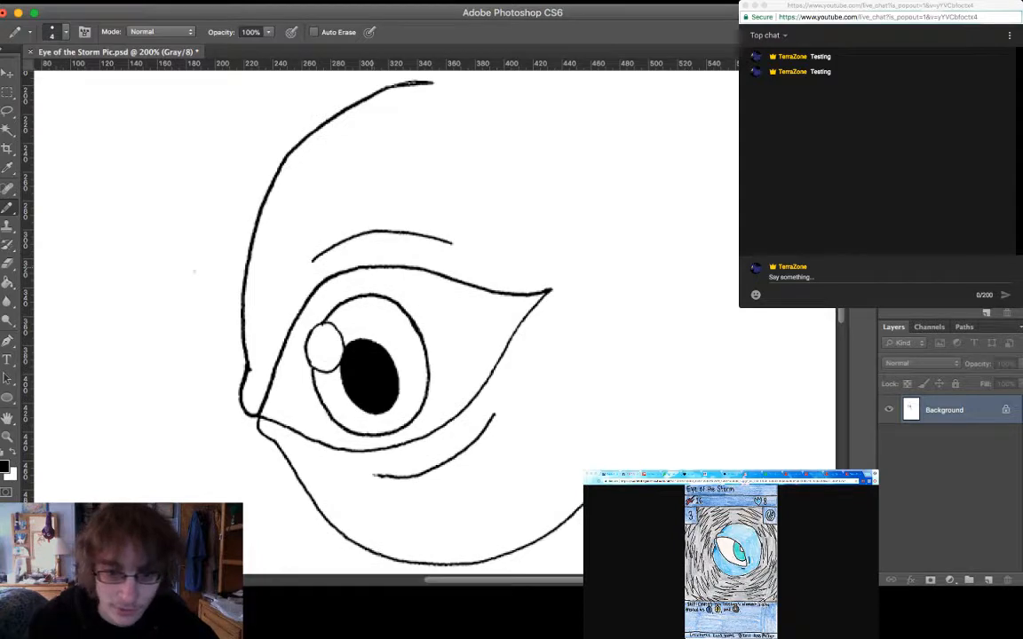
Make white the drawing colour and inspect the iris and upper eyelid outlines at 400% magnification
{"action": "key", "text": "x"}
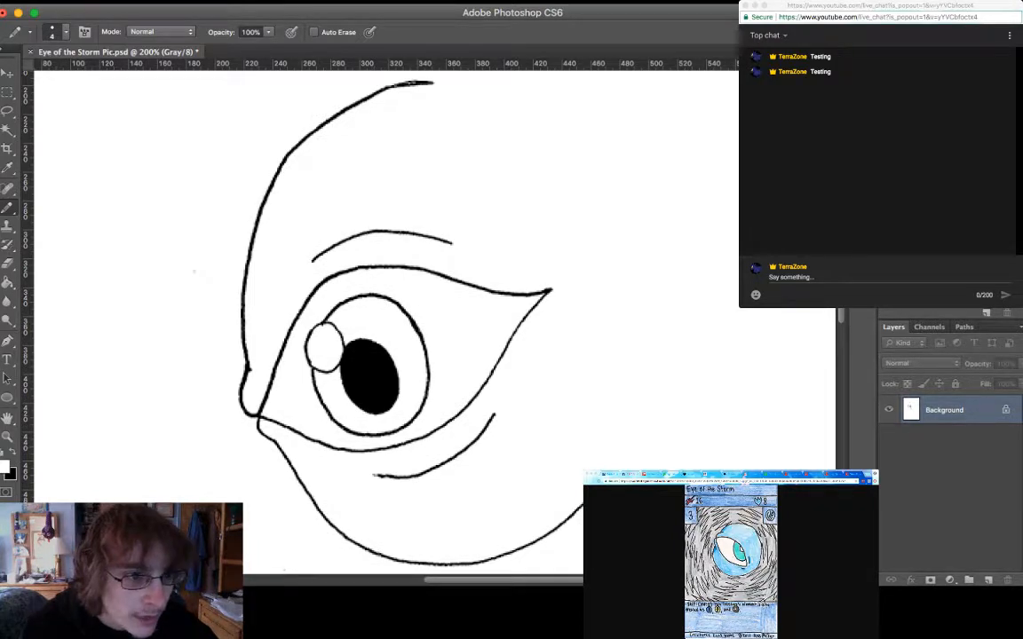
{"action": "key", "text": "super+equal"}
{"action": "key", "text": "super+equal"}
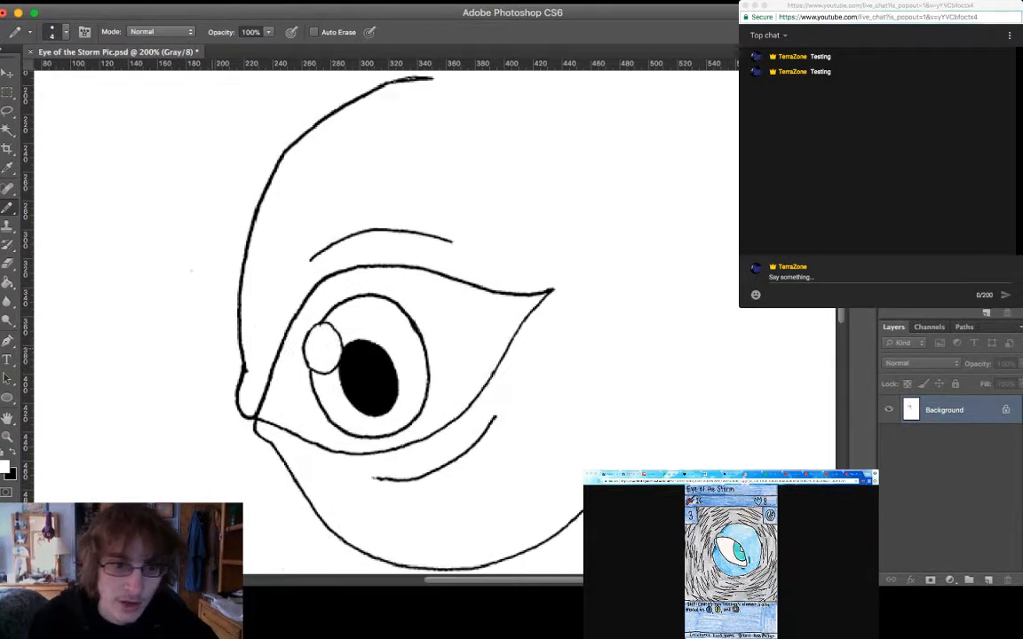
{"action": "scroll", "coordinate": [113, 216], "scroll_direction": "left", "scroll_amount": 5}
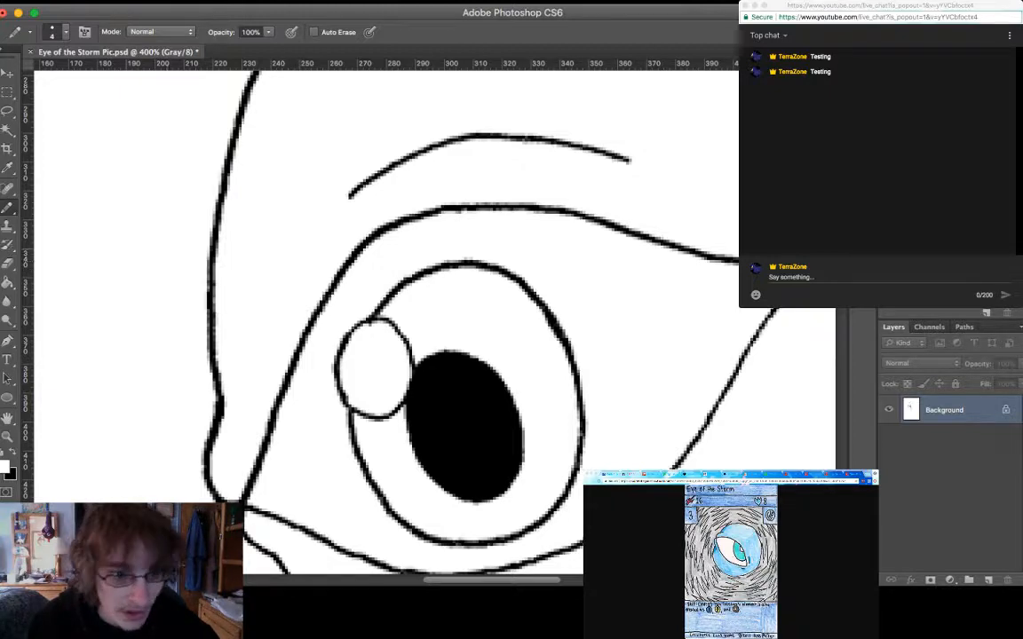
{"action": "key", "text": "super+minus"}
{"action": "key", "text": "super+minus"}
{"action": "key", "text": "super+minus"}
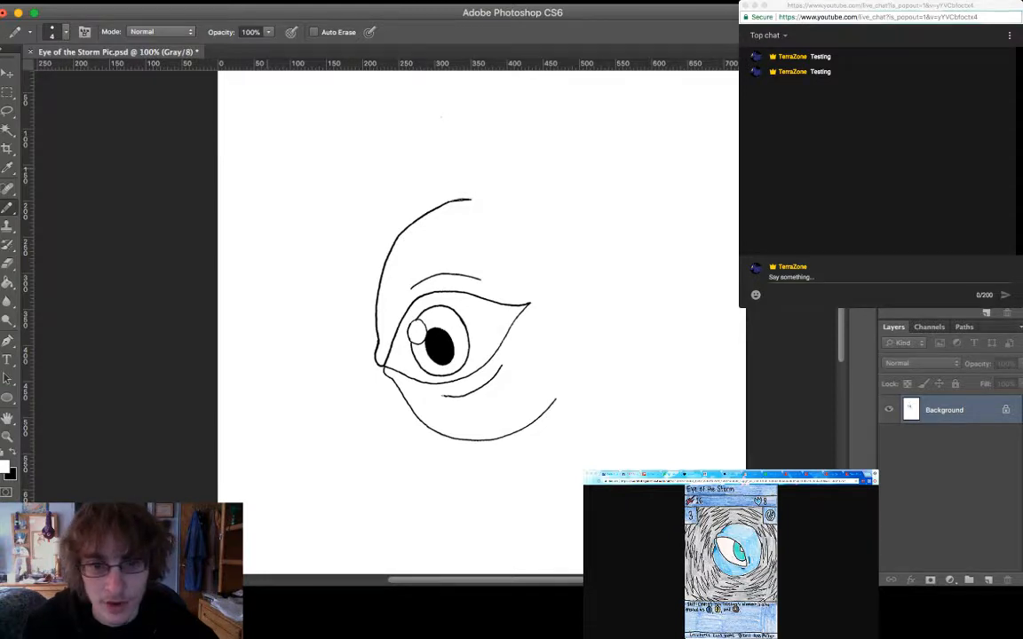
Look over the eye drawing and the surrounding blank paper at 100% magnification for stray marks
{"action": "scroll", "coordinate": [479, 320], "scroll_direction": "down", "scroll_amount": 2}
{"action": "scroll", "coordinate": [480, 320], "scroll_direction": "right", "scroll_amount": 2}
{"action": "scroll", "coordinate": [462, 320], "scroll_direction": "down", "scroll_amount": 3}
{"action": "scroll", "coordinate": [462, 320], "scroll_direction": "up", "scroll_amount": 6}
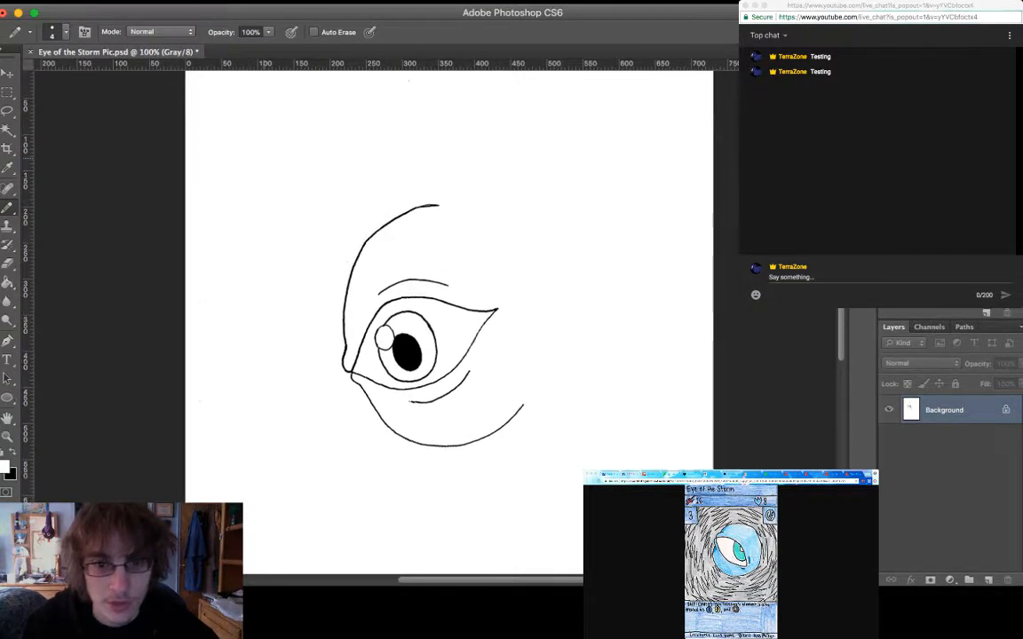
{"action": "scroll", "coordinate": [462, 320], "scroll_direction": "left", "scroll_amount": 2}
{"action": "scroll", "coordinate": [391, 293], "scroll_direction": "down", "scroll_amount": 5}
{"action": "scroll", "coordinate": [390, 293], "scroll_direction": "right", "scroll_amount": 2}
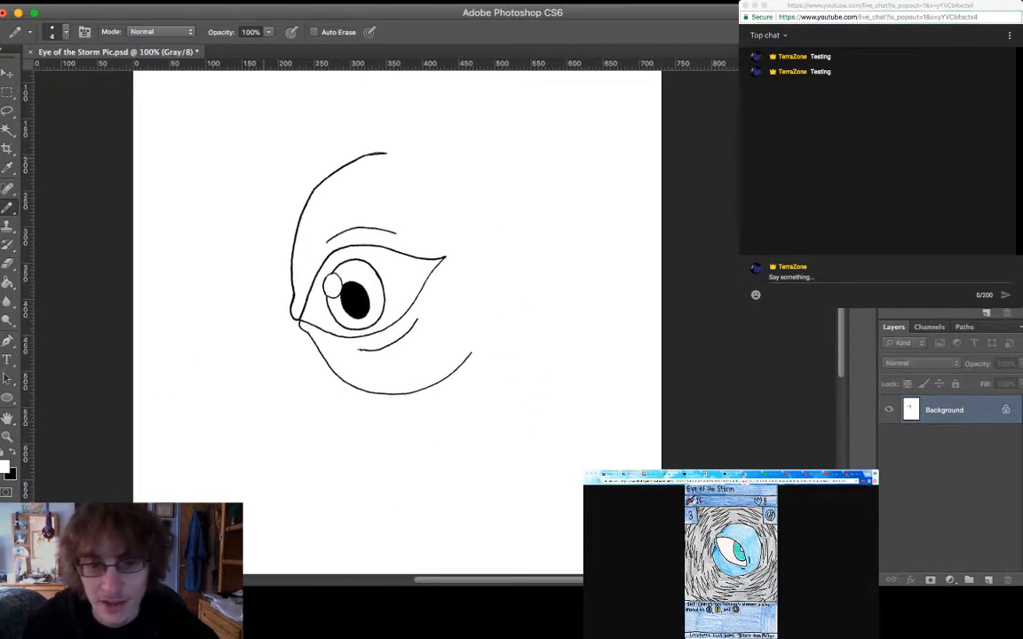
{"action": "scroll", "coordinate": [382, 266], "scroll_direction": "down", "scroll_amount": 2}
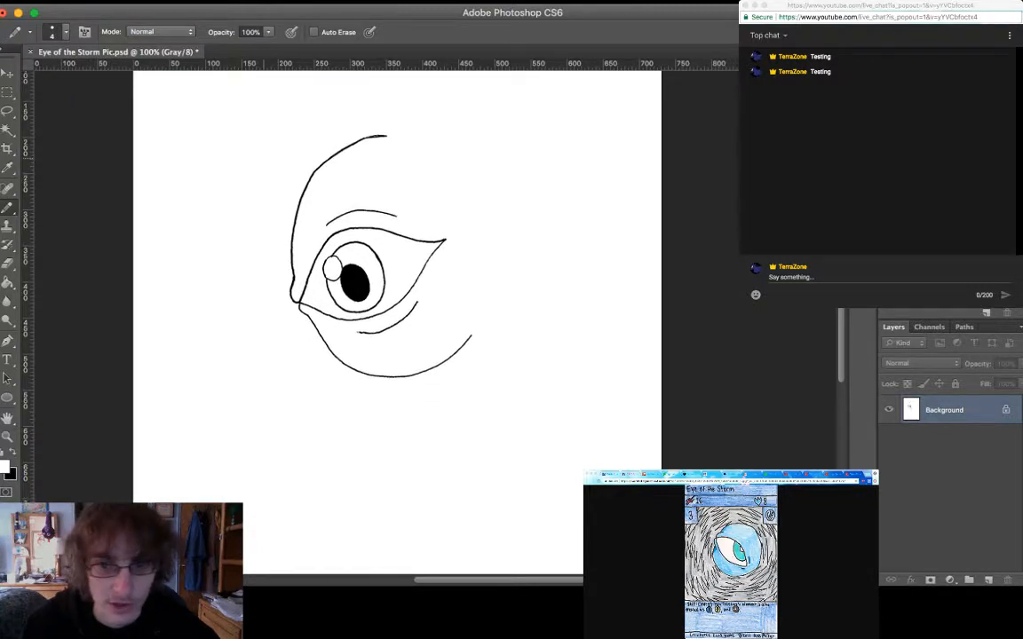
{"action": "scroll", "coordinate": [382, 293], "scroll_direction": "up", "scroll_amount": 5}
{"action": "scroll", "coordinate": [381, 293], "scroll_direction": "left", "scroll_amount": 1}
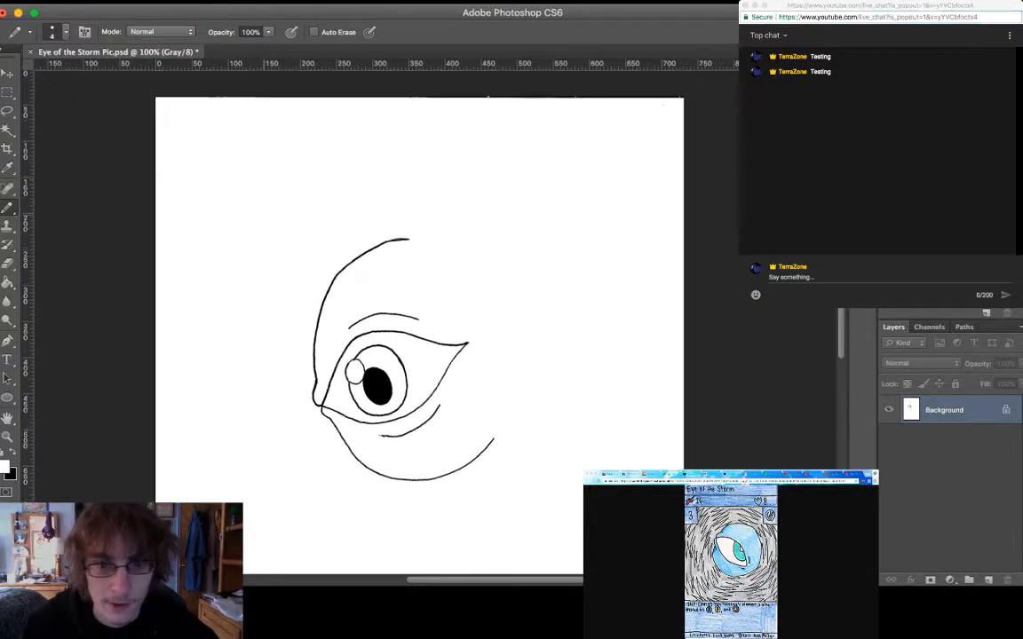
{"action": "scroll", "coordinate": [382, 293], "scroll_direction": "down", "scroll_amount": 3}
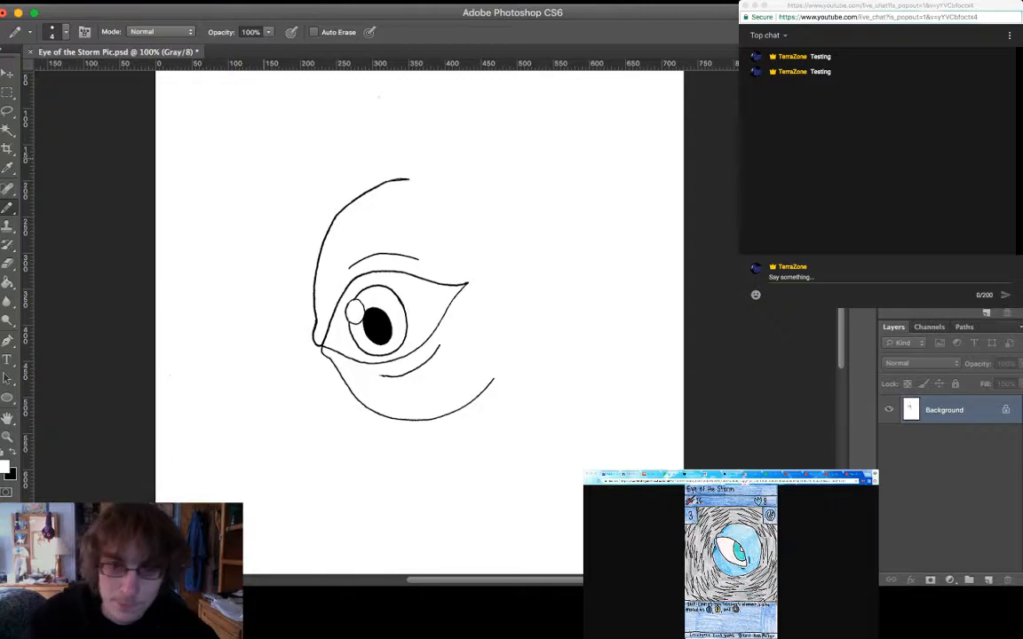
Inspect the upper eyelid and the pointed corner of the eye at 400%, and return to the full page
{"action": "key", "text": "super+equal"}
{"action": "key", "text": "super+equal"}
{"action": "key", "text": "super+equal"}
{"action": "scroll", "coordinate": [382, 292], "scroll_direction": "up", "scroll_amount": 3}
{"action": "scroll", "coordinate": [382, 293], "scroll_direction": "left", "scroll_amount": 1}
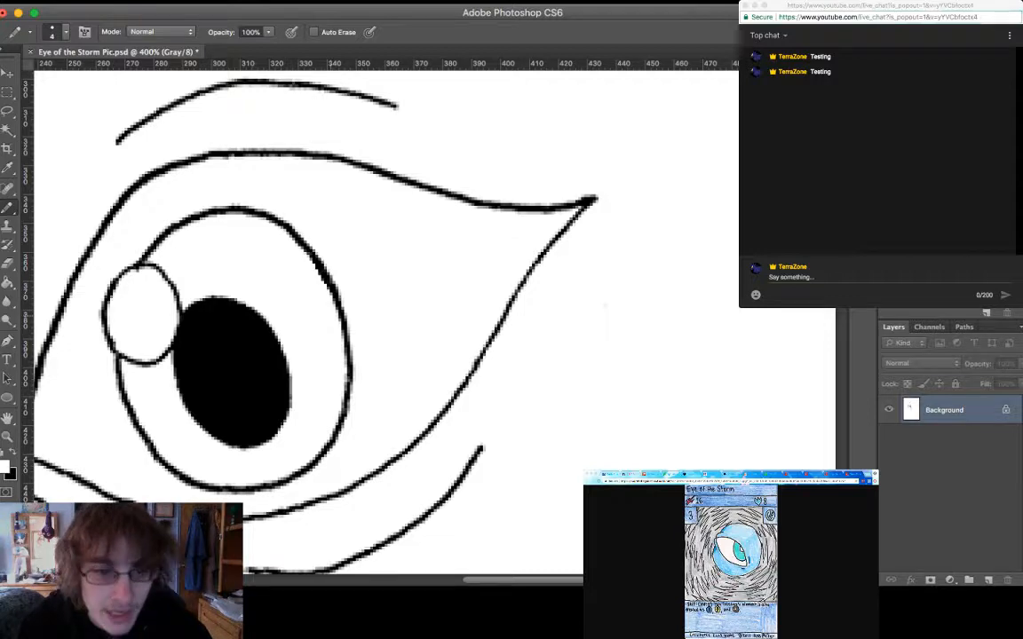
{"action": "key", "text": "super+minus"}
{"action": "key", "text": "super+minus"}
{"action": "key", "text": "super+minus"}
{"action": "key", "text": "super+minus"}
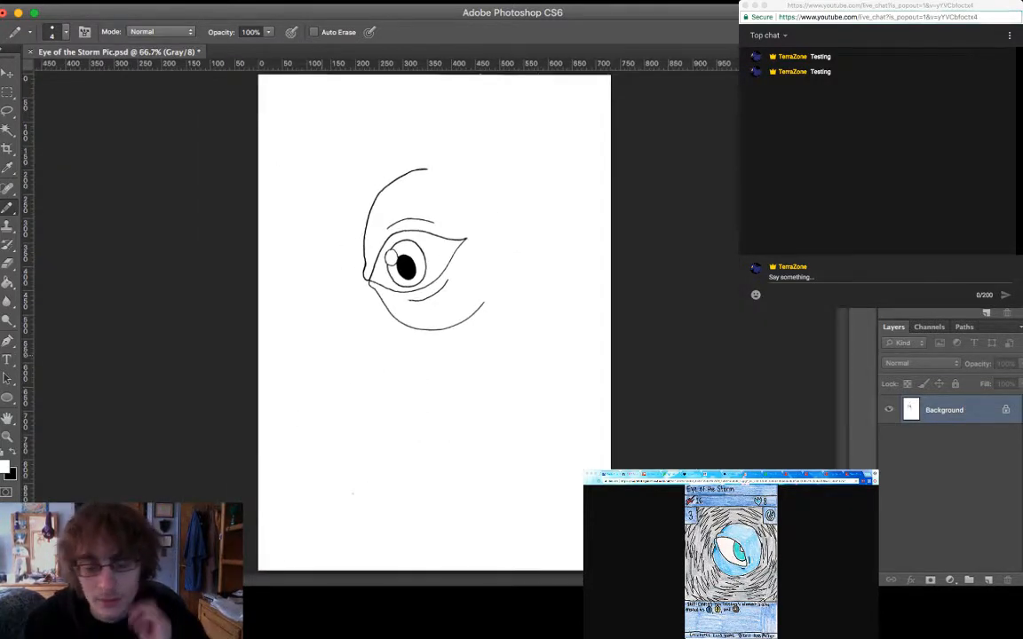
Trim the faint grey pixels off the inner end of the crease below the eye with the white Pencil tool
{"action": "key", "text": "super+equal"}
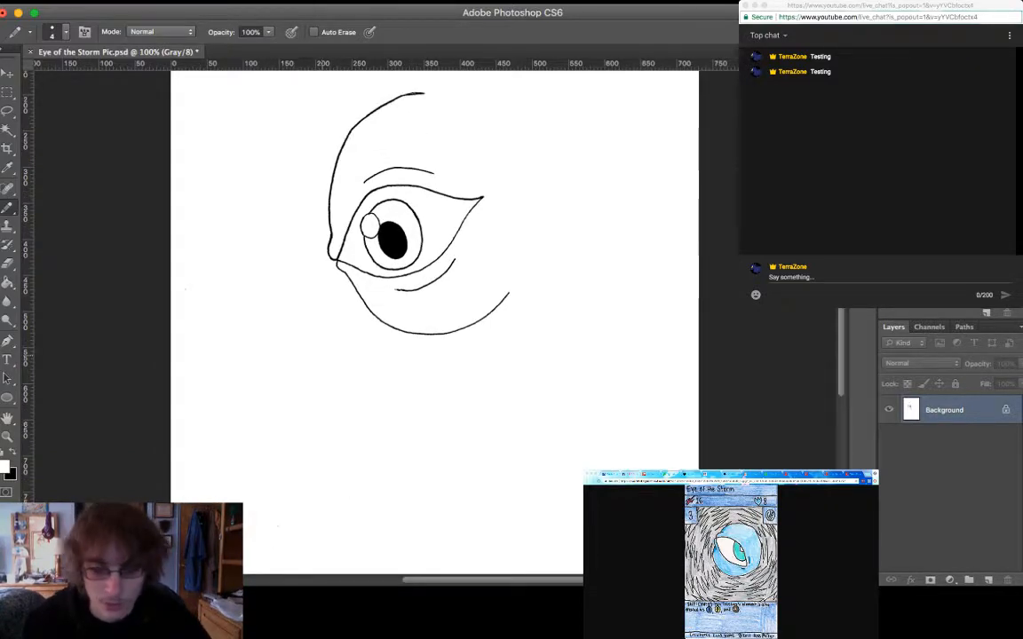
{"action": "key", "text": "super+equal"}
{"action": "key", "text": "super+equal"}
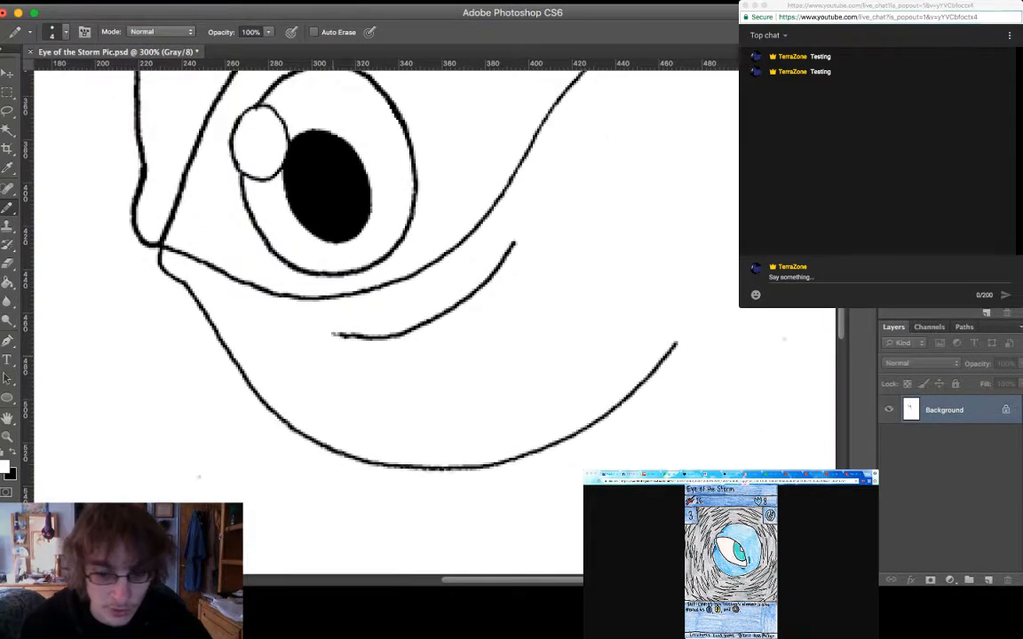
{"action": "key", "text": "super+equal"}
{"action": "key", "text": "super+equal"}
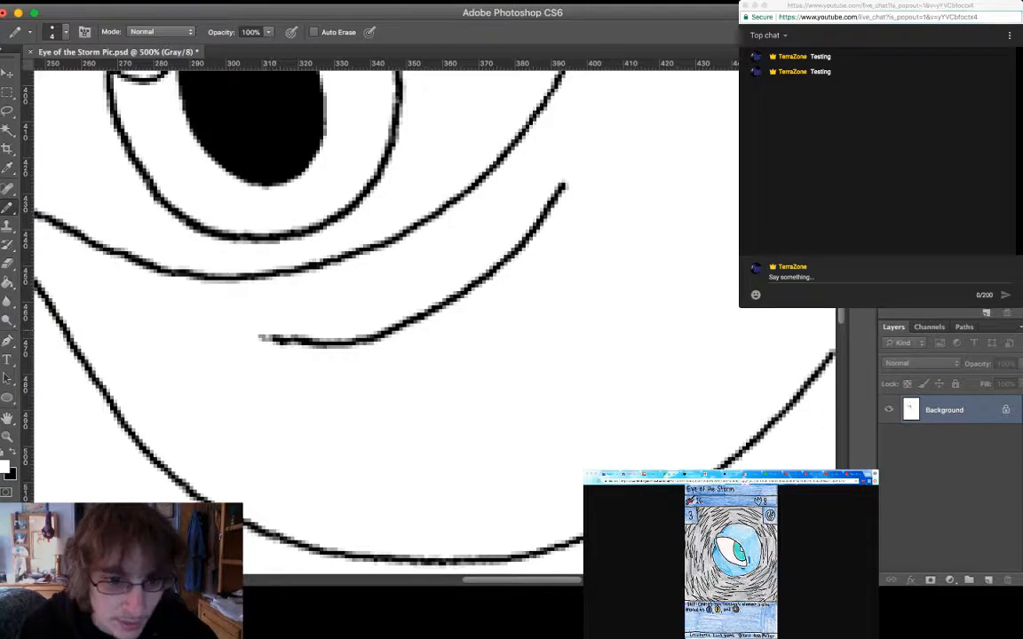
{"action": "key", "text": "super+z"}
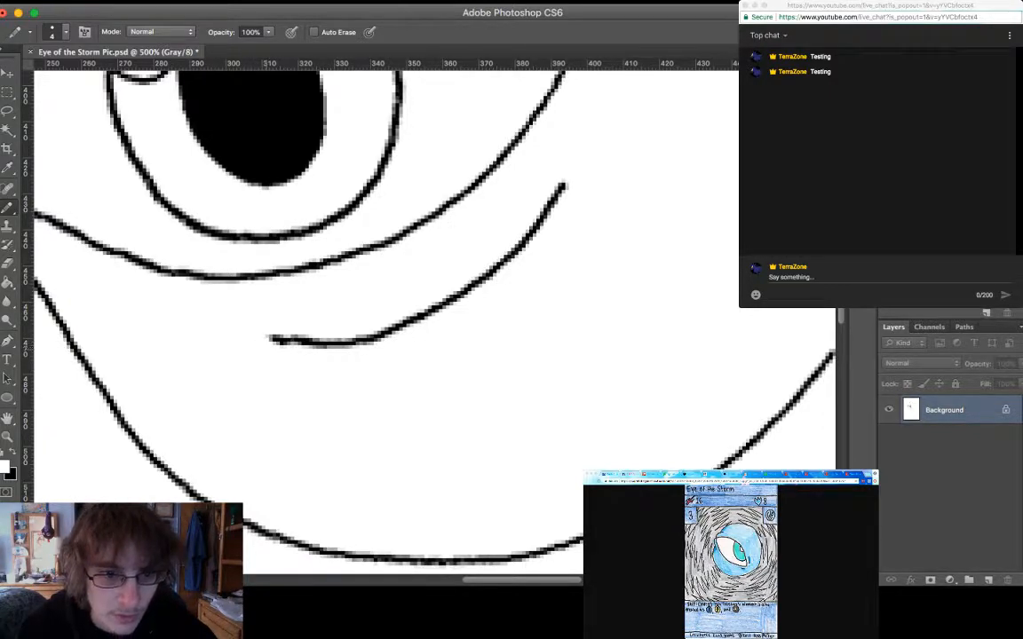
{"action": "scroll", "coordinate": [387, 290], "scroll_direction": "up", "scroll_amount": 1}
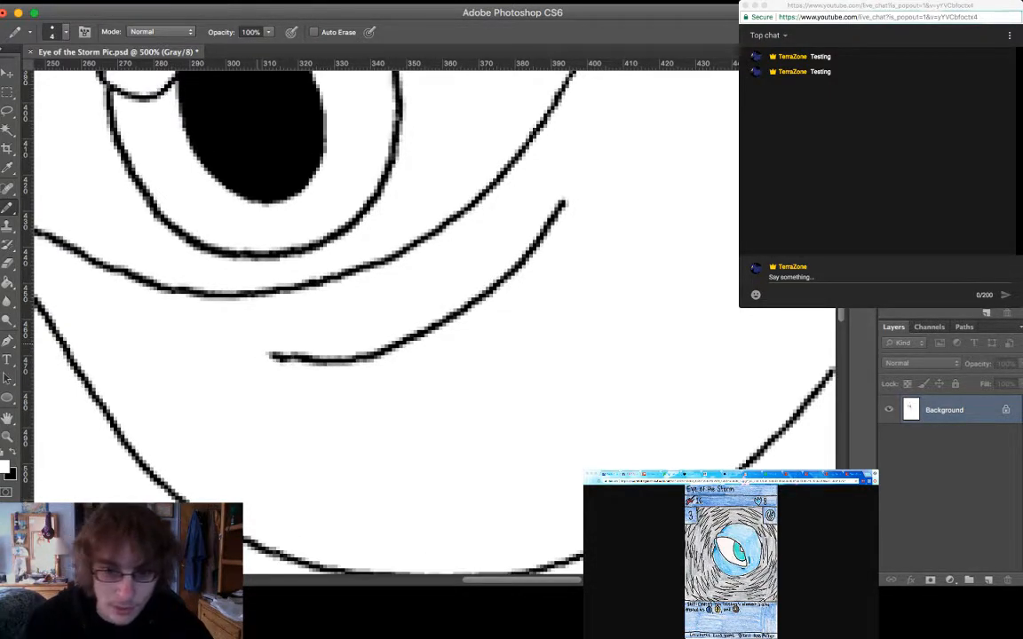
{"action": "key", "text": "super+minus"}
{"action": "key", "text": "super+minus"}
{"action": "key", "text": "super+minus"}
{"action": "key", "text": "super+minus"}
{"action": "key", "text": "super+minus"}
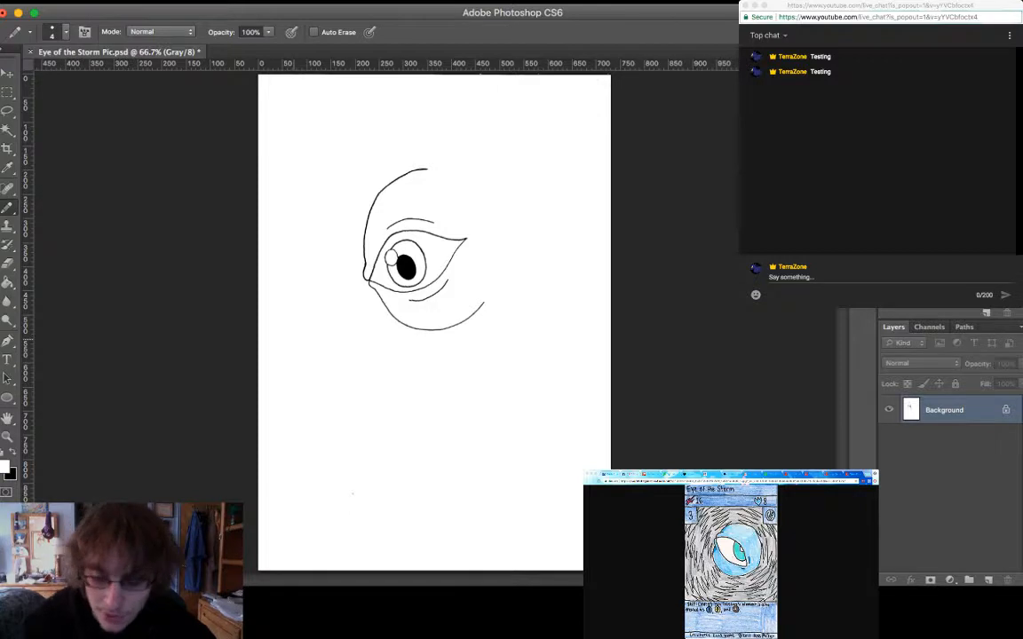
Check the whole eye outline and the lower eyelid crease once more at close-up and full-page magnifications
{"action": "key", "text": "super+equal"}
{"action": "key", "text": "super+equal"}
{"action": "scroll", "coordinate": [399, 266], "scroll_direction": "up", "scroll_amount": 5}
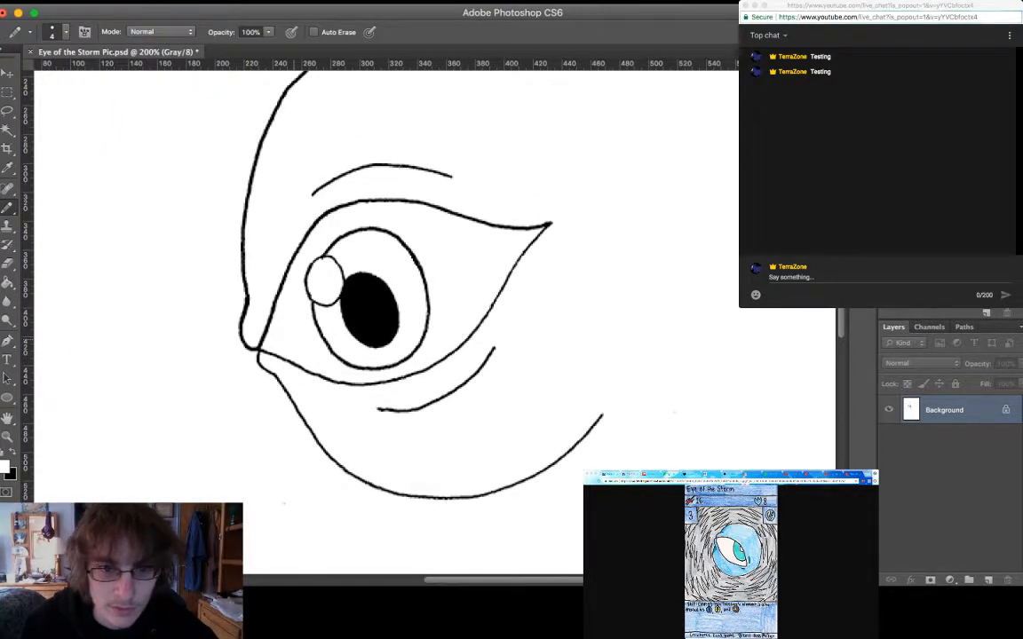
{"action": "key", "text": "super+equal"}
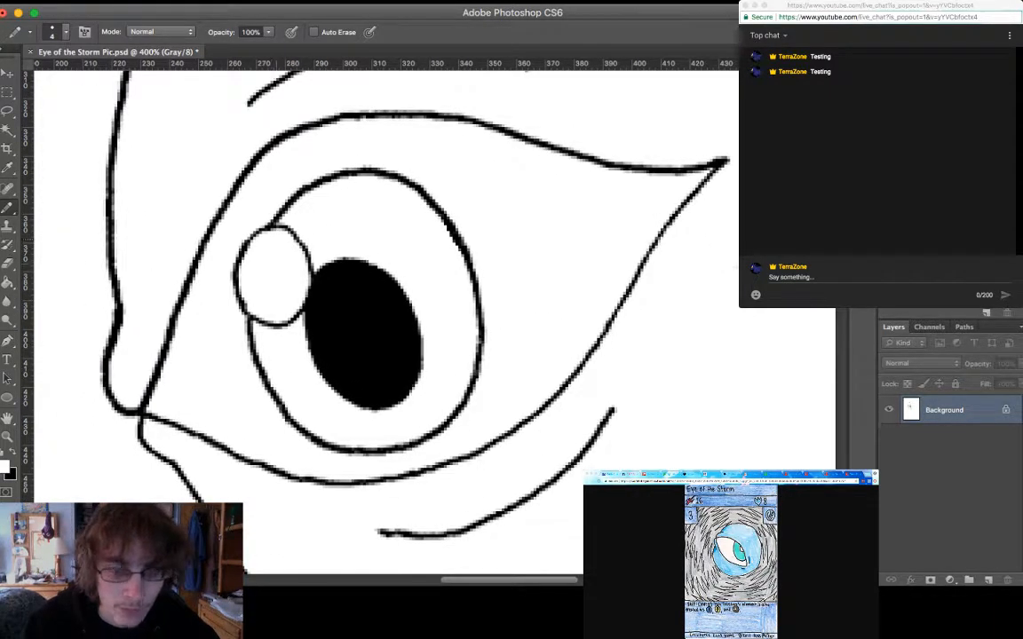
{"action": "key", "text": "super+minus"}
{"action": "key", "text": "super+minus"}
{"action": "key", "text": "super+minus"}
{"action": "key", "text": "super+minus"}
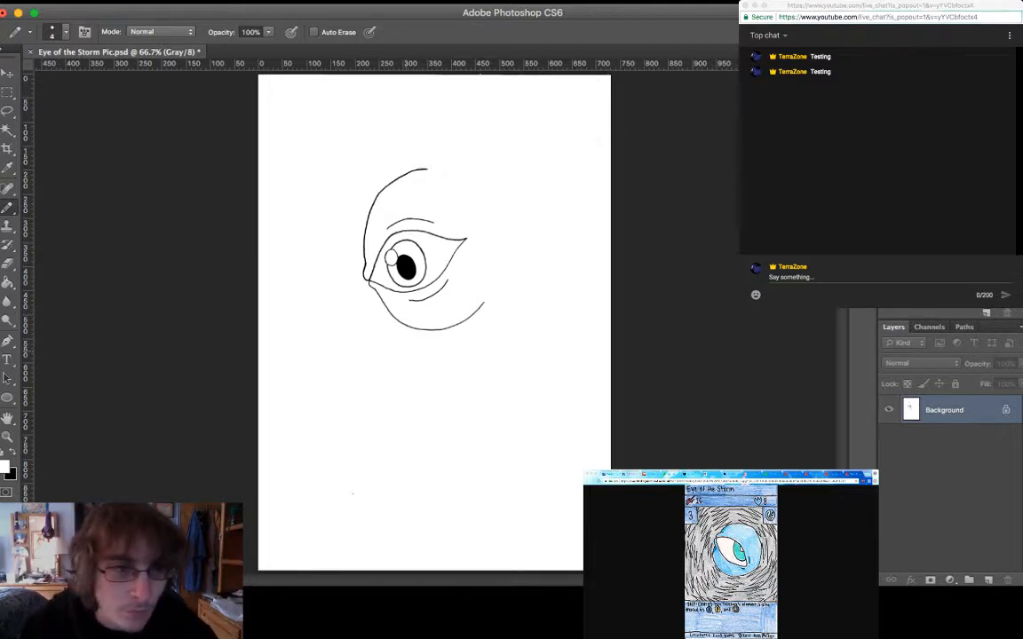
{"action": "scroll", "coordinate": [432, 320], "scroll_direction": "up", "scroll_amount": 4}
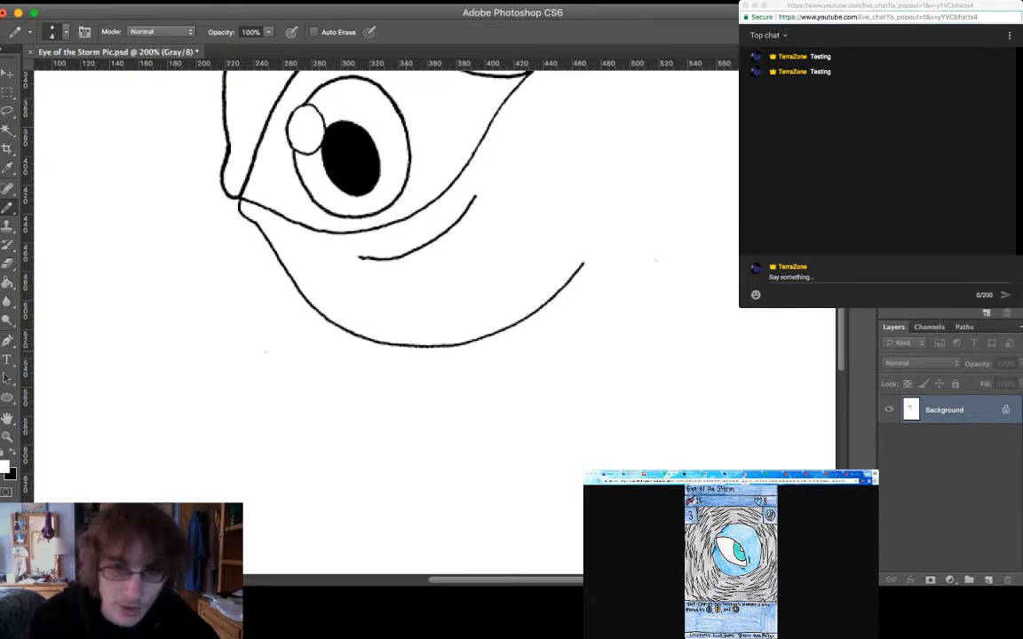
{"action": "scroll", "coordinate": [265, 352], "scroll_direction": "down", "scroll_amount": 4}
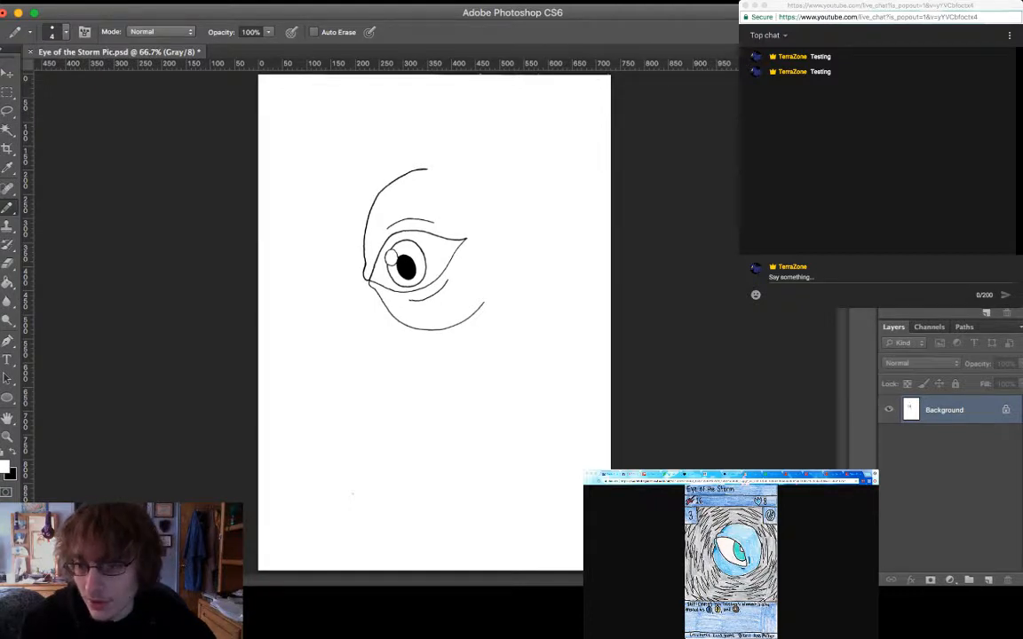
Convert the Background into a regular layer and rename it Line
{"action": "key", "text": "Return"}
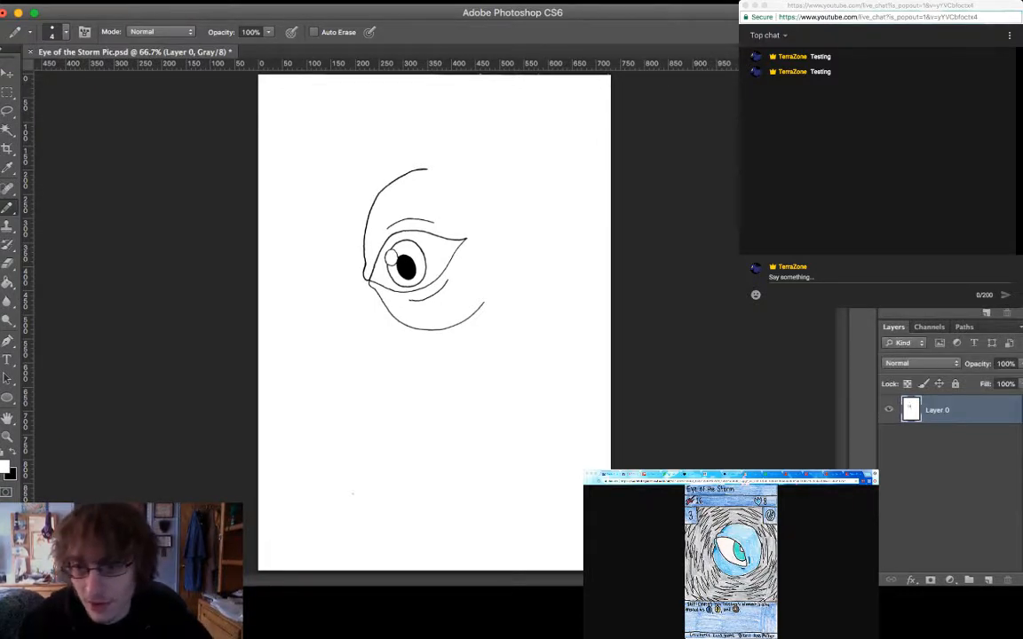
{"action": "double_click", "coordinate": [940, 409]}
{"action": "type", "text": "L"}
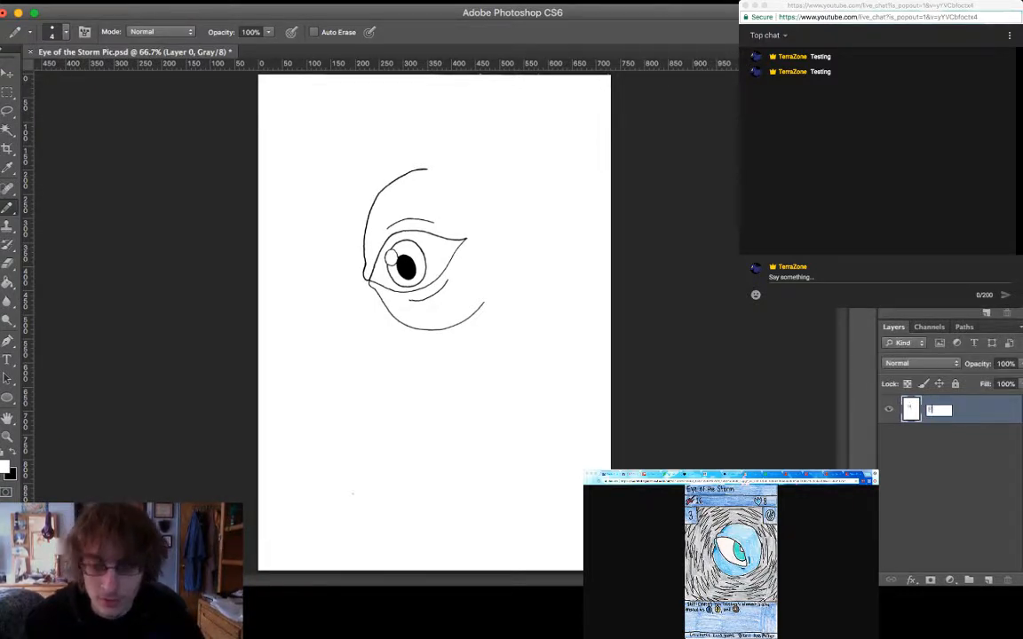
{"action": "type", "text": "ine"}
{"action": "key", "text": "Return"}
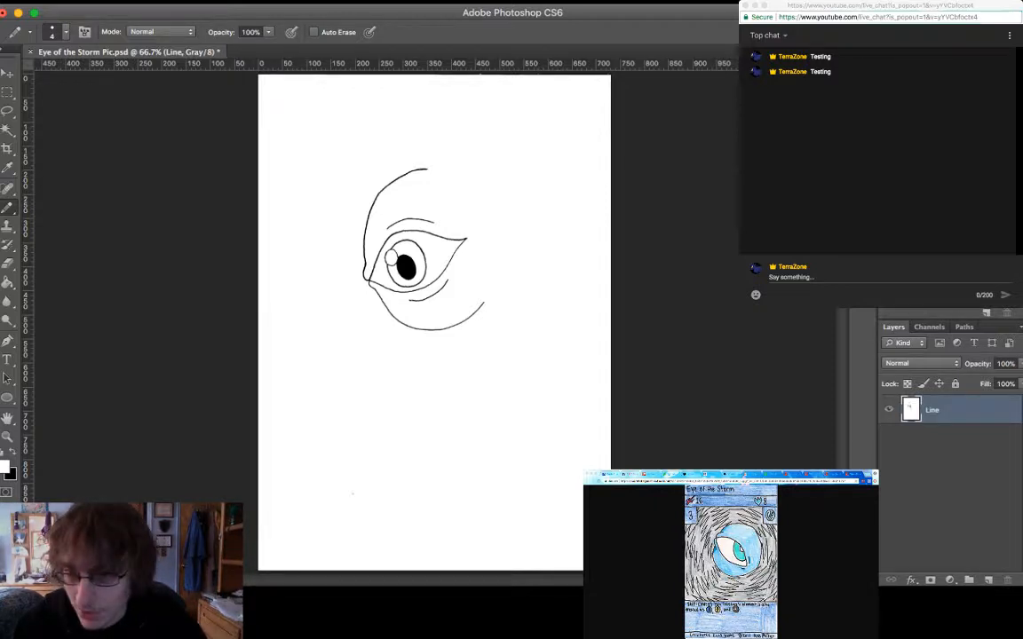
Duplicate the Line layer and rename the copy beneath it Flats
{"action": "key", "text": "super+j"}
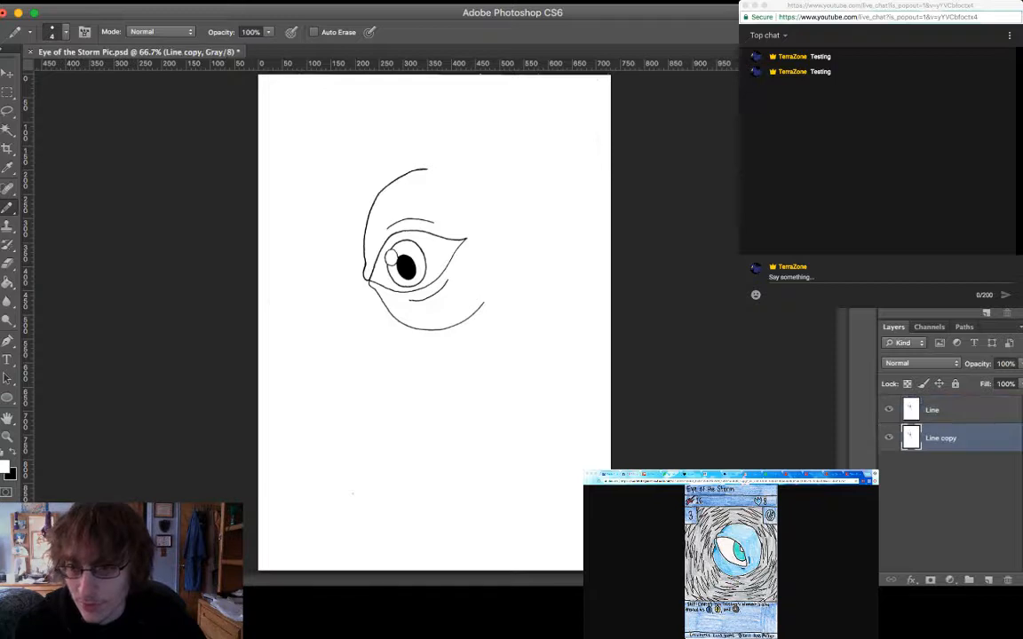
{"action": "double_click", "coordinate": [941, 438]}
{"action": "type", "text": "Flats"}
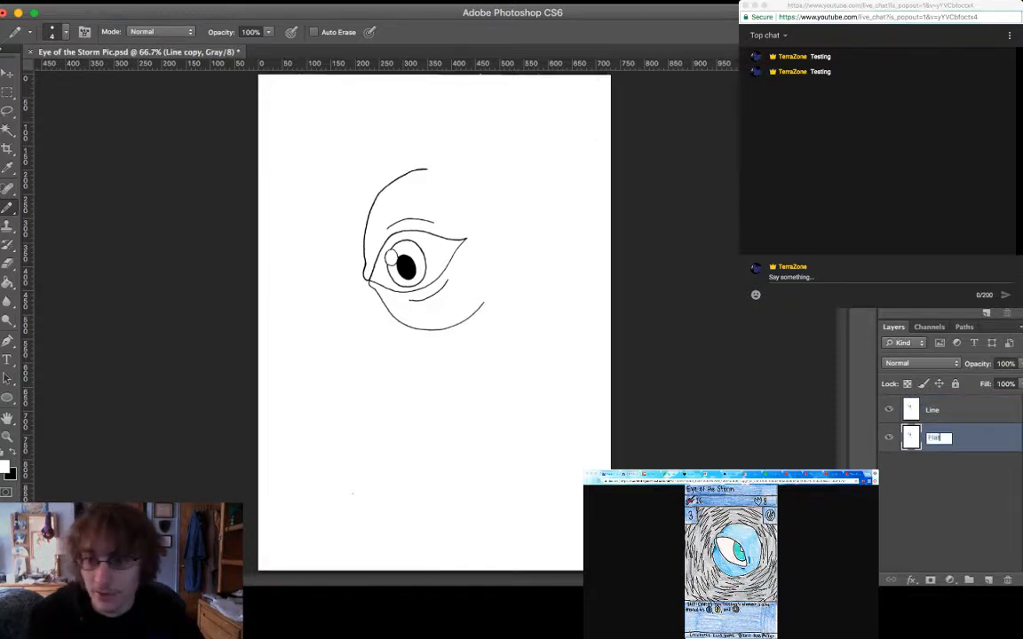
{"action": "key", "text": "Return"}
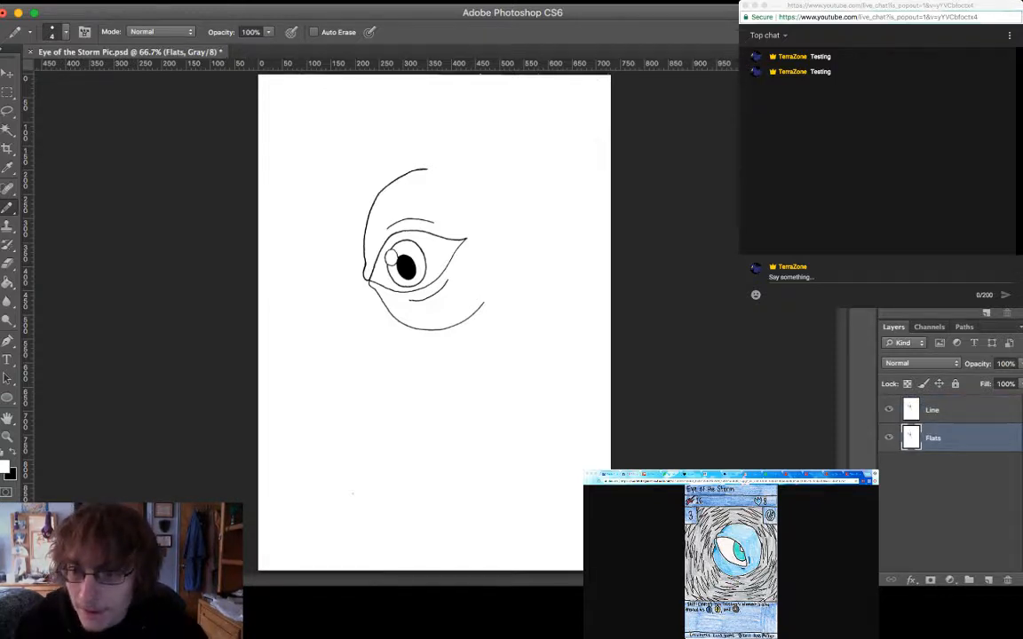
Set the Line layer's blend mode to Multiply and select the Flats layer
{"action": "left_click", "coordinate": [941, 410]}
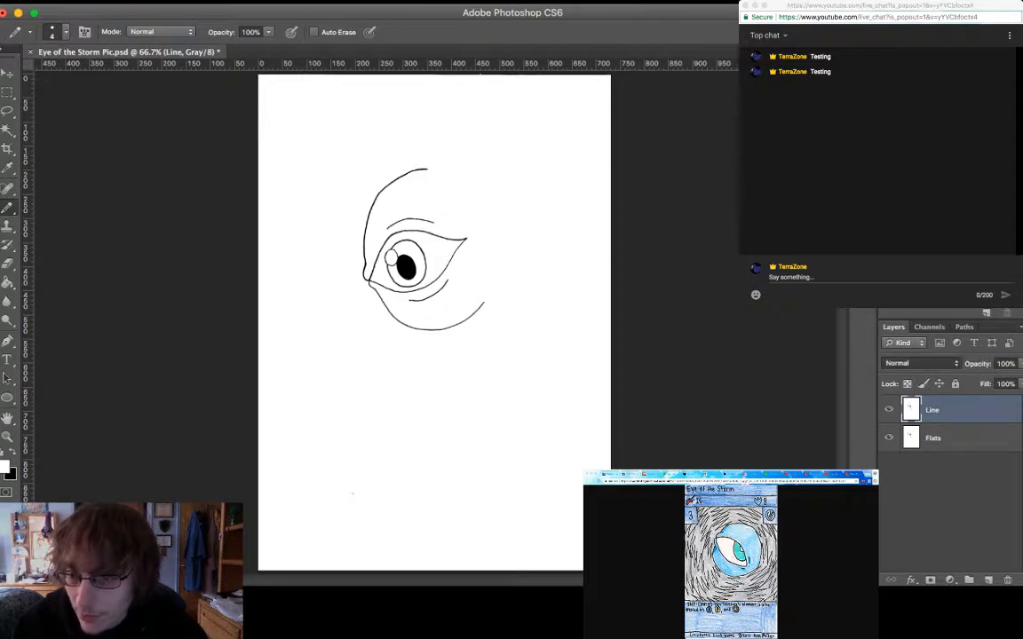
{"action": "left_click", "coordinate": [921, 363]}
{"action": "left_click", "coordinate": [914, 406]}
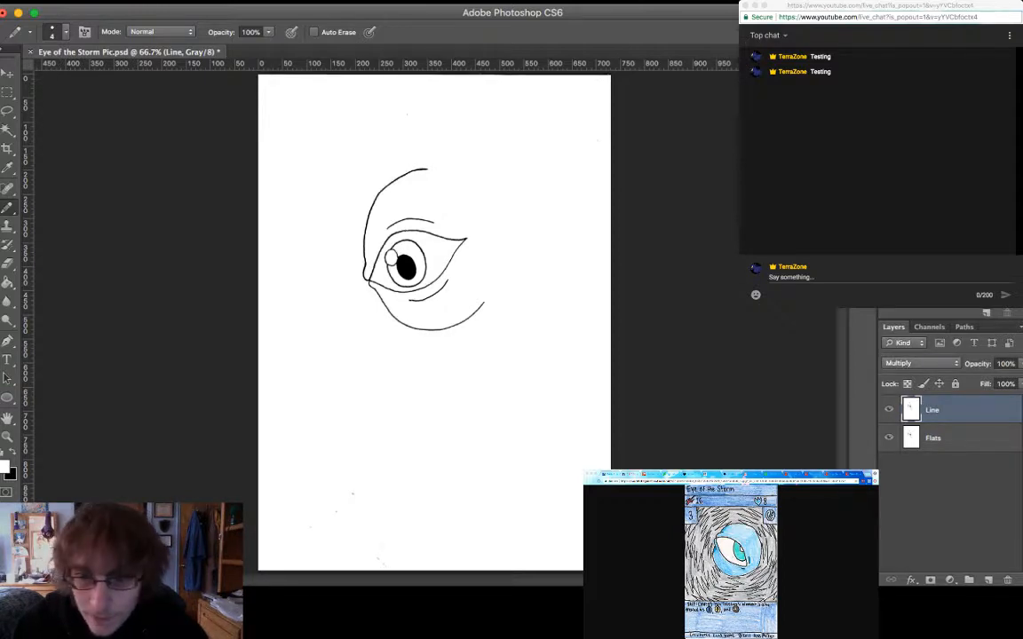
{"action": "left_click", "coordinate": [941, 437]}
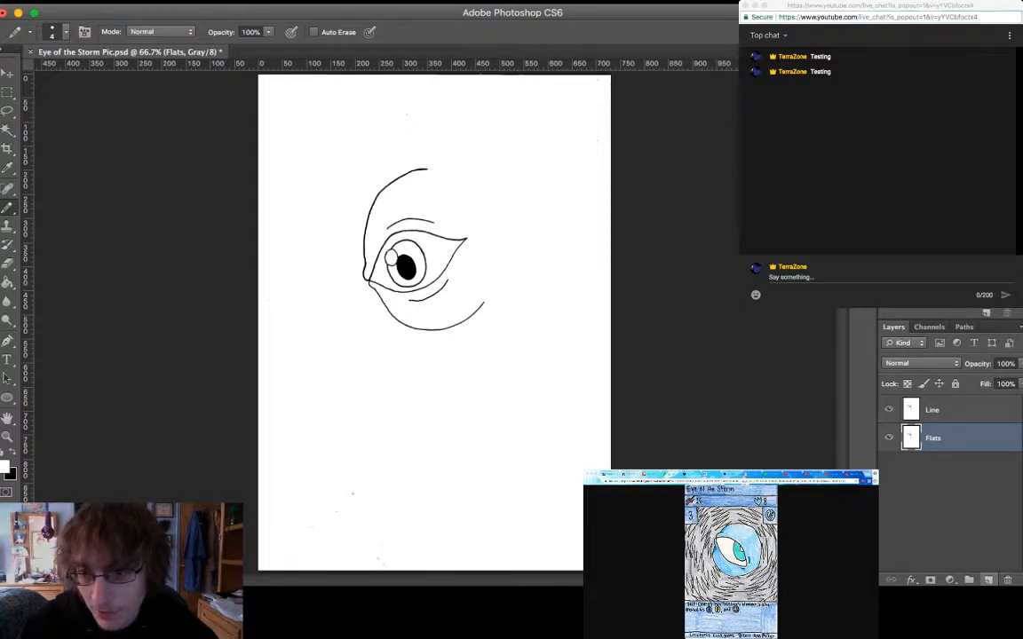
Add a new layer above Line and name it Overlap Clouds
{"action": "left_click", "coordinate": [932, 410]}
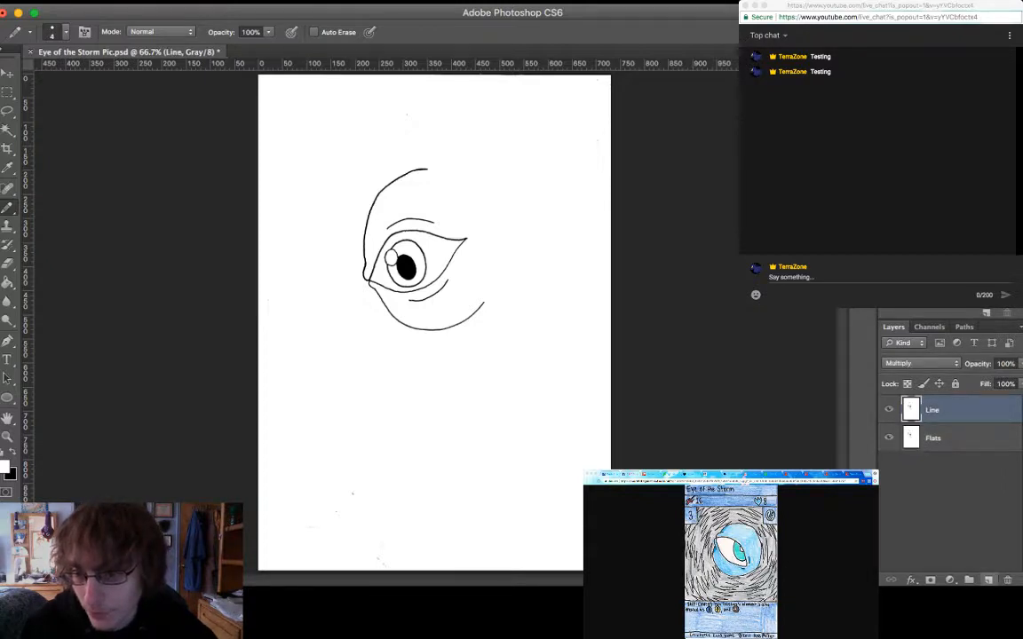
{"action": "left_click", "coordinate": [988, 579]}
{"action": "double_click", "coordinate": [937, 411]}
{"action": "type", "text": "Clouds"}
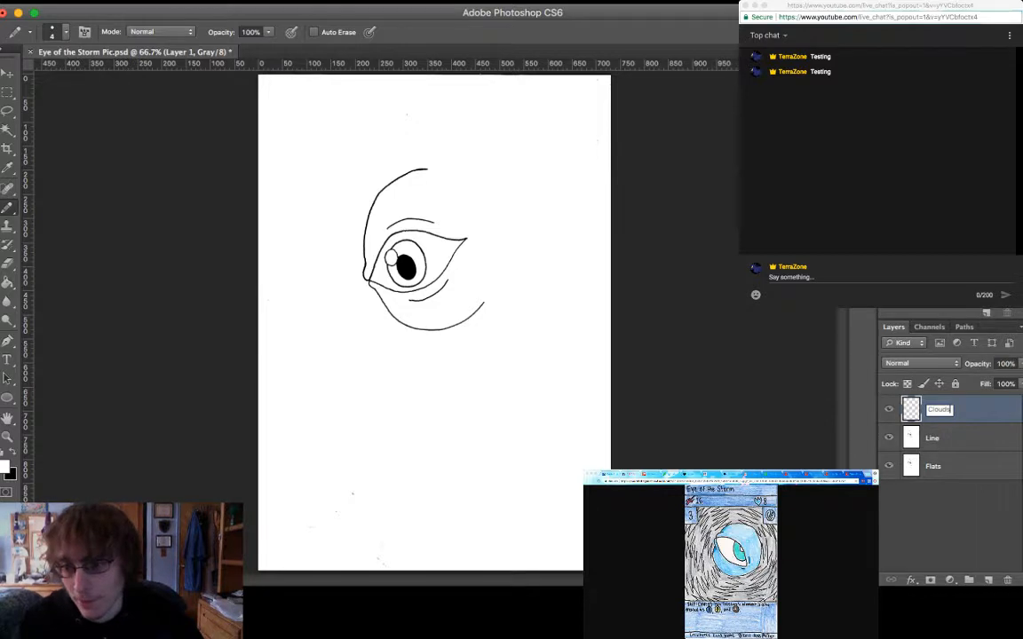
{"action": "key", "text": "Return"}
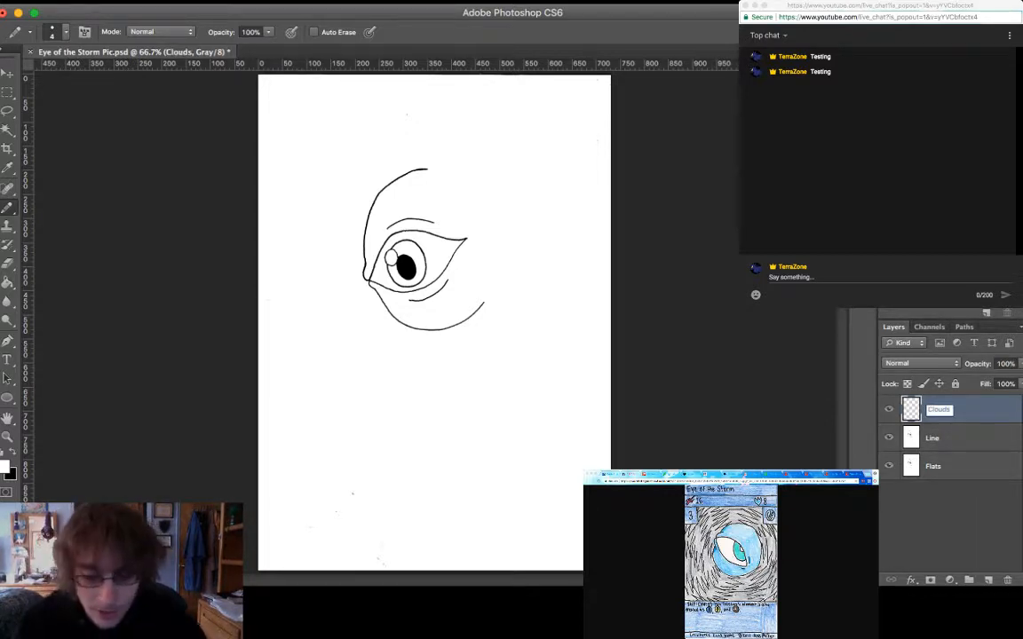
{"action": "type", "text": "Overlap"}
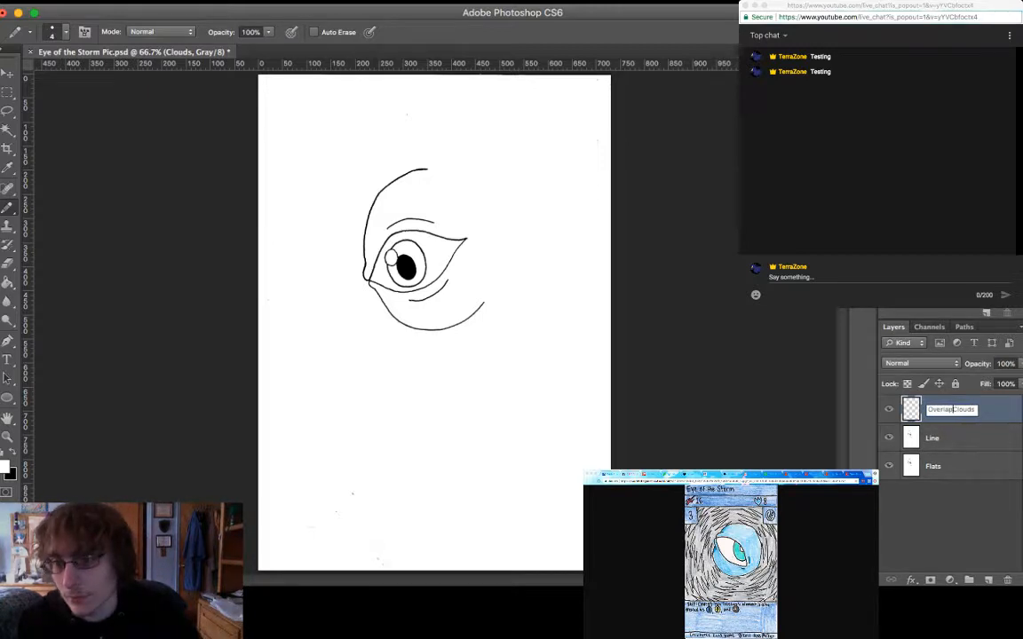
{"action": "key", "text": "Return"}
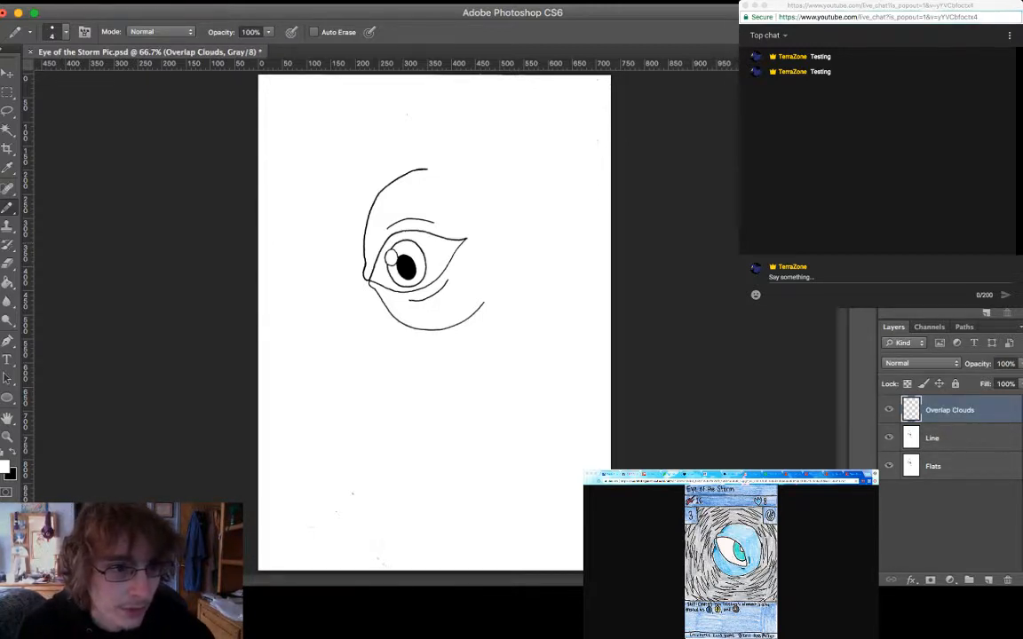
Switch to the Brush tool at size 200 with a mid grey foreground colour
{"action": "key", "text": "shift+b"}
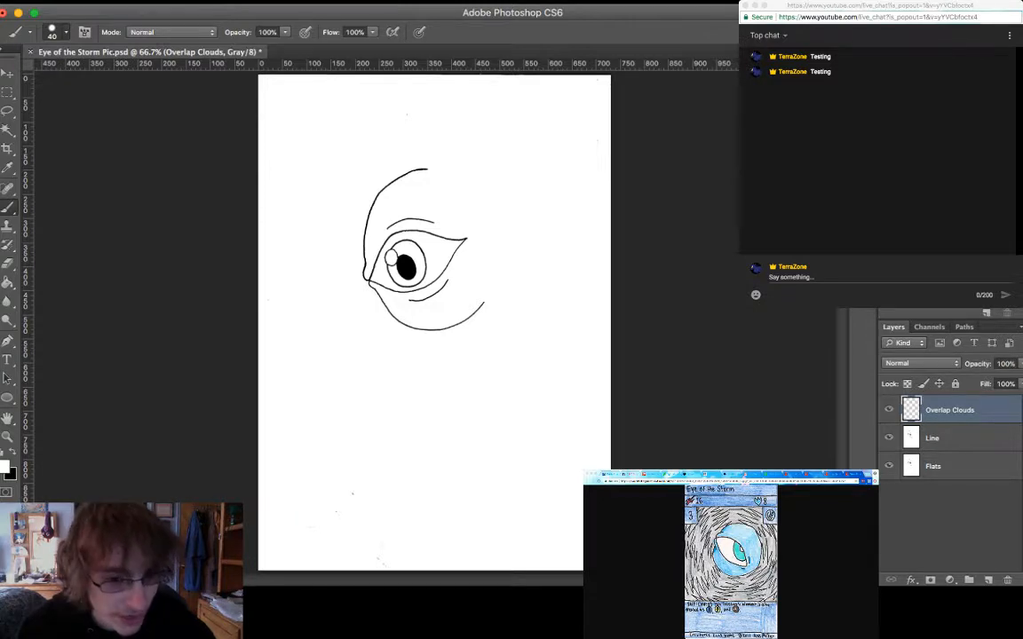
{"action": "key", "text": "]"}
{"action": "key", "text": "]"}
{"action": "key", "text": "]"}
{"action": "key", "text": "]"}
{"action": "key", "text": "]"}
{"action": "key", "text": "]"}
{"action": "key", "text": "]"}
{"action": "key", "text": "]"}
{"action": "key", "text": "]"}
{"action": "key", "text": "]"}
{"action": "key", "text": "]"}
{"action": "key", "text": "]"}
{"action": "key", "text": "]"}
{"action": "key", "text": "]"}
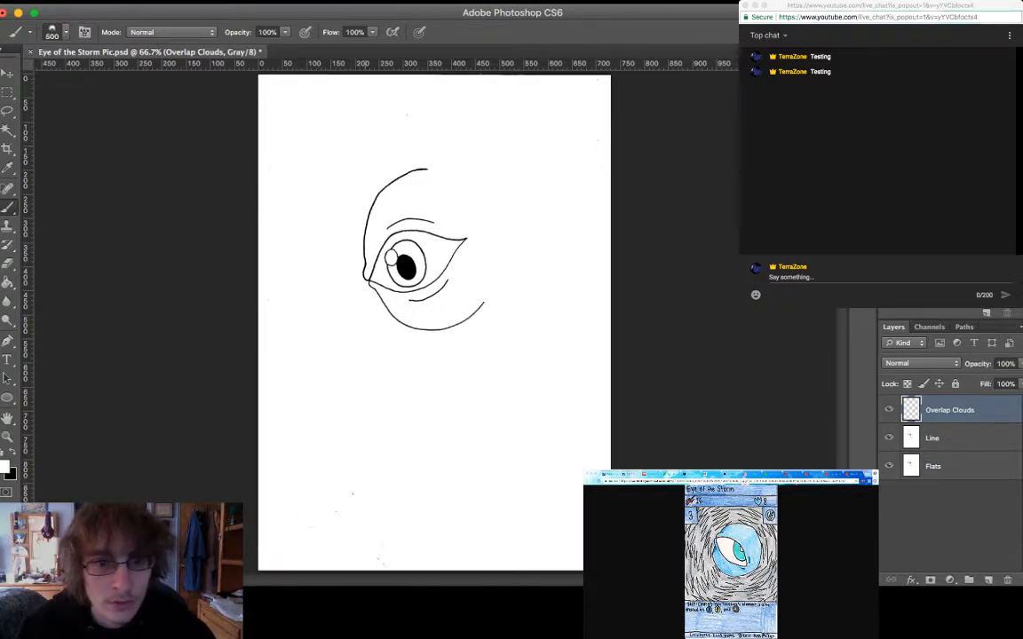
{"action": "key", "text": "bracketleft"}
{"action": "key", "text": "bracketleft"}
{"action": "key", "text": "bracketleft"}
{"action": "key", "text": "bracketleft"}
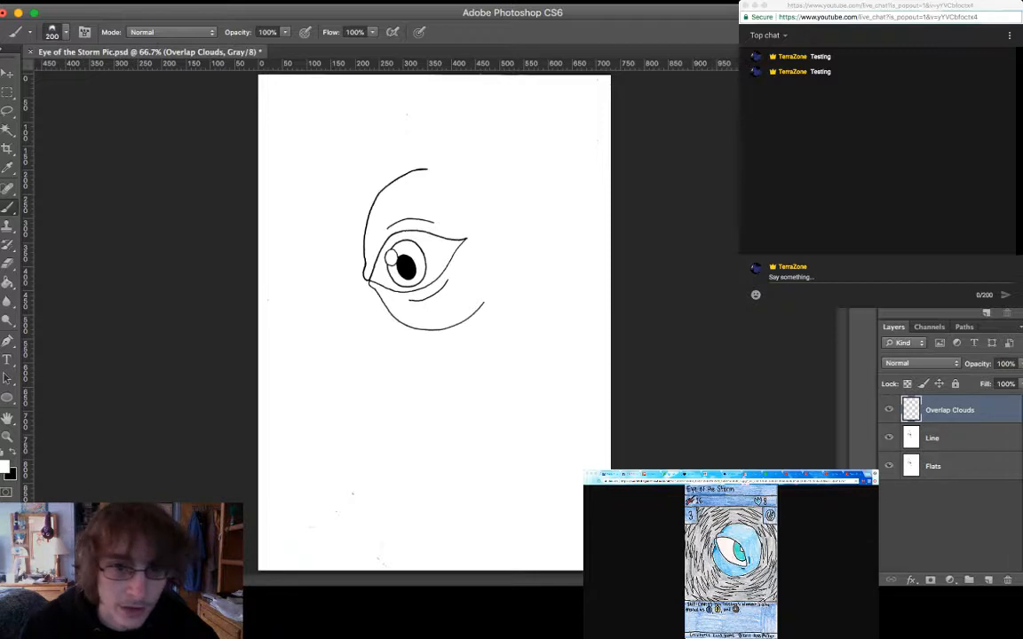
{"action": "key", "text": "i"}
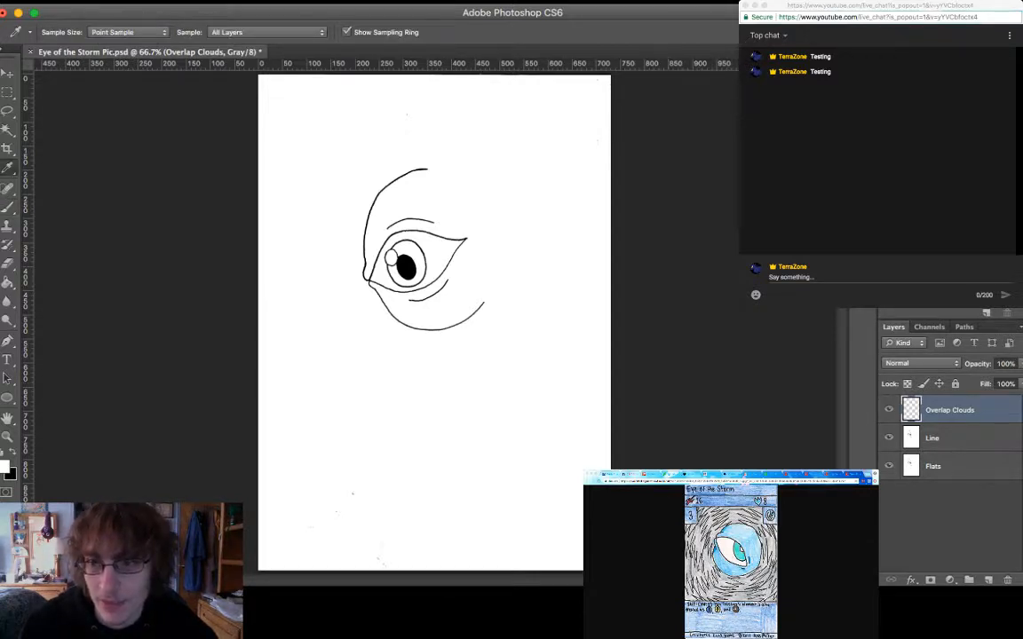
{"action": "key", "text": "b"}
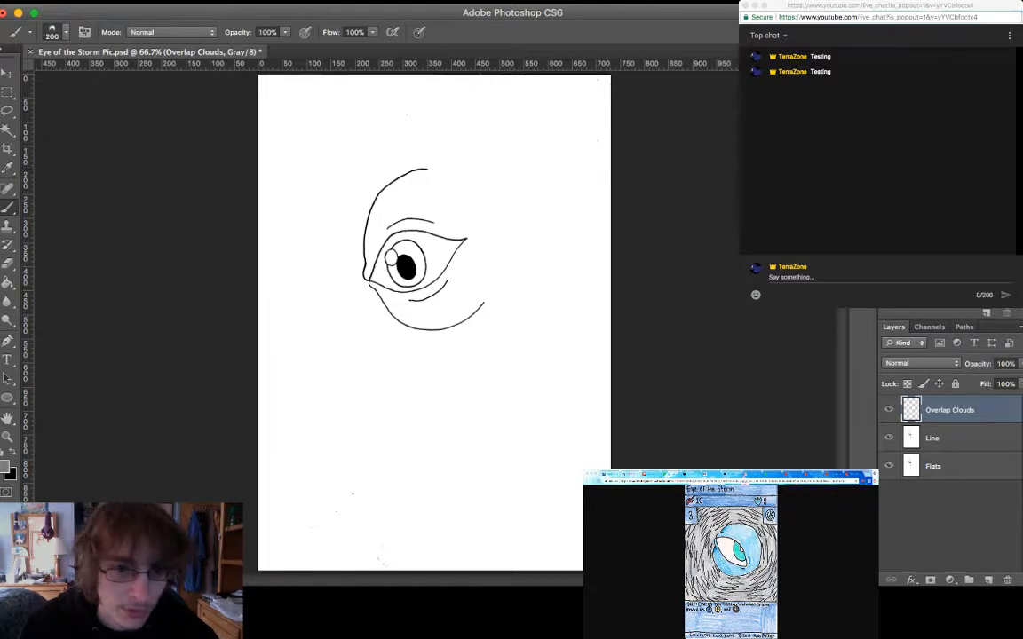
{"action": "key", "text": "i"}
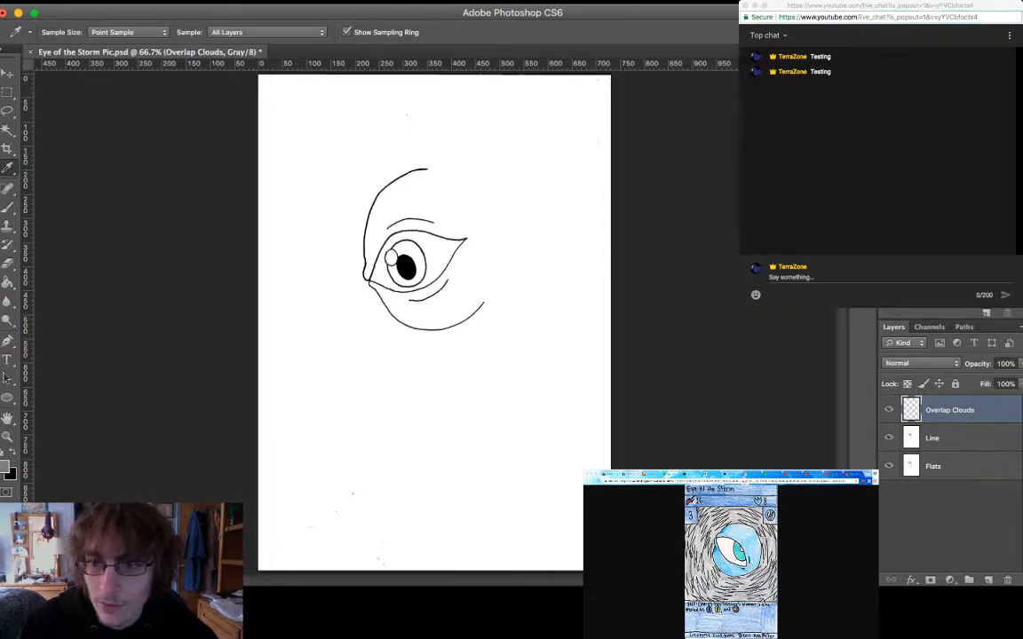
{"action": "key", "text": "b"}
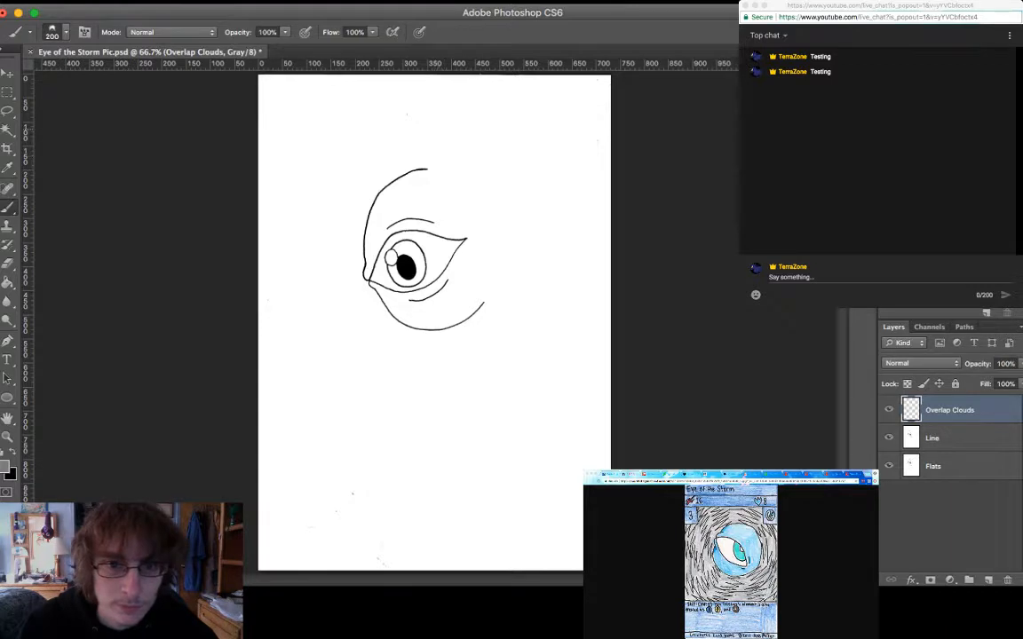
Paint a soft grey cloud band from above the brow down past the eye's outer corner, undoing and repainting the latest strokes
{"action": "mouse_move", "coordinate": [382, 129]}
{"action": "left_mouse_down"}
{"action": "mouse_move", "coordinate": [417, 135]}
{"action": "mouse_move", "coordinate": [471, 195]}
{"action": "mouse_move", "coordinate": [492, 233]}
{"action": "mouse_move", "coordinate": [506, 333]}
{"action": "mouse_move", "coordinate": [533, 266]}
{"action": "left_mouse_up"}
{"action": "mouse_move", "coordinate": [488, 238]}
{"action": "left_mouse_down"}
{"action": "mouse_move", "coordinate": [469, 173]}
{"action": "mouse_move", "coordinate": [417, 120]}
{"action": "mouse_move", "coordinate": [391, 120]}
{"action": "mouse_move", "coordinate": [342, 146]}
{"action": "mouse_move", "coordinate": [342, 164]}
{"action": "mouse_move", "coordinate": [364, 142]}
{"action": "mouse_move", "coordinate": [386, 147]}
{"action": "mouse_move", "coordinate": [338, 140]}
{"action": "mouse_move", "coordinate": [399, 120]}
{"action": "left_mouse_up"}
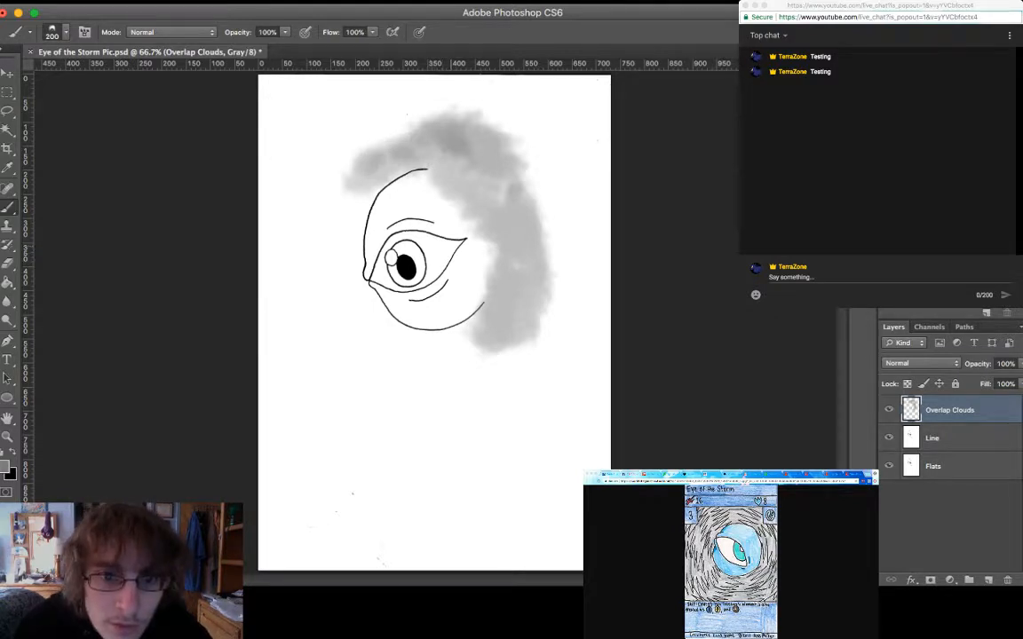
{"action": "key", "text": "super+alt+z"}
{"action": "key", "text": "super+alt+z"}
{"action": "key", "text": "super+alt+z"}
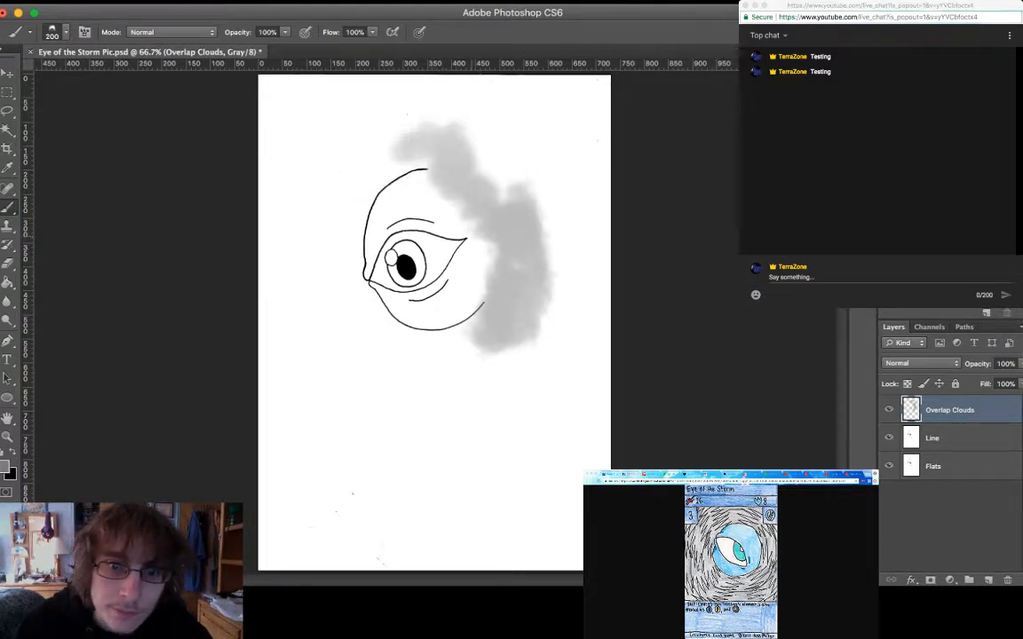
{"action": "mouse_move", "coordinate": [503, 178]}
{"action": "left_mouse_down"}
{"action": "mouse_move", "coordinate": [451, 129]}
{"action": "mouse_move", "coordinate": [501, 183]}
{"action": "mouse_move", "coordinate": [536, 264]}
{"action": "mouse_move", "coordinate": [528, 316]}
{"action": "mouse_move", "coordinate": [522, 288]}
{"action": "mouse_move", "coordinate": [497, 263]}
{"action": "mouse_move", "coordinate": [501, 288]}
{"action": "left_mouse_up"}
{"action": "mouse_move", "coordinate": [458, 218]}
{"action": "left_mouse_down"}
{"action": "mouse_move", "coordinate": [395, 146]}
{"action": "mouse_move", "coordinate": [424, 188]}
{"action": "left_mouse_up"}
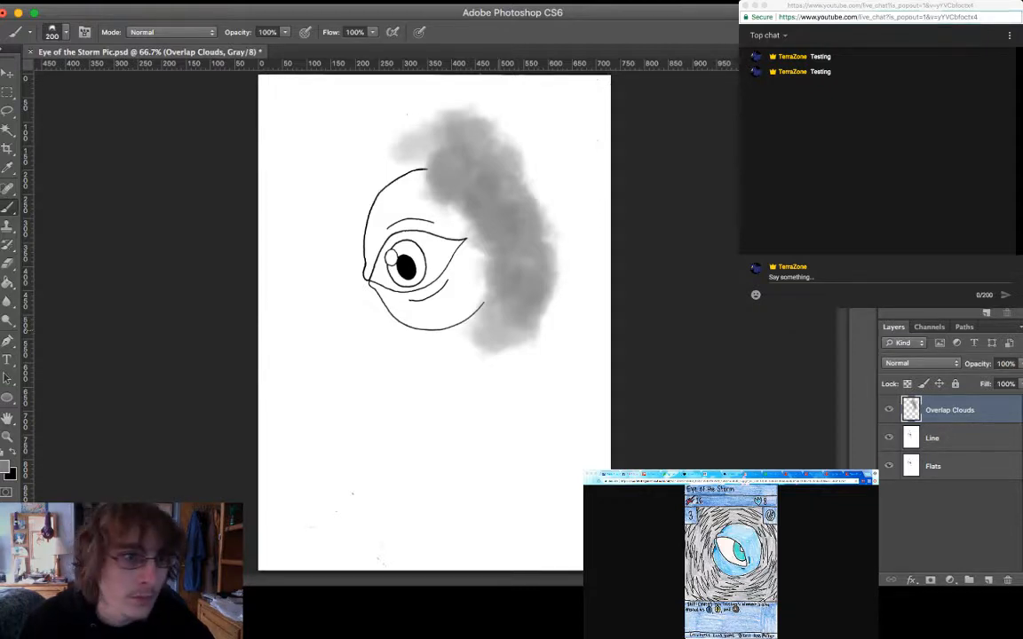
Reduce the brush size to 50 and paint denser grey cloud around and over the upper end of the brow line
{"action": "key", "text": "super+plus"}
{"action": "key", "text": "super+plus"}
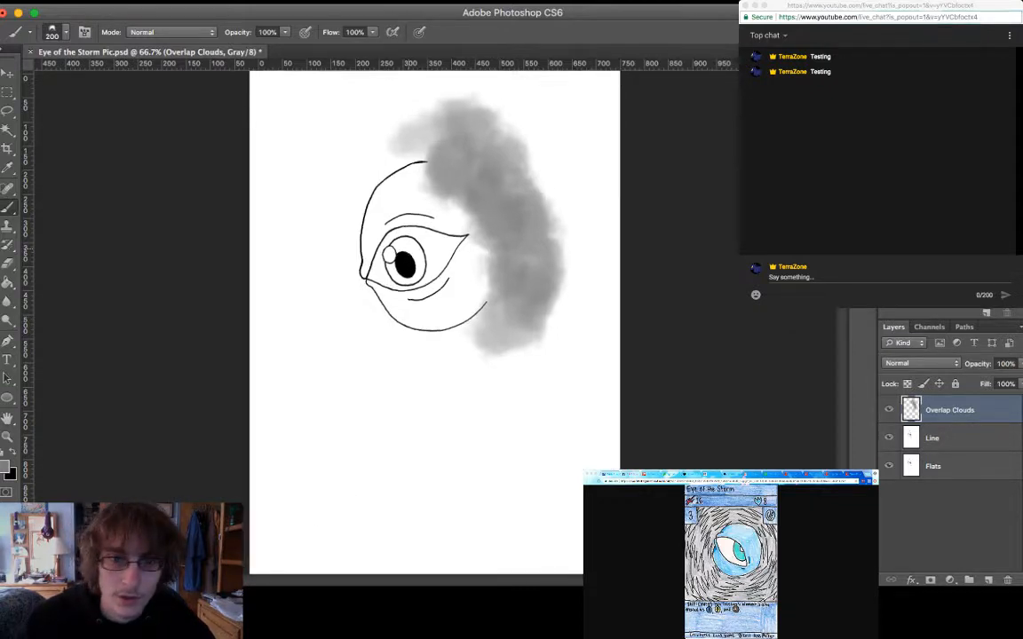
{"action": "scroll", "coordinate": [434, 321], "scroll_direction": "up", "scroll_amount": 7}
{"action": "scroll", "coordinate": [434, 321], "scroll_direction": "up", "scroll_amount": 2}
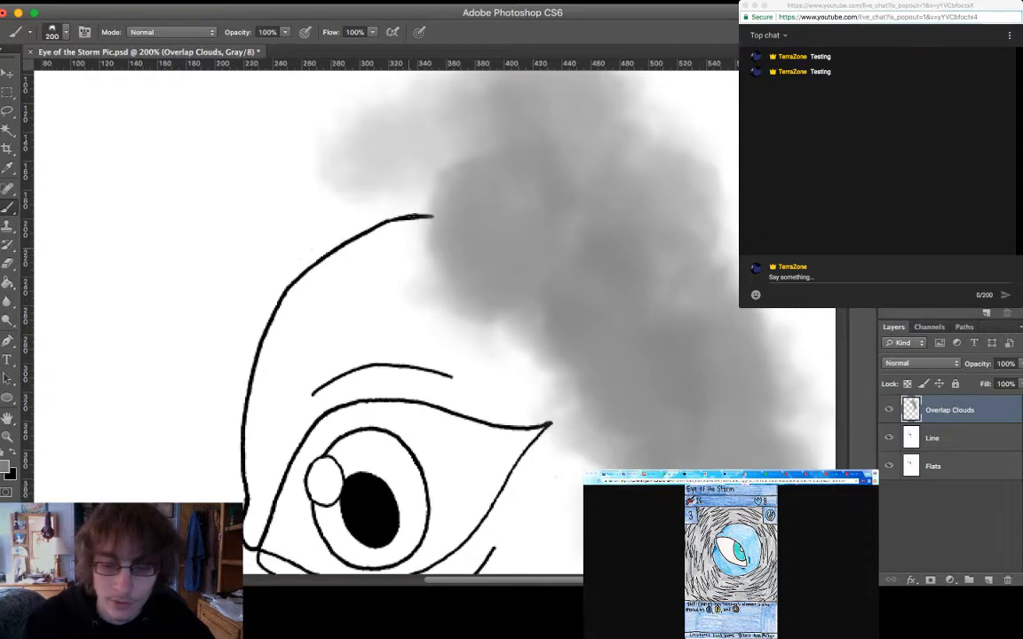
{"action": "key", "text": "super+plus"}
{"action": "key", "text": "super+plus"}
{"action": "scroll", "coordinate": [382, 275], "scroll_direction": "up", "scroll_amount": 3}
{"action": "scroll", "coordinate": [382, 275], "scroll_direction": "left", "scroll_amount": 1}
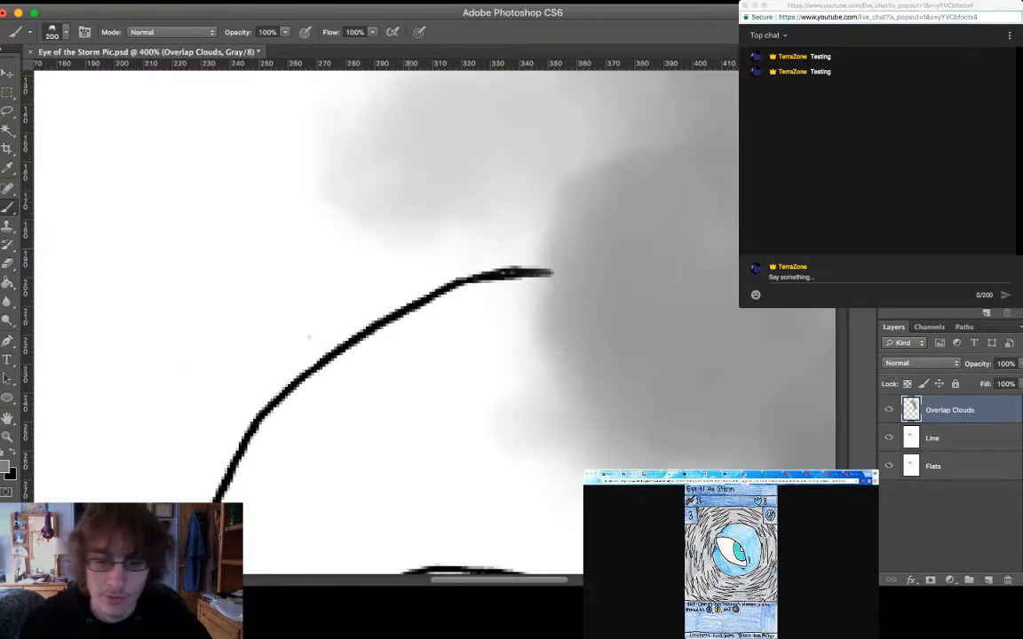
{"action": "key", "text": "bracketleft"}
{"action": "key", "text": "bracketleft"}
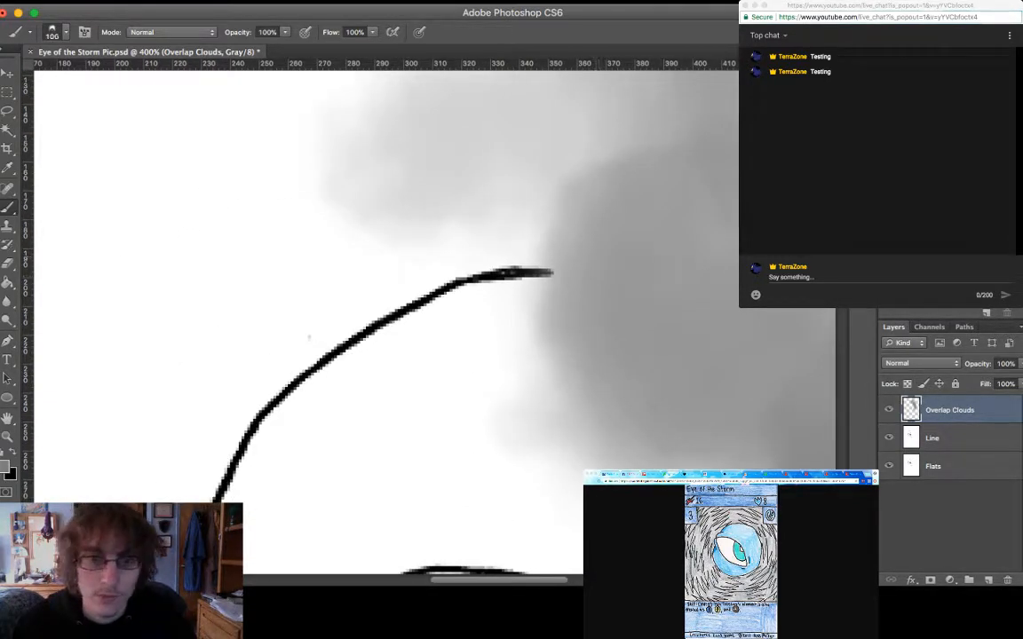
{"action": "key", "text": "bracketleft"}
{"action": "key", "text": "bracketleft"}
{"action": "key", "text": "bracketleft"}
{"action": "key", "text": "bracketleft"}
{"action": "key", "text": "bracketleft"}
{"action": "key", "text": "bracketleft"}
{"action": "key", "text": "bracketleft"}
{"action": "key", "text": "bracketleft"}
{"action": "key", "text": "bracketleft"}
{"action": "key", "text": "bracketleft"}
{"action": "key", "text": "bracketleft"}
{"action": "key", "text": "bracketleft"}
{"action": "key", "text": "bracketleft"}
{"action": "left_click", "coordinate": [526, 200]}
{"action": "mouse_move", "coordinate": [492, 218]}
{"action": "left_mouse_down"}
{"action": "mouse_move", "coordinate": [453, 222]}
{"action": "mouse_move", "coordinate": [497, 208]}
{"action": "mouse_move", "coordinate": [444, 186]}
{"action": "mouse_move", "coordinate": [390, 222]}
{"action": "mouse_move", "coordinate": [417, 226]}
{"action": "mouse_move", "coordinate": [435, 208]}
{"action": "mouse_move", "coordinate": [418, 227]}
{"action": "mouse_move", "coordinate": [621, 160]}
{"action": "mouse_move", "coordinate": [661, 275]}
{"action": "left_mouse_up"}
{"action": "mouse_move", "coordinate": [510, 235]}
{"action": "left_mouse_down"}
{"action": "mouse_move", "coordinate": [612, 364]}
{"action": "mouse_move", "coordinate": [684, 266]}
{"action": "mouse_move", "coordinate": [652, 217]}
{"action": "left_mouse_up"}
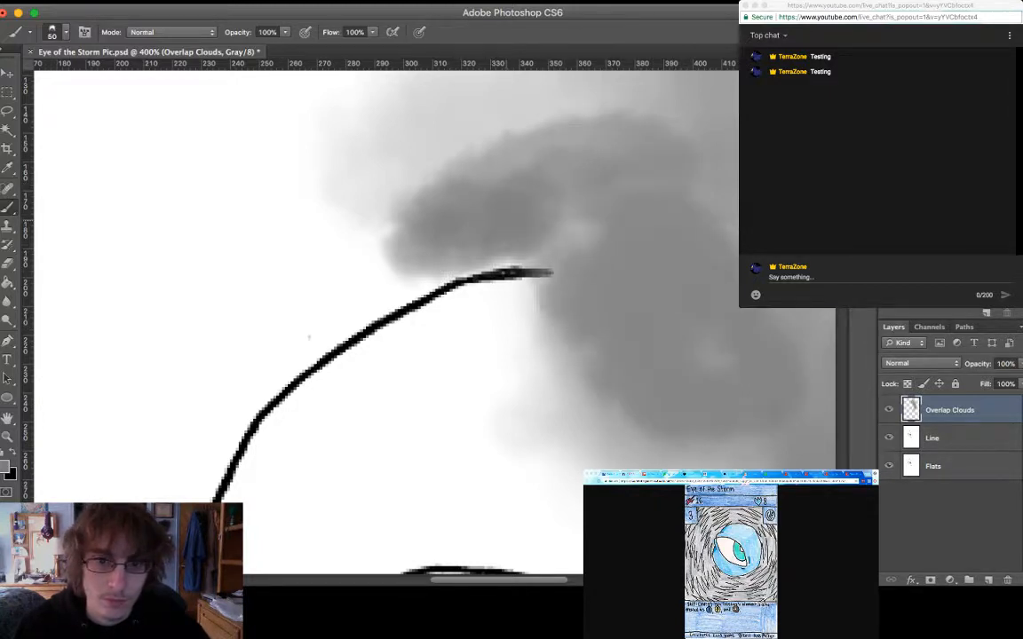
{"action": "mouse_move", "coordinate": [444, 231]}
{"action": "left_mouse_down"}
{"action": "mouse_move", "coordinate": [479, 236]}
{"action": "mouse_move", "coordinate": [373, 232]}
{"action": "mouse_move", "coordinate": [417, 258]}
{"action": "left_mouse_up"}
{"action": "scroll", "coordinate": [399, 311], "scroll_direction": "right", "scroll_amount": 2}
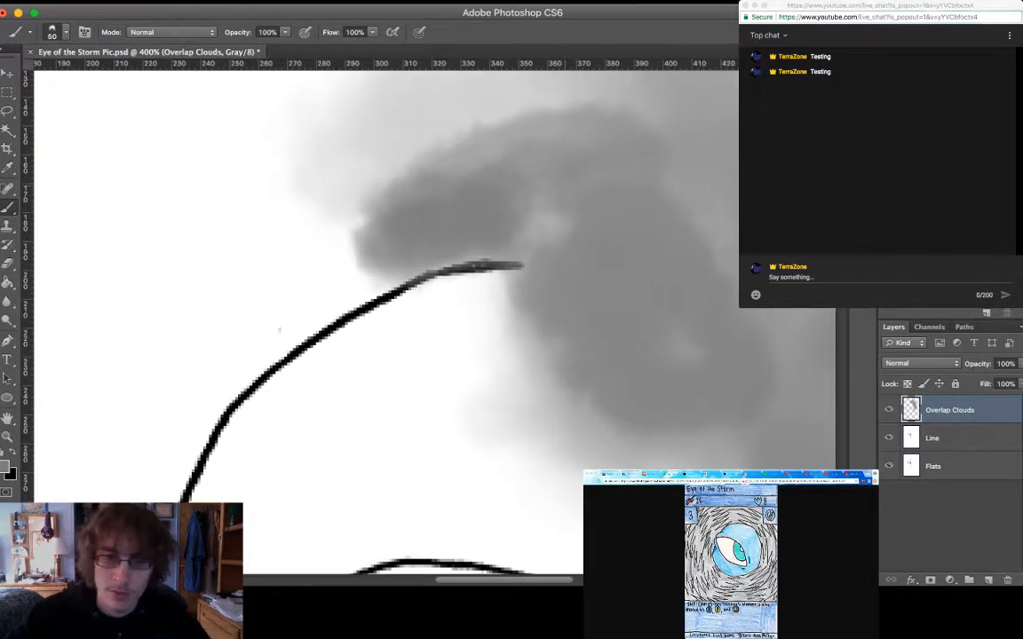
Paint darker grey cloud over the outer end of the large curve beneath the eye
{"action": "key", "text": "super+minus"}
{"action": "key", "text": "super+minus"}
{"action": "key", "text": "super+minus"}
{"action": "key", "text": "super+minus"}
{"action": "key", "text": "super+equal"}
{"action": "key", "text": "super+equal"}
{"action": "key", "text": "super+equal"}
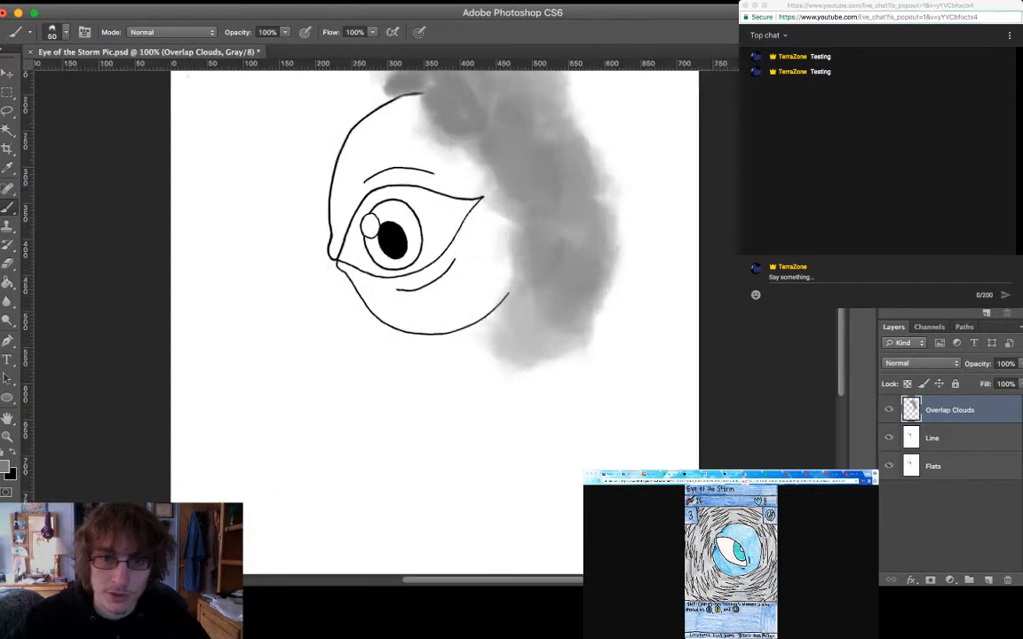
{"action": "scroll", "coordinate": [426, 266], "scroll_direction": "right", "scroll_amount": 2}
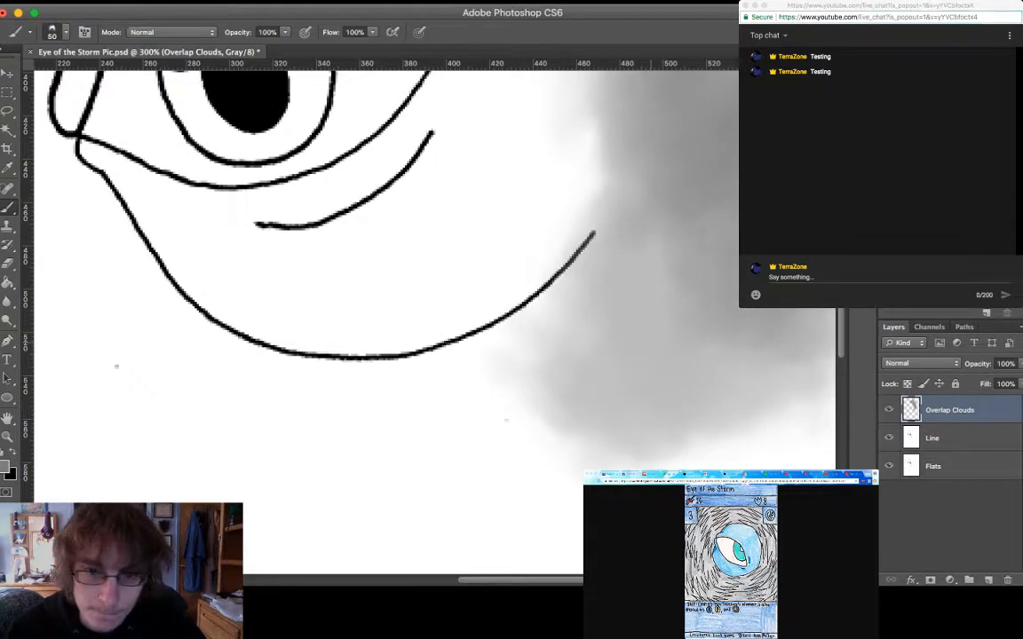
{"action": "mouse_move", "coordinate": [497, 373]}
{"action": "left_mouse_down"}
{"action": "mouse_move", "coordinate": [641, 236]}
{"action": "mouse_move", "coordinate": [612, 306]}
{"action": "mouse_move", "coordinate": [563, 350]}
{"action": "mouse_move", "coordinate": [640, 208]}
{"action": "mouse_move", "coordinate": [572, 213]}
{"action": "mouse_move", "coordinate": [603, 182]}
{"action": "left_mouse_up"}
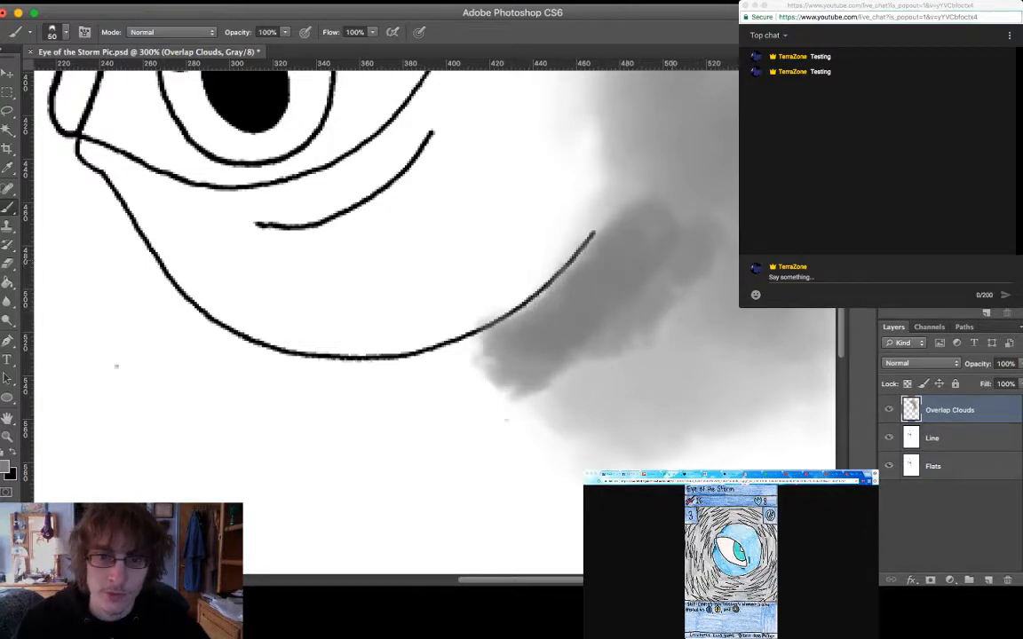
Darken the cloud's inner edge from below the brow line down past the eye's outer corner
{"action": "mouse_move", "coordinate": [532, 222]}
{"action": "left_mouse_down"}
{"action": "mouse_move", "coordinate": [408, 272]}
{"action": "mouse_move", "coordinate": [310, 417]}
{"action": "left_mouse_up"}
{"action": "mouse_move", "coordinate": [395, 377]}
{"action": "left_mouse_down"}
{"action": "mouse_move", "coordinate": [410, 311]}
{"action": "mouse_move", "coordinate": [435, 324]}
{"action": "mouse_move", "coordinate": [457, 390]}
{"action": "left_mouse_up"}
{"action": "mouse_move", "coordinate": [400, 266]}
{"action": "left_mouse_down"}
{"action": "mouse_move", "coordinate": [373, 208]}
{"action": "mouse_move", "coordinate": [347, 199]}
{"action": "mouse_move", "coordinate": [364, 186]}
{"action": "mouse_move", "coordinate": [399, 271]}
{"action": "left_mouse_up"}
{"action": "left_click_drag", "start_coordinate": [435, 355], "coordinate": [505, 474]}
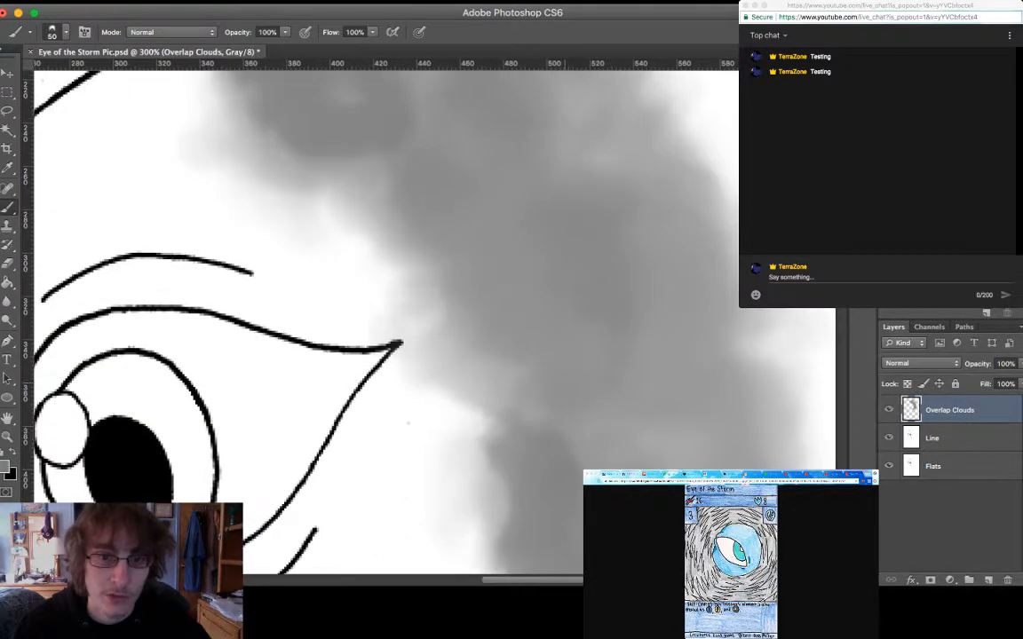
{"action": "mouse_move", "coordinate": [306, 151]}
{"action": "left_mouse_down"}
{"action": "mouse_move", "coordinate": [391, 235]}
{"action": "mouse_move", "coordinate": [362, 240]}
{"action": "mouse_move", "coordinate": [453, 360]}
{"action": "mouse_move", "coordinate": [395, 164]}
{"action": "mouse_move", "coordinate": [360, 124]}
{"action": "left_mouse_up"}
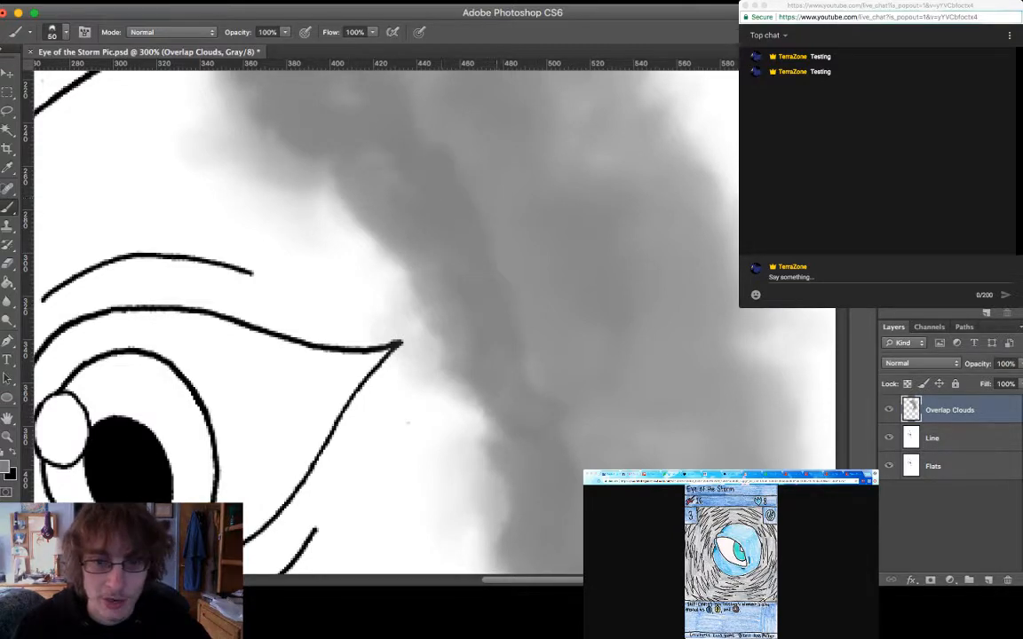
{"action": "mouse_move", "coordinate": [435, 386]}
{"action": "left_mouse_down"}
{"action": "mouse_move", "coordinate": [480, 244]}
{"action": "mouse_move", "coordinate": [422, 146]}
{"action": "left_mouse_up"}
Build up grey shading through the lower cloud, from beside the eye's outer corner to the end of the under-eye curve
{"action": "scroll", "coordinate": [382, 319], "scroll_direction": "down", "scroll_amount": 10}
{"action": "scroll", "coordinate": [382, 319], "scroll_direction": "right", "scroll_amount": 6}
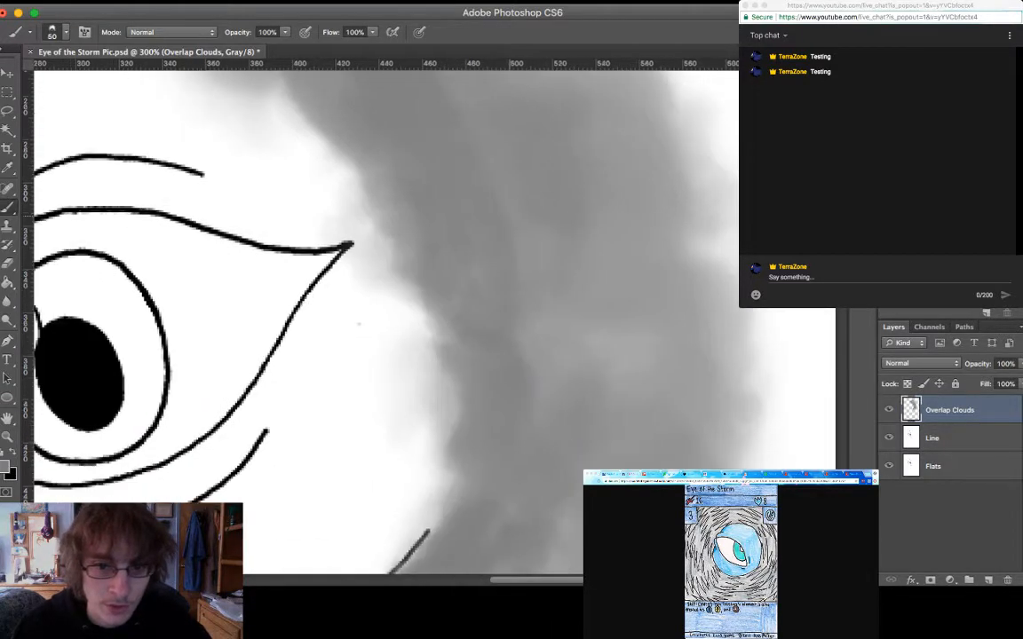
{"action": "mouse_move", "coordinate": [430, 284]}
{"action": "left_mouse_down"}
{"action": "mouse_move", "coordinate": [415, 238]}
{"action": "mouse_move", "coordinate": [433, 178]}
{"action": "left_mouse_up"}
{"action": "left_click_drag", "start_coordinate": [351, 331], "coordinate": [312, 362]}
{"action": "left_click_drag", "start_coordinate": [381, 309], "coordinate": [346, 346]}
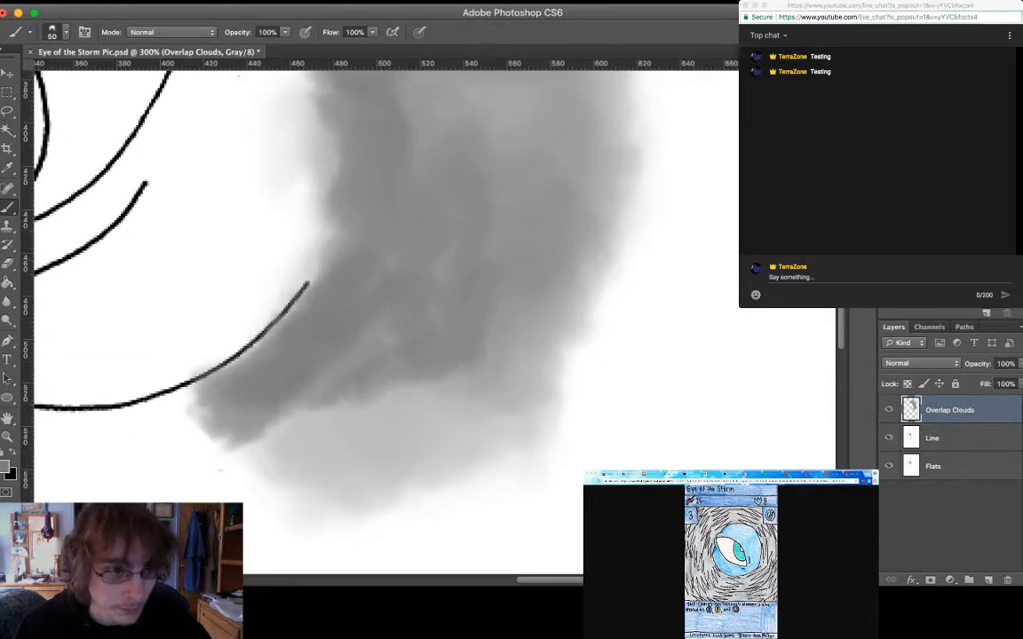
{"action": "scroll", "coordinate": [382, 320], "scroll_direction": "down", "scroll_amount": 3}
{"action": "scroll", "coordinate": [382, 320], "scroll_direction": "left", "scroll_amount": 4}
{"action": "scroll", "coordinate": [288, 422], "scroll_direction": "up", "scroll_amount": 5}
{"action": "scroll", "coordinate": [287, 422], "scroll_direction": "right", "scroll_amount": 2}
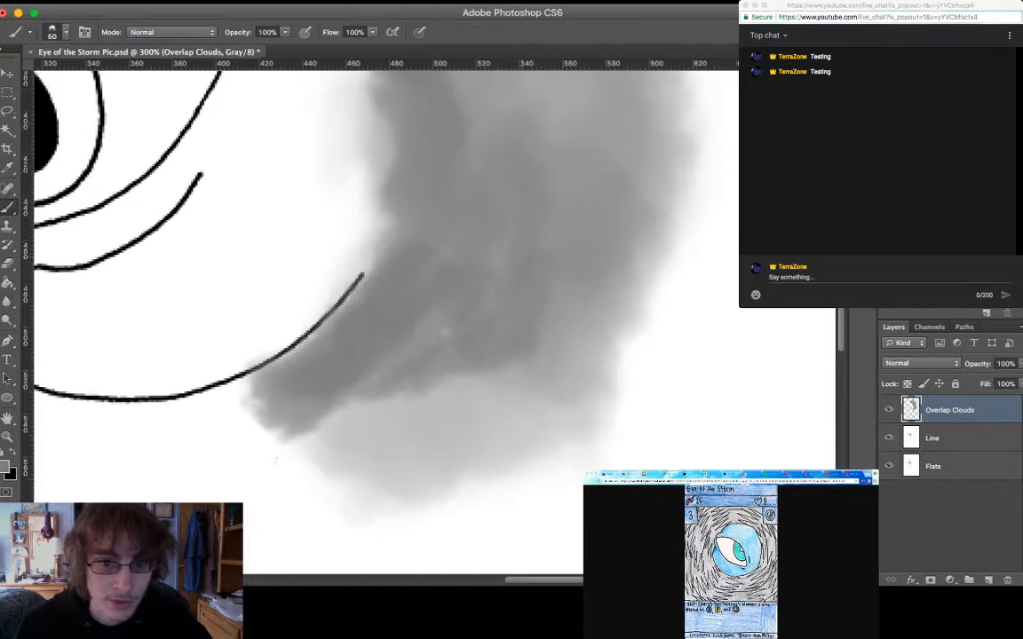
{"action": "left_click_drag", "start_coordinate": [395, 333], "coordinate": [384, 238]}
{"action": "left_click_drag", "start_coordinate": [348, 170], "coordinate": [335, 140]}
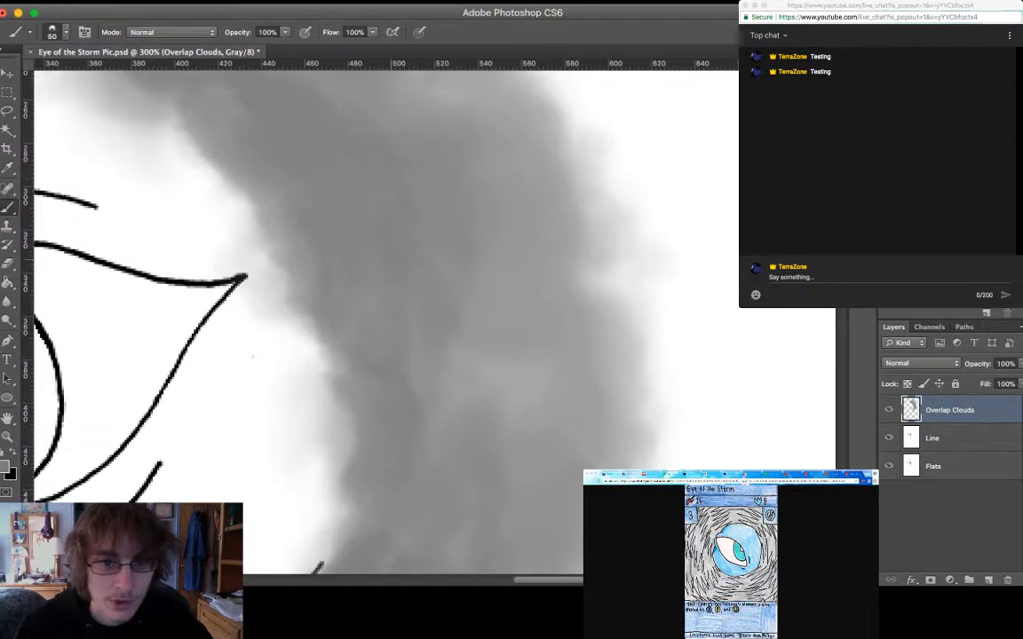
Darken the upper cloud with grey strokes running diagonally from the brow line's end towards the cloud's outer side
{"action": "scroll", "coordinate": [252, 356], "scroll_direction": "up", "scroll_amount": 5}
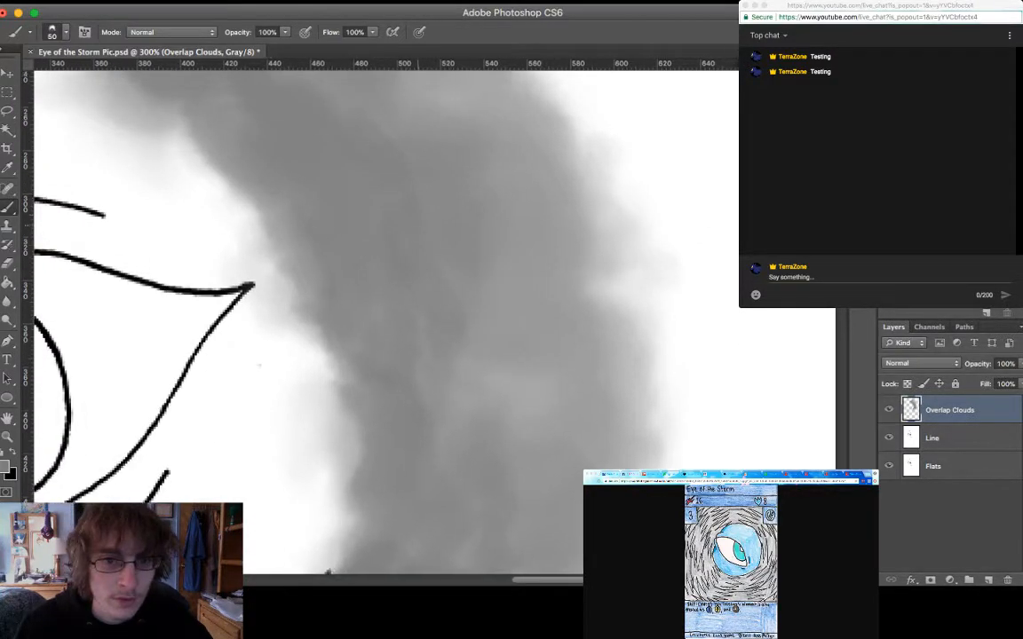
{"action": "scroll", "coordinate": [252, 356], "scroll_direction": "left", "scroll_amount": 3}
{"action": "mouse_move", "coordinate": [320, 147]}
{"action": "left_mouse_down"}
{"action": "mouse_move", "coordinate": [460, 311]}
{"action": "mouse_move", "coordinate": [519, 248]}
{"action": "left_mouse_up"}
{"action": "left_click_drag", "start_coordinate": [462, 224], "coordinate": [377, 171]}
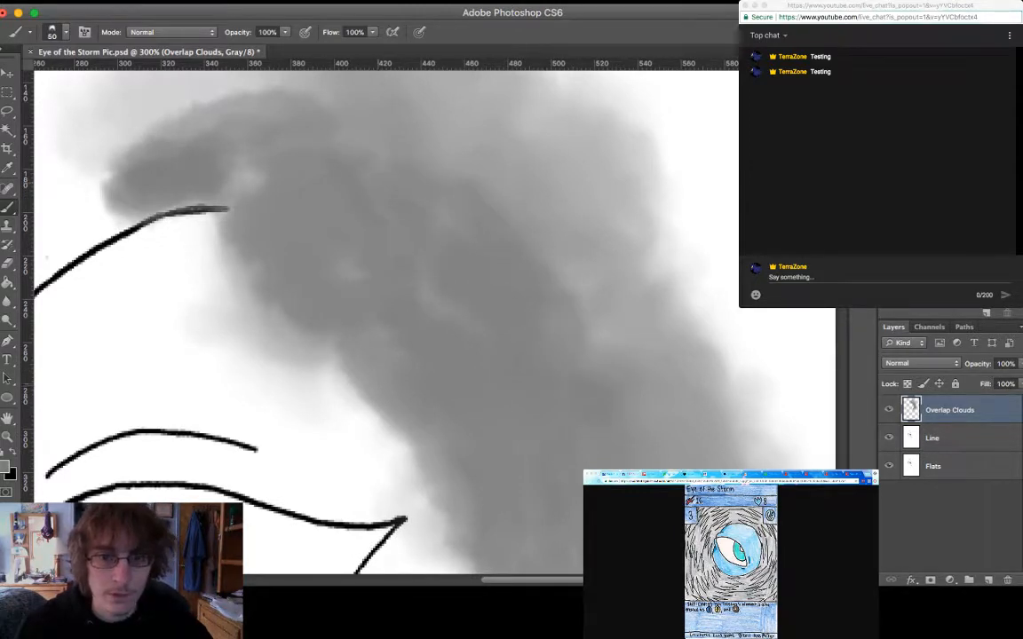
{"action": "scroll", "coordinate": [382, 284], "scroll_direction": "left", "scroll_amount": 4}
{"action": "scroll", "coordinate": [382, 284], "scroll_direction": "down", "scroll_amount": 2}
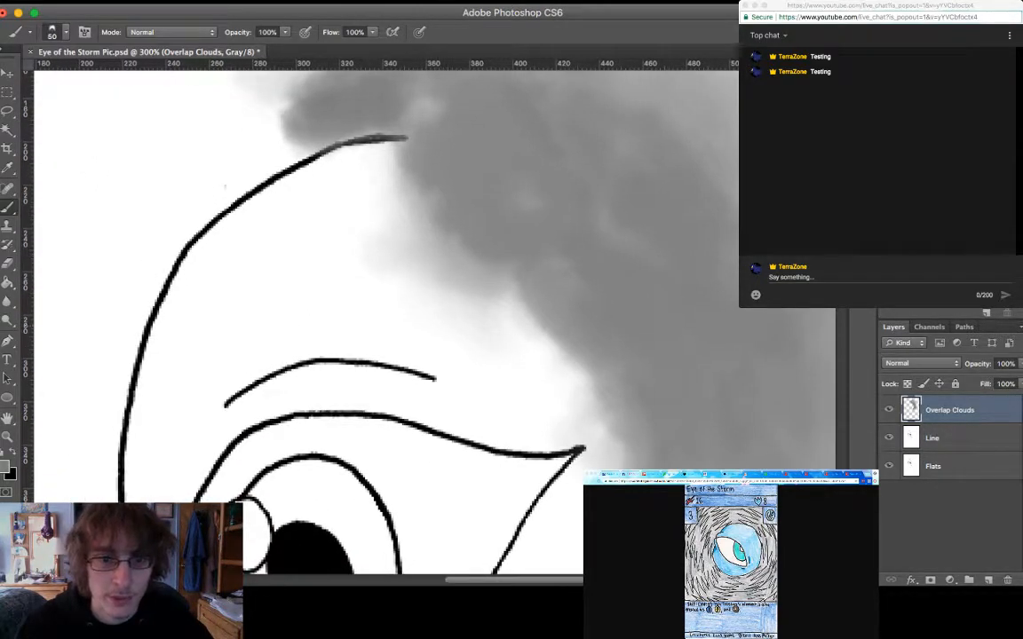
{"action": "scroll", "coordinate": [382, 284], "scroll_direction": "up", "scroll_amount": 3}
{"action": "scroll", "coordinate": [382, 284], "scroll_direction": "left", "scroll_amount": 2}
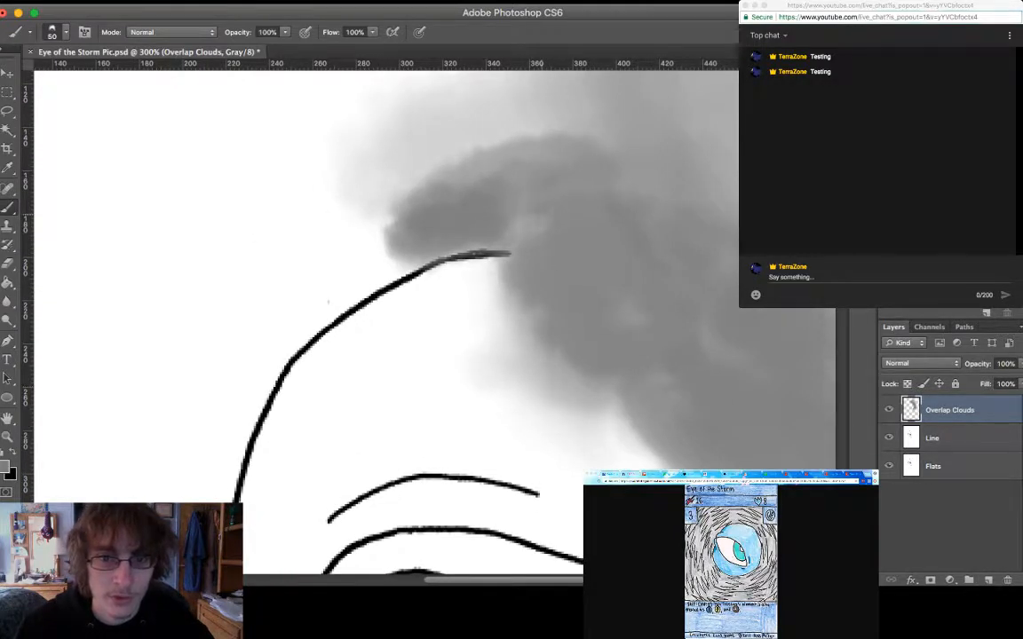
{"action": "scroll", "coordinate": [382, 284], "scroll_direction": "right", "scroll_amount": 4}
{"action": "scroll", "coordinate": [381, 284], "scroll_direction": "up", "scroll_amount": 2}
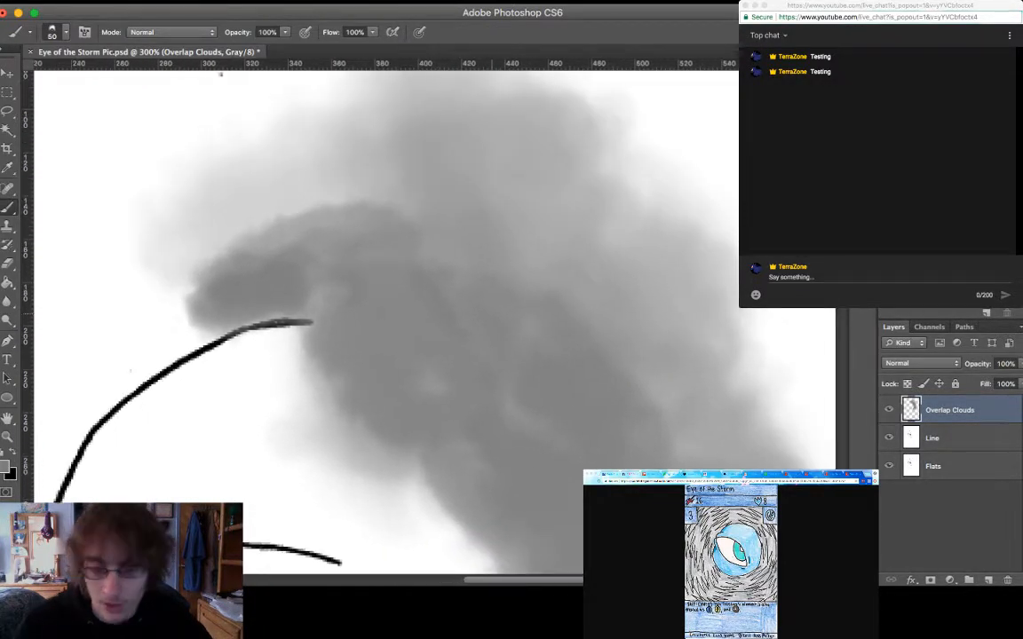
{"action": "key", "text": "super+minus"}
{"action": "key", "text": "super+minus"}
{"action": "key", "text": "super+minus"}
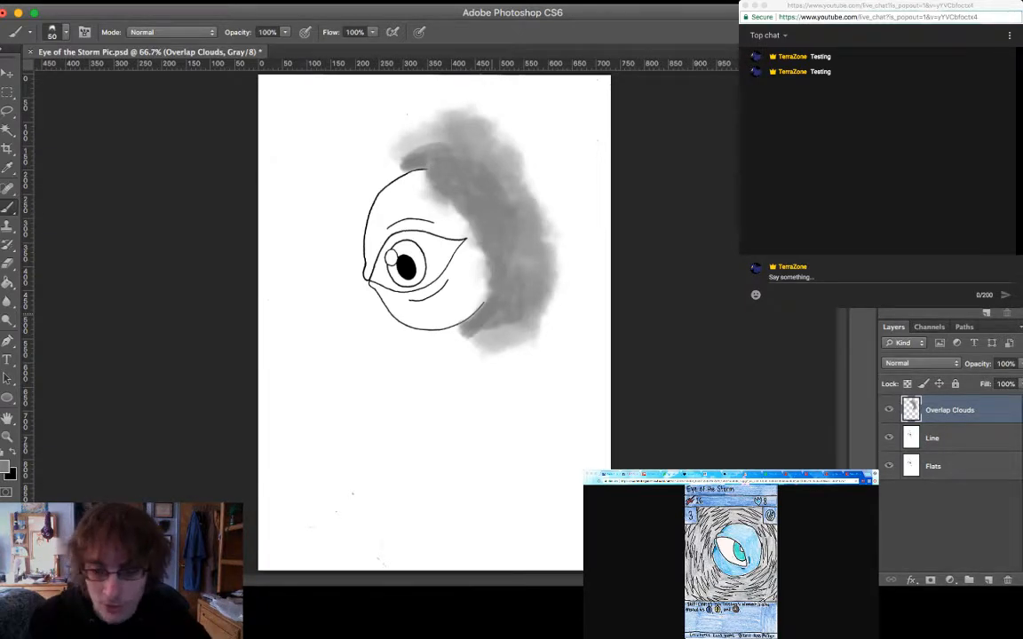
{"action": "key", "text": "super+equal"}
{"action": "key", "text": "super+equal"}
{"action": "key", "text": "super+equal"}
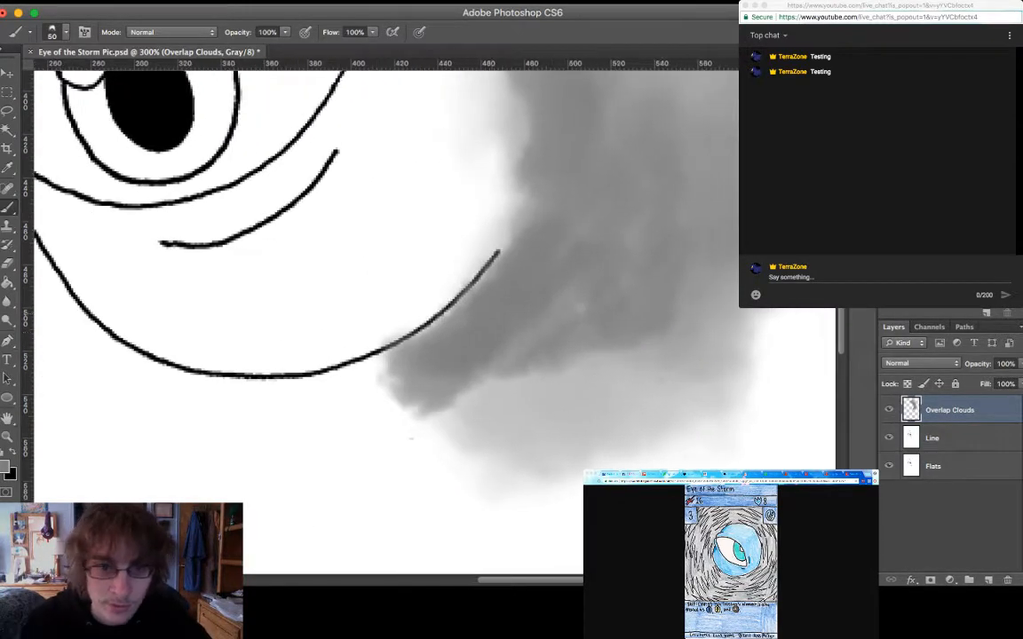
{"action": "key", "text": "e"}
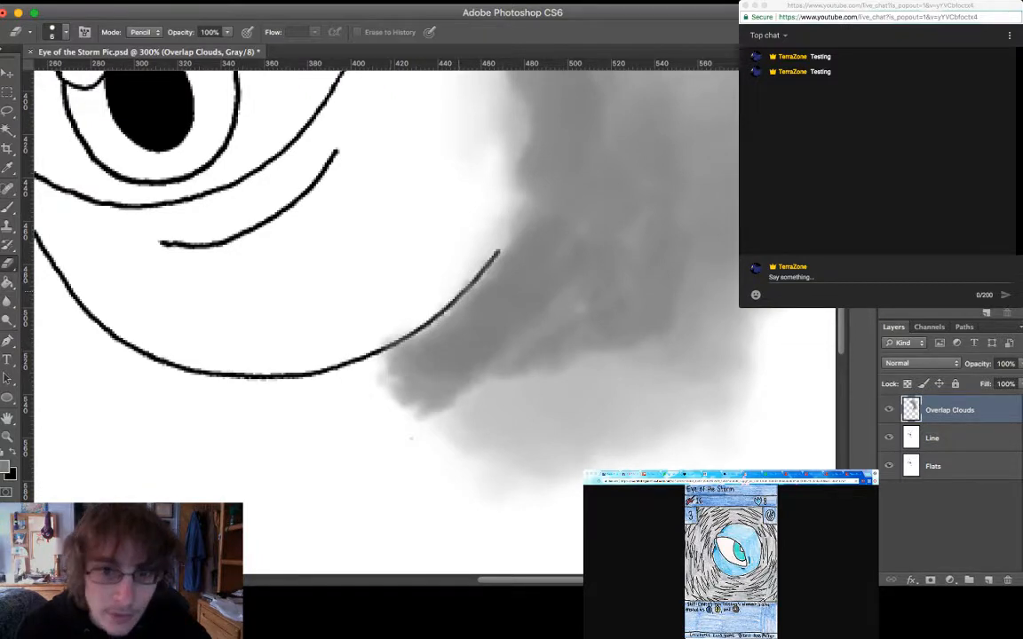
{"action": "left_click_drag", "start_coordinate": [499, 253], "coordinate": [505, 211]}
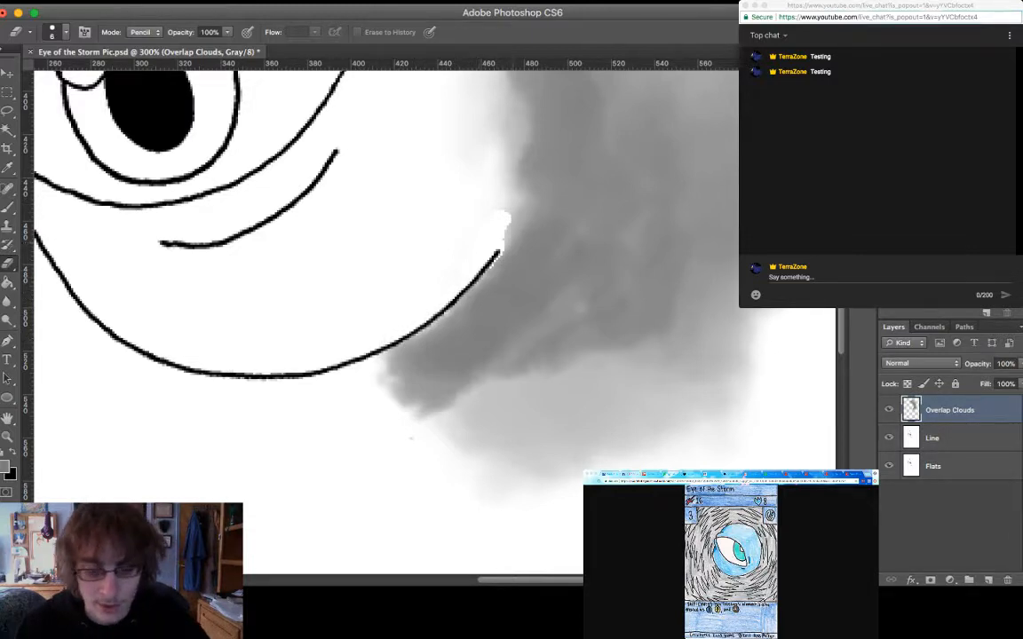
{"action": "scroll", "coordinate": [355, 267], "scroll_direction": "down", "scroll_amount": 1}
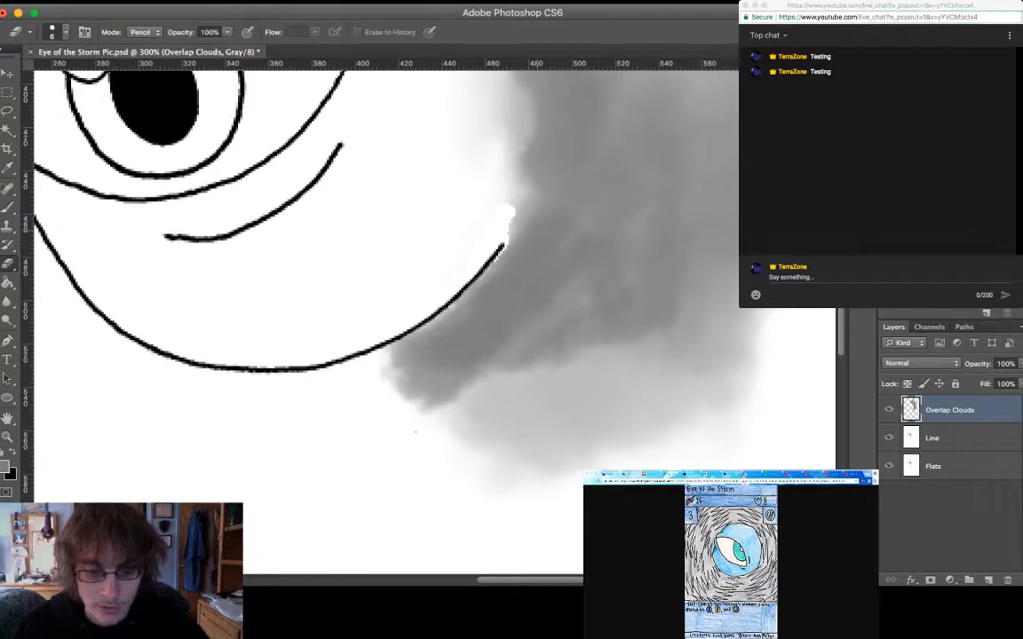
{"action": "key", "text": "b"}
{"action": "mouse_move", "coordinate": [531, 232]}
{"action": "left_mouse_down"}
{"action": "mouse_move", "coordinate": [516, 235]}
{"action": "mouse_move", "coordinate": [524, 211]}
{"action": "mouse_move", "coordinate": [512, 213]}
{"action": "mouse_move", "coordinate": [531, 199]}
{"action": "left_mouse_up"}
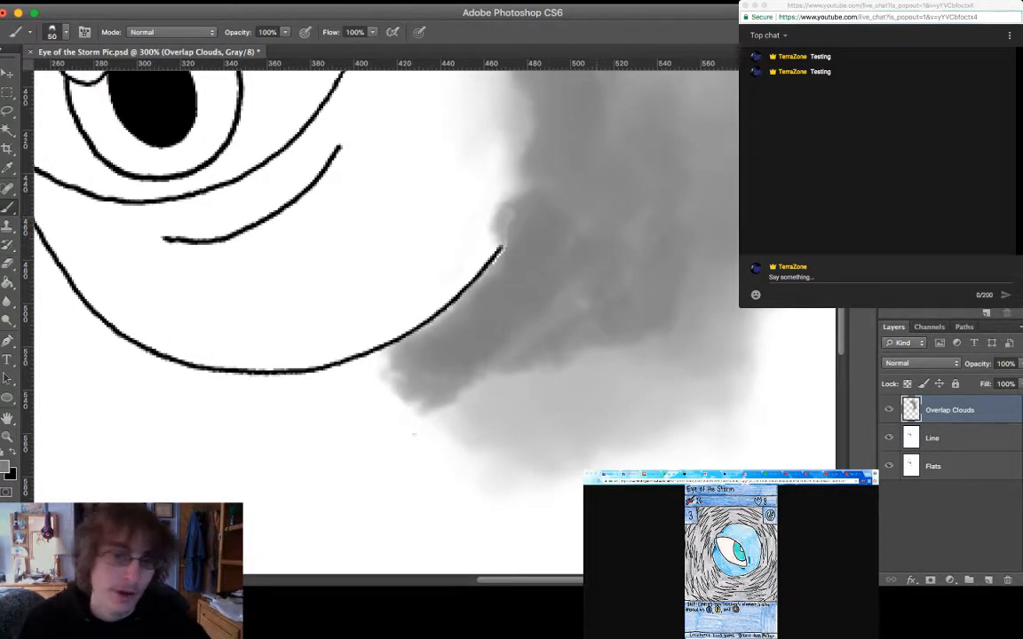
{"action": "scroll", "coordinate": [356, 267], "scroll_direction": "down", "scroll_amount": 1}
{"action": "key", "text": "ctrl+z"}
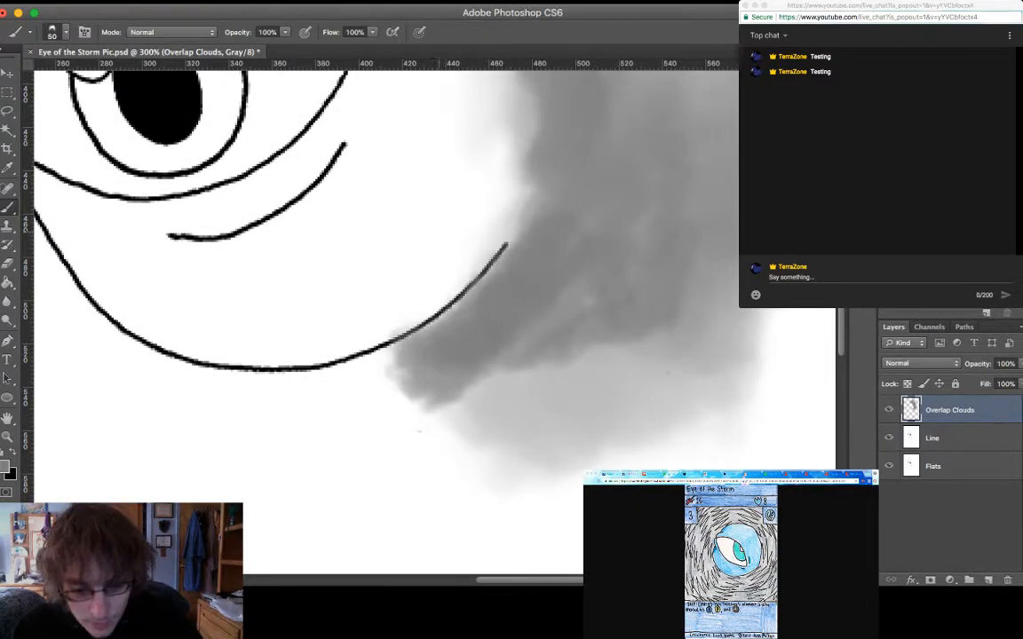
Erase the faint grey cloud haze just inside the eye's outline at the outer end of the large under-eye curve
{"action": "key", "text": "e"}
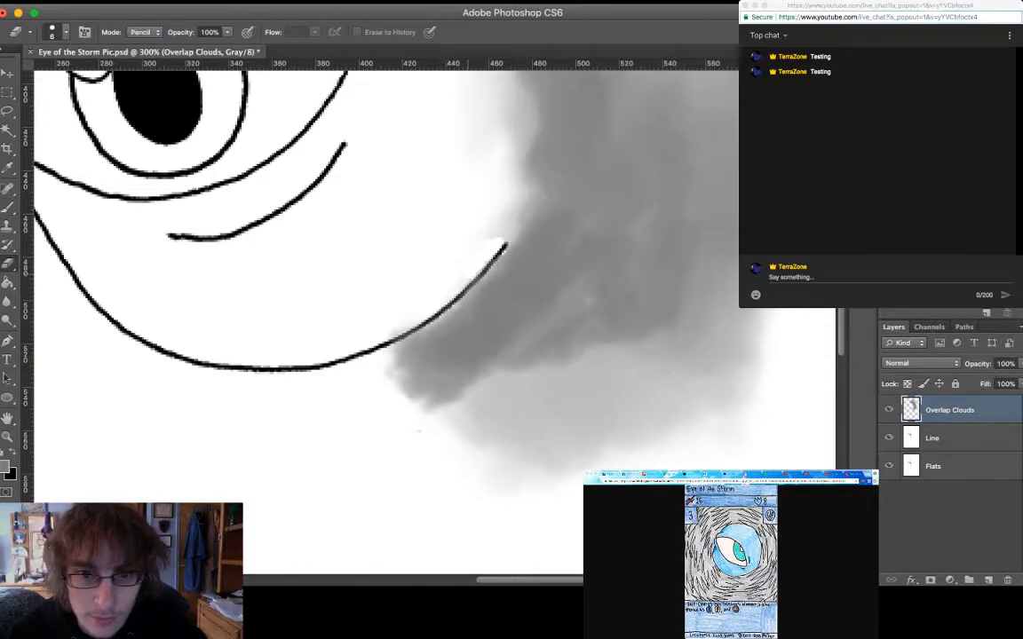
{"action": "left_click_drag", "start_coordinate": [499, 236], "coordinate": [489, 232]}
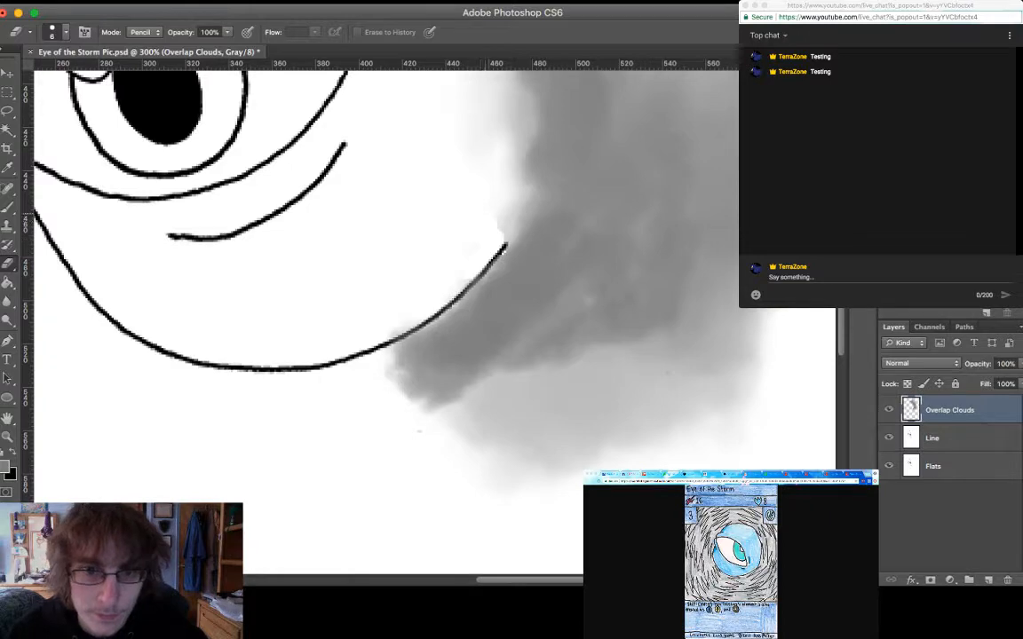
{"action": "scroll", "coordinate": [53, 350], "scroll_direction": "down", "scroll_amount": 3}
{"action": "scroll", "coordinate": [54, 351], "scroll_direction": "left", "scroll_amount": 3}
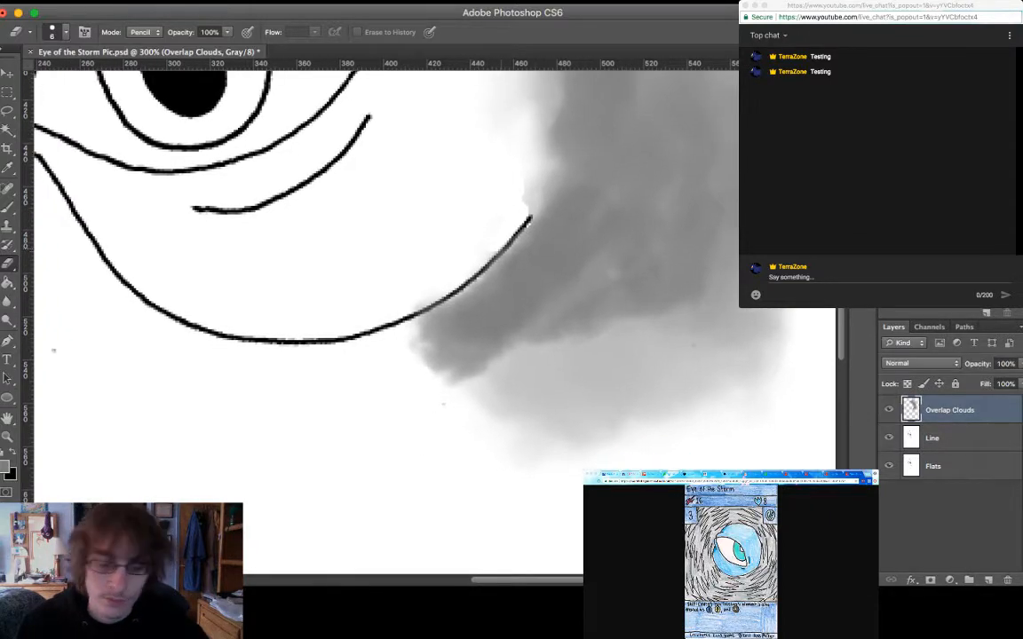
Examine where the clouds overlap the eye's outline, both at the under-eye curve and around the brow line
{"action": "key", "text": "super+minus"}
{"action": "key", "text": "super+minus"}
{"action": "key", "text": "super+minus"}
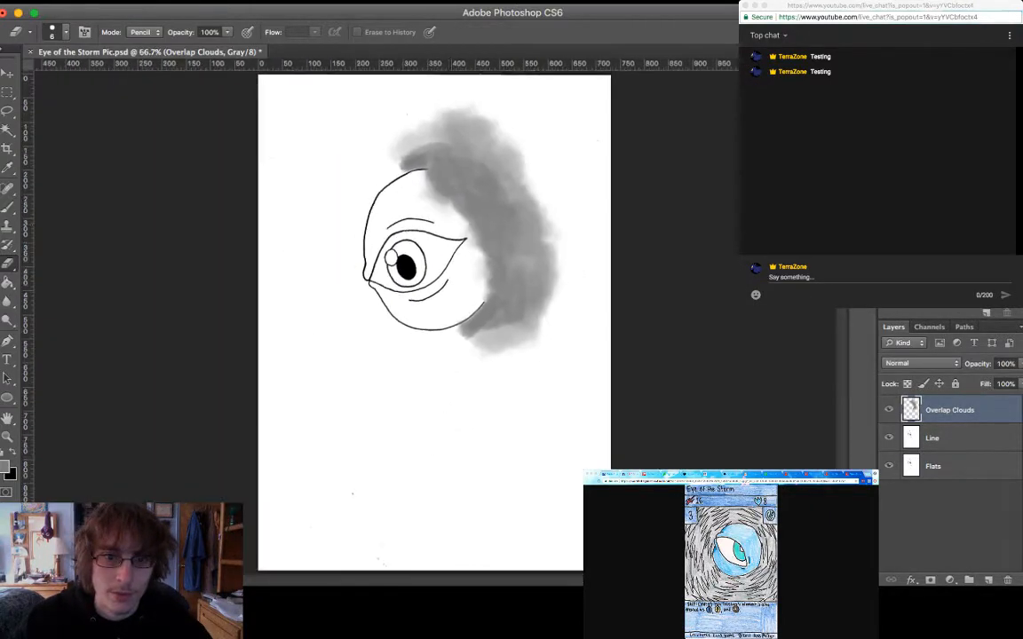
{"action": "key", "text": "super+equal"}
{"action": "key", "text": "super+equal"}
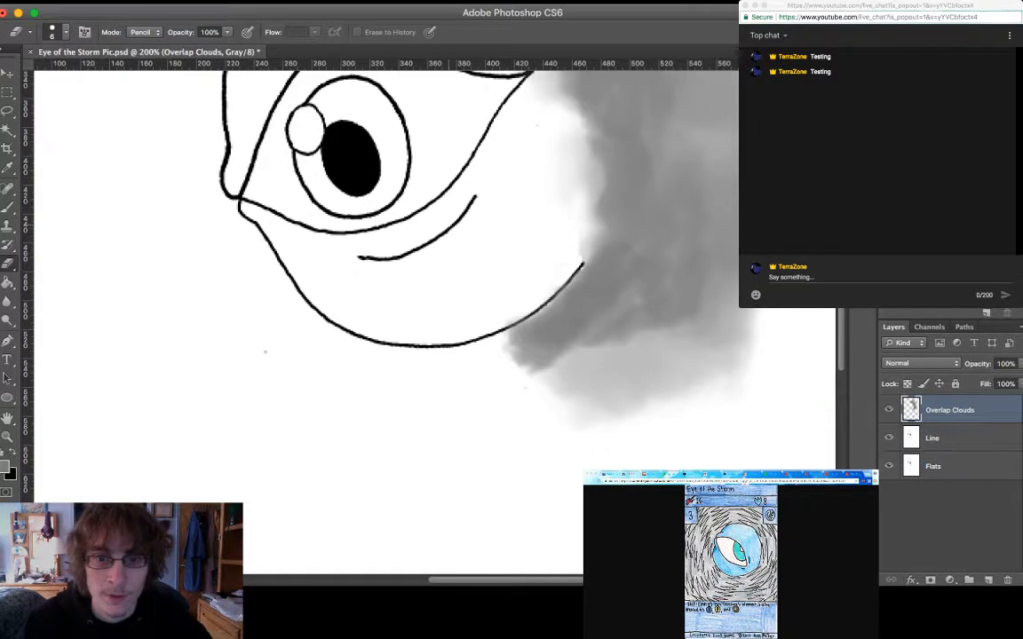
{"action": "scroll", "coordinate": [369, 320], "scroll_direction": "down", "scroll_amount": 1}
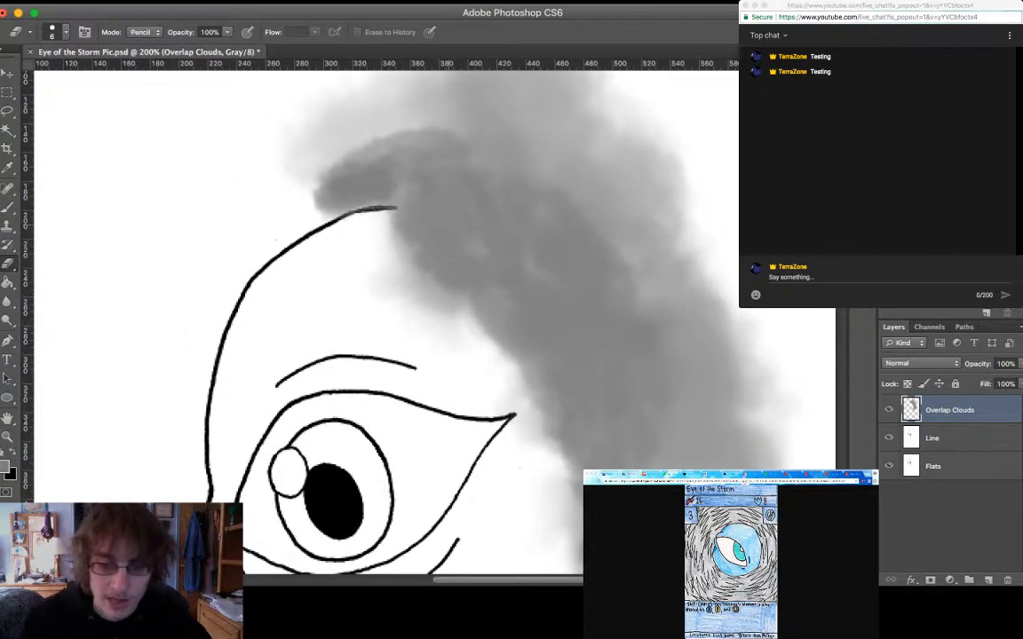
{"action": "key", "text": "super+minus"}
{"action": "key", "text": "super+minus"}
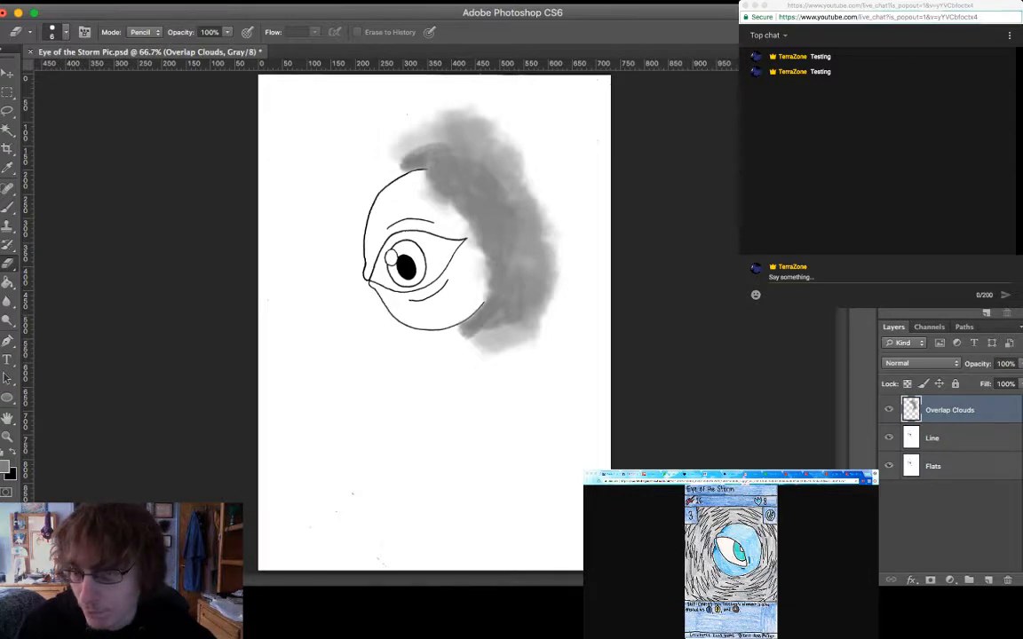
Create a new layer named Clouds beneath the Flats layer
{"action": "left_click", "coordinate": [932, 466]}
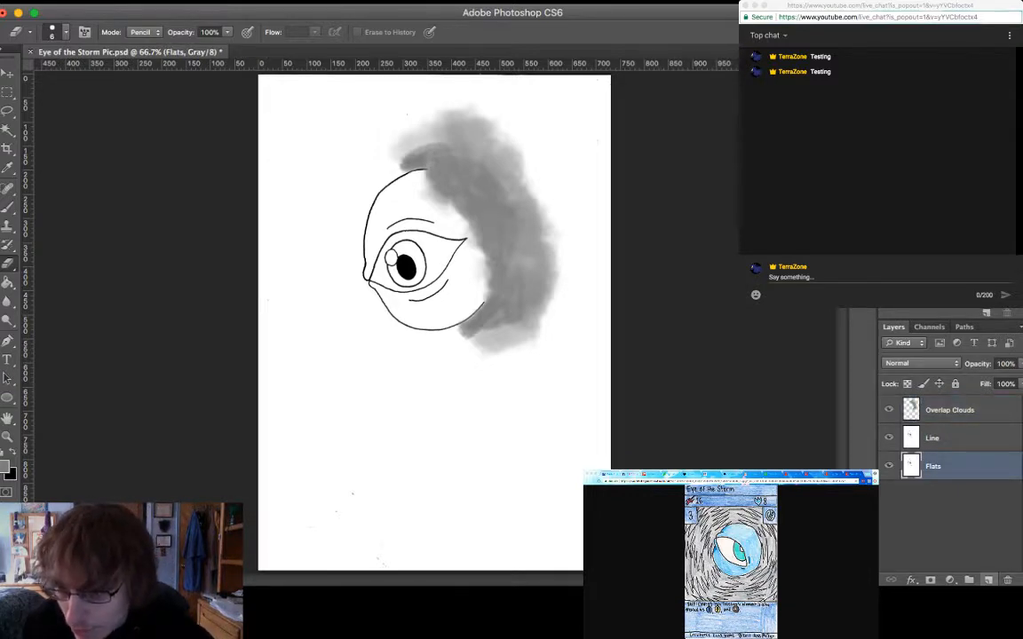
{"action": "key", "text": "super+shift+alt+n"}
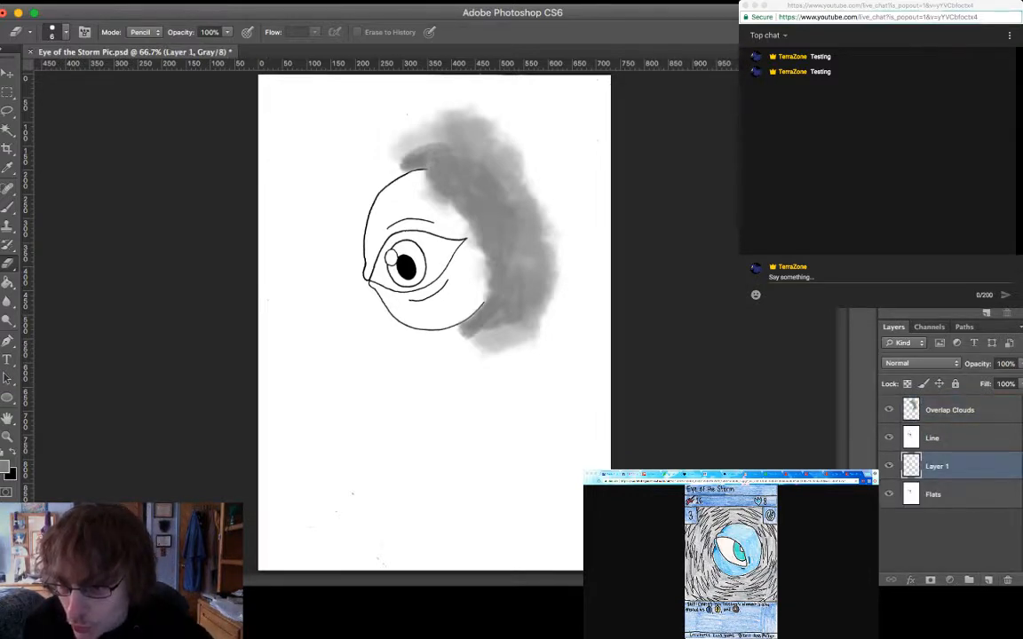
{"action": "key", "text": "super+bracketleft"}
{"action": "double_click", "coordinate": [939, 493]}
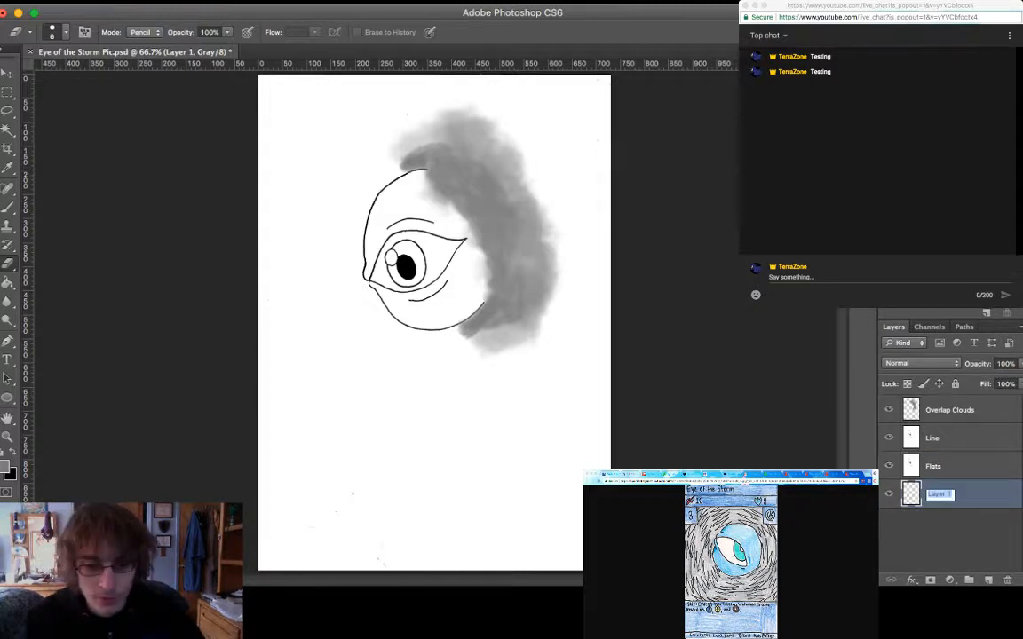
{"action": "type", "text": "Clouds"}
{"action": "key", "text": "Return"}
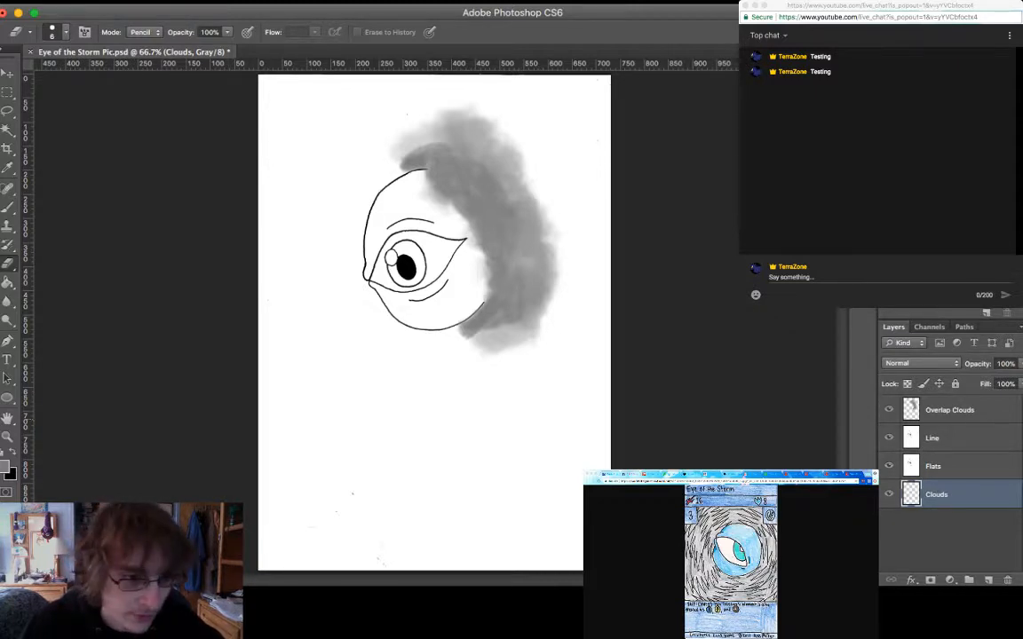
Set the Brush size to 150 for painting on the Clouds layer
{"action": "key", "text": "b"}
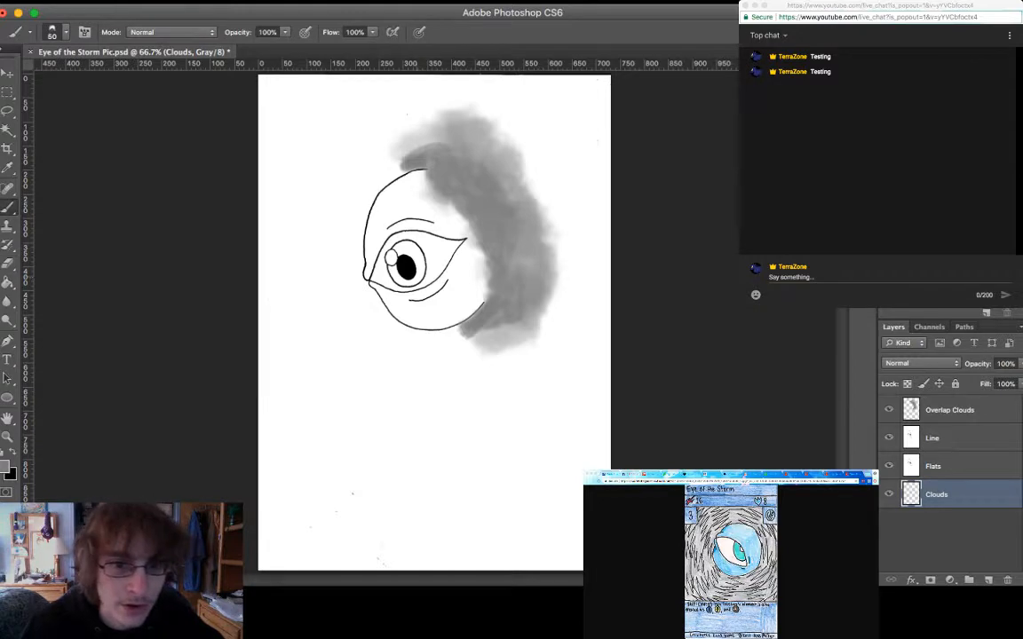
{"action": "key", "text": "bracketright"}
{"action": "key", "text": "bracketright"}
{"action": "key", "text": "bracketright"}
{"action": "key", "text": "bracketright"}
{"action": "key", "text": "bracketright"}
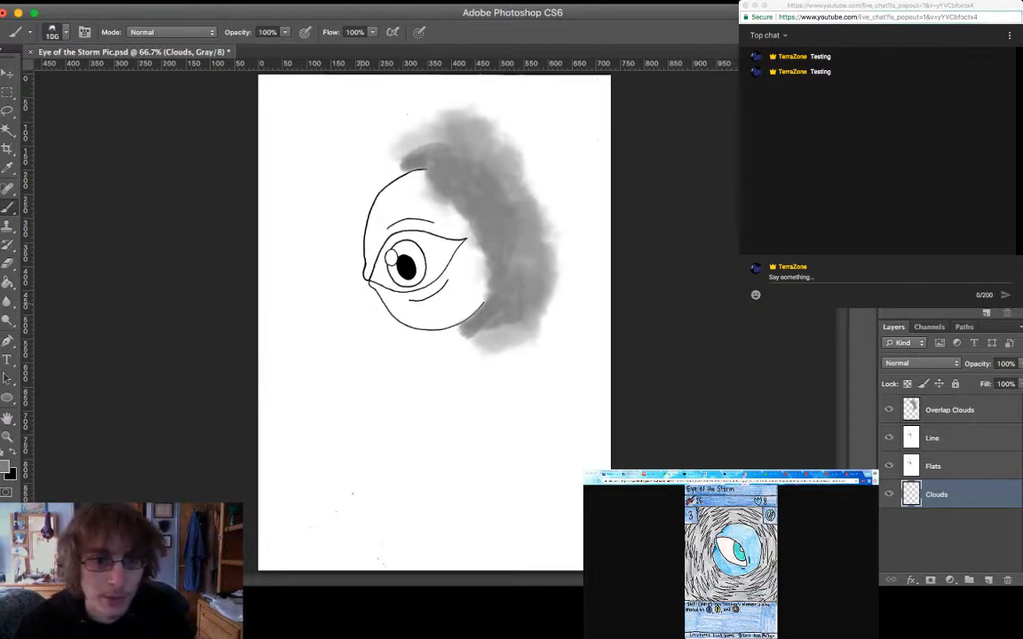
{"action": "key", "text": "bracketright"}
{"action": "key", "text": "bracketright"}
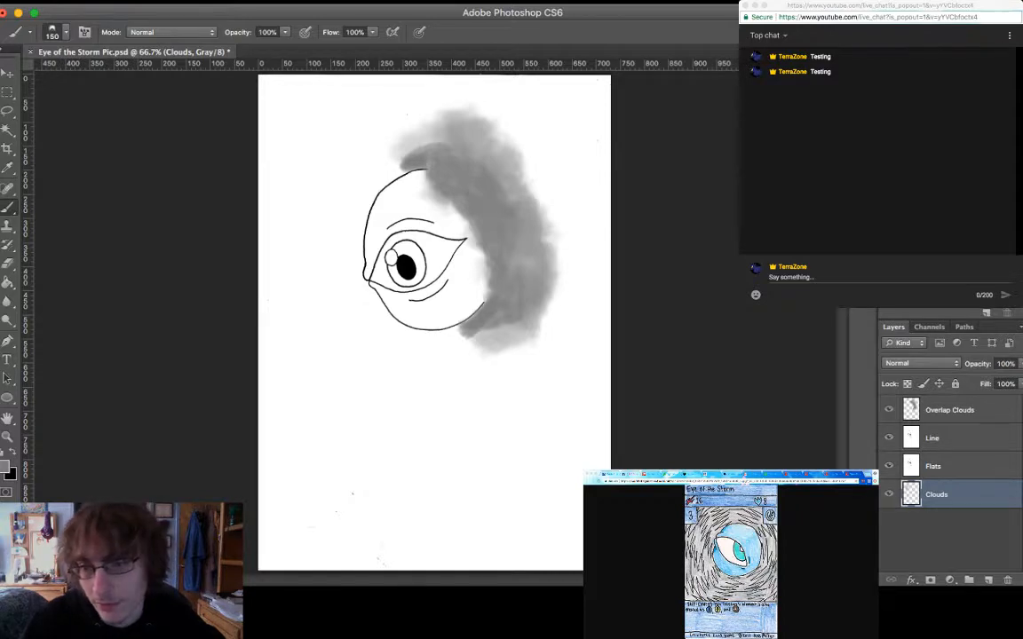
Select the white background around the eye on the Line layer, delete it from both the Line and Flats layers, and deselect
{"action": "left_click", "coordinate": [932, 438]}
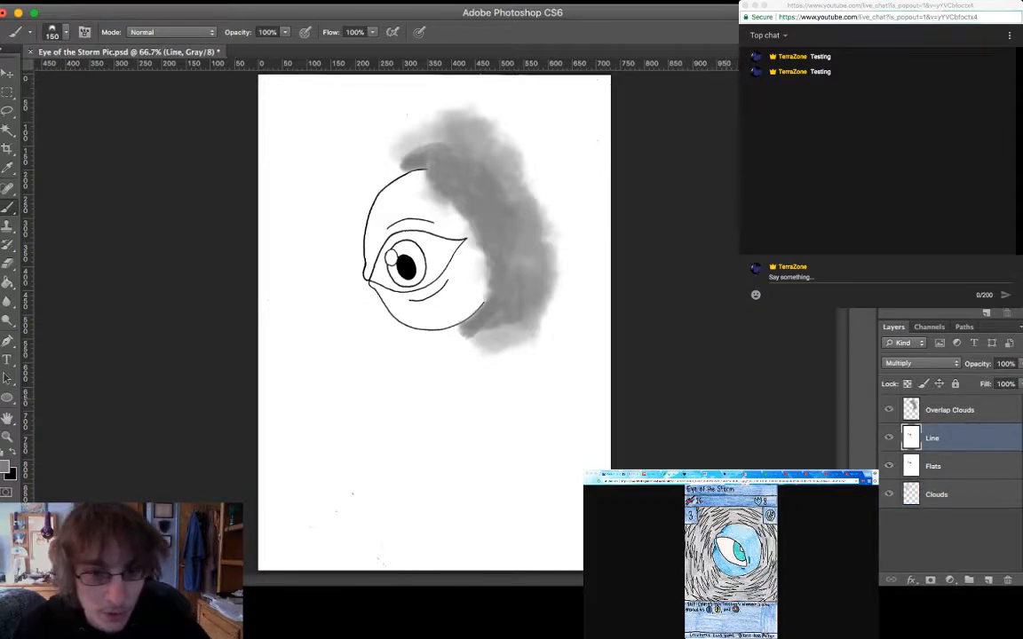
{"action": "key", "text": "w"}
{"action": "left_click", "coordinate": [409, 426]}
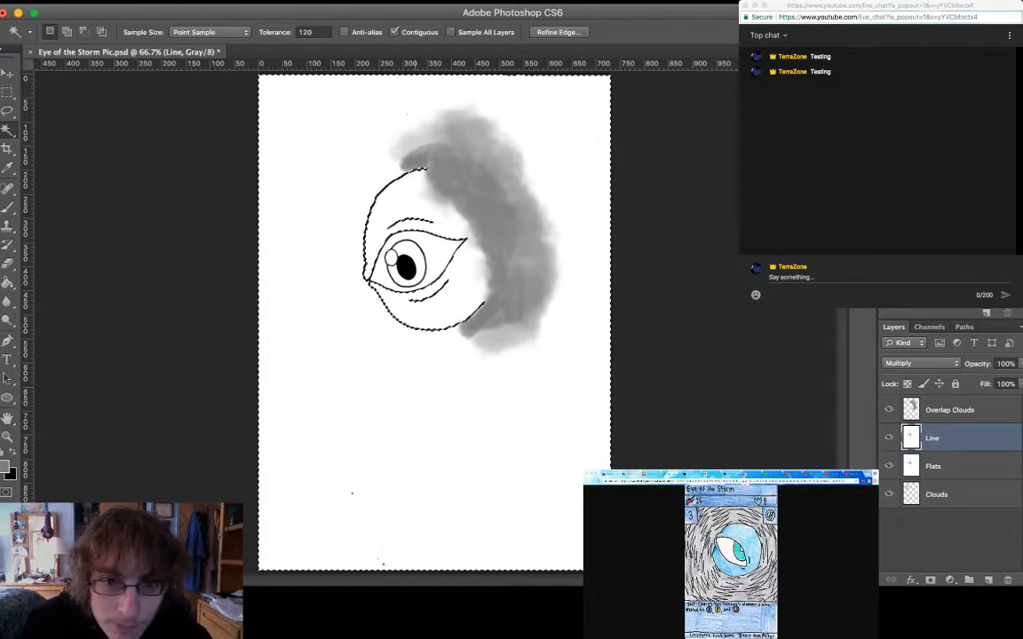
{"action": "key", "text": "Delete"}
{"action": "left_click", "coordinate": [933, 466]}
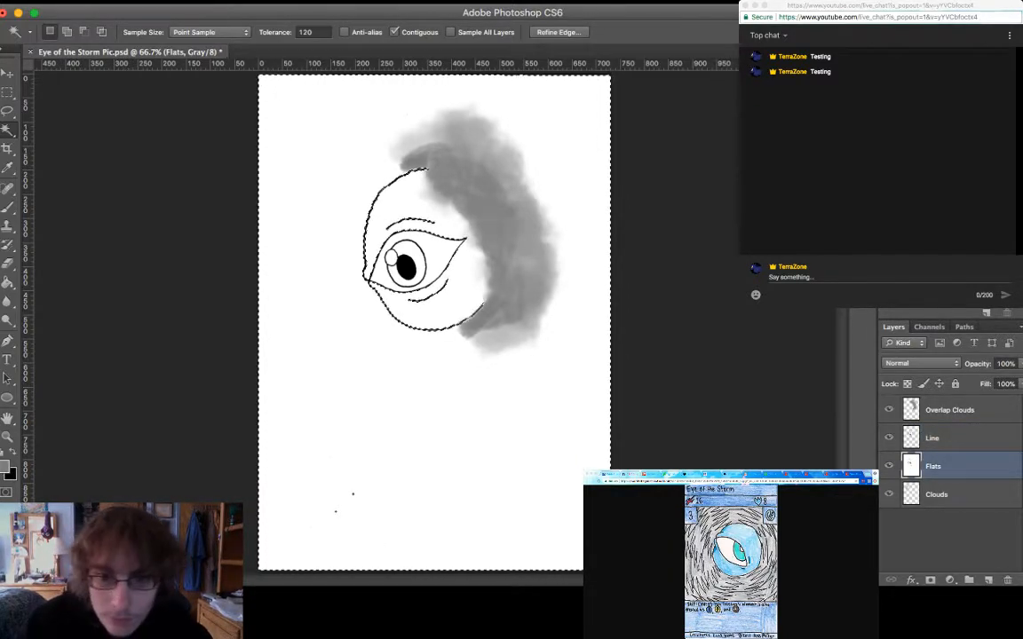
{"action": "key", "text": "Delete"}
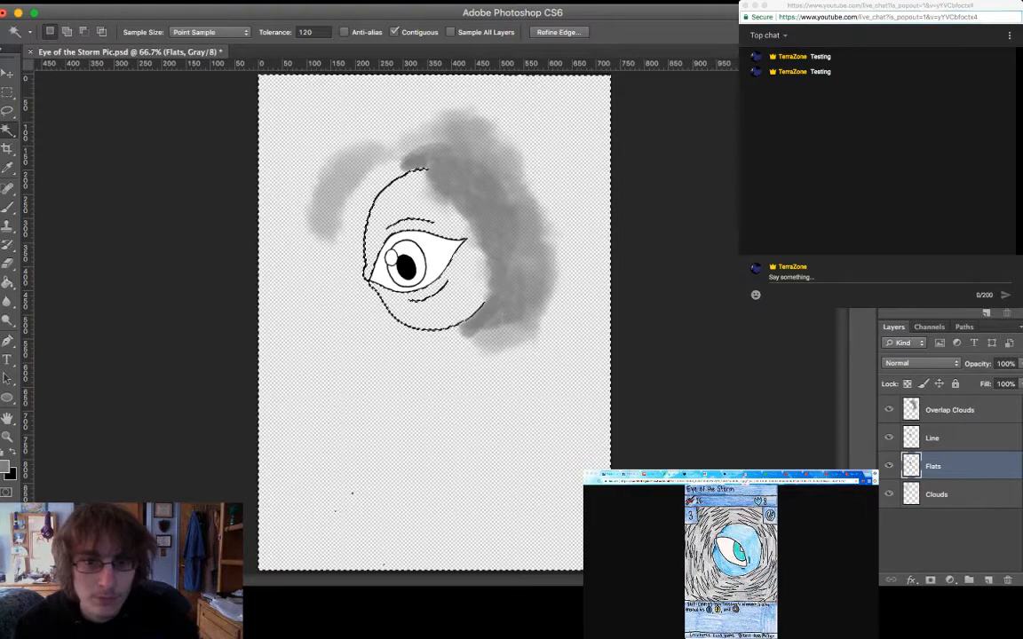
{"action": "key", "text": "super+d"}
Select the white of the eye and the iris area with the Magic Wand, clear them from the Flats and Line layers, and deselect
{"action": "key", "text": "super+equal"}
{"action": "key", "text": "super+equal"}
{"action": "key", "text": "super+equal"}
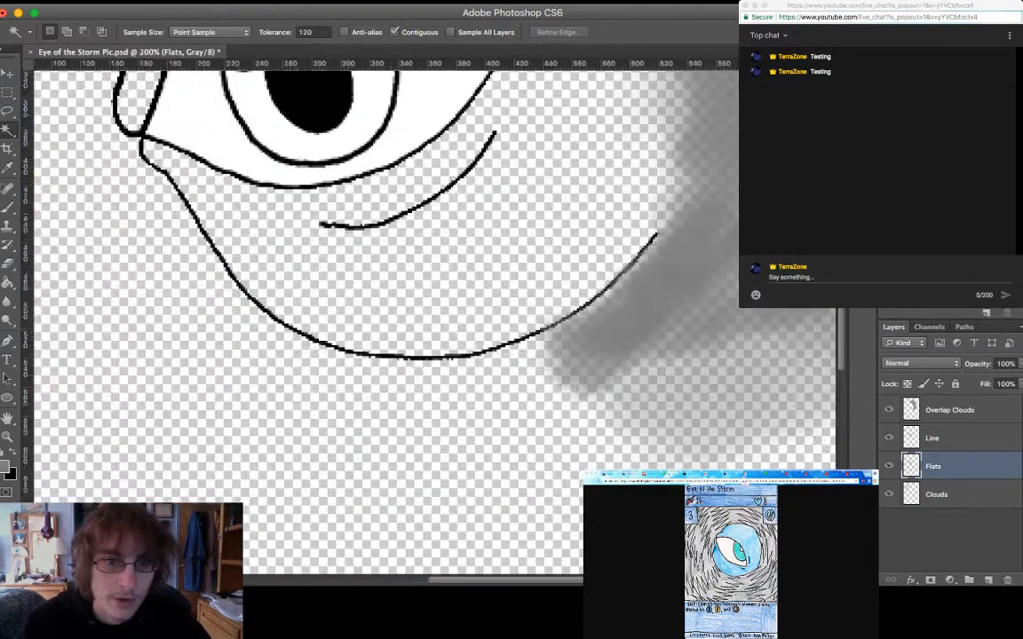
{"action": "scroll", "coordinate": [435, 320], "scroll_direction": "up", "scroll_amount": 6}
{"action": "scroll", "coordinate": [435, 320], "scroll_direction": "left", "scroll_amount": 3}
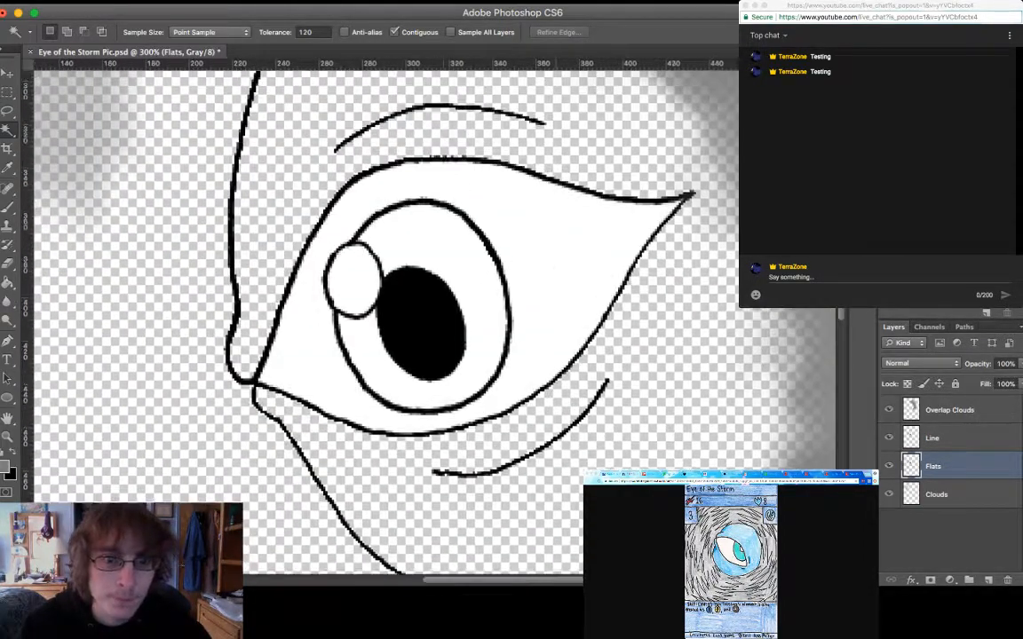
{"action": "left_click", "coordinate": [558, 247]}
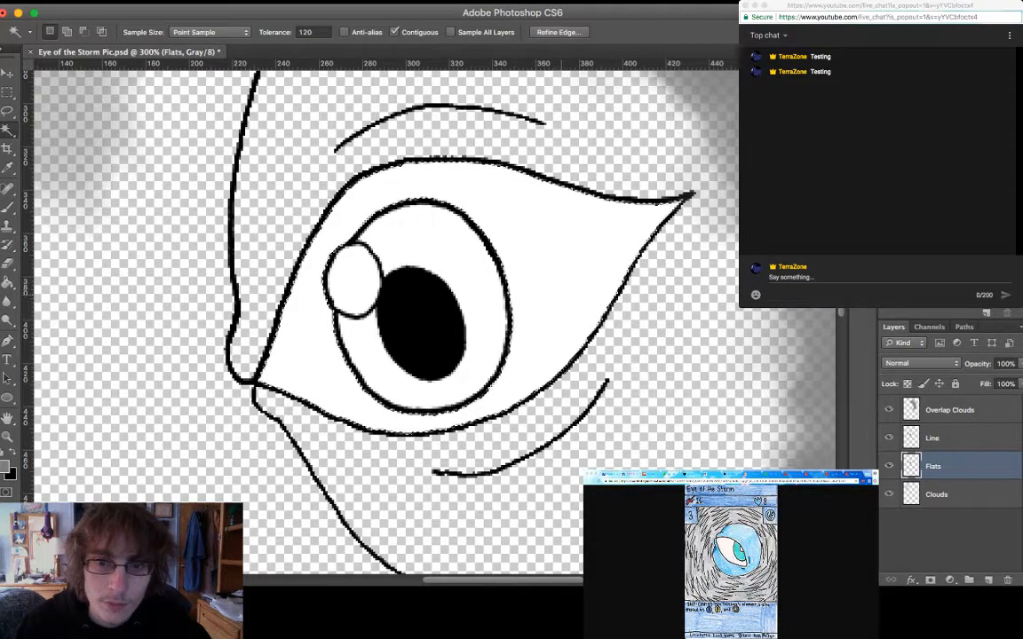
{"action": "left_click", "coordinate": [461, 270], "text": "shift"}
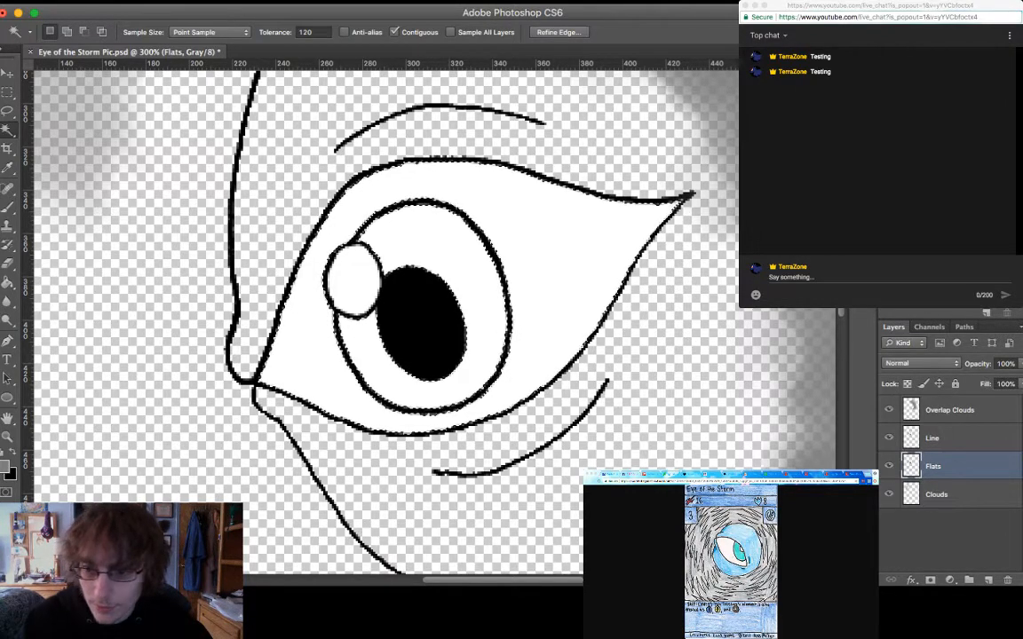
{"action": "left_click", "coordinate": [932, 438]}
{"action": "key", "text": "ctrl+d"}
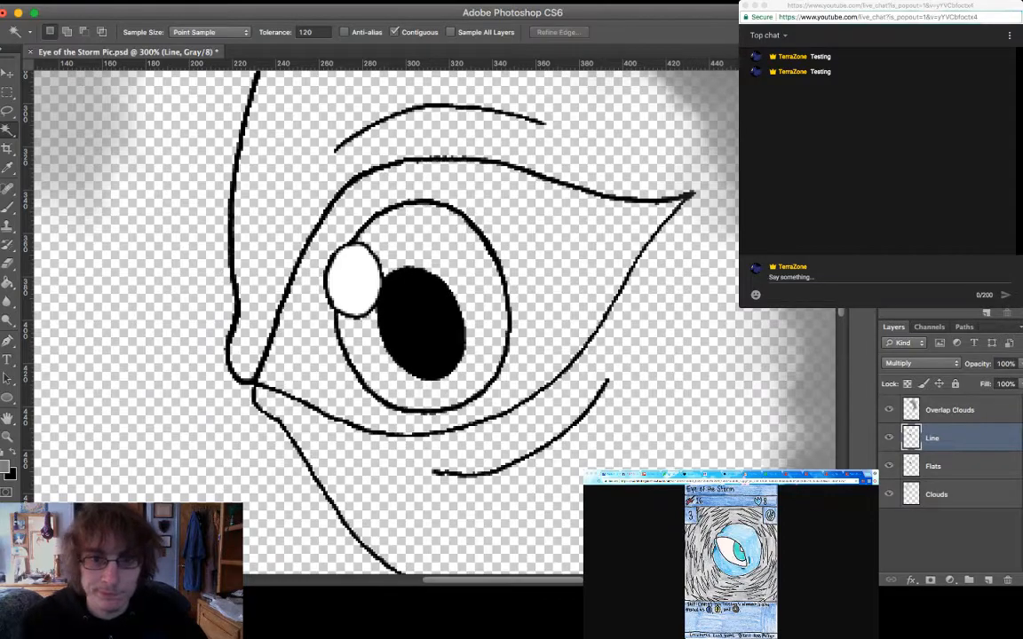
Inspect the cleared line art around the eye and brow, and make the Clouds layer active
{"action": "key", "text": "ctrl+0"}
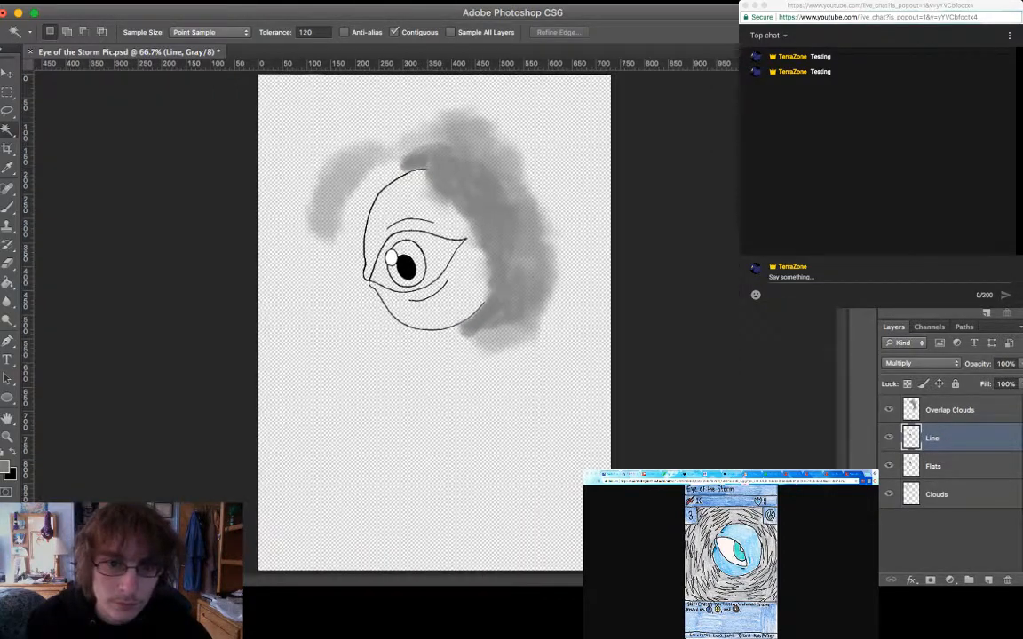
{"action": "key", "text": "ctrl+plus"}
{"action": "key", "text": "ctrl+plus"}
{"action": "key", "text": "ctrl+plus"}
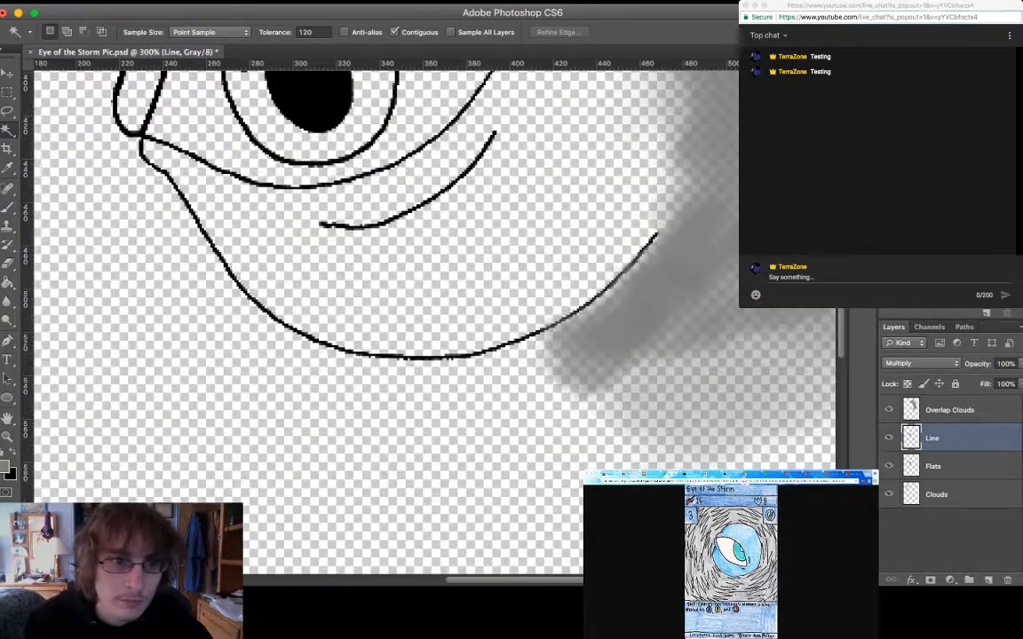
{"action": "scroll", "coordinate": [381, 293], "scroll_direction": "up", "scroll_amount": 10}
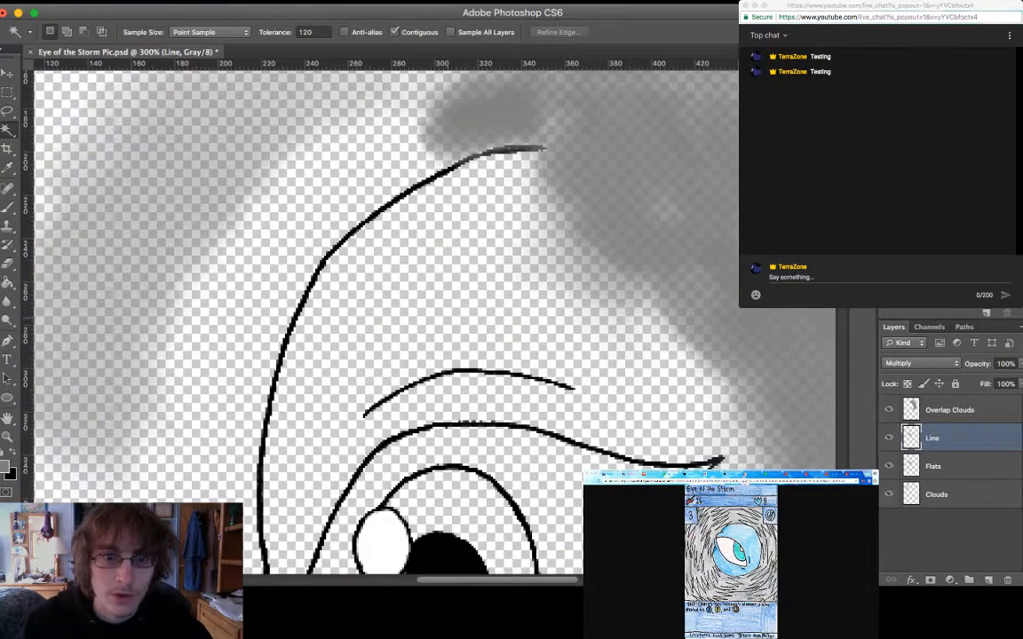
{"action": "scroll", "coordinate": [382, 293], "scroll_direction": "down", "scroll_amount": 2}
{"action": "key", "text": "super+minus"}
{"action": "key", "text": "super+minus"}
{"action": "key", "text": "super+minus"}
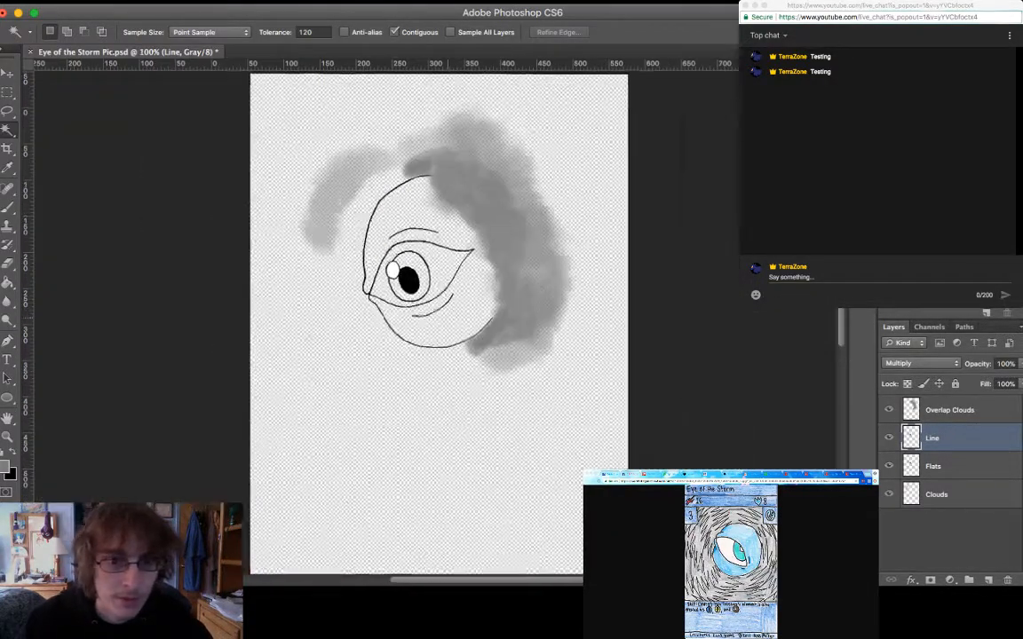
{"action": "left_click", "coordinate": [950, 494]}
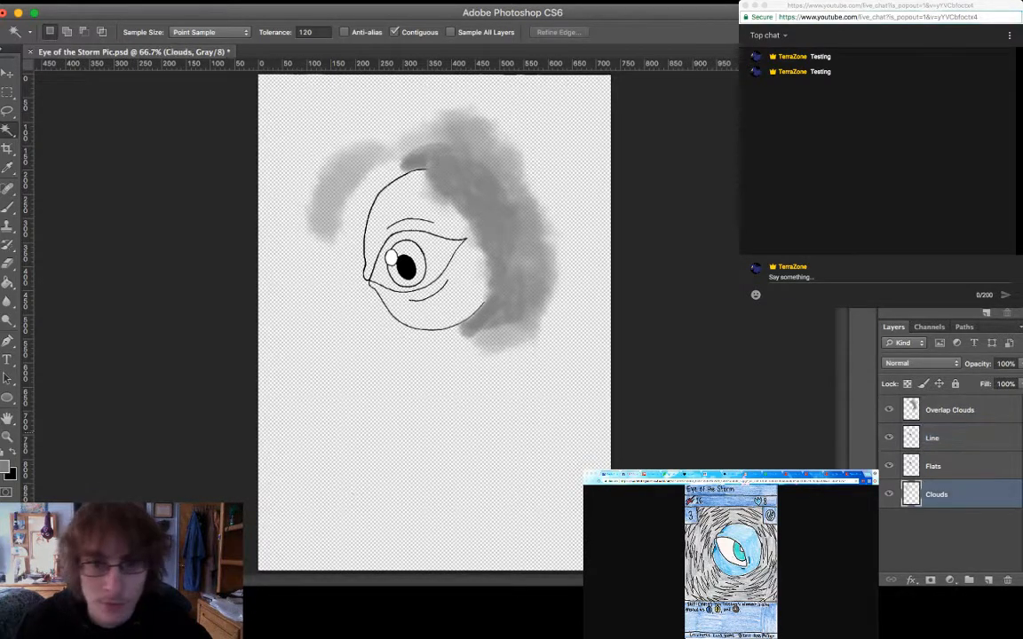
Erase the stray grey cloud stroke beside the brow on the Clouds layer with an enlarged Eraser
{"action": "key", "text": "e"}
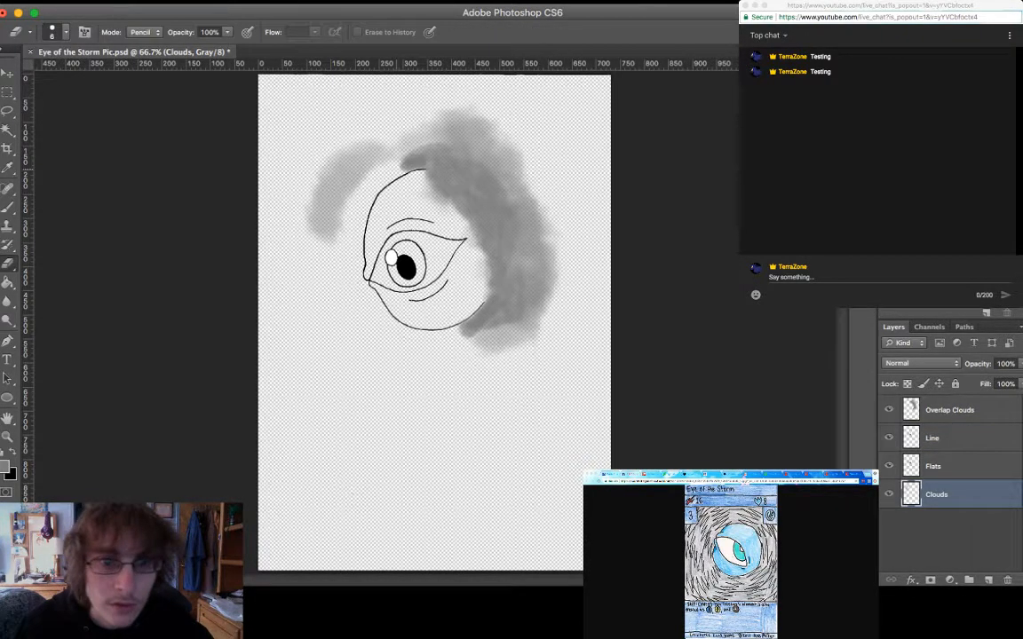
{"action": "key", "text": "bracketright"}
{"action": "key", "text": "bracketright"}
{"action": "key", "text": "bracketright"}
{"action": "key", "text": "bracketright"}
{"action": "key", "text": "bracketright"}
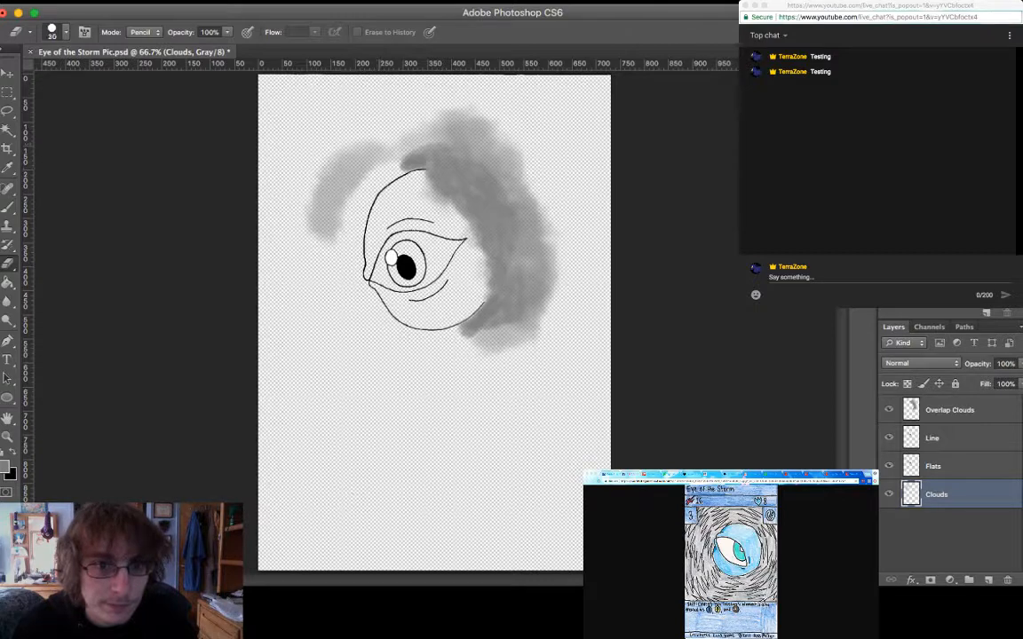
{"action": "mouse_move", "coordinate": [338, 133]}
{"action": "left_mouse_down"}
{"action": "mouse_move", "coordinate": [342, 145]}
{"action": "mouse_move", "coordinate": [323, 151]}
{"action": "mouse_move", "coordinate": [293, 202]}
{"action": "left_mouse_up"}
{"action": "left_click_drag", "start_coordinate": [315, 156], "coordinate": [335, 235]}
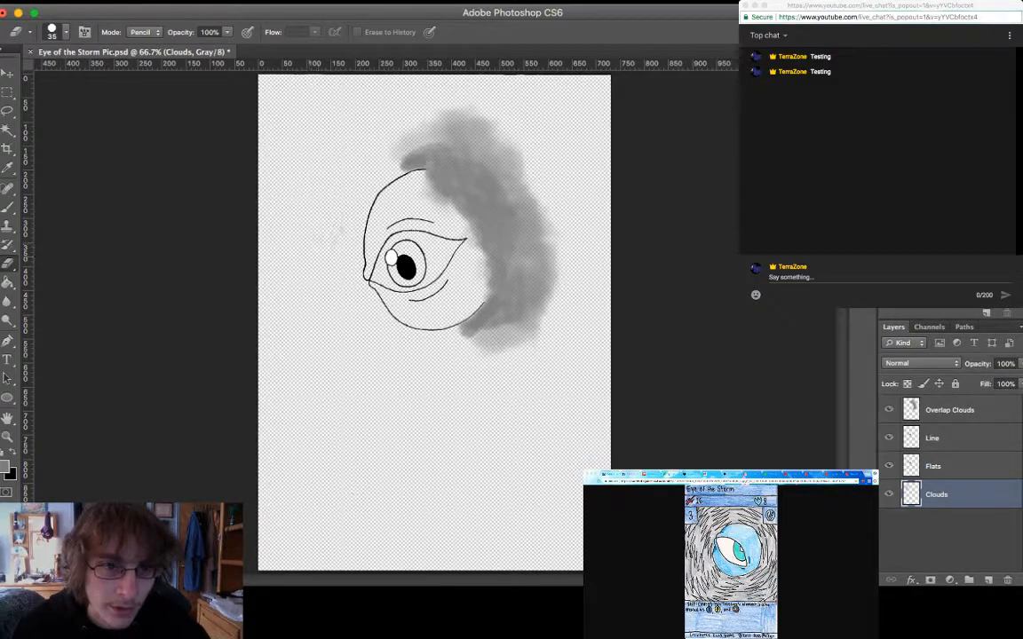
Paint soft grey clouds with the size 150 Brush around the inner-corner side of the eye and beneath it on the Clouds layer
{"action": "key", "text": "b"}
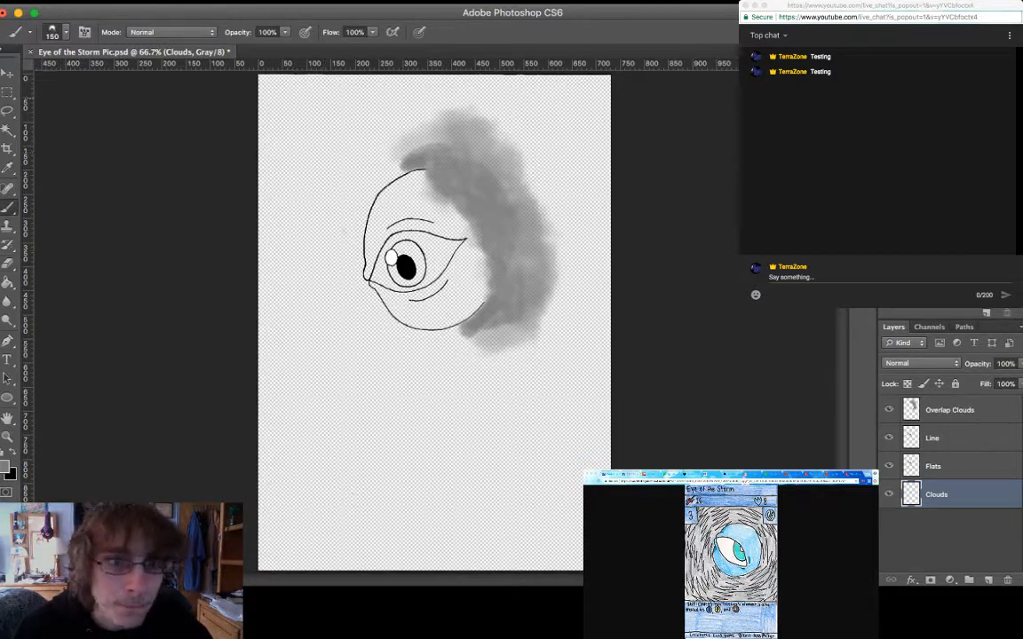
{"action": "mouse_move", "coordinate": [355, 104]}
{"action": "left_mouse_down"}
{"action": "mouse_move", "coordinate": [298, 209]}
{"action": "mouse_move", "coordinate": [387, 120]}
{"action": "mouse_move", "coordinate": [306, 295]}
{"action": "mouse_move", "coordinate": [390, 151]}
{"action": "mouse_move", "coordinate": [311, 257]}
{"action": "mouse_move", "coordinate": [329, 302]}
{"action": "mouse_move", "coordinate": [298, 293]}
{"action": "mouse_move", "coordinate": [390, 356]}
{"action": "left_mouse_up"}
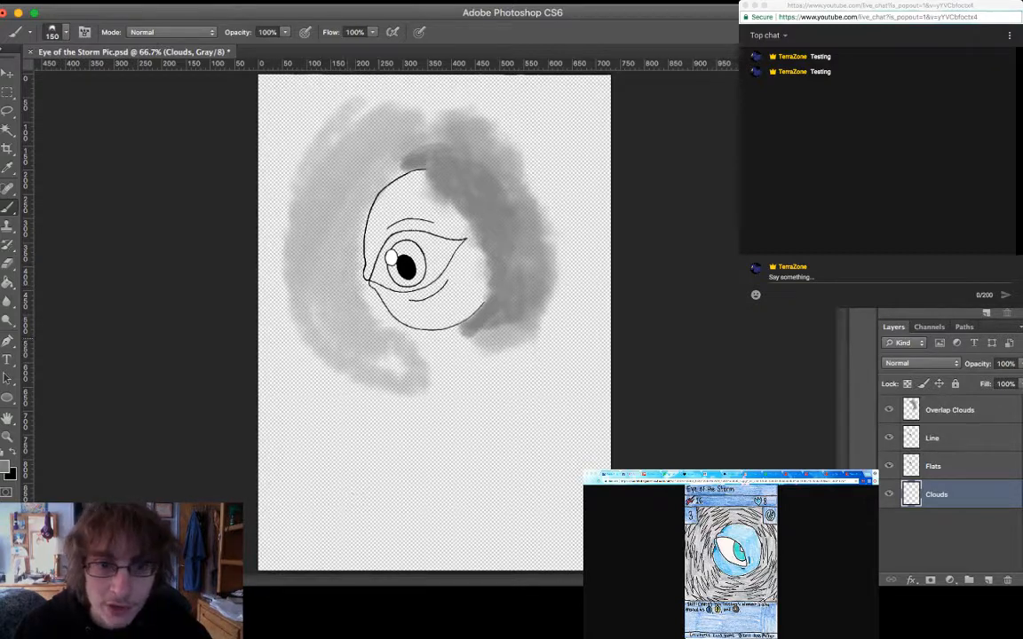
{"action": "mouse_move", "coordinate": [355, 298]}
{"action": "left_mouse_down"}
{"action": "mouse_move", "coordinate": [328, 253]}
{"action": "mouse_move", "coordinate": [354, 321]}
{"action": "left_mouse_up"}
{"action": "mouse_move", "coordinate": [320, 184]}
{"action": "left_mouse_down"}
{"action": "mouse_move", "coordinate": [312, 155]}
{"action": "mouse_move", "coordinate": [293, 289]}
{"action": "mouse_move", "coordinate": [329, 173]}
{"action": "left_mouse_up"}
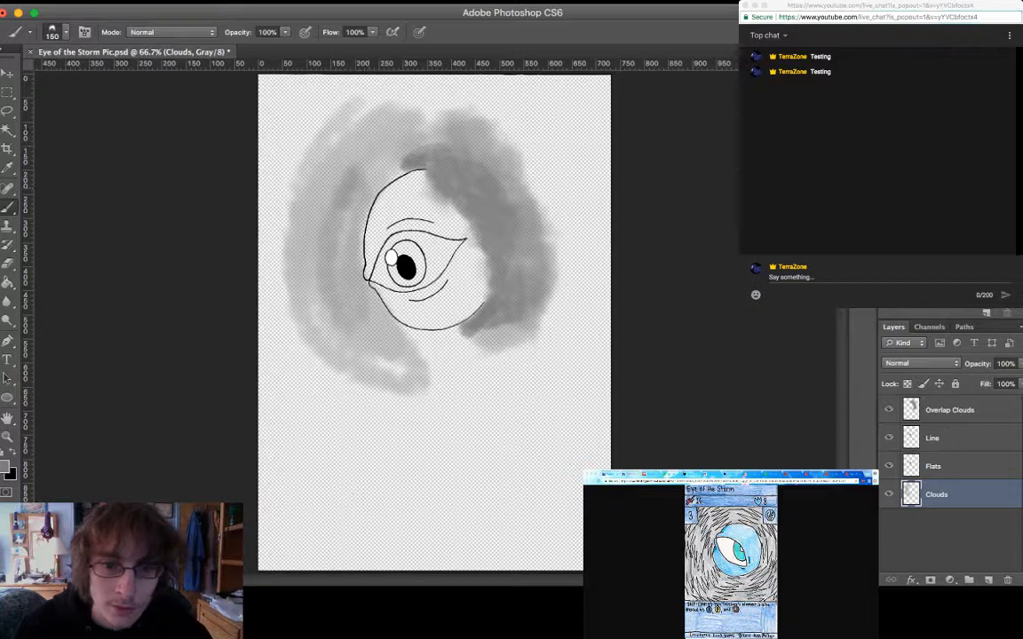
{"action": "mouse_move", "coordinate": [329, 293]}
{"action": "left_mouse_down"}
{"action": "mouse_move", "coordinate": [341, 328]}
{"action": "mouse_move", "coordinate": [399, 373]}
{"action": "mouse_move", "coordinate": [444, 364]}
{"action": "mouse_move", "coordinate": [457, 338]}
{"action": "left_mouse_up"}
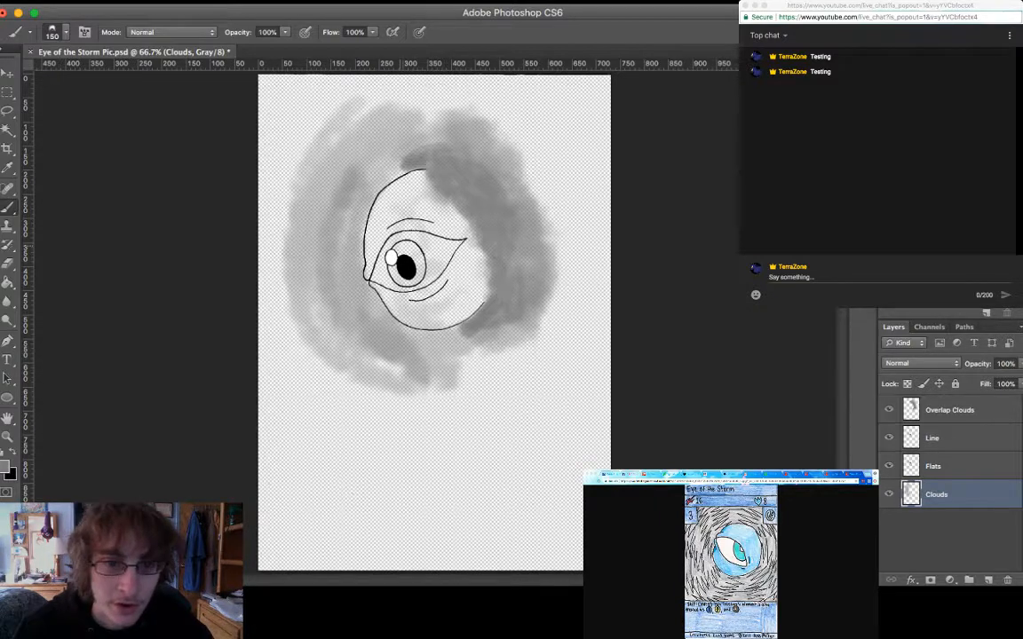
Extend the grey clouds in wide circular strokes around the eye until they cover the rest of the canvas
{"action": "mouse_move", "coordinate": [320, 156]}
{"action": "left_mouse_down"}
{"action": "mouse_move", "coordinate": [373, 89]}
{"action": "mouse_move", "coordinate": [408, 80]}
{"action": "mouse_move", "coordinate": [551, 151]}
{"action": "left_mouse_up"}
{"action": "mouse_move", "coordinate": [444, 99]}
{"action": "left_mouse_down"}
{"action": "mouse_move", "coordinate": [523, 217]}
{"action": "mouse_move", "coordinate": [497, 301]}
{"action": "left_mouse_up"}
{"action": "mouse_move", "coordinate": [519, 258]}
{"action": "left_mouse_down"}
{"action": "mouse_move", "coordinate": [497, 333]}
{"action": "mouse_move", "coordinate": [439, 364]}
{"action": "mouse_move", "coordinate": [355, 373]}
{"action": "mouse_move", "coordinate": [382, 355]}
{"action": "left_mouse_up"}
{"action": "mouse_move", "coordinate": [497, 346]}
{"action": "left_mouse_down"}
{"action": "mouse_move", "coordinate": [451, 382]}
{"action": "mouse_move", "coordinate": [351, 384]}
{"action": "mouse_move", "coordinate": [273, 324]}
{"action": "mouse_move", "coordinate": [279, 368]}
{"action": "mouse_move", "coordinate": [302, 404]}
{"action": "mouse_move", "coordinate": [381, 409]}
{"action": "mouse_move", "coordinate": [360, 399]}
{"action": "mouse_move", "coordinate": [533, 431]}
{"action": "mouse_move", "coordinate": [497, 355]}
{"action": "mouse_move", "coordinate": [391, 381]}
{"action": "mouse_move", "coordinate": [533, 257]}
{"action": "mouse_move", "coordinate": [546, 213]}
{"action": "mouse_move", "coordinate": [541, 107]}
{"action": "mouse_move", "coordinate": [470, 75]}
{"action": "mouse_move", "coordinate": [524, 98]}
{"action": "mouse_move", "coordinate": [293, 79]}
{"action": "mouse_move", "coordinate": [262, 142]}
{"action": "mouse_move", "coordinate": [253, 106]}
{"action": "mouse_move", "coordinate": [248, 266]}
{"action": "mouse_move", "coordinate": [253, 293]}
{"action": "mouse_move", "coordinate": [264, 294]}
{"action": "mouse_move", "coordinate": [253, 408]}
{"action": "mouse_move", "coordinate": [293, 448]}
{"action": "mouse_move", "coordinate": [390, 483]}
{"action": "mouse_move", "coordinate": [479, 498]}
{"action": "mouse_move", "coordinate": [533, 413]}
{"action": "mouse_move", "coordinate": [546, 368]}
{"action": "mouse_move", "coordinate": [395, 466]}
{"action": "mouse_move", "coordinate": [245, 417]}
{"action": "mouse_move", "coordinate": [377, 409]}
{"action": "mouse_move", "coordinate": [537, 218]}
{"action": "mouse_move", "coordinate": [519, 125]}
{"action": "mouse_move", "coordinate": [311, 89]}
{"action": "mouse_move", "coordinate": [478, 111]}
{"action": "mouse_move", "coordinate": [266, 102]}
{"action": "mouse_move", "coordinate": [435, 134]}
{"action": "mouse_move", "coordinate": [270, 191]}
{"action": "left_mouse_up"}
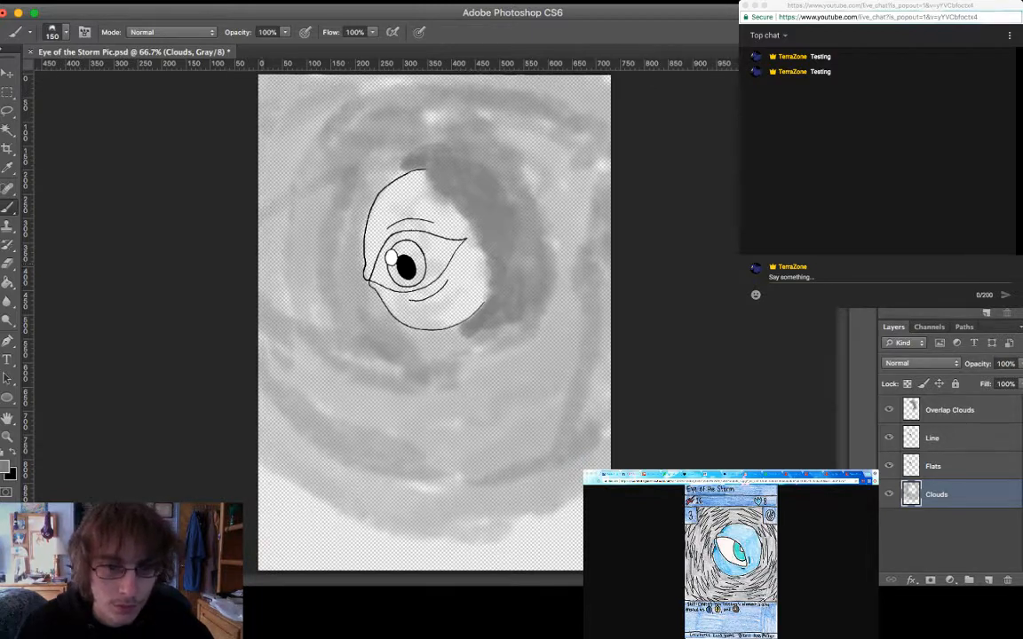
{"action": "mouse_move", "coordinate": [284, 378]}
{"action": "left_mouse_down"}
{"action": "mouse_move", "coordinate": [257, 444]}
{"action": "mouse_move", "coordinate": [426, 427]}
{"action": "mouse_move", "coordinate": [275, 434]}
{"action": "mouse_move", "coordinate": [329, 461]}
{"action": "left_mouse_up"}
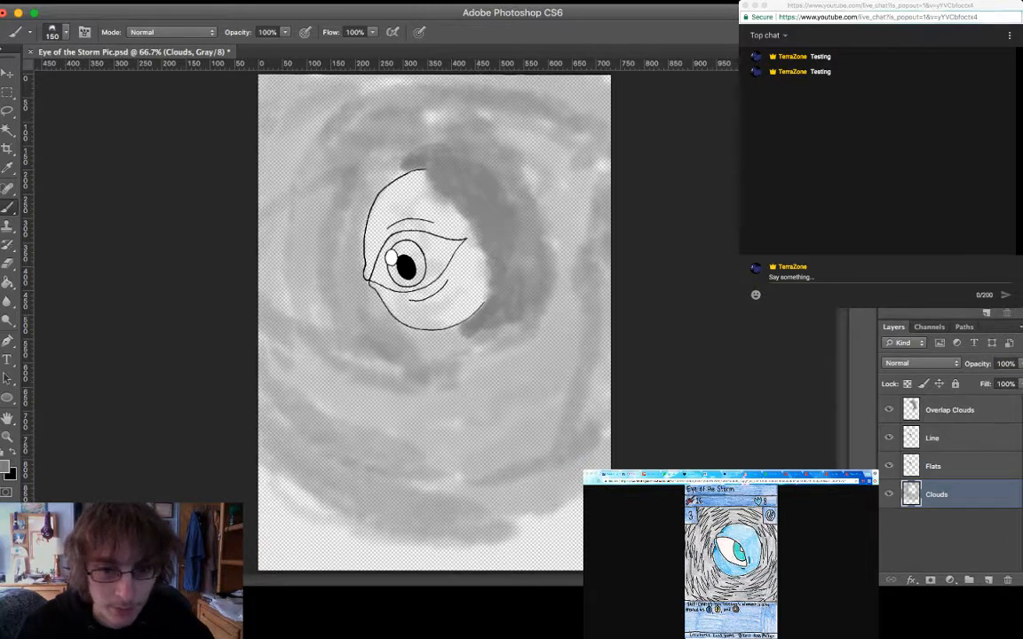
{"action": "mouse_move", "coordinate": [461, 484]}
{"action": "left_mouse_down"}
{"action": "mouse_move", "coordinate": [523, 444]}
{"action": "mouse_move", "coordinate": [502, 435]}
{"action": "mouse_move", "coordinate": [239, 479]}
{"action": "mouse_move", "coordinate": [320, 506]}
{"action": "mouse_move", "coordinate": [444, 506]}
{"action": "mouse_move", "coordinate": [520, 470]}
{"action": "mouse_move", "coordinate": [488, 479]}
{"action": "mouse_move", "coordinate": [522, 437]}
{"action": "mouse_move", "coordinate": [444, 479]}
{"action": "mouse_move", "coordinate": [266, 346]}
{"action": "left_mouse_up"}
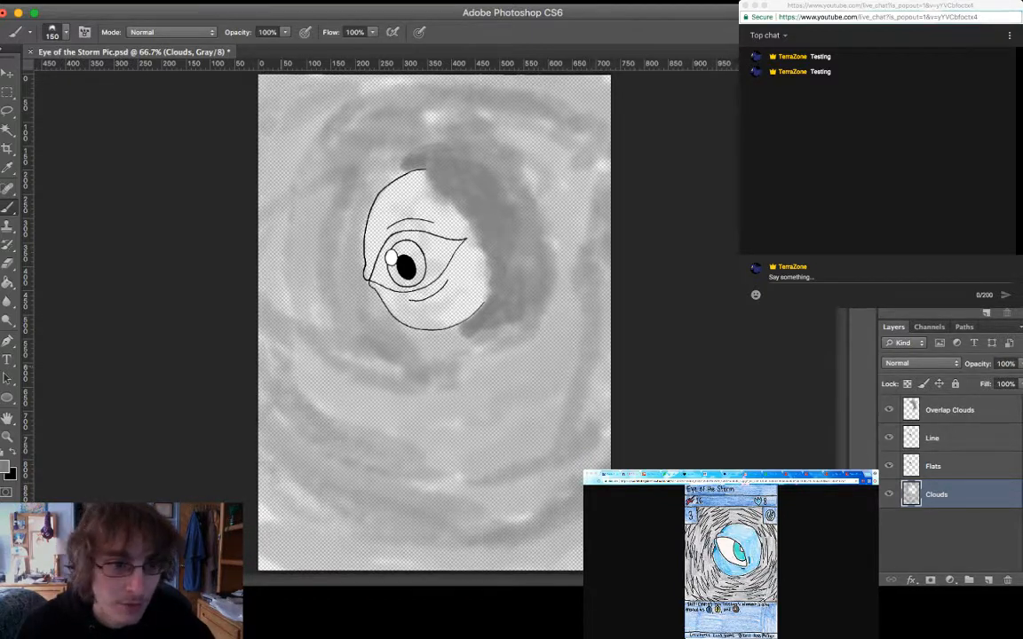
Layer more curved grey strokes over the clouds above, beside and below the eye to build up a swirling storm texture
{"action": "mouse_move", "coordinate": [333, 386]}
{"action": "left_mouse_down"}
{"action": "mouse_move", "coordinate": [444, 413]}
{"action": "mouse_move", "coordinate": [533, 380]}
{"action": "left_mouse_up"}
{"action": "mouse_move", "coordinate": [471, 80]}
{"action": "left_mouse_down"}
{"action": "mouse_move", "coordinate": [311, 85]}
{"action": "mouse_move", "coordinate": [315, 111]}
{"action": "mouse_move", "coordinate": [271, 213]}
{"action": "mouse_move", "coordinate": [266, 259]}
{"action": "left_mouse_up"}
{"action": "left_click_drag", "start_coordinate": [293, 178], "coordinate": [273, 263]}
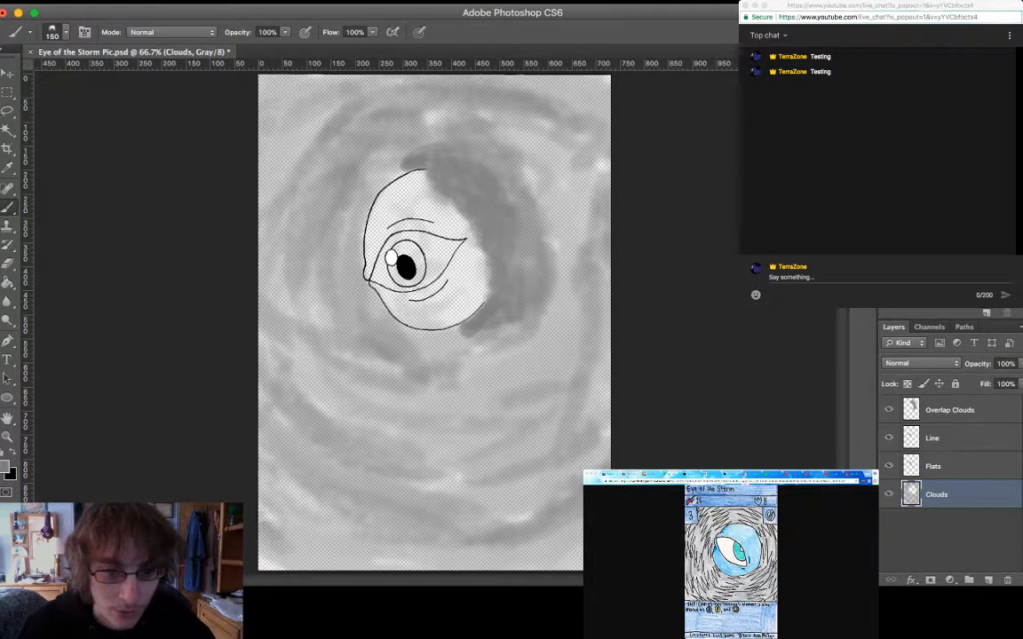
{"action": "mouse_move", "coordinate": [261, 451]}
{"action": "left_mouse_down"}
{"action": "mouse_move", "coordinate": [323, 491]}
{"action": "mouse_move", "coordinate": [478, 508]}
{"action": "left_mouse_up"}
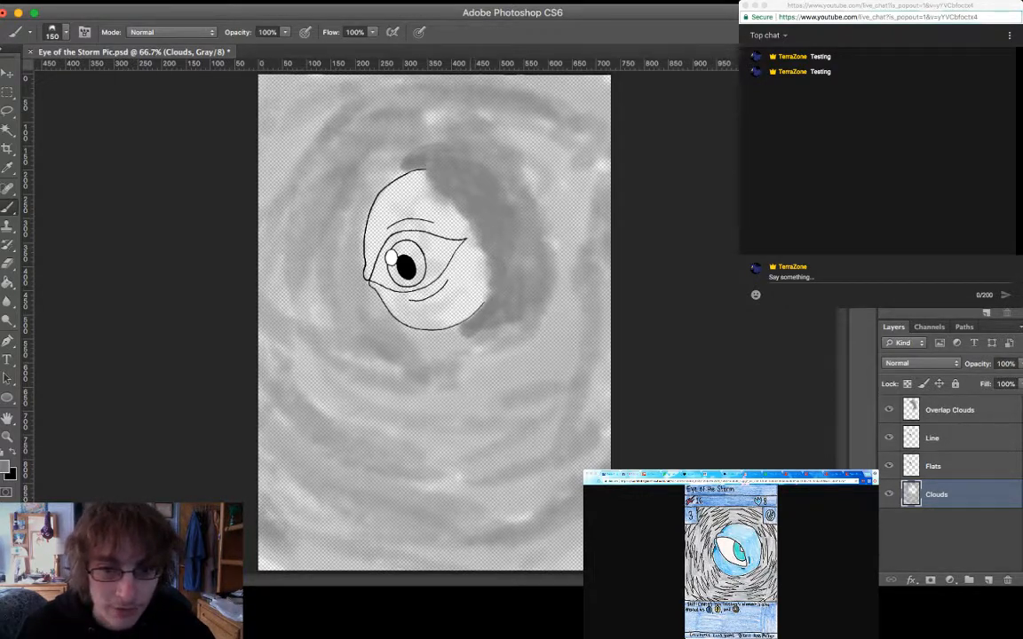
{"action": "left_click_drag", "start_coordinate": [371, 417], "coordinate": [504, 431]}
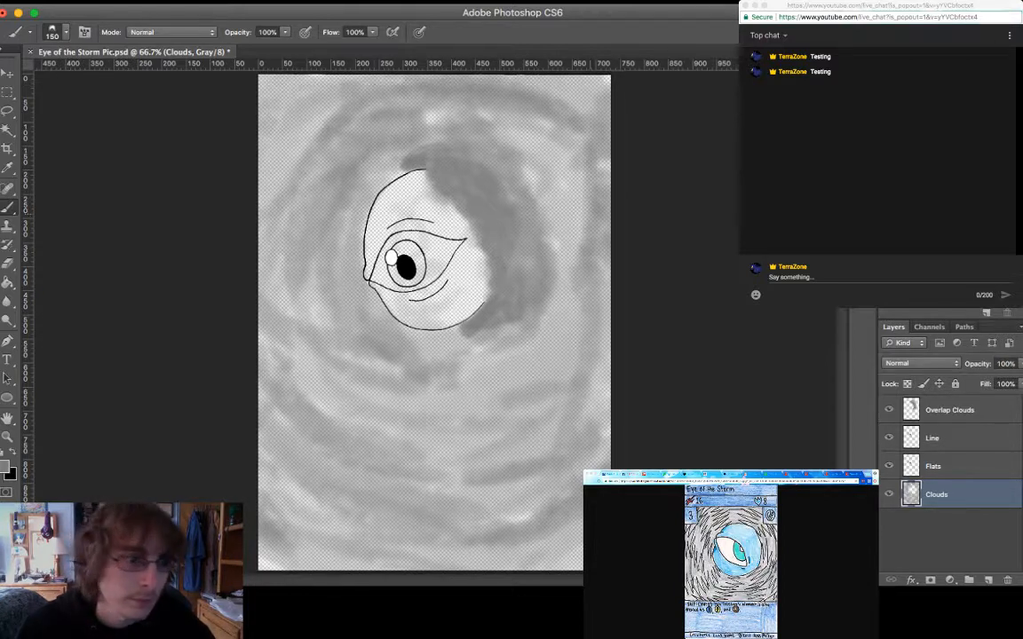
{"action": "mouse_move", "coordinate": [300, 108]}
{"action": "left_mouse_down"}
{"action": "mouse_move", "coordinate": [269, 177]}
{"action": "mouse_move", "coordinate": [272, 279]}
{"action": "mouse_move", "coordinate": [441, 373]}
{"action": "mouse_move", "coordinate": [540, 302]}
{"action": "left_mouse_up"}
{"action": "left_click_drag", "start_coordinate": [339, 91], "coordinate": [272, 144]}
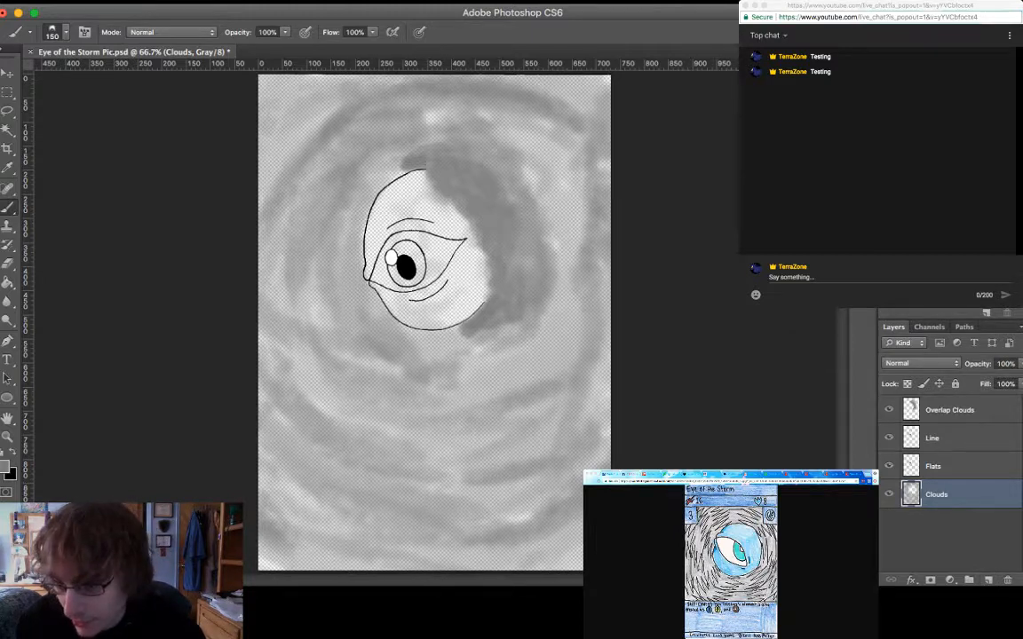
Add a new layer beneath the Clouds layer and fill it with a light grey sampled from the artwork
{"action": "key", "text": "super+alt+shift+n"}
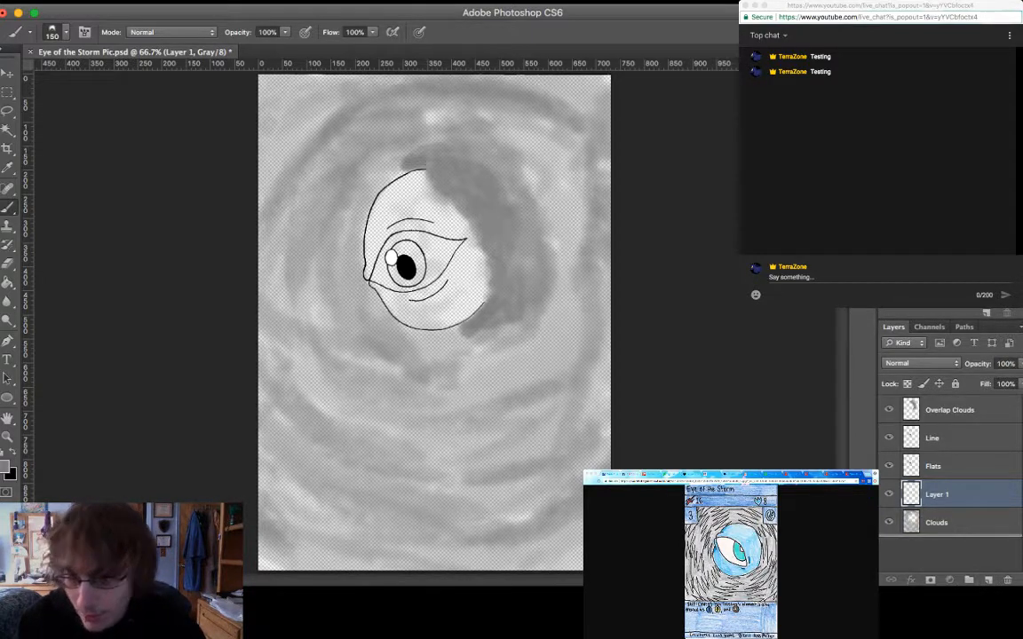
{"action": "key", "text": "super+bracketleft"}
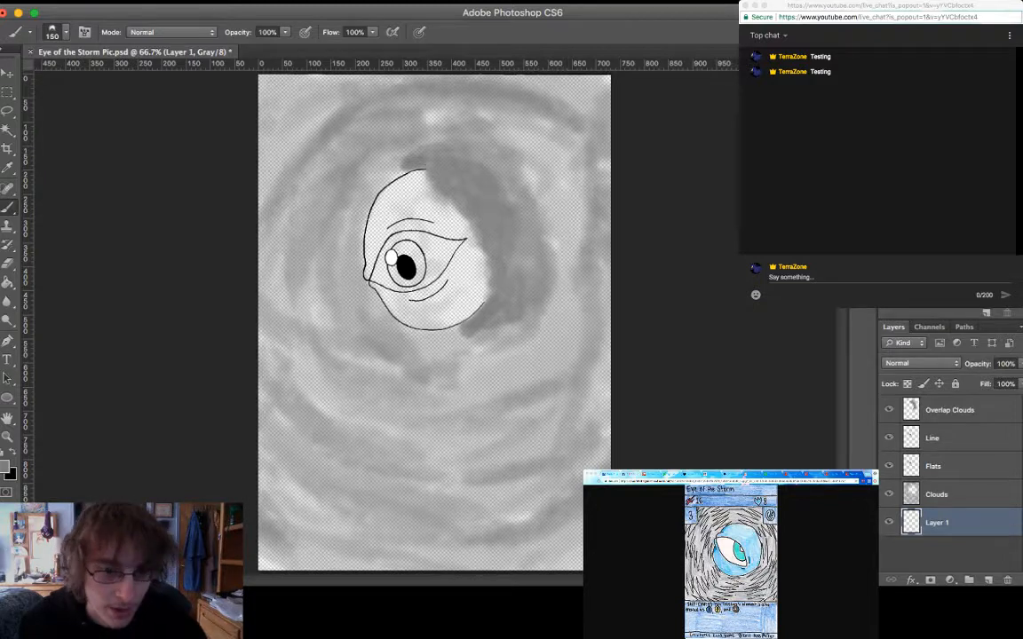
{"action": "key", "text": "alt+BackSpace"}
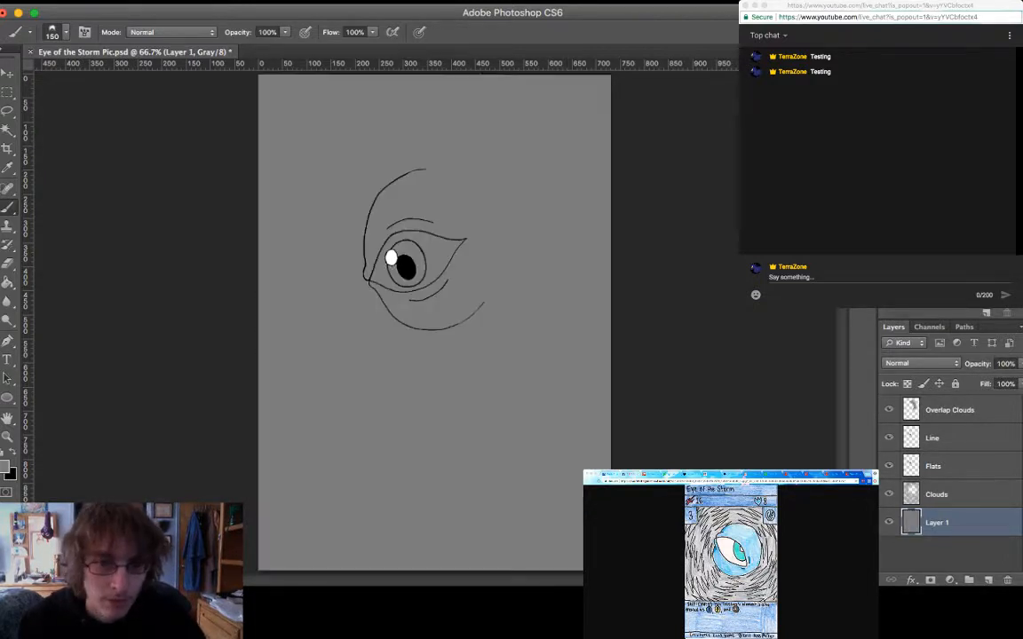
{"action": "key", "text": "super+z"}
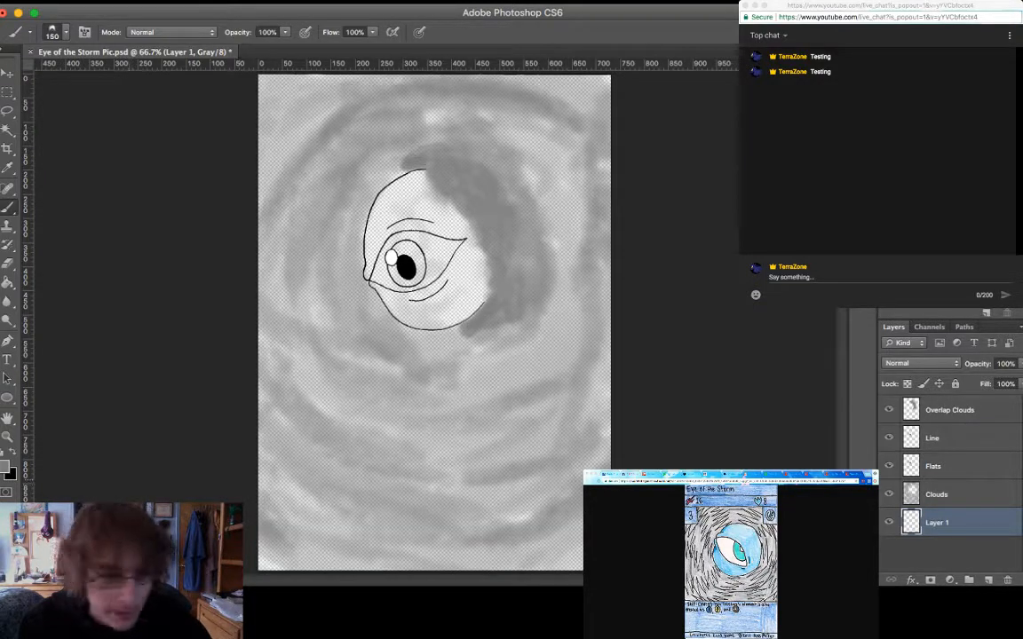
{"action": "key", "text": "i"}
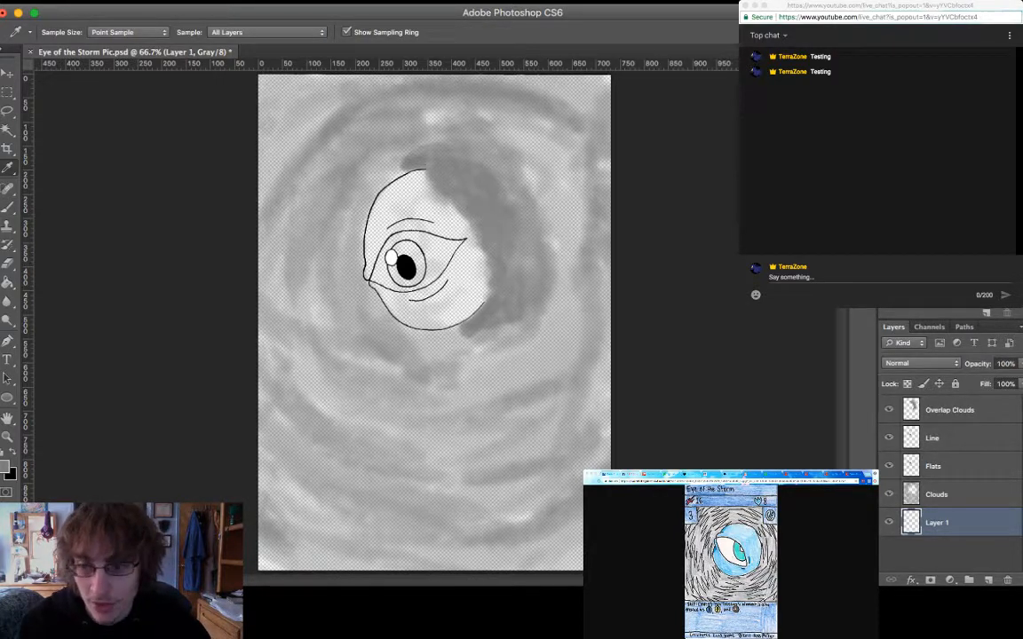
{"action": "key", "text": "b"}
{"action": "key", "text": "alt+BackSpace"}
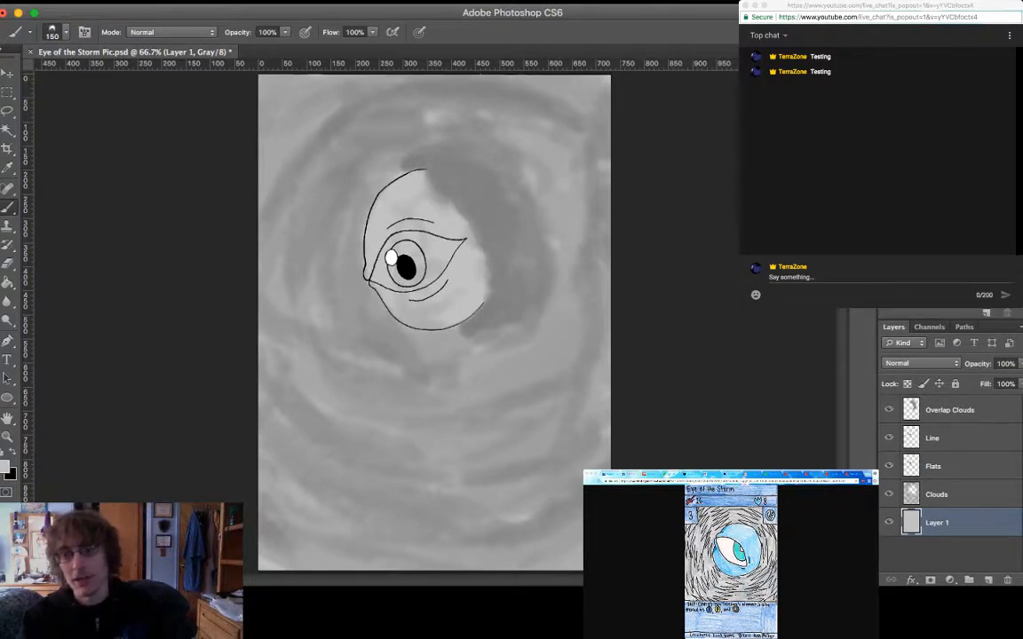
Sample a darker grey and paint it in circular strokes over the light patches on the Clouds layer
{"action": "left_click", "coordinate": [936, 495]}
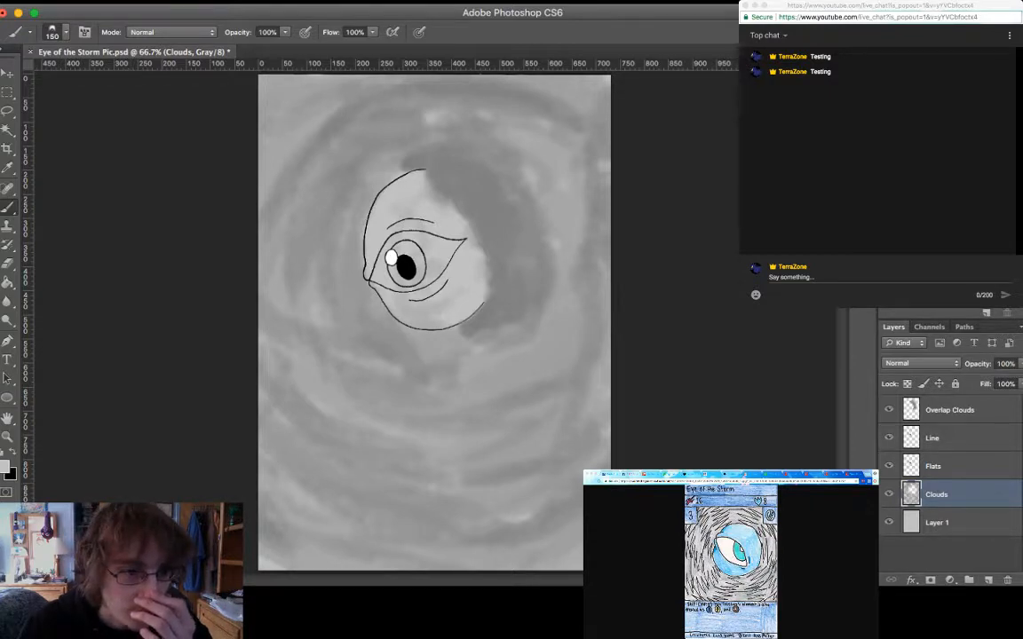
{"action": "key", "text": "i"}
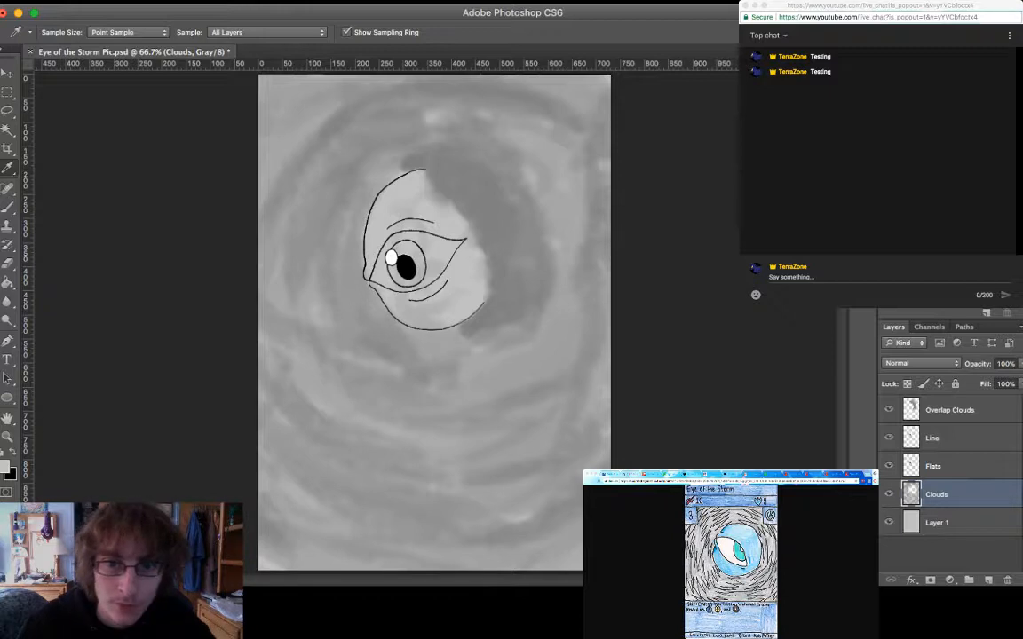
{"action": "key", "text": "b"}
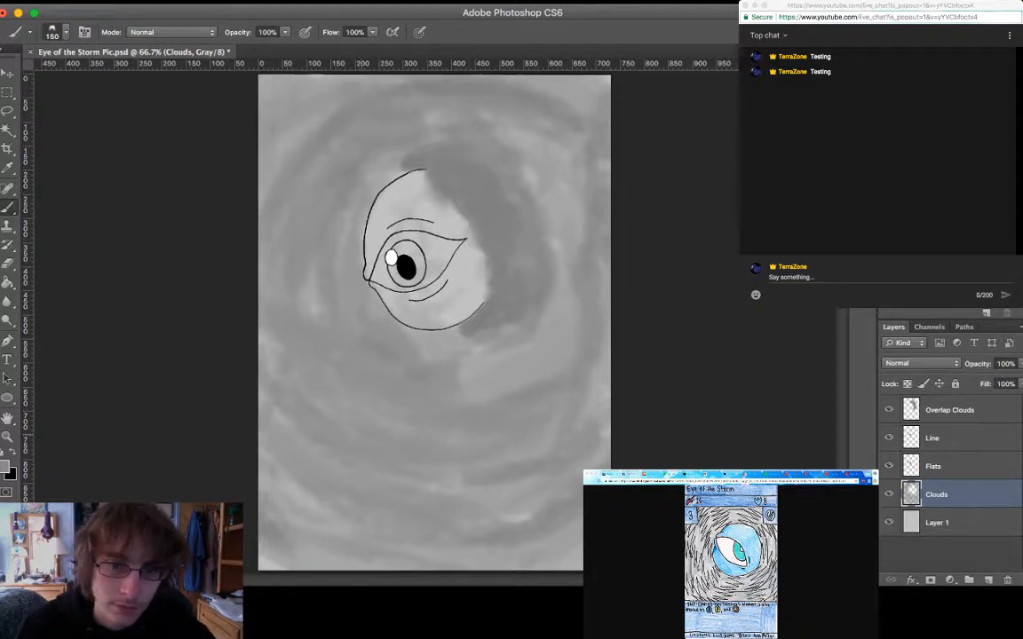
{"action": "mouse_move", "coordinate": [269, 404]}
{"action": "left_mouse_down"}
{"action": "mouse_move", "coordinate": [272, 445]}
{"action": "mouse_move", "coordinate": [369, 494]}
{"action": "mouse_move", "coordinate": [497, 488]}
{"action": "mouse_move", "coordinate": [533, 462]}
{"action": "mouse_move", "coordinate": [533, 371]}
{"action": "mouse_move", "coordinate": [392, 321]}
{"action": "left_mouse_up"}
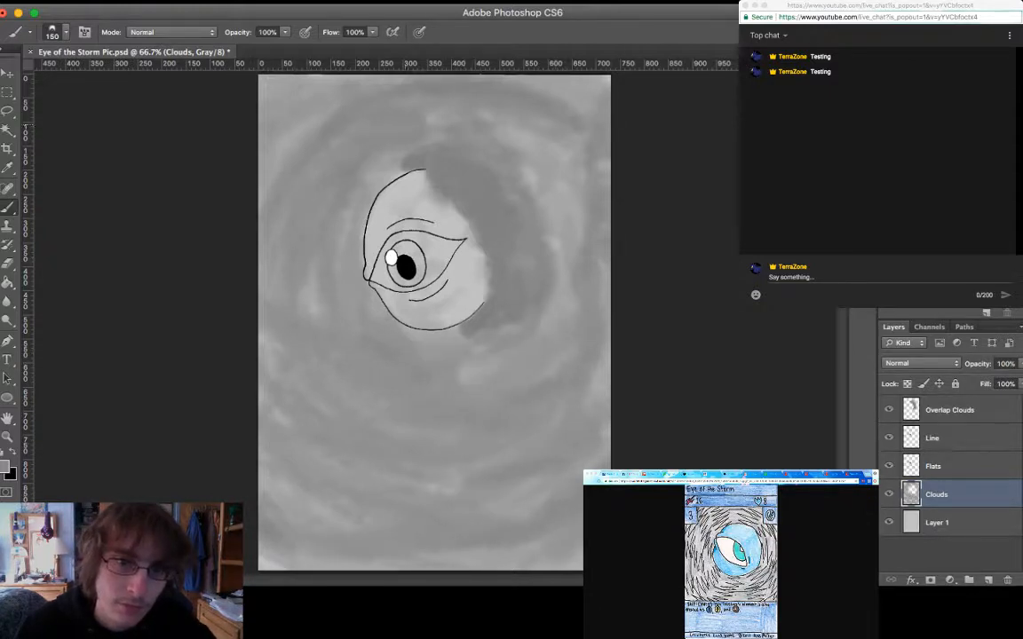
{"action": "mouse_move", "coordinate": [406, 125]}
{"action": "left_mouse_down"}
{"action": "mouse_move", "coordinate": [445, 109]}
{"action": "mouse_move", "coordinate": [504, 160]}
{"action": "mouse_move", "coordinate": [523, 235]}
{"action": "left_mouse_up"}
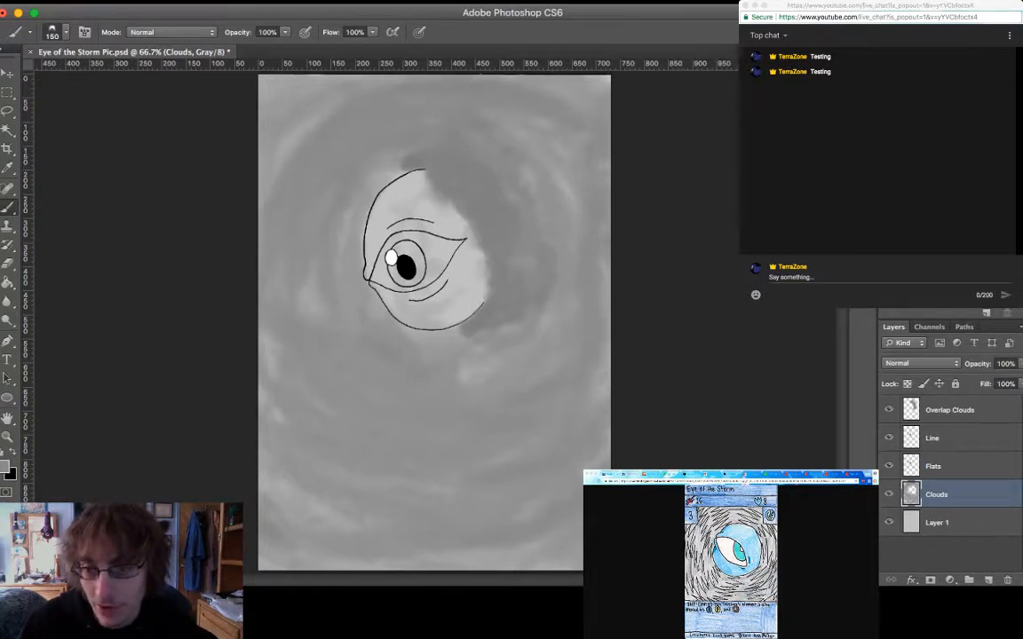
Switch the image to RGB mode and fill the skin around the eye with light blue on the Flats layer using the Paint Bucket
{"action": "left_click", "coordinate": [933, 466]}
{"action": "key", "text": "super+equal"}
{"action": "key", "text": "super+equal"}
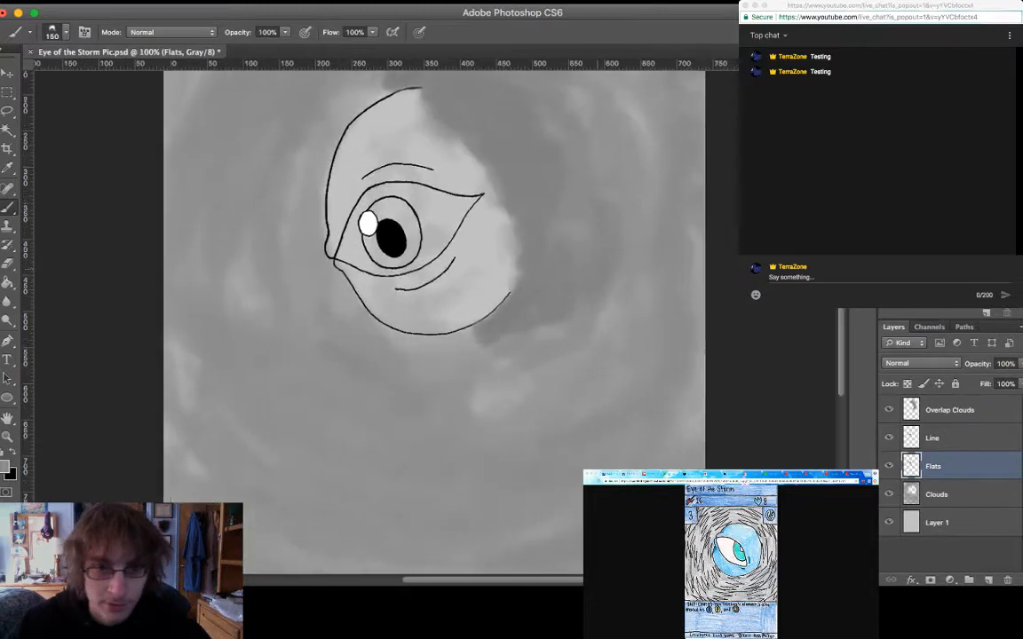
{"action": "scroll", "coordinate": [434, 322], "scroll_direction": "up", "scroll_amount": 5}
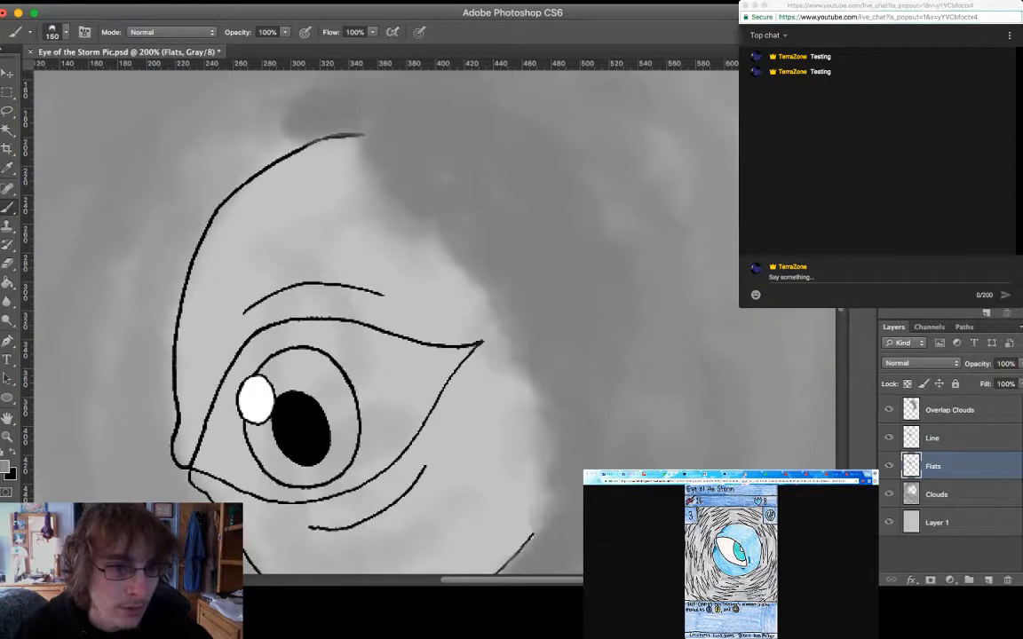
{"action": "key", "text": "shift+b"}
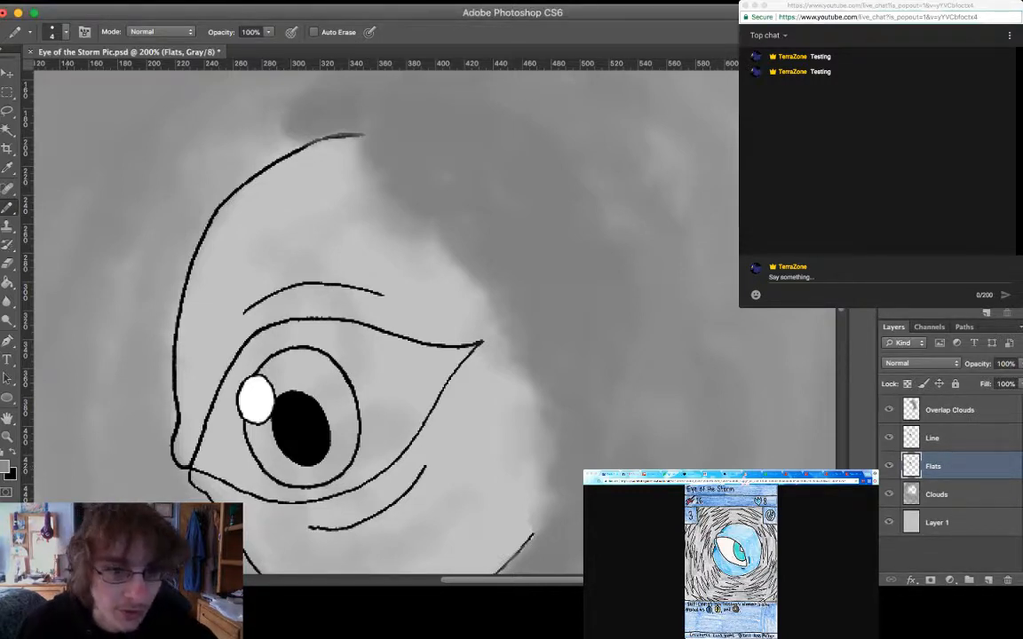
{"action": "key", "text": "i"}
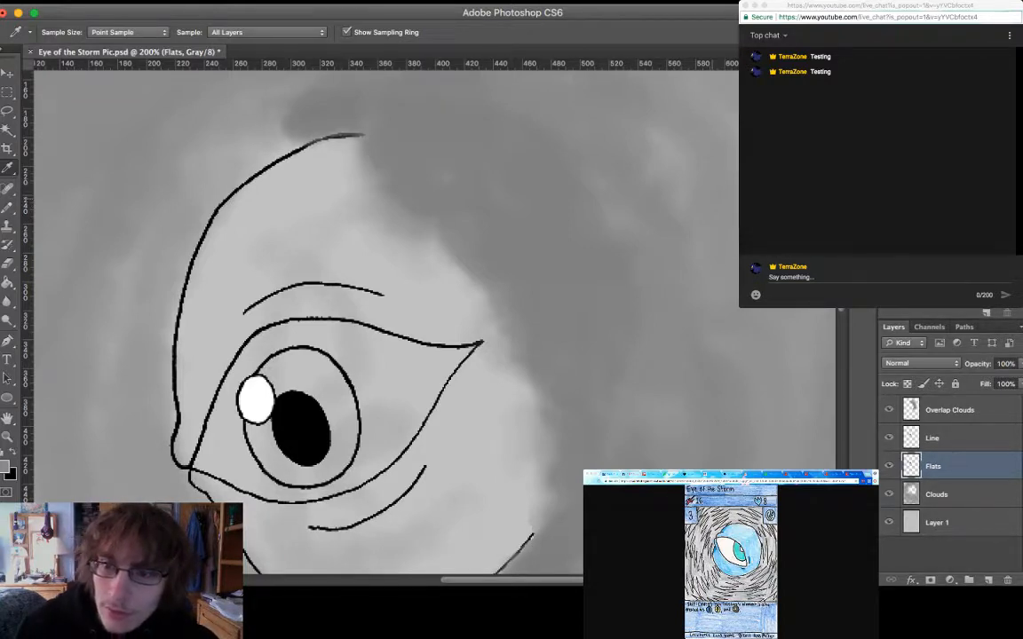
{"action": "key", "text": "b"}
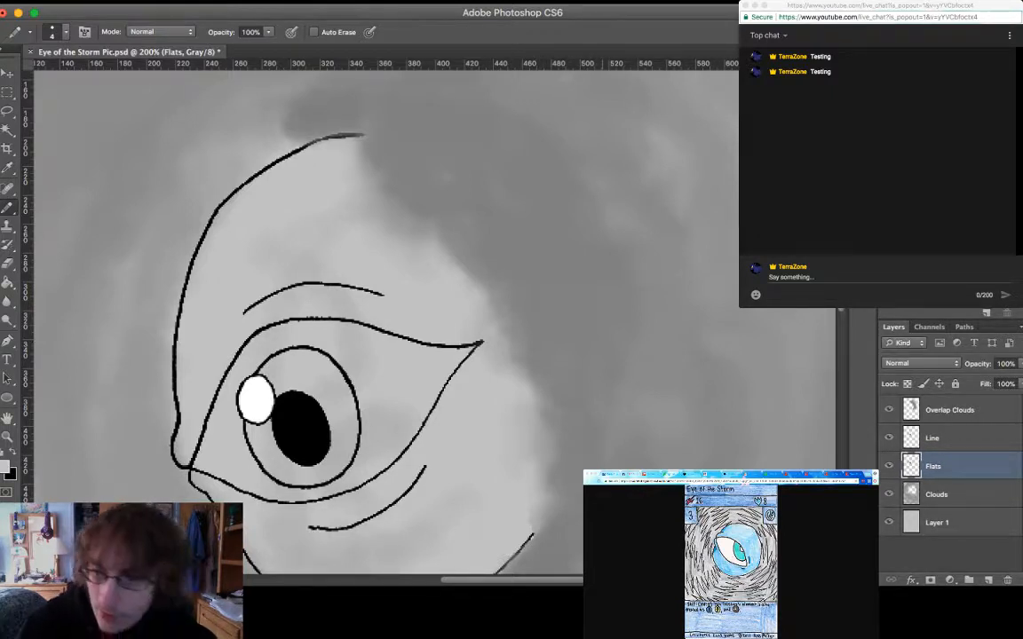
{"action": "key", "text": "g"}
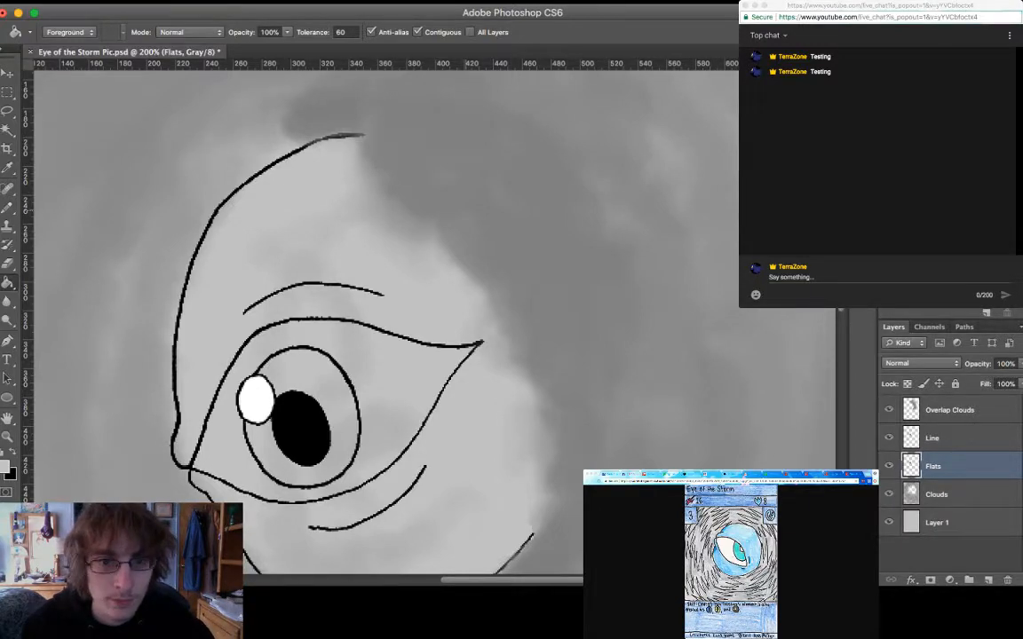
{"action": "scroll", "coordinate": [426, 319], "scroll_direction": "down", "scroll_amount": 3}
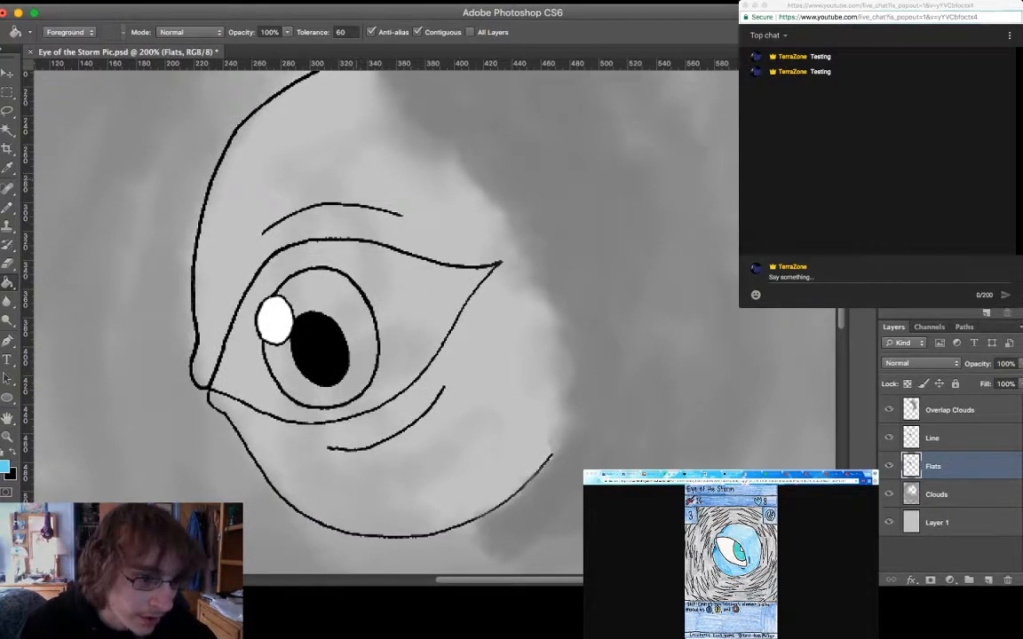
{"action": "left_click", "coordinate": [355, 160]}
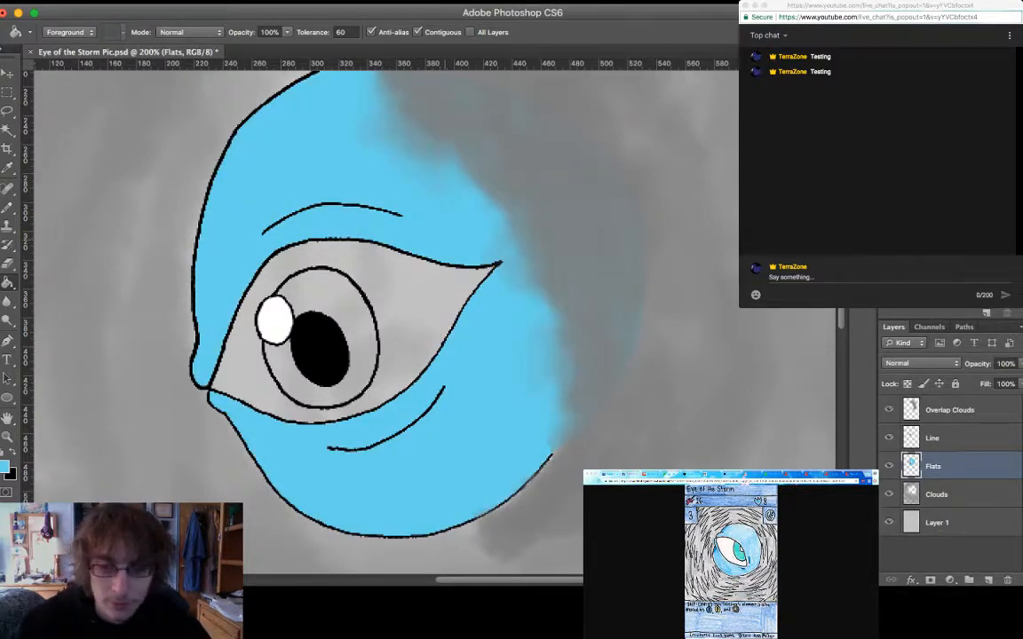
Inspect the light blue fill around the eye and along its cloud-covered edge
{"action": "key", "text": "super+minus"}
{"action": "key", "text": "super+minus"}
{"action": "key", "text": "super+minus"}
{"action": "key", "text": "super+plus"}
{"action": "key", "text": "super+plus"}
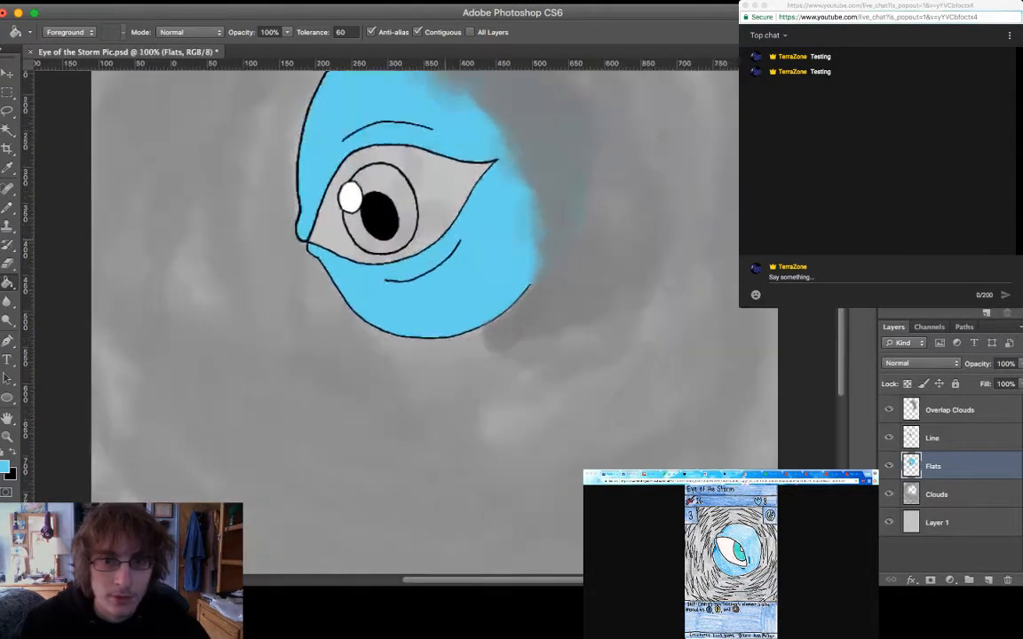
{"action": "scroll", "coordinate": [426, 311], "scroll_direction": "up", "scroll_amount": 5}
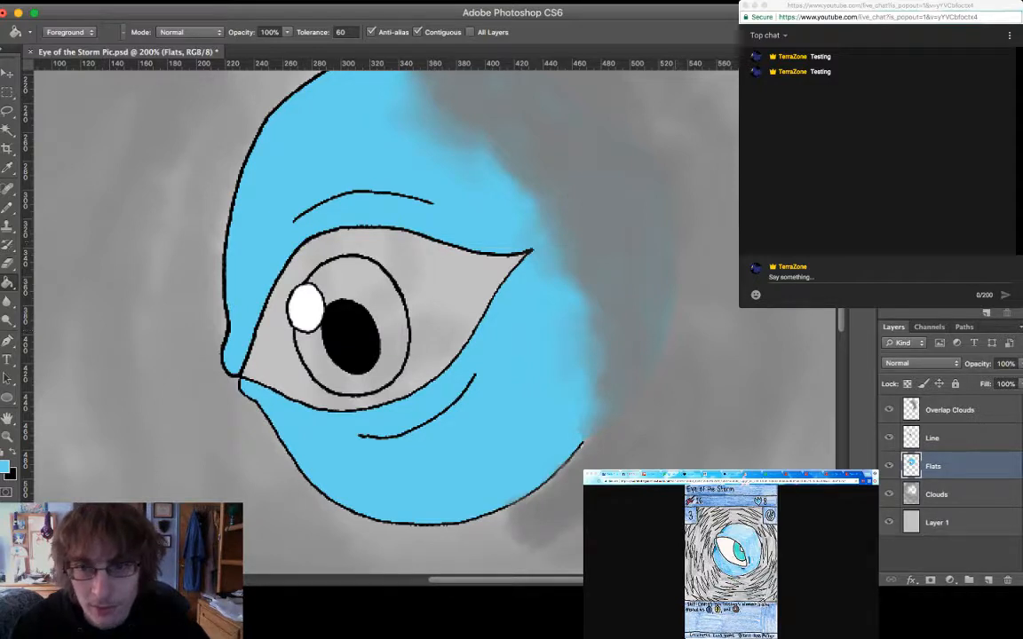
Undo the light blue fill on the skin around the eye
{"action": "scroll", "coordinate": [381, 320], "scroll_direction": "up", "scroll_amount": 3}
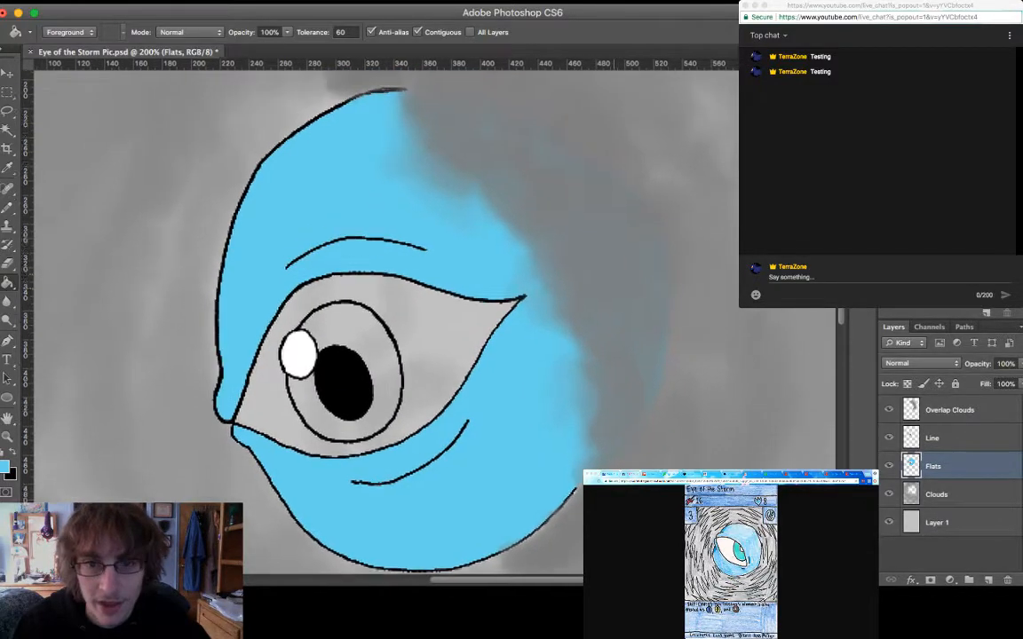
{"action": "scroll", "coordinate": [382, 319], "scroll_direction": "up", "scroll_amount": 1}
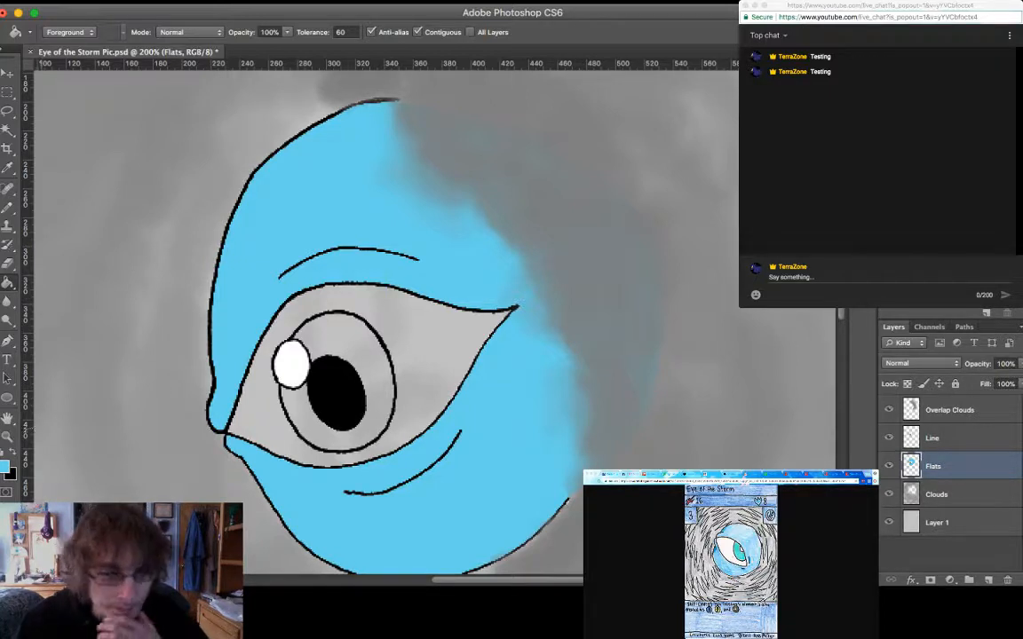
{"action": "key", "text": "super+z"}
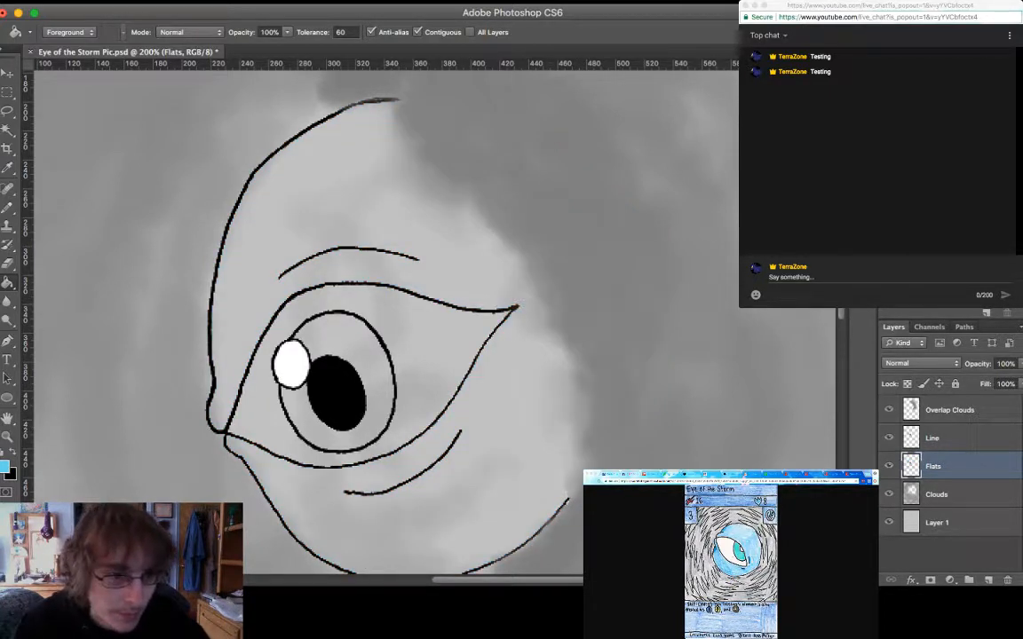
Try a slightly deeper sky blue fill on the skin around the eye, and undo it
{"action": "key", "text": "i"}
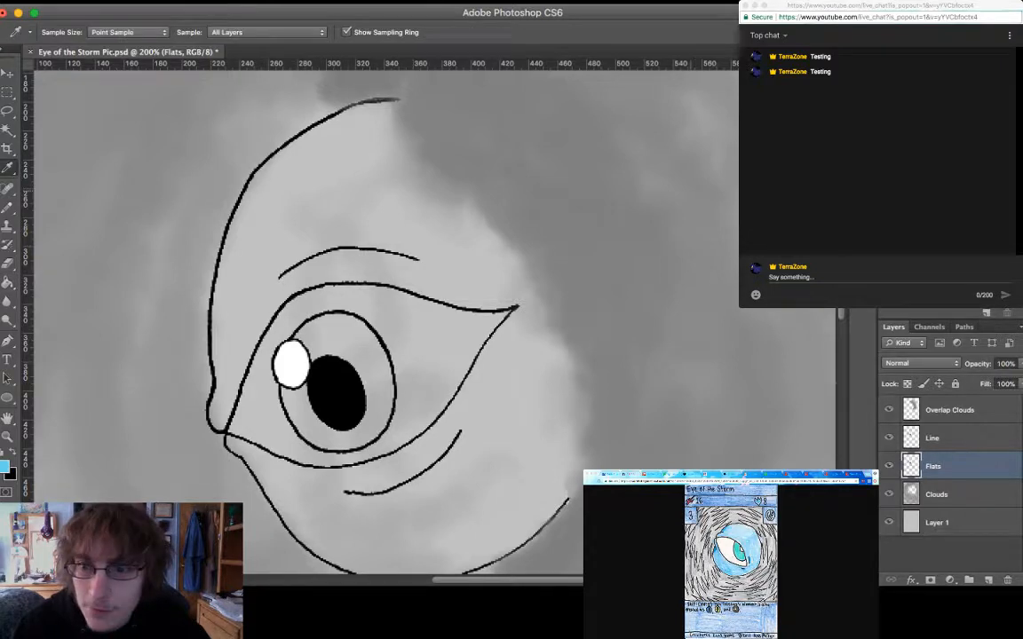
{"action": "key", "text": "g"}
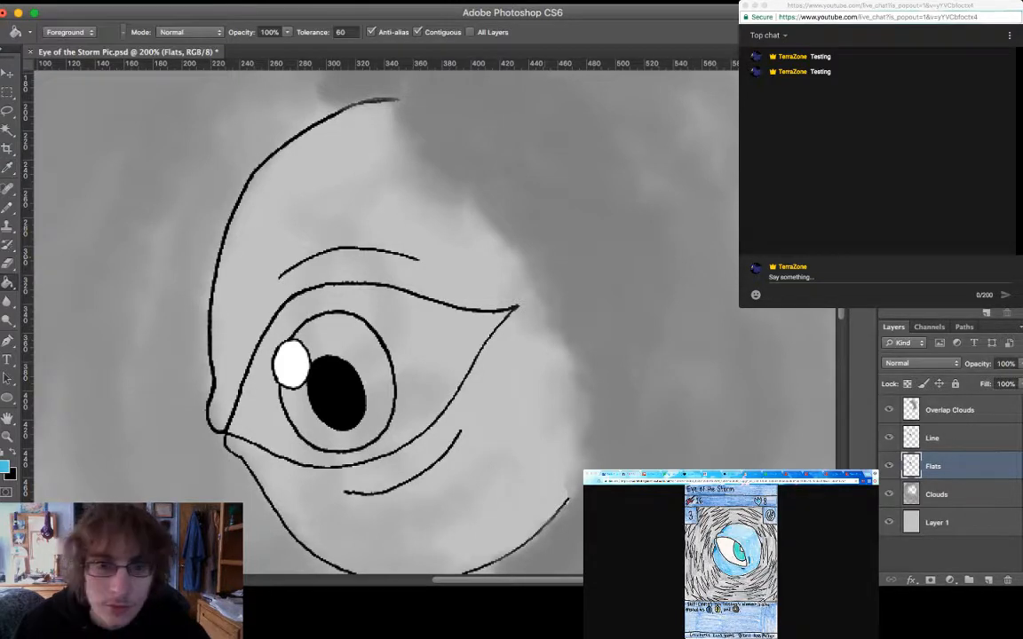
{"action": "left_click", "coordinate": [266, 204]}
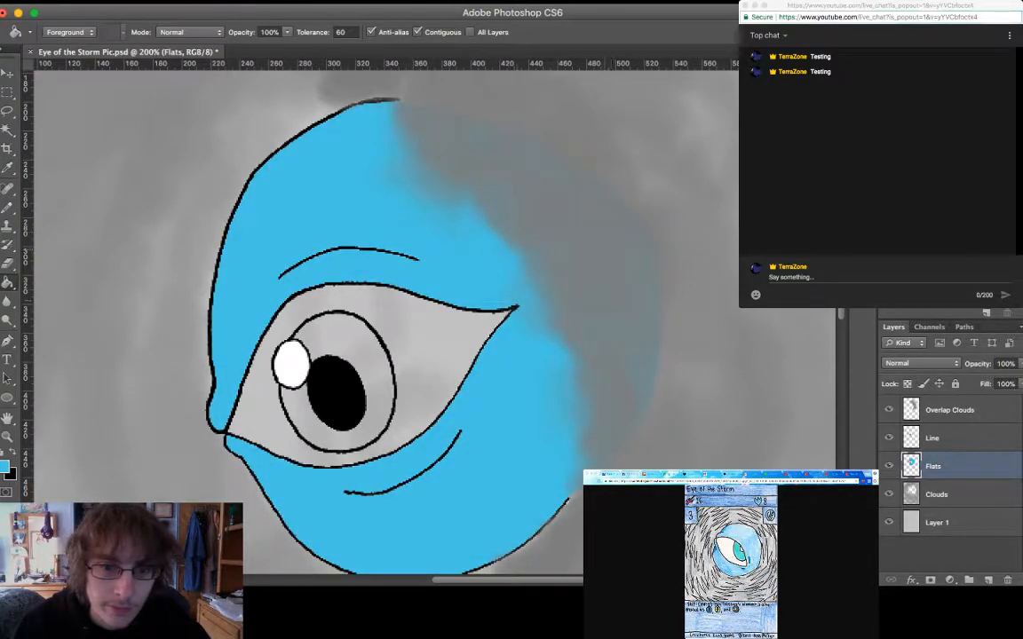
{"action": "key", "text": "super+z"}
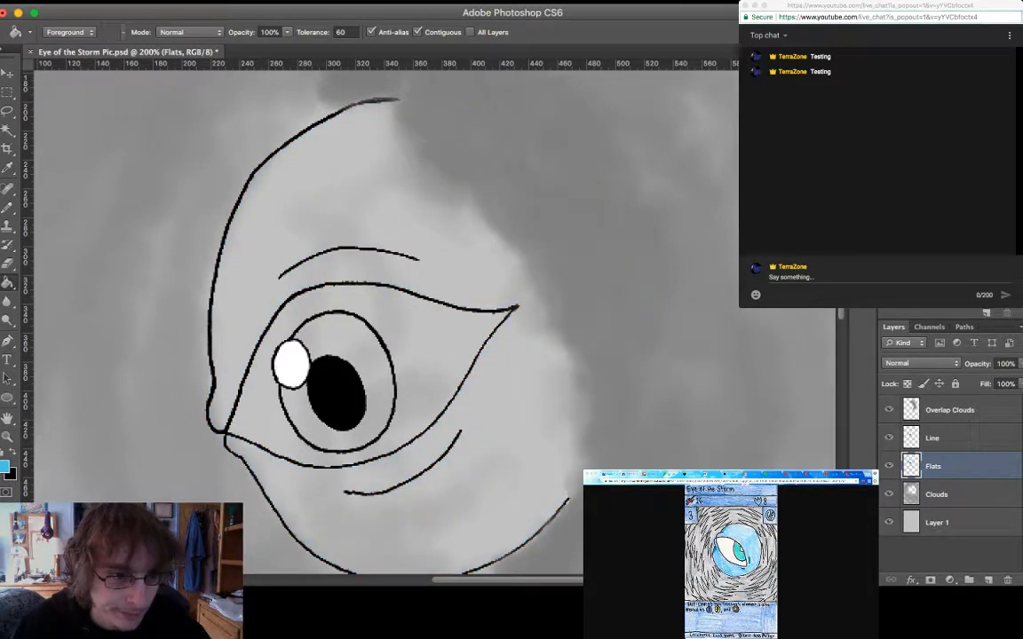
Try a vivid azure and a more muted medium blue as the skin fill on the Flats layer, undoing each fill
{"action": "key", "text": "i"}
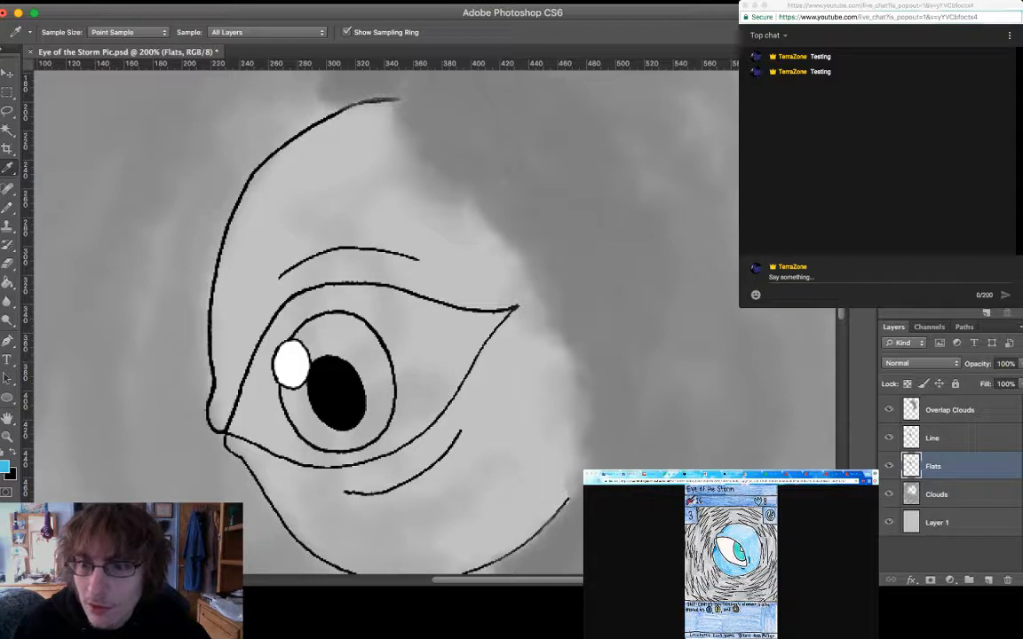
{"action": "key", "text": "g"}
{"action": "left_click", "coordinate": [355, 193]}
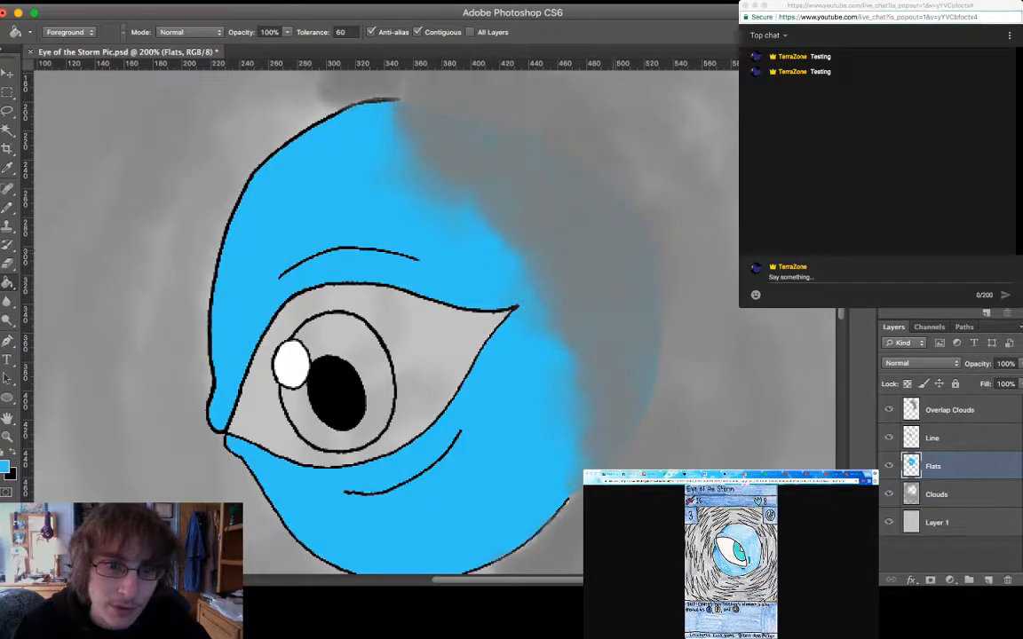
{"action": "scroll", "coordinate": [382, 320], "scroll_direction": "down", "scroll_amount": 3}
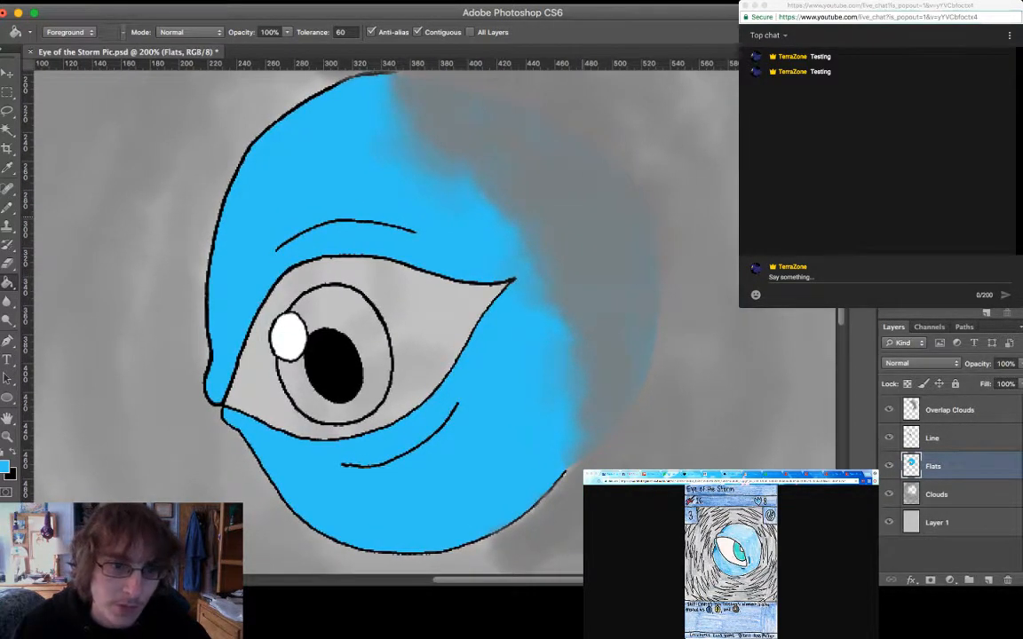
{"action": "key", "text": "i"}
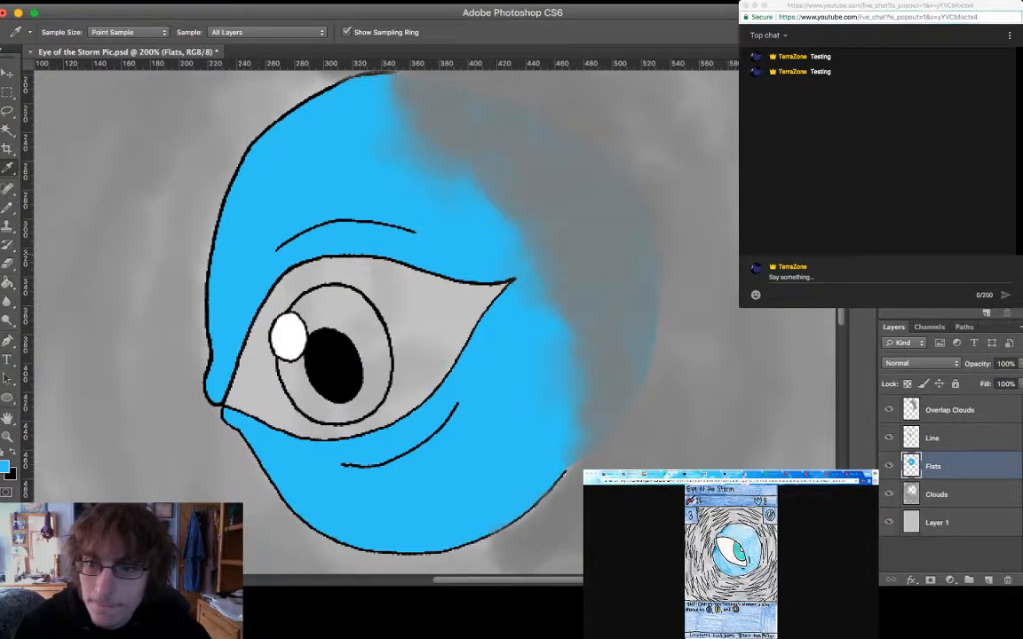
{"action": "key", "text": "g"}
{"action": "key", "text": "super+z"}
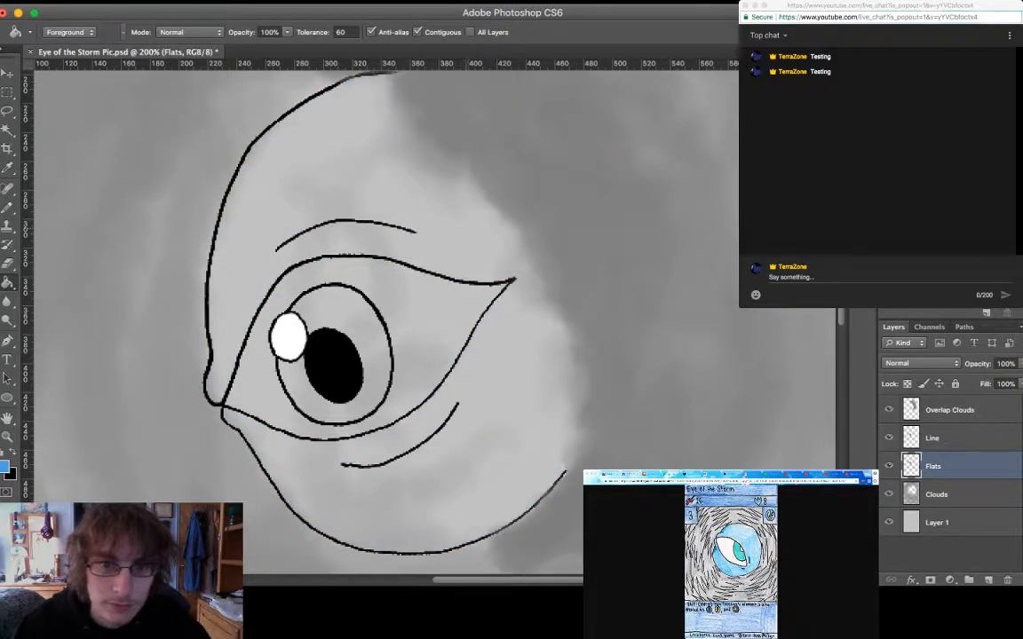
{"action": "key", "text": "super+z"}
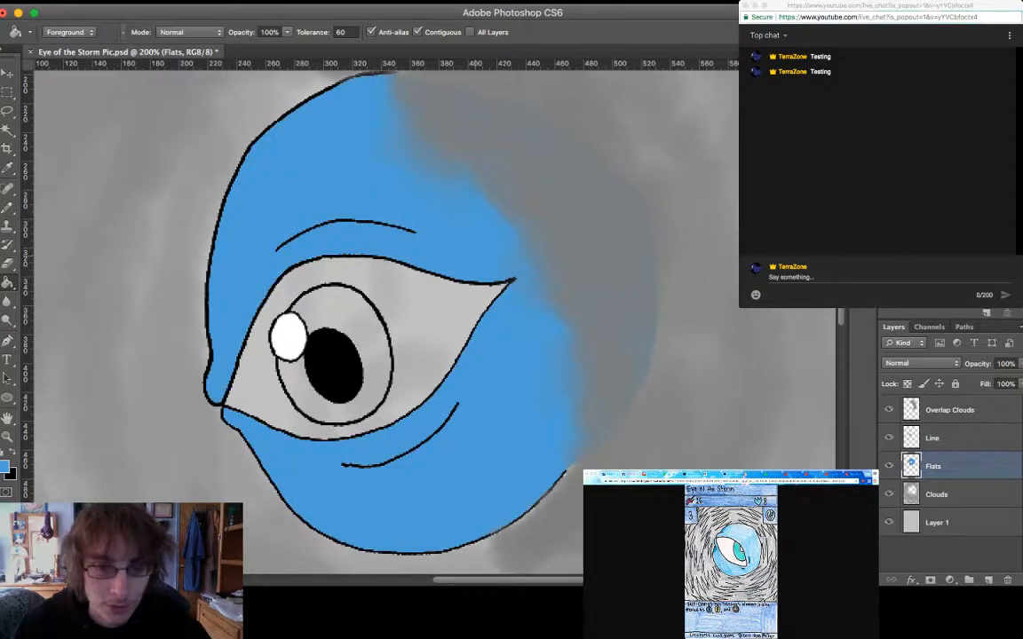
{"action": "key", "text": "super+z"}
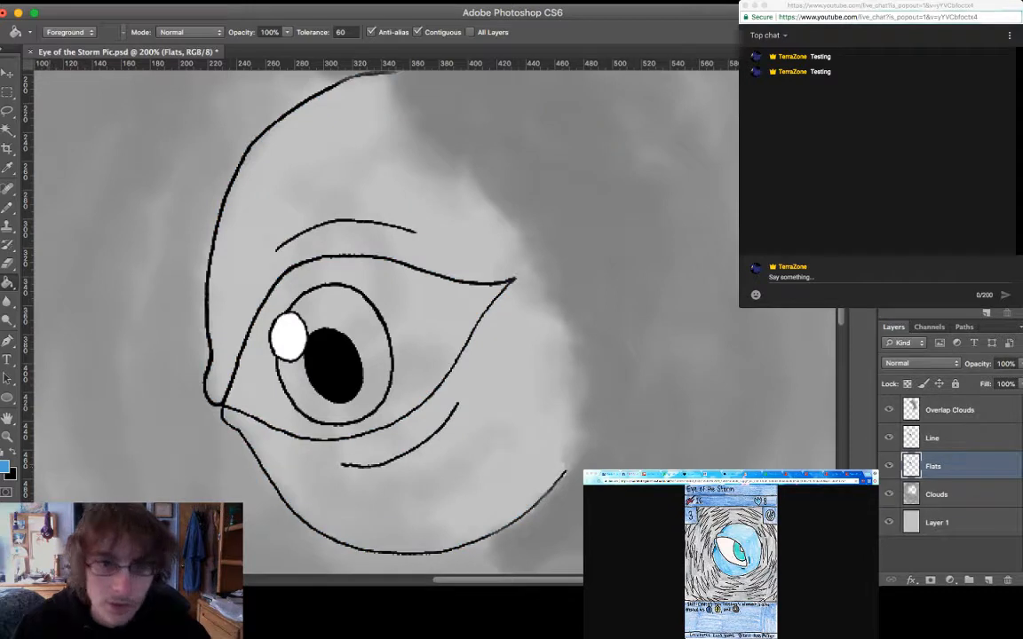
Try filling the skin around the eye with a saturated cyan blue, and undo the fill
{"action": "key", "text": "i"}
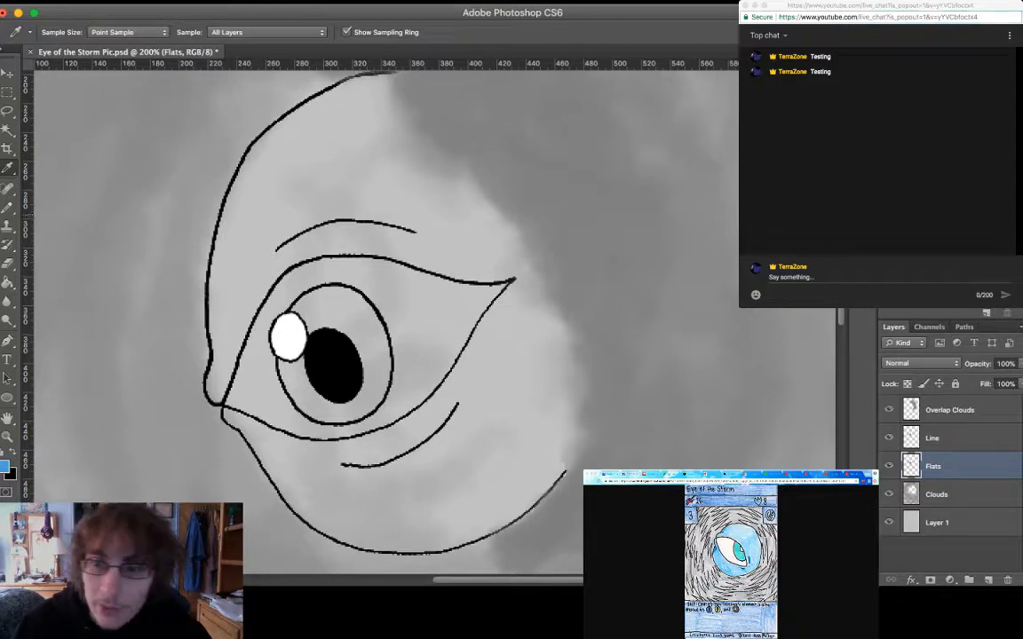
{"action": "key", "text": "g"}
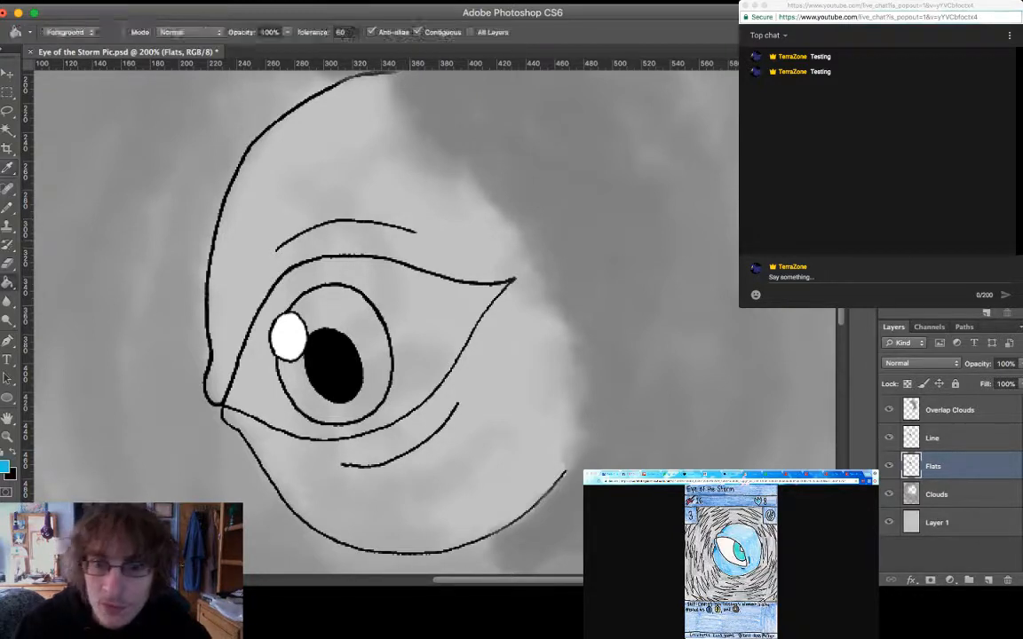
{"action": "left_click", "coordinate": [275, 216]}
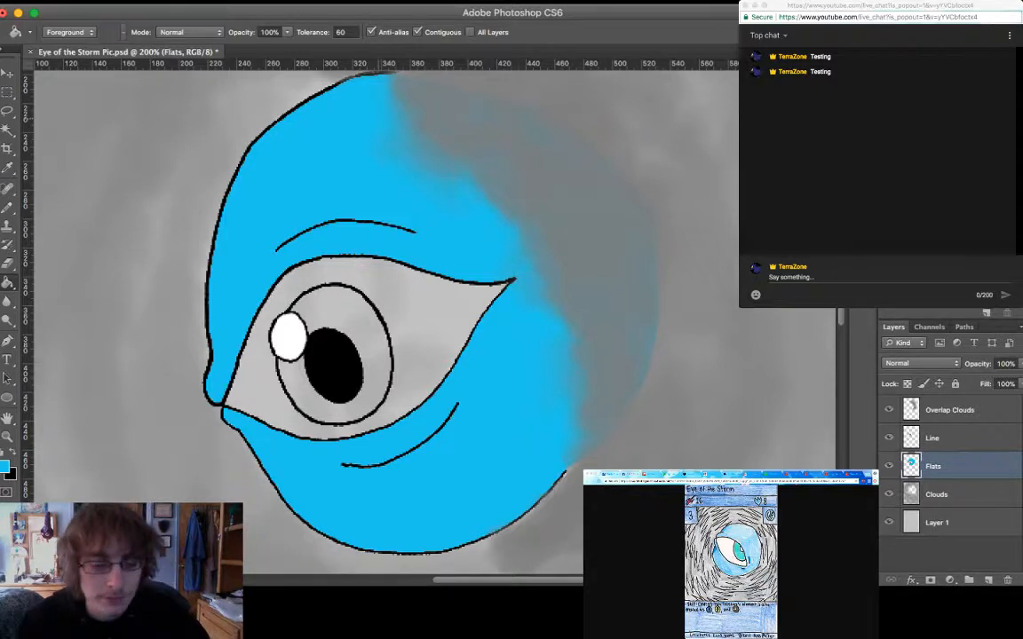
{"action": "key", "text": "super+z"}
Try filling the skin around the eye with a lighter, softer cyan blue, and undo the fill
{"action": "key", "text": "i"}
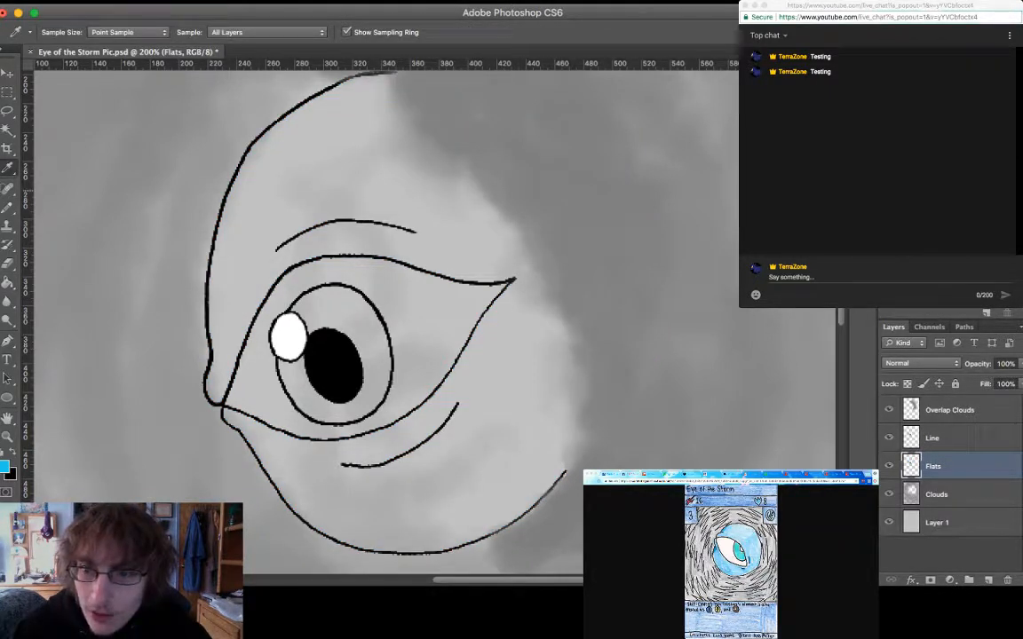
{"action": "key", "text": "g"}
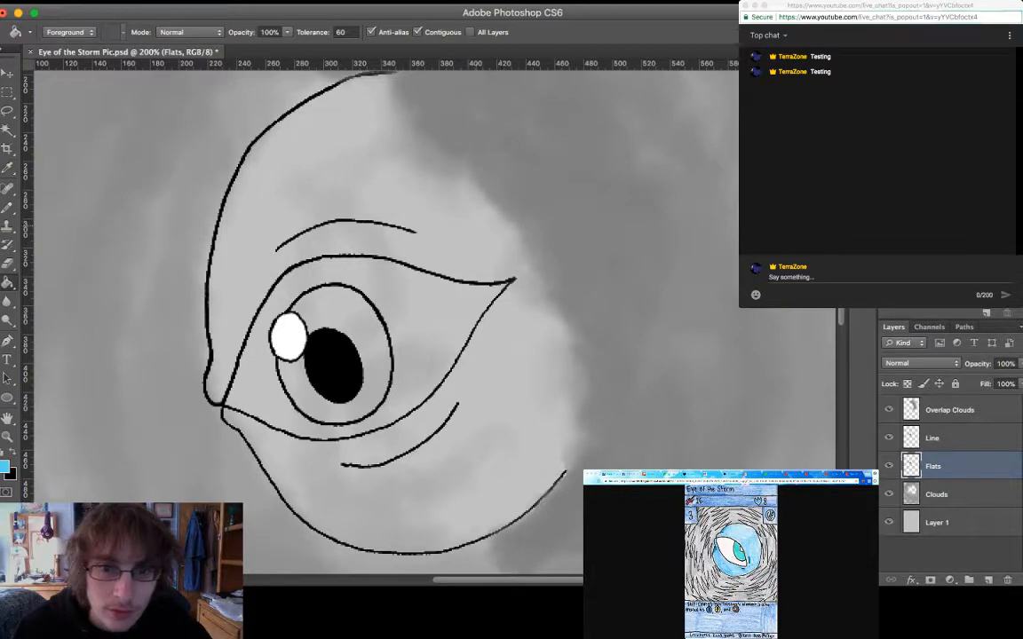
{"action": "left_click", "coordinate": [382, 195]}
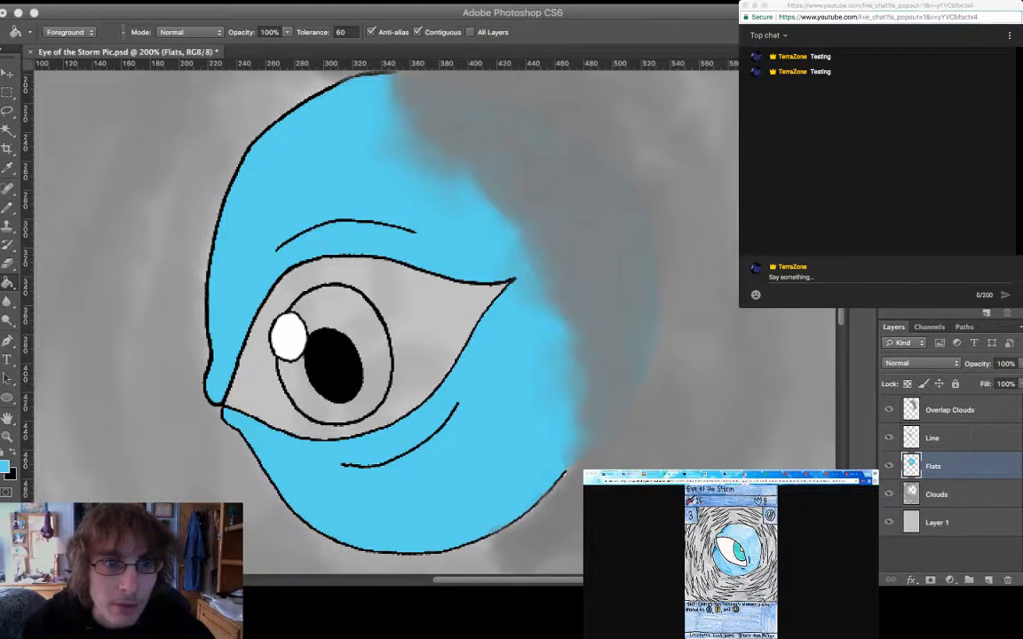
{"action": "key", "text": "super+z"}
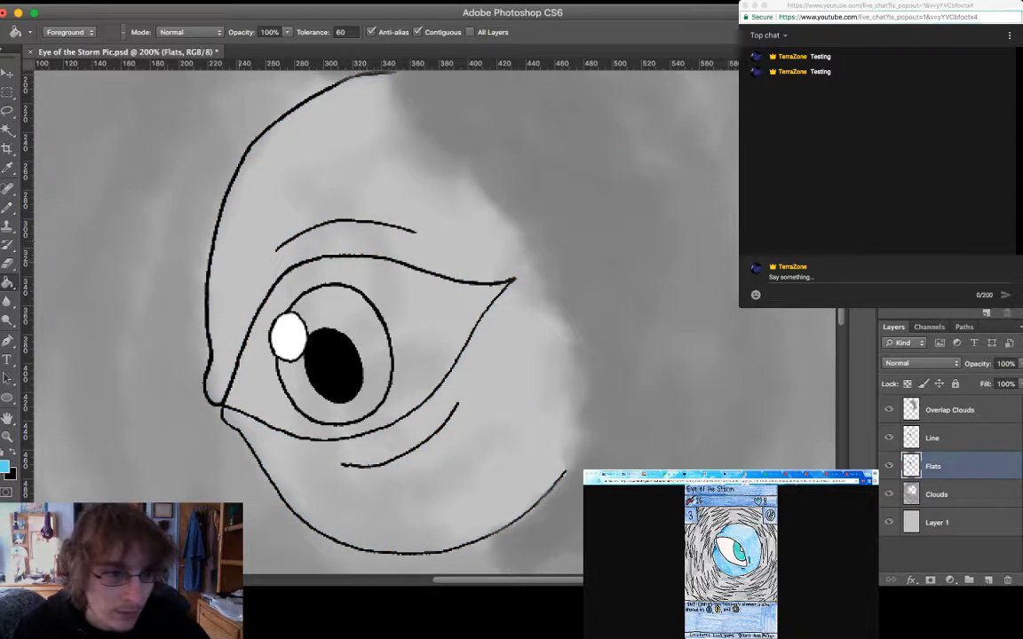
Choose a paler sky blue and fill the skin around the eye with it on the Flats layer using the Paint Bucket
{"action": "key", "text": "i"}
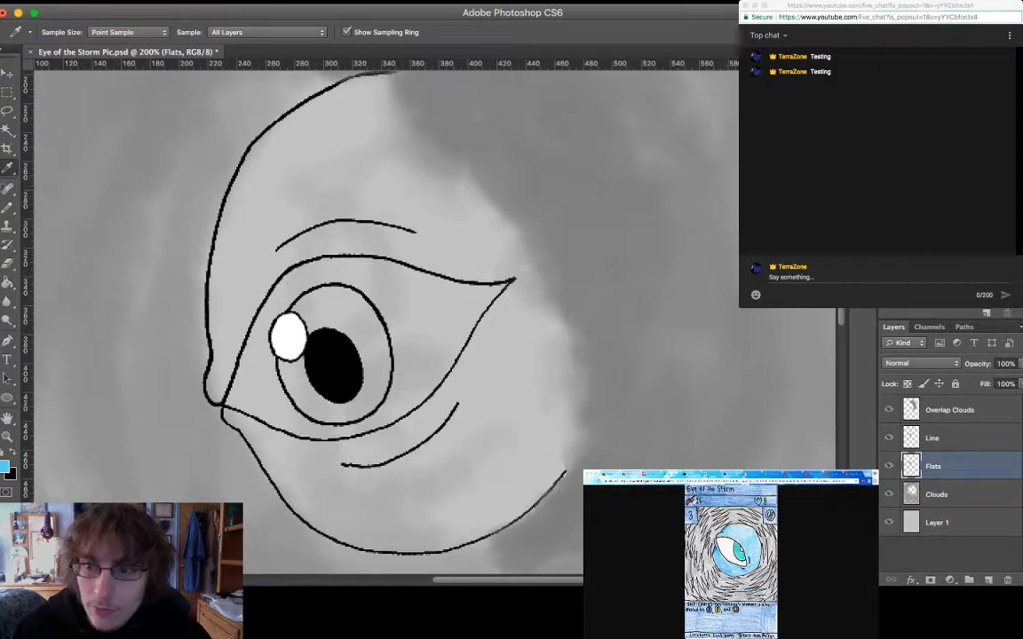
{"action": "key", "text": "g"}
{"action": "left_click", "coordinate": [420, 177]}
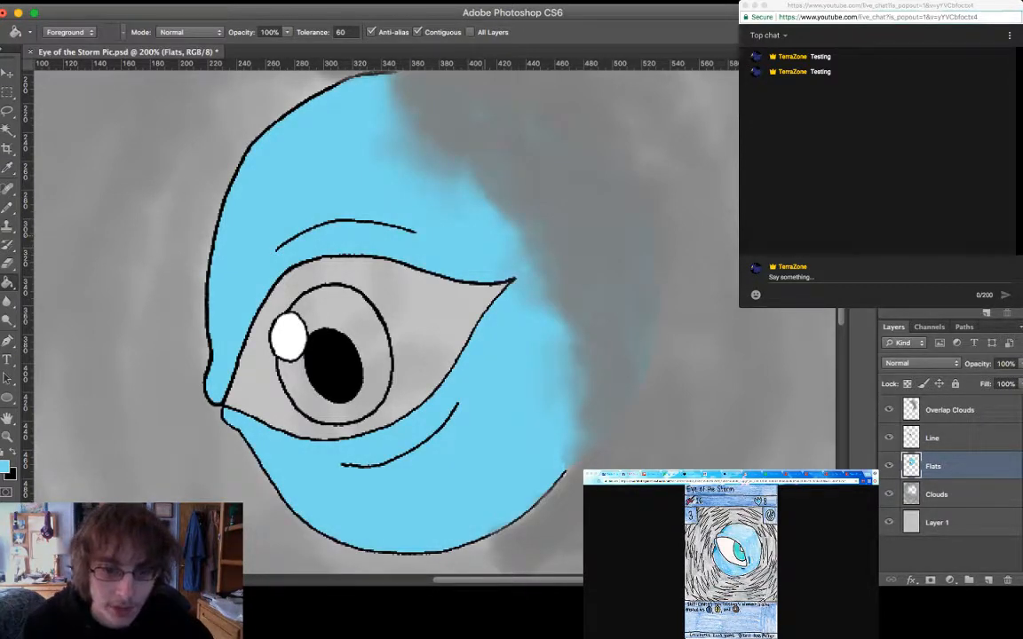
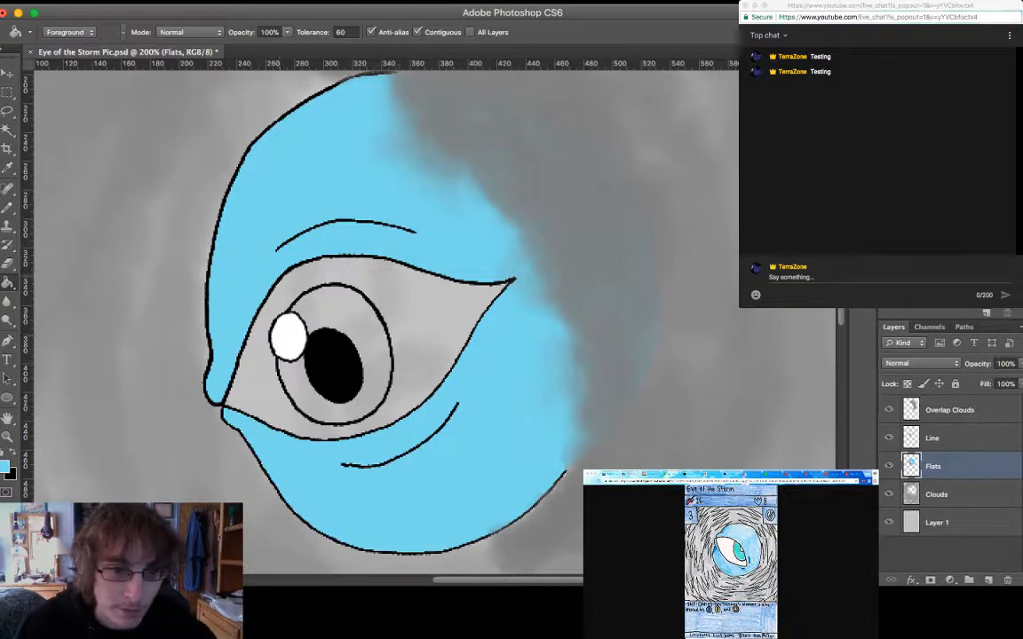
Fill the eyeball around the iris with off-white on the Flats layer, undoing the same fill on the round highlight
{"action": "key", "text": "i"}
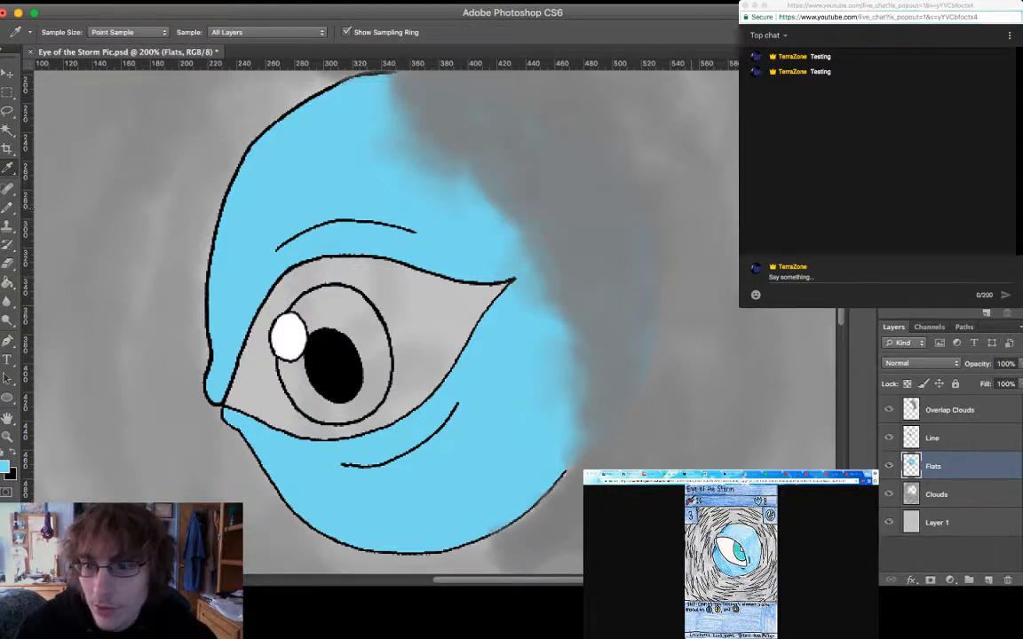
{"action": "key", "text": "g"}
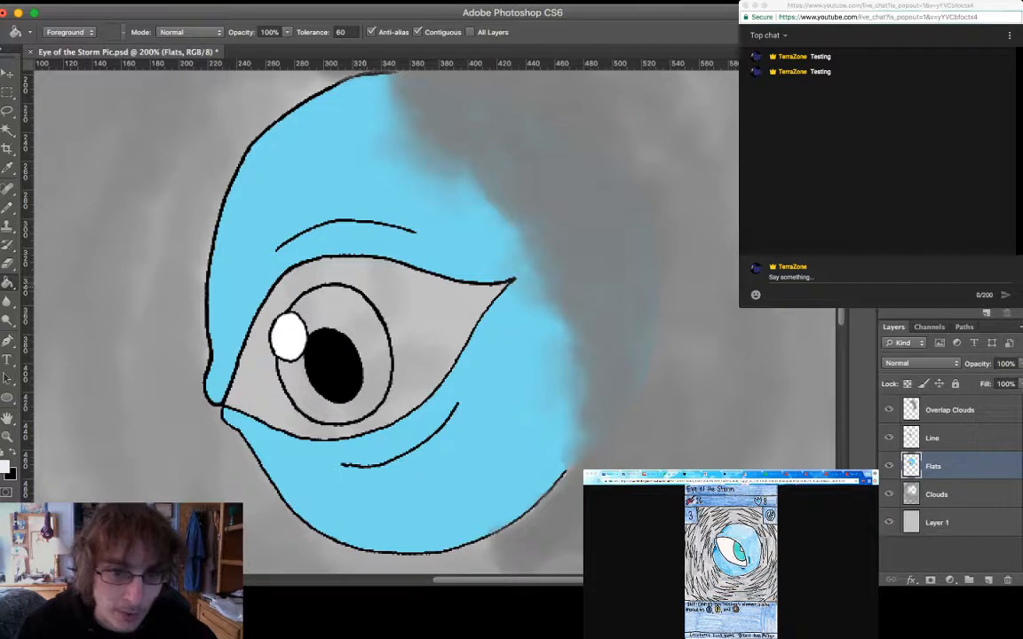
{"action": "left_click", "coordinate": [428, 313]}
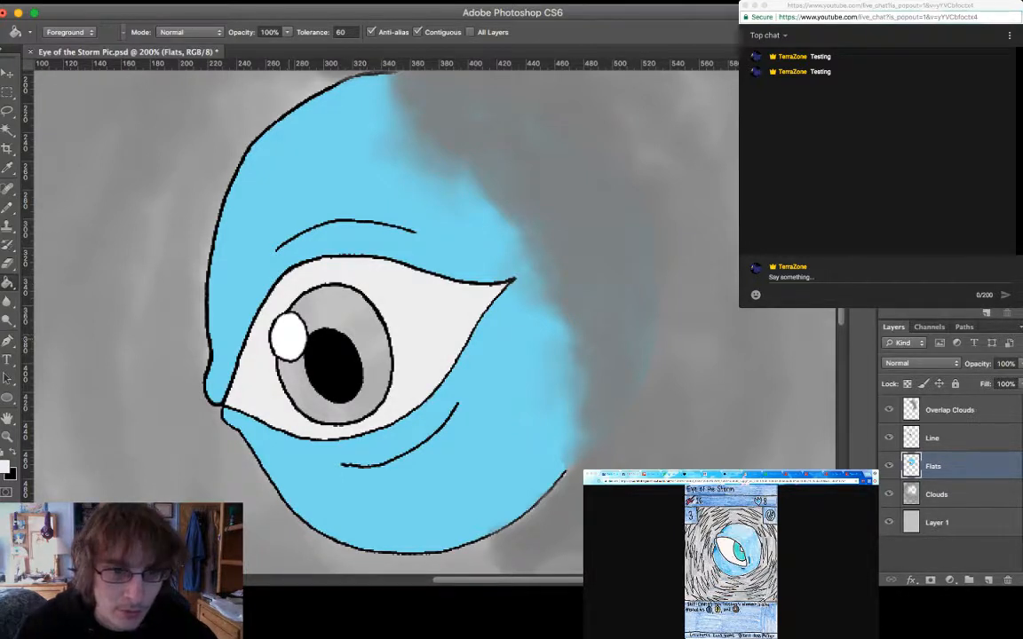
{"action": "left_click", "coordinate": [286, 333]}
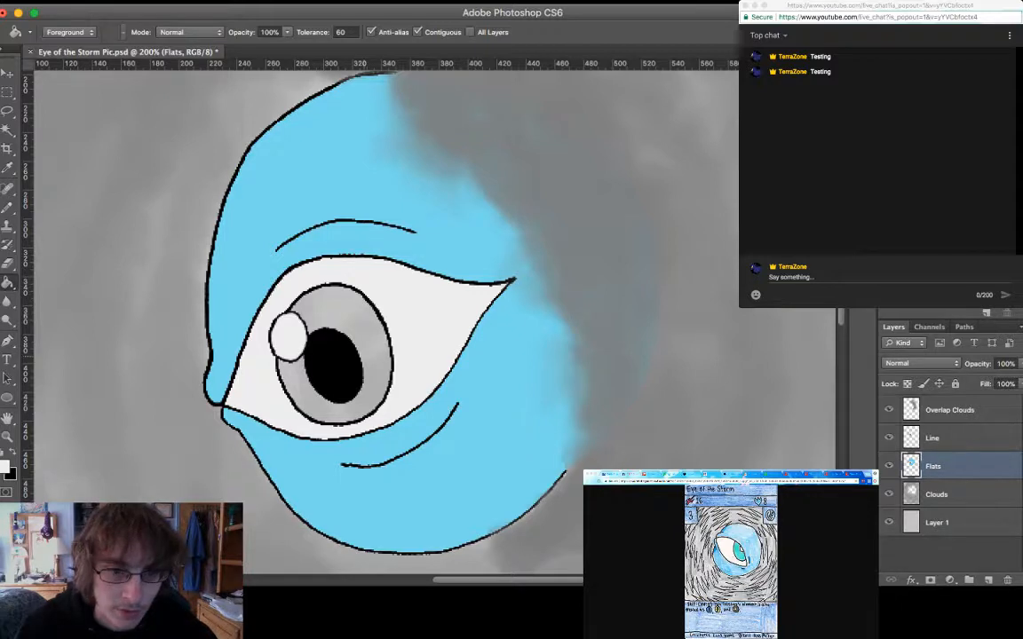
{"action": "left_click", "coordinate": [287, 334]}
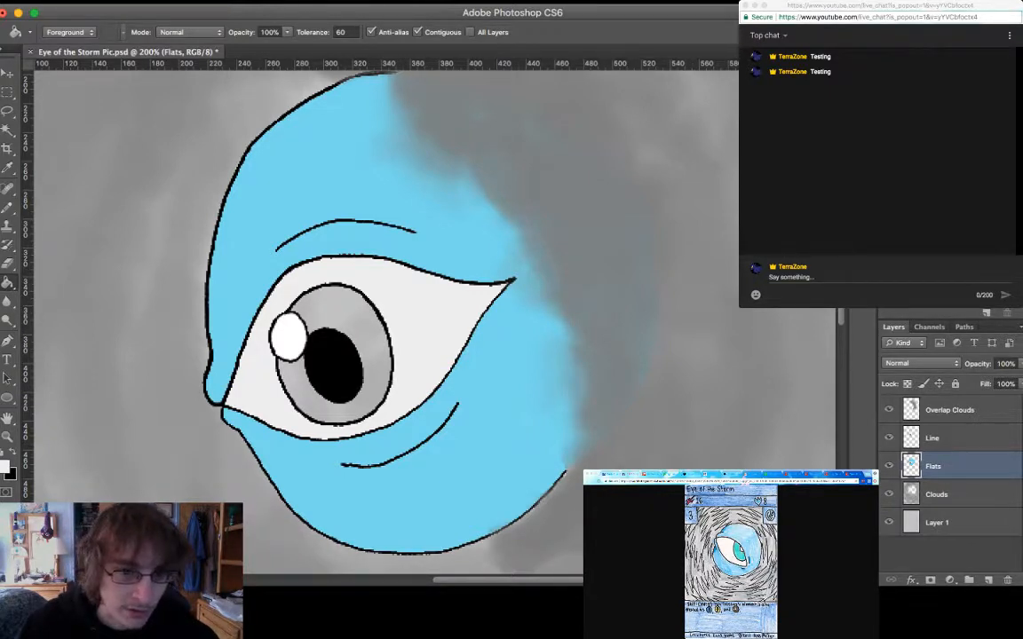
Choose a teal green and fill the iris with it on the Flats layer using the Paint Bucket
{"action": "key", "text": "i"}
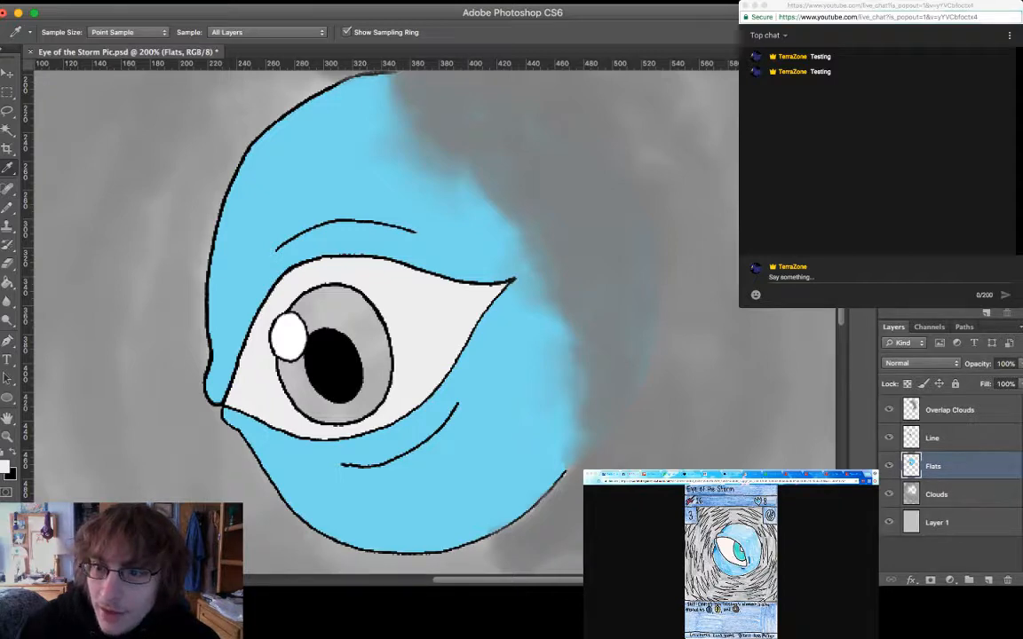
{"action": "key", "text": "g"}
{"action": "left_click", "coordinate": [377, 346]}
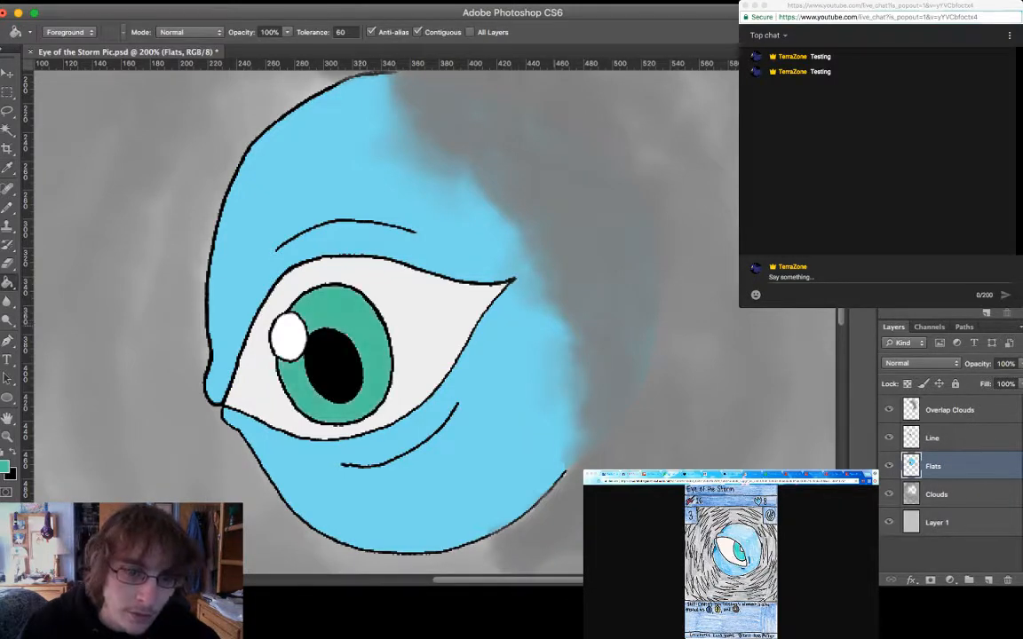
Examine the eye's flat colours against the storm clouds, both across the whole canvas and up close
{"action": "key", "text": "super+0"}
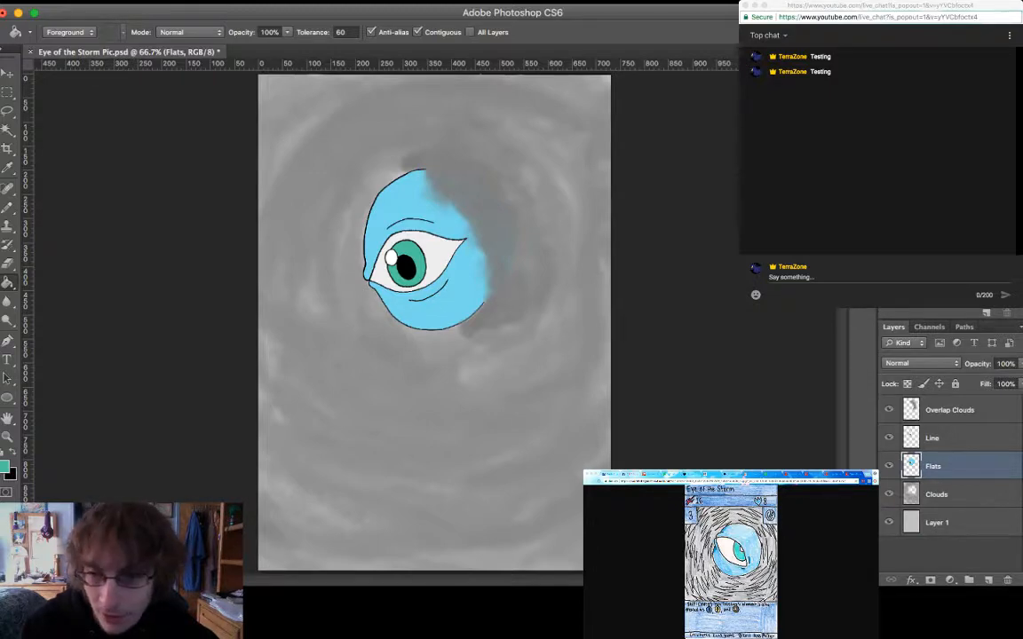
{"action": "key", "text": "super+plus"}
{"action": "key", "text": "super+plus"}
{"action": "key", "text": "super+plus"}
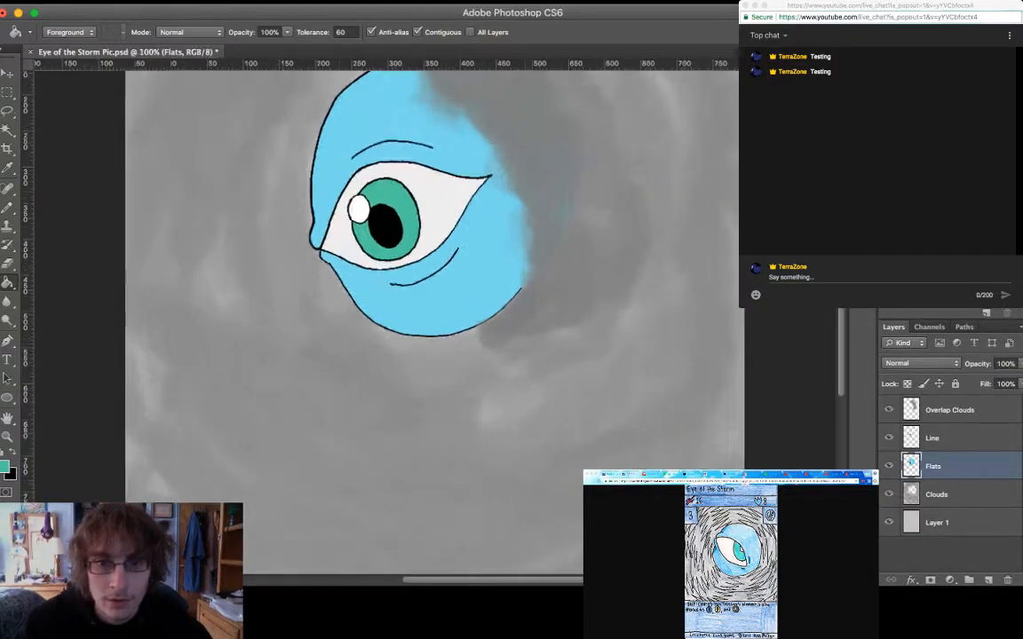
{"action": "scroll", "coordinate": [382, 284], "scroll_direction": "up", "scroll_amount": 10}
{"action": "scroll", "coordinate": [382, 284], "scroll_direction": "left", "scroll_amount": 3}
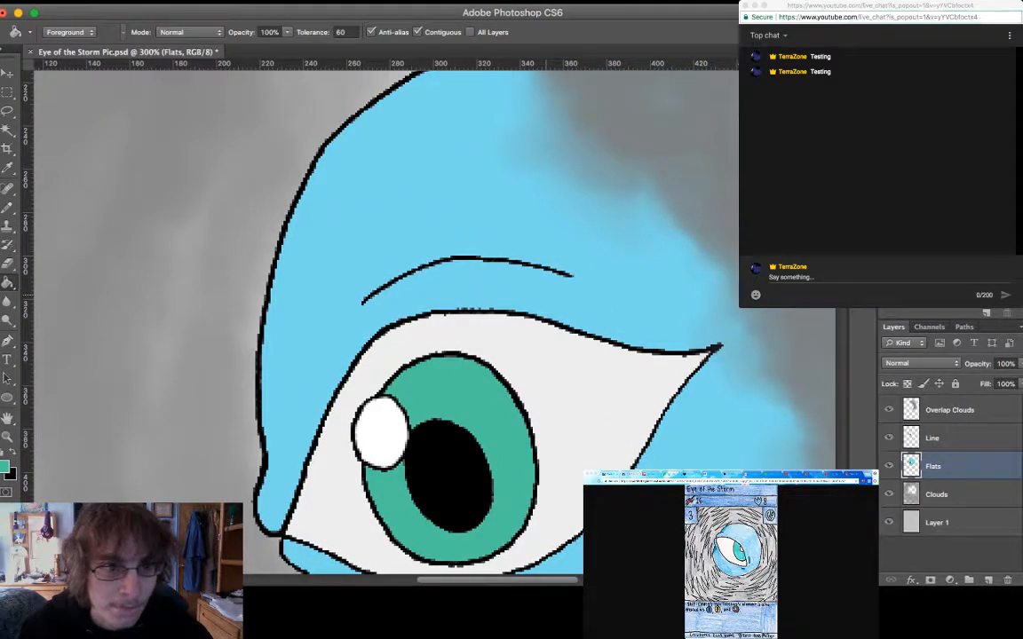
{"action": "key", "text": "super+minus"}
{"action": "key", "text": "super+minus"}
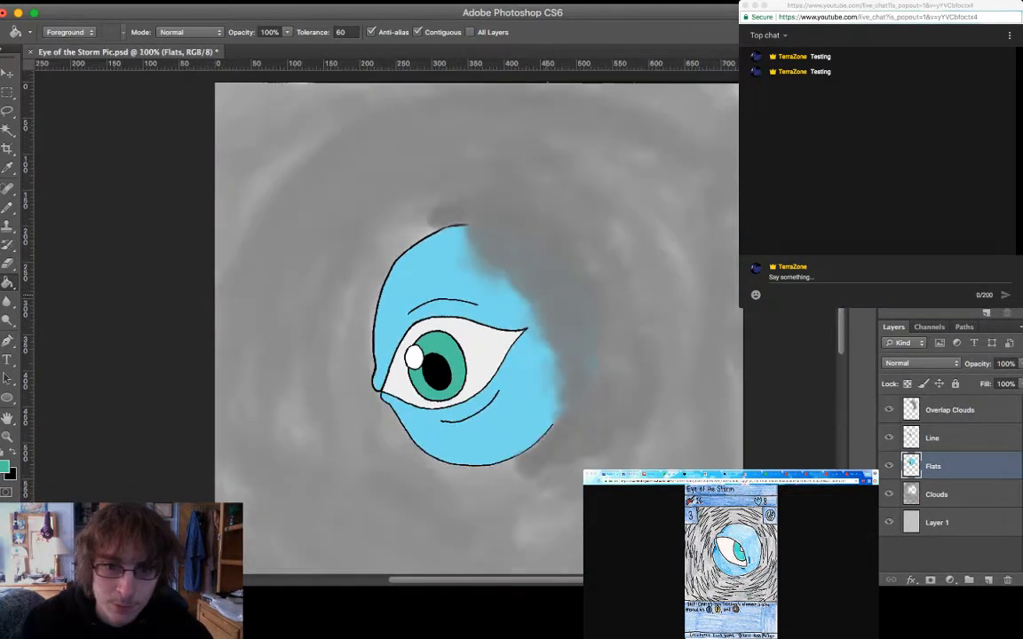
Add a new layer above Flats and name it Rendering
{"action": "key", "text": "super+equal"}
{"action": "key", "text": "super+equal"}
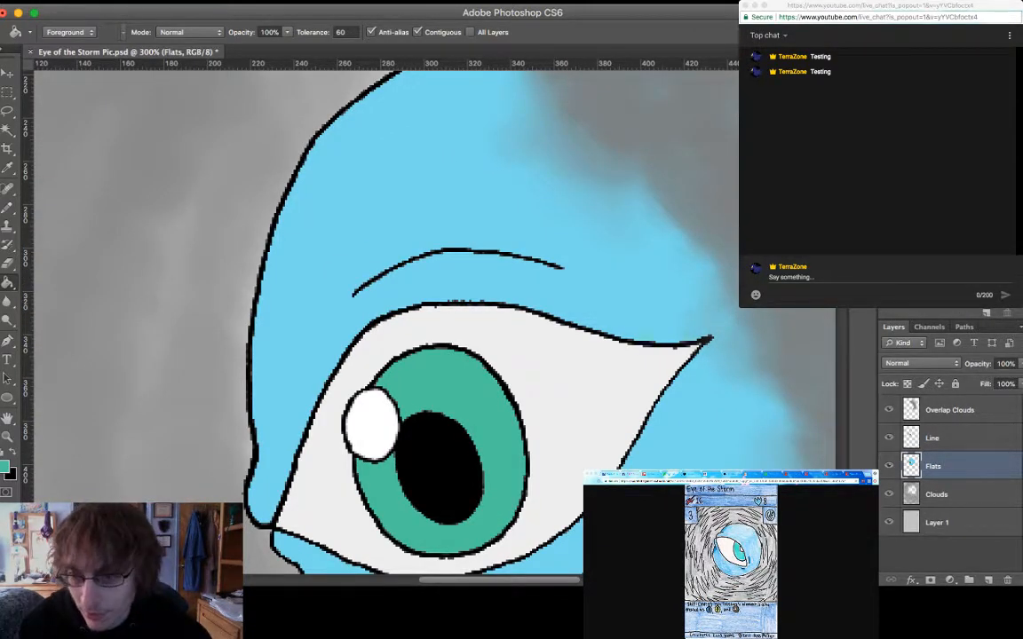
{"action": "key", "text": "super+shift+alt+n"}
{"action": "double_click", "coordinate": [938, 467]}
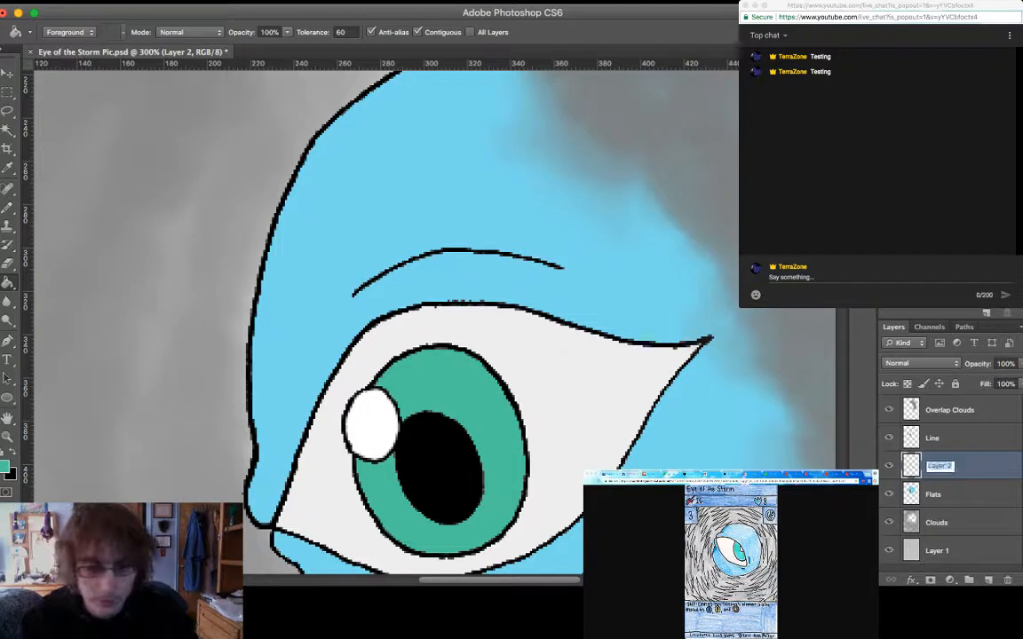
{"action": "type", "text": "Rendering"}
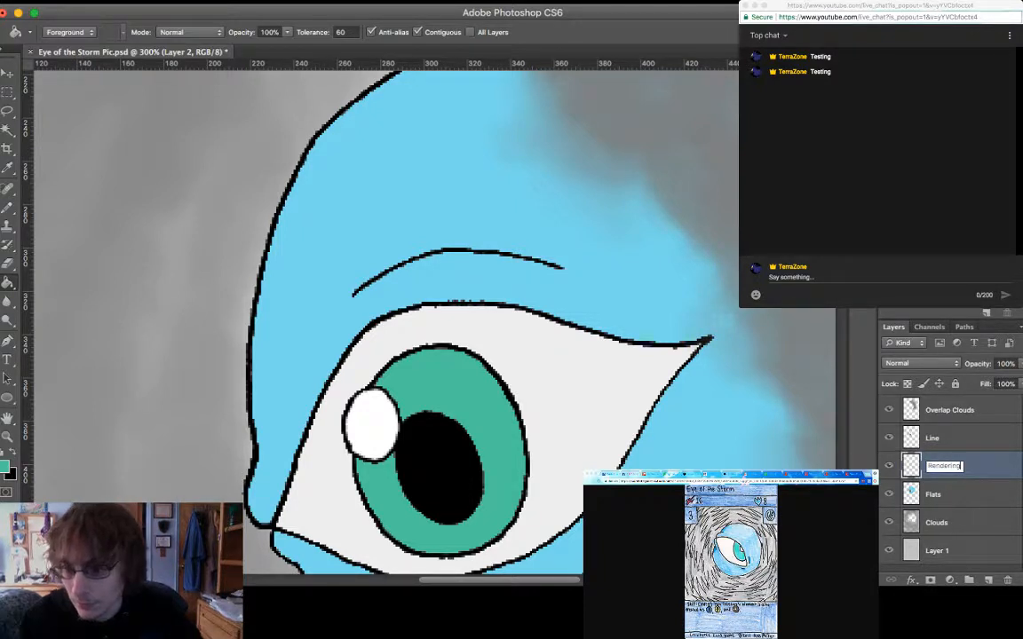
{"action": "key", "text": "Return"}
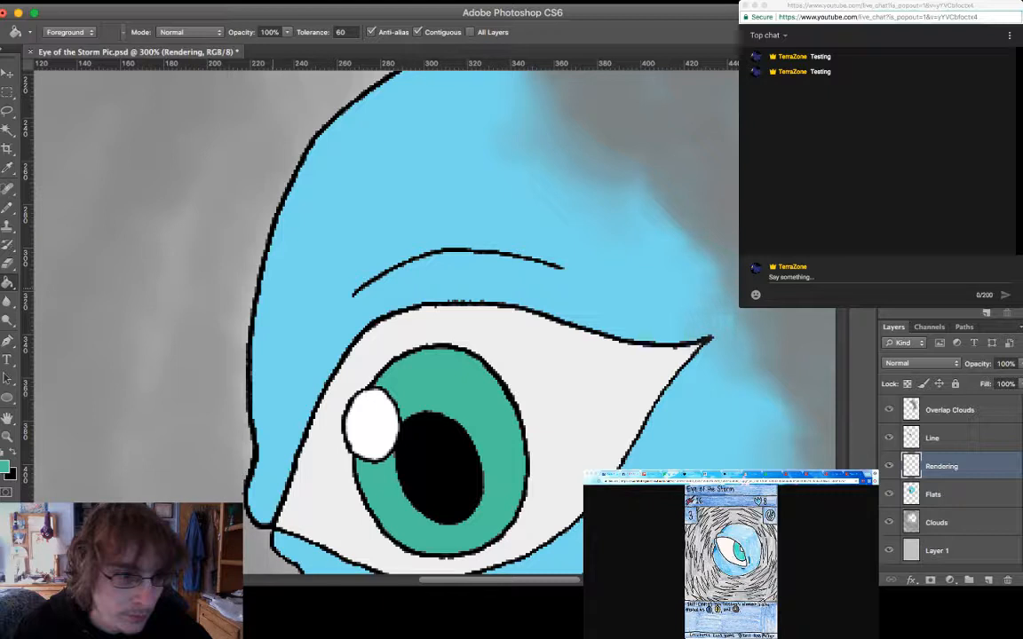
Choose a darker blue based on the skin colour and pencil a curved shadow edge past the eye's outer corner, from upper to lower outline
{"action": "key", "text": "i"}
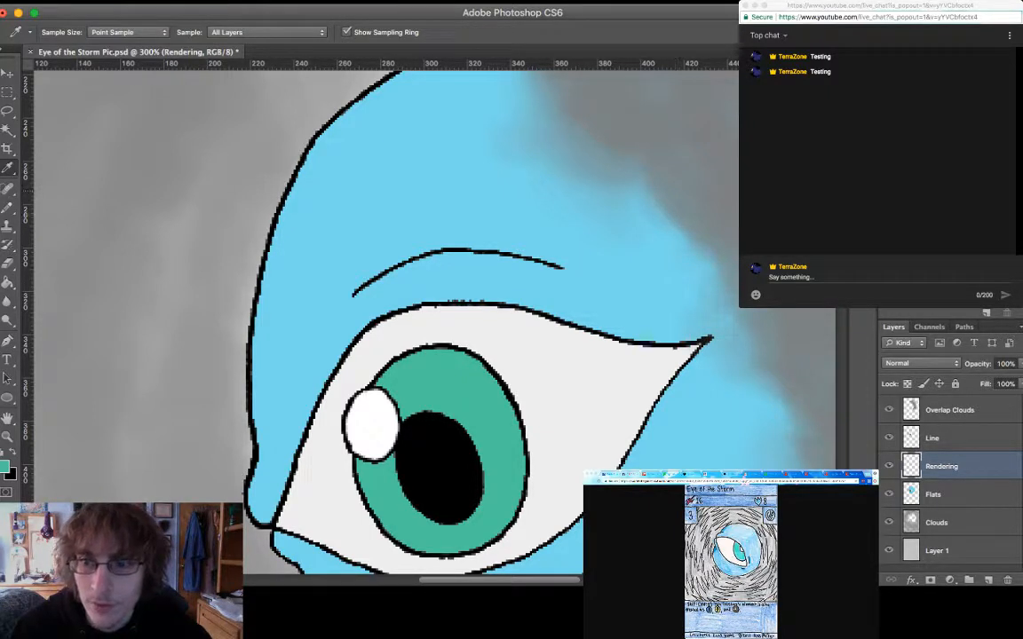
{"action": "left_click", "coordinate": [426, 182]}
{"action": "key", "text": "g"}
{"action": "key", "text": "b"}
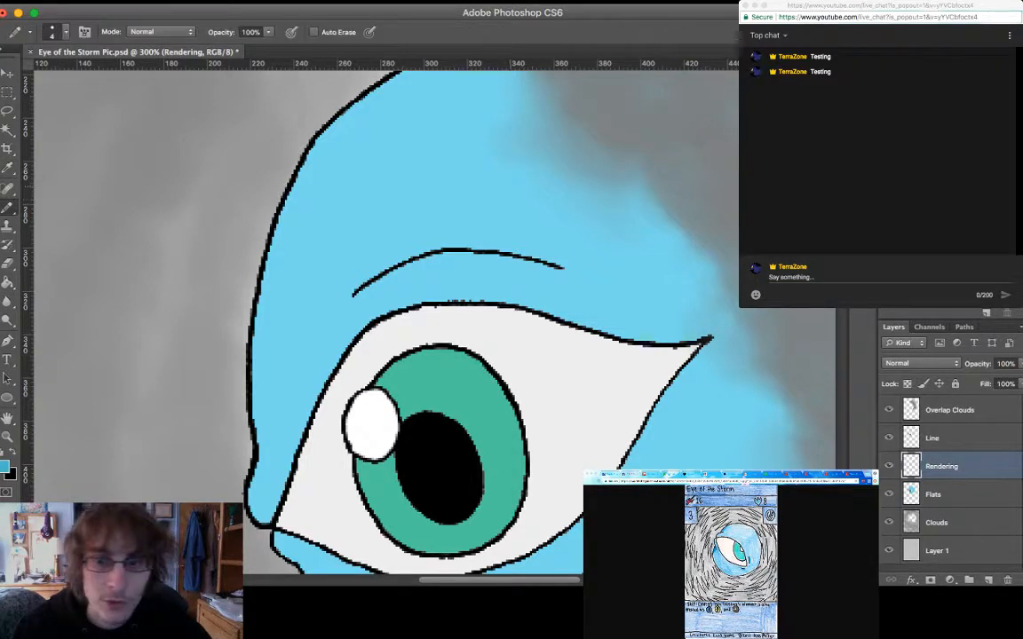
{"action": "left_click_drag", "start_coordinate": [426, 192], "coordinate": [396, 205]}
{"action": "scroll", "coordinate": [417, 310], "scroll_direction": "up", "scroll_amount": 3}
{"action": "scroll", "coordinate": [418, 310], "scroll_direction": "right", "scroll_amount": 4}
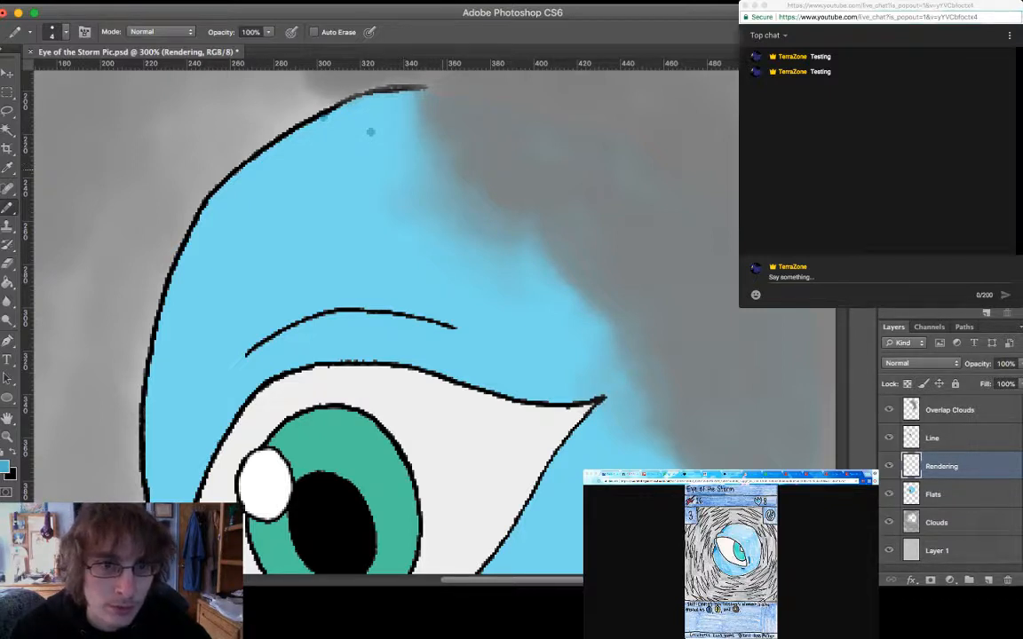
{"action": "scroll", "coordinate": [373, 132], "scroll_direction": "left", "scroll_amount": 2}
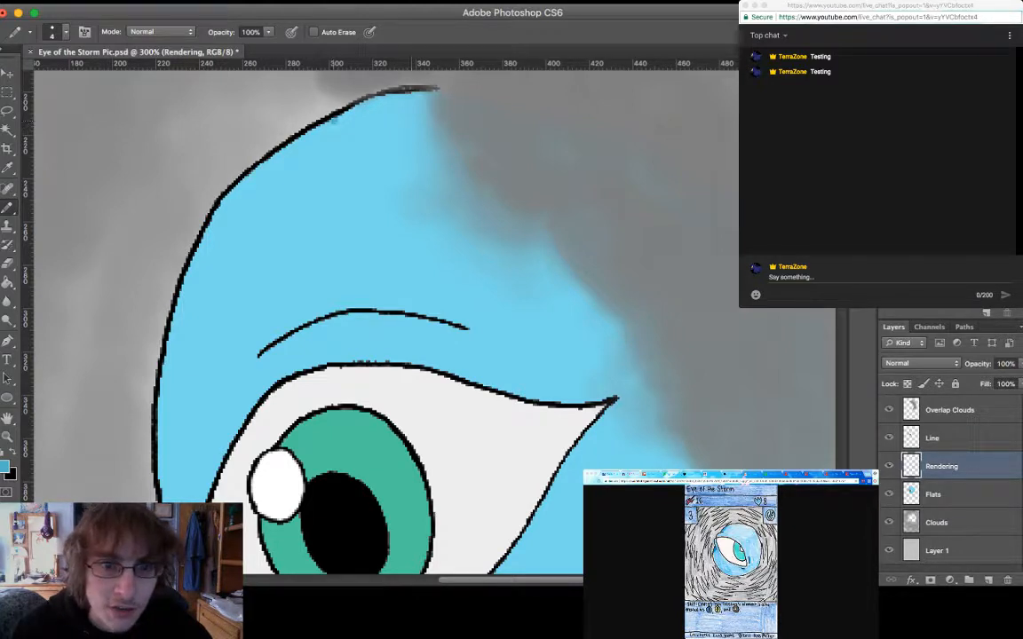
{"action": "mouse_move", "coordinate": [331, 119]}
{"action": "left_mouse_down"}
{"action": "mouse_move", "coordinate": [462, 168]}
{"action": "mouse_move", "coordinate": [506, 233]}
{"action": "mouse_move", "coordinate": [604, 324]}
{"action": "mouse_move", "coordinate": [624, 383]}
{"action": "left_mouse_up"}
{"action": "scroll", "coordinate": [625, 384], "scroll_direction": "down", "scroll_amount": 5}
{"action": "scroll", "coordinate": [625, 383], "scroll_direction": "right", "scroll_amount": 2}
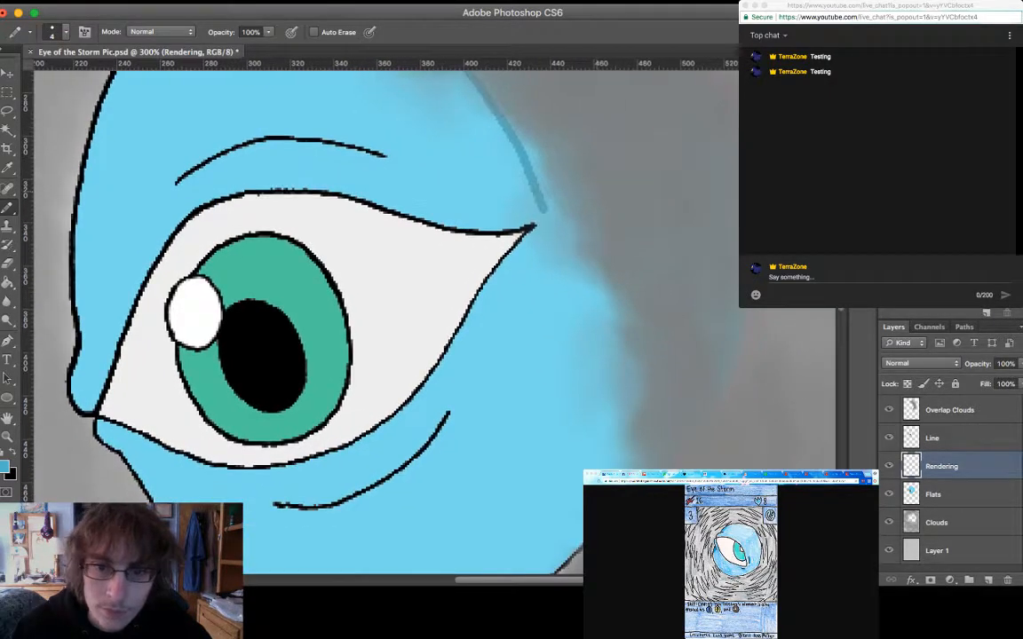
{"action": "mouse_move", "coordinate": [543, 211]}
{"action": "left_mouse_down"}
{"action": "mouse_move", "coordinate": [570, 442]}
{"action": "mouse_move", "coordinate": [560, 566]}
{"action": "left_mouse_up"}
{"action": "scroll", "coordinate": [561, 551], "scroll_direction": "down", "scroll_amount": 1}
{"action": "scroll", "coordinate": [381, 311], "scroll_direction": "down", "scroll_amount": 5}
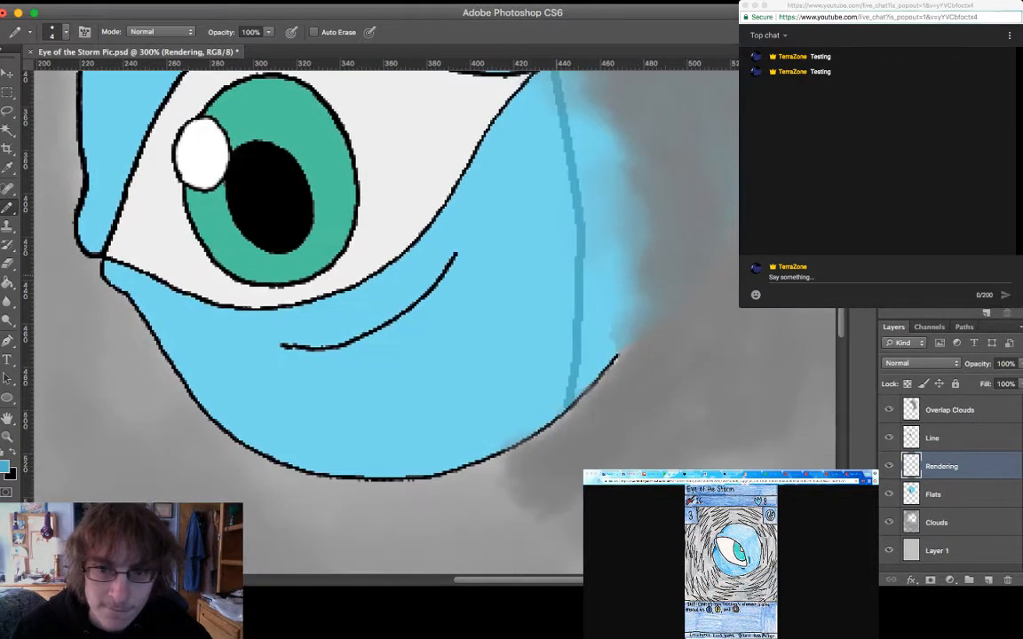
Close the shadow outline beneath the overlapping clouds and fill the enclosed outer skin area with the darker blue using the Paint Bucket
{"action": "scroll", "coordinate": [382, 310], "scroll_direction": "up", "scroll_amount": 6}
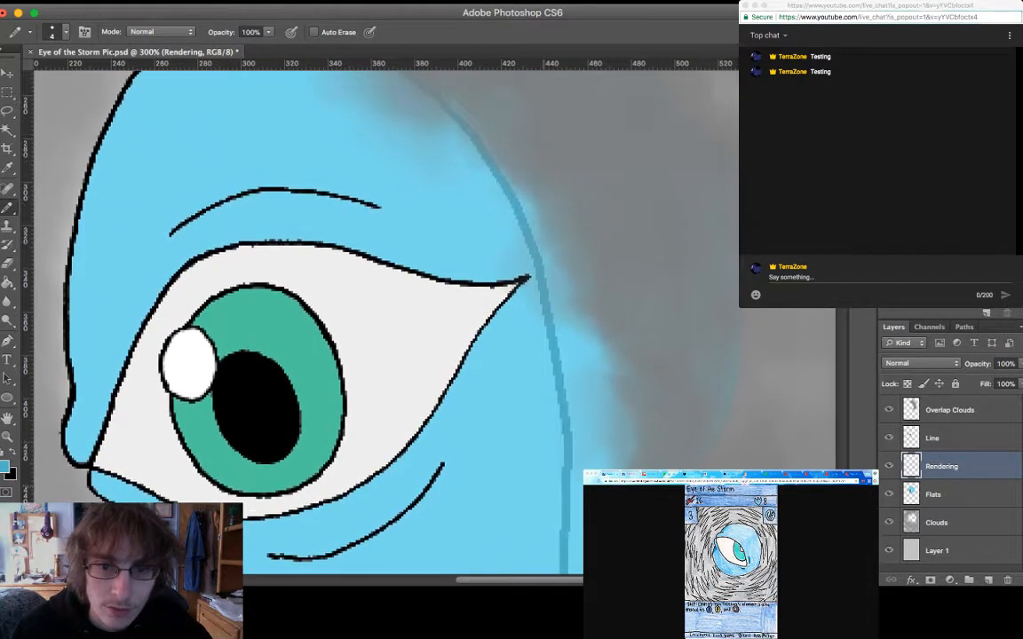
{"action": "scroll", "coordinate": [382, 310], "scroll_direction": "up", "scroll_amount": 2}
{"action": "scroll", "coordinate": [382, 311], "scroll_direction": "up", "scroll_amount": 2}
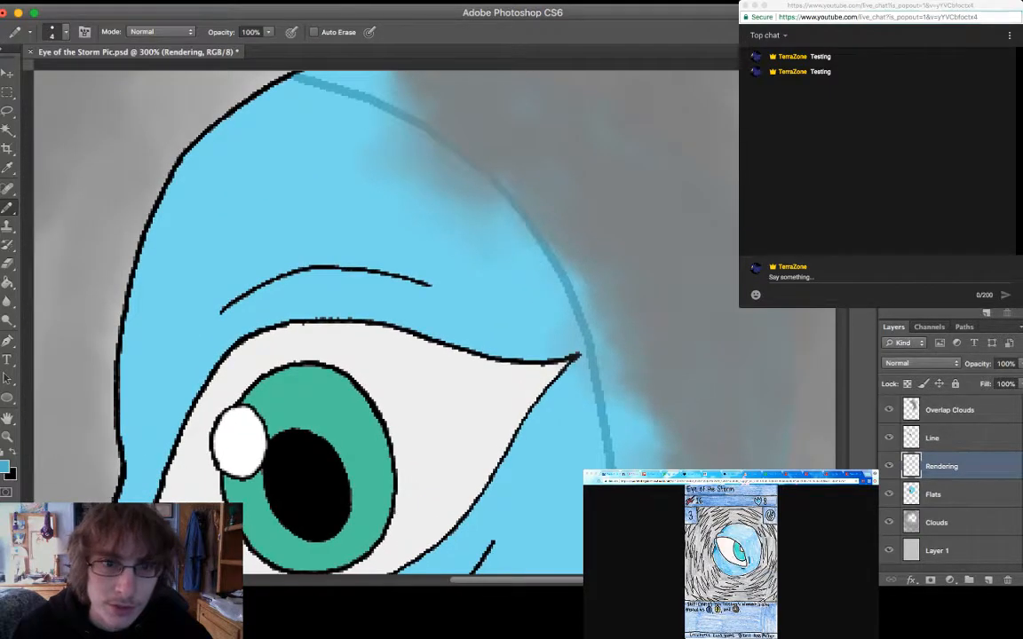
{"action": "scroll", "coordinate": [412, 183], "scroll_direction": "up", "scroll_amount": 2}
{"action": "scroll", "coordinate": [382, 311], "scroll_direction": "up", "scroll_amount": 2}
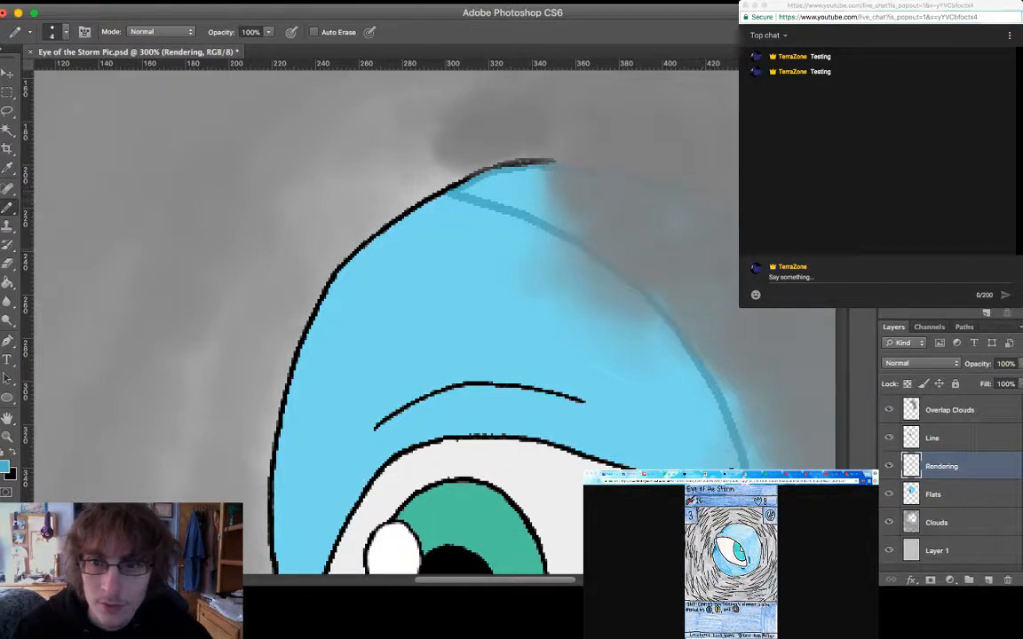
{"action": "scroll", "coordinate": [399, 311], "scroll_direction": "down", "scroll_amount": 2}
{"action": "scroll", "coordinate": [400, 311], "scroll_direction": "right", "scroll_amount": 2}
{"action": "scroll", "coordinate": [382, 311], "scroll_direction": "down", "scroll_amount": 2}
{"action": "scroll", "coordinate": [381, 310], "scroll_direction": "right", "scroll_amount": 3}
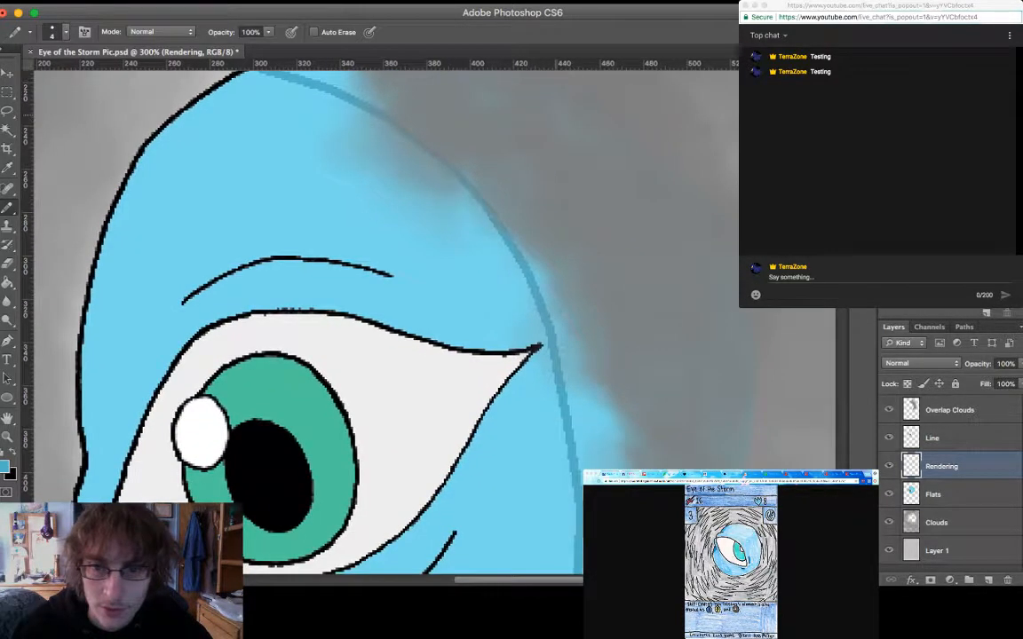
{"action": "scroll", "coordinate": [382, 311], "scroll_direction": "down", "scroll_amount": 4}
{"action": "scroll", "coordinate": [381, 311], "scroll_direction": "right", "scroll_amount": 1}
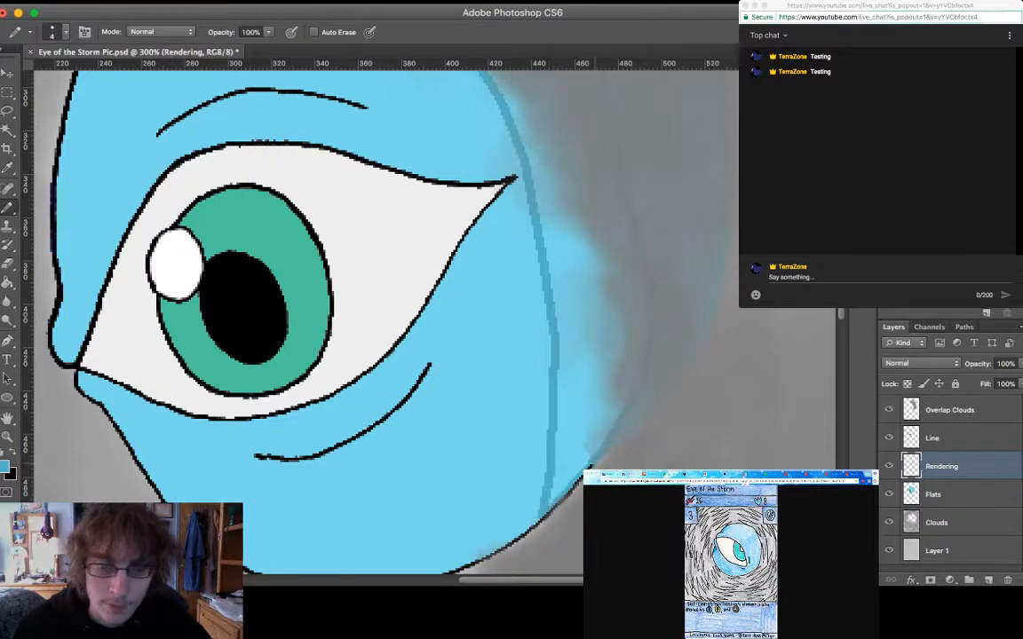
{"action": "scroll", "coordinate": [398, 320], "scroll_direction": "up", "scroll_amount": 2}
{"action": "key", "text": "g"}
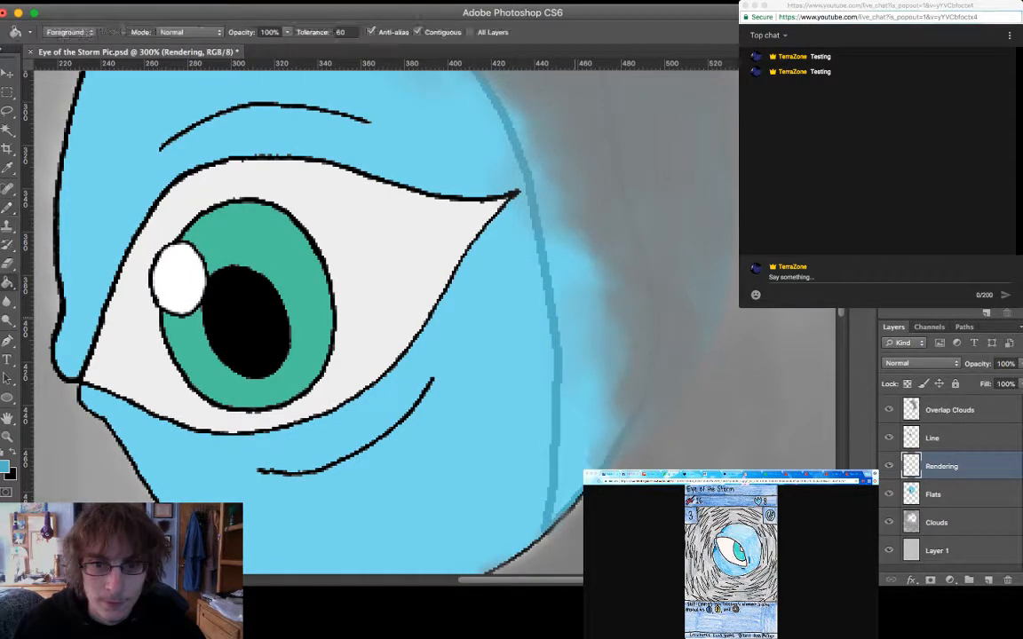
{"action": "left_click", "coordinate": [578, 328]}
{"action": "scroll", "coordinate": [435, 320], "scroll_direction": "up", "scroll_amount": 3}
{"action": "scroll", "coordinate": [435, 320], "scroll_direction": "left", "scroll_amount": 2}
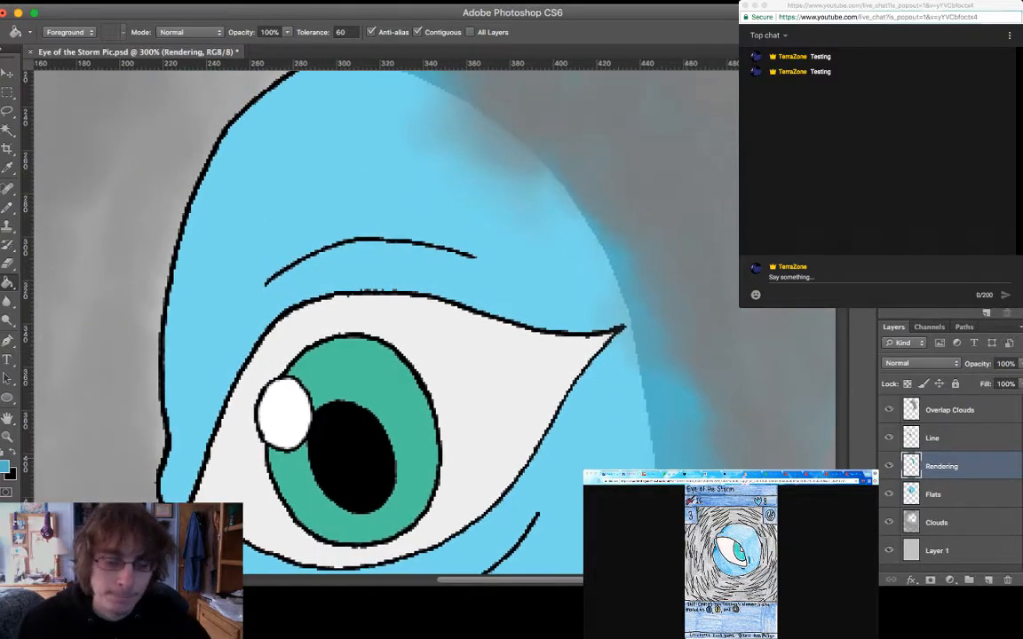
{"action": "key", "text": "super+minus"}
{"action": "key", "text": "super+minus"}
{"action": "key", "text": "super+minus"}
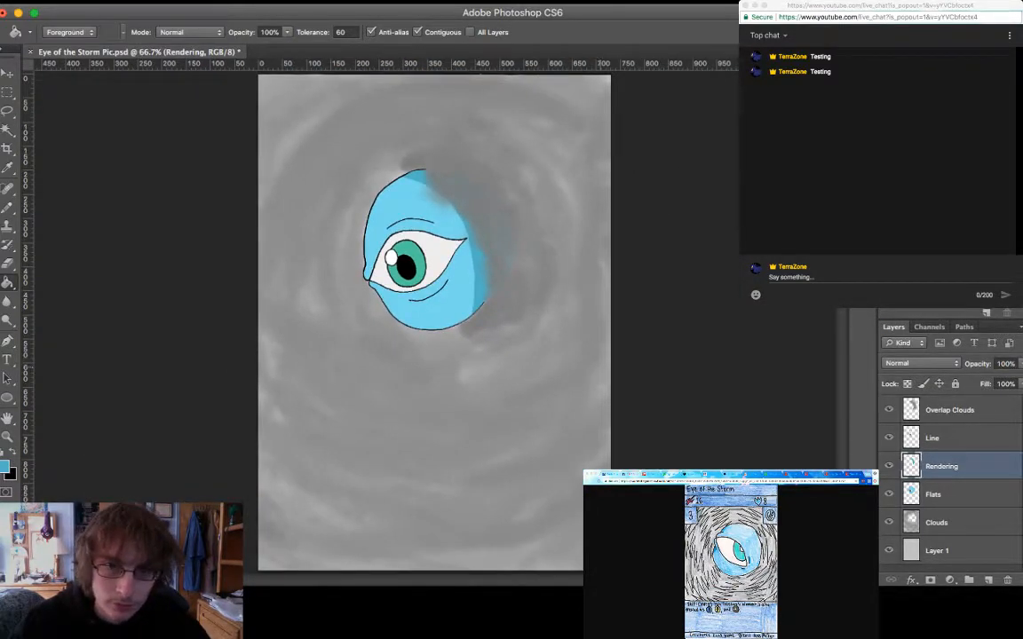
Widen the upper part of the skin shadow with a second pencilled curve and fill the gap between the edges with the darker blue
{"action": "key", "text": "super+plus"}
{"action": "key", "text": "super+plus"}
{"action": "key", "text": "super+plus"}
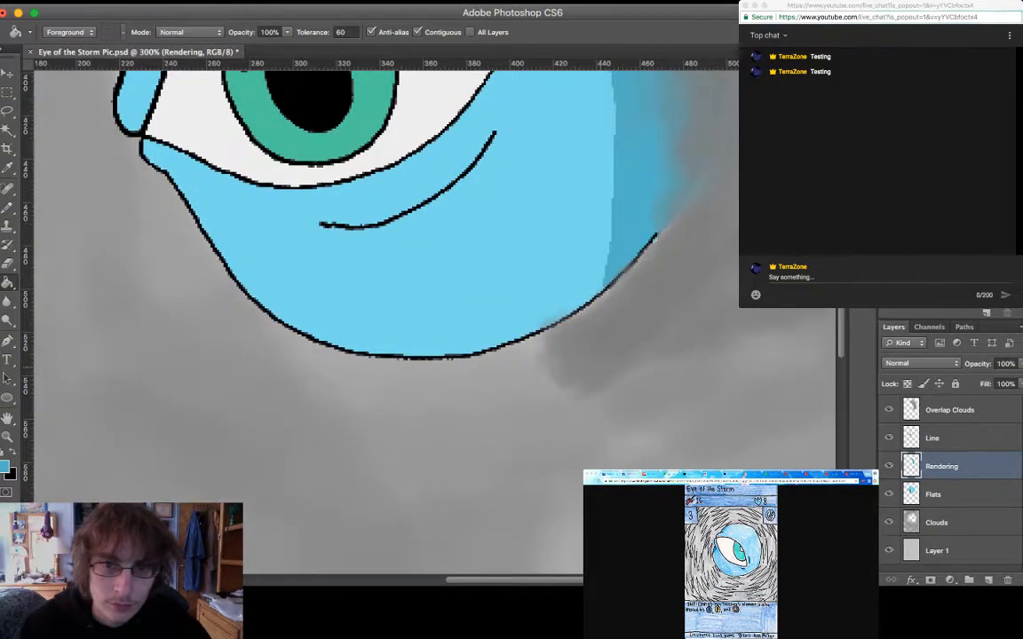
{"action": "scroll", "coordinate": [435, 320], "scroll_direction": "up", "scroll_amount": 10}
{"action": "scroll", "coordinate": [435, 320], "scroll_direction": "left", "scroll_amount": 1}
{"action": "scroll", "coordinate": [435, 320], "scroll_direction": "up", "scroll_amount": 3}
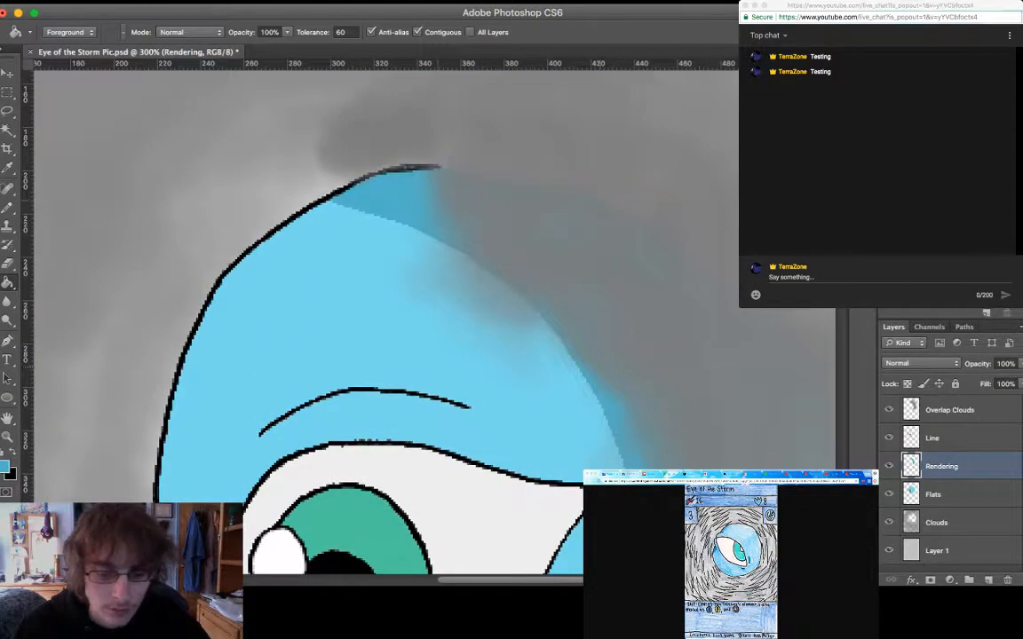
{"action": "key", "text": "b"}
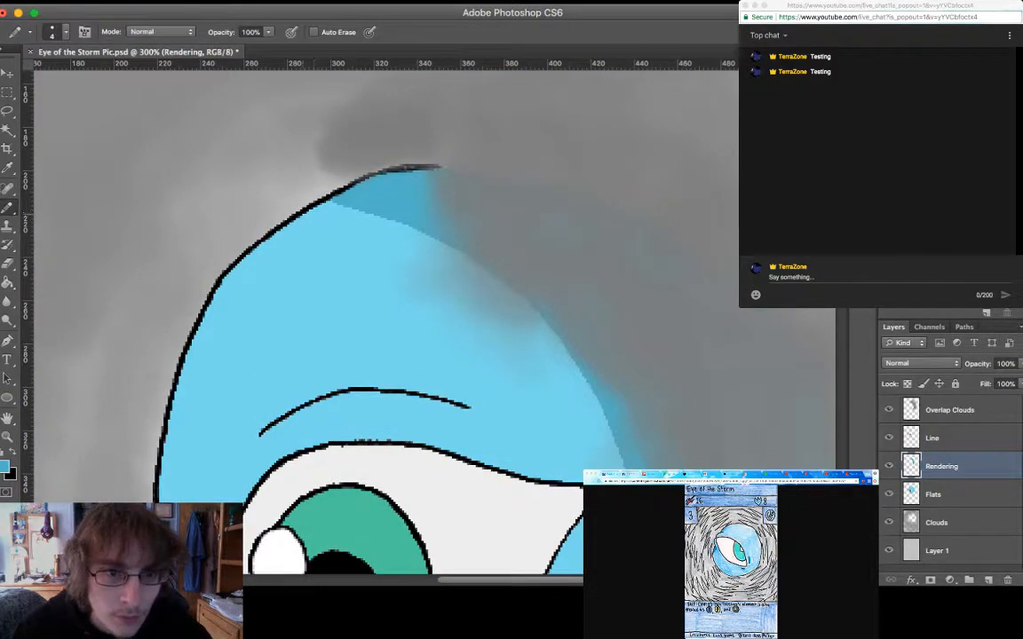
{"action": "mouse_move", "coordinate": [301, 215]}
{"action": "left_mouse_down"}
{"action": "mouse_move", "coordinate": [410, 235]}
{"action": "mouse_move", "coordinate": [467, 267]}
{"action": "mouse_move", "coordinate": [533, 349]}
{"action": "mouse_move", "coordinate": [562, 422]}
{"action": "left_mouse_up"}
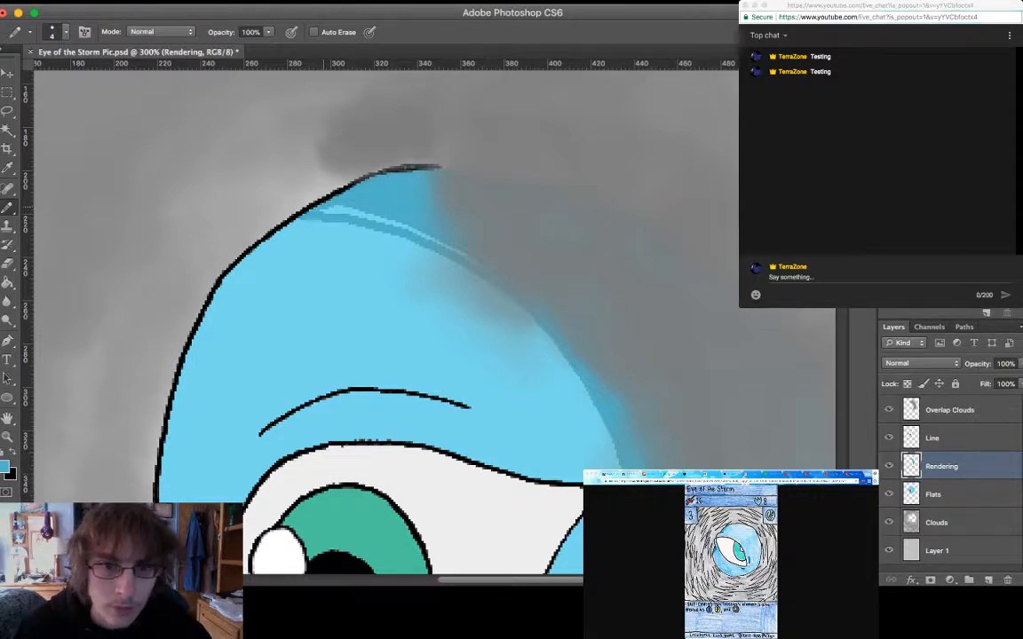
{"action": "scroll", "coordinate": [372, 284], "scroll_direction": "left", "scroll_amount": 1}
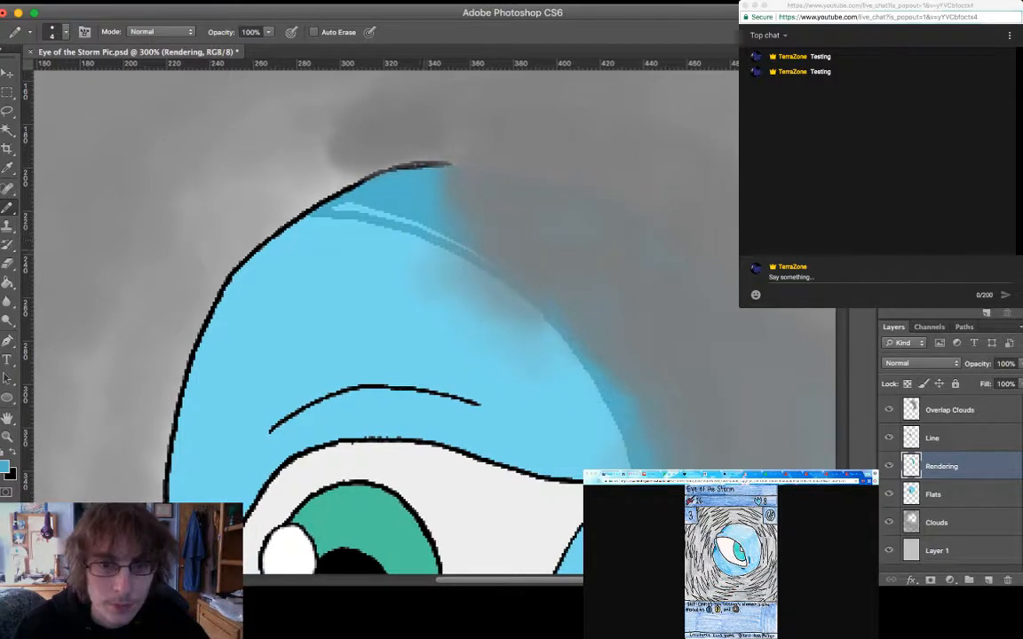
{"action": "key", "text": "g"}
{"action": "left_click", "coordinate": [364, 213]}
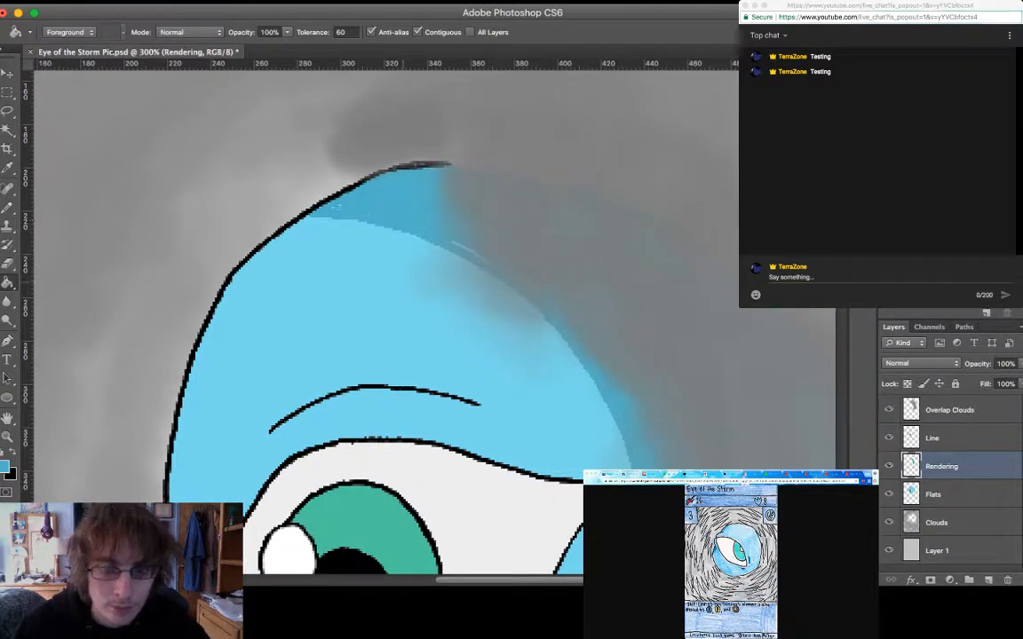
{"action": "key", "text": "b"}
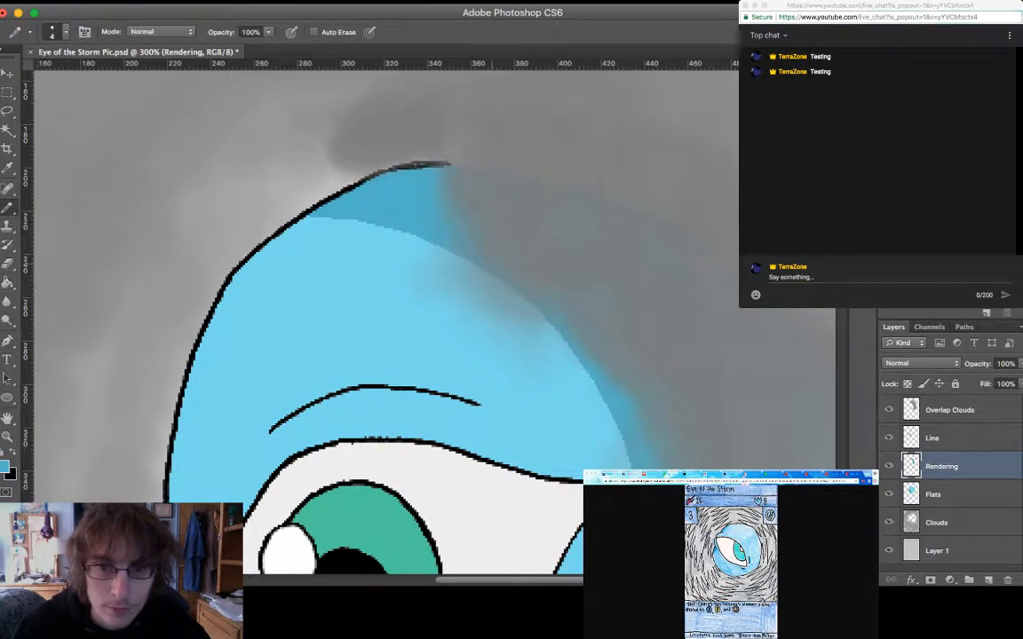
Widen the lower part of the skin shadow with a pencilled curve from the eye's outer corner to the bottom outline, filling it darker blue
{"action": "scroll", "coordinate": [382, 311], "scroll_direction": "down", "scroll_amount": 5}
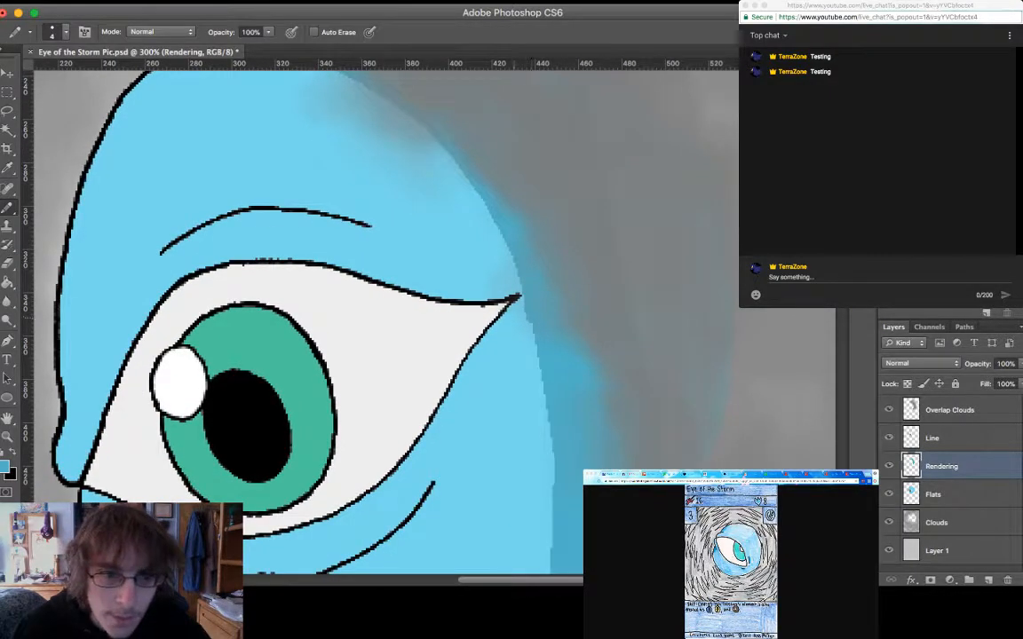
{"action": "scroll", "coordinate": [381, 311], "scroll_direction": "down", "scroll_amount": 3}
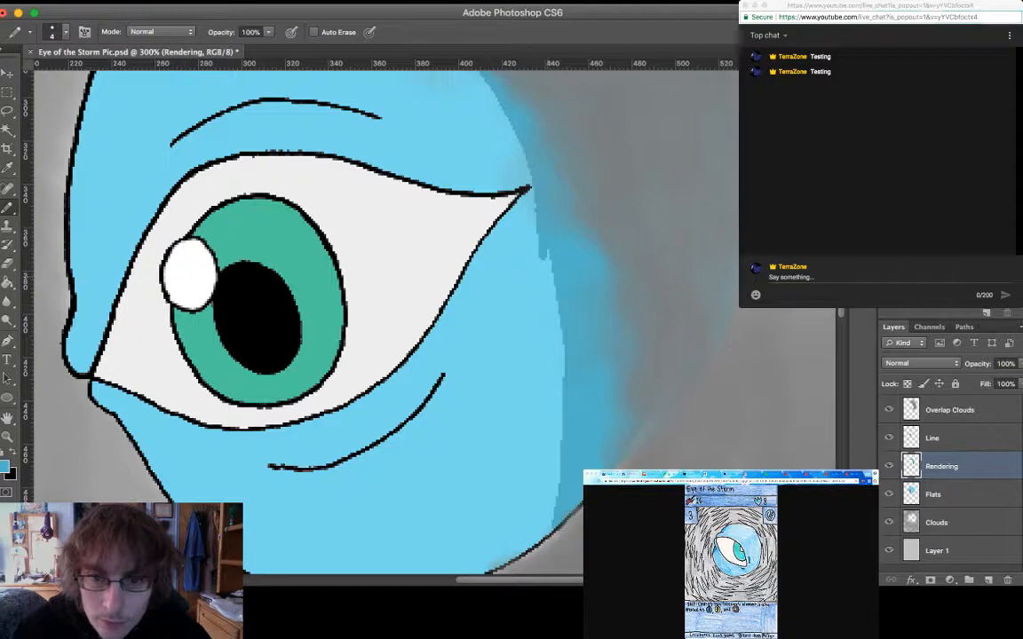
{"action": "left_click_drag", "start_coordinate": [544, 268], "coordinate": [538, 371]}
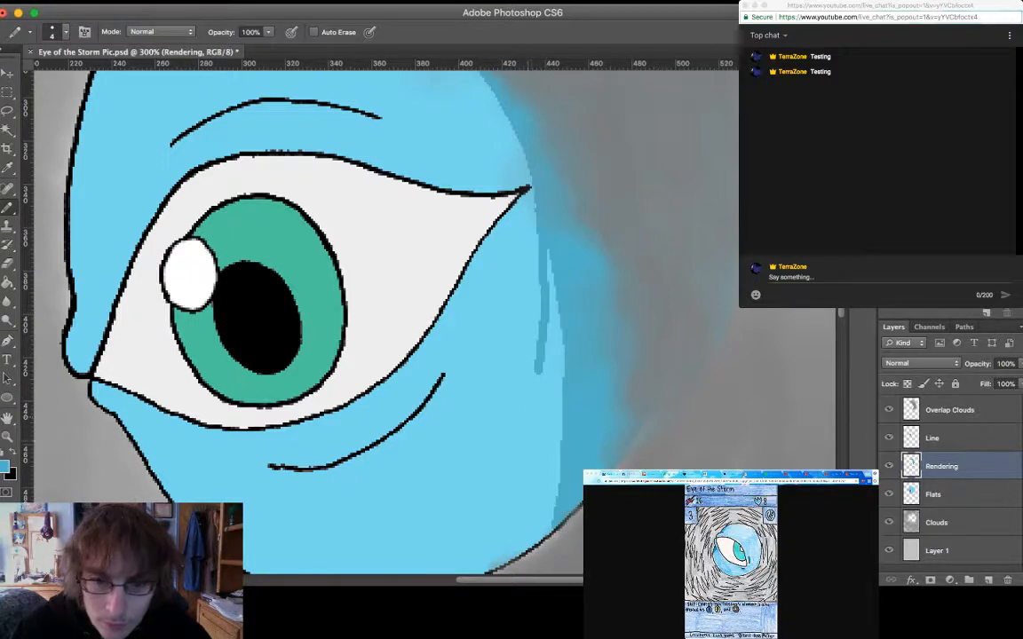
{"action": "left_click_drag", "start_coordinate": [542, 257], "coordinate": [512, 494]}
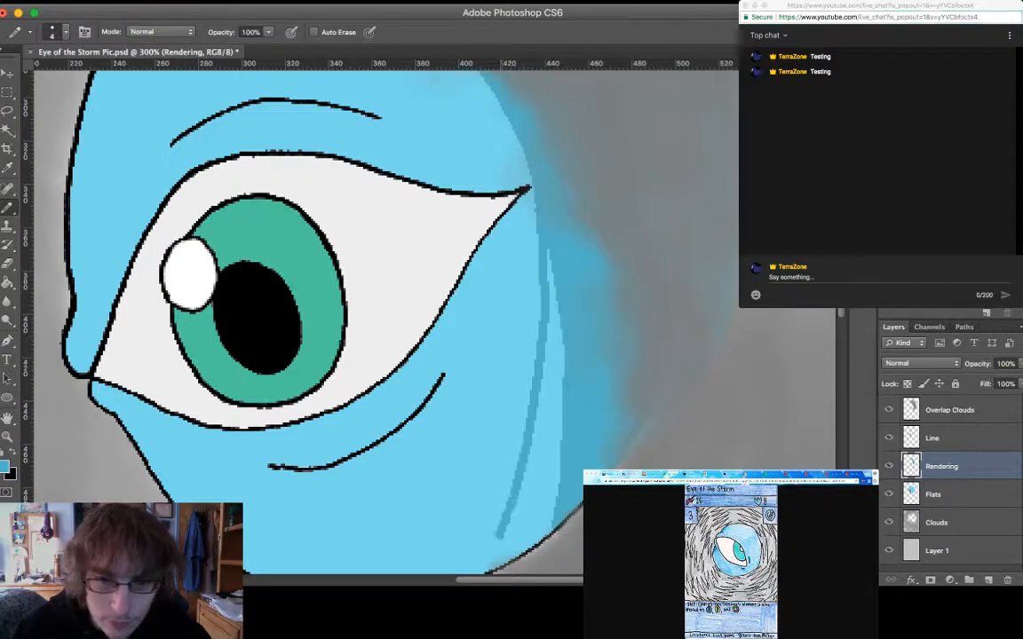
{"action": "scroll", "coordinate": [302, 285], "scroll_direction": "down", "scroll_amount": 5}
{"action": "left_click_drag", "start_coordinate": [469, 392], "coordinate": [456, 426]}
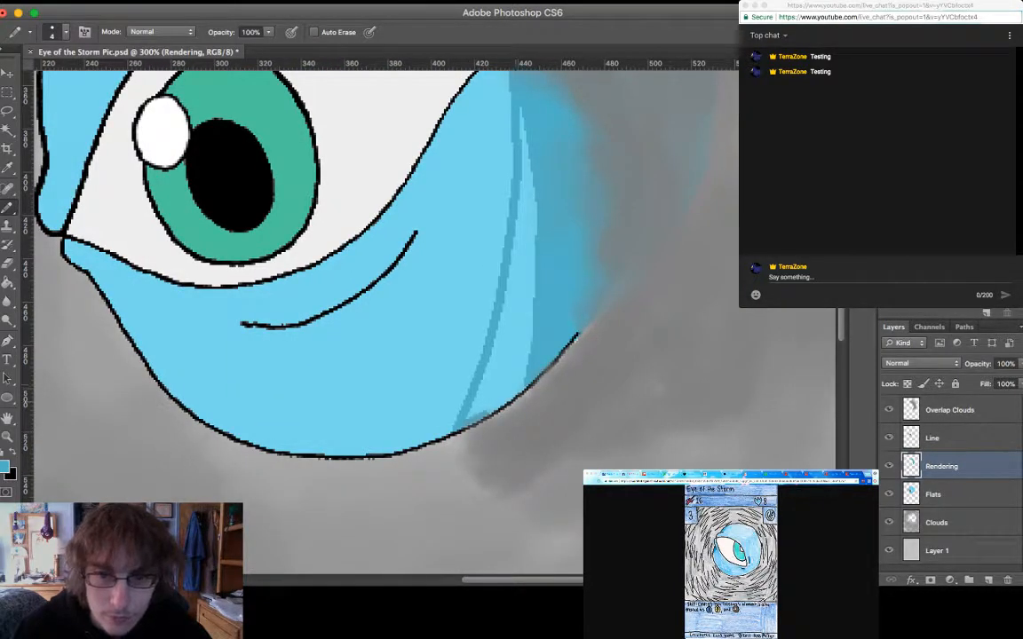
{"action": "scroll", "coordinate": [382, 293], "scroll_direction": "up", "scroll_amount": 2}
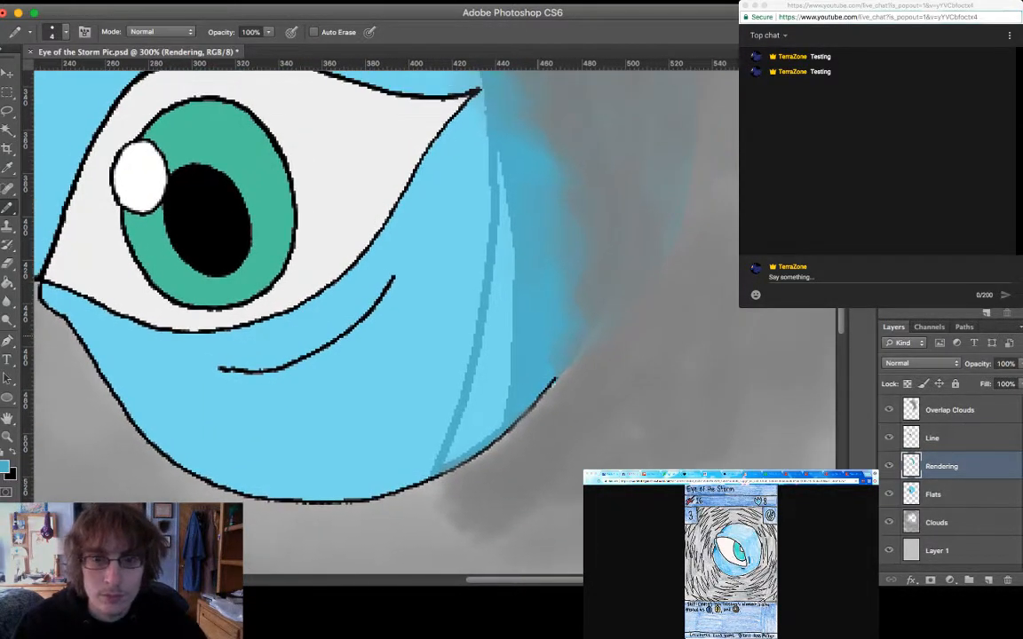
{"action": "key", "text": "g"}
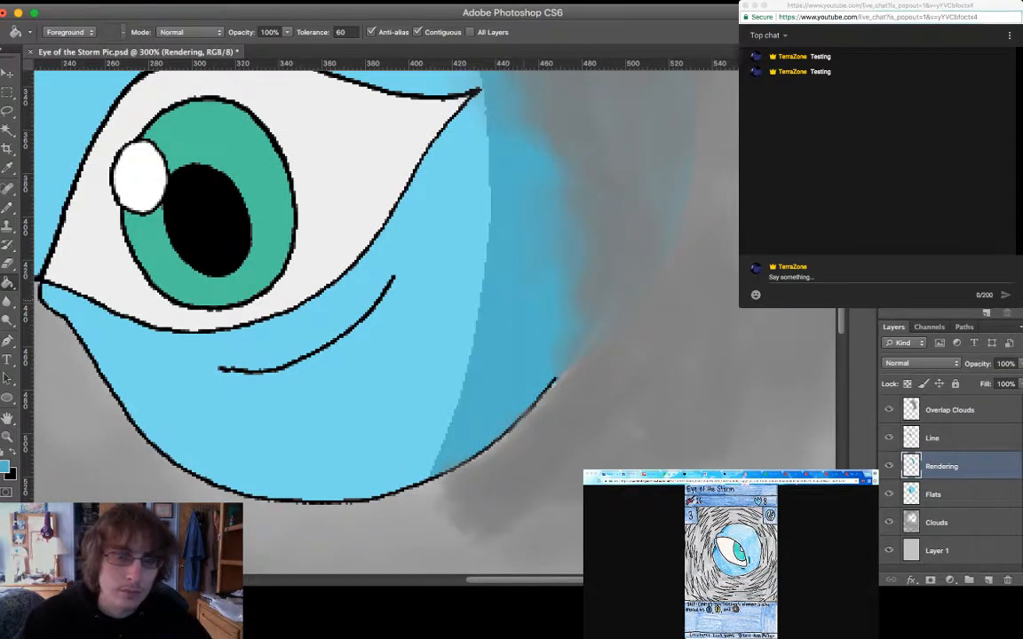
{"action": "scroll", "coordinate": [382, 293], "scroll_direction": "left", "scroll_amount": 1}
{"action": "key", "text": "super+minus"}
{"action": "key", "text": "super+minus"}
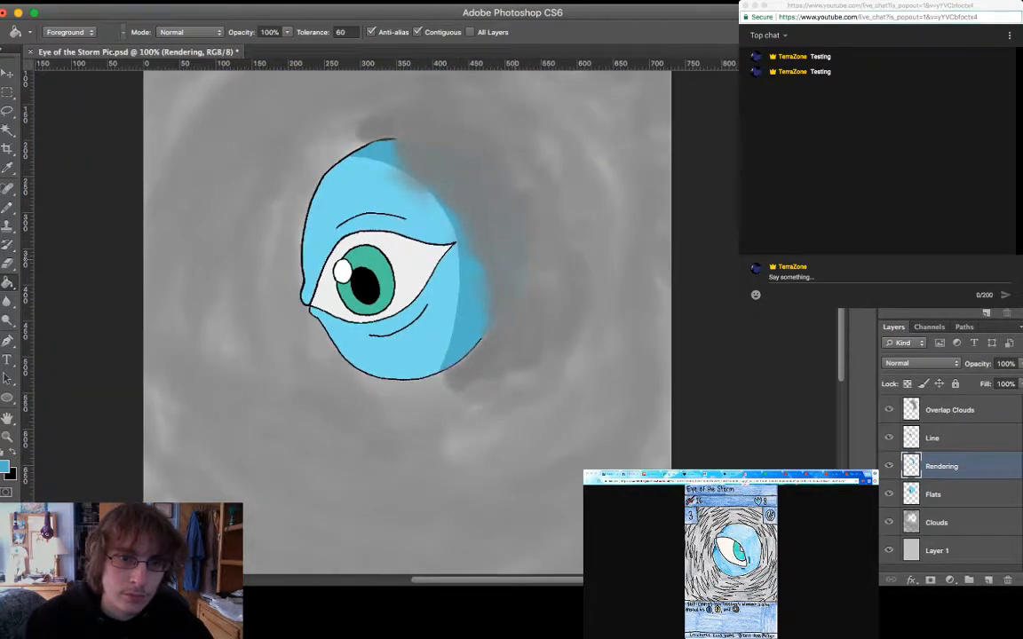
Pencil a tapered darker-blue shadow beneath the crease under the eye, thickening it and extending it past the crease's inner end
{"action": "key", "text": "super+plus"}
{"action": "key", "text": "super+plus"}
{"action": "key", "text": "super+plus"}
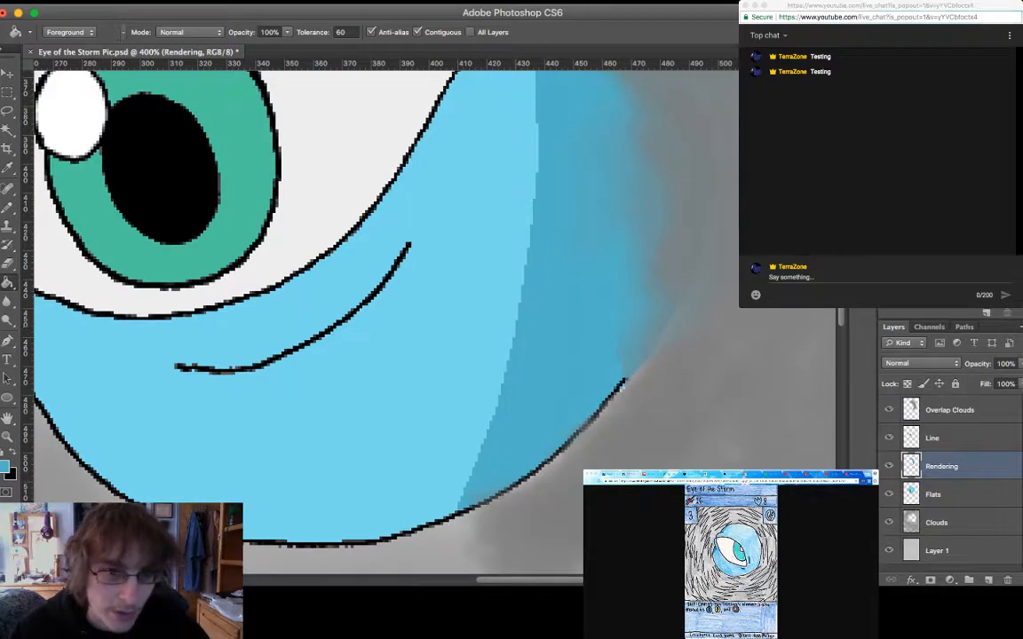
{"action": "key", "text": "b"}
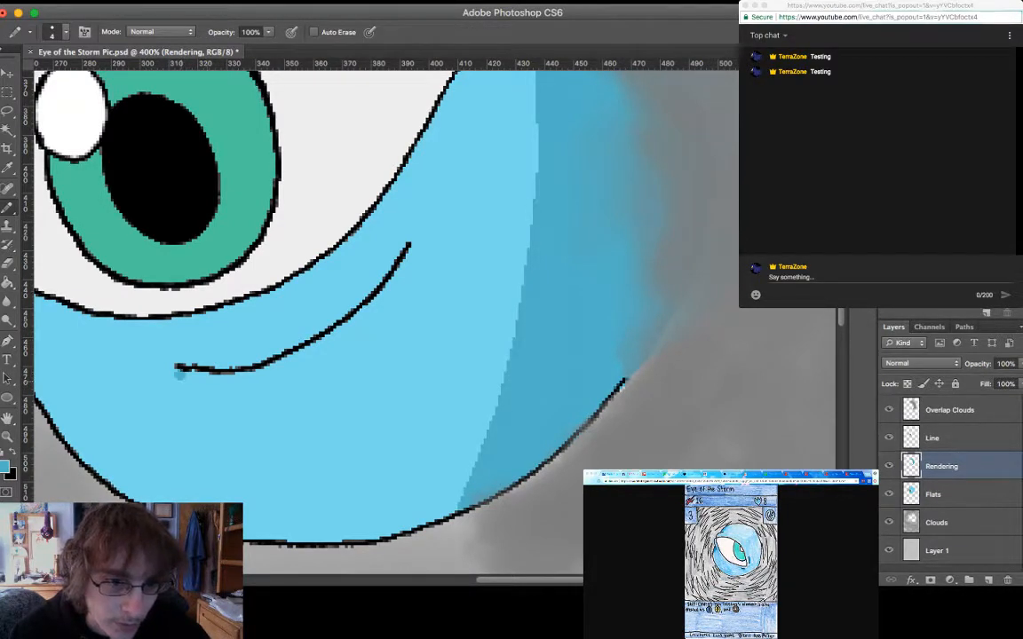
{"action": "mouse_move", "coordinate": [177, 373]}
{"action": "left_mouse_down"}
{"action": "mouse_move", "coordinate": [209, 385]}
{"action": "mouse_move", "coordinate": [311, 366]}
{"action": "mouse_move", "coordinate": [342, 349]}
{"action": "mouse_move", "coordinate": [404, 283]}
{"action": "mouse_move", "coordinate": [435, 213]}
{"action": "left_mouse_up"}
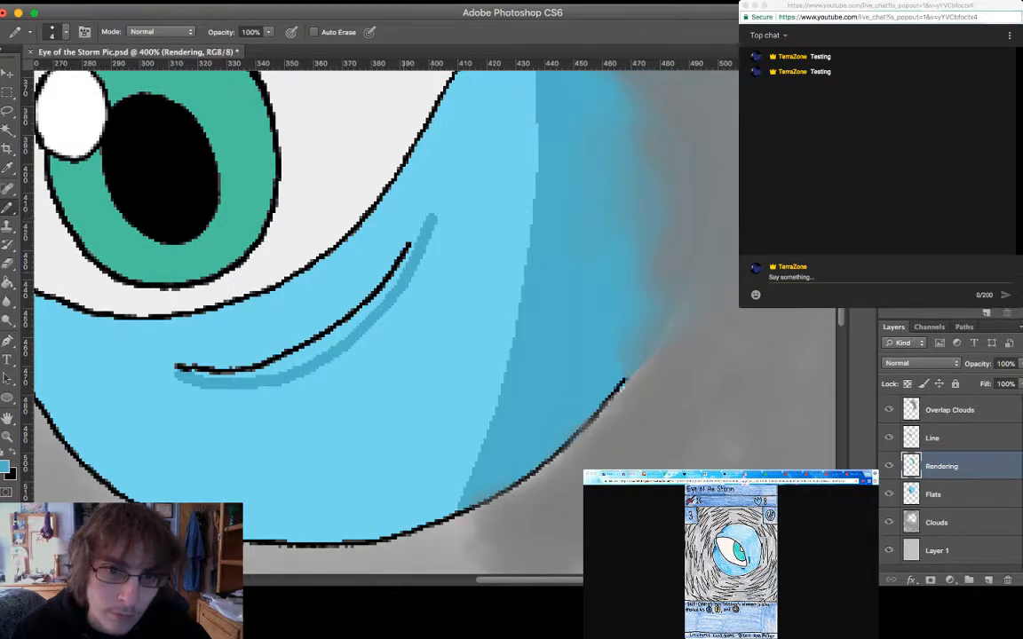
{"action": "mouse_move", "coordinate": [408, 261]}
{"action": "left_mouse_down"}
{"action": "mouse_move", "coordinate": [381, 305]}
{"action": "mouse_move", "coordinate": [343, 335]}
{"action": "mouse_move", "coordinate": [213, 369]}
{"action": "mouse_move", "coordinate": [160, 364]}
{"action": "left_mouse_up"}
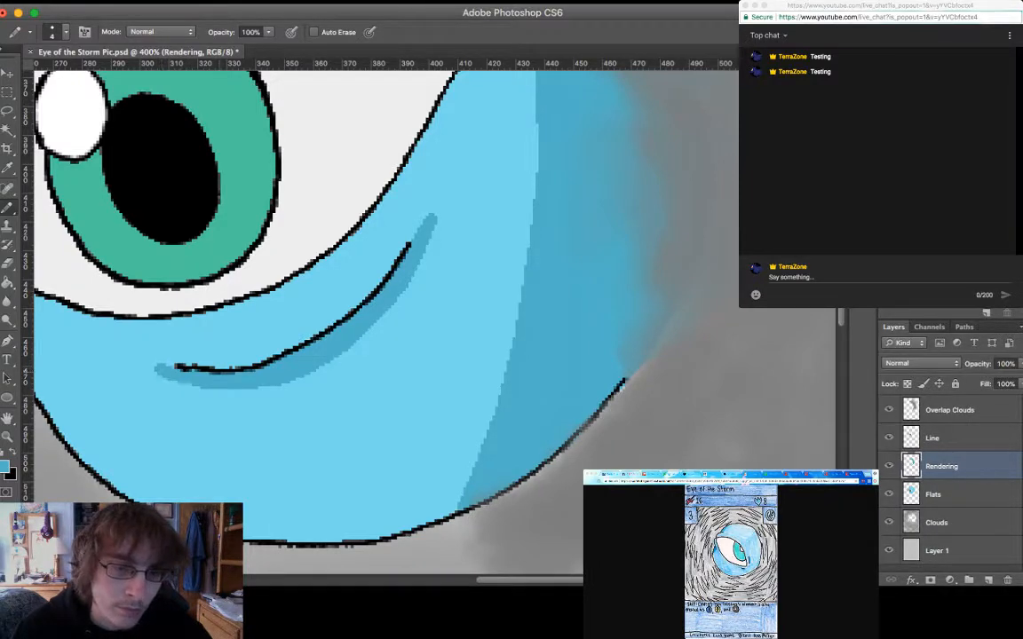
{"action": "scroll", "coordinate": [342, 287], "scroll_direction": "left", "scroll_amount": 2}
{"action": "key", "text": "super+minus"}
{"action": "key", "text": "super+minus"}
{"action": "key", "text": "super+minus"}
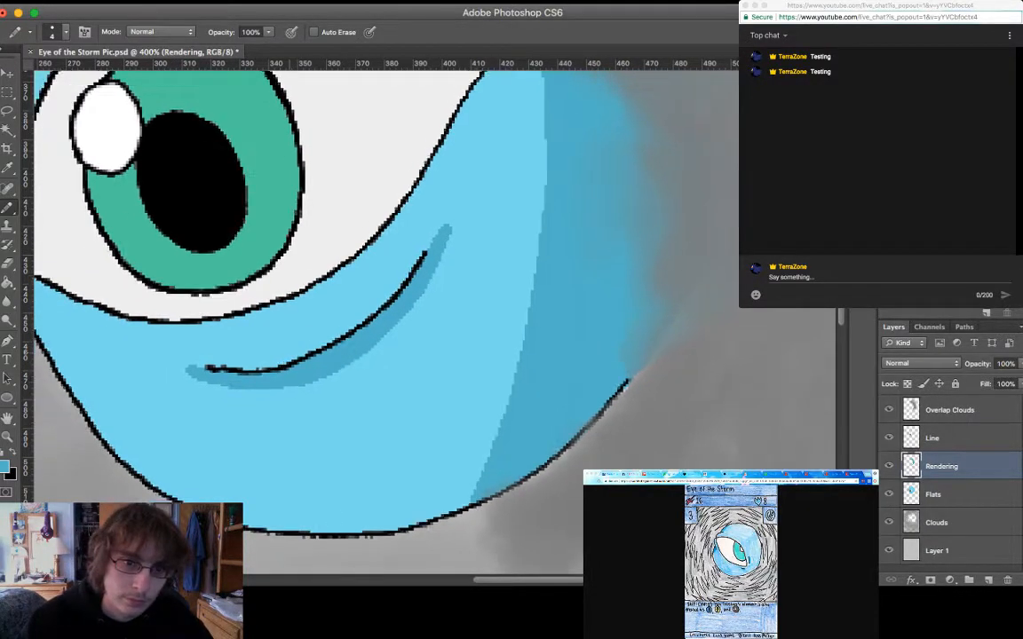
Pencil a thin darker-blue shadow above the outer half of the upper eyelid crease
{"action": "key", "text": "super+plus"}
{"action": "key", "text": "super+plus"}
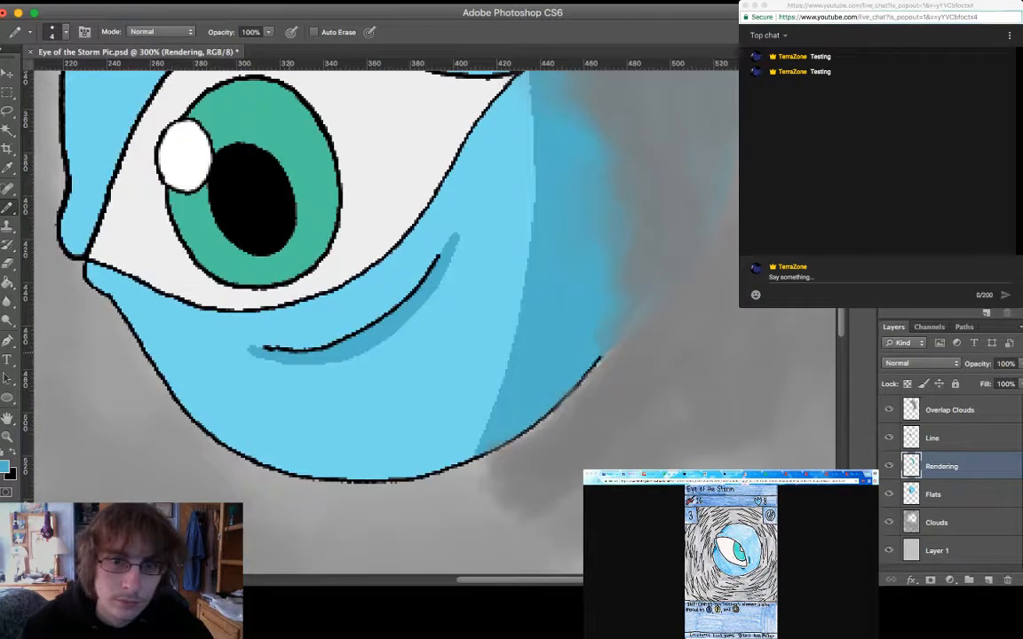
{"action": "scroll", "coordinate": [382, 288], "scroll_direction": "up", "scroll_amount": 5}
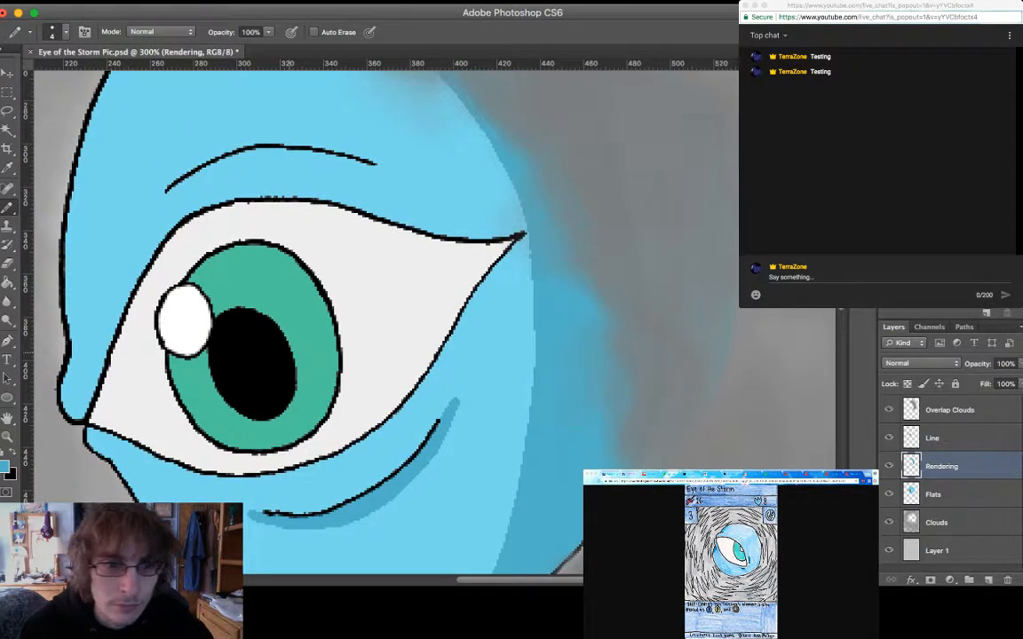
{"action": "scroll", "coordinate": [382, 310], "scroll_direction": "up", "scroll_amount": 3}
{"action": "scroll", "coordinate": [382, 311], "scroll_direction": "left", "scroll_amount": 2}
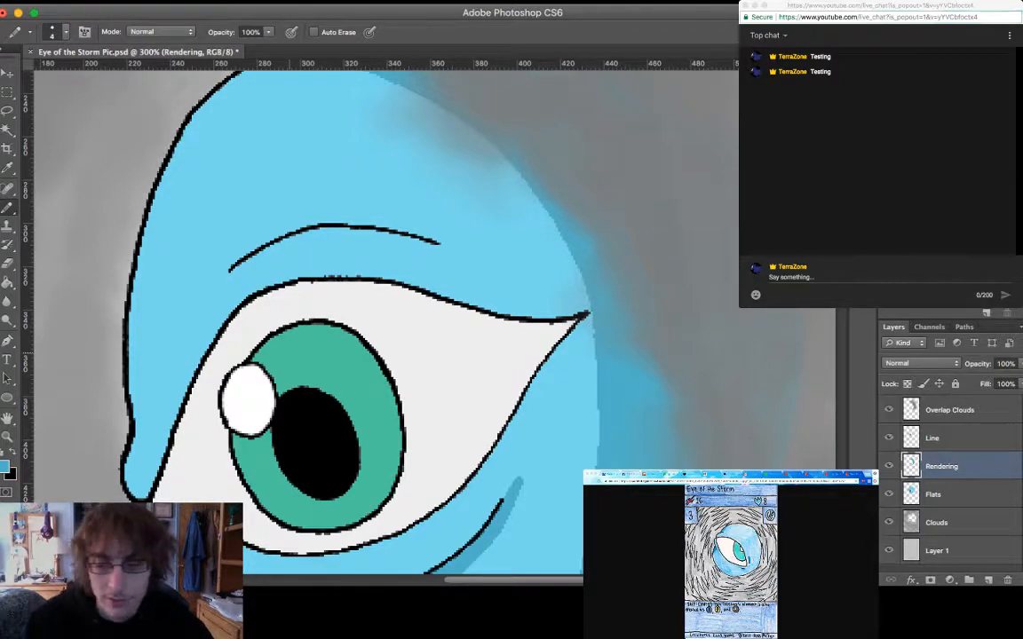
{"action": "key", "text": "super+plus"}
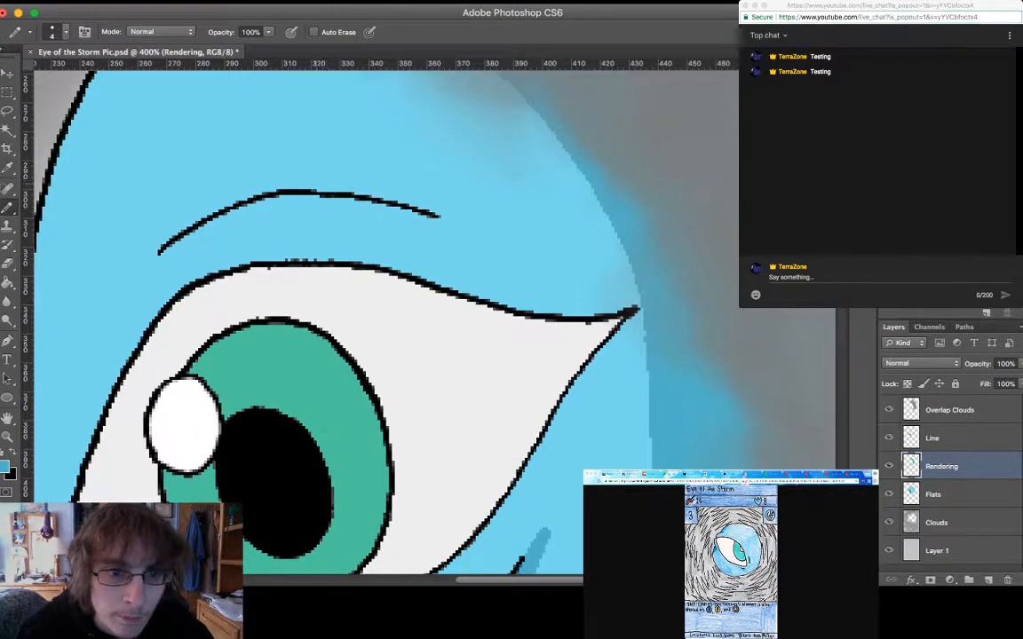
{"action": "mouse_move", "coordinate": [296, 189]}
{"action": "left_mouse_down"}
{"action": "mouse_move", "coordinate": [350, 183]}
{"action": "mouse_move", "coordinate": [442, 215]}
{"action": "left_mouse_up"}
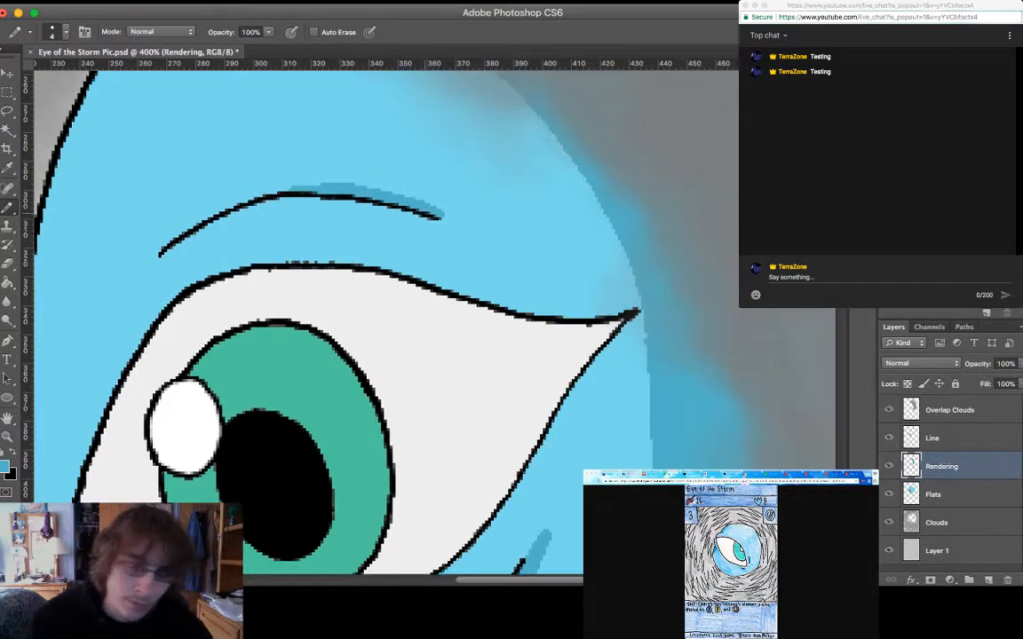
{"action": "key", "text": "super+minus"}
{"action": "key", "text": "super+minus"}
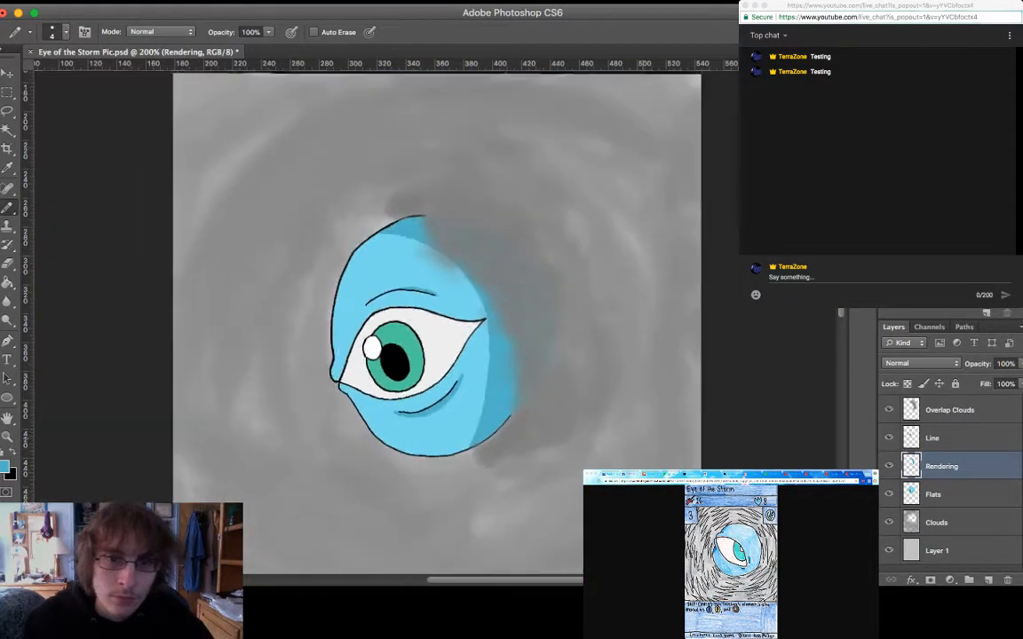
{"action": "key", "text": "super+minus"}
{"action": "key", "text": "super+minus"}
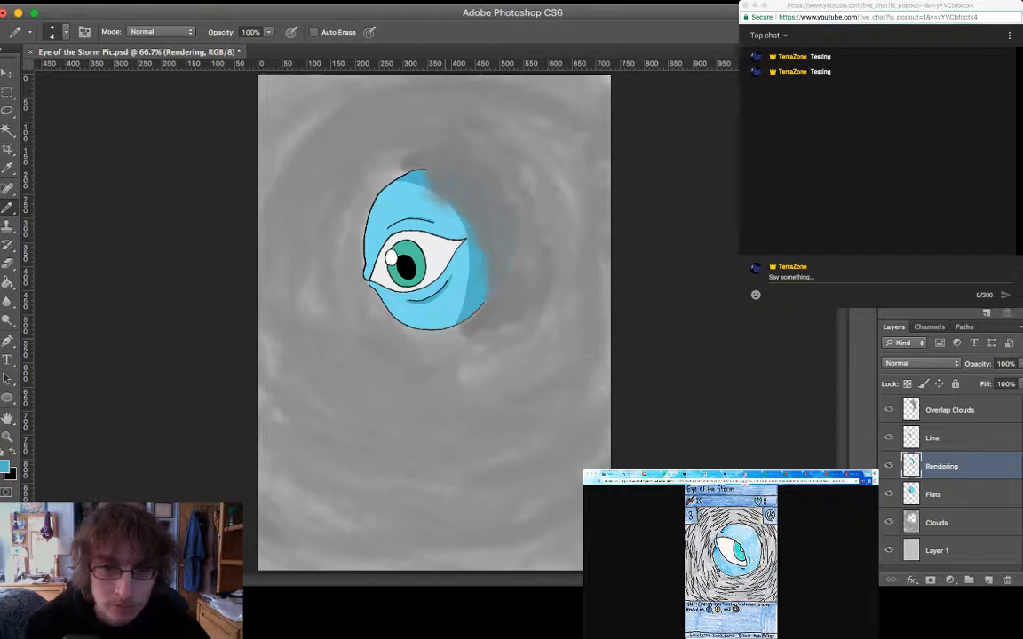
{"action": "key", "text": "super+equal"}
{"action": "key", "text": "super+equal"}
{"action": "key", "text": "super+equal"}
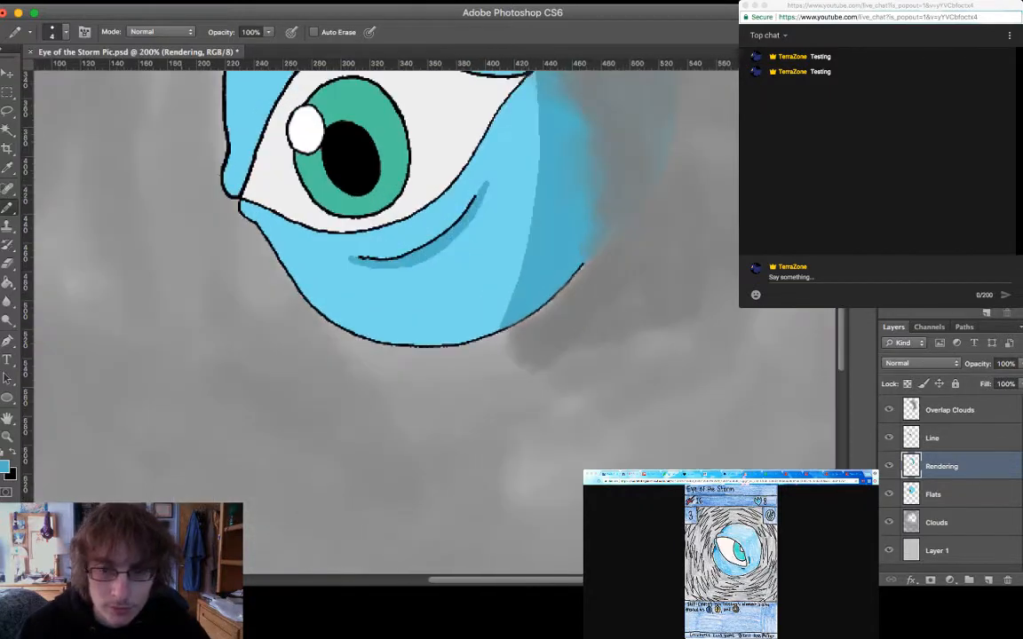
{"action": "key", "text": "super+minus"}
{"action": "key", "text": "super+minus"}
{"action": "key", "text": "super+minus"}
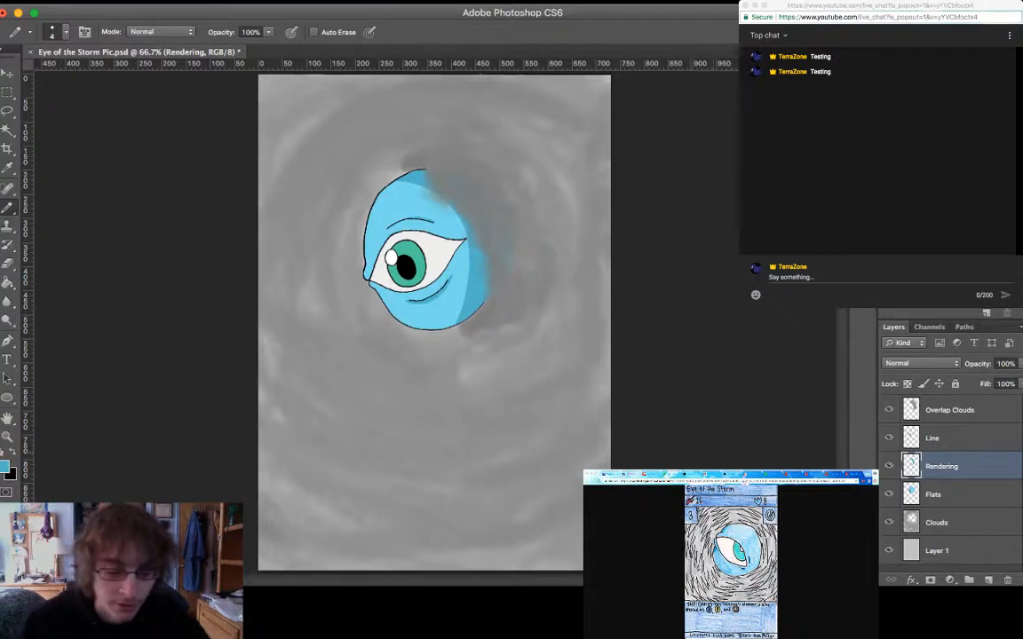
Choose a light grey based on the eye white and pencil a thin shadow inside the eye along the upper lid line
{"action": "key", "text": "super+equal"}
{"action": "key", "text": "super+equal"}
{"action": "key", "text": "super+equal"}
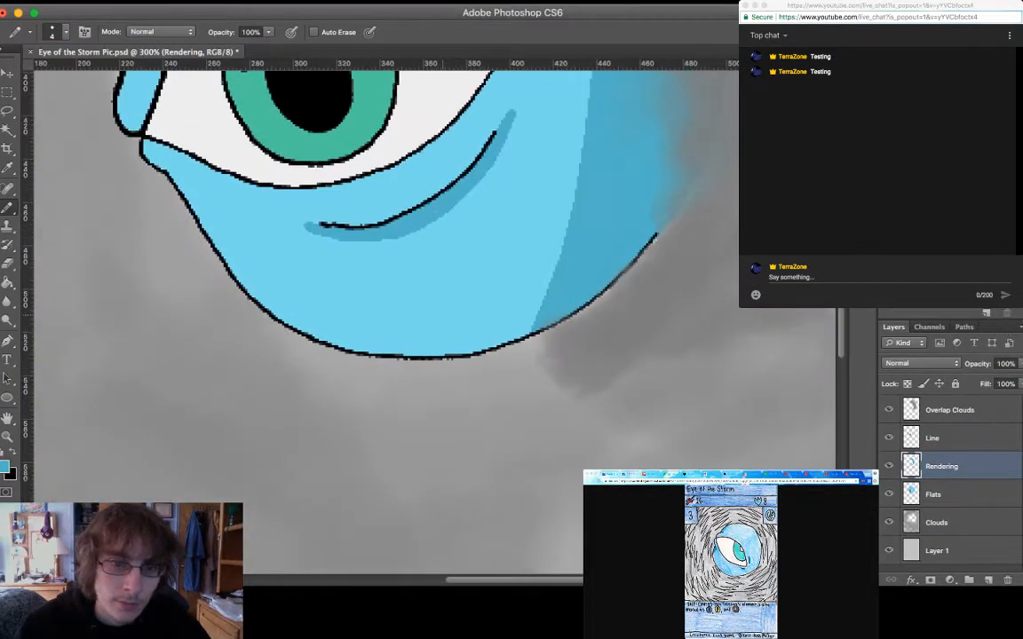
{"action": "scroll", "coordinate": [381, 320], "scroll_direction": "up", "scroll_amount": 5}
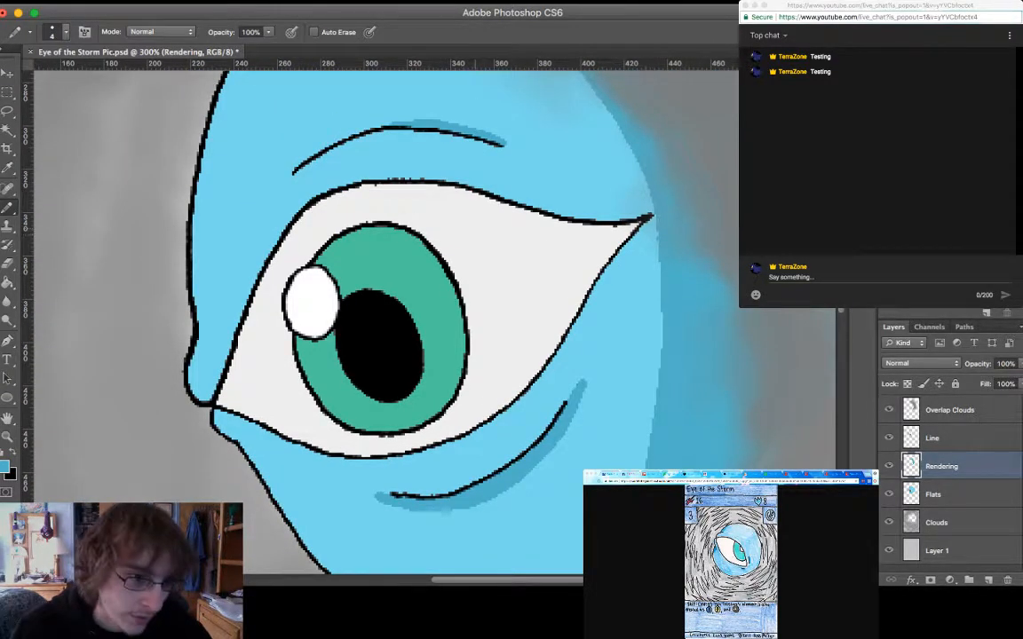
{"action": "left_click", "coordinate": [497, 284], "text": "alt"}
{"action": "key", "text": "i"}
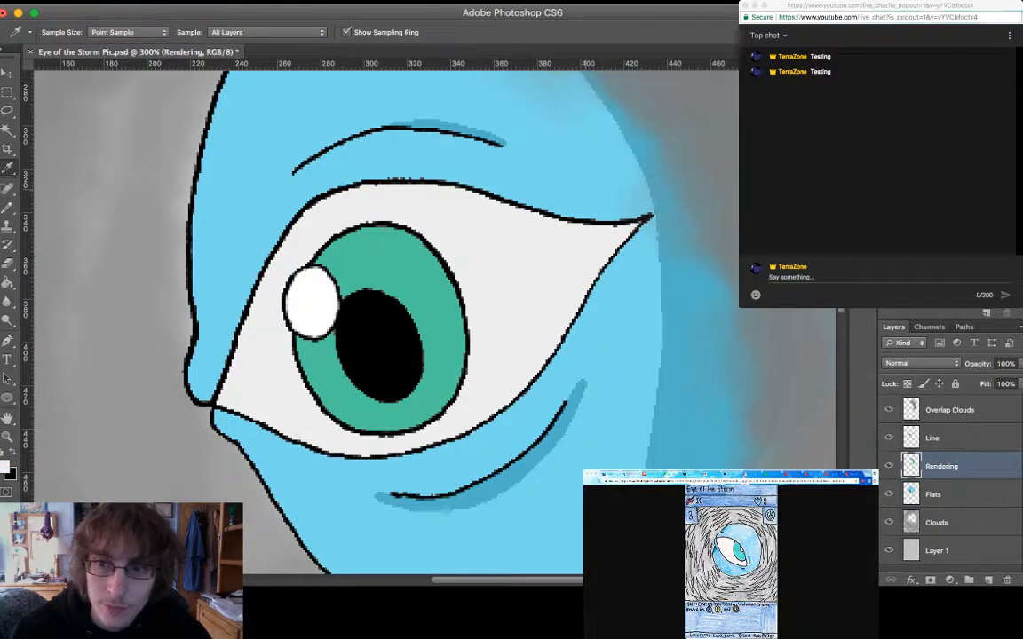
{"action": "key", "text": "b"}
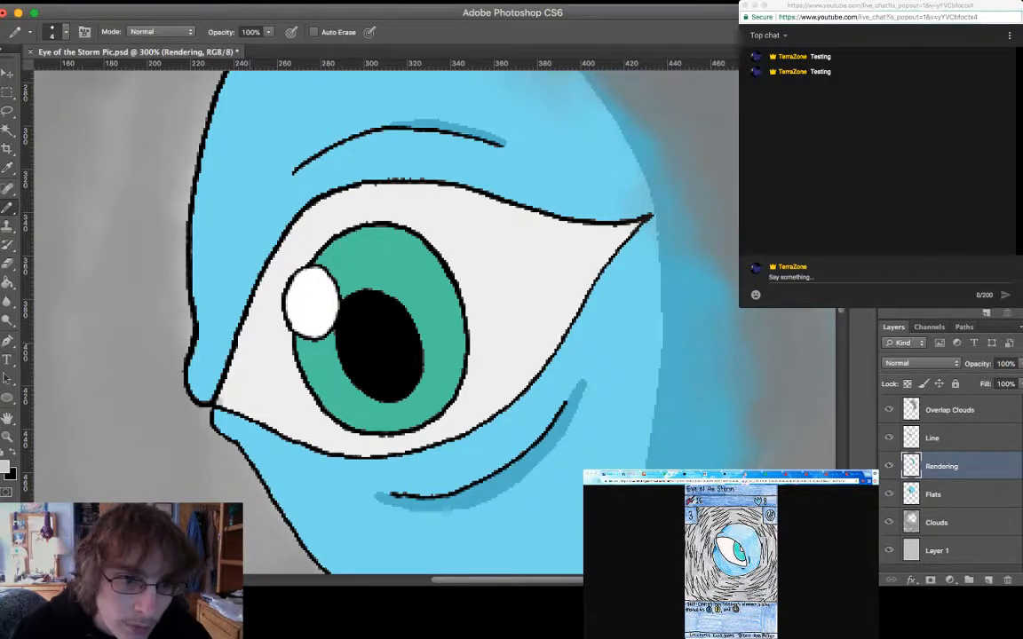
{"action": "mouse_move", "coordinate": [217, 373]}
{"action": "left_mouse_down"}
{"action": "mouse_move", "coordinate": [240, 310]}
{"action": "mouse_move", "coordinate": [301, 209]}
{"action": "mouse_move", "coordinate": [392, 183]}
{"action": "mouse_move", "coordinate": [524, 210]}
{"action": "left_mouse_up"}
{"action": "left_click_drag", "start_coordinate": [581, 227], "coordinate": [636, 224]}
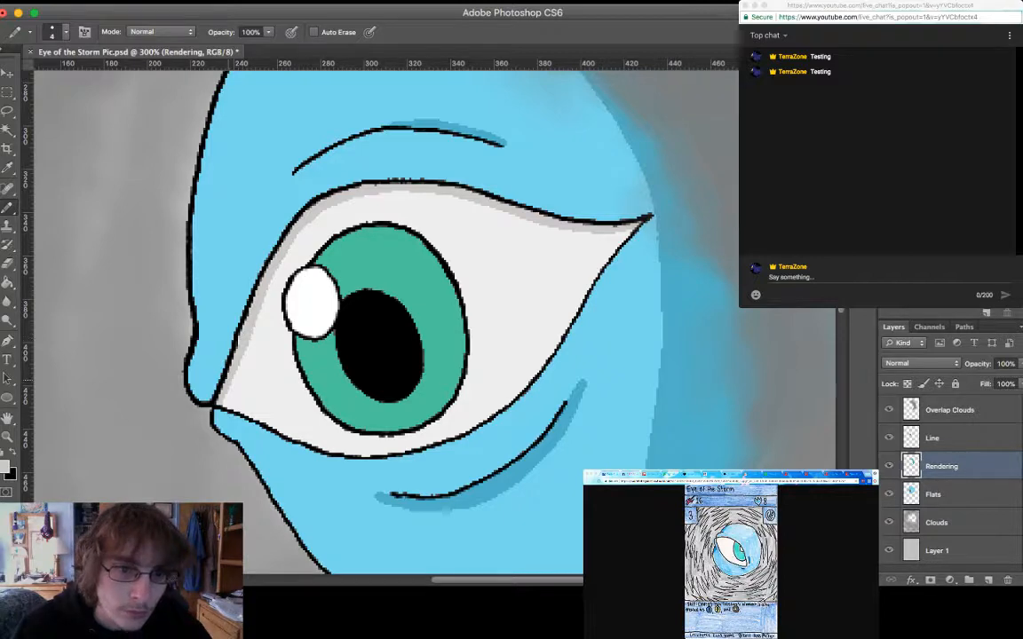
{"action": "scroll", "coordinate": [381, 320], "scroll_direction": "left", "scroll_amount": 1}
{"action": "scroll", "coordinate": [382, 320], "scroll_direction": "down", "scroll_amount": 1}
{"action": "scroll", "coordinate": [382, 320], "scroll_direction": "left", "scroll_amount": 1}
{"action": "scroll", "coordinate": [382, 320], "scroll_direction": "down", "scroll_amount": 1}
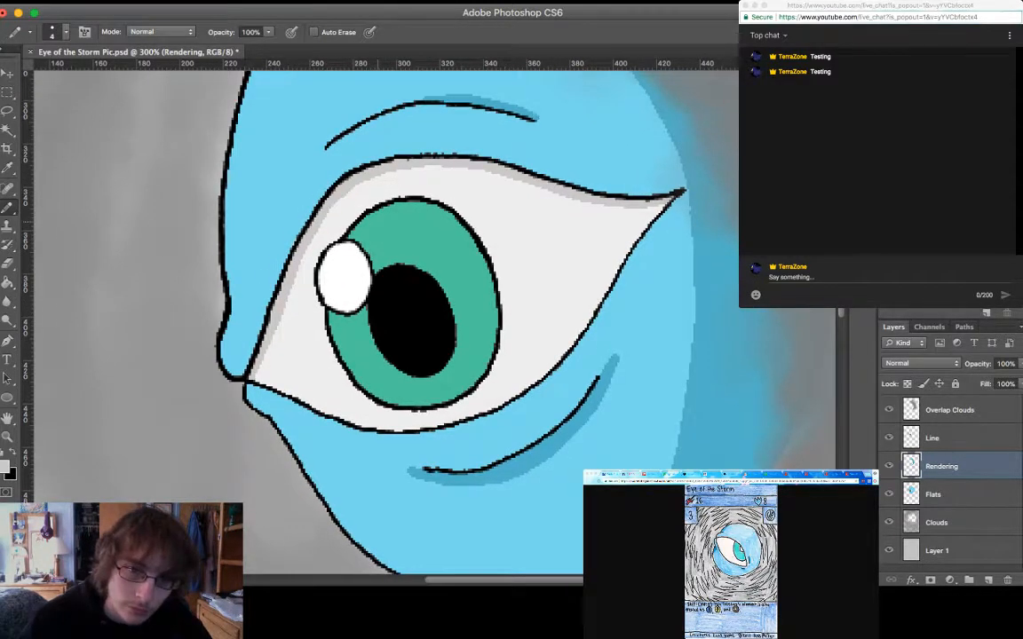
{"action": "key", "text": "super+minus"}
{"action": "key", "text": "super+minus"}
{"action": "key", "text": "super+minus"}
Widen the light grey shadow beneath the upper lid line with another pencil stroke from the inner corner over the iris
{"action": "key", "text": "super+plus"}
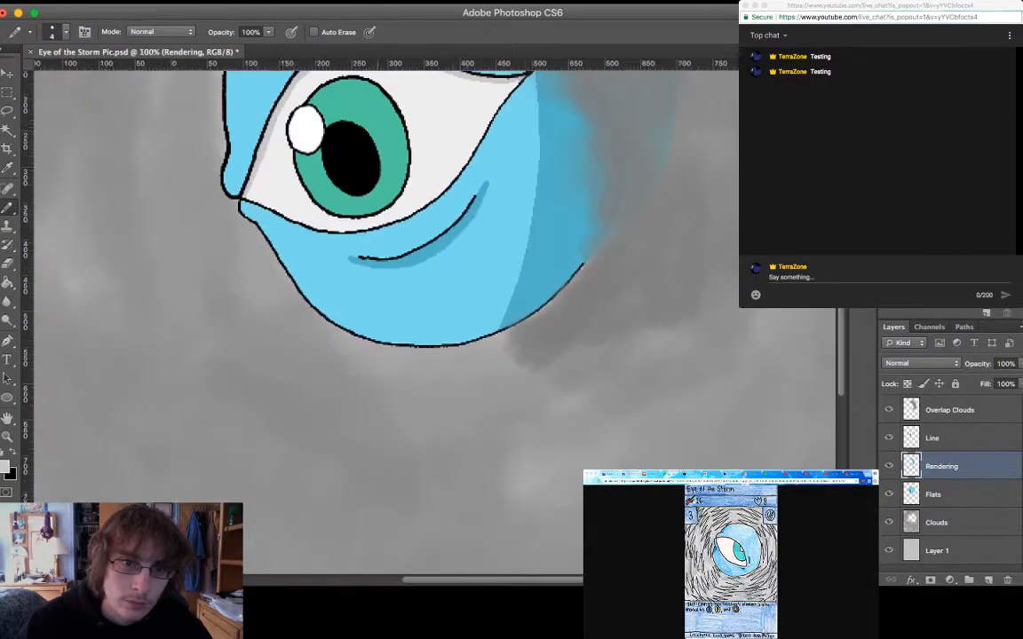
{"action": "key", "text": "super+plus"}
{"action": "key", "text": "super+plus"}
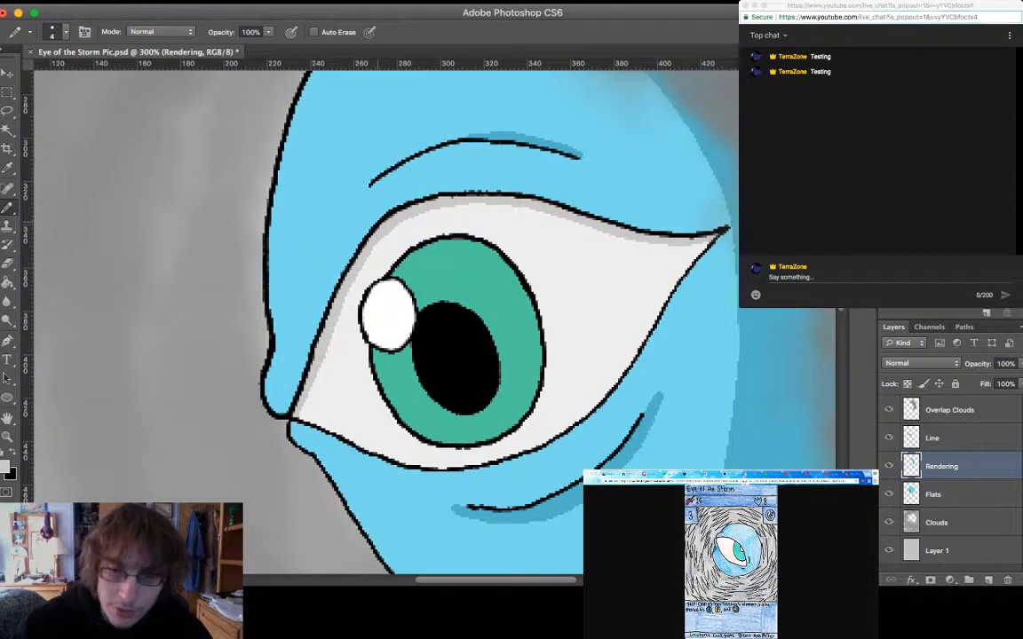
{"action": "key", "text": "super+plus"}
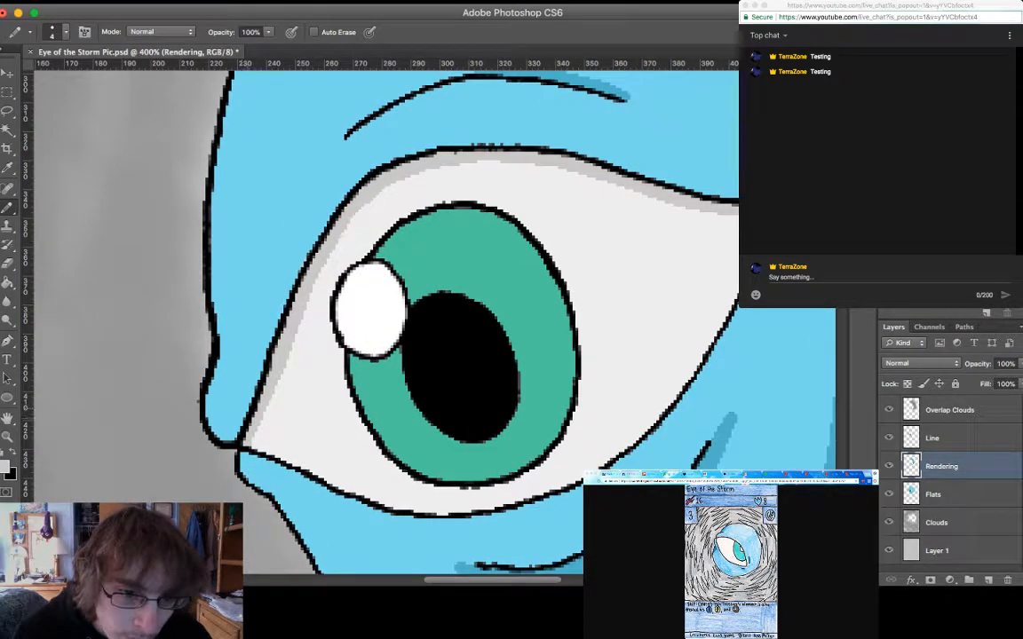
{"action": "mouse_move", "coordinate": [230, 397]}
{"action": "left_mouse_down"}
{"action": "mouse_move", "coordinate": [286, 252]}
{"action": "mouse_move", "coordinate": [420, 177]}
{"action": "mouse_move", "coordinate": [422, 154]}
{"action": "mouse_move", "coordinate": [475, 149]}
{"action": "mouse_move", "coordinate": [666, 200]}
{"action": "left_mouse_up"}
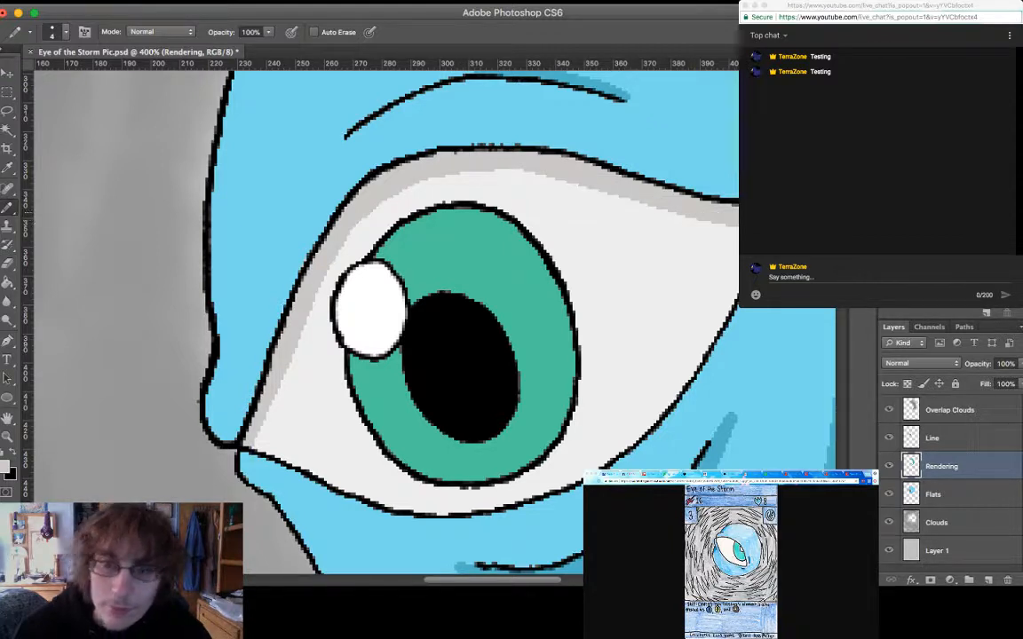
{"action": "scroll", "coordinate": [386, 289], "scroll_direction": "left", "scroll_amount": 2}
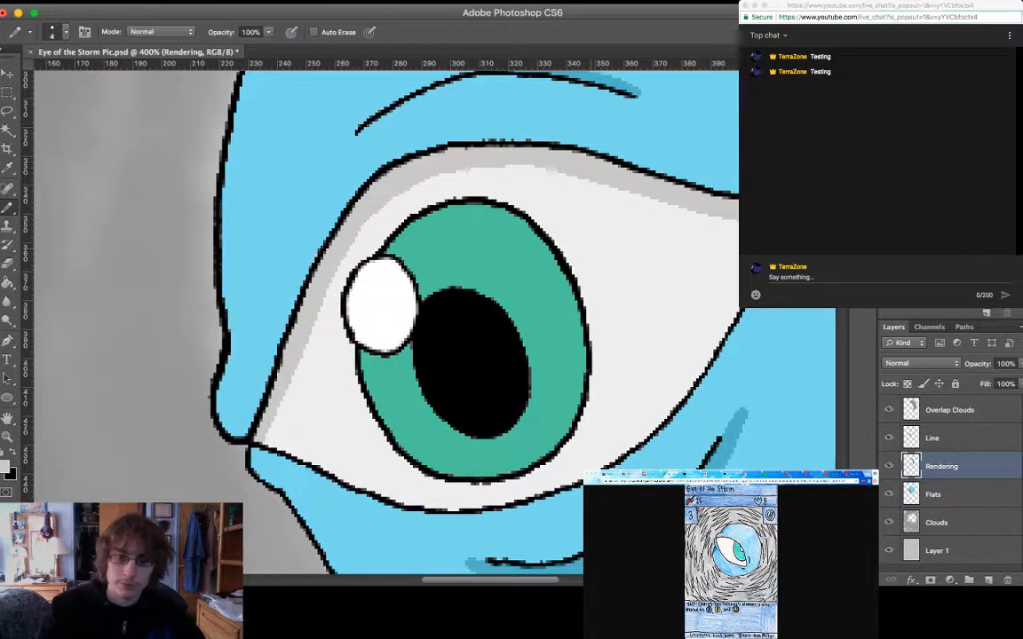
{"action": "key", "text": "super+minus"}
{"action": "key", "text": "super+minus"}
{"action": "key", "text": "super+minus"}
{"action": "key", "text": "super+minus"}
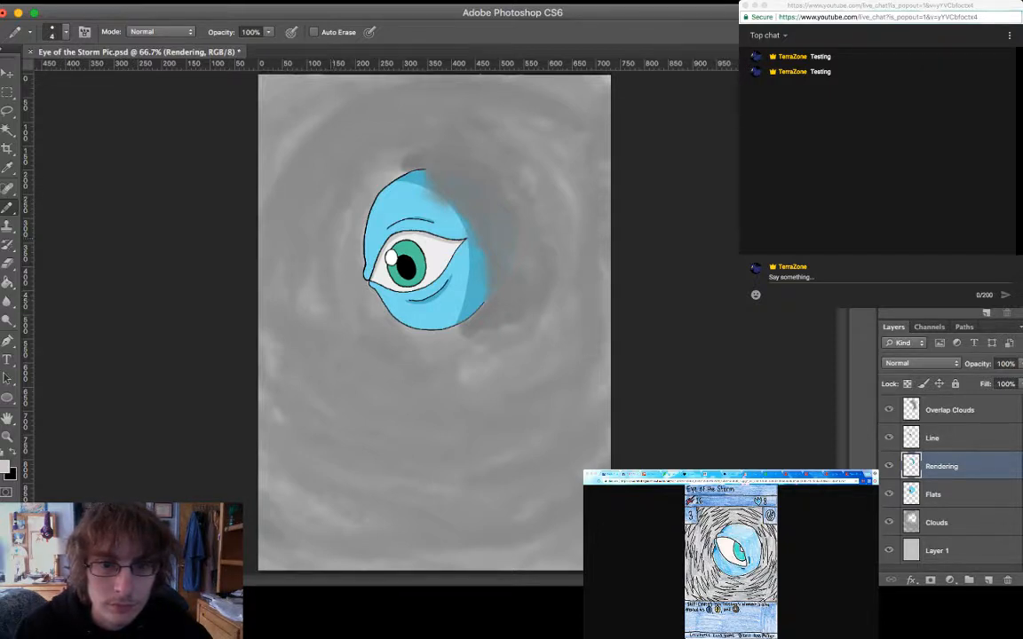
Delete the grey shadow from the eye white using a Magic Wand selection, and clear the selection
{"action": "key", "text": "super+plus"}
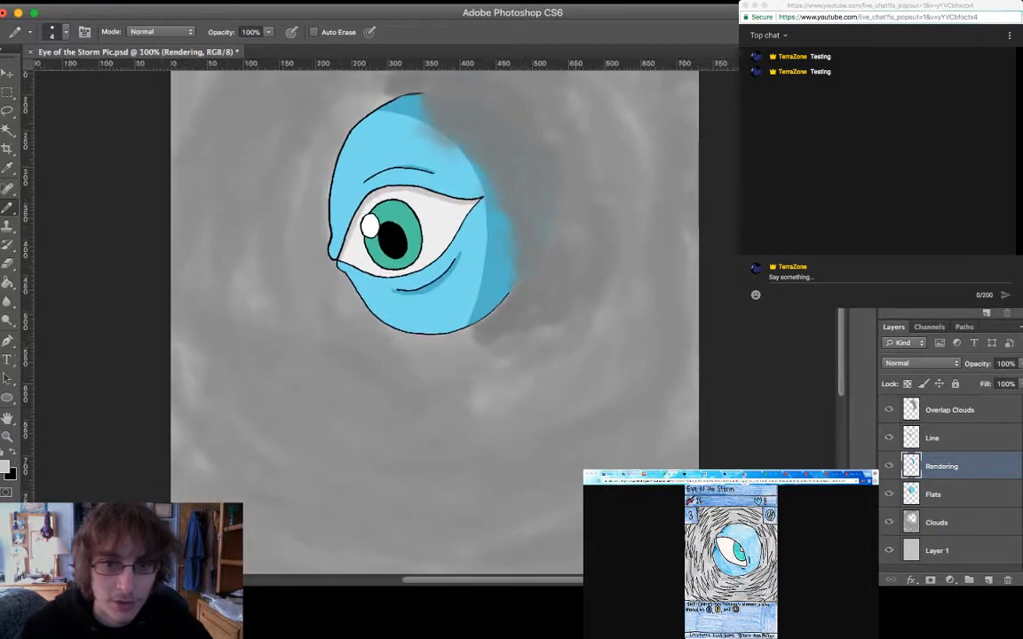
{"action": "key", "text": "super+plus"}
{"action": "scroll", "coordinate": [382, 267], "scroll_direction": "up", "scroll_amount": 5}
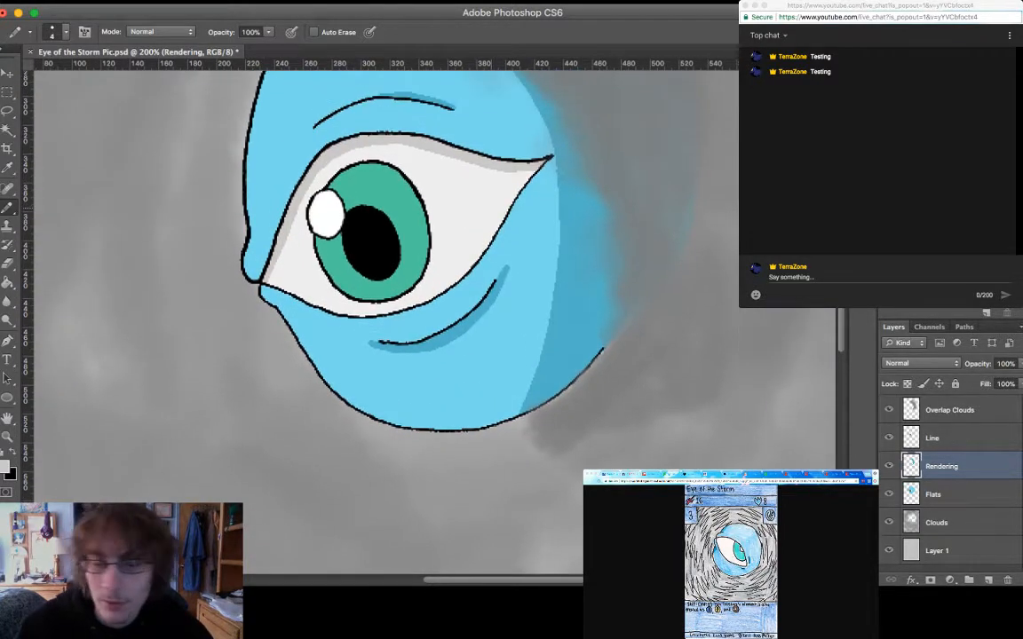
{"action": "key", "text": "w"}
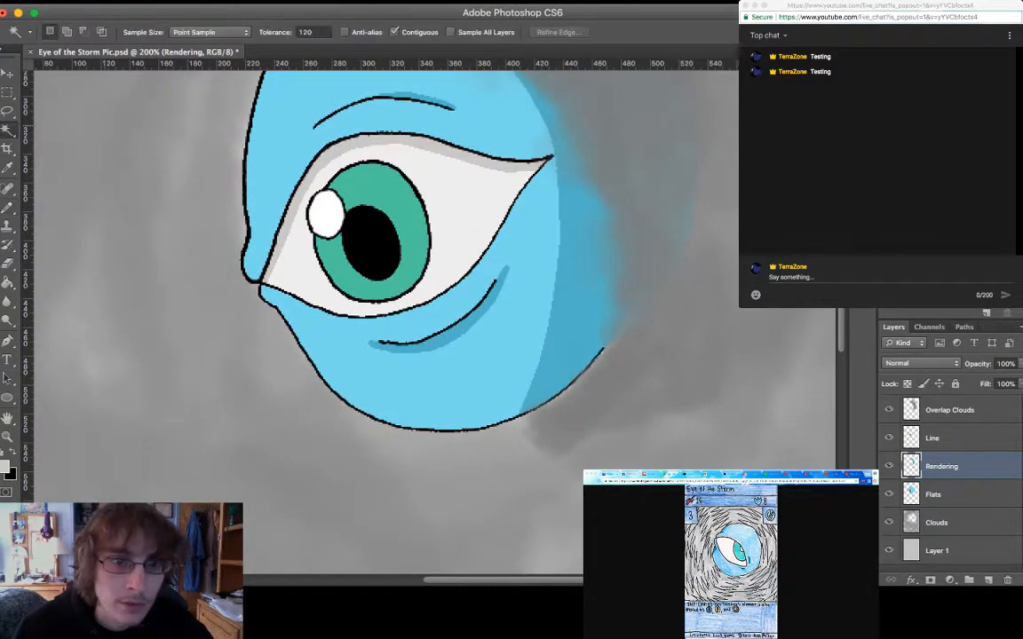
{"action": "left_click", "coordinate": [390, 139]}
{"action": "key", "text": "Delete"}
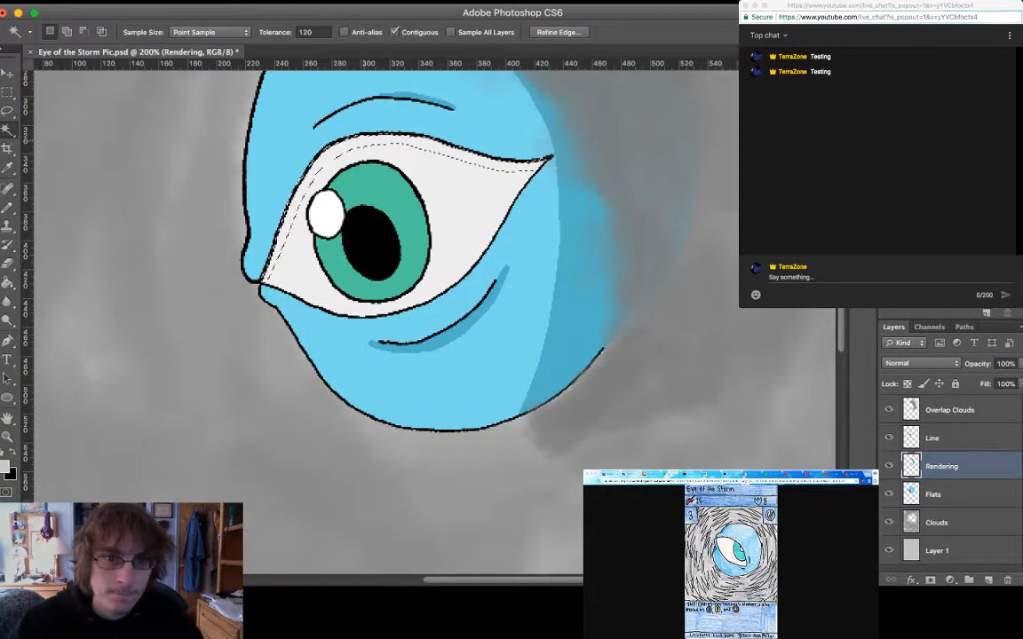
{"action": "key", "text": "super+d"}
{"action": "key", "text": "super+minus"}
{"action": "key", "text": "super+minus"}
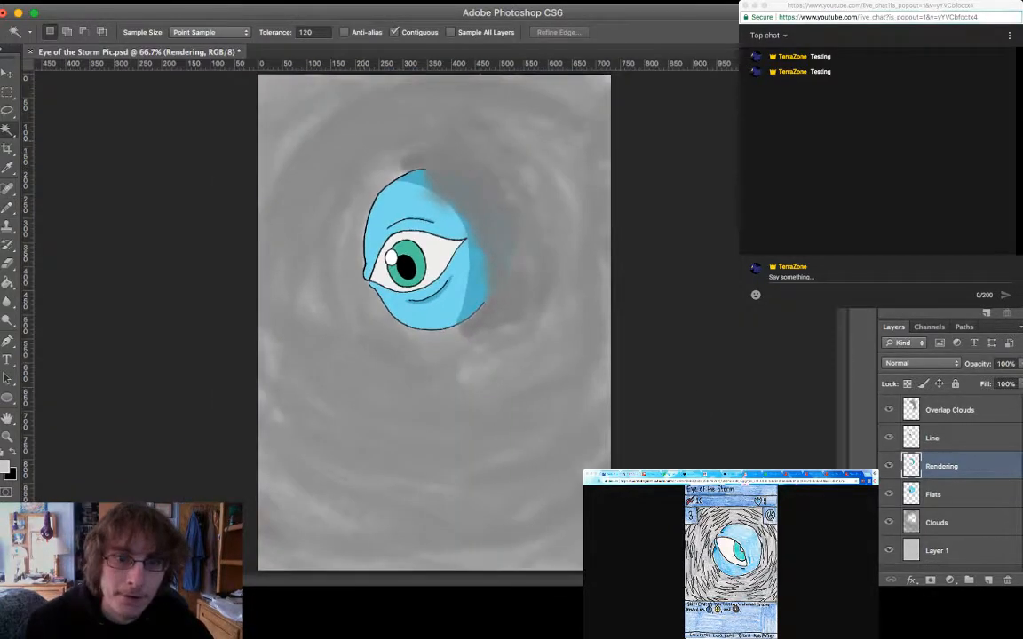
Choose a darker green based on the iris colour as the foreground colour, and close the All-seeing Eyes.jpg reference image
{"action": "key", "text": "super+equal"}
{"action": "key", "text": "super+equal"}
{"action": "key", "text": "super+equal"}
{"action": "scroll", "coordinate": [426, 311], "scroll_direction": "up", "scroll_amount": 5}
{"action": "scroll", "coordinate": [426, 310], "scroll_direction": "left", "scroll_amount": 3}
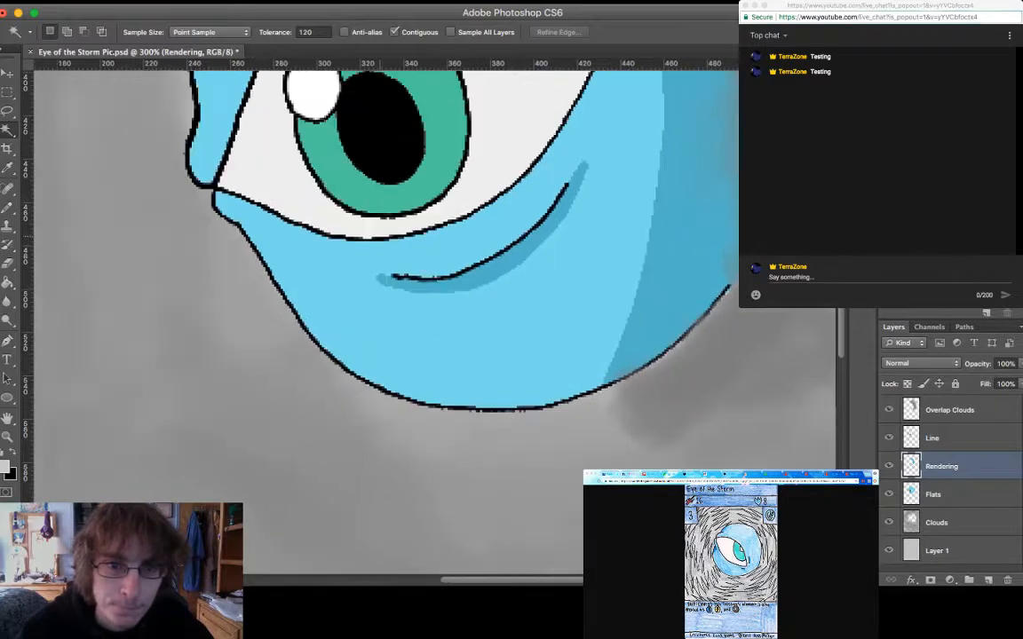
{"action": "key", "text": "super+equal"}
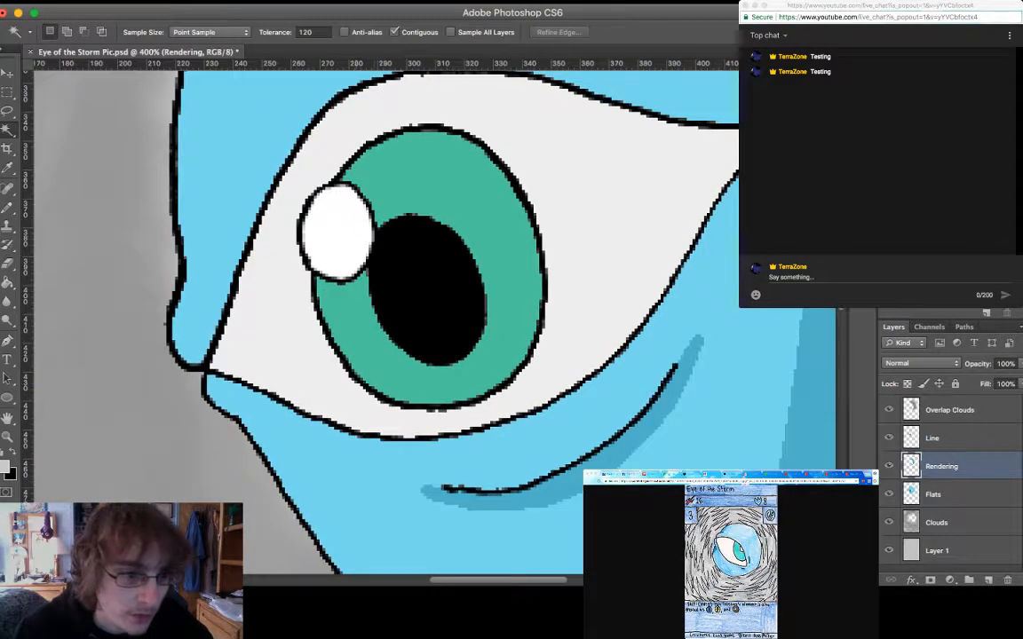
{"action": "key", "text": "i"}
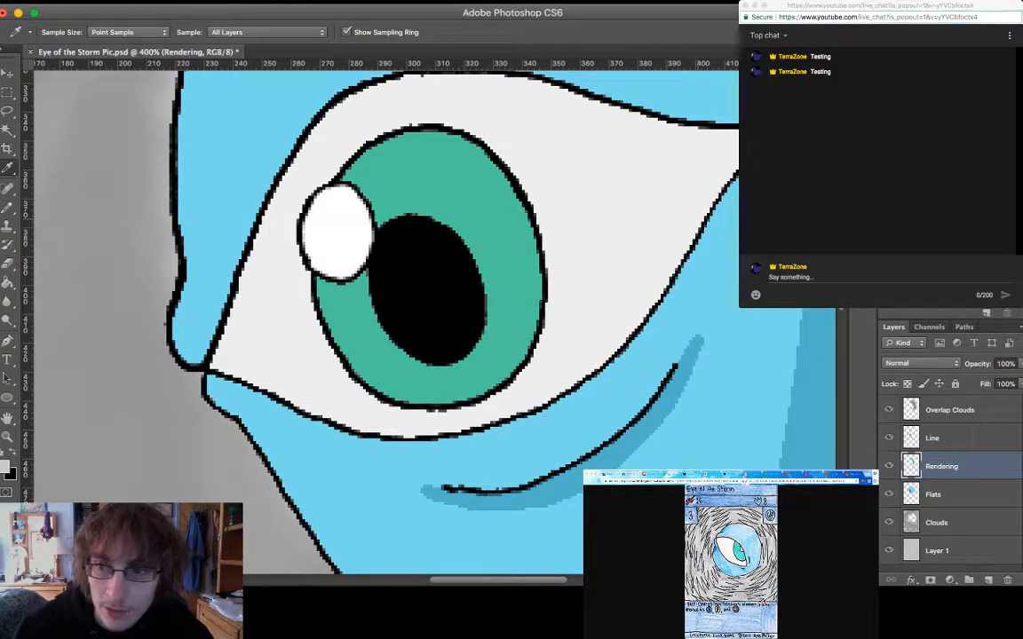
{"action": "key", "text": "w"}
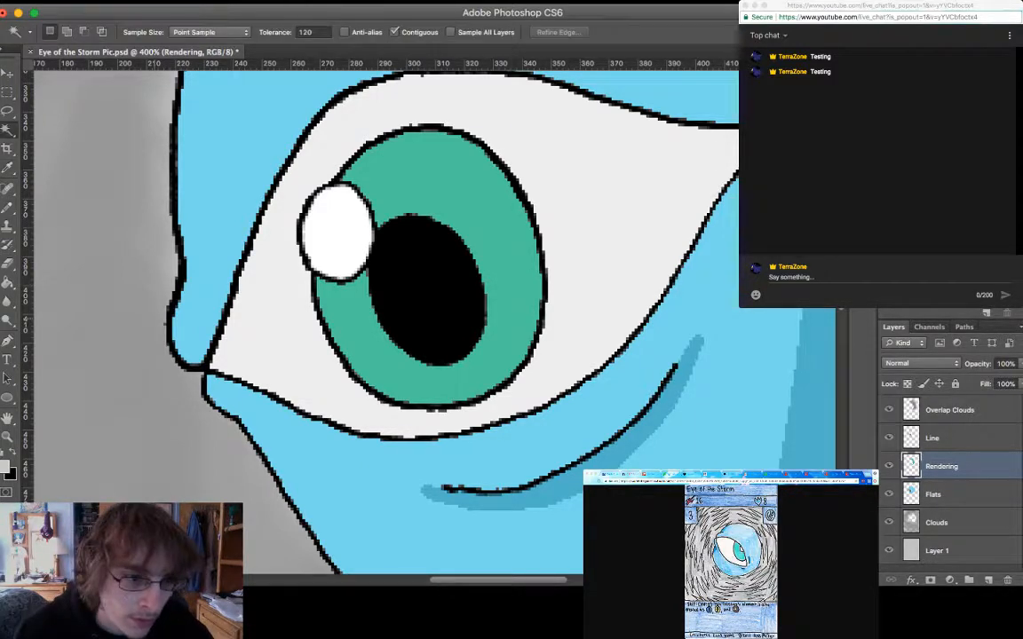
{"action": "key", "text": "i"}
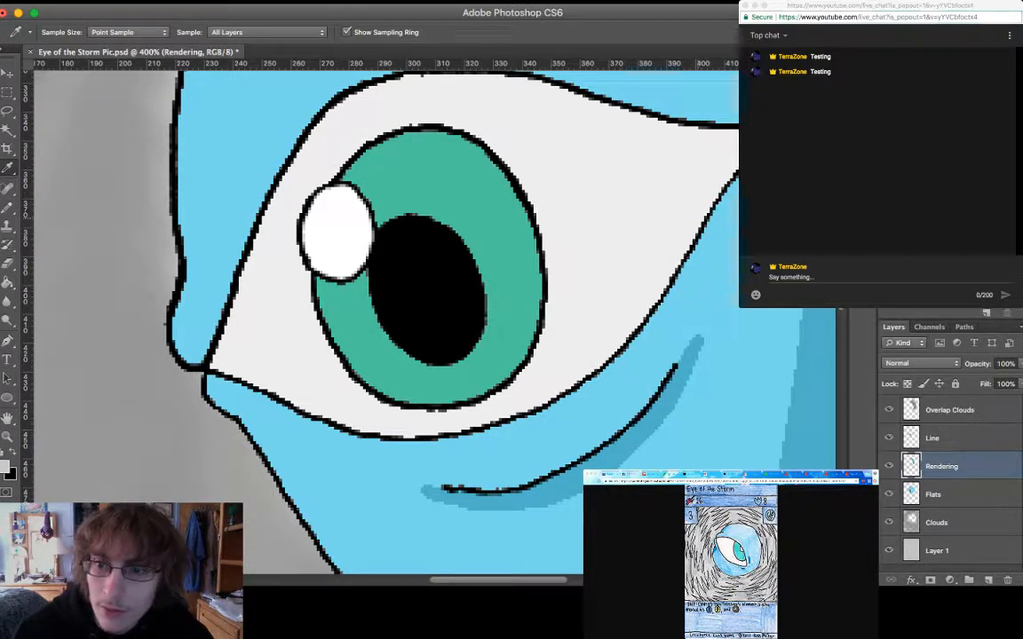
{"action": "left_click", "coordinate": [459, 216]}
{"action": "key", "text": "w"}
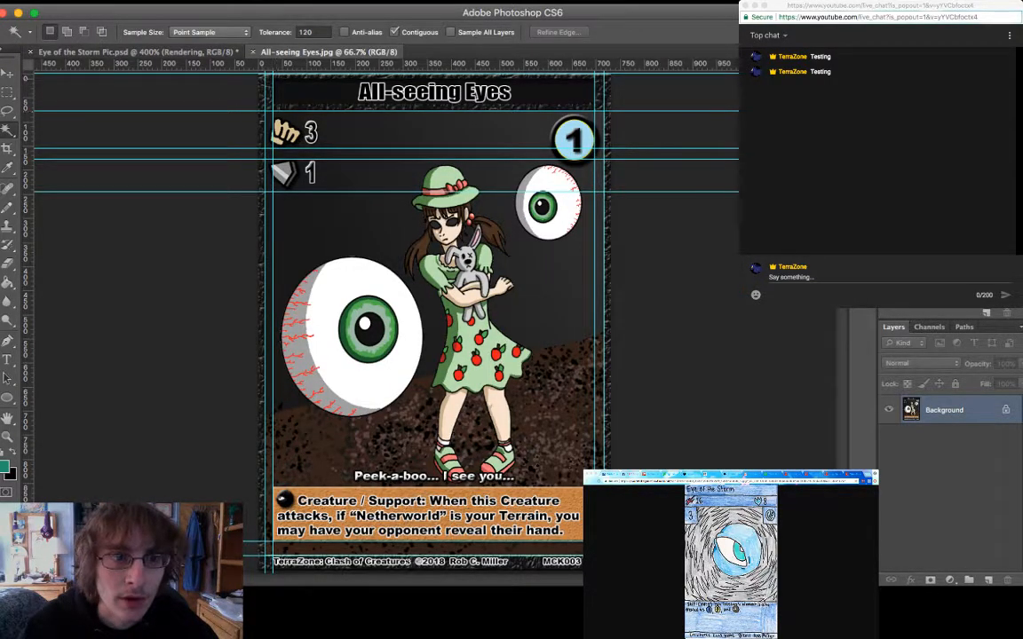
{"action": "key", "text": "super+w"}
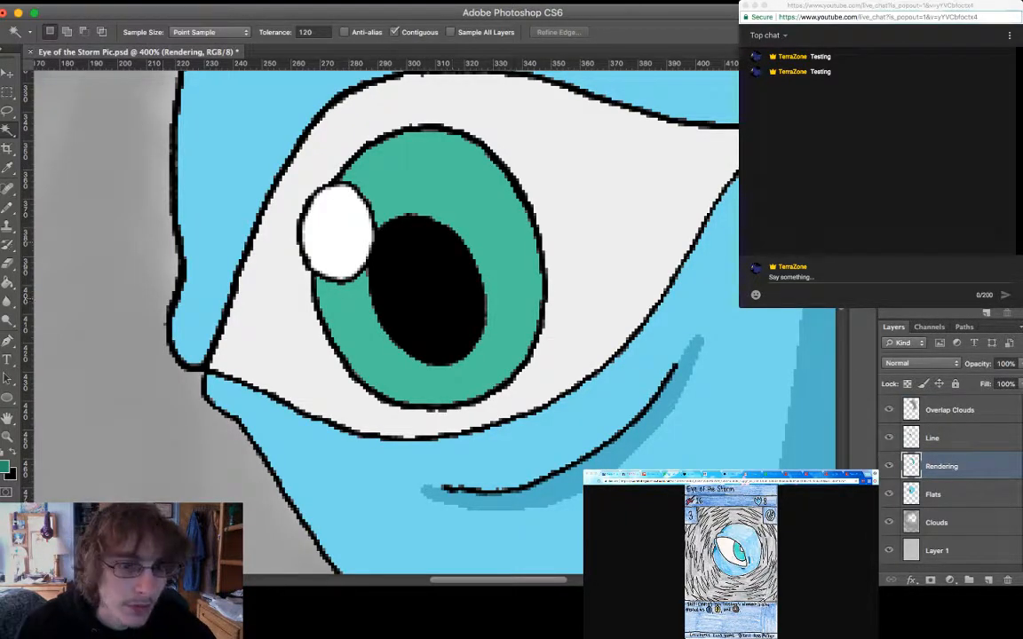
Pencil a dark green shadow inside the iris along its upper and outer edge, thickening the band at the top
{"action": "key", "text": "b"}
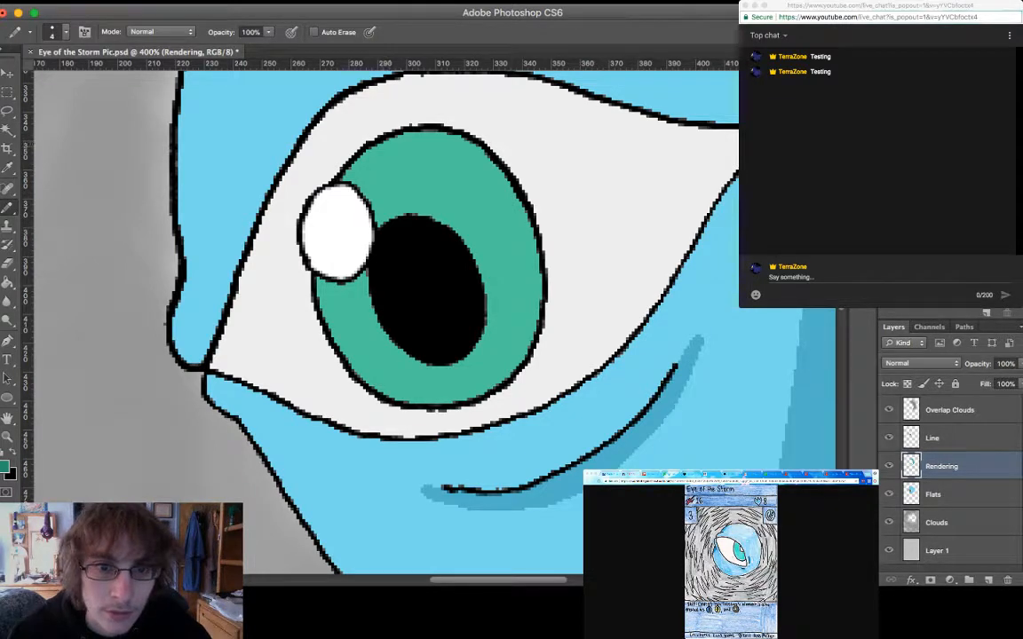
{"action": "mouse_move", "coordinate": [375, 147]}
{"action": "left_mouse_down"}
{"action": "mouse_move", "coordinate": [408, 140]}
{"action": "mouse_move", "coordinate": [476, 153]}
{"action": "mouse_move", "coordinate": [516, 218]}
{"action": "mouse_move", "coordinate": [511, 346]}
{"action": "mouse_move", "coordinate": [484, 386]}
{"action": "mouse_move", "coordinate": [448, 399]}
{"action": "mouse_move", "coordinate": [518, 371]}
{"action": "mouse_move", "coordinate": [538, 313]}
{"action": "mouse_move", "coordinate": [536, 277]}
{"action": "mouse_move", "coordinate": [479, 231]}
{"action": "mouse_move", "coordinate": [469, 187]}
{"action": "left_mouse_up"}
{"action": "mouse_move", "coordinate": [357, 121]}
{"action": "left_mouse_down"}
{"action": "mouse_move", "coordinate": [431, 137]}
{"action": "mouse_move", "coordinate": [521, 219]}
{"action": "left_mouse_up"}
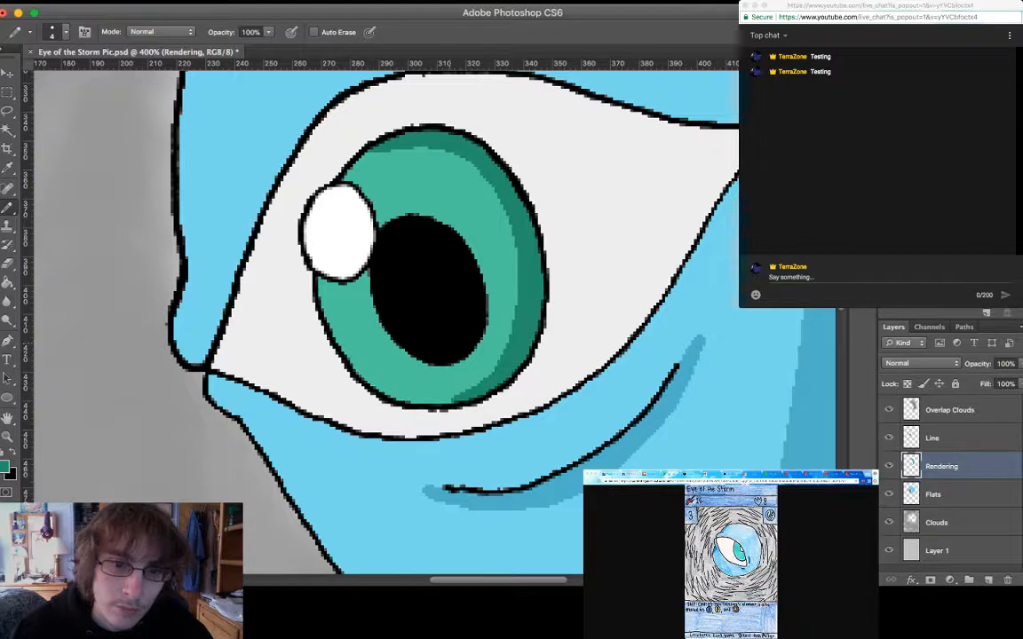
{"action": "scroll", "coordinate": [381, 311], "scroll_direction": "down", "scroll_amount": 1}
{"action": "scroll", "coordinate": [382, 311], "scroll_direction": "left", "scroll_amount": 1}
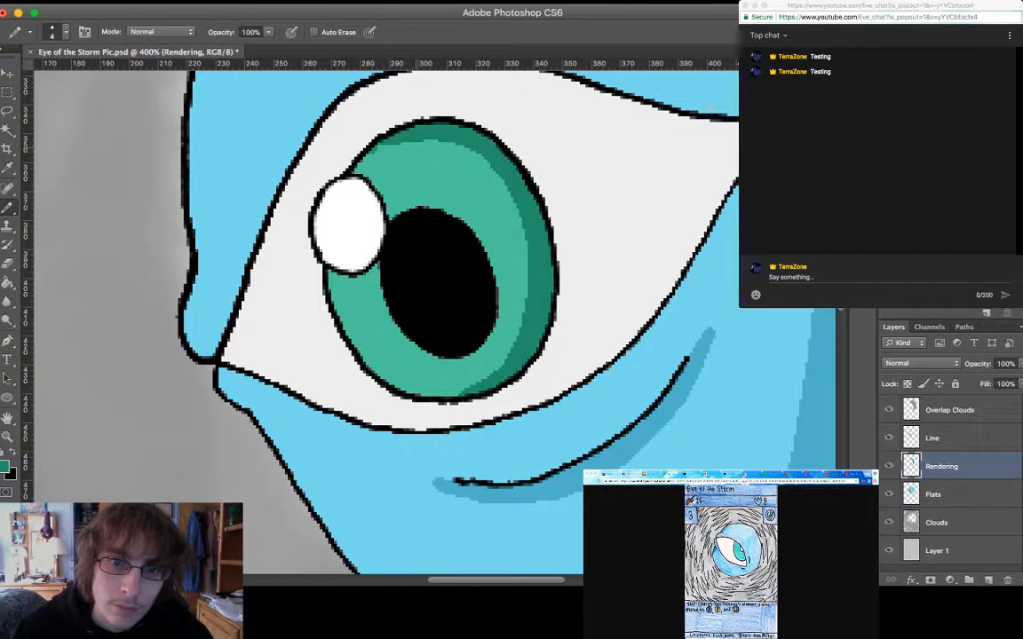
{"action": "mouse_move", "coordinate": [362, 152]}
{"action": "left_mouse_down"}
{"action": "mouse_move", "coordinate": [411, 143]}
{"action": "mouse_move", "coordinate": [467, 154]}
{"action": "left_mouse_up"}
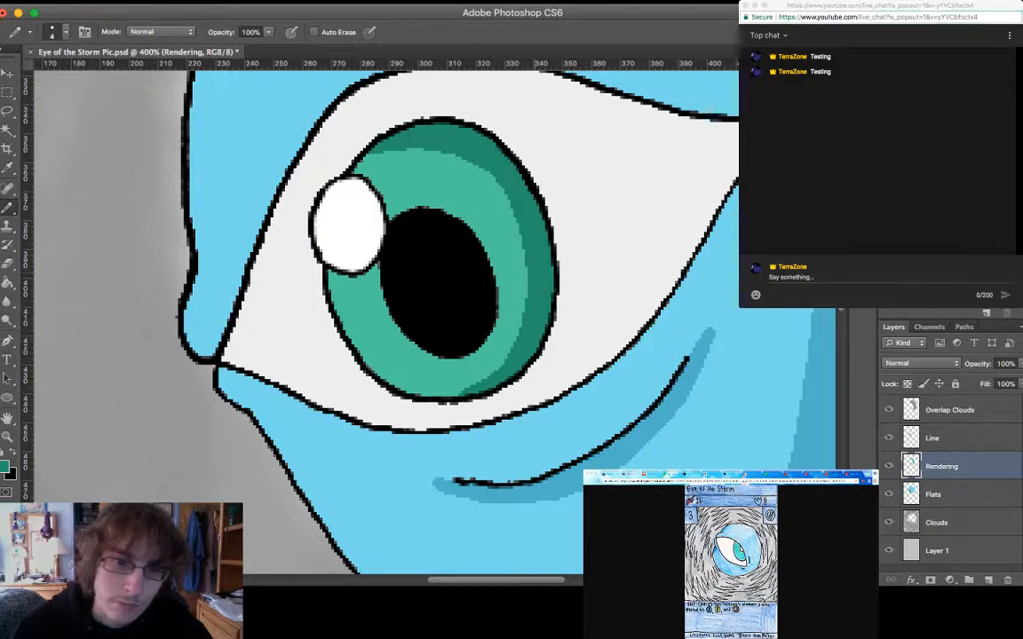
{"action": "scroll", "coordinate": [435, 320], "scroll_direction": "left", "scroll_amount": 1}
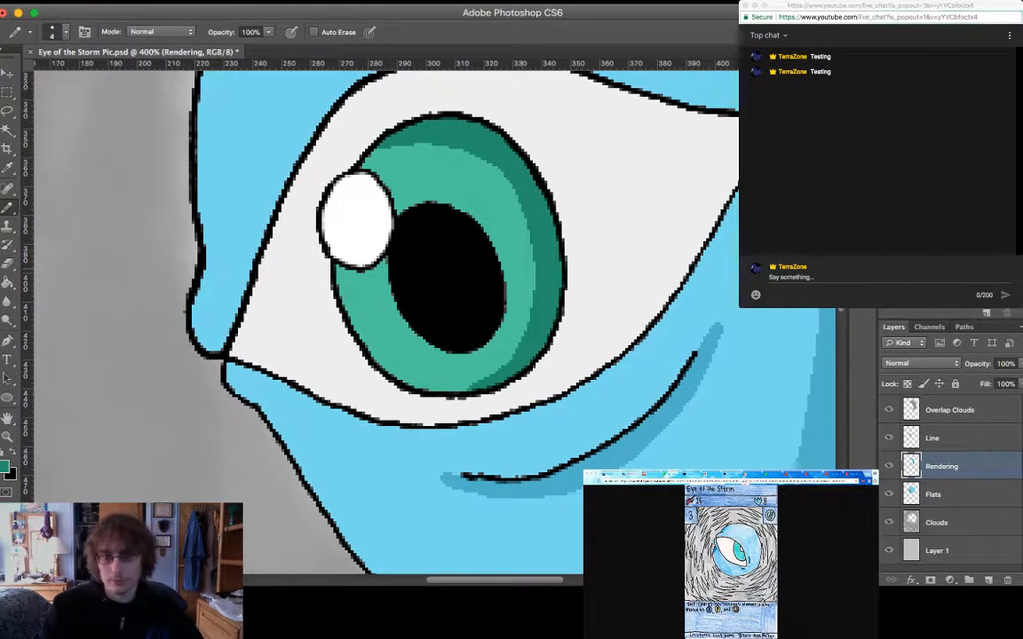
Choose a lighter, paler green based on the iris colour as the foreground colour
{"action": "key", "text": "super+0"}
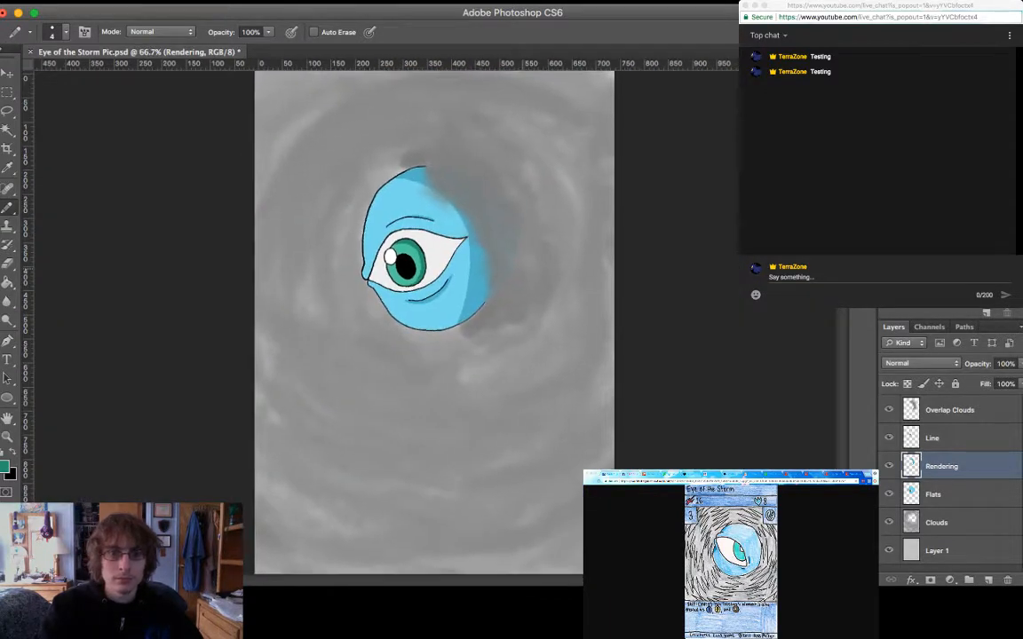
{"action": "key", "text": "super+plus"}
{"action": "key", "text": "super+plus"}
{"action": "key", "text": "super+plus"}
{"action": "key", "text": "super+plus"}
{"action": "scroll", "coordinate": [435, 319], "scroll_direction": "left", "scroll_amount": 3}
{"action": "scroll", "coordinate": [435, 320], "scroll_direction": "up", "scroll_amount": 5}
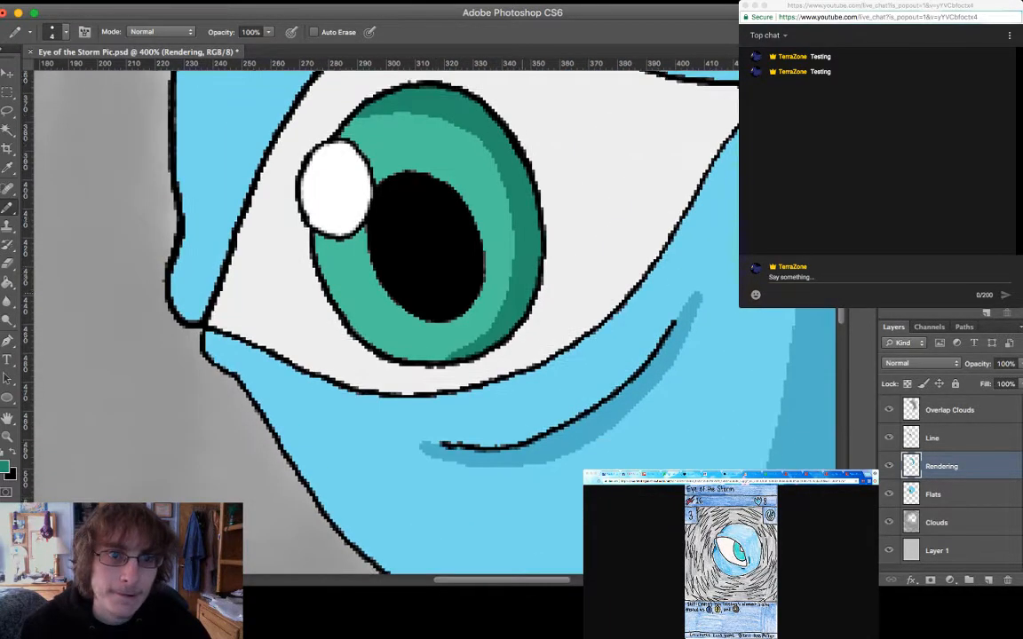
{"action": "scroll", "coordinate": [435, 320], "scroll_direction": "up", "scroll_amount": 1}
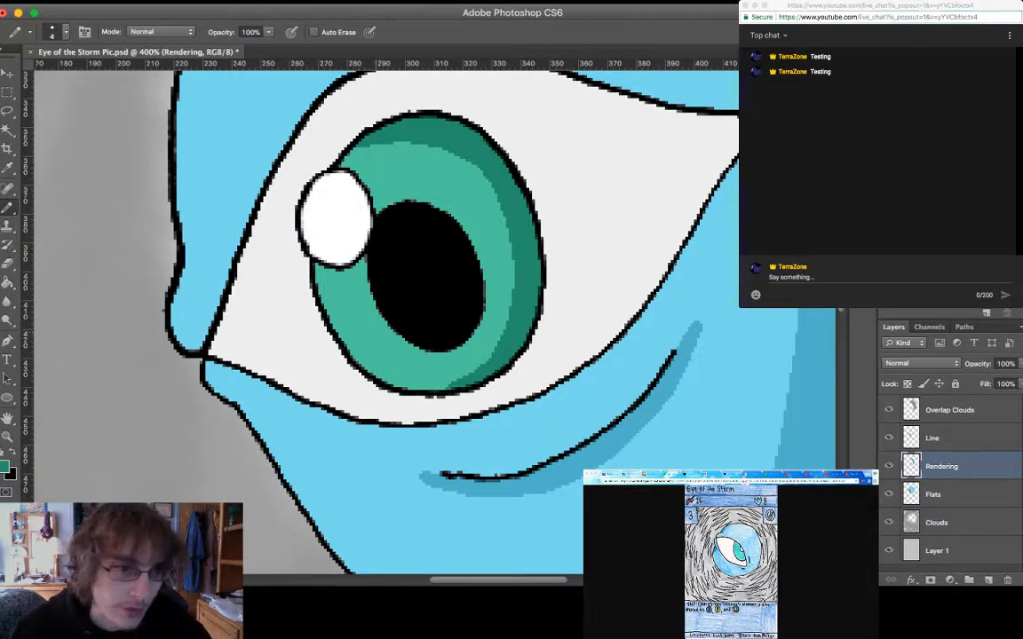
{"action": "key", "text": "i"}
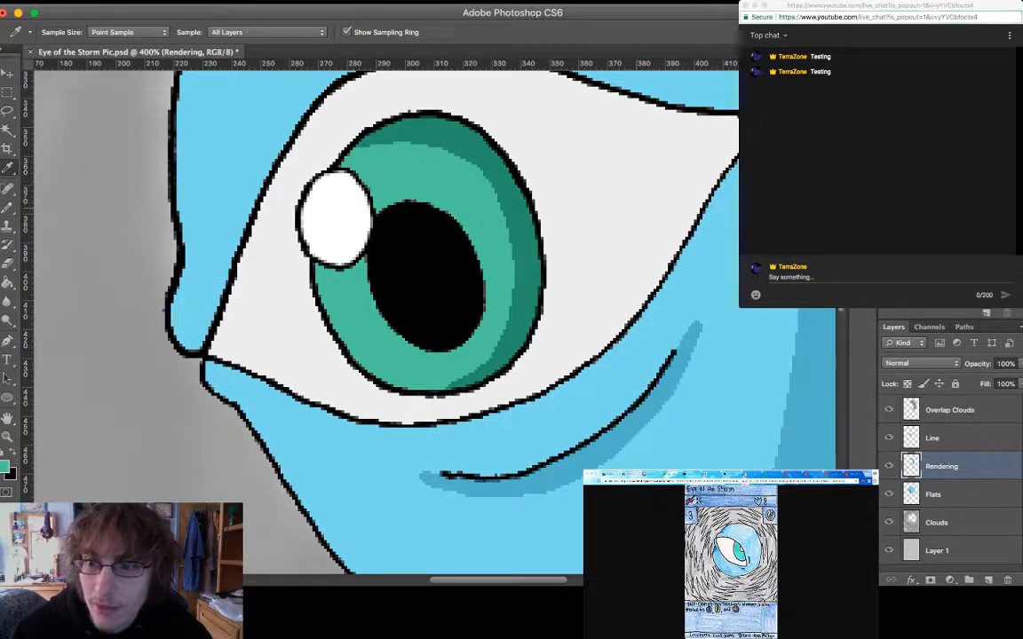
{"action": "key", "text": "Return"}
Try a jagged pale green ring around the pupil with the Pencil, and undo it
{"action": "mouse_move", "coordinate": [379, 212]}
{"action": "left_mouse_down"}
{"action": "mouse_move", "coordinate": [379, 184]}
{"action": "mouse_move", "coordinate": [414, 181]}
{"action": "mouse_move", "coordinate": [451, 185]}
{"action": "mouse_move", "coordinate": [478, 213]}
{"action": "mouse_move", "coordinate": [499, 284]}
{"action": "mouse_move", "coordinate": [484, 337]}
{"action": "mouse_move", "coordinate": [462, 363]}
{"action": "mouse_move", "coordinate": [388, 357]}
{"action": "mouse_move", "coordinate": [339, 303]}
{"action": "mouse_move", "coordinate": [320, 251]}
{"action": "left_mouse_up"}
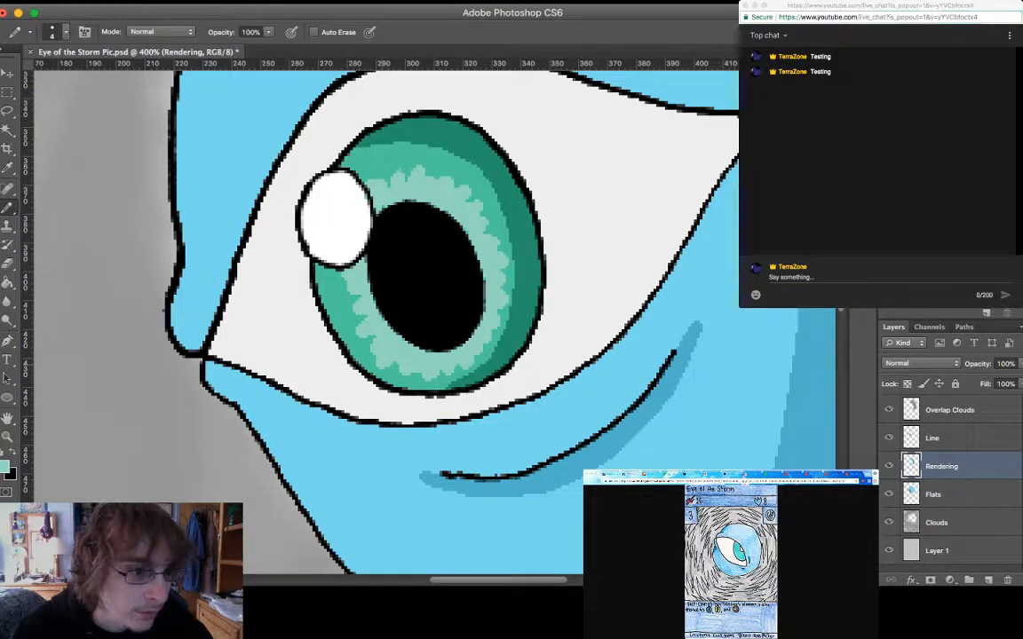
{"action": "scroll", "coordinate": [452, 283], "scroll_direction": "left", "scroll_amount": 1}
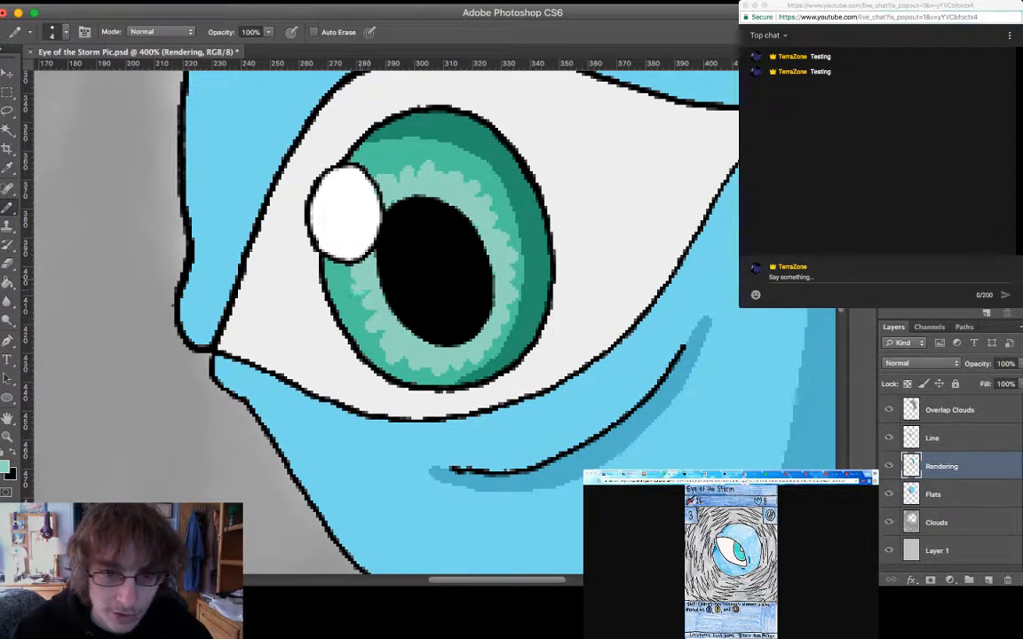
{"action": "scroll", "coordinate": [411, 284], "scroll_direction": "up", "scroll_amount": 1}
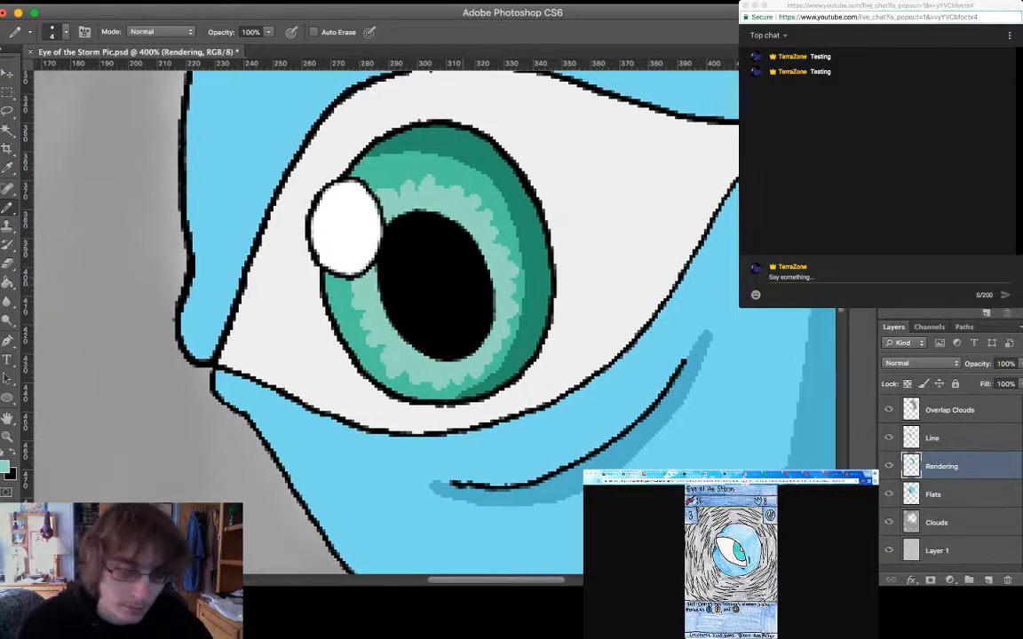
{"action": "key", "text": "super+minus"}
{"action": "key", "text": "super+minus"}
{"action": "key", "text": "super+minus"}
{"action": "key", "text": "super+minus"}
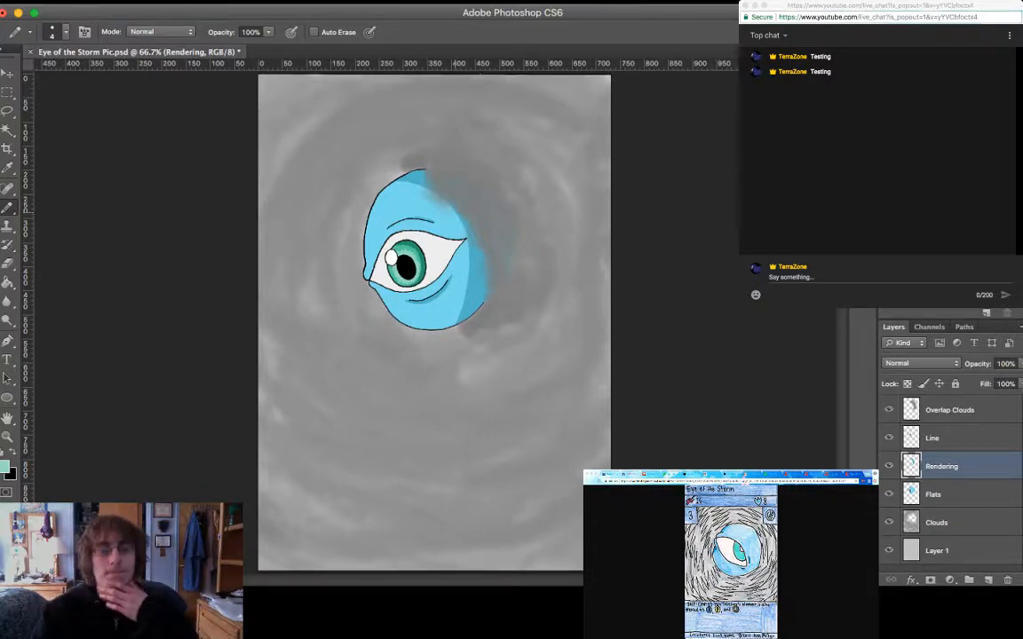
{"action": "key", "text": "super+plus"}
{"action": "key", "text": "super+plus"}
{"action": "key", "text": "super+plus"}
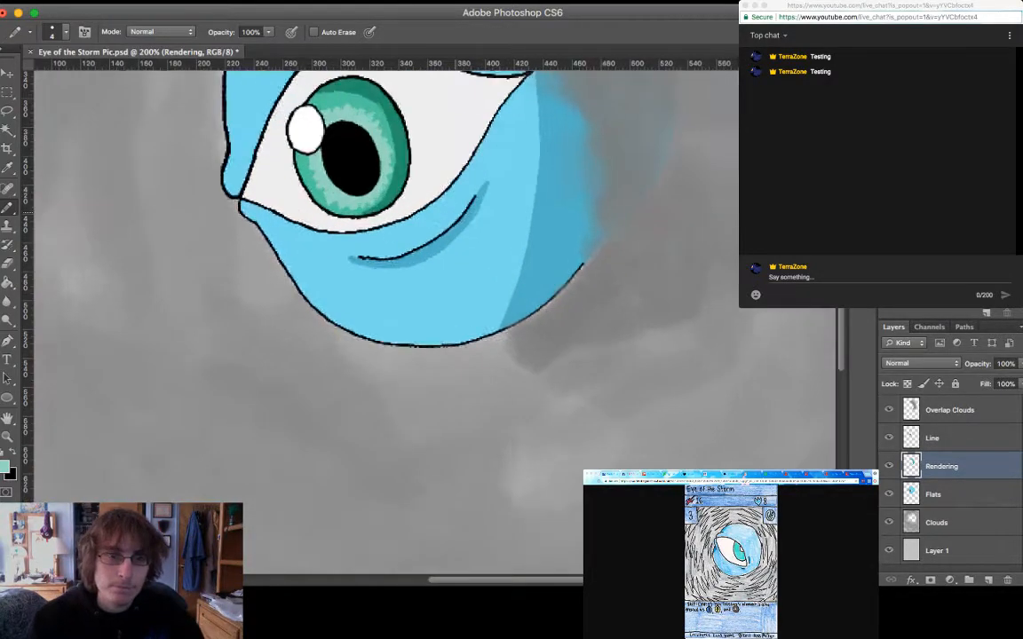
{"action": "scroll", "coordinate": [426, 310], "scroll_direction": "up", "scroll_amount": 5}
{"action": "scroll", "coordinate": [426, 311], "scroll_direction": "left", "scroll_amount": 3}
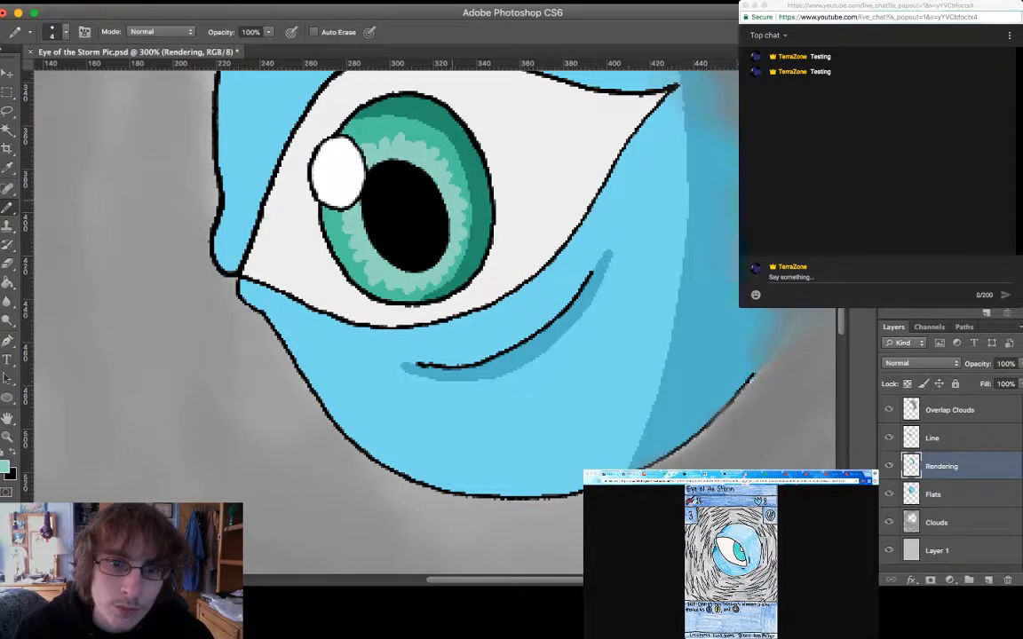
{"action": "scroll", "coordinate": [426, 311], "scroll_direction": "up", "scroll_amount": 2}
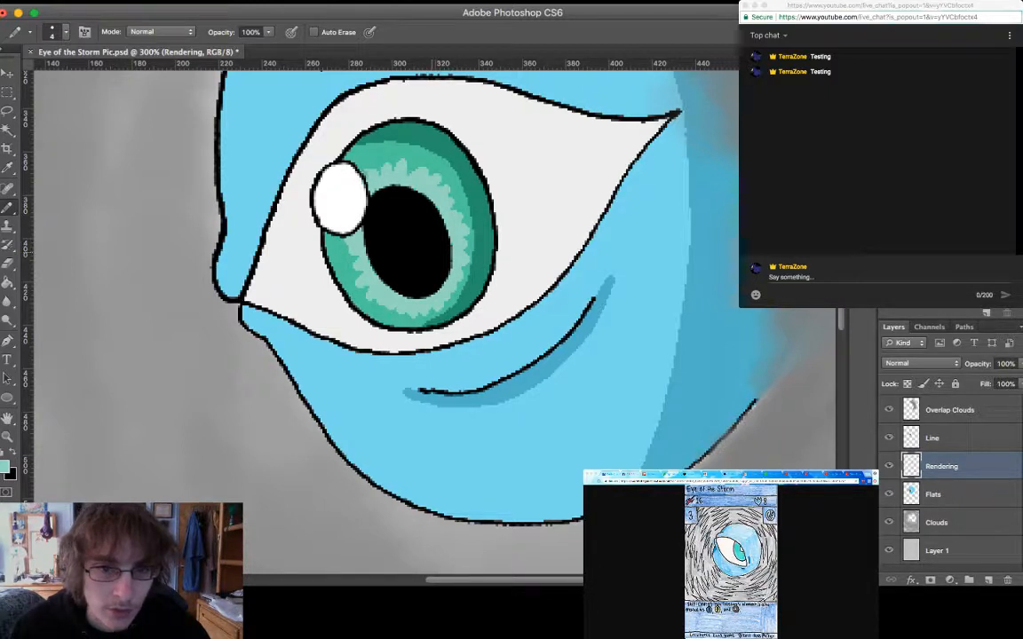
{"action": "key", "text": "ctrl+z"}
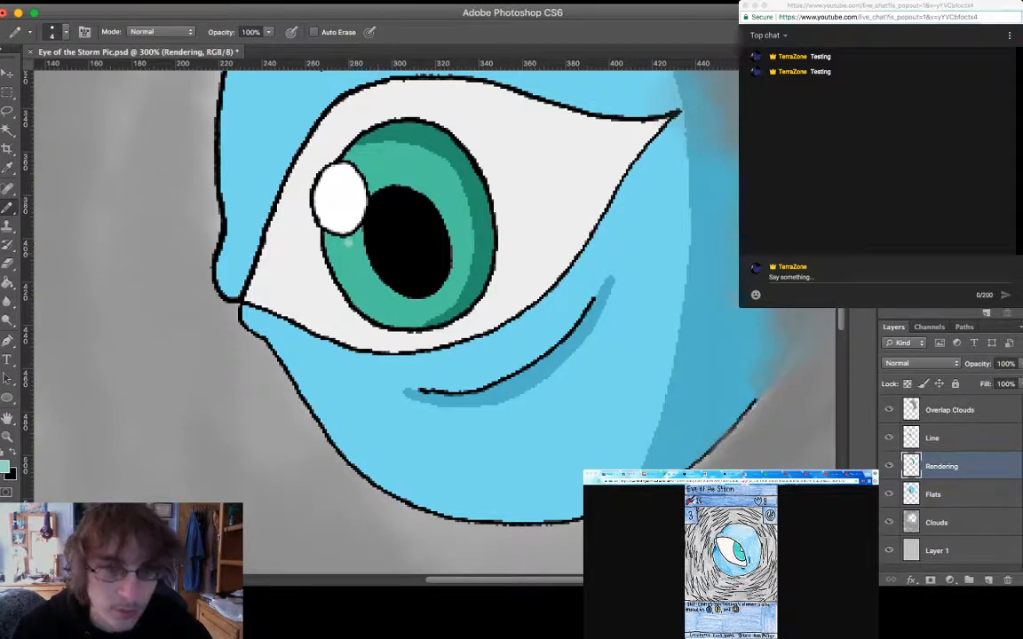
Try a pale green crescent highlight in the iris below the white glint with the 4 px Pencil, and undo its strokes
{"action": "mouse_move", "coordinate": [347, 242]}
{"action": "left_mouse_down"}
{"action": "mouse_move", "coordinate": [359, 276]}
{"action": "mouse_move", "coordinate": [396, 304]}
{"action": "left_mouse_up"}
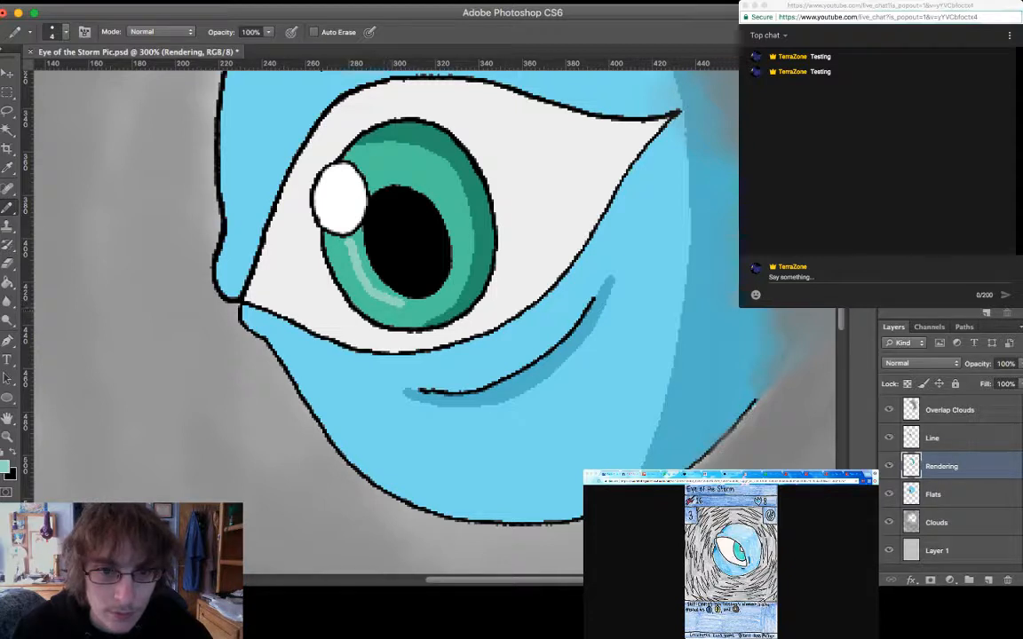
{"action": "left_click_drag", "start_coordinate": [356, 273], "coordinate": [392, 307]}
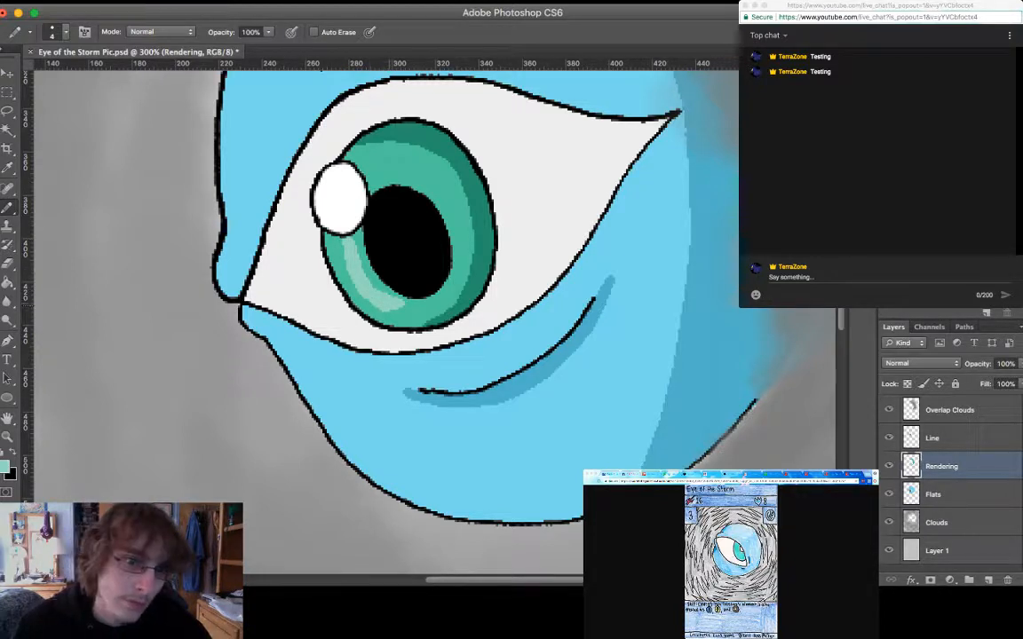
{"action": "left_click_drag", "start_coordinate": [480, 232], "coordinate": [491, 228]}
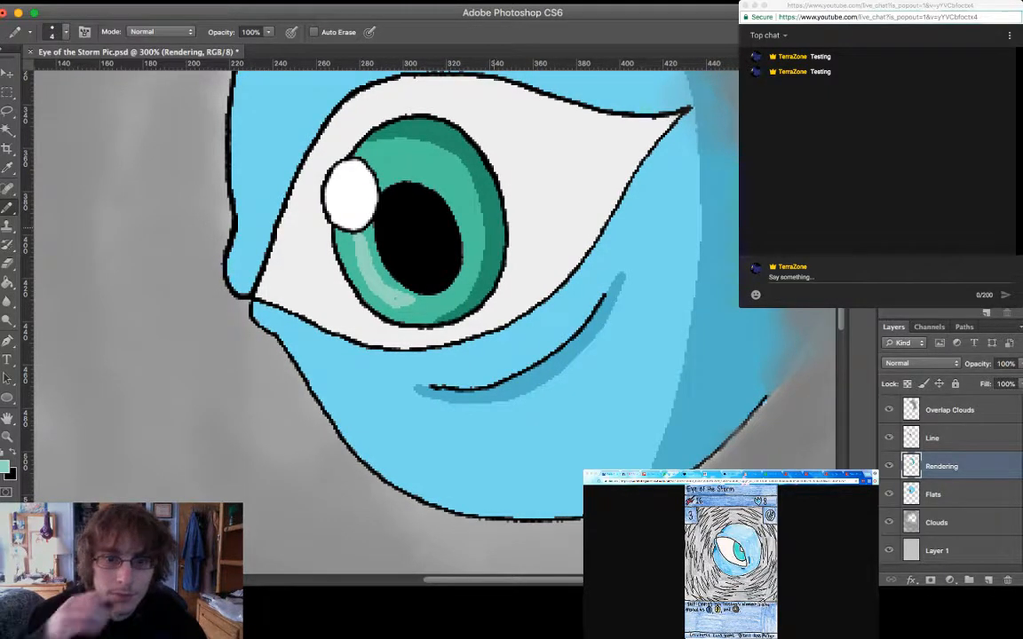
{"action": "key", "text": "alt+super+z"}
{"action": "key", "text": "alt+super+z"}
{"action": "key", "text": "alt+super+z"}
{"action": "key", "text": "alt+super+z"}
{"action": "key", "text": "alt+super+z"}
{"action": "key", "text": "alt+super+z"}
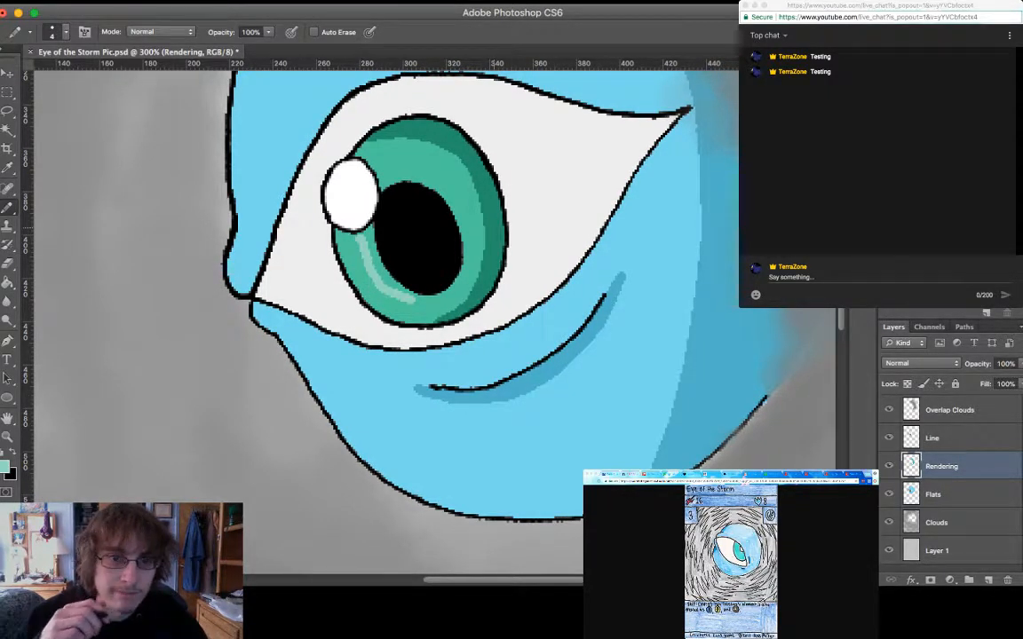
{"action": "key", "text": "alt+super+z"}
{"action": "key", "text": "alt+super+z"}
{"action": "key", "text": "alt+super+z"}
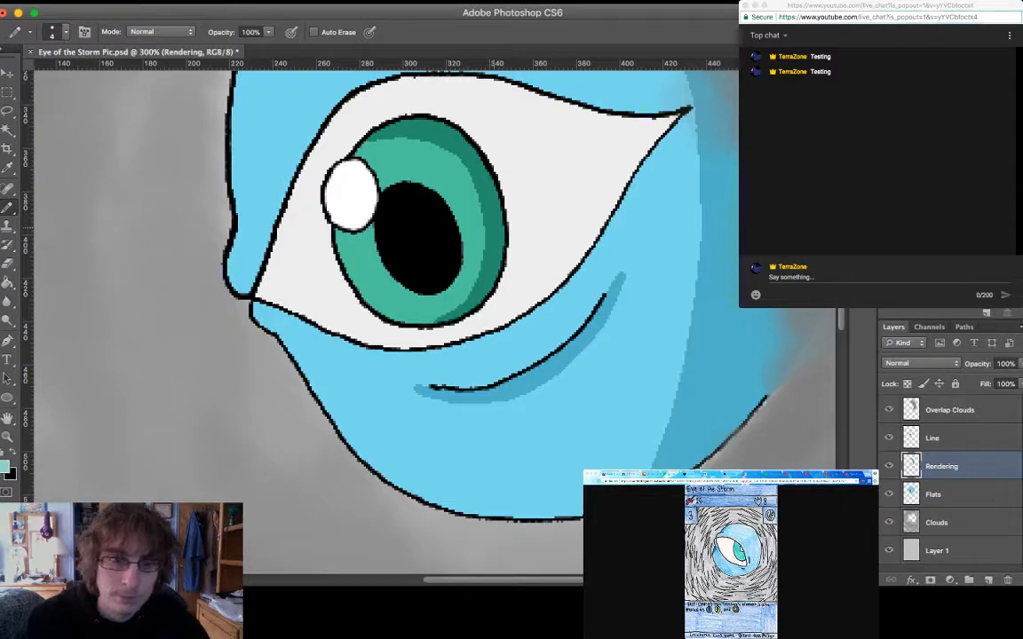
Outline a thin crescent highlight in the iris below the white glint with a 1 px pale green Pencil, and fill it with the same colour
{"action": "key", "text": "super+equal"}
{"action": "key", "text": "super+equal"}
{"action": "left_click_drag", "start_coordinate": [493, 229], "coordinate": [578, 272]}
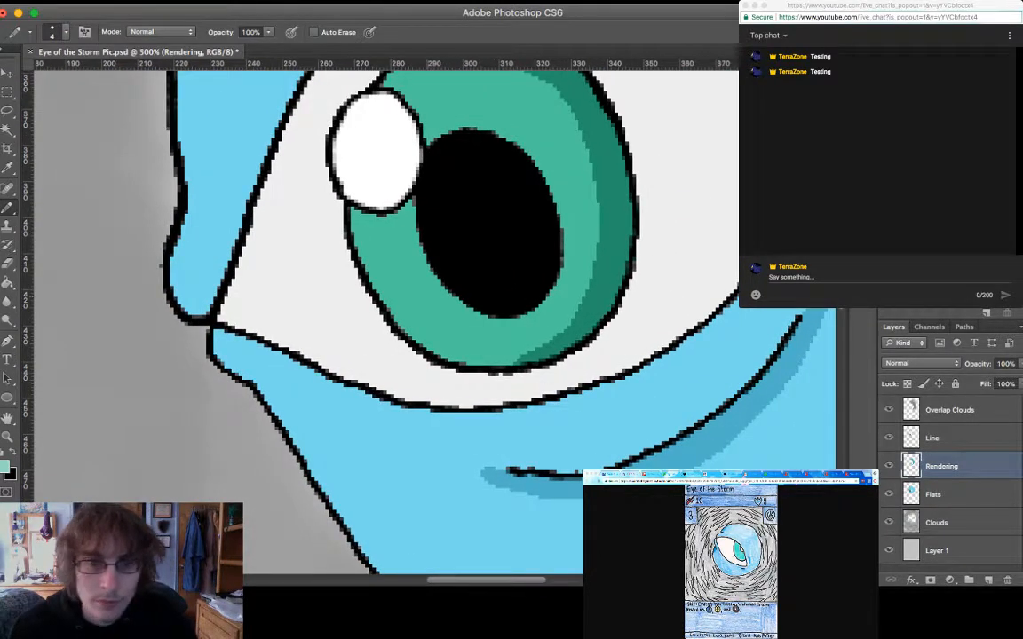
{"action": "key", "text": "bracketleft"}
{"action": "key", "text": "bracketleft"}
{"action": "key", "text": "bracketleft"}
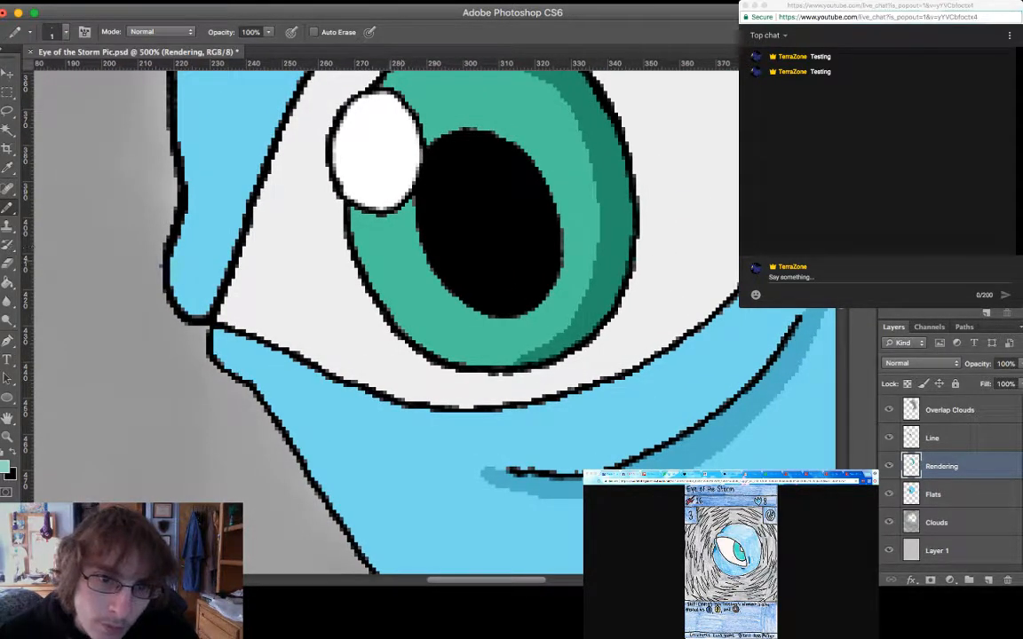
{"action": "mouse_move", "coordinate": [388, 266]}
{"action": "left_mouse_down"}
{"action": "mouse_move", "coordinate": [383, 213]}
{"action": "mouse_move", "coordinate": [418, 286]}
{"action": "mouse_move", "coordinate": [409, 286]}
{"action": "mouse_move", "coordinate": [457, 324]}
{"action": "mouse_move", "coordinate": [486, 331]}
{"action": "mouse_move", "coordinate": [452, 339]}
{"action": "mouse_move", "coordinate": [427, 329]}
{"action": "left_mouse_up"}
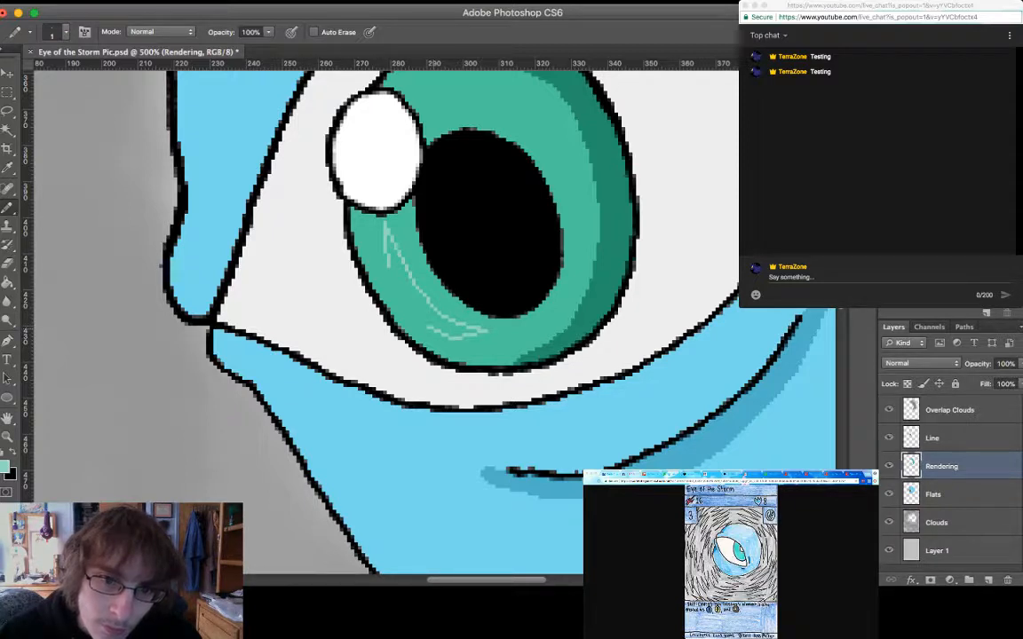
{"action": "left_click_drag", "start_coordinate": [384, 293], "coordinate": [355, 250]}
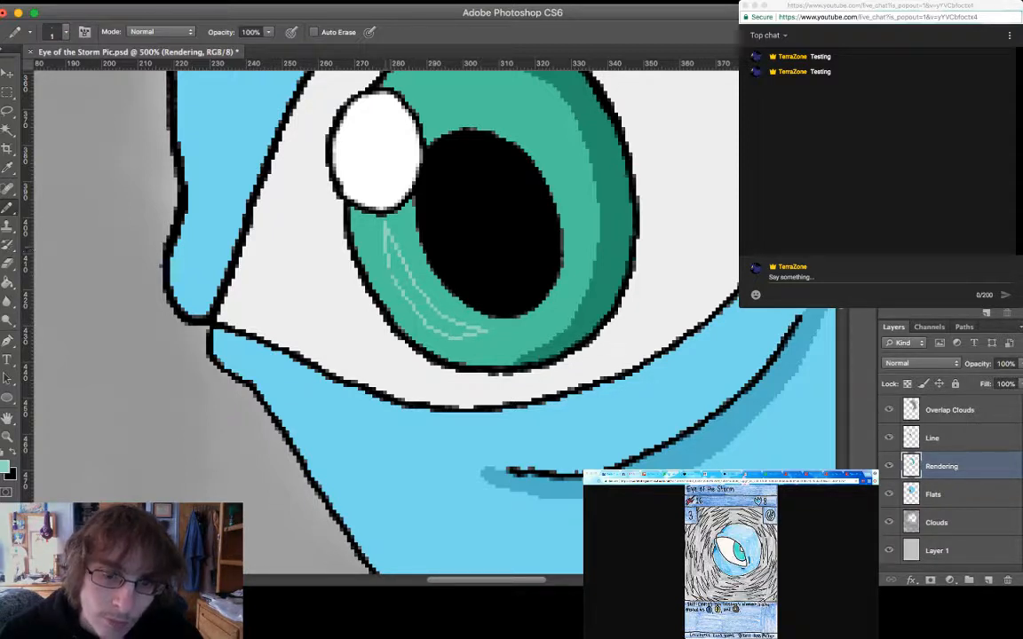
{"action": "scroll", "coordinate": [382, 284], "scroll_direction": "left", "scroll_amount": 1}
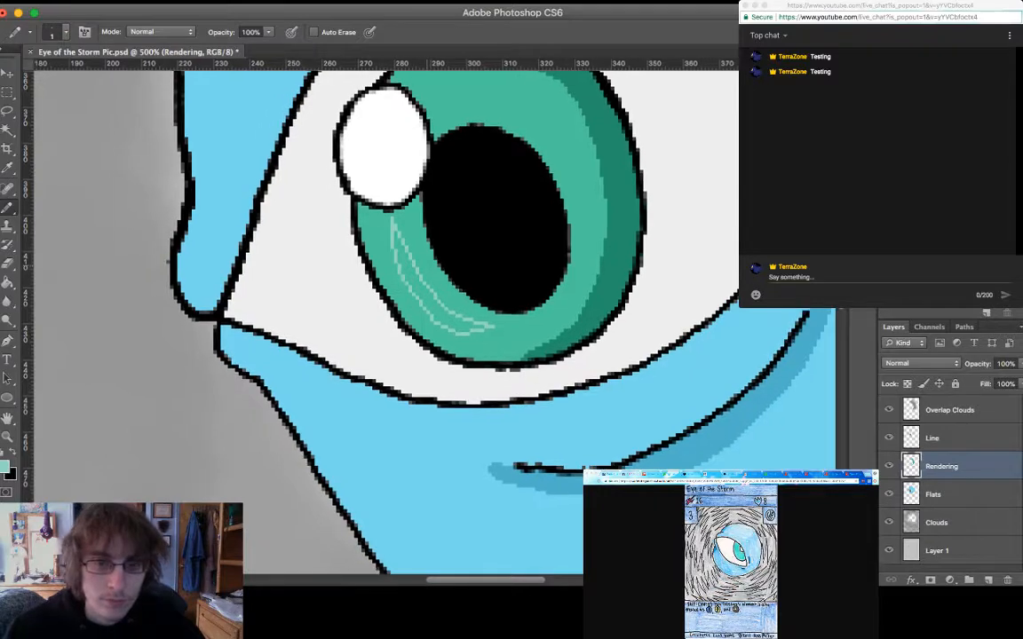
{"action": "key", "text": "g"}
{"action": "left_click", "coordinate": [409, 248]}
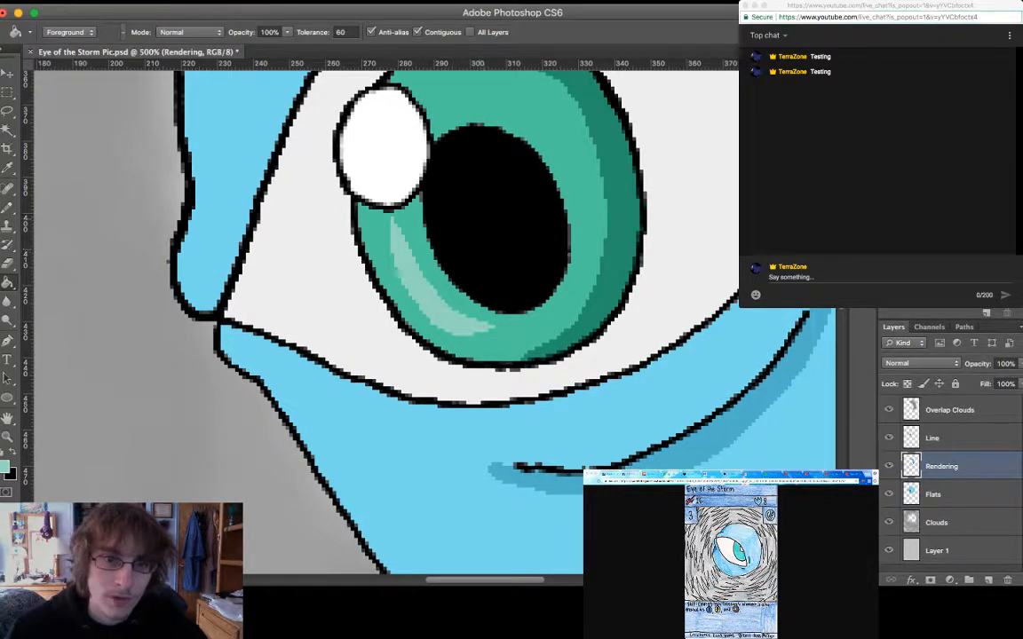
Outline a thin pale green crescent highlight in the iris above the pupil with the 1 px Pencil, and fill it with the same colour
{"action": "scroll", "coordinate": [409, 249], "scroll_direction": "left", "scroll_amount": 1}
{"action": "scroll", "coordinate": [409, 249], "scroll_direction": "left", "scroll_amount": 1}
{"action": "key", "text": "super+minus"}
{"action": "key", "text": "super+minus"}
{"action": "key", "text": "super+minus"}
{"action": "key", "text": "super+minus"}
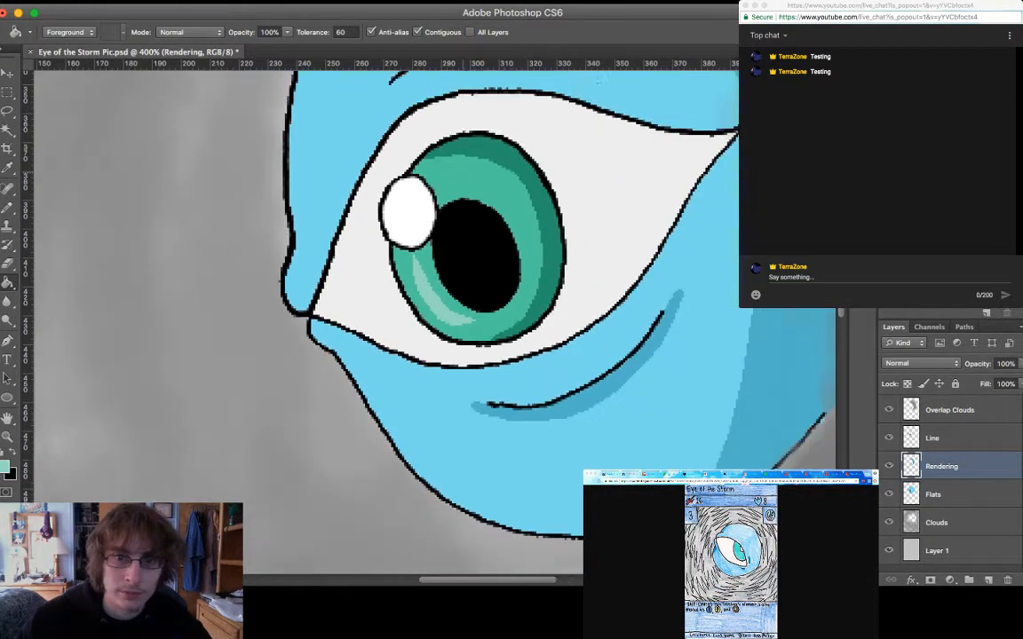
{"action": "key", "text": "super+plus"}
{"action": "key", "text": "super+plus"}
{"action": "key", "text": "super+plus"}
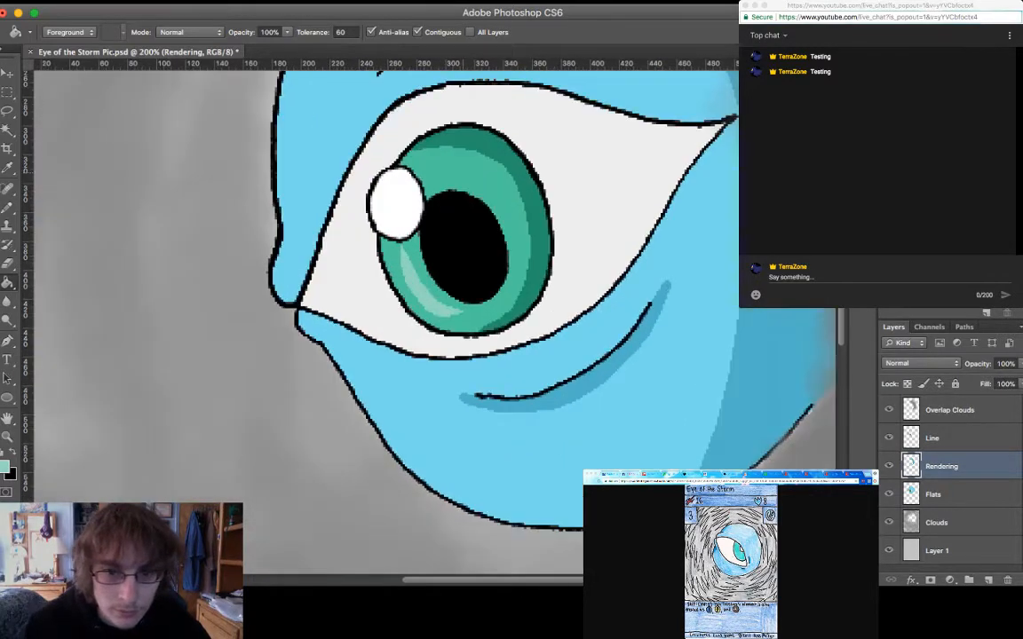
{"action": "key", "text": "super+plus"}
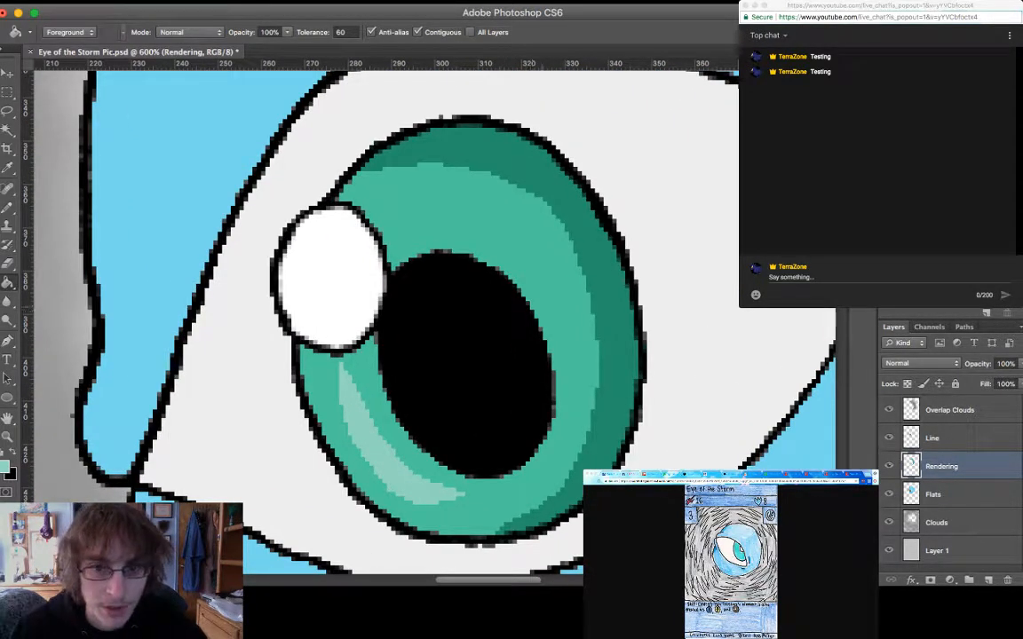
{"action": "key", "text": "b"}
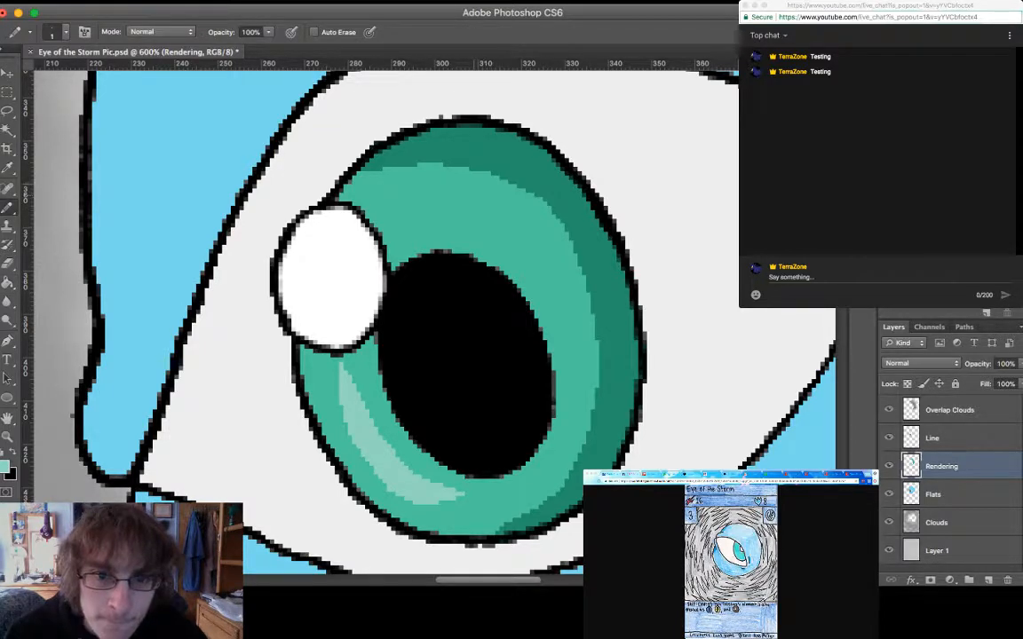
{"action": "mouse_move", "coordinate": [435, 194]}
{"action": "left_mouse_down"}
{"action": "mouse_move", "coordinate": [470, 197]}
{"action": "mouse_move", "coordinate": [519, 234]}
{"action": "mouse_move", "coordinate": [533, 264]}
{"action": "mouse_move", "coordinate": [455, 207]}
{"action": "mouse_move", "coordinate": [401, 213]}
{"action": "left_mouse_up"}
{"action": "left_click_drag", "start_coordinate": [435, 194], "coordinate": [415, 205]}
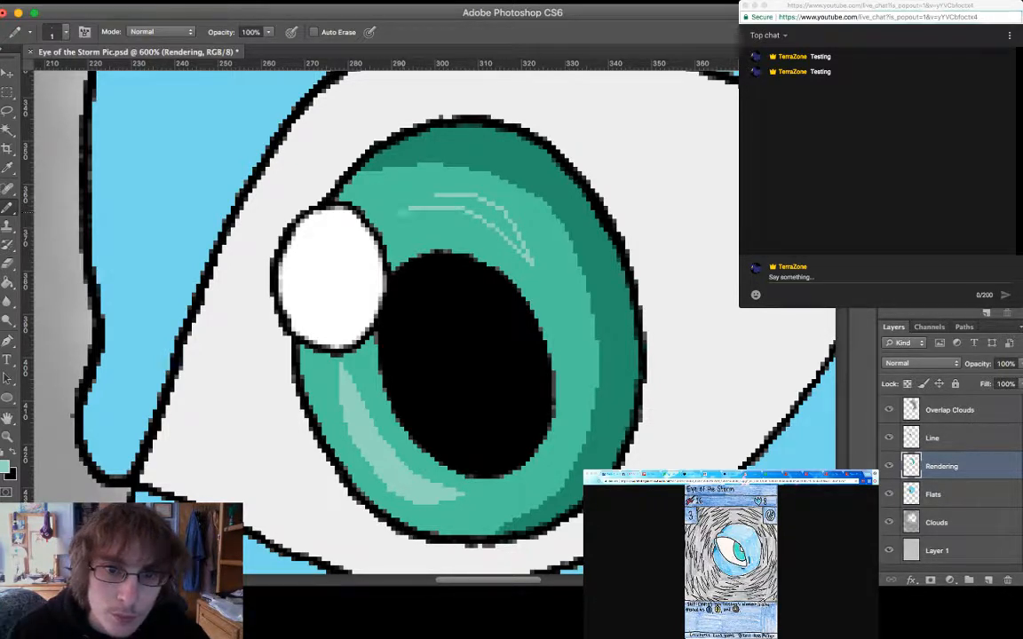
{"action": "scroll", "coordinate": [382, 293], "scroll_direction": "left", "scroll_amount": 2}
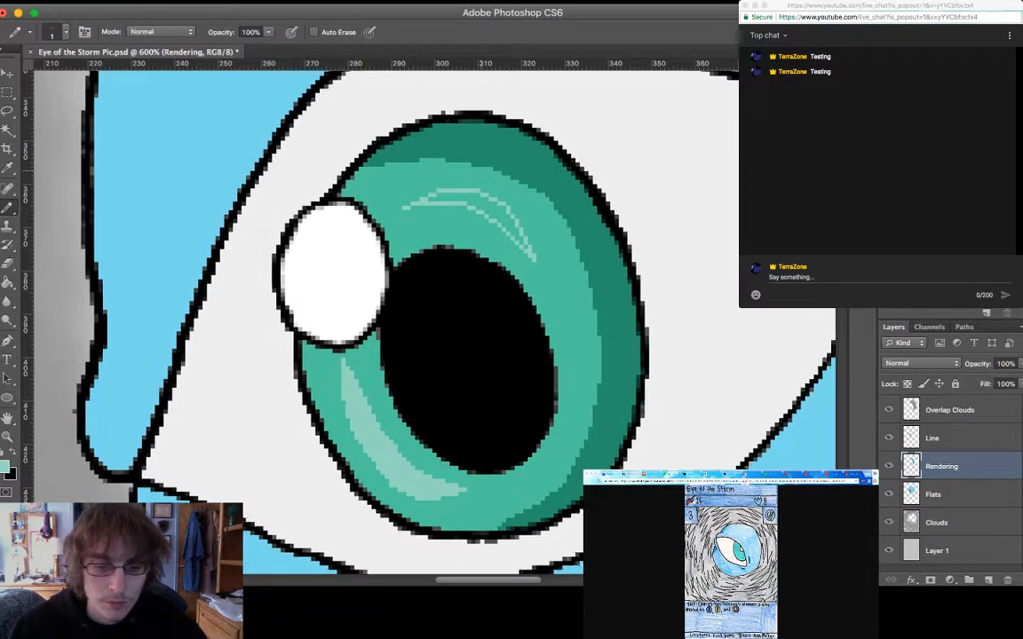
{"action": "key", "text": "g"}
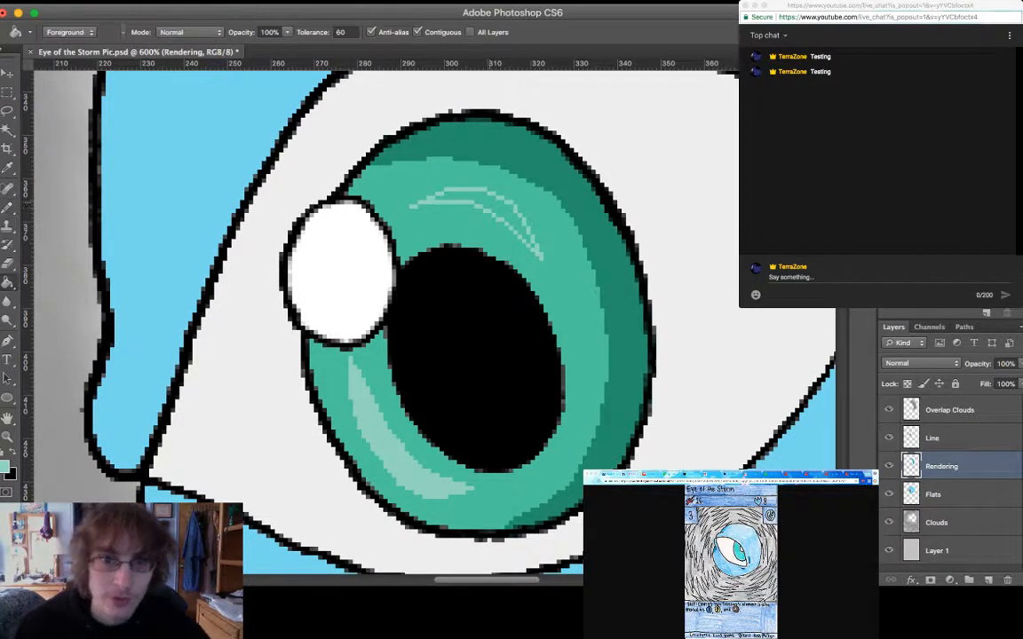
{"action": "left_click", "coordinate": [466, 200]}
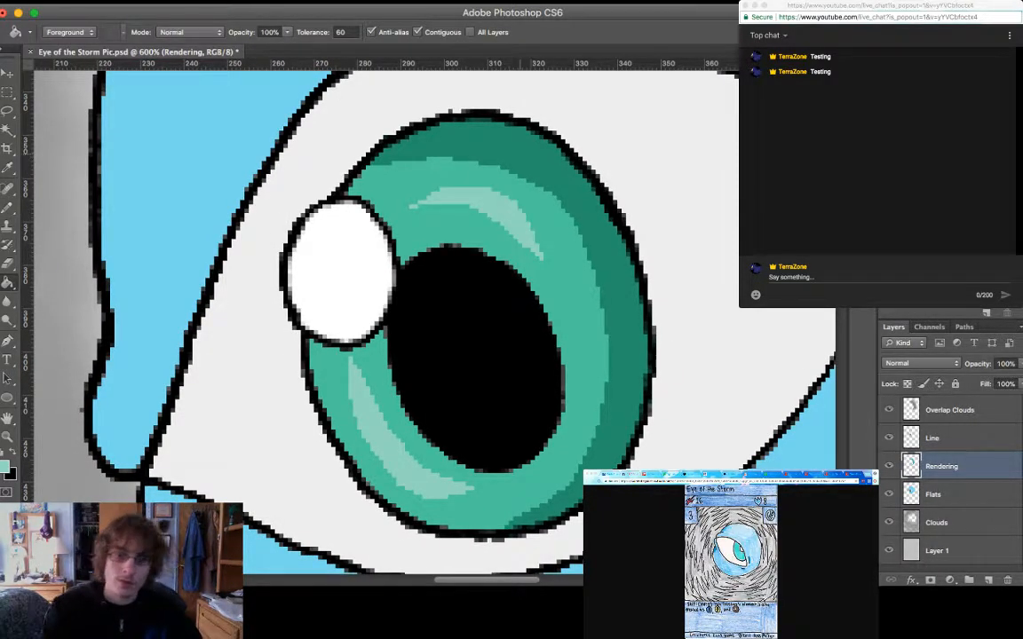
Examine the iris highlights up close and against the whole picture
{"action": "key", "text": "super+minus"}
{"action": "key", "text": "super+minus"}
{"action": "key", "text": "super+minus"}
{"action": "key", "text": "super+minus"}
{"action": "key", "text": "super+minus"}
{"action": "key", "text": "super+minus"}
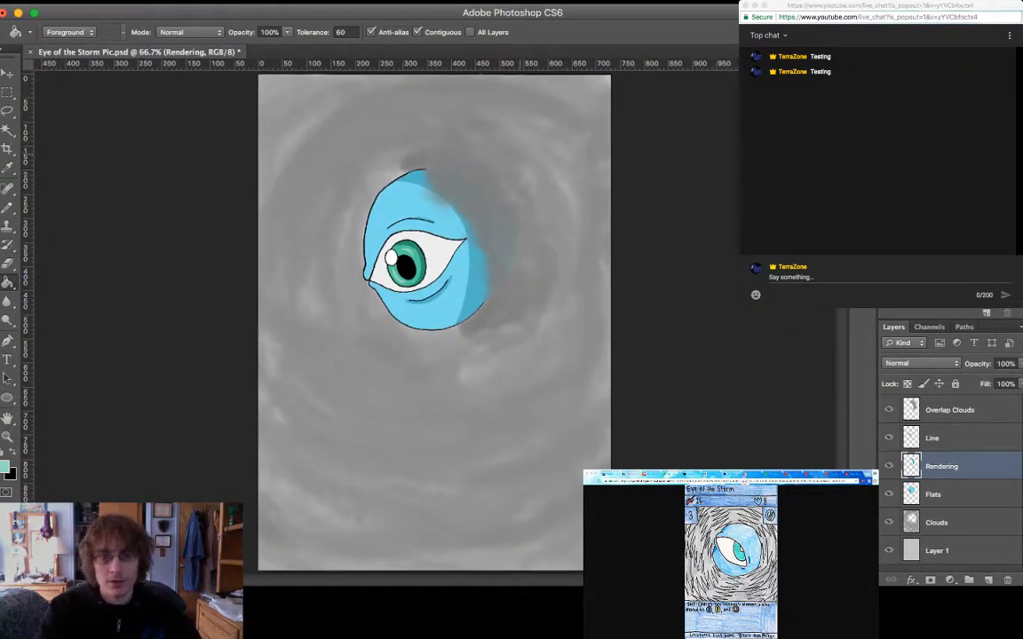
{"action": "key", "text": "super+plus"}
{"action": "key", "text": "super+plus"}
{"action": "key", "text": "super+plus"}
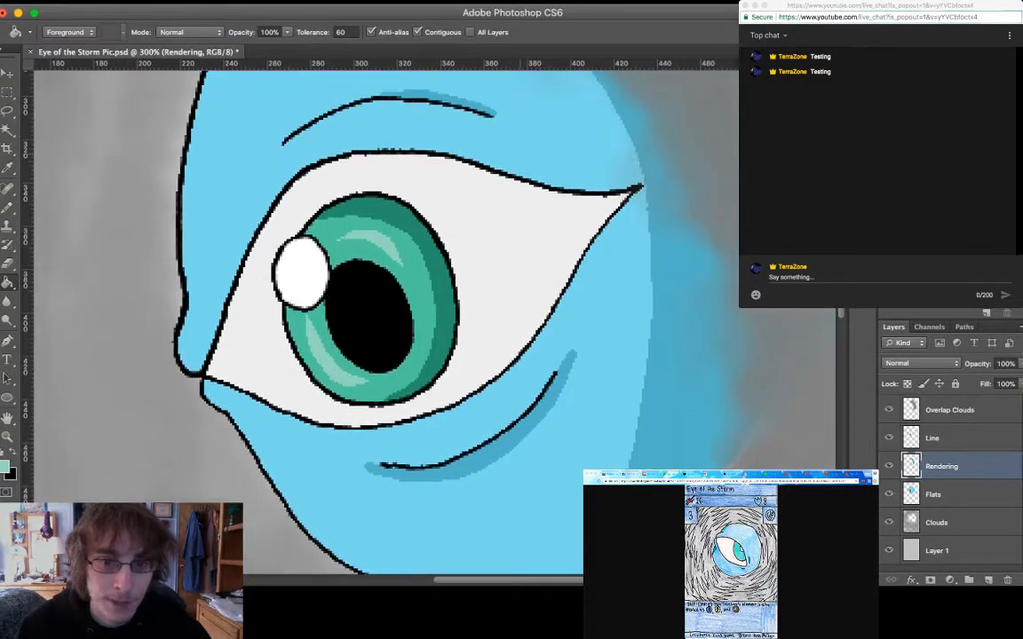
{"action": "scroll", "coordinate": [382, 320], "scroll_direction": "left", "scroll_amount": 4}
{"action": "scroll", "coordinate": [381, 320], "scroll_direction": "up", "scroll_amount": 3}
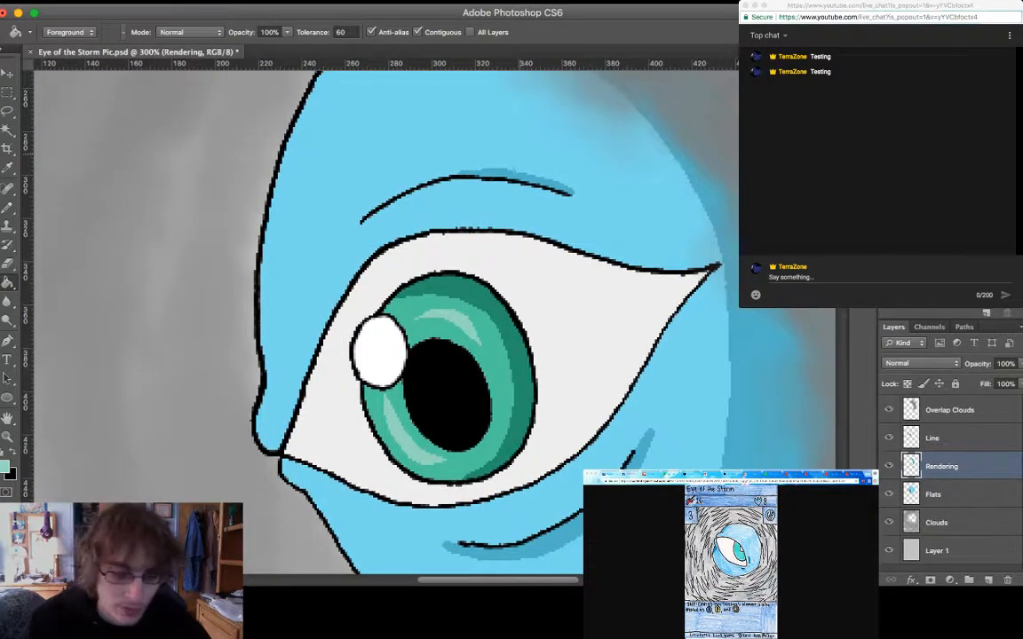
{"action": "key", "text": "super+minus"}
{"action": "key", "text": "super+minus"}
{"action": "key", "text": "super+minus"}
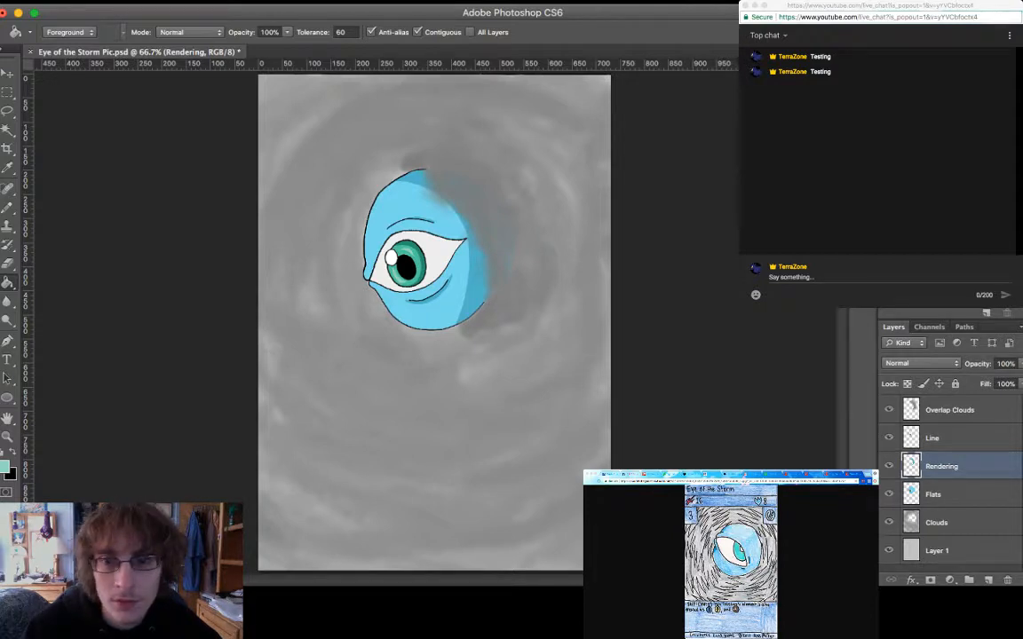
Save the drawing
{"action": "key", "text": "super+s"}
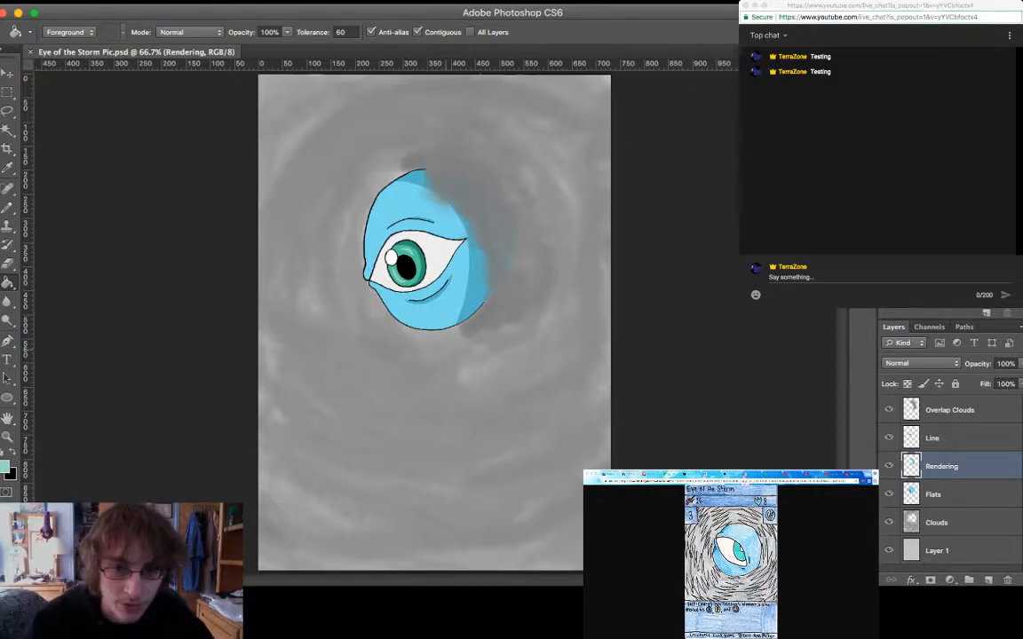
{"action": "key", "text": "super+equal"}
{"action": "key", "text": "super+equal"}
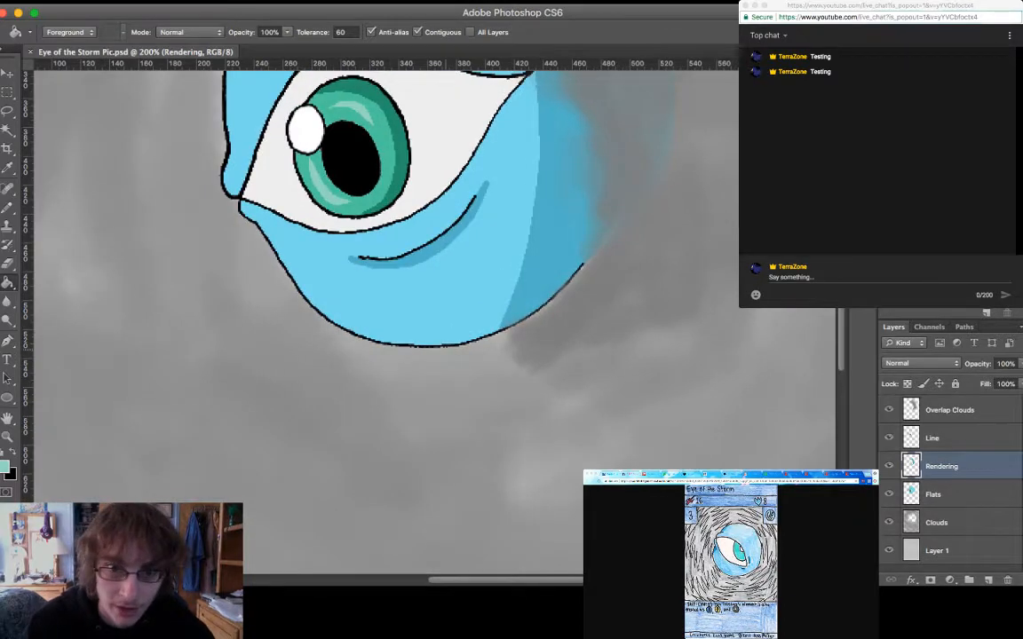
{"action": "key", "text": "super+minus"}
{"action": "key", "text": "super+minus"}
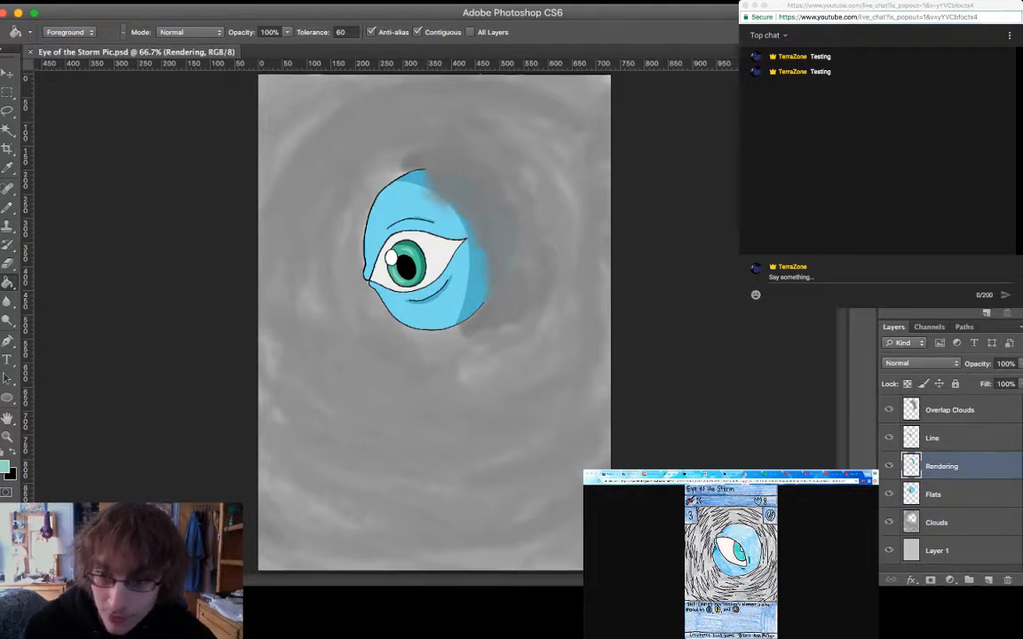
Make Overlap Clouds the active layer and ready the 150 px Brush with a grey sampled from the clouds
{"action": "left_click", "coordinate": [949, 409]}
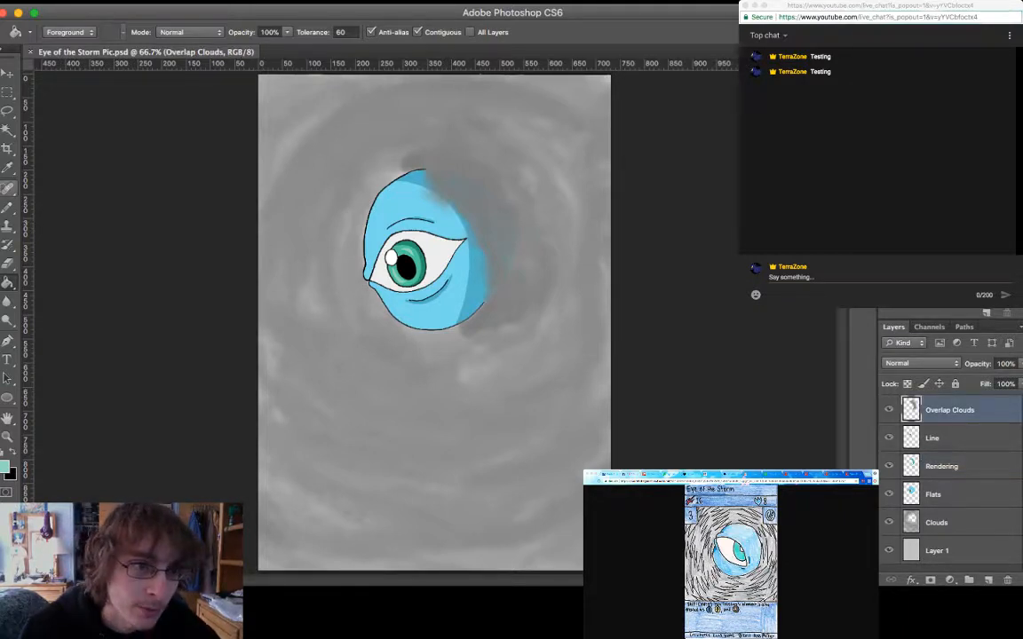
{"action": "key", "text": "b"}
{"action": "key", "text": "shift+b"}
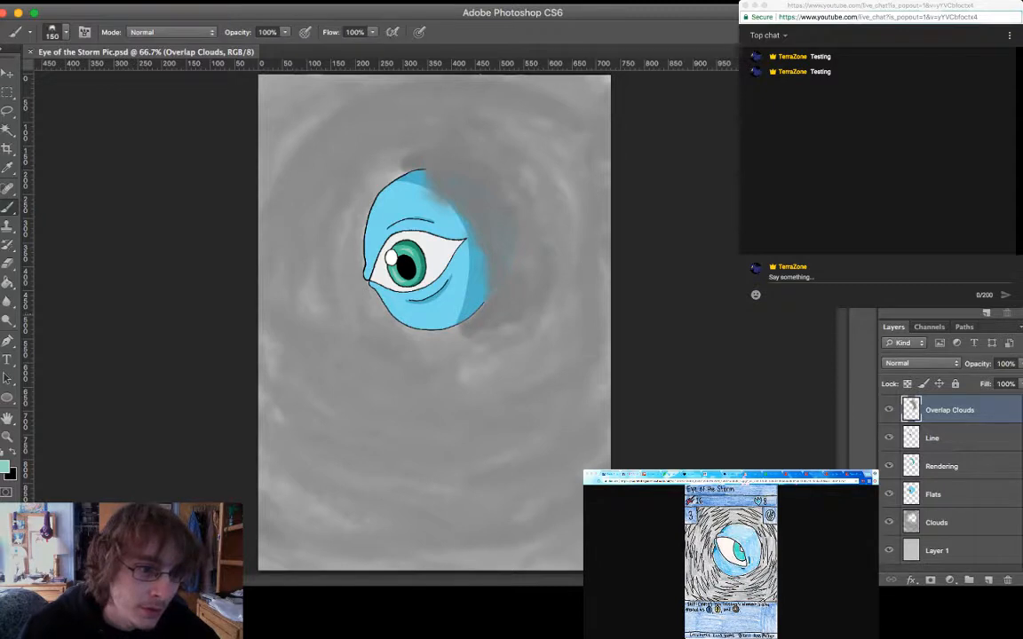
{"action": "key", "text": "i"}
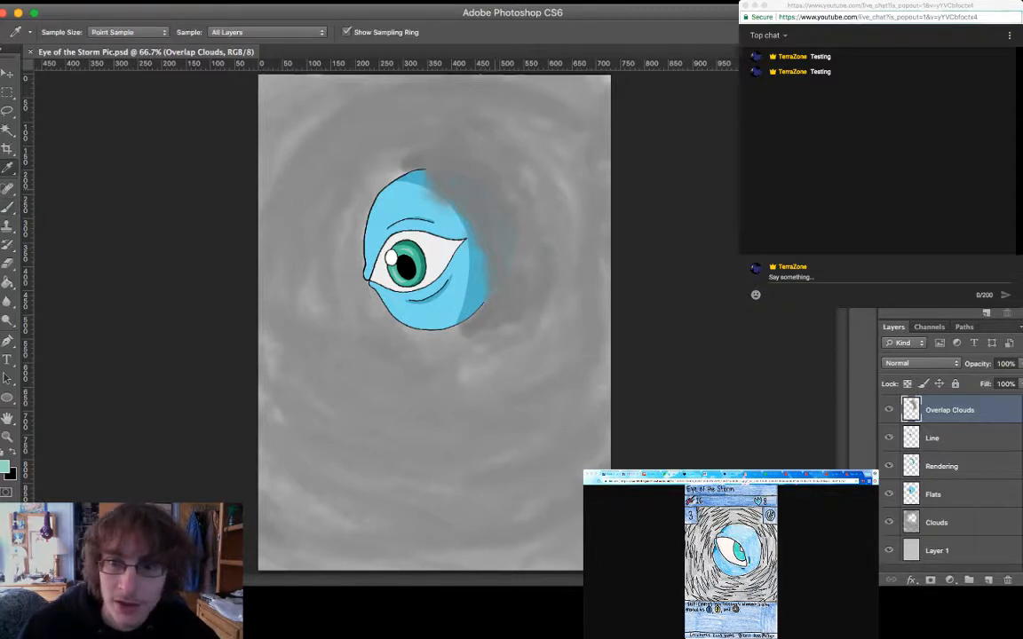
{"action": "key", "text": "b"}
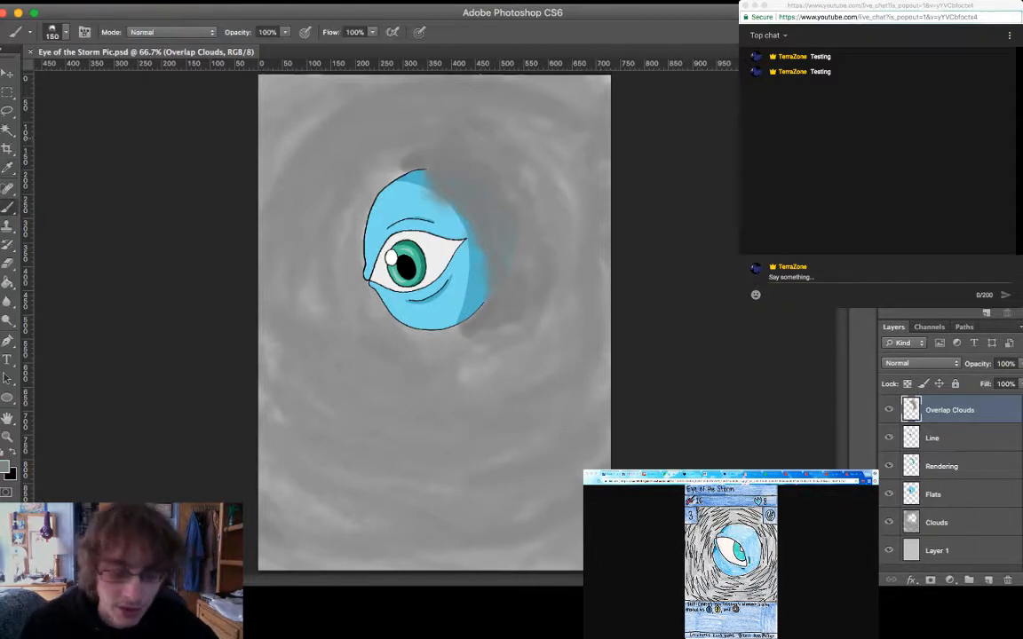
Paint grey cloud over the eyeball's upper right edge and the faint blue patches beside it on the Overlap Clouds layer
{"action": "key", "text": "super+plus"}
{"action": "key", "text": "super+plus"}
{"action": "left_click_drag", "start_coordinate": [480, 142], "coordinate": [378, 519]}
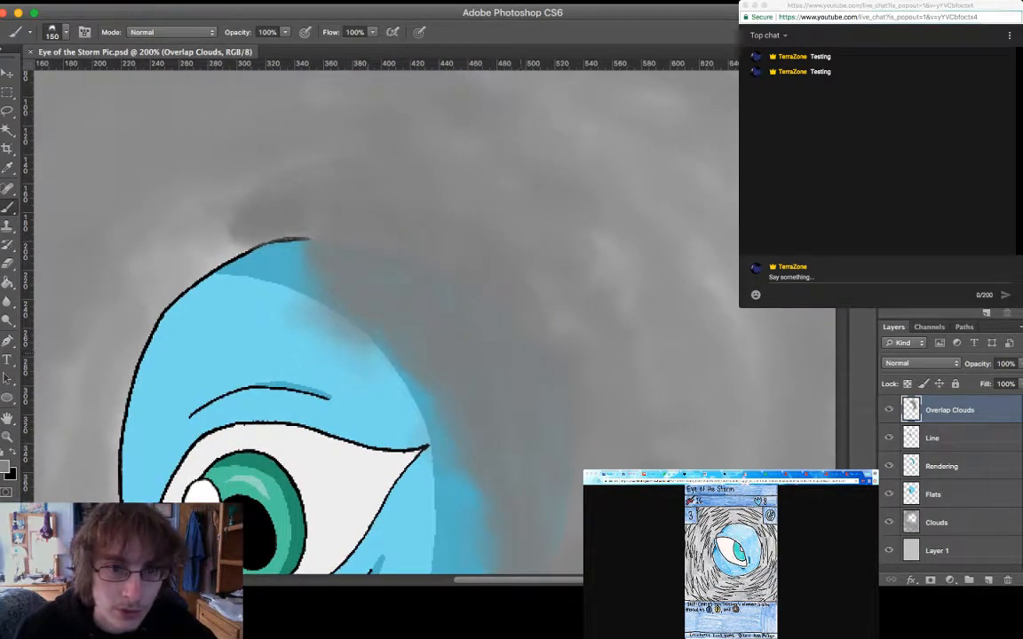
{"action": "mouse_move", "coordinate": [377, 222]}
{"action": "left_mouse_down"}
{"action": "mouse_move", "coordinate": [357, 200]}
{"action": "mouse_move", "coordinate": [328, 195]}
{"action": "left_mouse_up"}
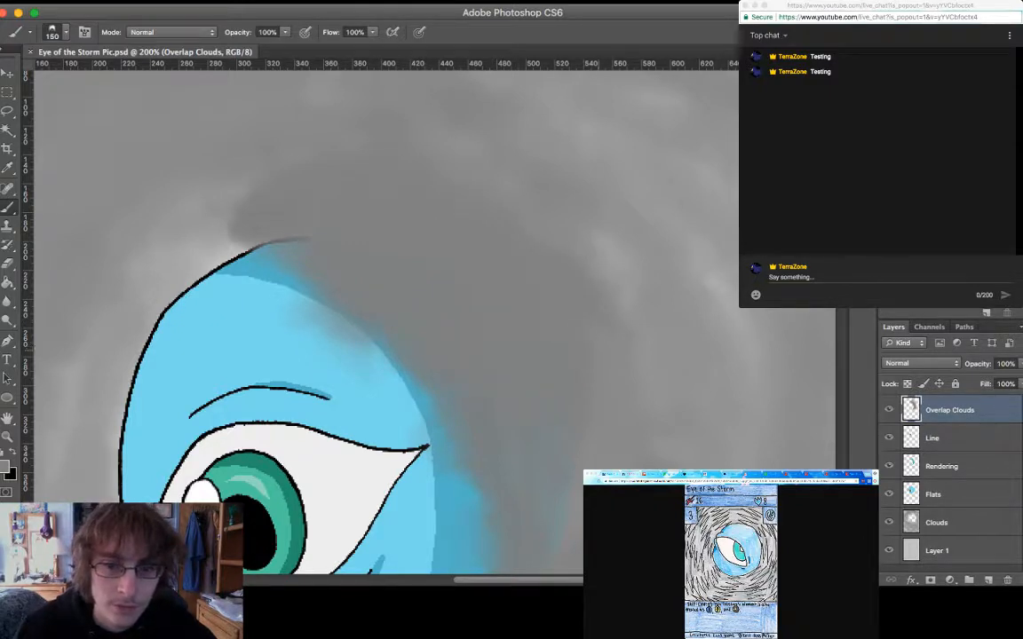
Extend the smooth grey cloud down the eyeball's right side to its lower right edge, covering the remaining faint blue
{"action": "scroll", "coordinate": [258, 320], "scroll_direction": "down", "scroll_amount": 5}
{"action": "scroll", "coordinate": [257, 320], "scroll_direction": "right", "scroll_amount": 4}
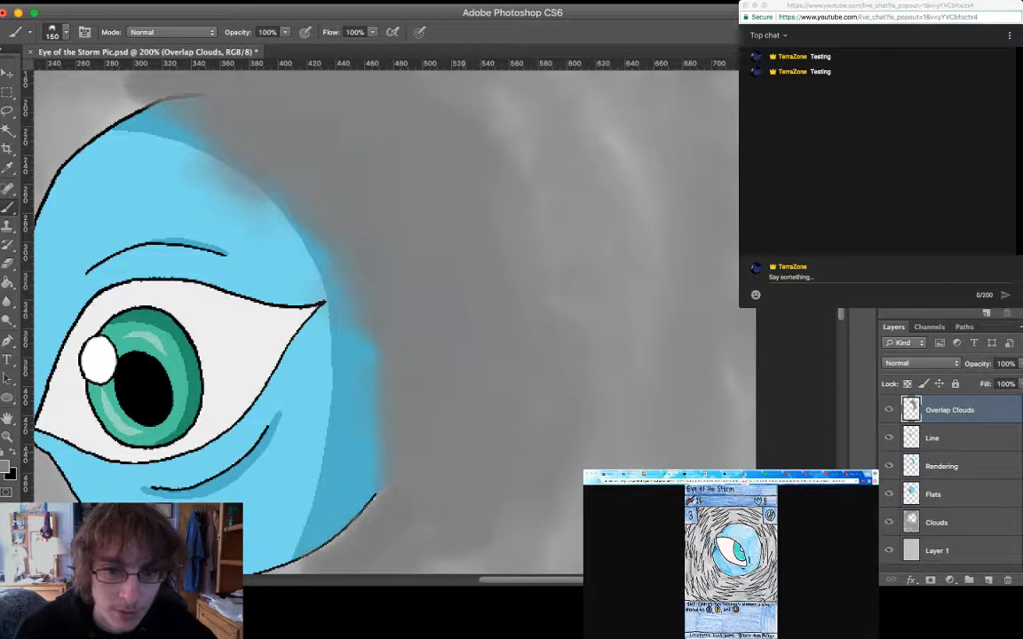
{"action": "scroll", "coordinate": [355, 320], "scroll_direction": "down", "scroll_amount": 4}
{"action": "scroll", "coordinate": [355, 319], "scroll_direction": "left", "scroll_amount": 2}
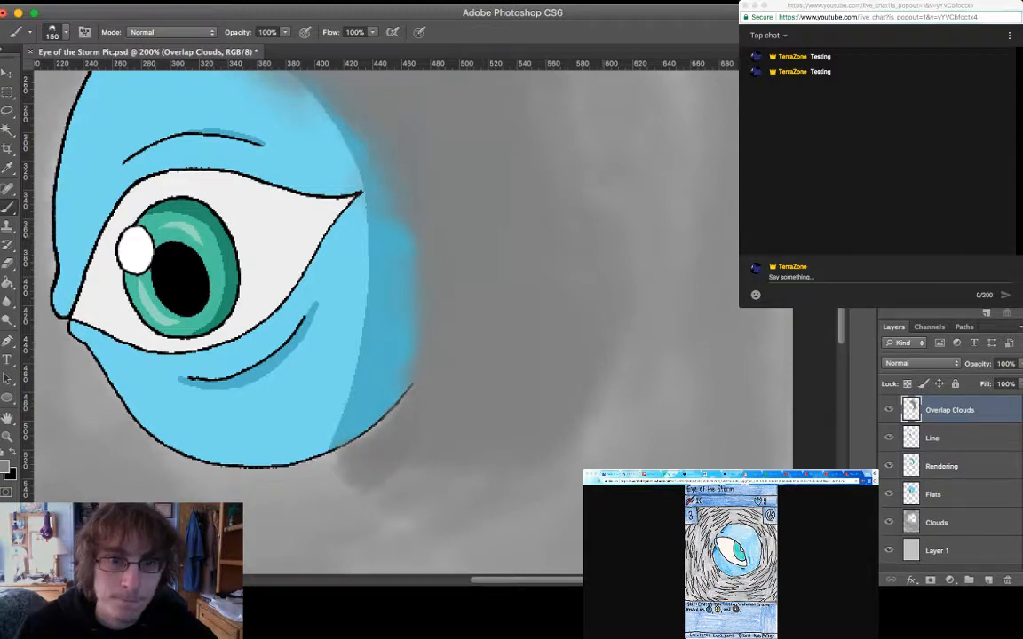
{"action": "scroll", "coordinate": [355, 319], "scroll_direction": "up", "scroll_amount": 6}
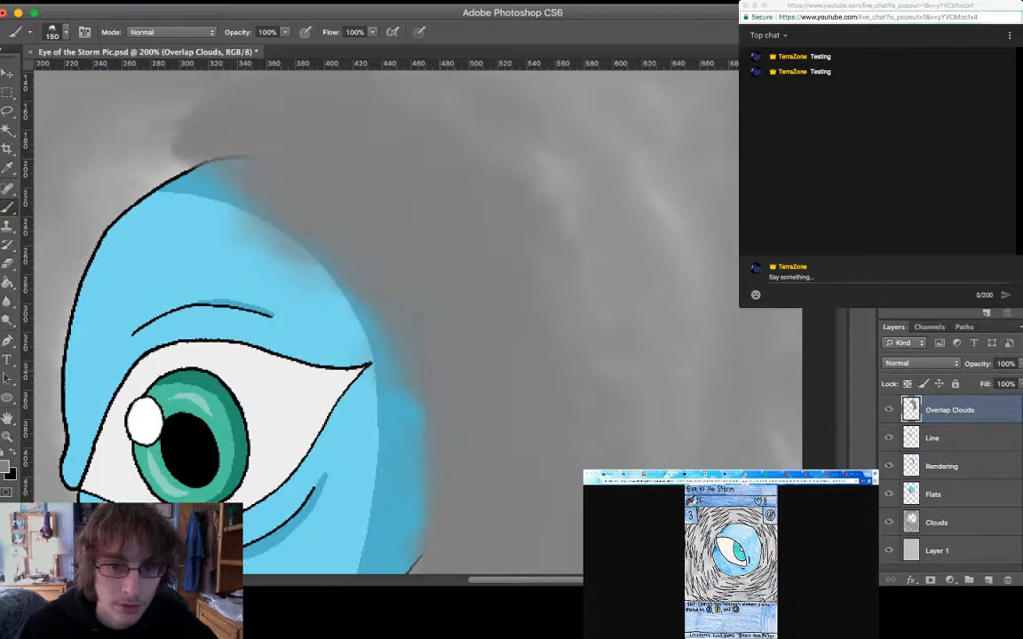
{"action": "scroll", "coordinate": [434, 322], "scroll_direction": "down", "scroll_amount": 1}
{"action": "scroll", "coordinate": [434, 323], "scroll_direction": "left", "scroll_amount": 1}
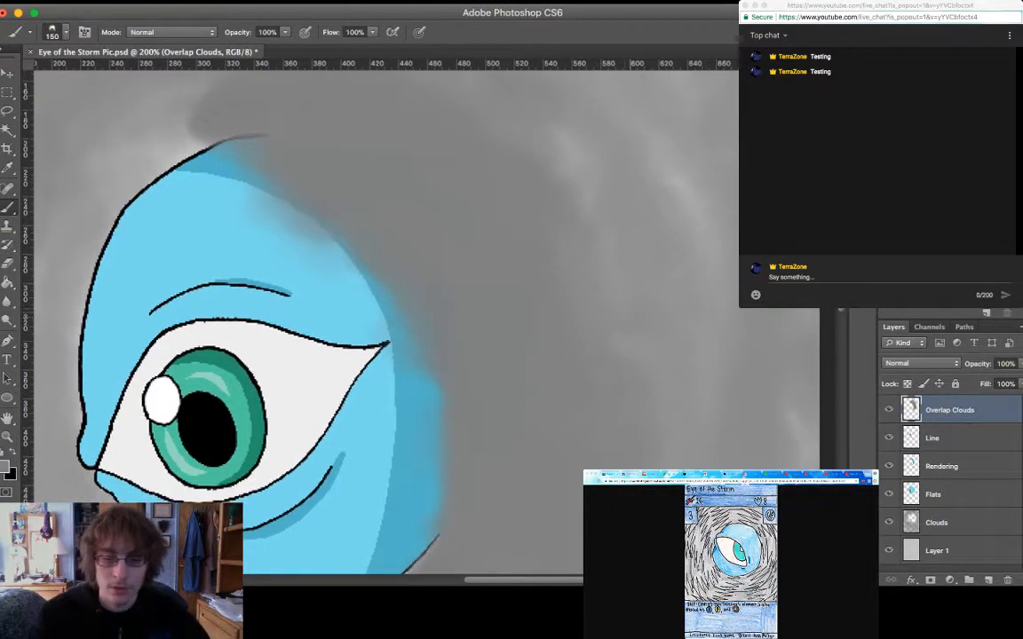
Blend the grey clouds below and to the lower right of the eyeball, reducing the Brush to 60 px
{"action": "key", "text": "super+minus"}
{"action": "key", "text": "super+minus"}
{"action": "key", "text": "super+minus"}
{"action": "key", "text": "super+minus"}
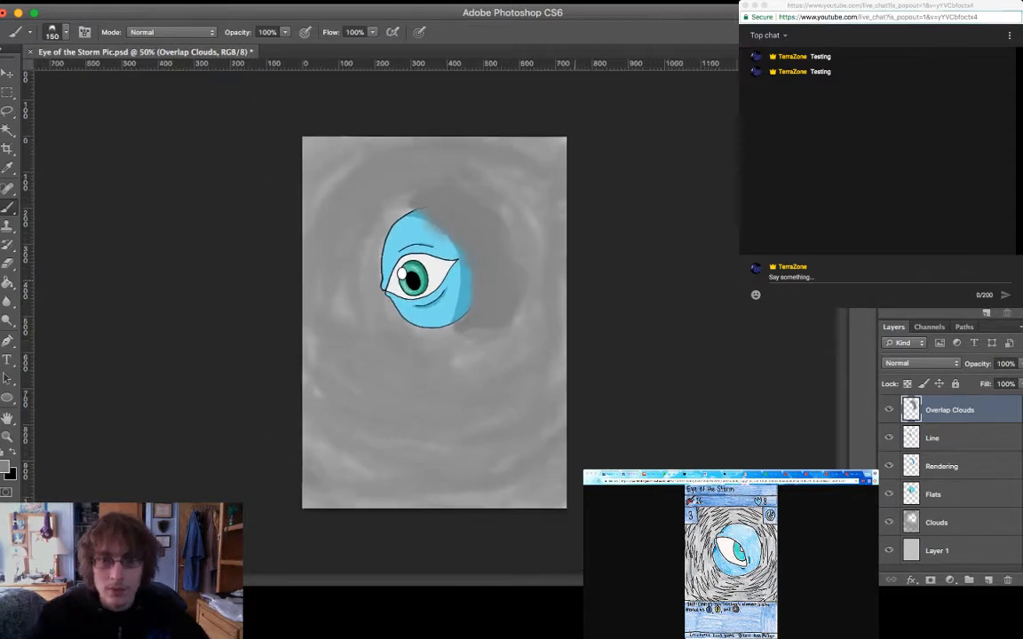
{"action": "key", "text": "super+equal"}
{"action": "key", "text": "super+equal"}
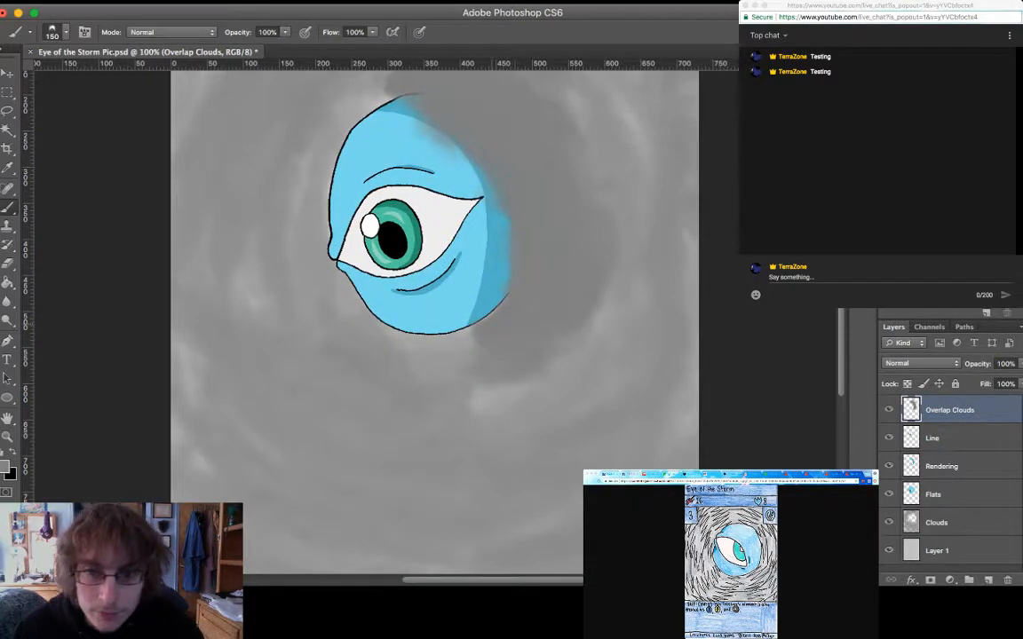
{"action": "left_click_drag", "start_coordinate": [469, 311], "coordinate": [494, 299]}
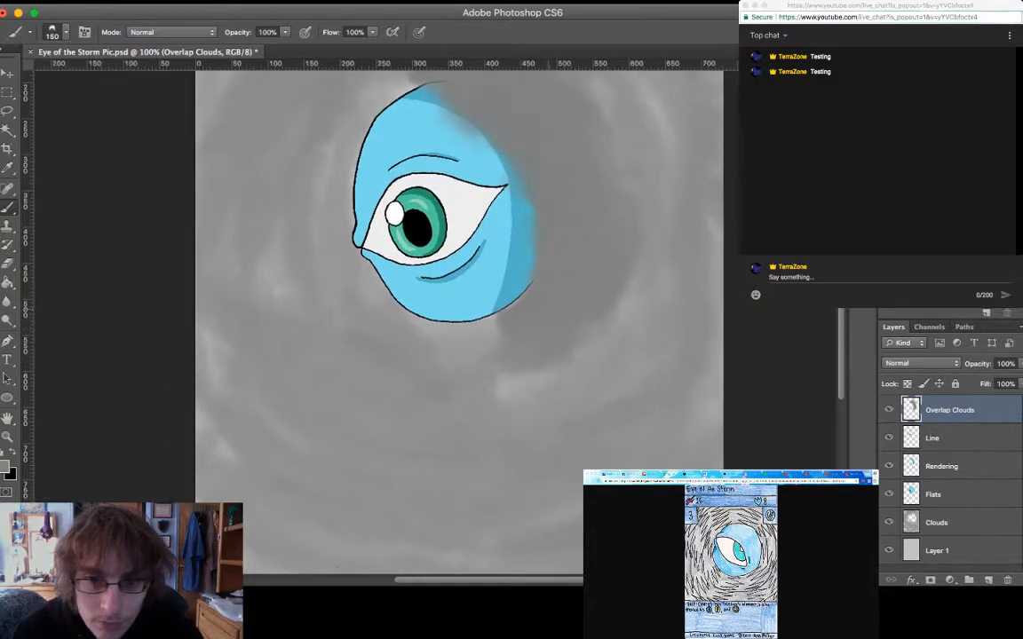
{"action": "key", "text": "bracketleft"}
{"action": "key", "text": "bracketleft"}
{"action": "key", "text": "bracketleft"}
{"action": "key", "text": "bracketleft"}
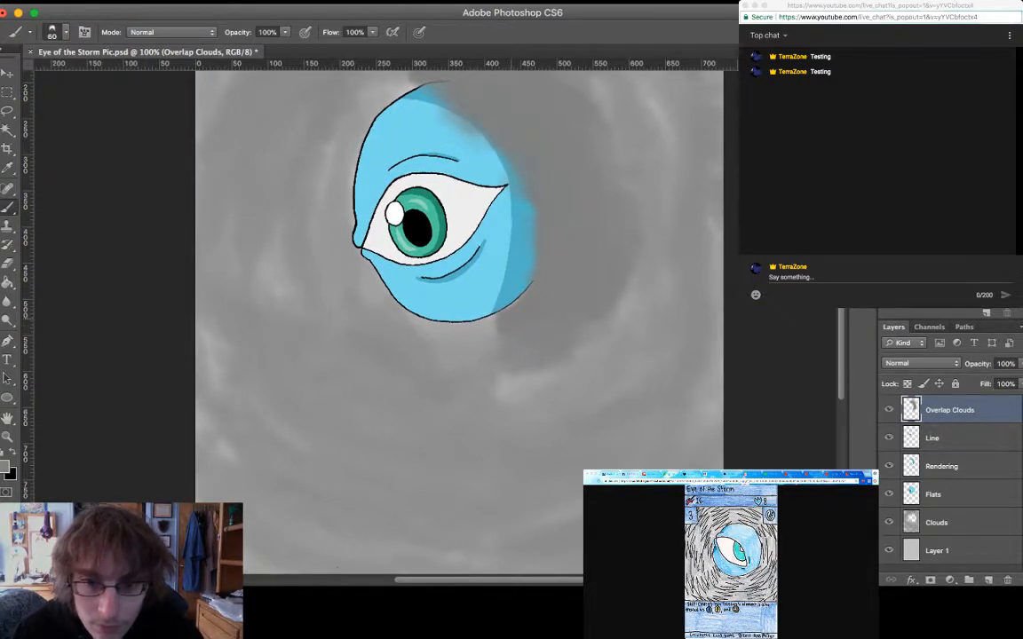
{"action": "mouse_move", "coordinate": [570, 340]}
{"action": "left_mouse_down"}
{"action": "mouse_move", "coordinate": [600, 323]}
{"action": "mouse_move", "coordinate": [638, 270]}
{"action": "mouse_move", "coordinate": [643, 217]}
{"action": "mouse_move", "coordinate": [620, 236]}
{"action": "mouse_move", "coordinate": [597, 349]}
{"action": "left_mouse_up"}
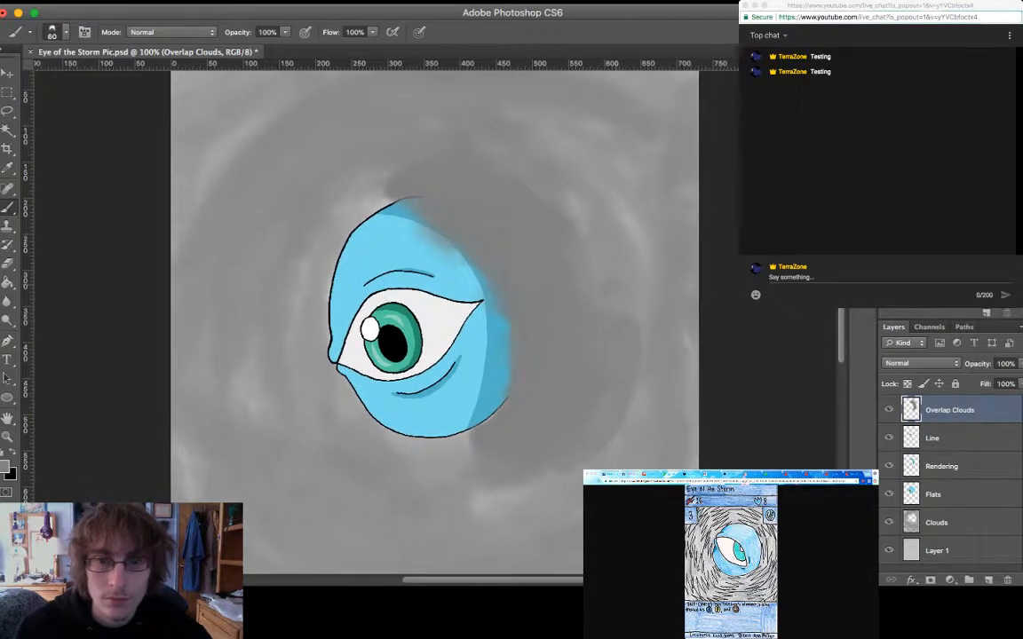
Paint curved grey strokes with the 60 px Brush to blend the clouds above and to the upper right of the eyeball
{"action": "mouse_move", "coordinate": [568, 258]}
{"action": "left_mouse_down"}
{"action": "mouse_move", "coordinate": [542, 237]}
{"action": "mouse_move", "coordinate": [516, 182]}
{"action": "left_mouse_up"}
{"action": "left_click_drag", "start_coordinate": [579, 233], "coordinate": [504, 144]}
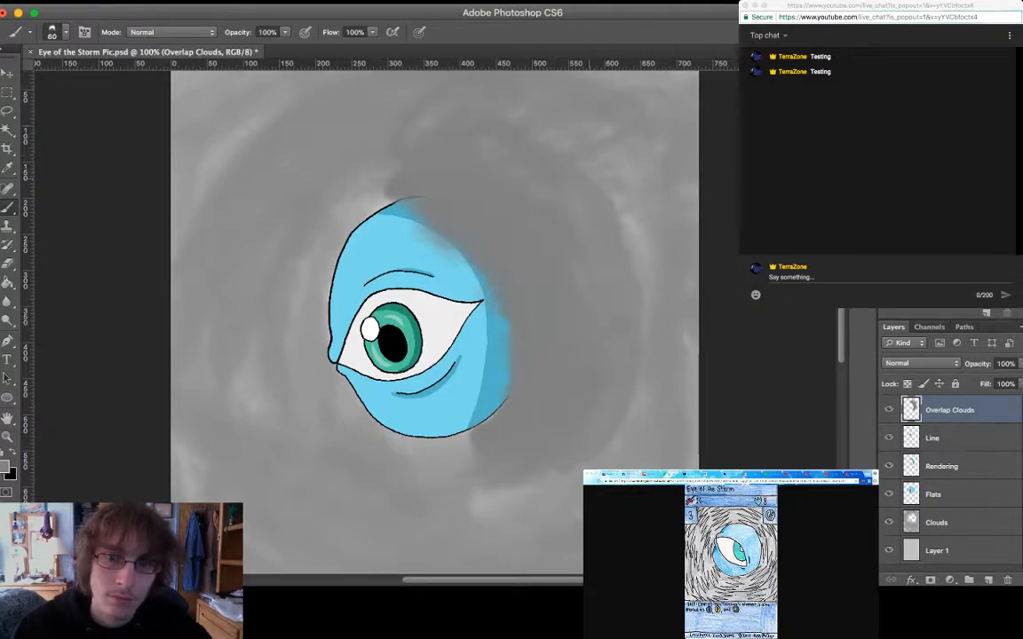
{"action": "left_click_drag", "start_coordinate": [585, 187], "coordinate": [555, 152]}
{"action": "left_click_drag", "start_coordinate": [586, 223], "coordinate": [566, 197]}
{"action": "scroll", "coordinate": [577, 216], "scroll_direction": "left", "scroll_amount": 1}
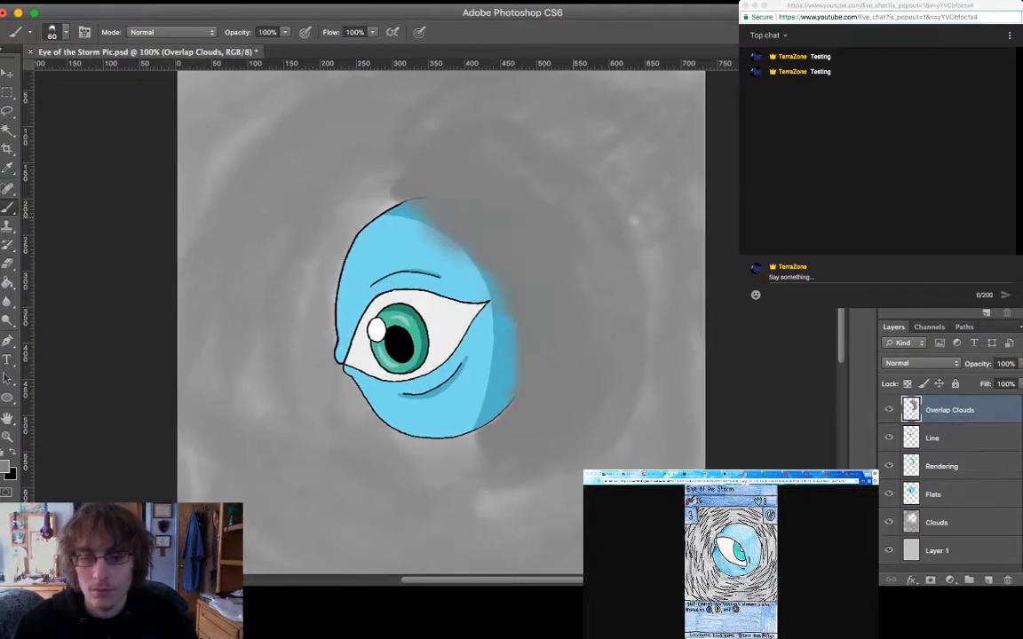
Enlarge the Brush to 175 px and sample a lighter grey as the painting colour
{"action": "scroll", "coordinate": [443, 319], "scroll_direction": "left", "scroll_amount": 4}
{"action": "key", "text": "bracketright"}
{"action": "key", "text": "bracketright"}
{"action": "key", "text": "bracketright"}
{"action": "key", "text": "bracketright"}
{"action": "key", "text": "bracketright"}
{"action": "key", "text": "bracketright"}
{"action": "key", "text": "bracketright"}
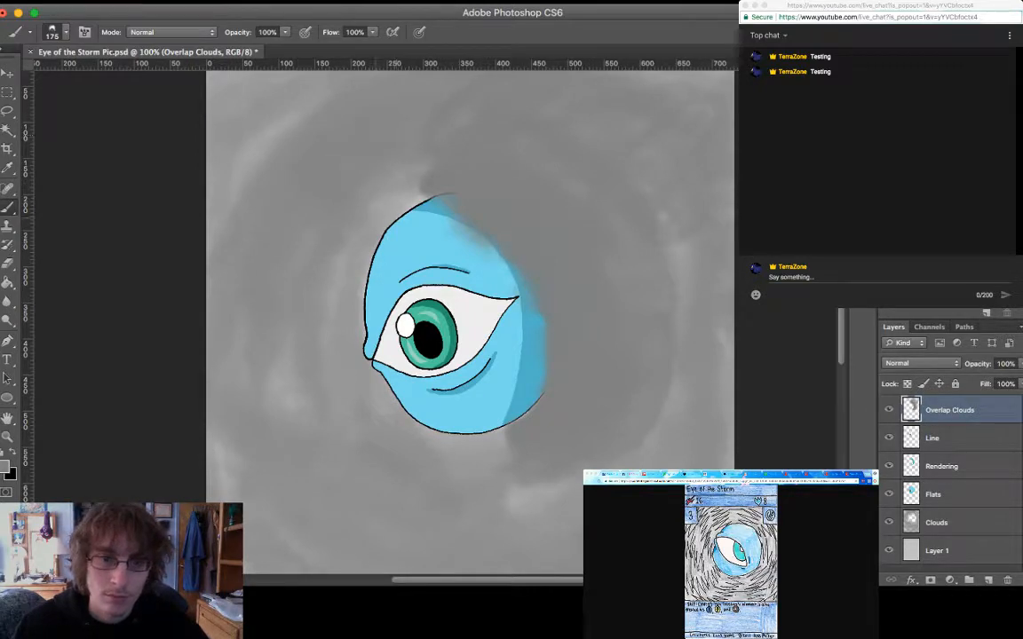
{"action": "scroll", "coordinate": [466, 319], "scroll_direction": "down", "scroll_amount": 5}
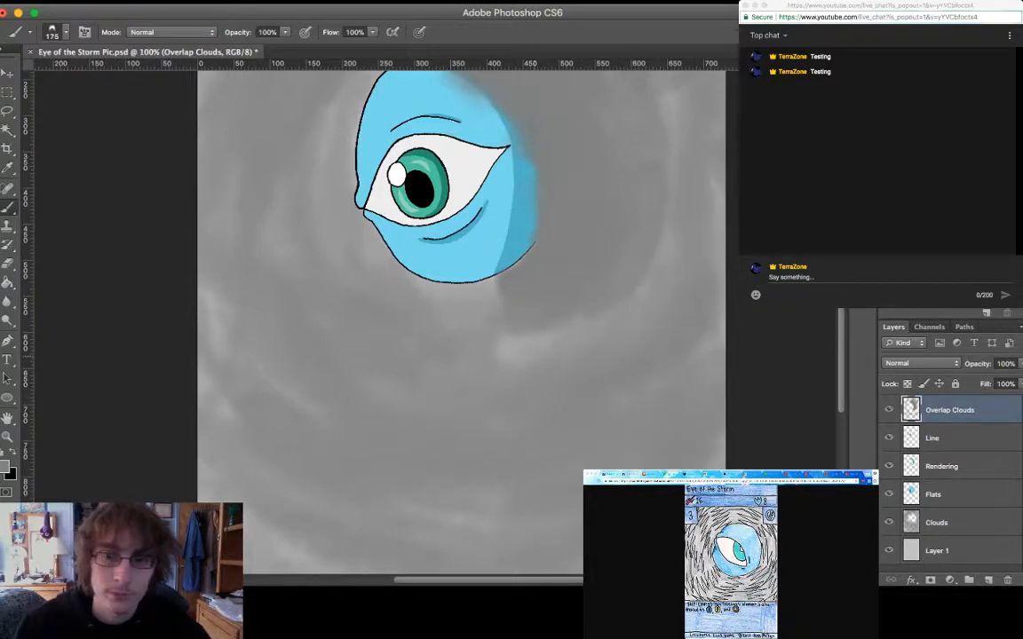
{"action": "scroll", "coordinate": [444, 311], "scroll_direction": "up", "scroll_amount": 6}
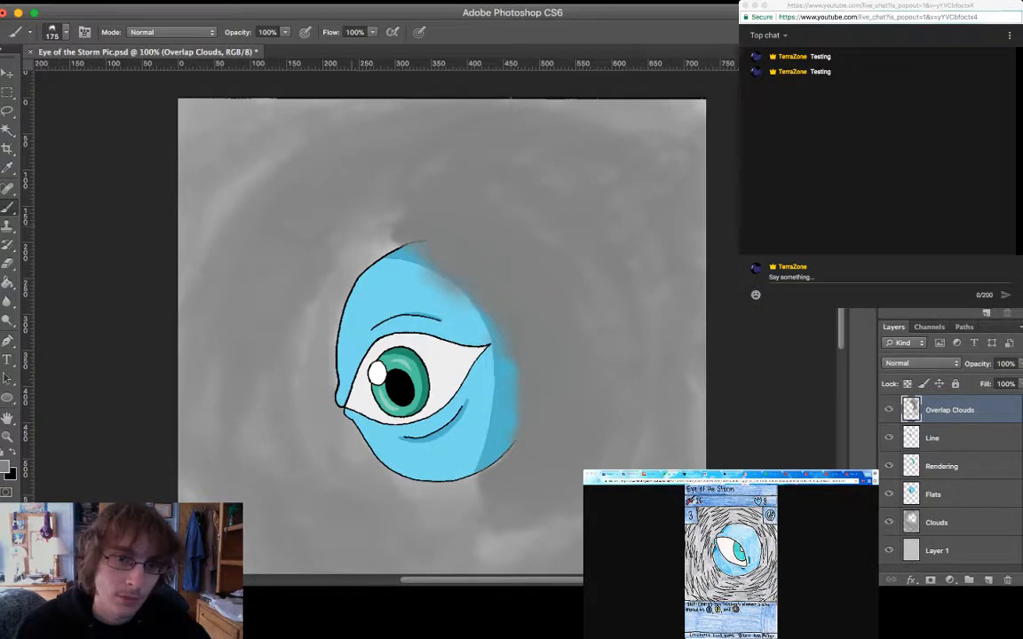
{"action": "scroll", "coordinate": [444, 311], "scroll_direction": "left", "scroll_amount": 5}
{"action": "scroll", "coordinate": [444, 311], "scroll_direction": "down", "scroll_amount": 3}
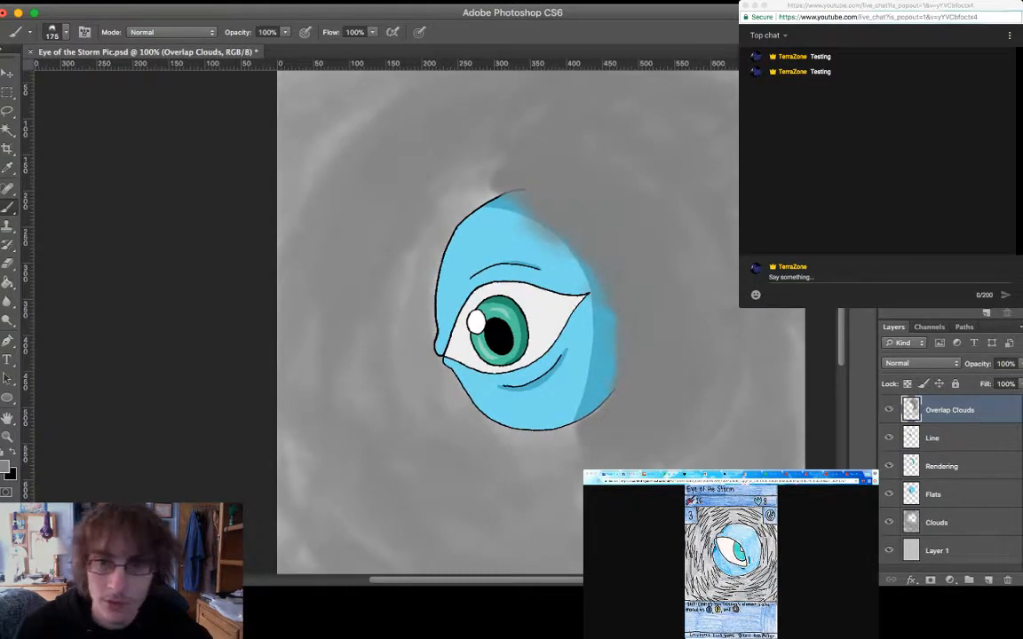
{"action": "key", "text": "i"}
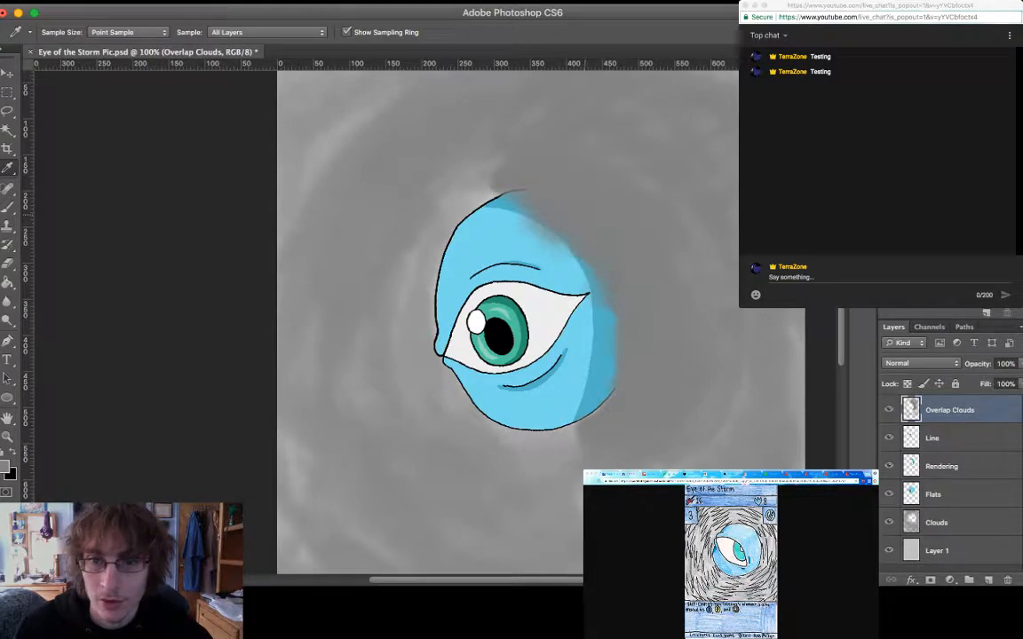
{"action": "key", "text": "b"}
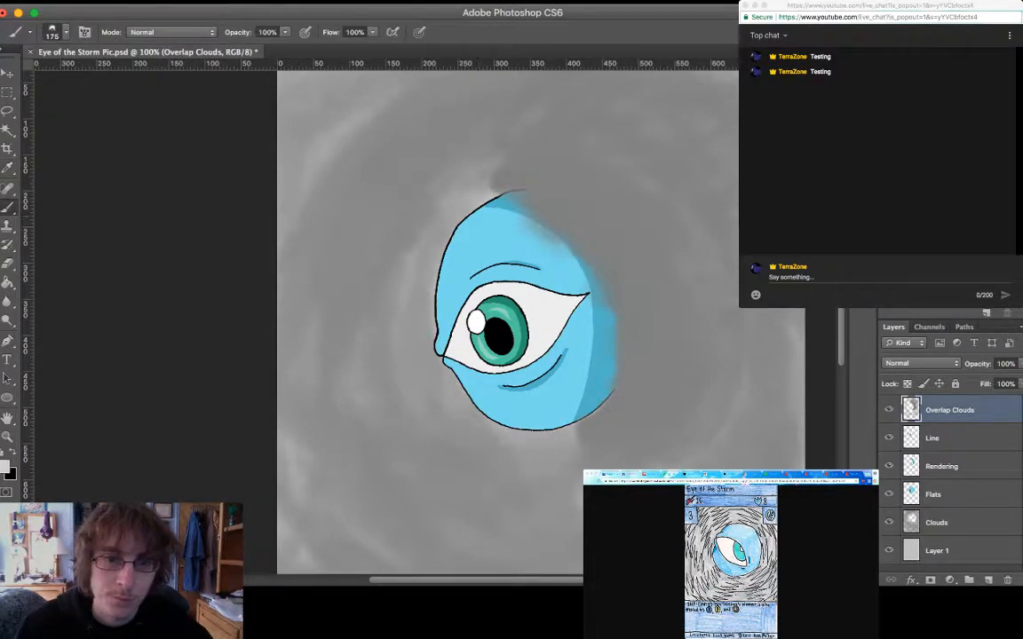
Paint curved light grey cloud strokes to the left and upper left of the eyeball on the Overlap Clouds layer
{"action": "left_click_drag", "start_coordinate": [355, 124], "coordinate": [289, 235]}
{"action": "left_click_drag", "start_coordinate": [342, 173], "coordinate": [292, 289]}
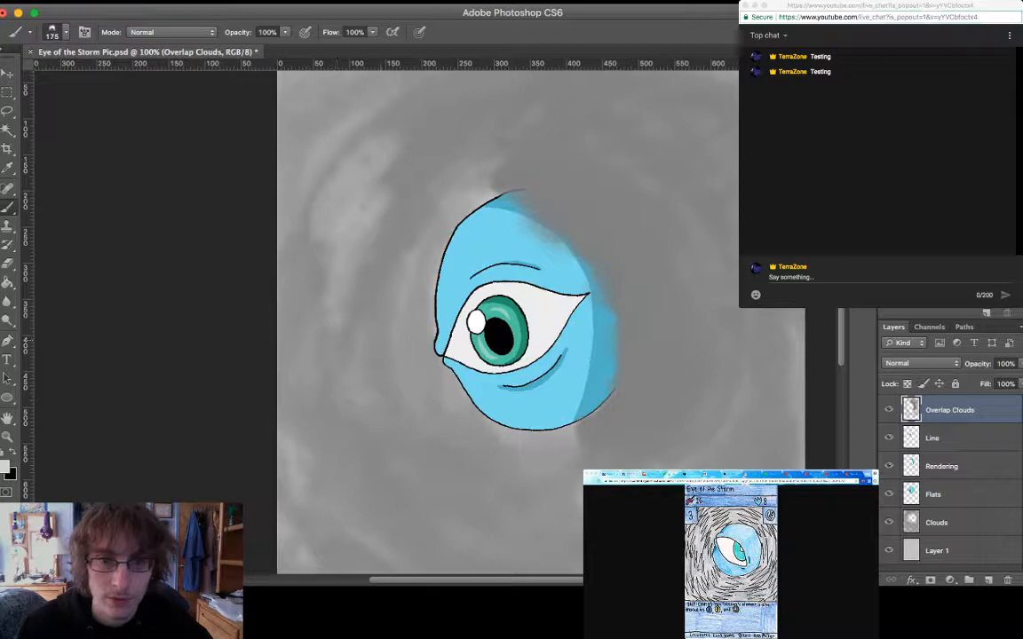
{"action": "left_click_drag", "start_coordinate": [337, 259], "coordinate": [310, 395]}
{"action": "left_click_drag", "start_coordinate": [444, 116], "coordinate": [351, 177]}
{"action": "left_click_drag", "start_coordinate": [418, 82], "coordinate": [357, 124]}
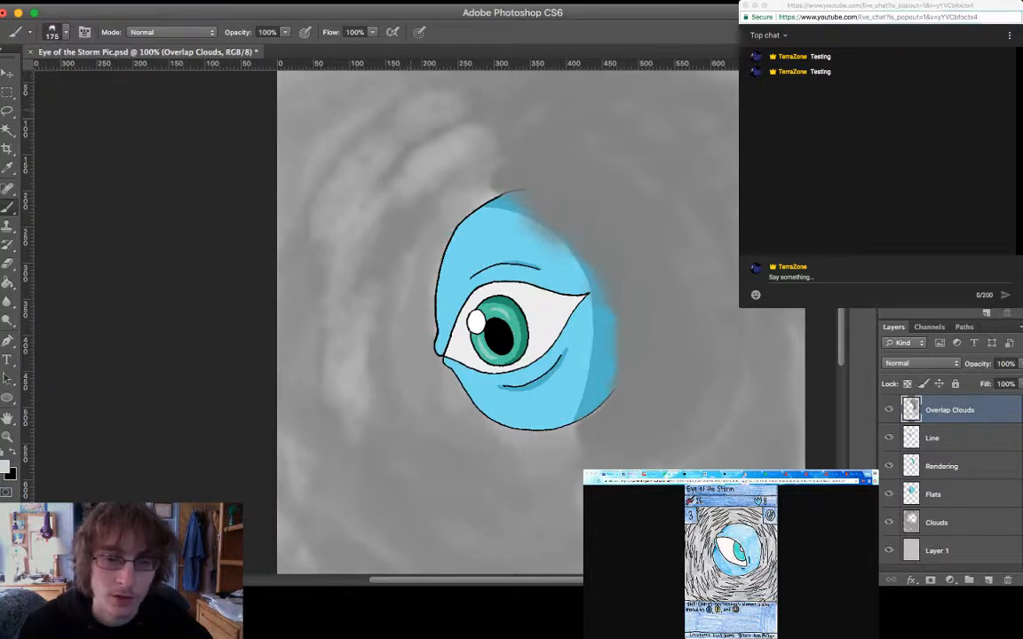
Continue the light grey cloud swirls in curves around the lower left of the eyeball
{"action": "scroll", "coordinate": [506, 320], "scroll_direction": "down", "scroll_amount": 5}
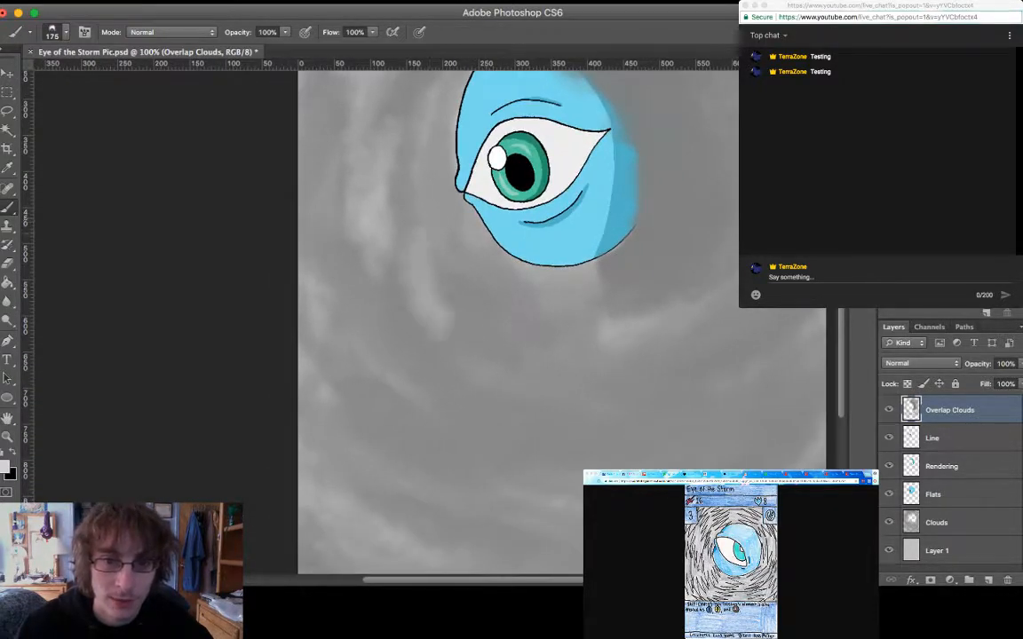
{"action": "mouse_move", "coordinate": [443, 333]}
{"action": "left_mouse_down"}
{"action": "mouse_move", "coordinate": [395, 248]}
{"action": "mouse_move", "coordinate": [528, 355]}
{"action": "mouse_move", "coordinate": [466, 338]}
{"action": "mouse_move", "coordinate": [595, 417]}
{"action": "left_mouse_up"}
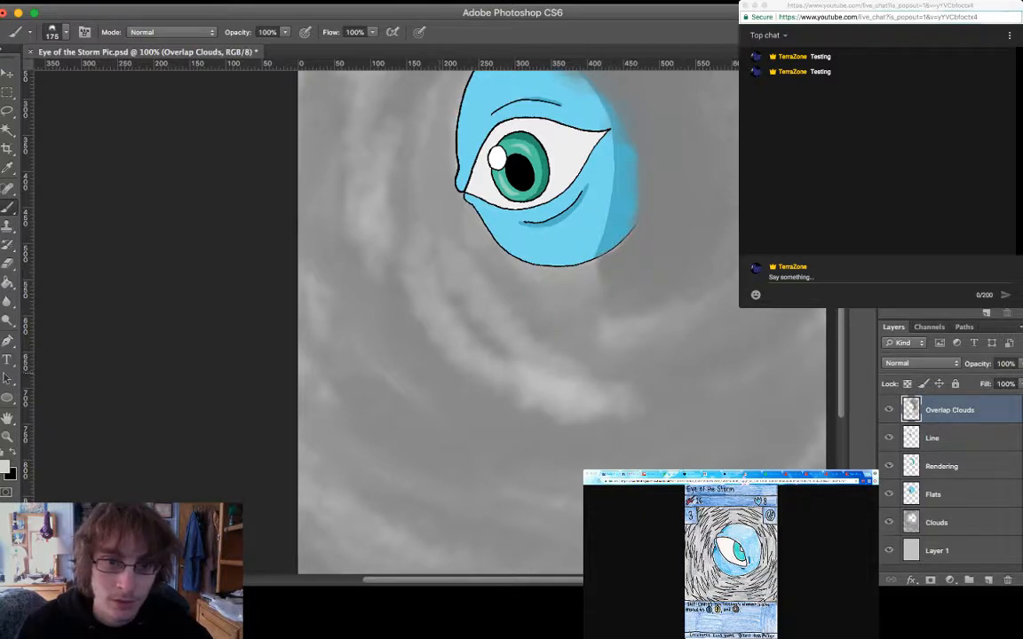
{"action": "mouse_move", "coordinate": [391, 336]}
{"action": "left_mouse_down"}
{"action": "mouse_move", "coordinate": [327, 269]}
{"action": "mouse_move", "coordinate": [336, 380]}
{"action": "left_mouse_up"}
{"action": "scroll", "coordinate": [372, 355], "scroll_direction": "down", "scroll_amount": 5}
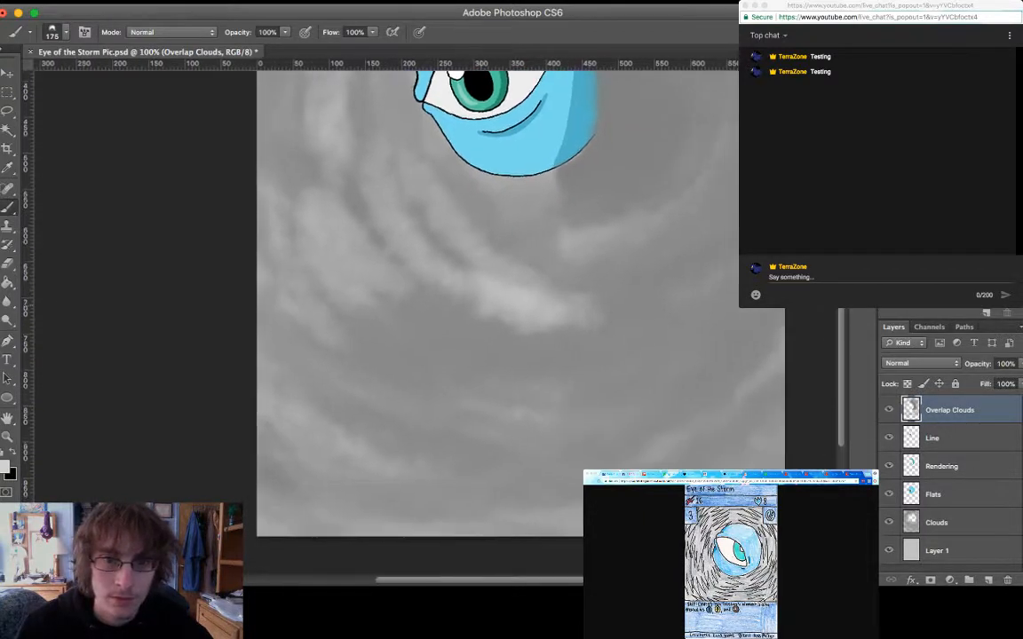
Paint light grey cloud bands curving across the lower part of the canvas, well below the eyeball
{"action": "scroll", "coordinate": [373, 355], "scroll_direction": "down", "scroll_amount": 4}
{"action": "scroll", "coordinate": [373, 355], "scroll_direction": "right", "scroll_amount": 2}
{"action": "mouse_move", "coordinate": [435, 266]}
{"action": "left_mouse_down"}
{"action": "mouse_move", "coordinate": [390, 275]}
{"action": "mouse_move", "coordinate": [368, 307]}
{"action": "mouse_move", "coordinate": [320, 315]}
{"action": "left_mouse_up"}
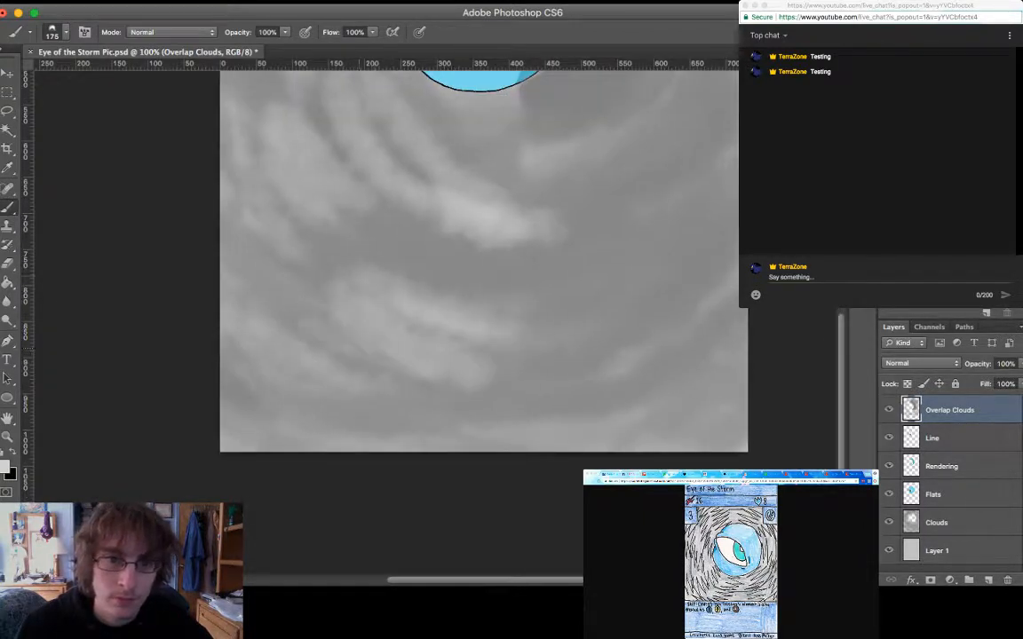
{"action": "left_click_drag", "start_coordinate": [400, 257], "coordinate": [337, 218]}
{"action": "left_click_drag", "start_coordinate": [435, 359], "coordinate": [617, 293]}
{"action": "left_click_drag", "start_coordinate": [550, 240], "coordinate": [475, 266]}
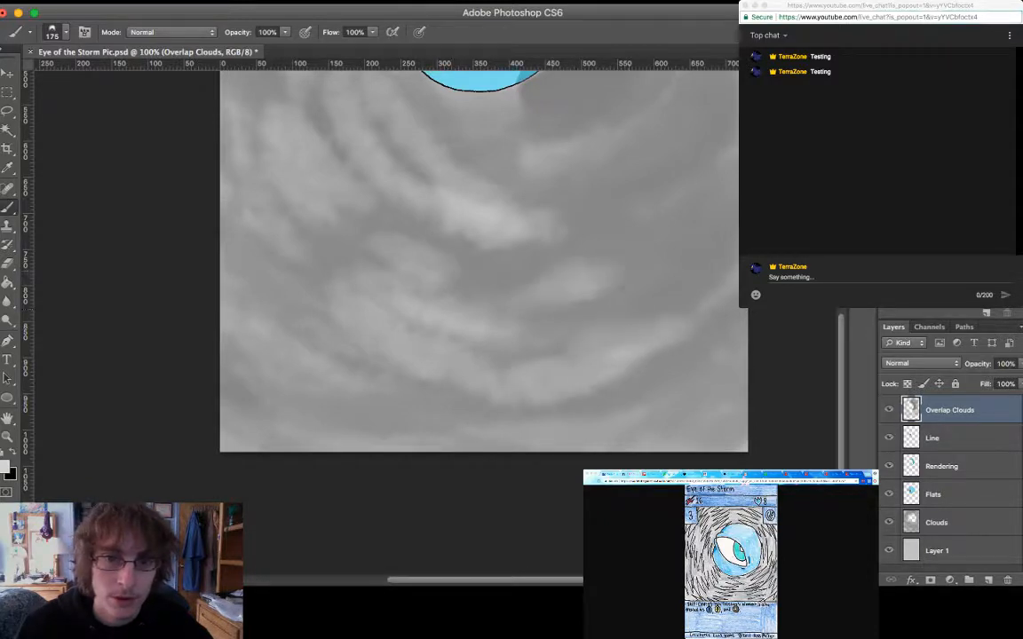
{"action": "left_click_drag", "start_coordinate": [666, 256], "coordinate": [568, 275]}
{"action": "left_click_drag", "start_coordinate": [364, 426], "coordinate": [275, 360]}
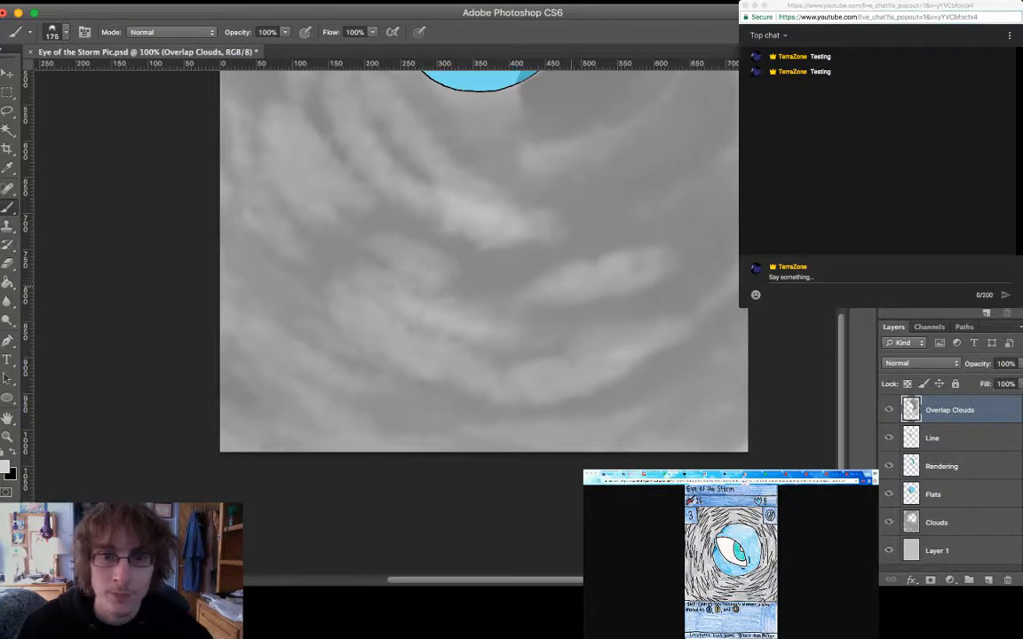
Add a light grey curved cloud stroke to the lower right of the eyeball
{"action": "scroll", "coordinate": [400, 266], "scroll_direction": "up", "scroll_amount": 5}
{"action": "scroll", "coordinate": [399, 266], "scroll_direction": "right", "scroll_amount": 2}
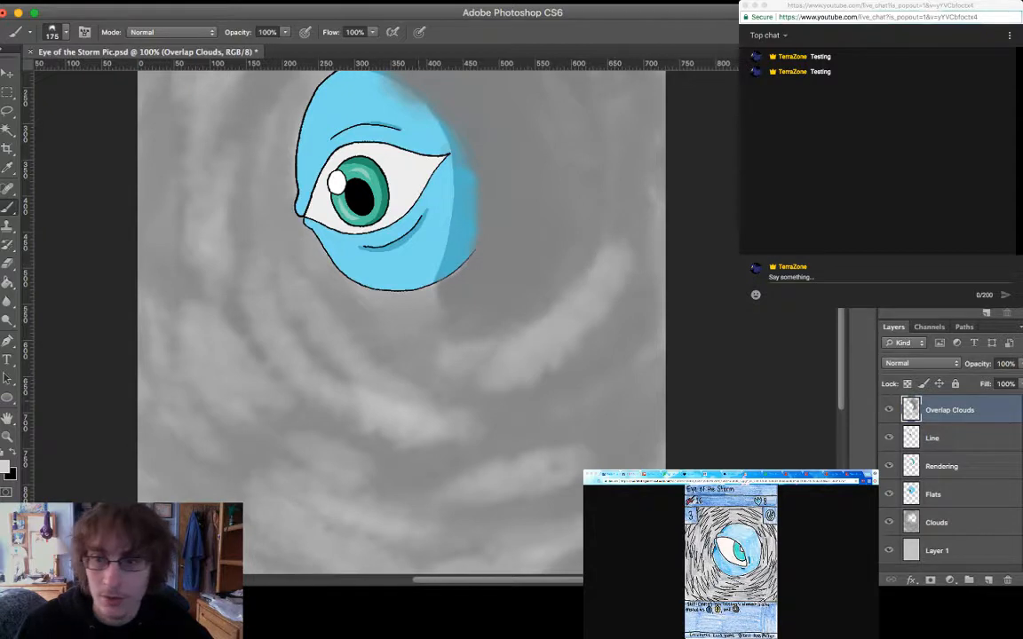
{"action": "scroll", "coordinate": [400, 266], "scroll_direction": "left", "scroll_amount": 2}
{"action": "scroll", "coordinate": [399, 266], "scroll_direction": "down", "scroll_amount": 1}
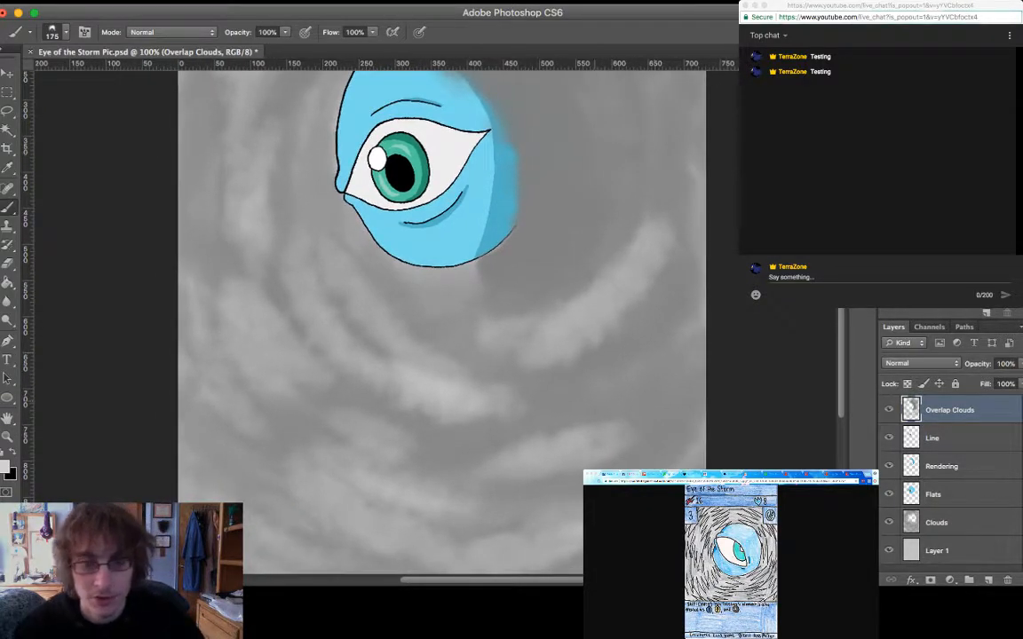
Undo all the light grey cloud strokes just painted on the Overlap Clouds layer
{"action": "key", "text": "super+alt+z"}
{"action": "key", "text": "super+alt+z"}
{"action": "key", "text": "super+alt+z"}
{"action": "key", "text": "super+alt+z"}
{"action": "key", "text": "super+alt+z"}
{"action": "key", "text": "super+alt+z"}
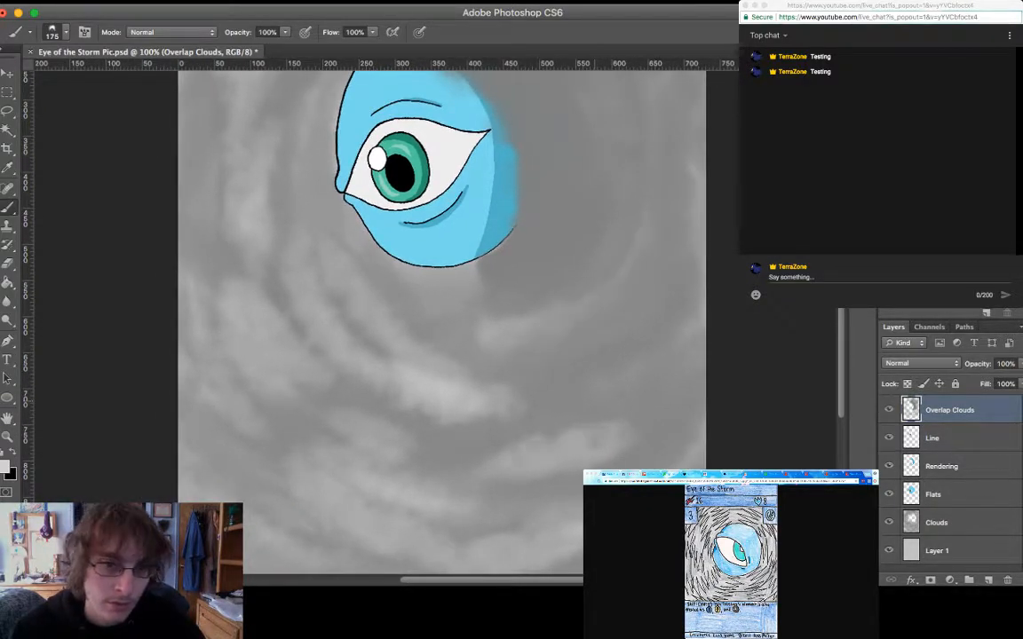
{"action": "key", "text": "super+alt+z"}
{"action": "key", "text": "super+alt+z"}
{"action": "key", "text": "super+alt+z"}
{"action": "key", "text": "super+alt+z"}
{"action": "key", "text": "super+alt+z"}
{"action": "key", "text": "super+alt+z"}
{"action": "key", "text": "super+alt+z"}
{"action": "key", "text": "super+alt+z"}
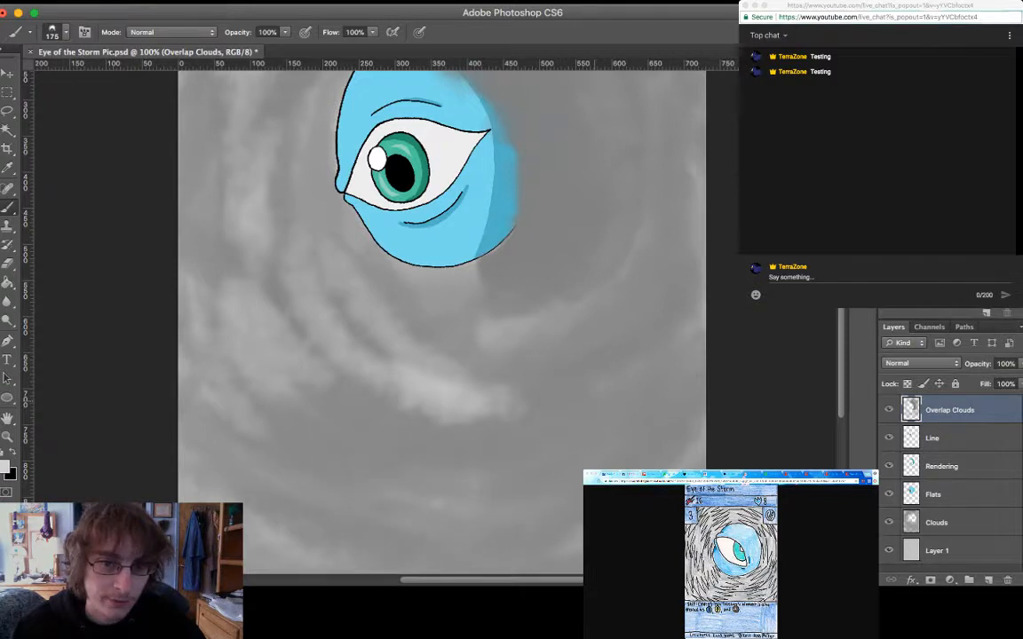
{"action": "key", "text": "super+alt+z"}
{"action": "key", "text": "super+alt+z"}
{"action": "key", "text": "super+alt+z"}
{"action": "key", "text": "super+alt+z"}
{"action": "key", "text": "super+alt+z"}
{"action": "key", "text": "super+alt+z"}
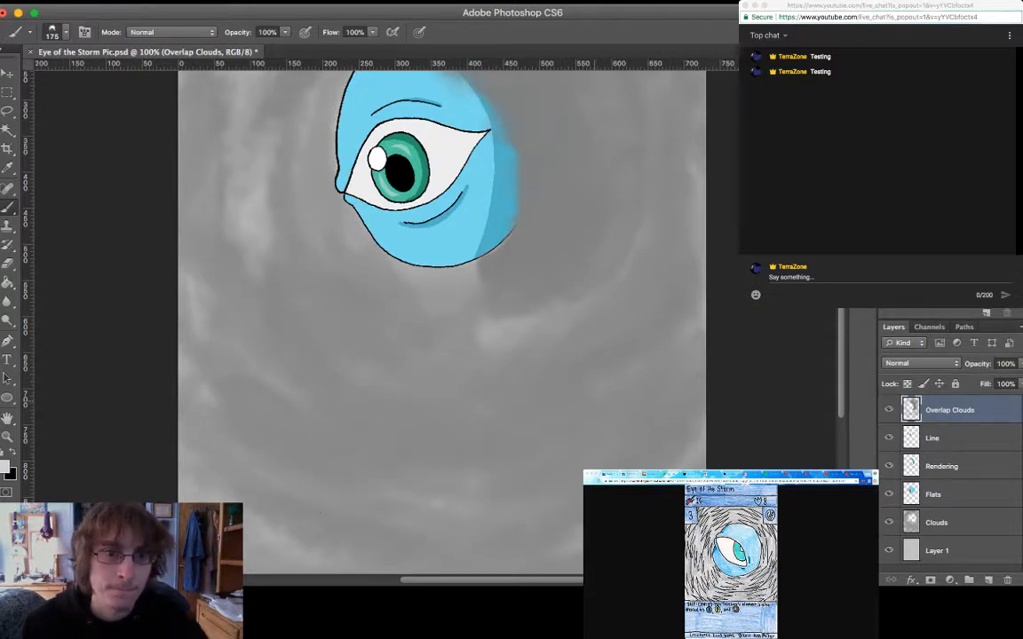
{"action": "left_click_drag", "start_coordinate": [400, 266], "coordinate": [487, 423]}
{"action": "key", "text": "super+alt+z"}
{"action": "key", "text": "super+alt+z"}
{"action": "key", "text": "super+alt+z"}
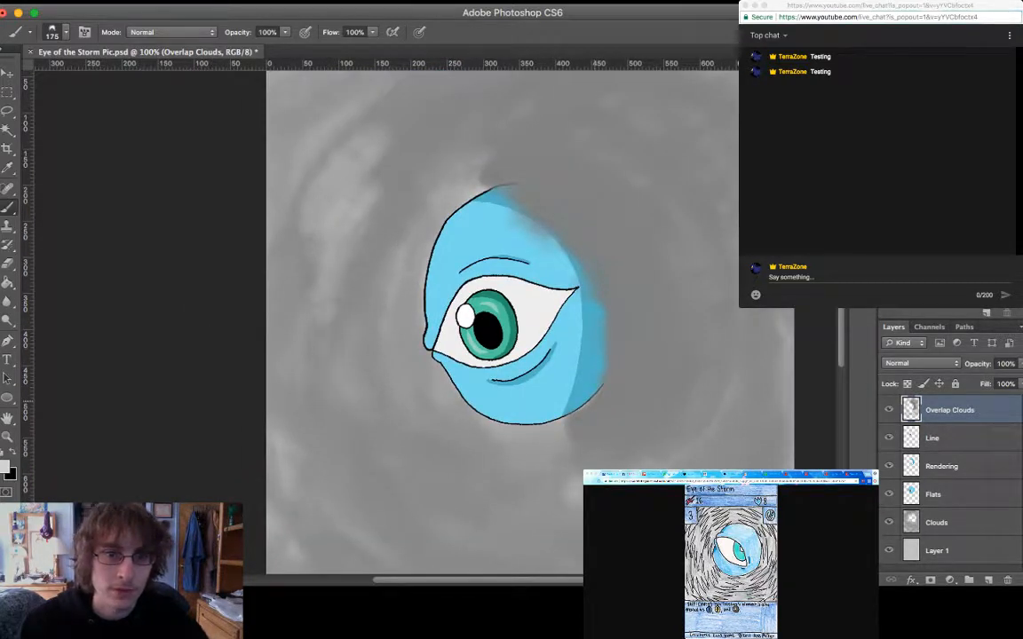
{"action": "key", "text": "super+alt+z"}
{"action": "key", "text": "super+alt+z"}
{"action": "key", "text": "super+alt+z"}
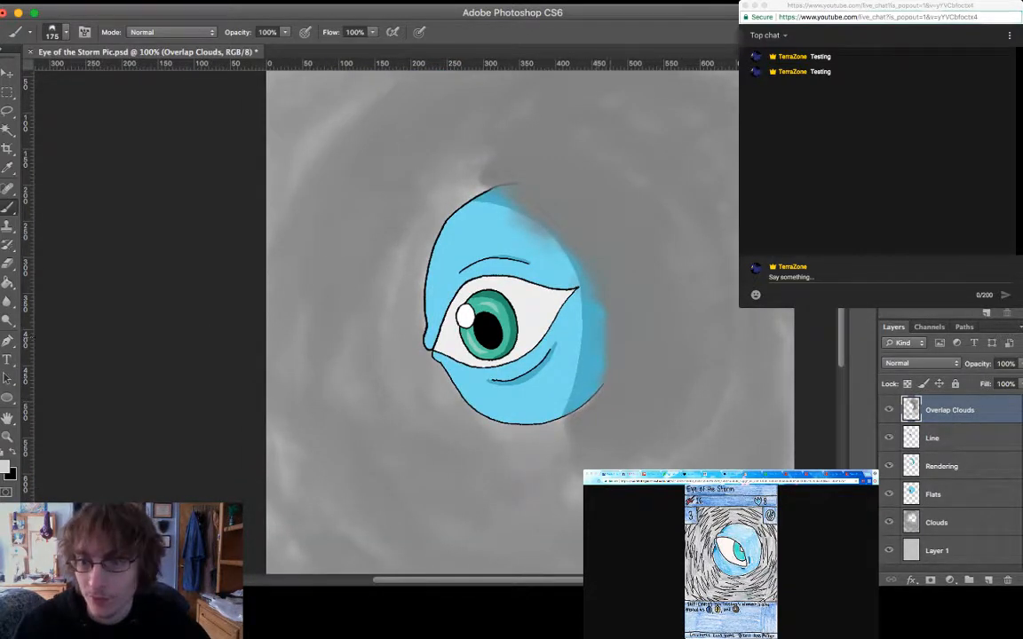
Paint curved light grey strokes on the Clouds layer along the left, upper left and lower left of the eyeball
{"action": "left_click", "coordinate": [937, 523]}
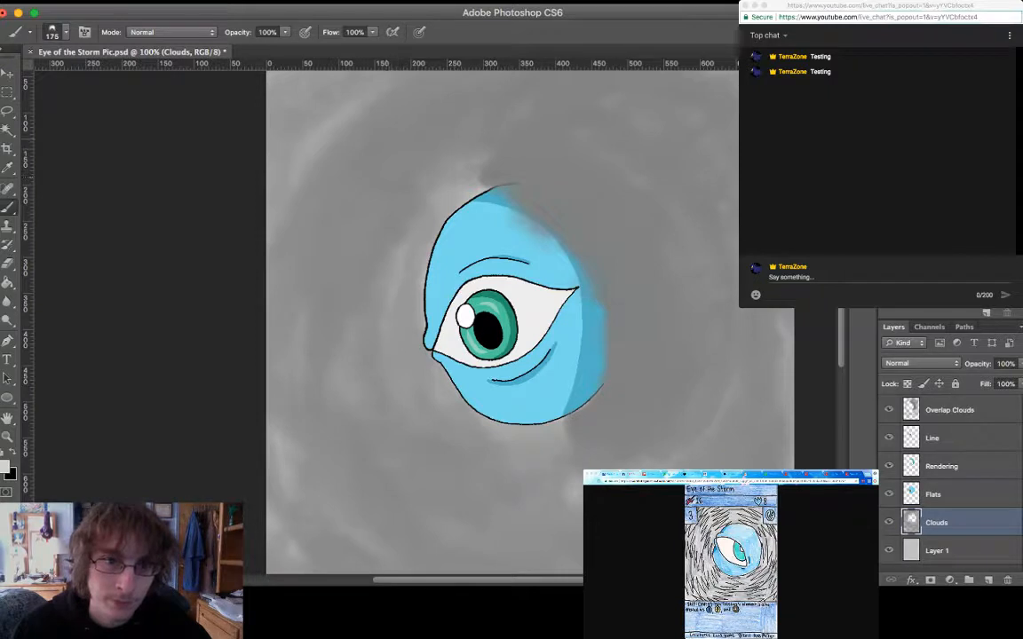
{"action": "left_click_drag", "start_coordinate": [340, 126], "coordinate": [282, 213]}
{"action": "left_click_drag", "start_coordinate": [335, 174], "coordinate": [278, 267]}
{"action": "left_click_drag", "start_coordinate": [373, 152], "coordinate": [302, 315]}
{"action": "left_click_drag", "start_coordinate": [306, 357], "coordinate": [311, 399]}
{"action": "mouse_move", "coordinate": [337, 294]}
{"action": "left_mouse_down"}
{"action": "mouse_move", "coordinate": [361, 415]}
{"action": "mouse_move", "coordinate": [456, 471]}
{"action": "left_mouse_up"}
{"action": "left_click_drag", "start_coordinate": [310, 426], "coordinate": [364, 493]}
{"action": "left_click_drag", "start_coordinate": [274, 297], "coordinate": [280, 440]}
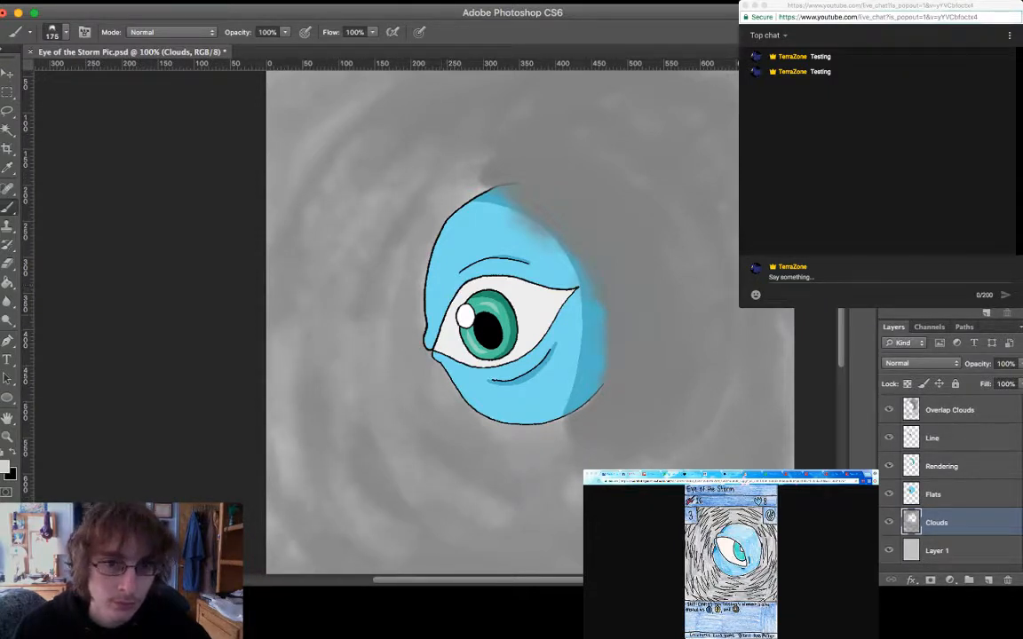
Paint light grey cloud bands on the Clouds layer below the eyeball, curving across the lower left and bottom of the canvas
{"action": "scroll", "coordinate": [497, 320], "scroll_direction": "down", "scroll_amount": 5}
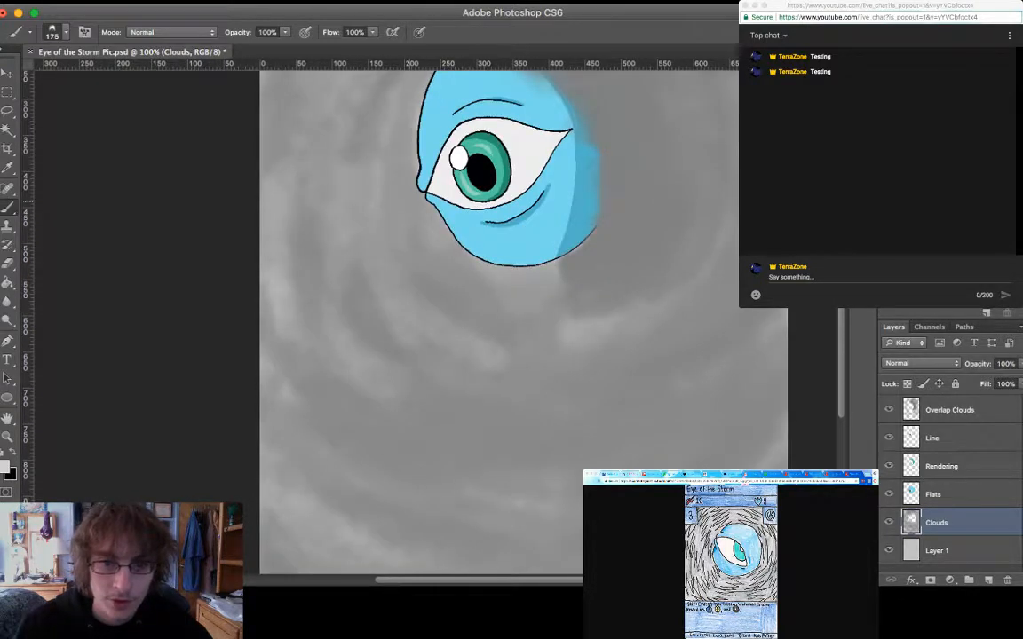
{"action": "mouse_move", "coordinate": [532, 378]}
{"action": "left_mouse_down"}
{"action": "mouse_move", "coordinate": [373, 399]}
{"action": "mouse_move", "coordinate": [329, 390]}
{"action": "mouse_move", "coordinate": [266, 409]}
{"action": "left_mouse_up"}
{"action": "scroll", "coordinate": [497, 319], "scroll_direction": "down", "scroll_amount": 5}
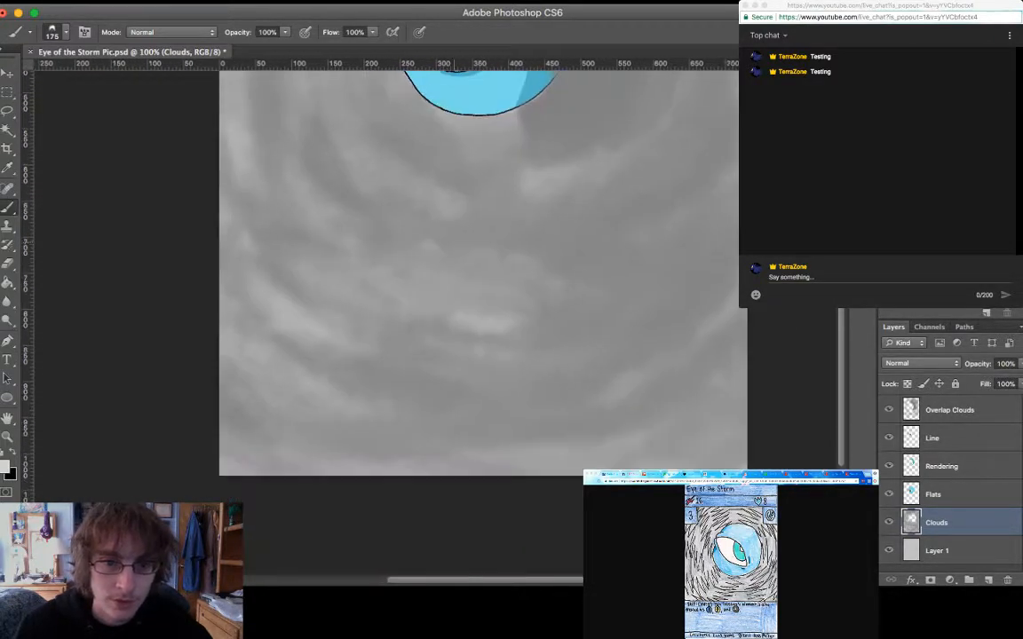
{"action": "mouse_move", "coordinate": [542, 324]}
{"action": "left_mouse_down"}
{"action": "mouse_move", "coordinate": [377, 342]}
{"action": "mouse_move", "coordinate": [542, 364]}
{"action": "mouse_move", "coordinate": [333, 386]}
{"action": "left_mouse_up"}
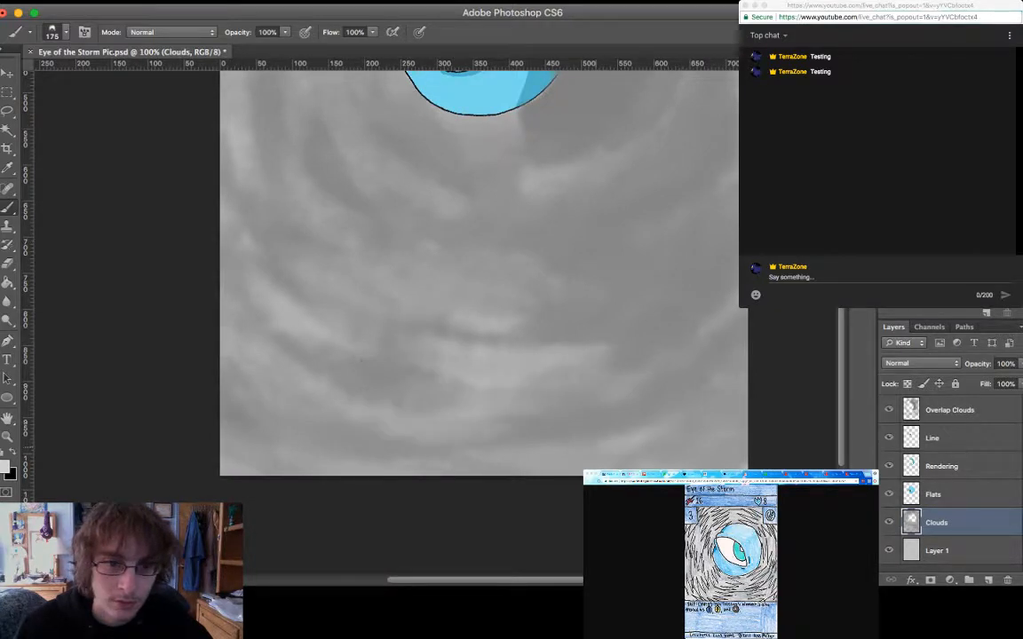
{"action": "scroll", "coordinate": [479, 266], "scroll_direction": "up", "scroll_amount": 4}
{"action": "scroll", "coordinate": [480, 266], "scroll_direction": "right", "scroll_amount": 4}
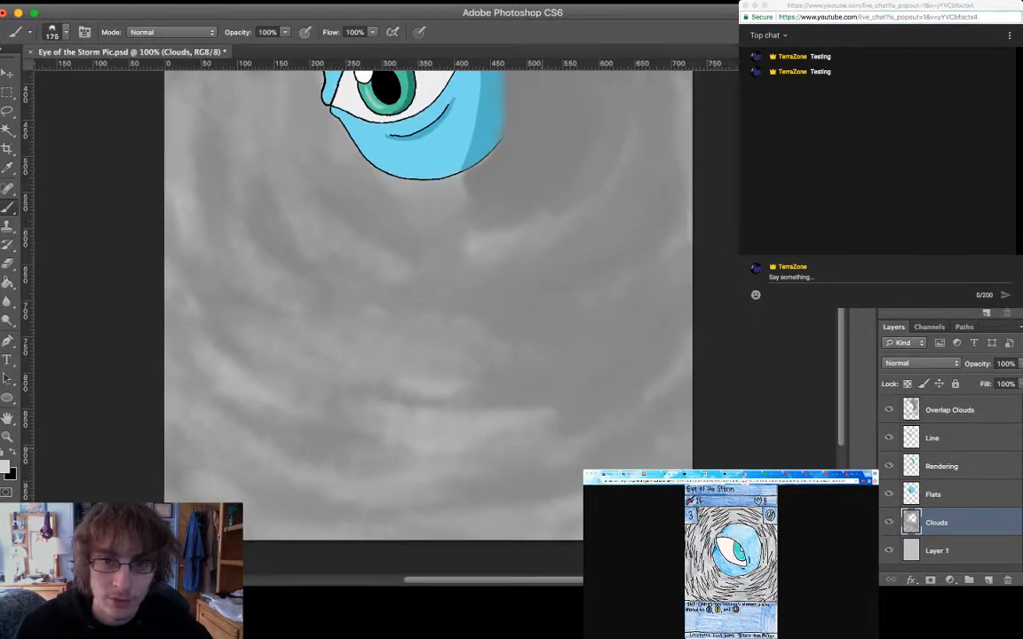
Brush light grey swirling cloud strokes below and to the right of the eye on the Clouds layer
{"action": "mouse_move", "coordinate": [434, 222]}
{"action": "left_mouse_down"}
{"action": "mouse_move", "coordinate": [577, 311]}
{"action": "mouse_move", "coordinate": [492, 321]}
{"action": "mouse_move", "coordinate": [577, 369]}
{"action": "left_mouse_up"}
{"action": "scroll", "coordinate": [355, 266], "scroll_direction": "up", "scroll_amount": 5}
{"action": "scroll", "coordinate": [355, 266], "scroll_direction": "right", "scroll_amount": 3}
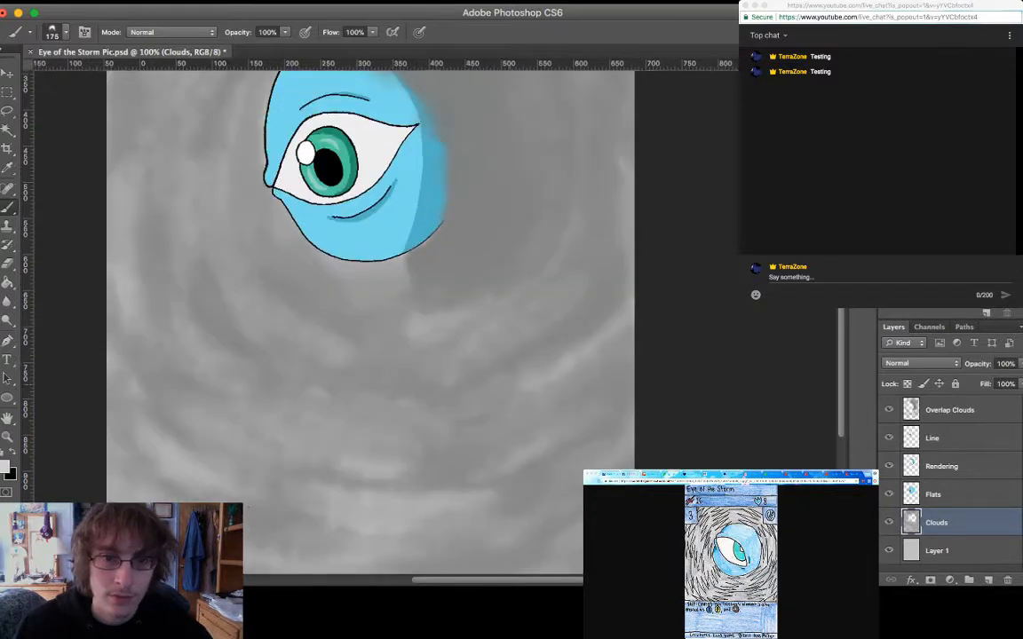
{"action": "left_click_drag", "start_coordinate": [598, 210], "coordinate": [575, 266]}
{"action": "left_click_drag", "start_coordinate": [538, 195], "coordinate": [522, 249]}
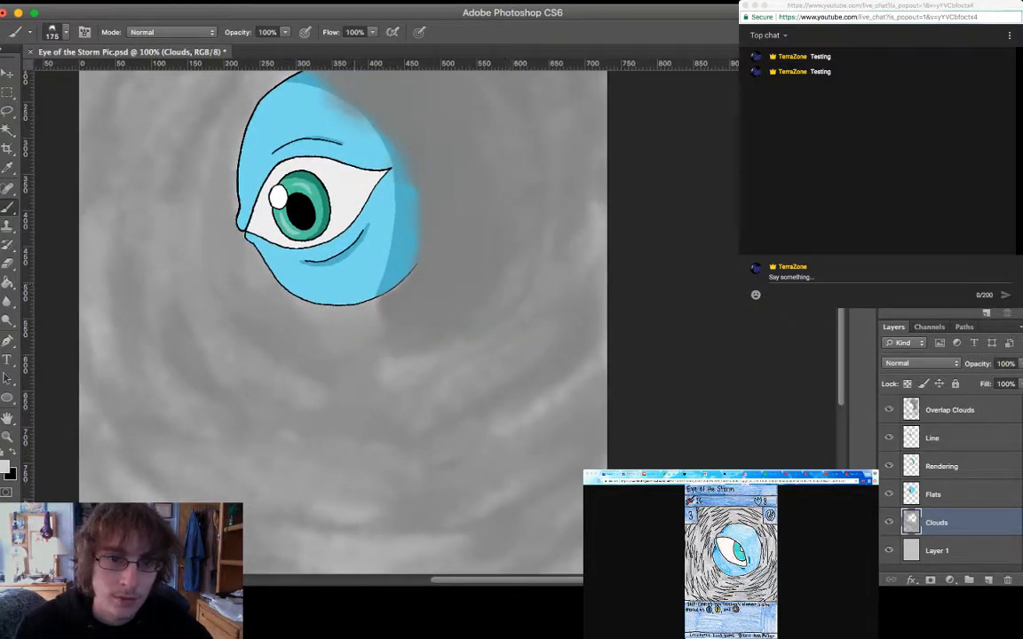
{"action": "left_click_drag", "start_coordinate": [306, 324], "coordinate": [249, 284]}
{"action": "left_click_drag", "start_coordinate": [521, 233], "coordinate": [470, 193]}
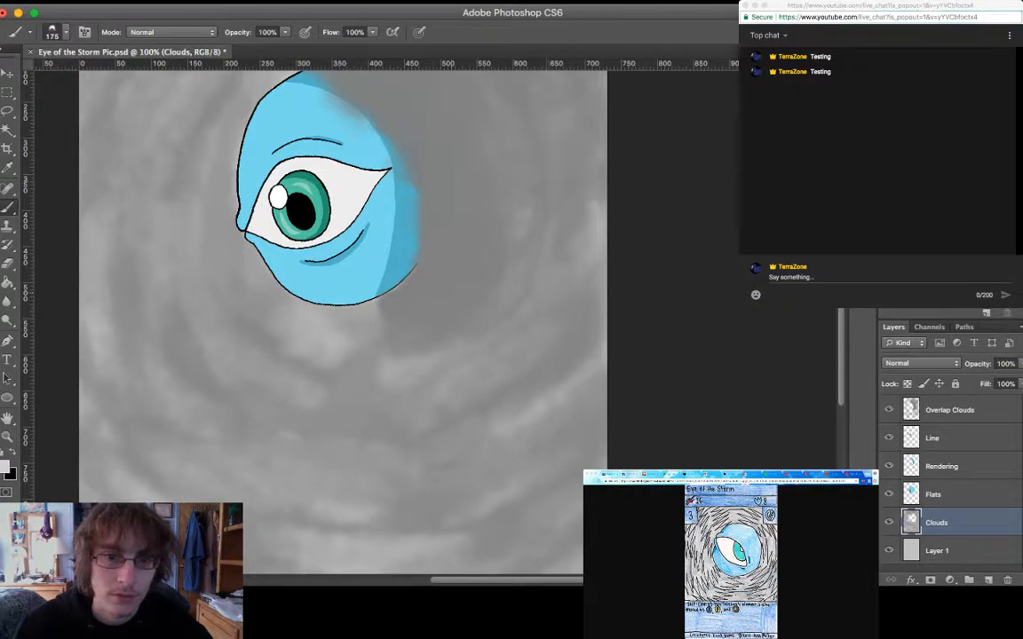
{"action": "scroll", "coordinate": [328, 275], "scroll_direction": "up", "scroll_amount": 5}
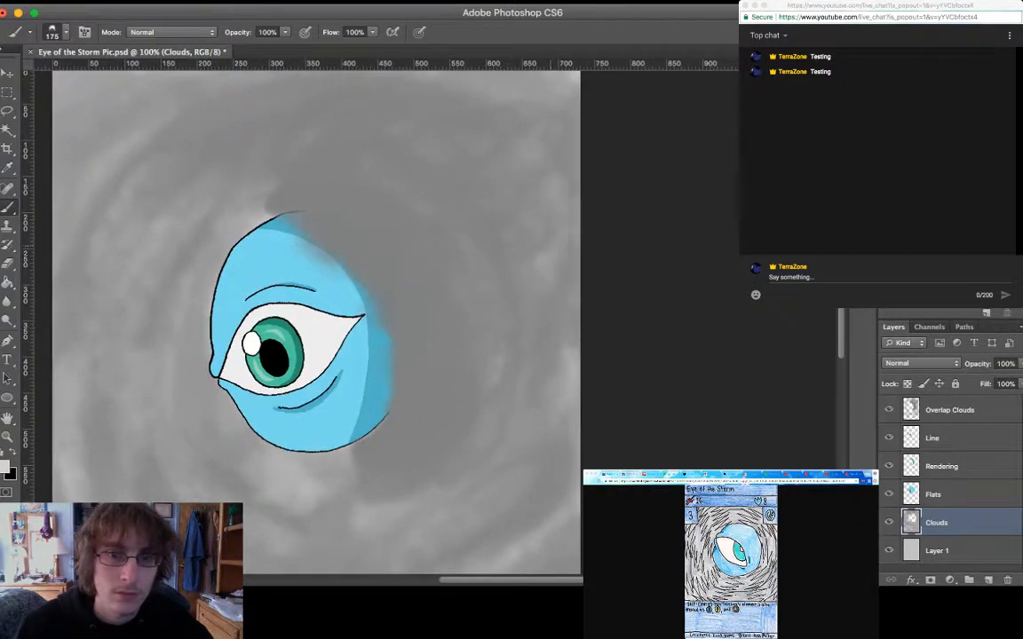
Brush light grey cloud streaks into the upper-left part of the sky above the eye
{"action": "scroll", "coordinate": [355, 337], "scroll_direction": "up", "scroll_amount": 5}
{"action": "scroll", "coordinate": [355, 337], "scroll_direction": "left", "scroll_amount": 4}
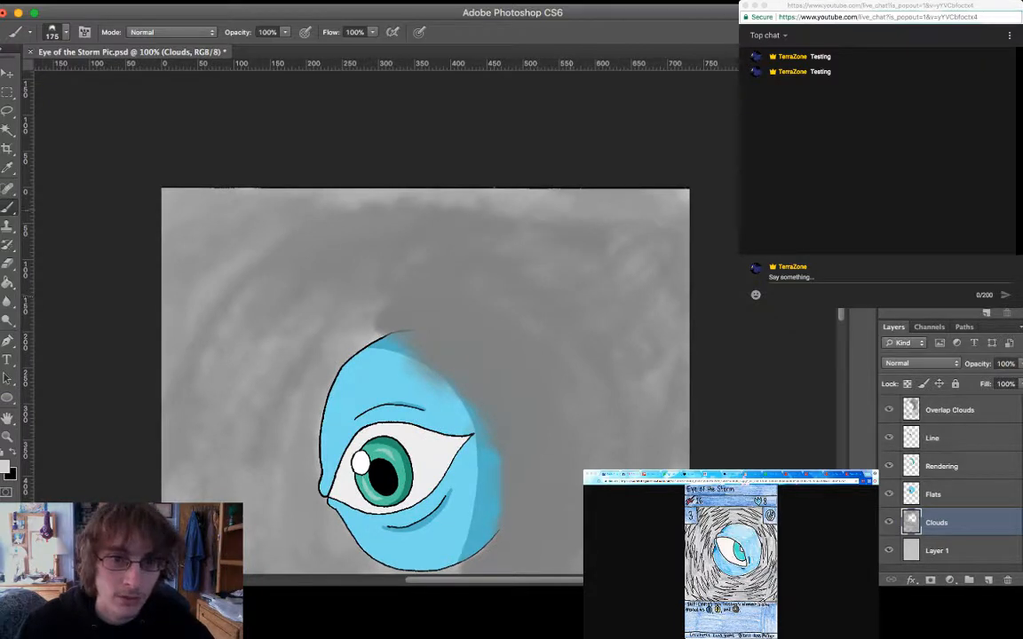
{"action": "mouse_move", "coordinate": [309, 206]}
{"action": "left_mouse_down"}
{"action": "mouse_move", "coordinate": [233, 257]}
{"action": "mouse_move", "coordinate": [237, 247]}
{"action": "left_mouse_up"}
{"action": "left_click_drag", "start_coordinate": [340, 229], "coordinate": [327, 245]}
{"action": "left_click_drag", "start_coordinate": [213, 219], "coordinate": [164, 263]}
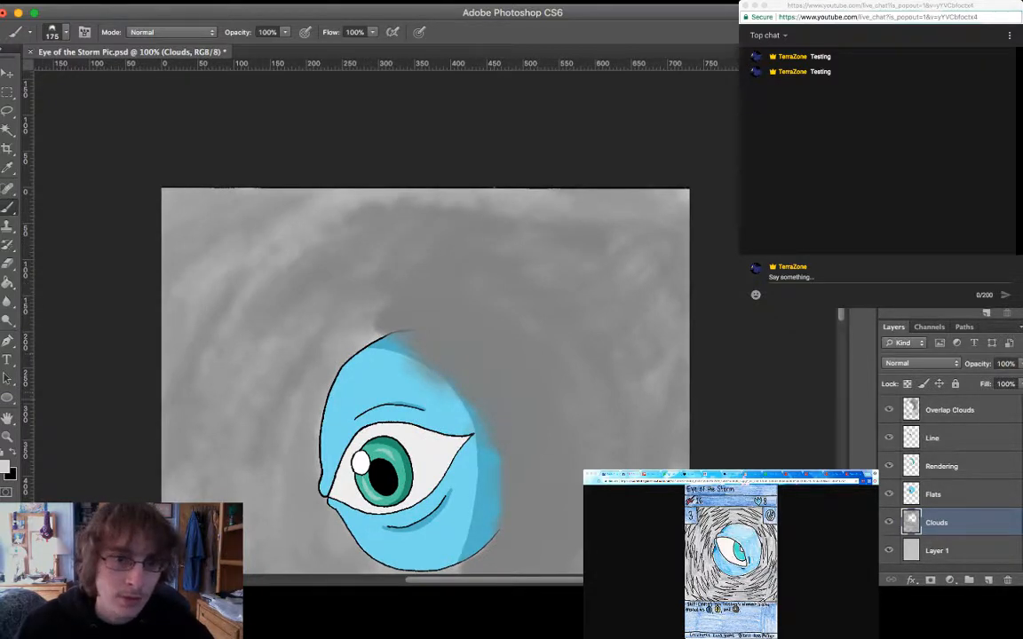
Examine the painted cloud swirl around the eye, both up close and as a whole picture
{"action": "scroll", "coordinate": [391, 293], "scroll_direction": "down", "scroll_amount": 6}
{"action": "scroll", "coordinate": [390, 293], "scroll_direction": "left", "scroll_amount": 2}
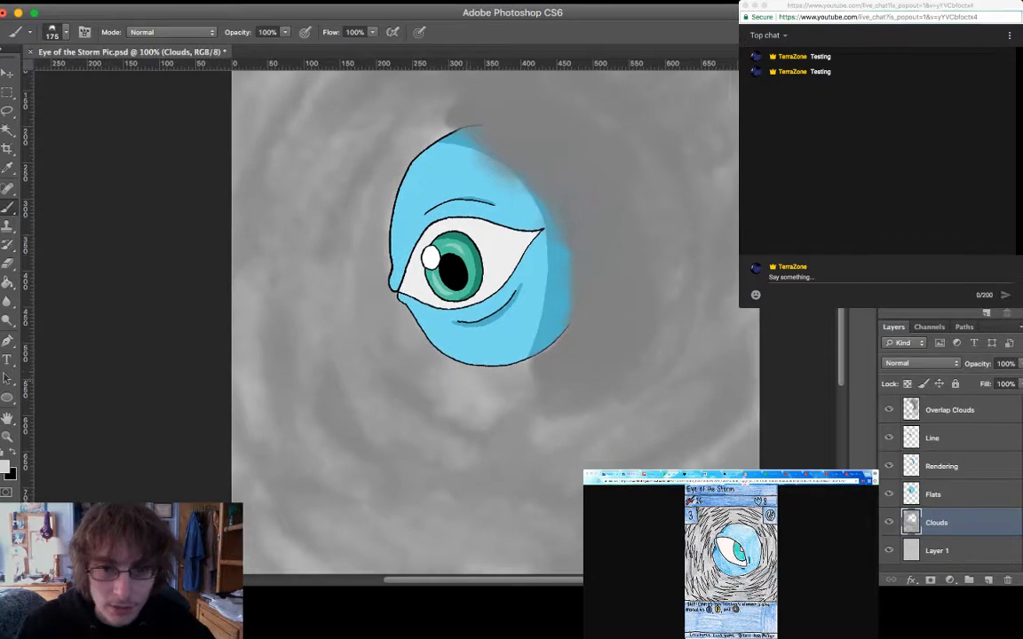
{"action": "scroll", "coordinate": [400, 311], "scroll_direction": "down", "scroll_amount": 3}
{"action": "scroll", "coordinate": [400, 310], "scroll_direction": "right", "scroll_amount": 1}
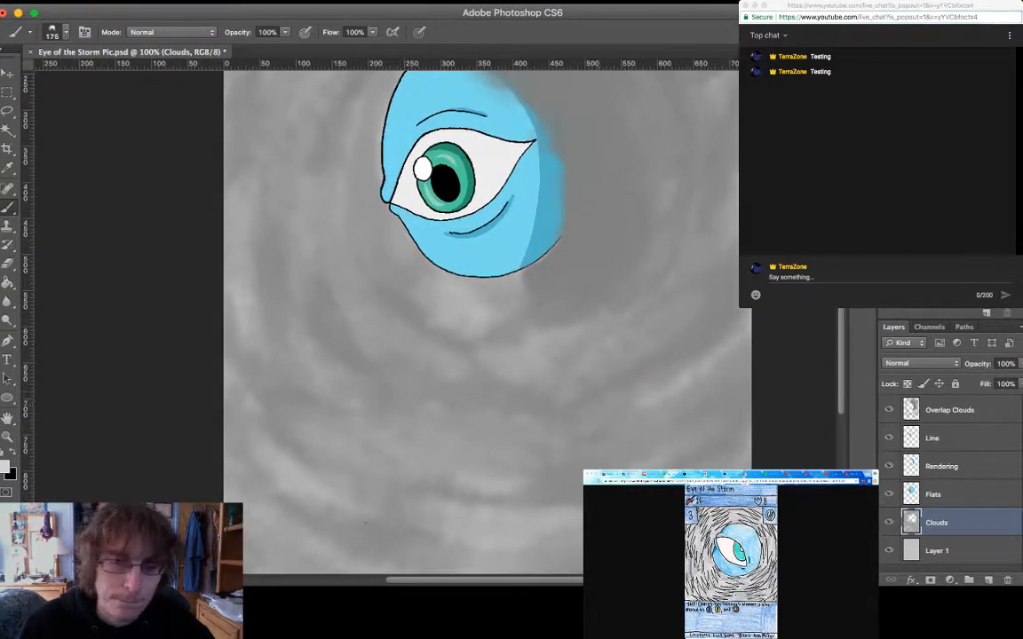
{"action": "scroll", "coordinate": [488, 311], "scroll_direction": "left", "scroll_amount": 3}
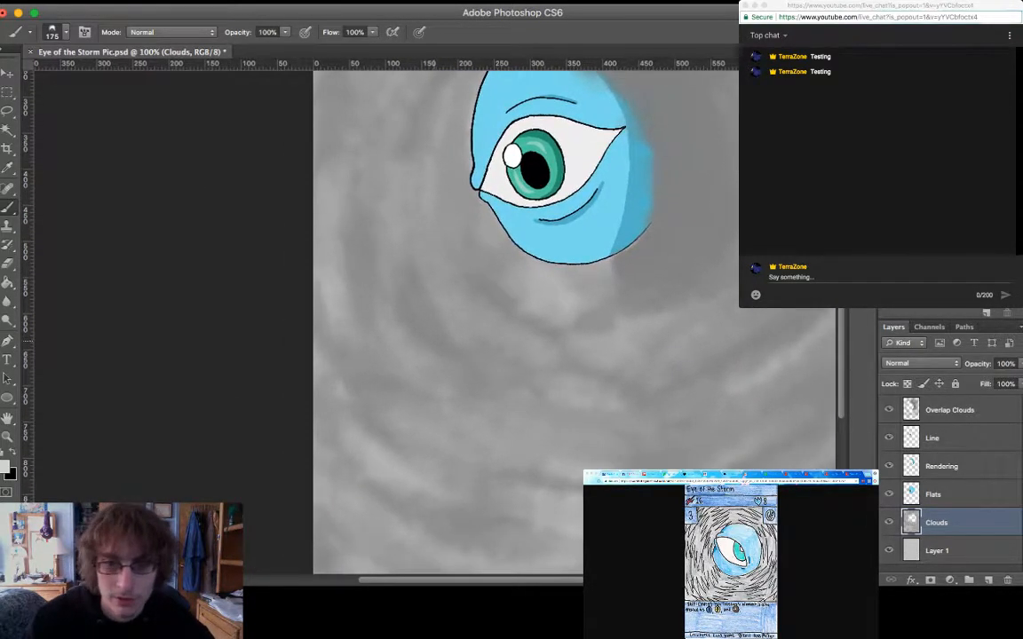
{"action": "key", "text": "super+minus"}
{"action": "key", "text": "super+minus"}
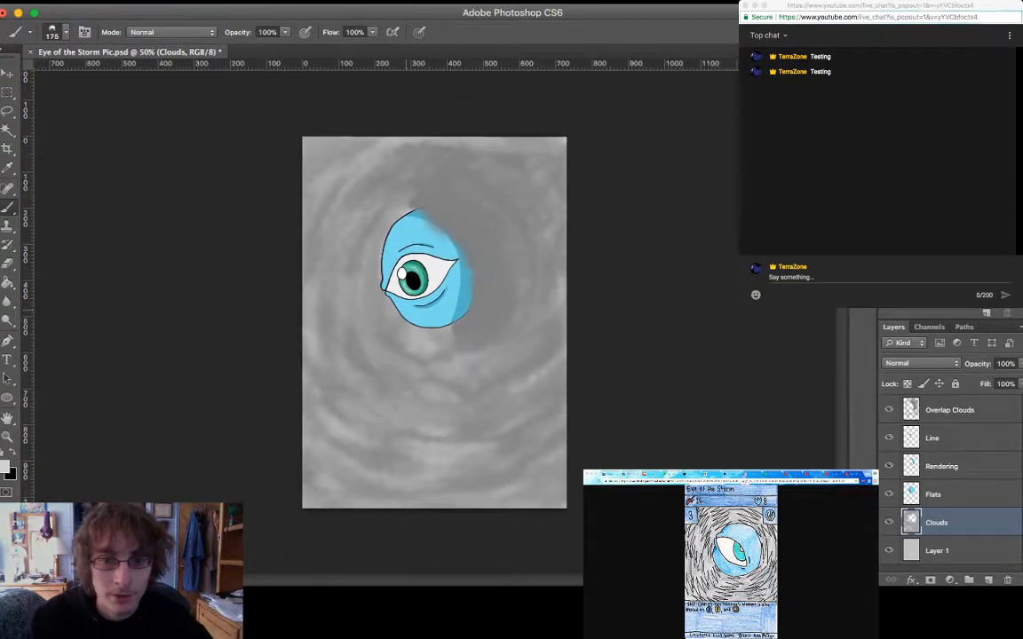
{"action": "key", "text": "super+plus"}
{"action": "key", "text": "super+plus"}
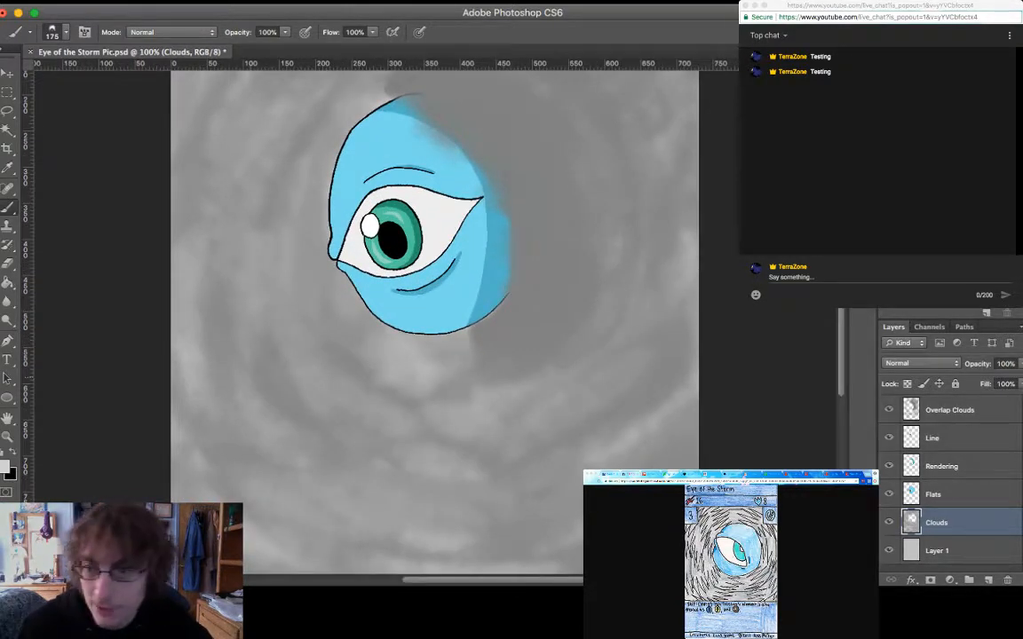
Try broad light grey cloud strokes to the right of the eye on the Overlap Clouds layer with the size 175 brush
{"action": "left_click", "coordinate": [949, 410]}
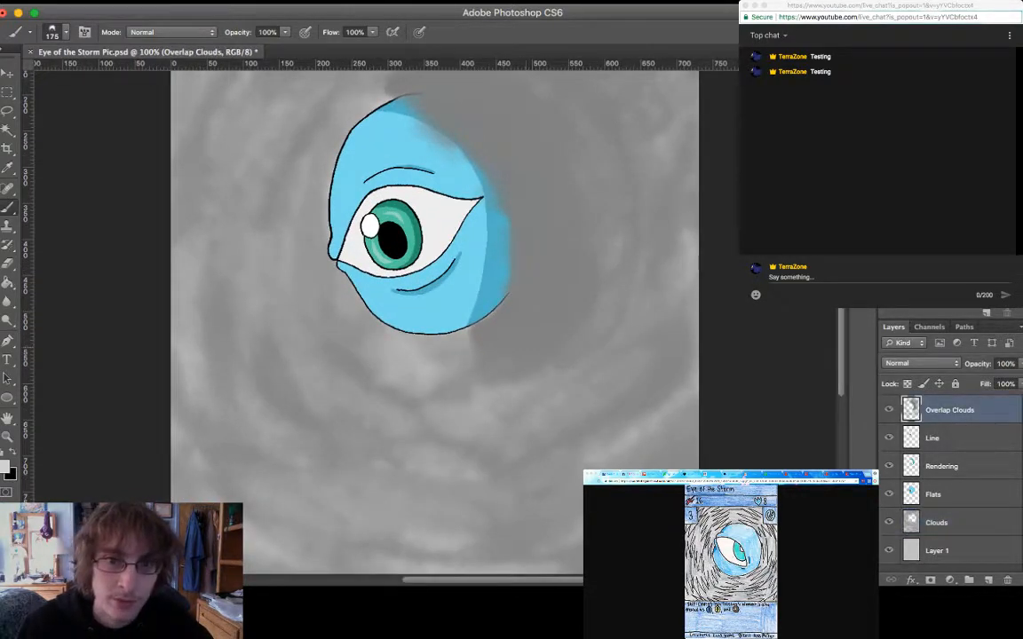
{"action": "scroll", "coordinate": [481, 267], "scroll_direction": "up", "scroll_amount": 3}
{"action": "mouse_move", "coordinate": [434, 125]}
{"action": "left_mouse_down"}
{"action": "mouse_move", "coordinate": [499, 253]}
{"action": "mouse_move", "coordinate": [531, 274]}
{"action": "mouse_move", "coordinate": [511, 384]}
{"action": "left_mouse_up"}
{"action": "left_click_drag", "start_coordinate": [565, 195], "coordinate": [601, 316]}
{"action": "left_click_drag", "start_coordinate": [524, 138], "coordinate": [566, 240]}
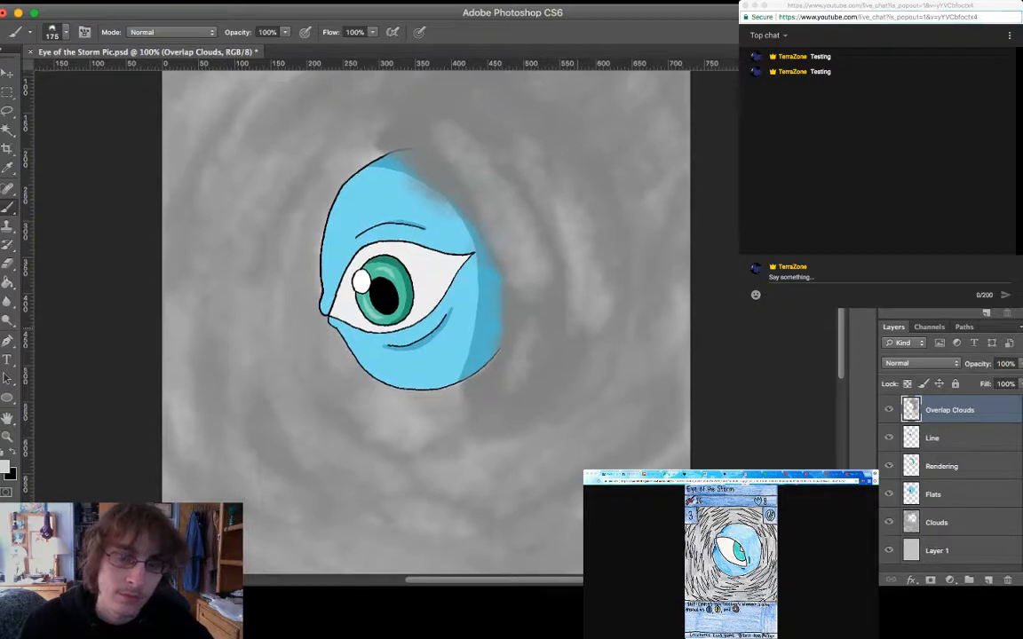
{"action": "scroll", "coordinate": [427, 311], "scroll_direction": "up", "scroll_amount": 4}
Undo the broad trial strokes on the Overlap Clouds layer
{"action": "key", "text": "super+alt+z"}
{"action": "key", "text": "super+alt+z"}
{"action": "key", "text": "super+alt+z"}
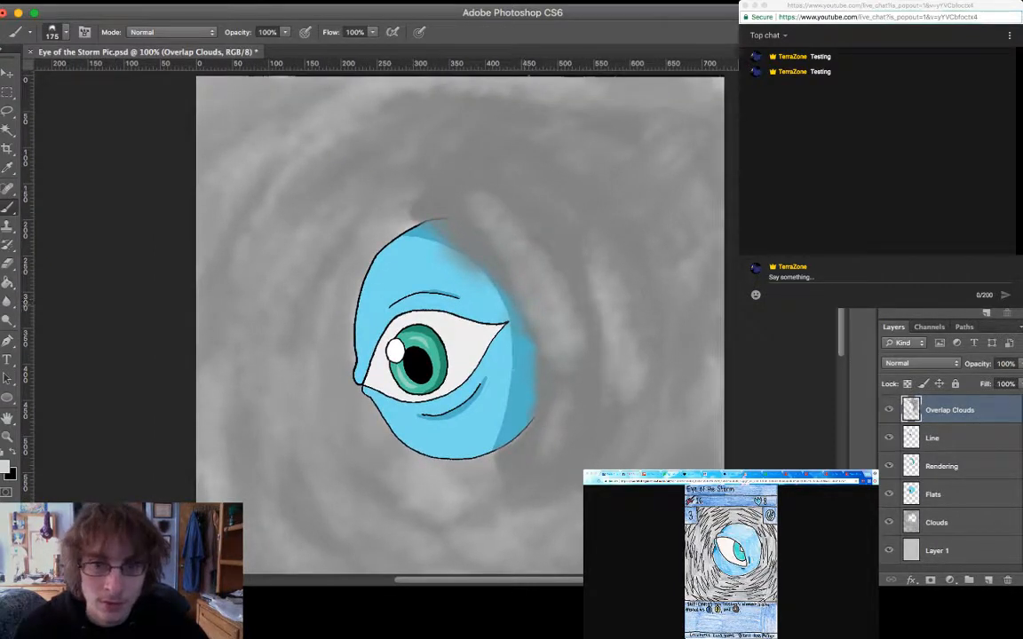
{"action": "key", "text": "super+alt+z"}
{"action": "key", "text": "super+alt+z"}
{"action": "key", "text": "super+alt+z"}
{"action": "key", "text": "super+alt+z"}
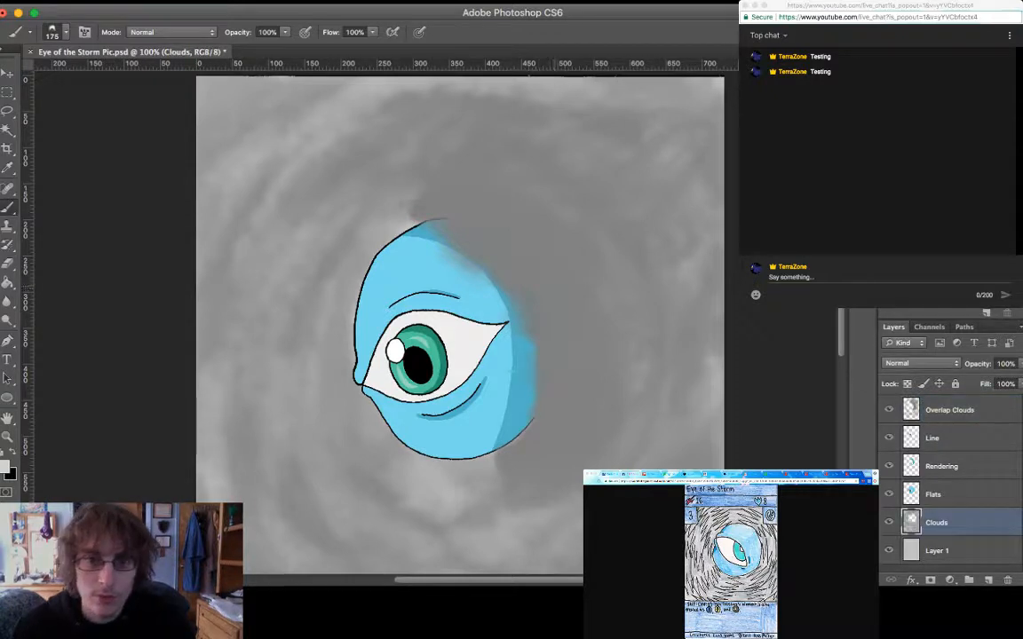
Try two thin light streaks at the eye's upper right on the Overlap Clouds layer with brush size 50, and undo them
{"action": "key", "text": "bracketleft"}
{"action": "key", "text": "bracketleft"}
{"action": "key", "text": "bracketleft"}
{"action": "key", "text": "bracketleft"}
{"action": "key", "text": "bracketleft"}
{"action": "key", "text": "bracketleft"}
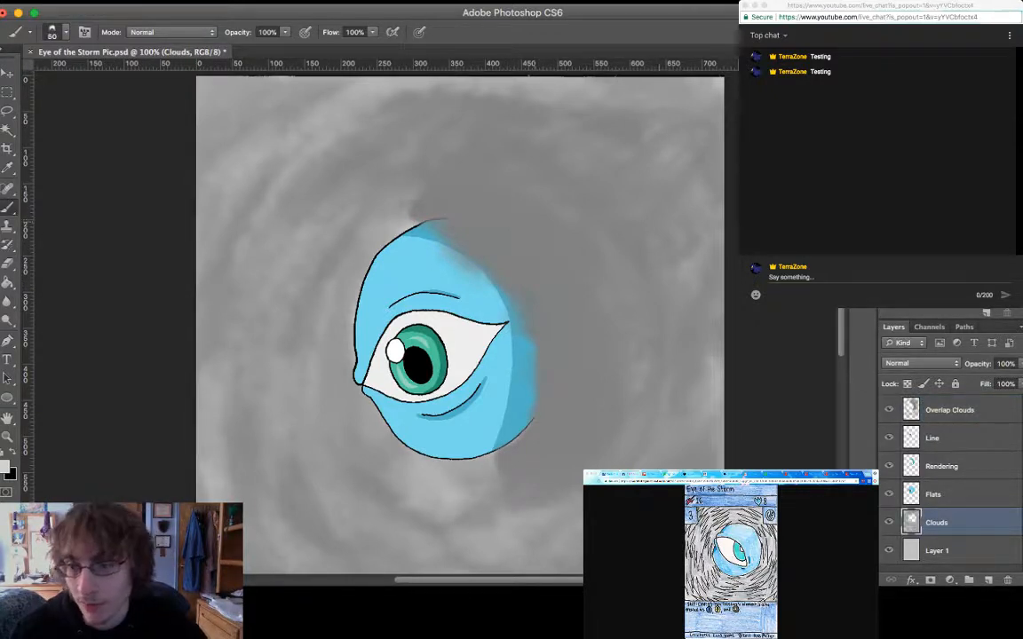
{"action": "left_click", "coordinate": [949, 411]}
{"action": "mouse_move", "coordinate": [492, 187]}
{"action": "left_mouse_down"}
{"action": "mouse_move", "coordinate": [548, 241]}
{"action": "mouse_move", "coordinate": [561, 272]}
{"action": "left_mouse_up"}
{"action": "mouse_move", "coordinate": [466, 192]}
{"action": "left_mouse_down"}
{"action": "mouse_move", "coordinate": [541, 245]}
{"action": "mouse_move", "coordinate": [554, 272]}
{"action": "left_mouse_up"}
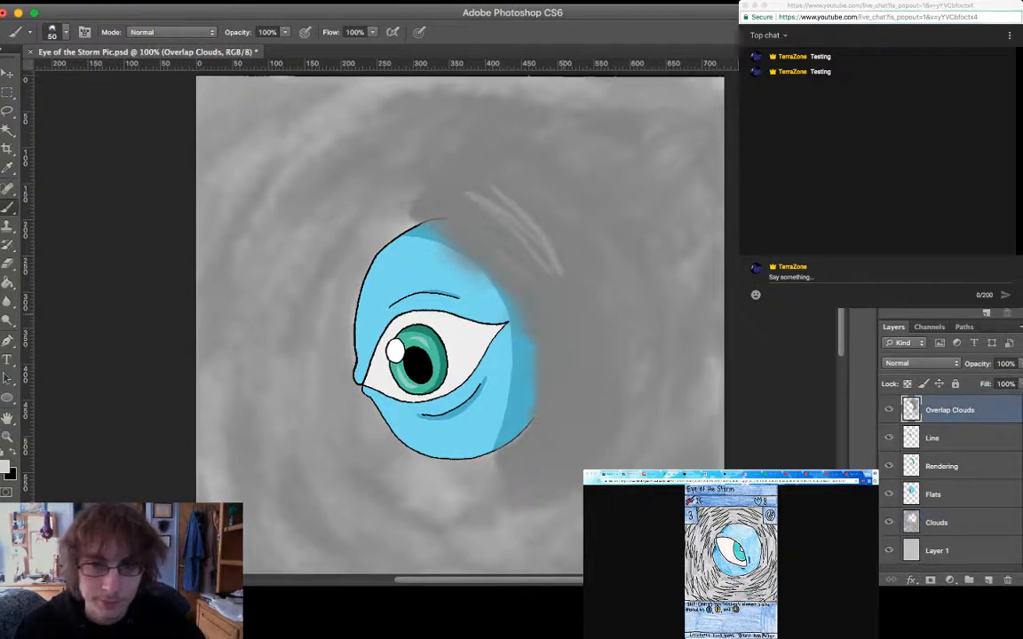
{"action": "scroll", "coordinate": [532, 242], "scroll_direction": "down", "scroll_amount": 1}
{"action": "scroll", "coordinate": [533, 242], "scroll_direction": "left", "scroll_amount": 1}
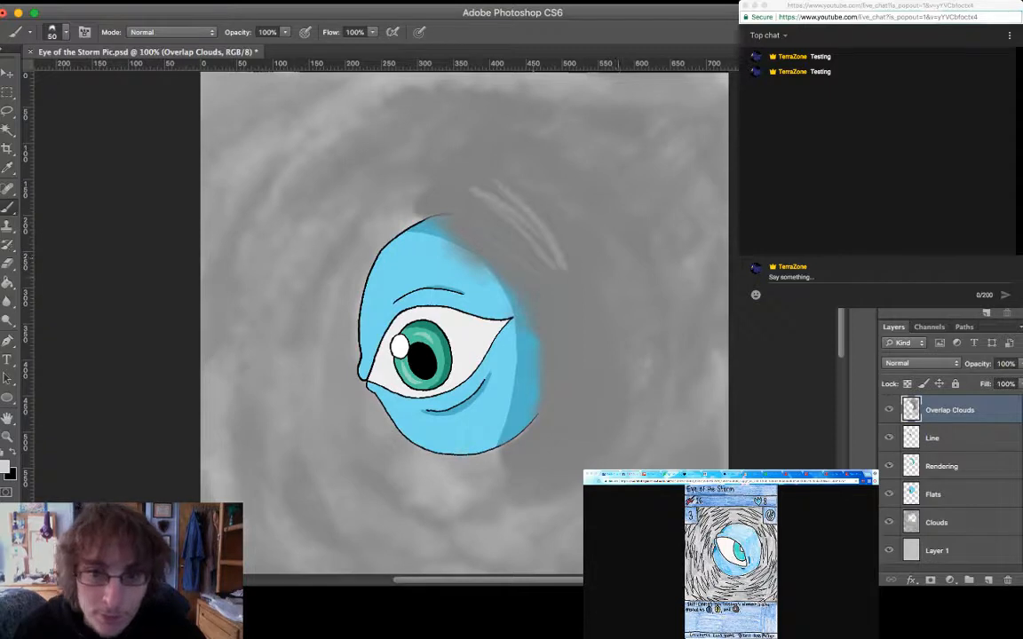
{"action": "key", "text": "ctrl+alt+z"}
{"action": "key", "text": "ctrl+alt+z"}
Try two light streaks at the eye's upper right on the Overlap Clouds layer with brush size 70, and undo them
{"action": "key", "text": "bracketright"}
{"action": "key", "text": "bracketright"}
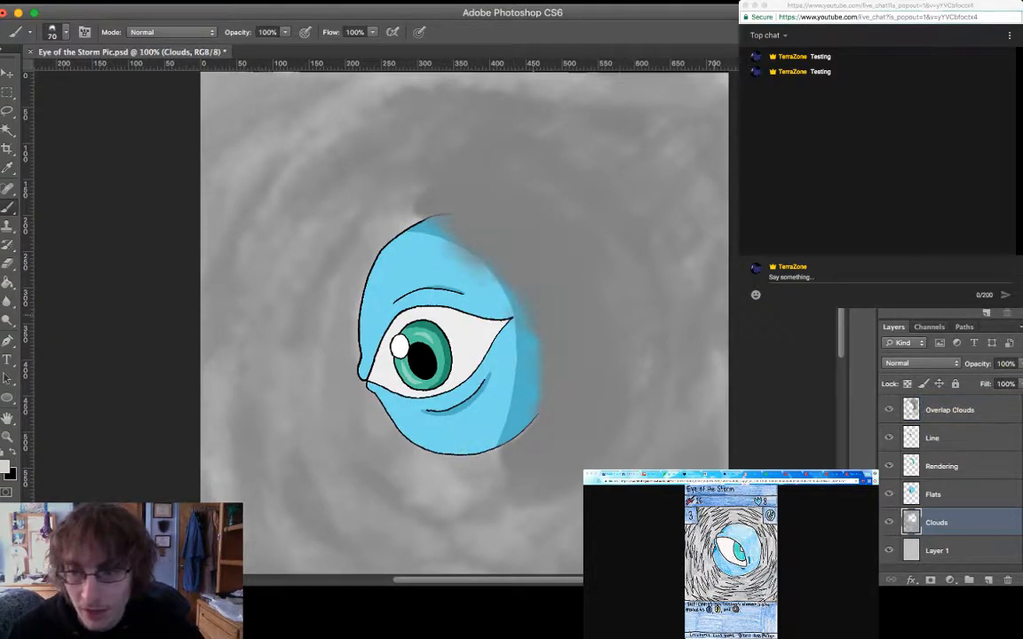
{"action": "left_click", "coordinate": [950, 410]}
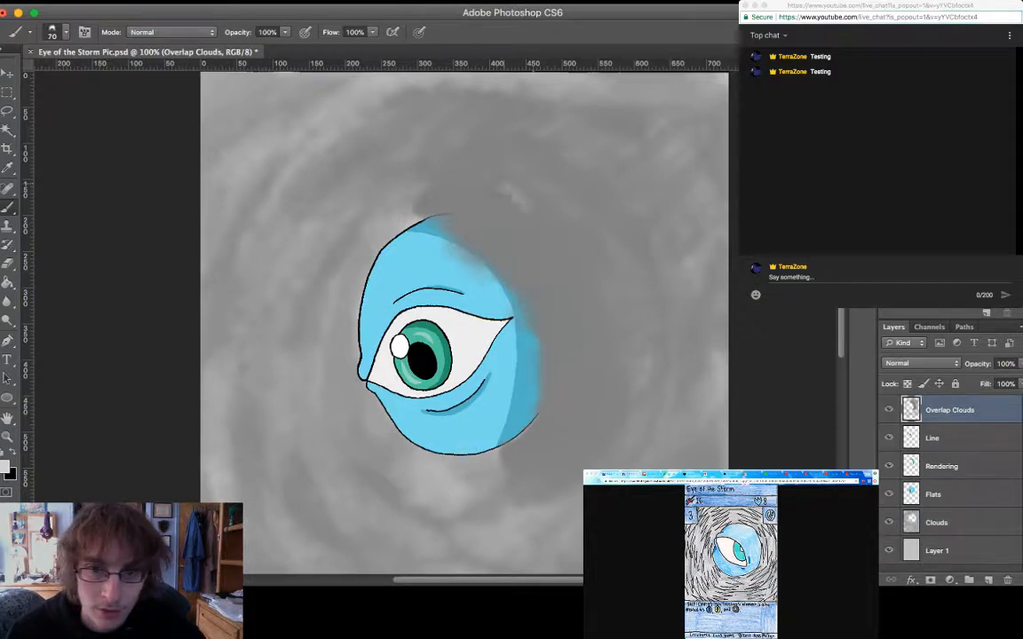
{"action": "left_click_drag", "start_coordinate": [468, 202], "coordinate": [577, 263]}
{"action": "left_click_drag", "start_coordinate": [505, 187], "coordinate": [582, 266]}
{"action": "scroll", "coordinate": [555, 267], "scroll_direction": "right", "scroll_amount": 1}
{"action": "scroll", "coordinate": [554, 267], "scroll_direction": "down", "scroll_amount": 1}
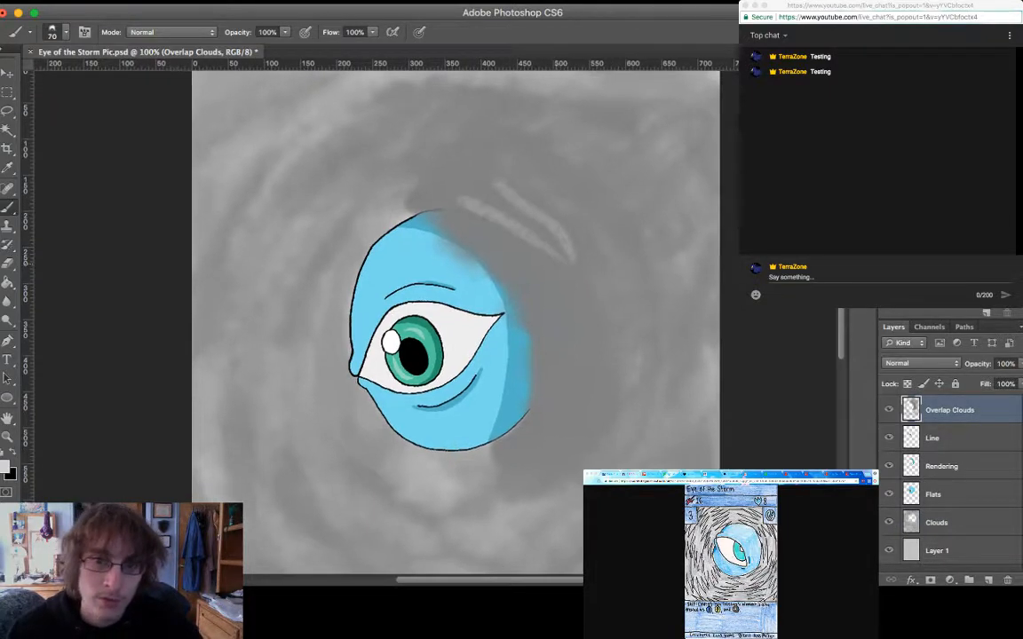
{"action": "key", "text": "super+alt+z"}
{"action": "key", "text": "super+alt+z"}
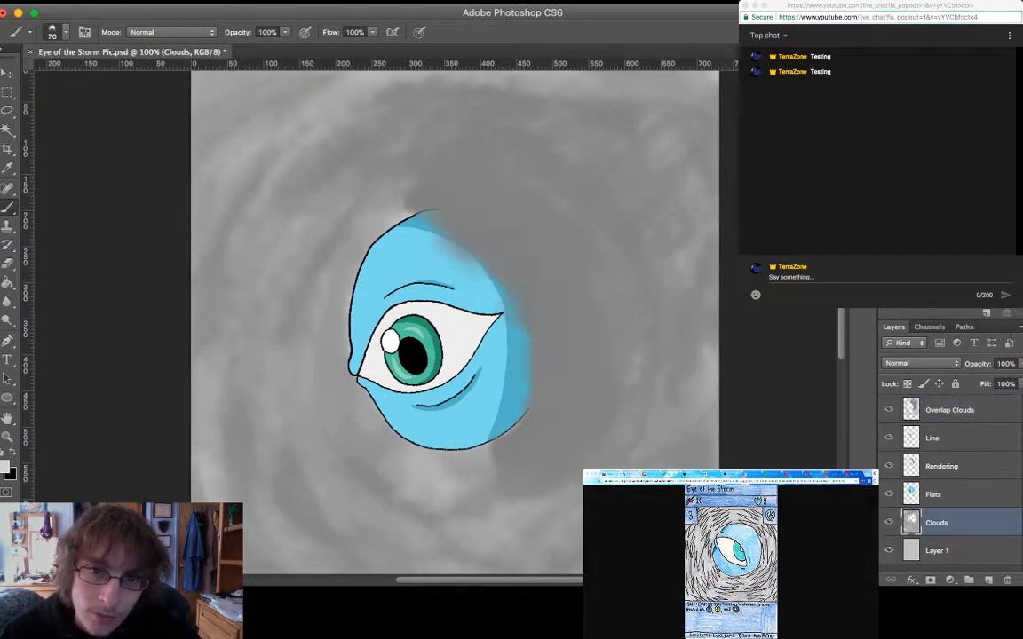
Try curved light grey streaks down the eye's right side on the Overlap Clouds layer with the size 70 brush
{"action": "left_click", "coordinate": [949, 410]}
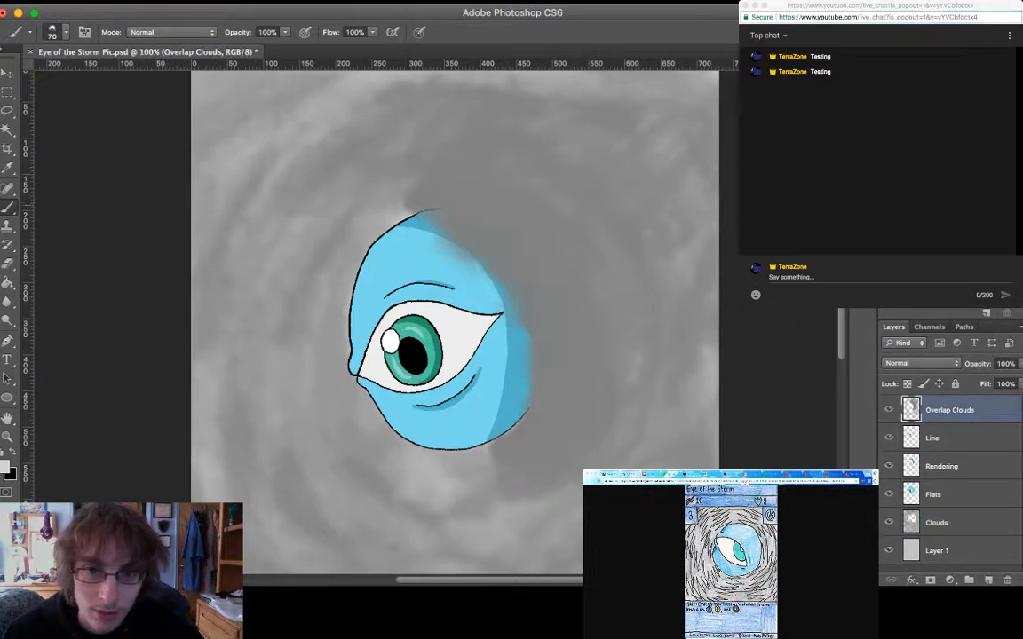
{"action": "mouse_move", "coordinate": [479, 176]}
{"action": "left_mouse_down"}
{"action": "mouse_move", "coordinate": [603, 295]}
{"action": "mouse_move", "coordinate": [586, 284]}
{"action": "left_mouse_up"}
{"action": "left_click_drag", "start_coordinate": [497, 193], "coordinate": [573, 306]}
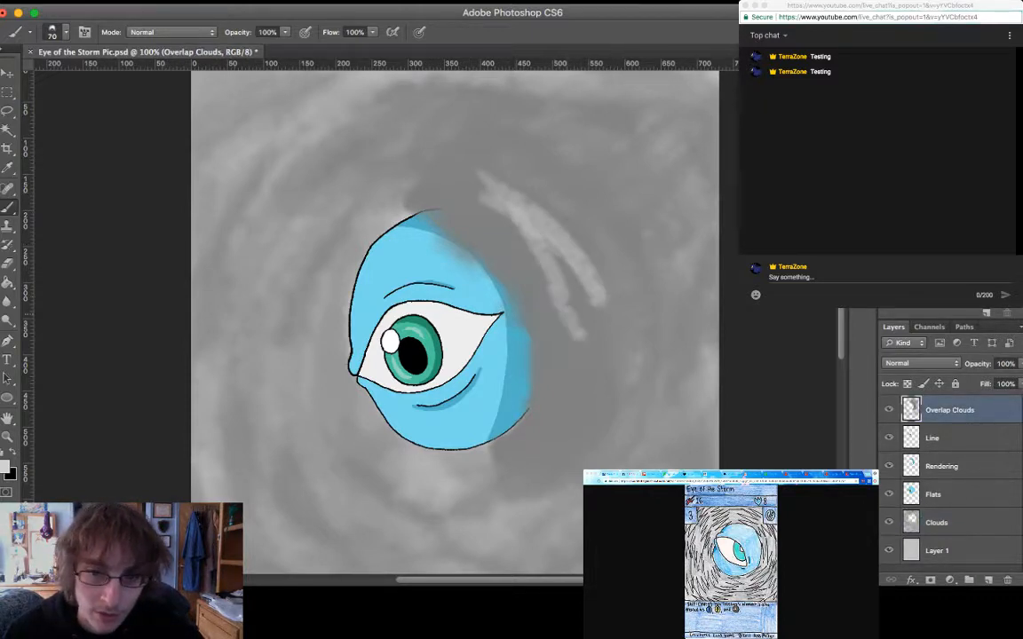
{"action": "left_click_drag", "start_coordinate": [532, 226], "coordinate": [590, 391]}
{"action": "mouse_move", "coordinate": [546, 343]}
{"action": "left_mouse_down"}
{"action": "mouse_move", "coordinate": [552, 447]}
{"action": "mouse_move", "coordinate": [609, 273]}
{"action": "left_mouse_up"}
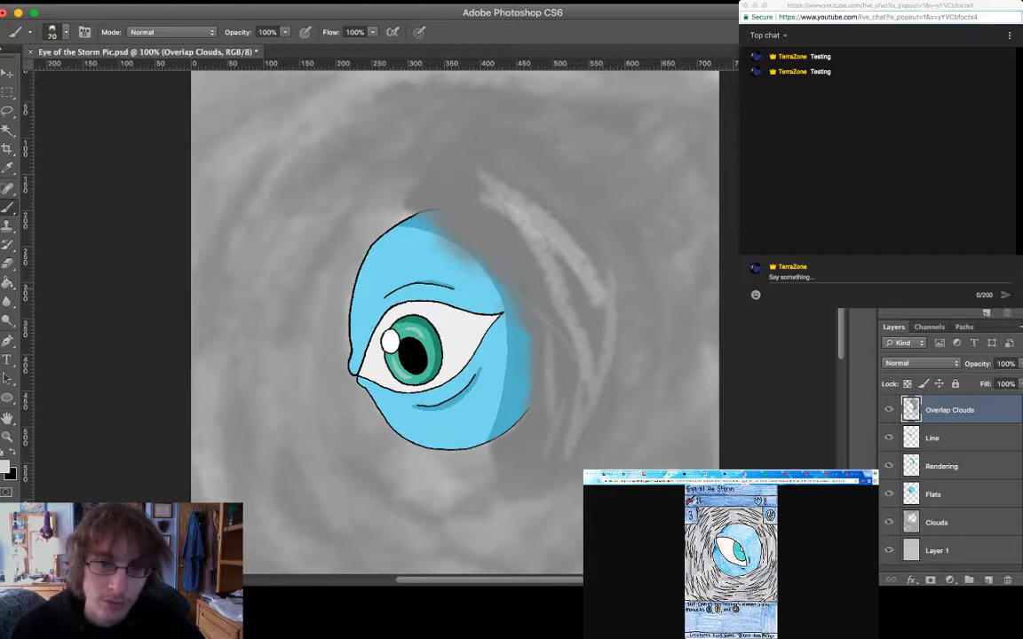
{"action": "scroll", "coordinate": [569, 320], "scroll_direction": "down", "scroll_amount": 1}
Undo the curved trial streaks on the Overlap Clouds layer and return to the Clouds layer
{"action": "key", "text": "super+alt+z"}
{"action": "key", "text": "super+alt+z"}
{"action": "key", "text": "super+alt+z"}
{"action": "key", "text": "super+alt+z"}
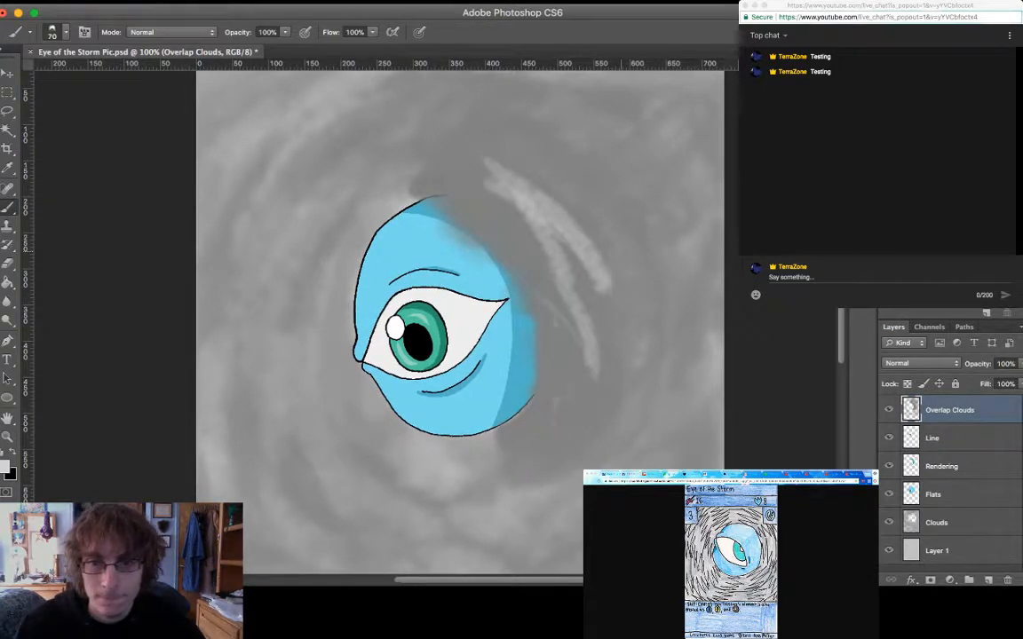
{"action": "key", "text": "super+alt+z"}
{"action": "key", "text": "super+alt+z"}
{"action": "key", "text": "super+alt+z"}
{"action": "key", "text": "super+alt+z"}
{"action": "left_click", "coordinate": [938, 523]}
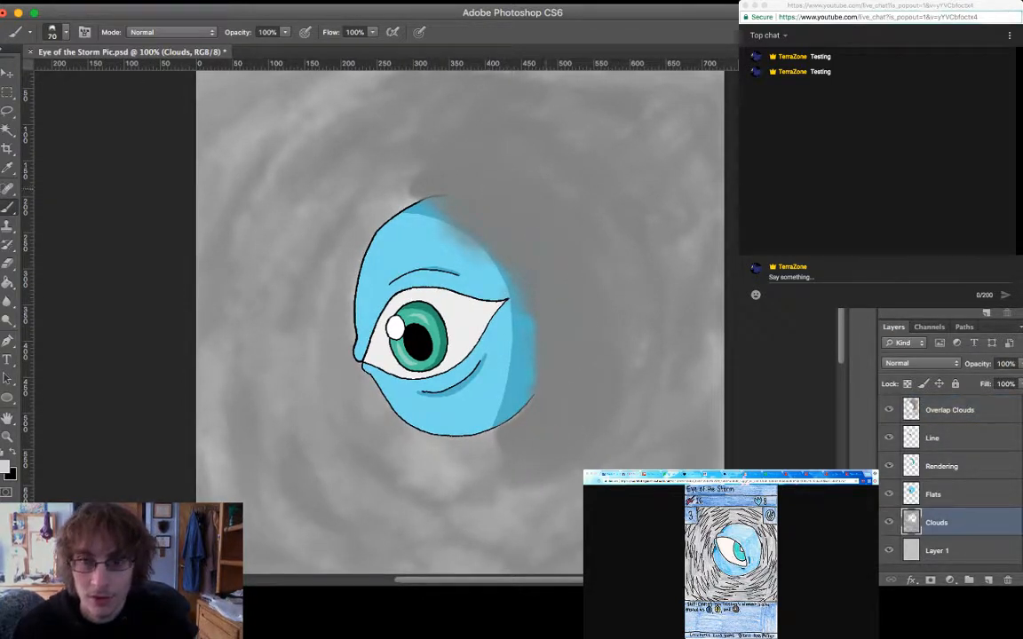
Enlarge the brush to size 100 and make the Overlap Clouds layer active
{"action": "key", "text": "bracketright"}
{"action": "key", "text": "bracketright"}
{"action": "key", "text": "bracketright"}
{"action": "left_click", "coordinate": [949, 410]}
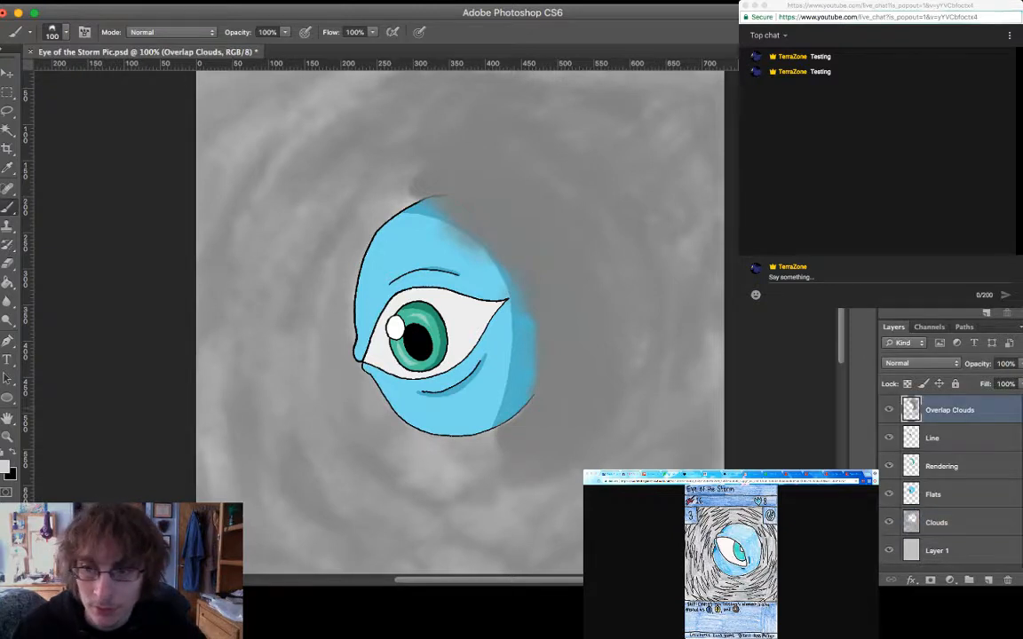
{"action": "left_click", "coordinate": [932, 438]}
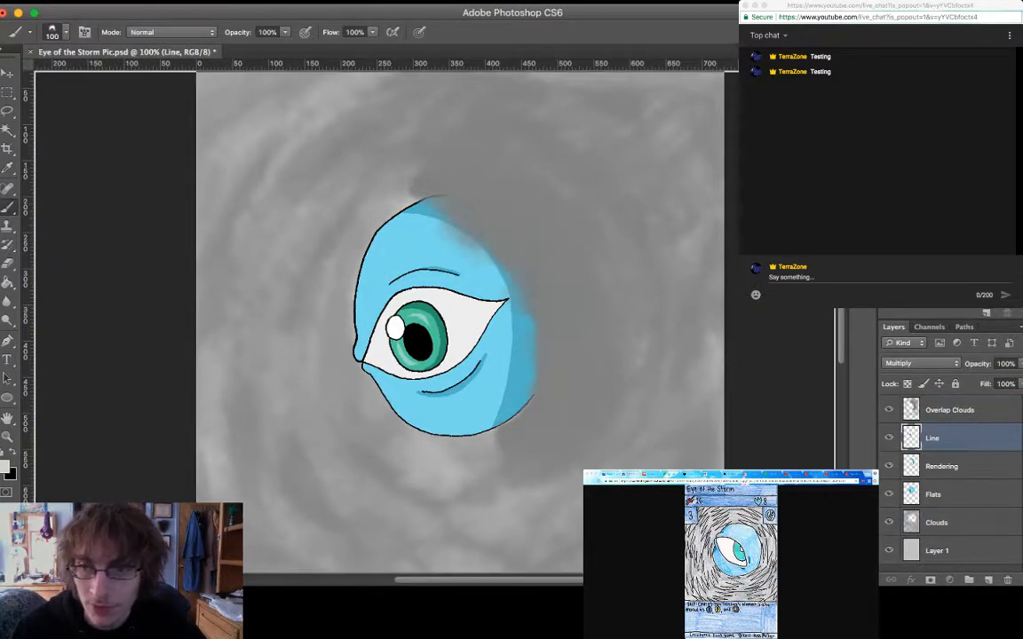
{"action": "left_click_drag", "start_coordinate": [932, 437], "coordinate": [932, 447]}
{"action": "left_click", "coordinate": [949, 410]}
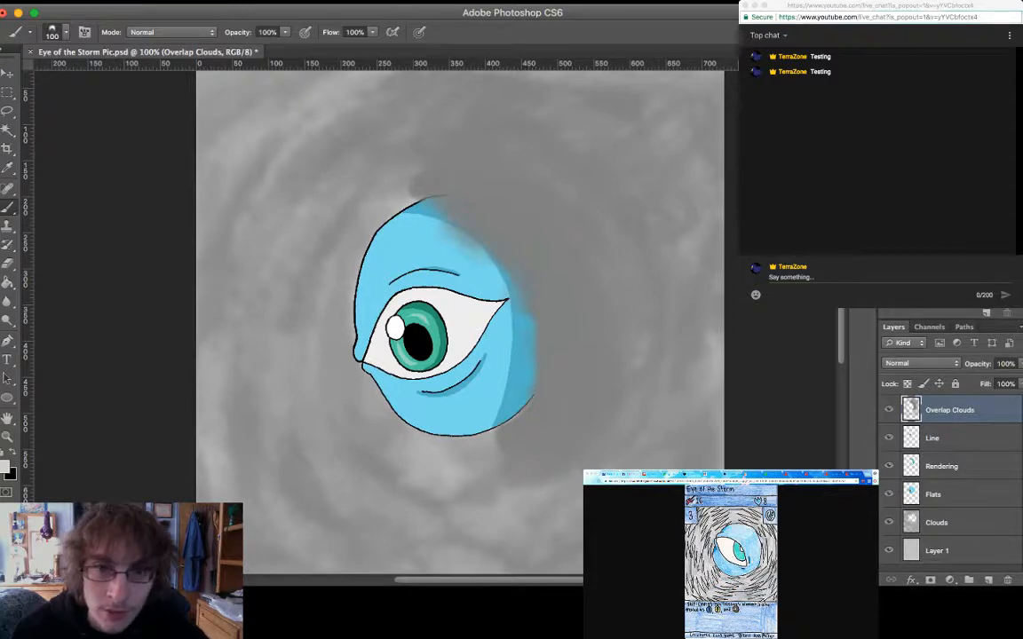
Try a single curved light streak to the upper right of the eye, and undo it
{"action": "left_click_drag", "start_coordinate": [490, 157], "coordinate": [587, 291]}
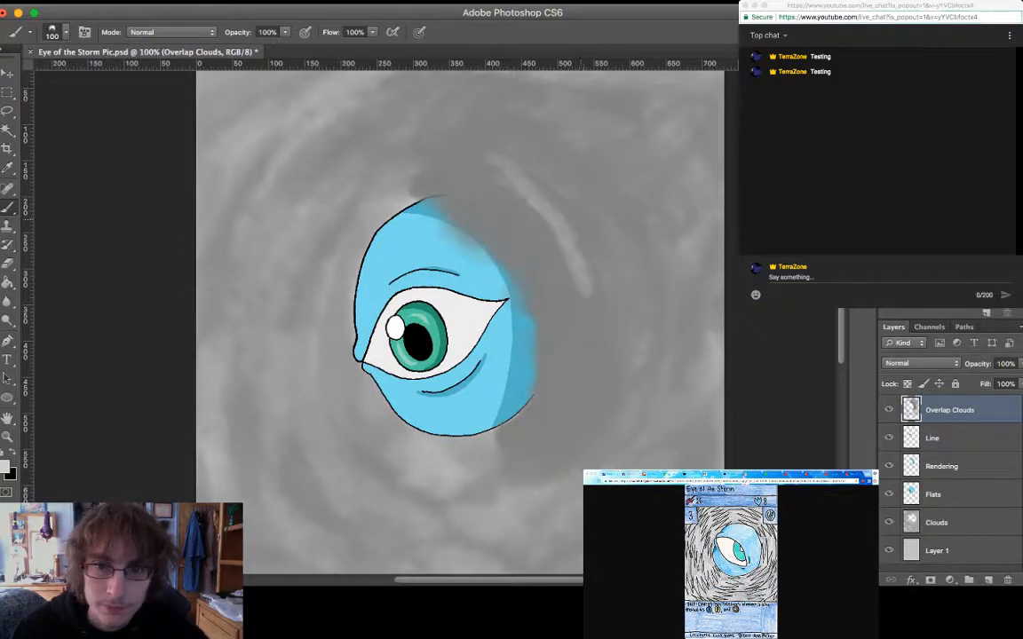
{"action": "scroll", "coordinate": [460, 320], "scroll_direction": "up", "scroll_amount": 1}
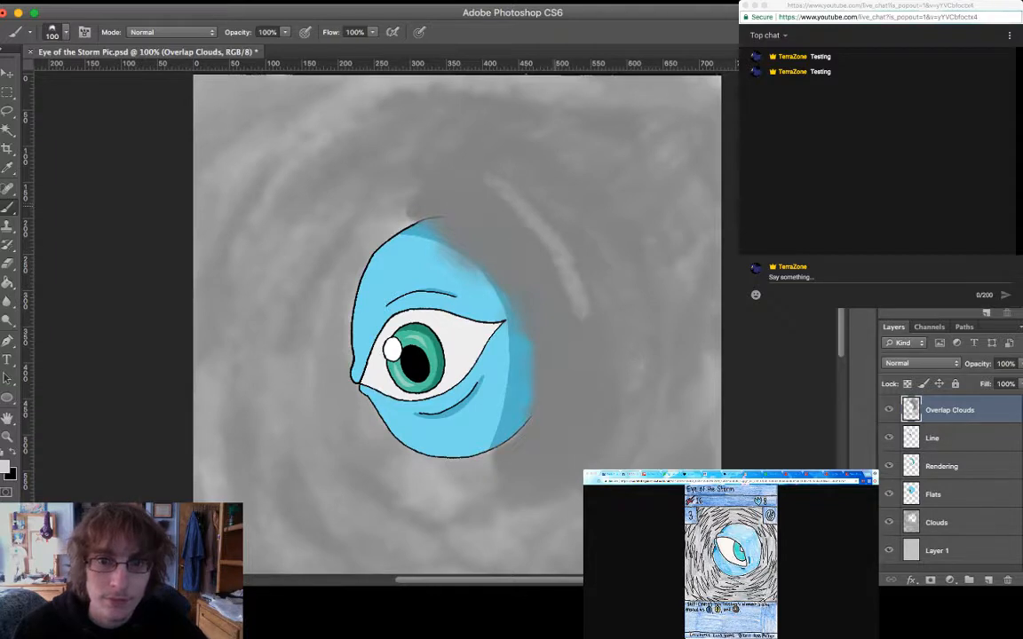
{"action": "key", "text": "super+z"}
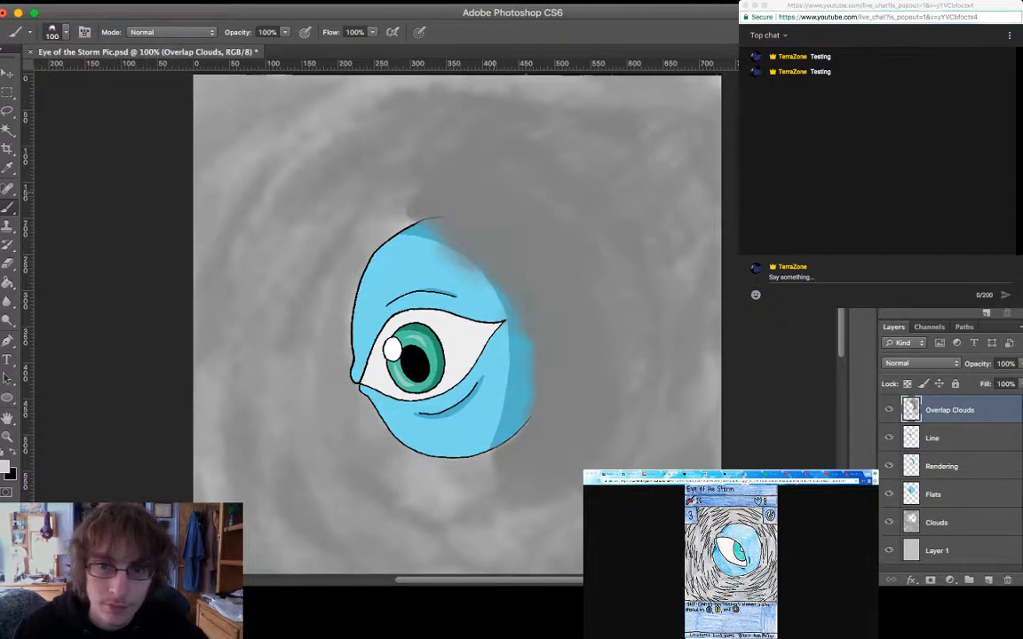
Brush curved light grey cloud strokes around the eye's right side, from above it to below, on the Overlap Clouds layer
{"action": "left_click_drag", "start_coordinate": [504, 194], "coordinate": [605, 321]}
{"action": "left_click_drag", "start_coordinate": [517, 228], "coordinate": [586, 279]}
{"action": "left_click_drag", "start_coordinate": [497, 204], "coordinate": [515, 342]}
{"action": "left_click_drag", "start_coordinate": [492, 284], "coordinate": [506, 403]}
{"action": "left_click_drag", "start_coordinate": [519, 244], "coordinate": [542, 395]}
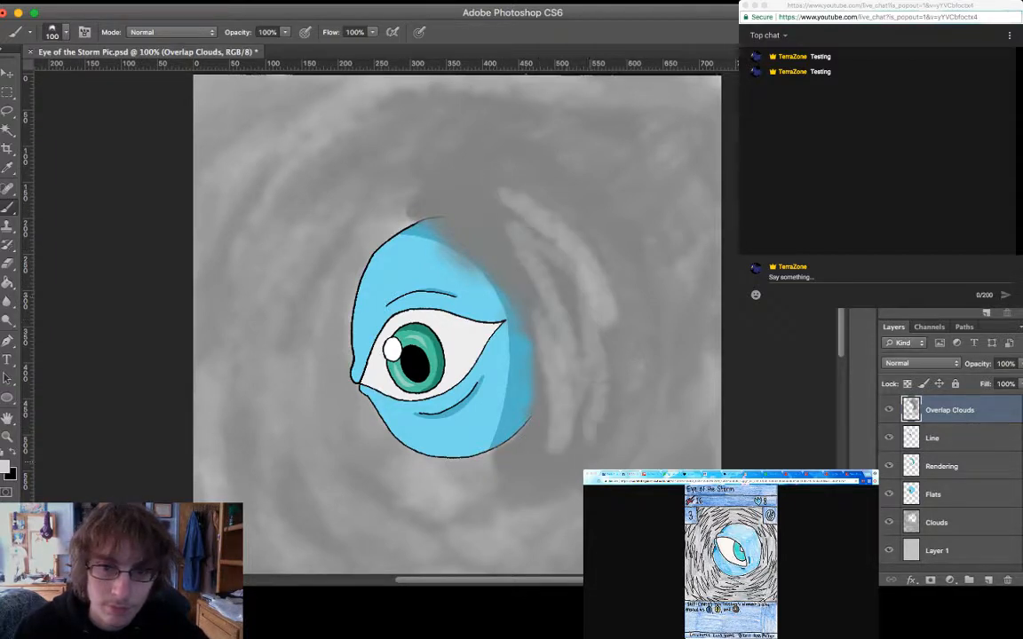
{"action": "mouse_move", "coordinate": [531, 467]}
{"action": "left_mouse_down"}
{"action": "mouse_move", "coordinate": [604, 400]}
{"action": "mouse_move", "coordinate": [597, 240]}
{"action": "left_mouse_up"}
{"action": "left_click_drag", "start_coordinate": [586, 293], "coordinate": [593, 403]}
{"action": "mouse_move", "coordinate": [484, 203]}
{"action": "left_mouse_down"}
{"action": "mouse_move", "coordinate": [507, 238]}
{"action": "mouse_move", "coordinate": [448, 211]}
{"action": "left_mouse_up"}
{"action": "left_click_drag", "start_coordinate": [462, 163], "coordinate": [607, 266]}
{"action": "mouse_move", "coordinate": [506, 157]}
{"action": "left_mouse_down"}
{"action": "mouse_move", "coordinate": [641, 344]}
{"action": "mouse_move", "coordinate": [545, 463]}
{"action": "mouse_move", "coordinate": [502, 472]}
{"action": "left_mouse_up"}
{"action": "mouse_move", "coordinate": [433, 431]}
{"action": "left_mouse_down"}
{"action": "mouse_move", "coordinate": [479, 389]}
{"action": "mouse_move", "coordinate": [484, 433]}
{"action": "mouse_move", "coordinate": [566, 355]}
{"action": "left_mouse_up"}
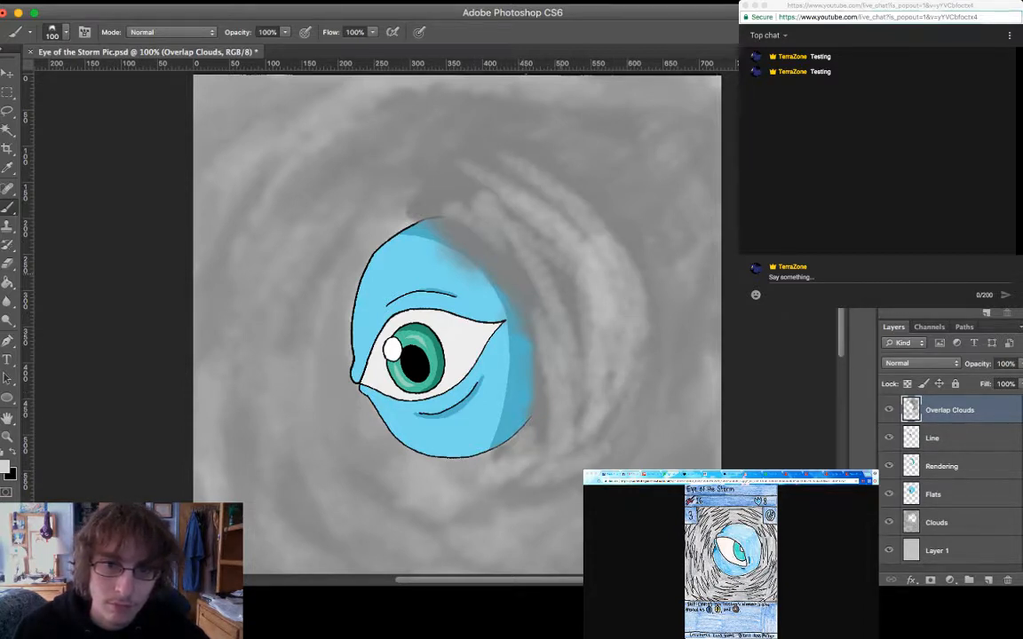
Brush more curved light grey streaks above the eye's upper right on the Overlap Clouds layer
{"action": "mouse_move", "coordinate": [404, 191]}
{"action": "left_mouse_down"}
{"action": "mouse_move", "coordinate": [444, 160]}
{"action": "mouse_move", "coordinate": [384, 141]}
{"action": "left_mouse_up"}
{"action": "left_click_drag", "start_coordinate": [528, 218], "coordinate": [518, 198]}
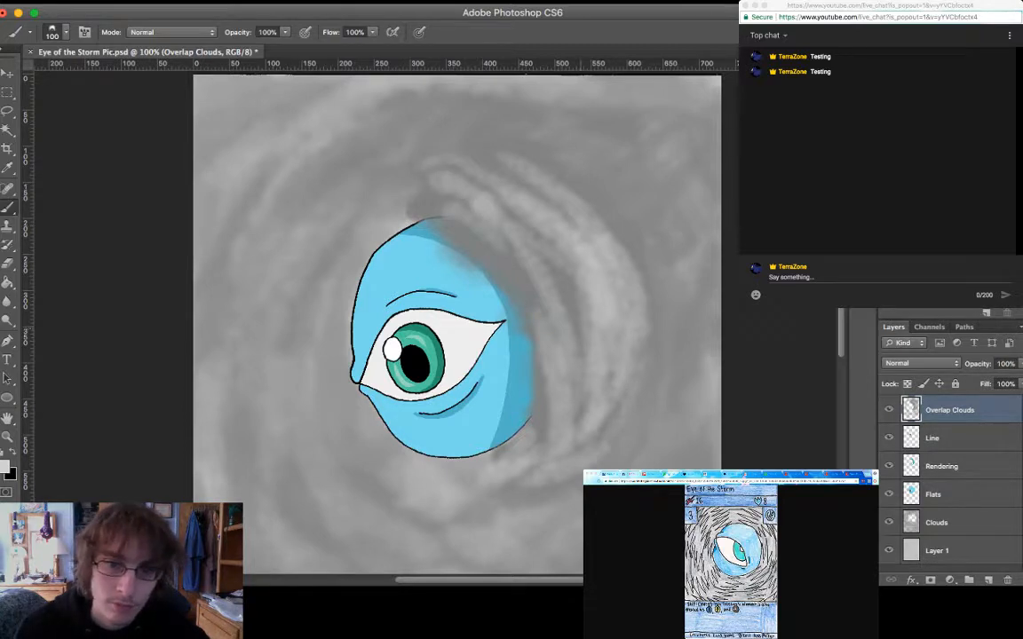
{"action": "scroll", "coordinate": [434, 329], "scroll_direction": "up", "scroll_amount": 2}
{"action": "scroll", "coordinate": [435, 328], "scroll_direction": "right", "scroll_amount": 2}
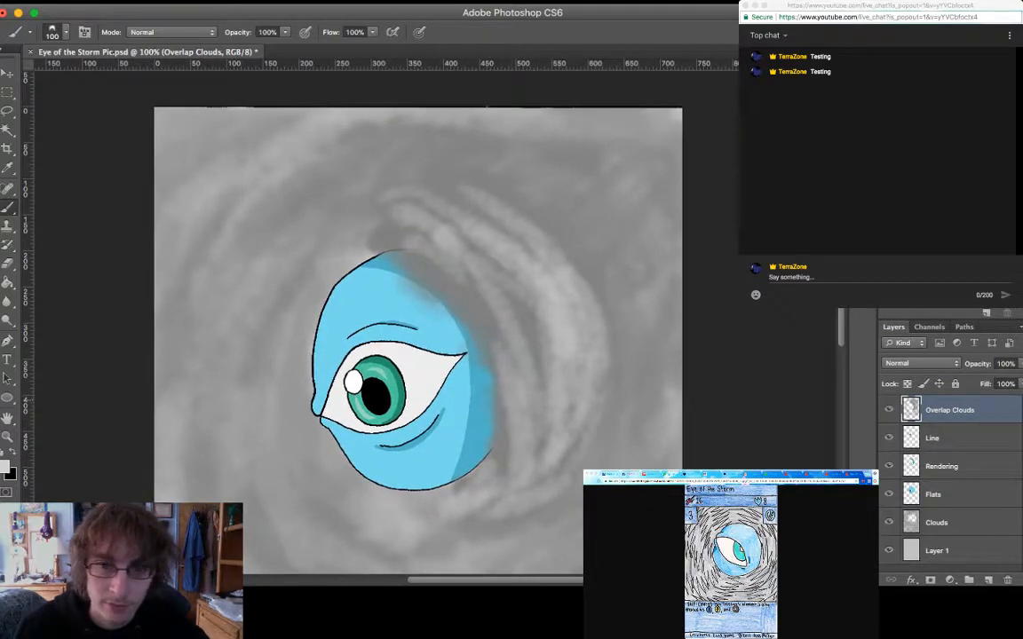
Undo all the curved light streaks around the eye's right side on the Overlap Clouds layer
{"action": "key", "text": "alt+super+z"}
{"action": "key", "text": "alt+super+z"}
{"action": "key", "text": "alt+super+z"}
{"action": "key", "text": "alt+super+z"}
{"action": "key", "text": "alt+super+z"}
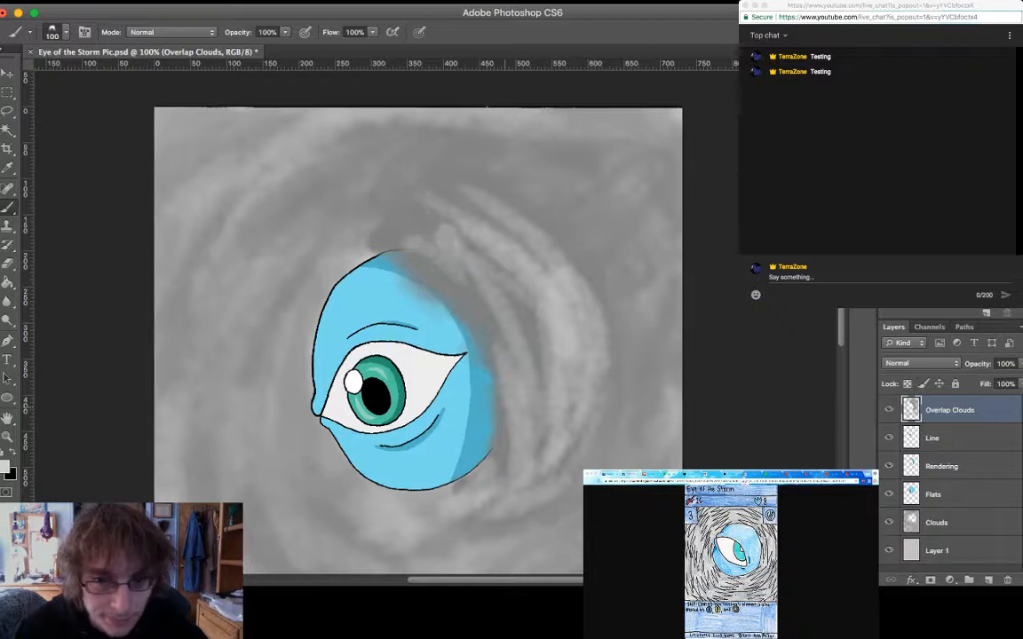
{"action": "key", "text": "alt+super+z"}
{"action": "key", "text": "alt+super+z"}
{"action": "key", "text": "alt+super+z"}
{"action": "key", "text": "alt+super+z"}
{"action": "key", "text": "alt+super+z"}
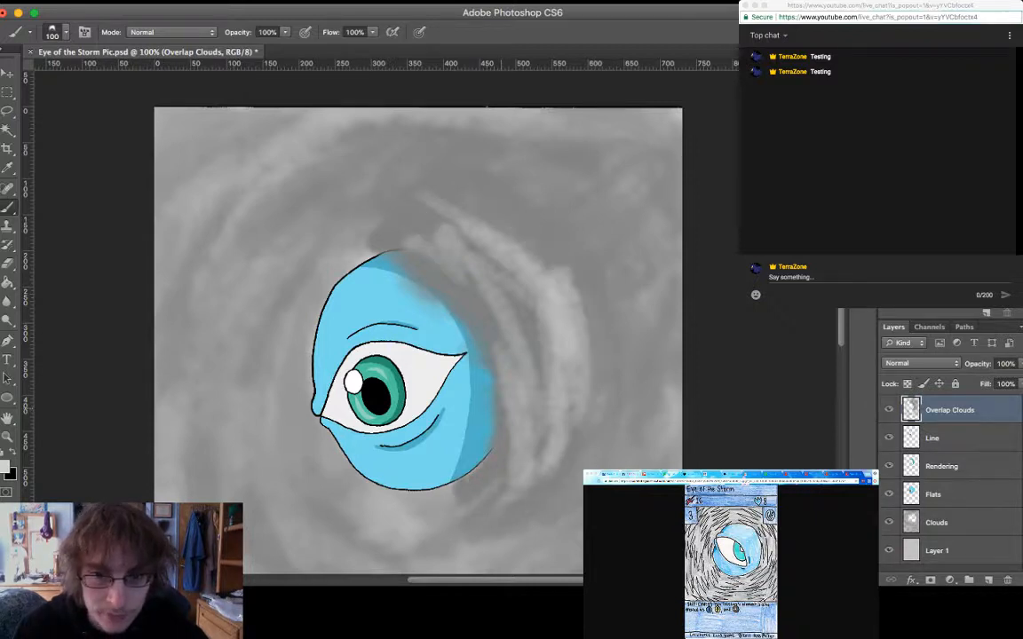
{"action": "key", "text": "alt+super+z"}
{"action": "key", "text": "alt+super+z"}
{"action": "key", "text": "alt+super+z"}
{"action": "key", "text": "alt+super+z"}
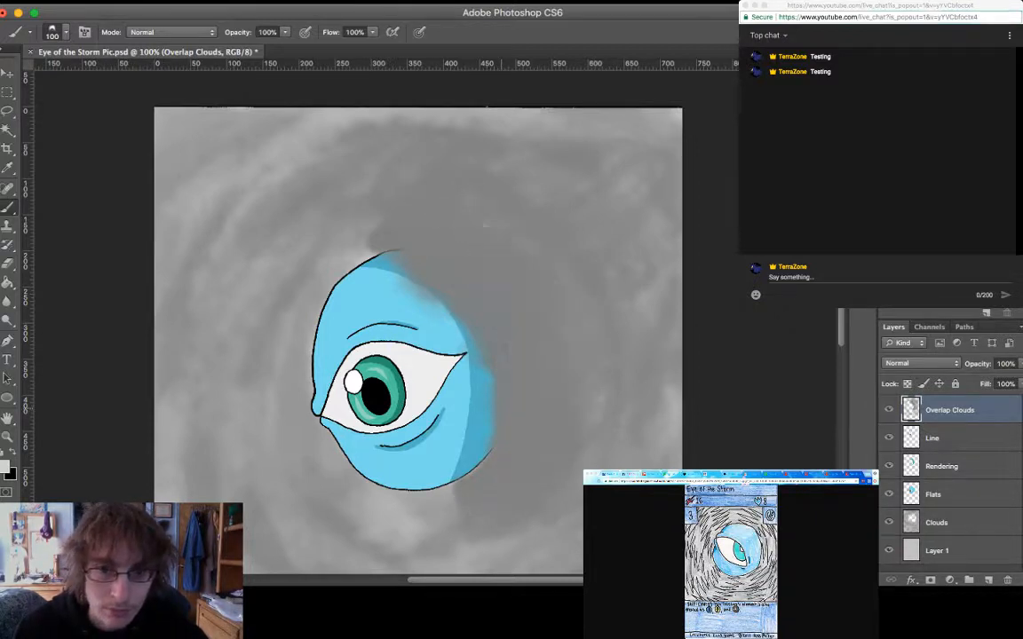
Try a single short light streak beside the eye's upper right edge, and undo it
{"action": "key", "text": "shift+super+z"}
{"action": "key", "text": "shift+super+z"}
{"action": "key", "text": "shift+super+z"}
{"action": "key", "text": "shift+super+z"}
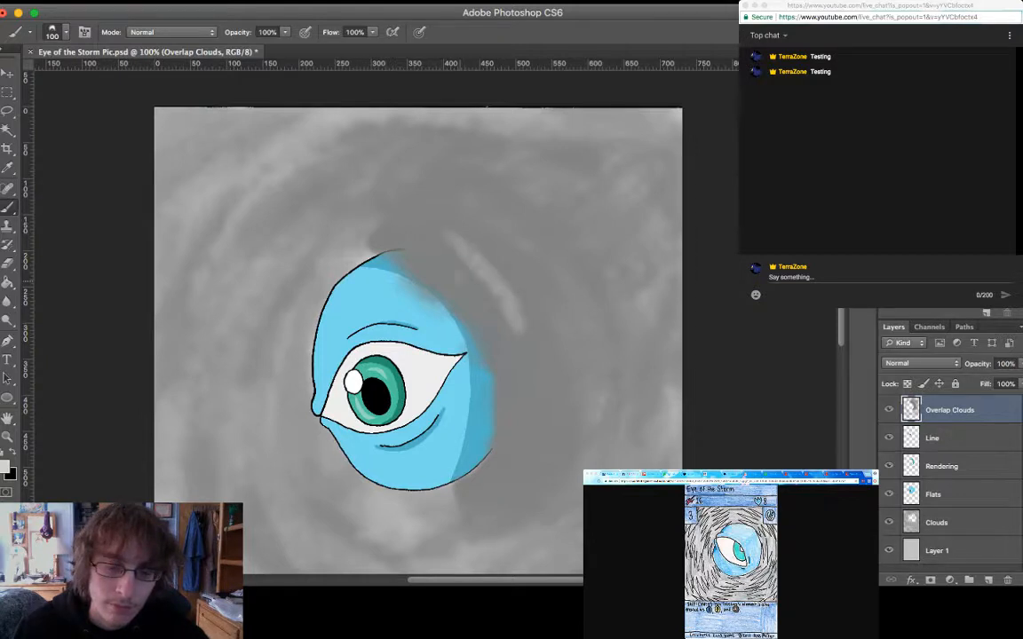
{"action": "scroll", "coordinate": [497, 302], "scroll_direction": "left", "scroll_amount": 2}
{"action": "key", "text": "alt+super+z"}
{"action": "key", "text": "alt+super+z"}
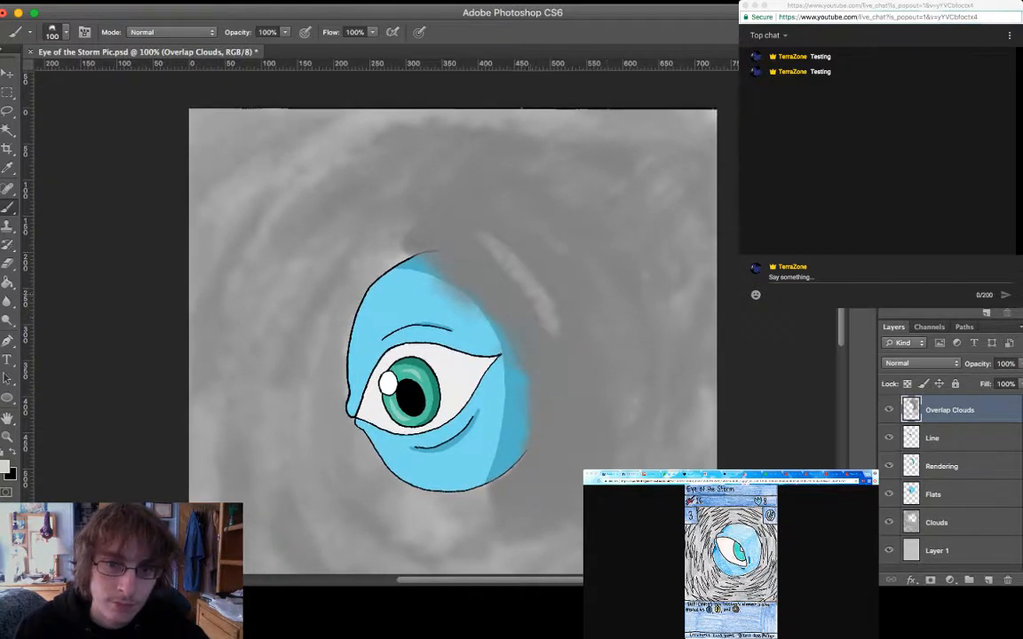
{"action": "key", "text": "alt+super+z"}
Try light grey streaks hugging the eye's right edge, from its top down to its lower right, at brush size 100
{"action": "left_click_drag", "start_coordinate": [414, 241], "coordinate": [509, 291]}
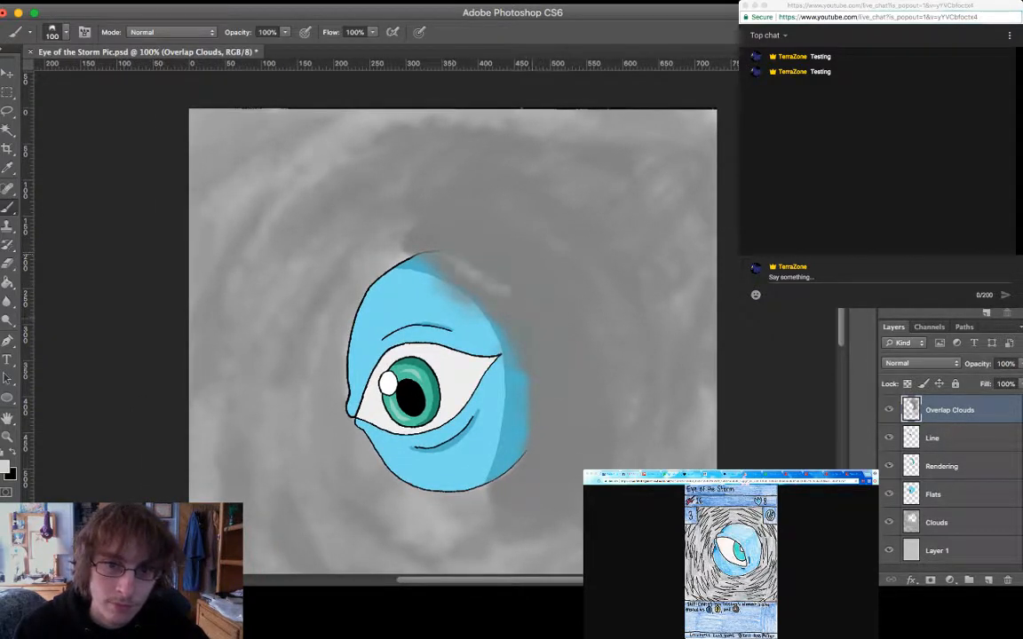
{"action": "left_click_drag", "start_coordinate": [439, 262], "coordinate": [531, 325]}
{"action": "left_click_drag", "start_coordinate": [479, 286], "coordinate": [546, 352]}
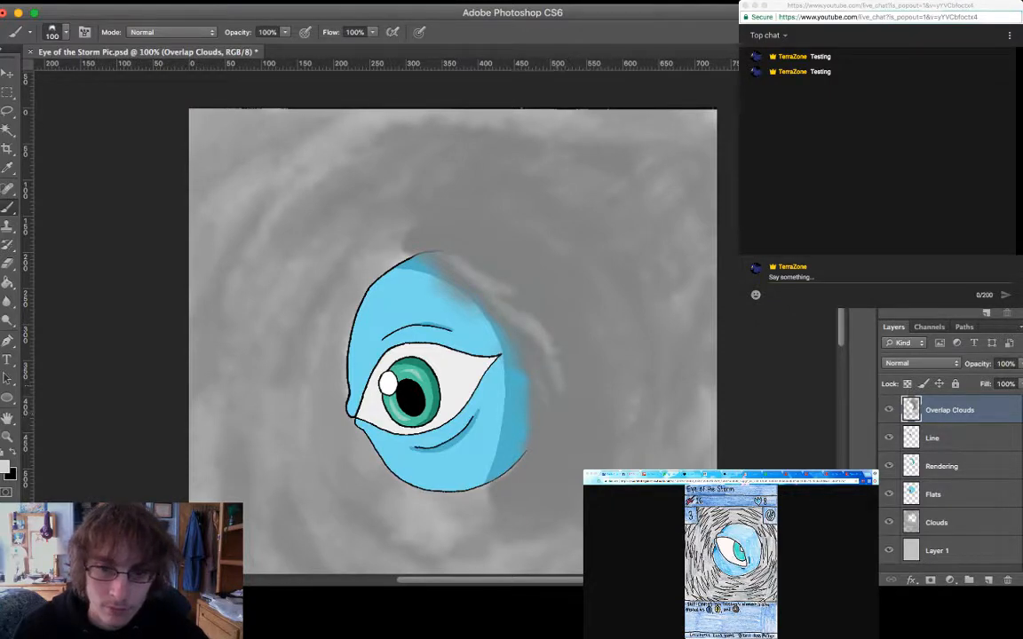
{"action": "left_click_drag", "start_coordinate": [528, 391], "coordinate": [492, 435]}
{"action": "mouse_move", "coordinate": [515, 335]}
{"action": "left_mouse_down"}
{"action": "mouse_move", "coordinate": [542, 401]}
{"action": "mouse_move", "coordinate": [506, 451]}
{"action": "left_mouse_up"}
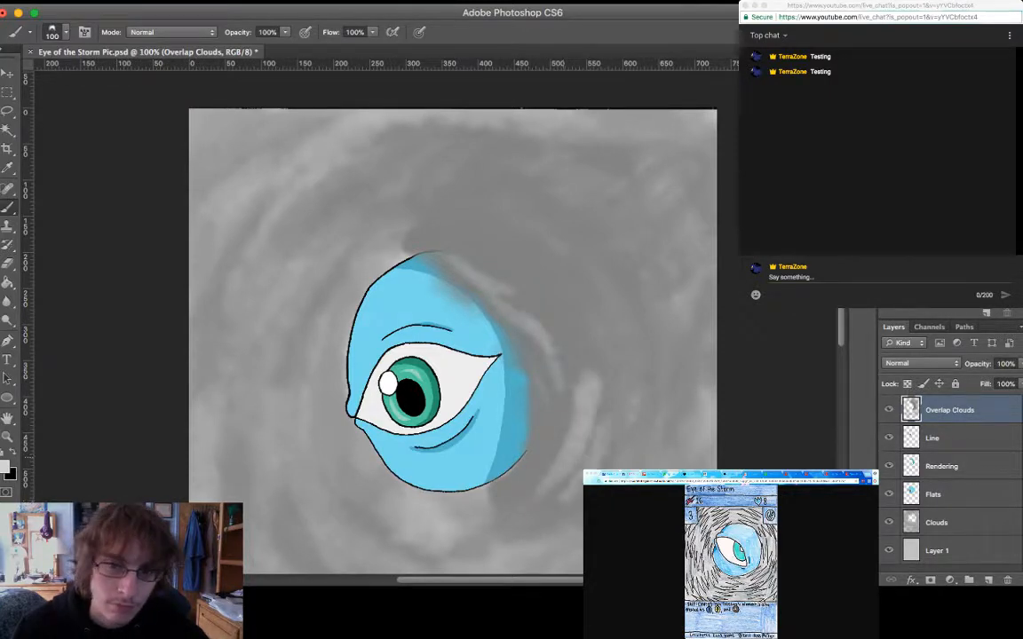
{"action": "mouse_move", "coordinate": [499, 277]}
{"action": "left_mouse_down"}
{"action": "mouse_move", "coordinate": [530, 317]}
{"action": "mouse_move", "coordinate": [519, 344]}
{"action": "left_mouse_up"}
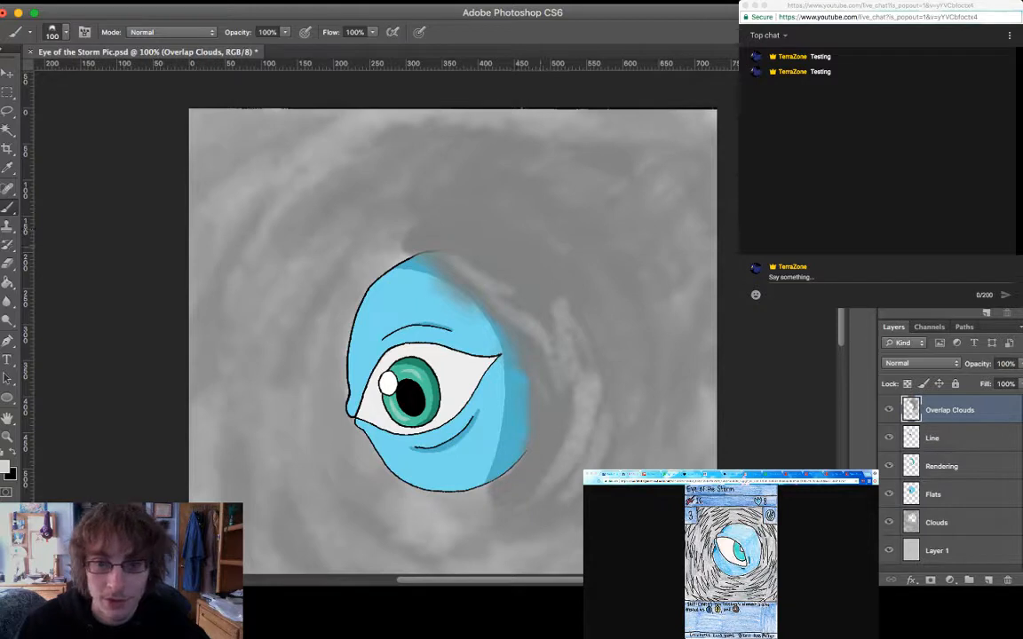
{"action": "scroll", "coordinate": [453, 338], "scroll_direction": "left", "scroll_amount": 5}
{"action": "scroll", "coordinate": [452, 337], "scroll_direction": "down", "scroll_amount": 3}
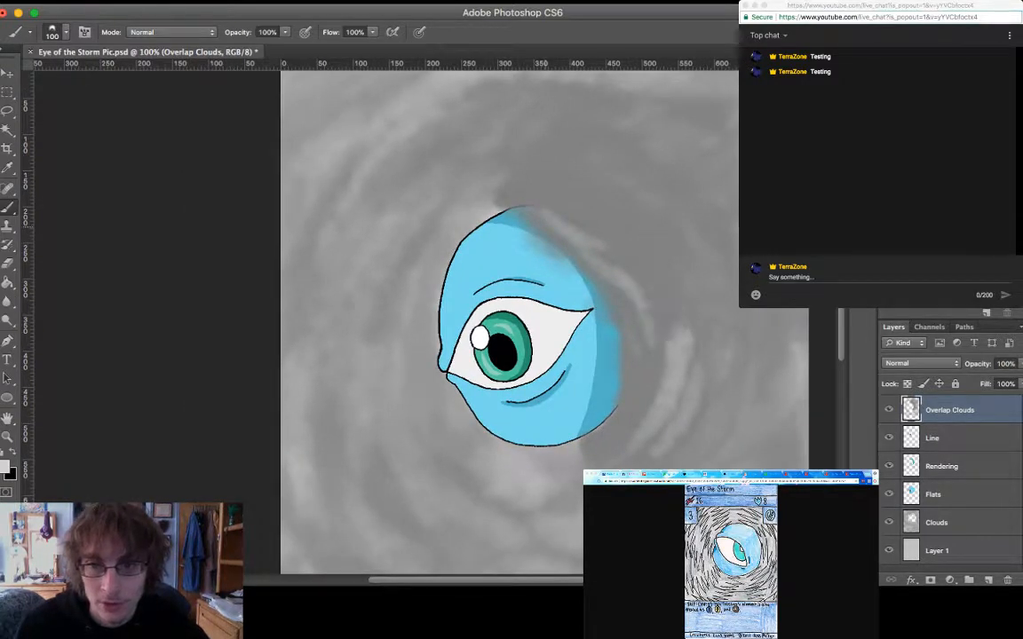
Undo the light streaks along the eye's right edge
{"action": "key", "text": "alt+super+z"}
{"action": "key", "text": "alt+super+z"}
{"action": "key", "text": "alt+super+z"}
{"action": "key", "text": "alt+super+z"}
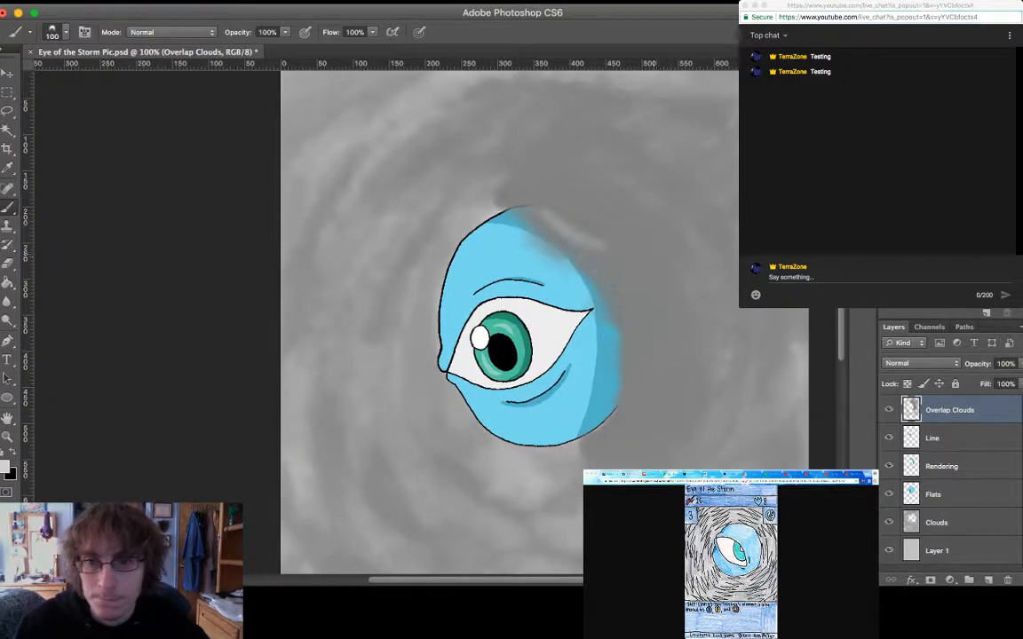
{"action": "key", "text": "alt+super+z"}
{"action": "key", "text": "alt+super+z"}
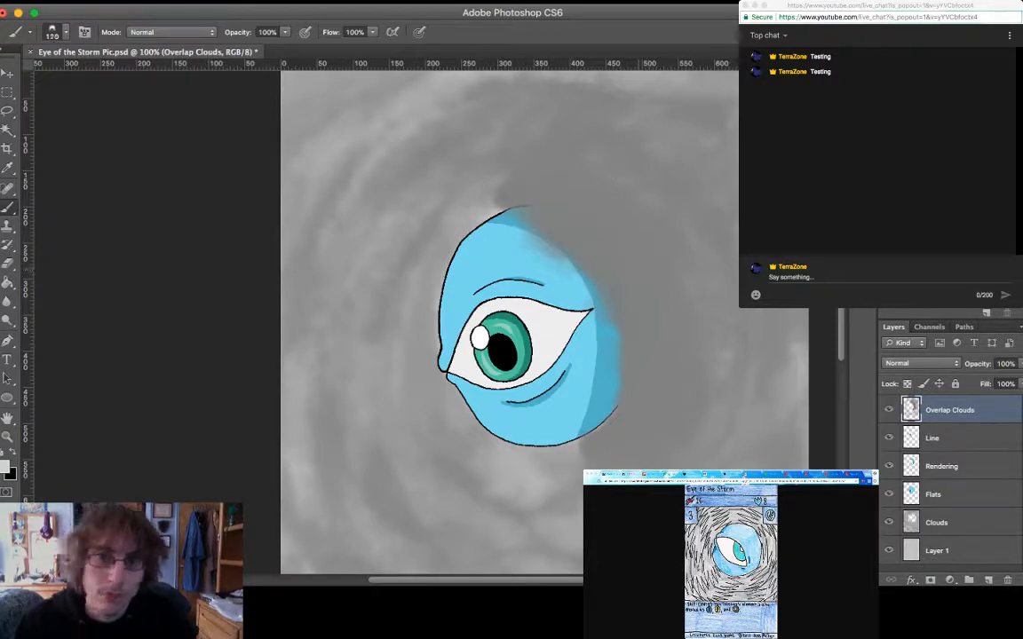
Enlarge the brush to size 300 and paint broad soft light cloud patches above and to the right of the eye on Overlap Clouds
{"action": "key", "text": "bracketright"}
{"action": "key", "text": "bracketright"}
{"action": "key", "text": "bracketright"}
{"action": "key", "text": "bracketright"}
{"action": "key", "text": "bracketright"}
{"action": "key", "text": "bracketright"}
{"action": "key", "text": "shift+super+z"}
{"action": "key", "text": "shift+super+z"}
{"action": "key", "text": "shift+super+z"}
{"action": "key", "text": "shift+super+z"}
{"action": "key", "text": "shift+super+z"}
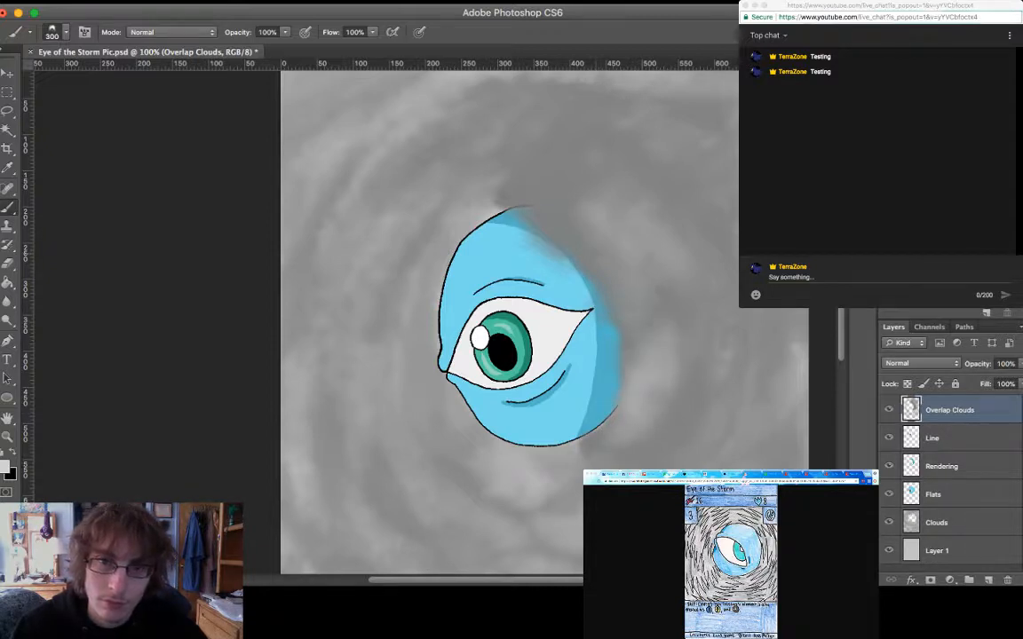
{"action": "key", "text": "shift+super+z"}
{"action": "key", "text": "shift+super+z"}
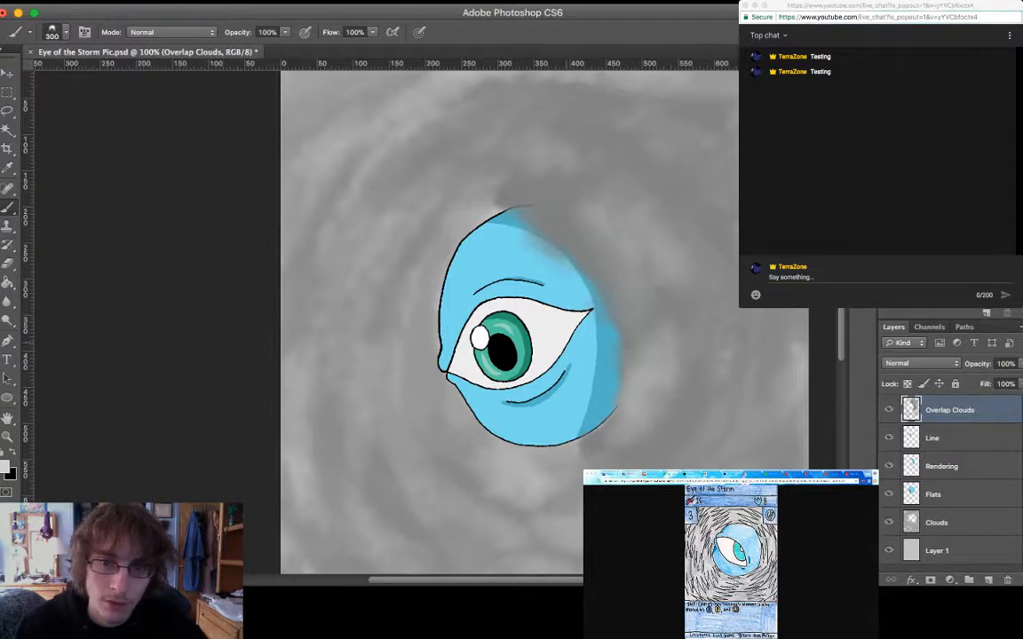
Sample a darker grey from the clouds and brush soft dark shading to the right of the eye on the Overlap Clouds layer
{"action": "scroll", "coordinate": [503, 323], "scroll_direction": "right", "scroll_amount": 3}
{"action": "scroll", "coordinate": [503, 323], "scroll_direction": "up", "scroll_amount": 2}
{"action": "key", "text": "super+minus"}
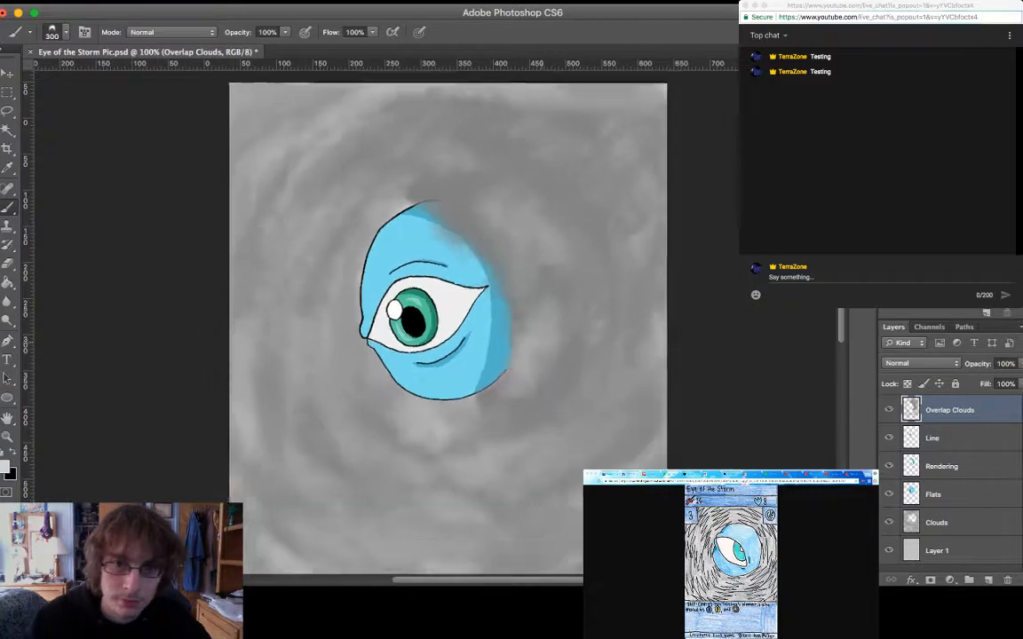
{"action": "key", "text": "super+minus"}
{"action": "key", "text": "super+plus"}
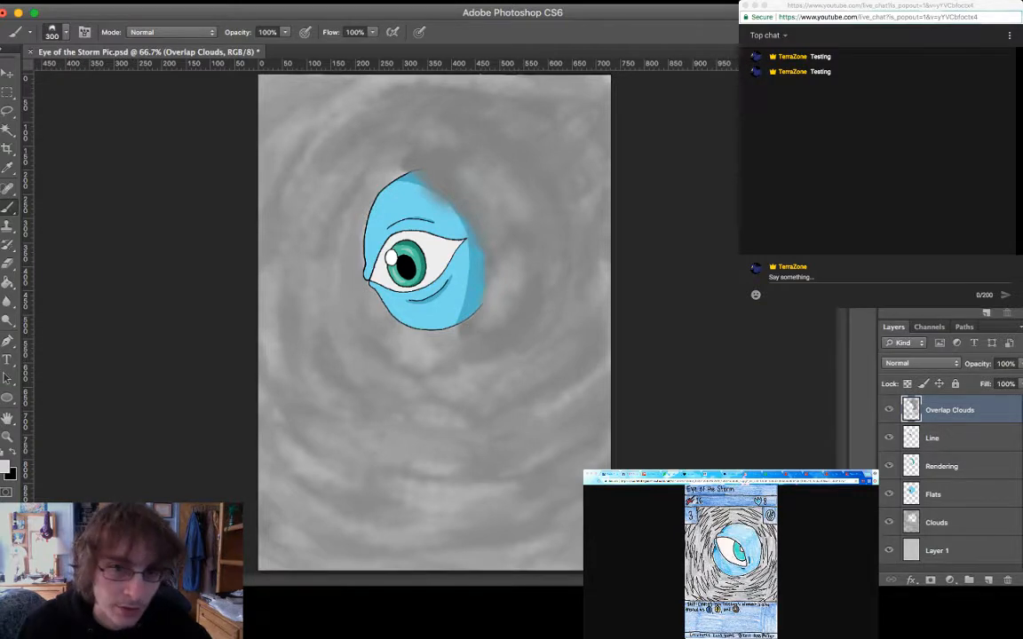
{"action": "key", "text": "i"}
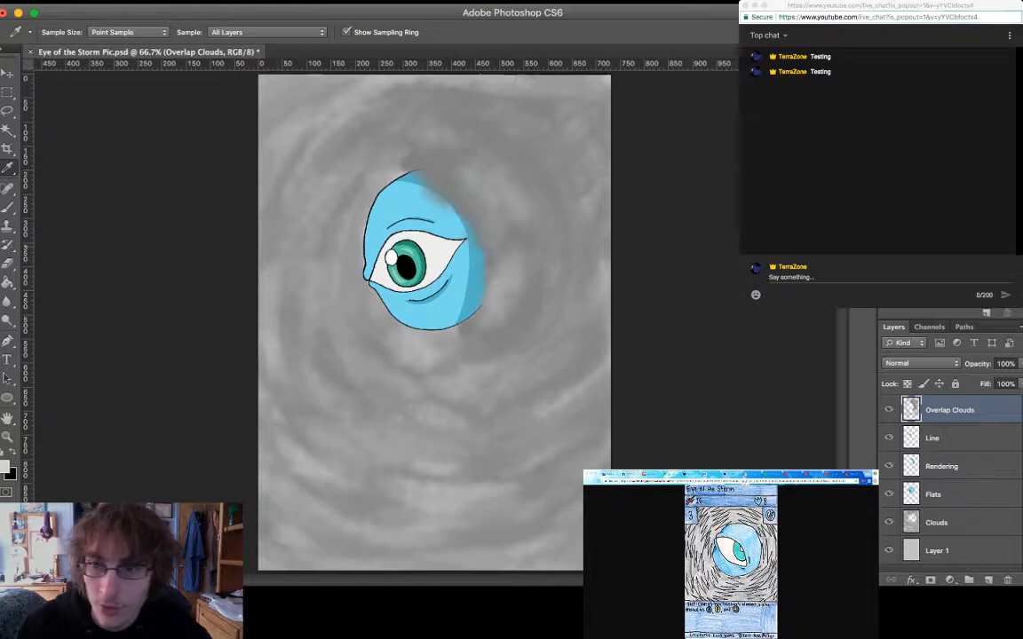
{"action": "key", "text": "b"}
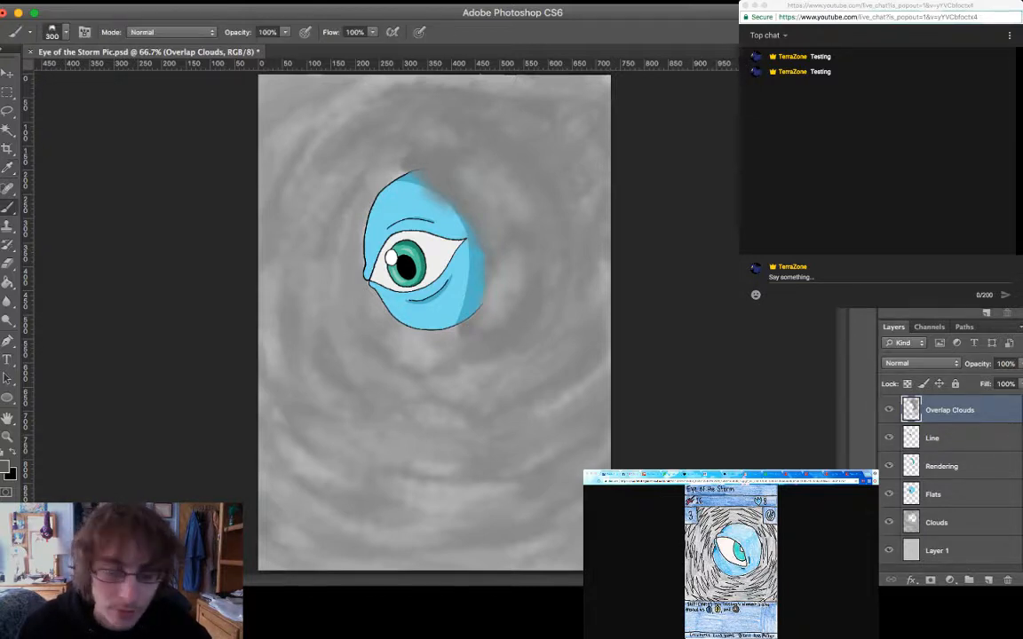
{"action": "mouse_move", "coordinate": [471, 149]}
{"action": "left_mouse_down"}
{"action": "mouse_move", "coordinate": [510, 169]}
{"action": "mouse_move", "coordinate": [531, 213]}
{"action": "mouse_move", "coordinate": [516, 310]}
{"action": "left_mouse_up"}
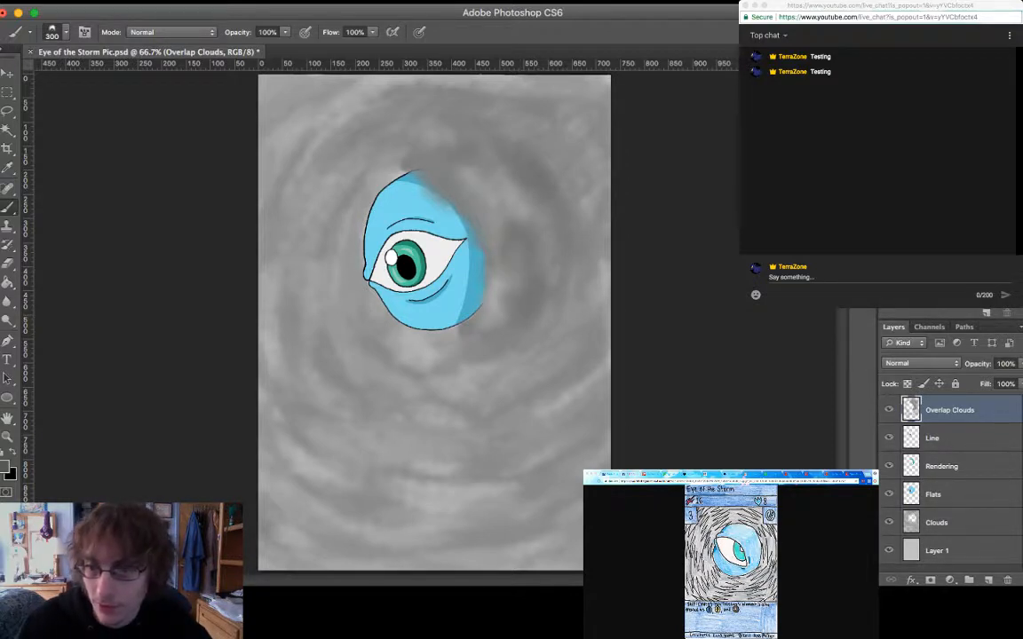
Reduce the brush to size 50 and try a thin dark curved stroke at the eye's lower left on the Clouds layer
{"action": "left_click", "coordinate": [949, 522]}
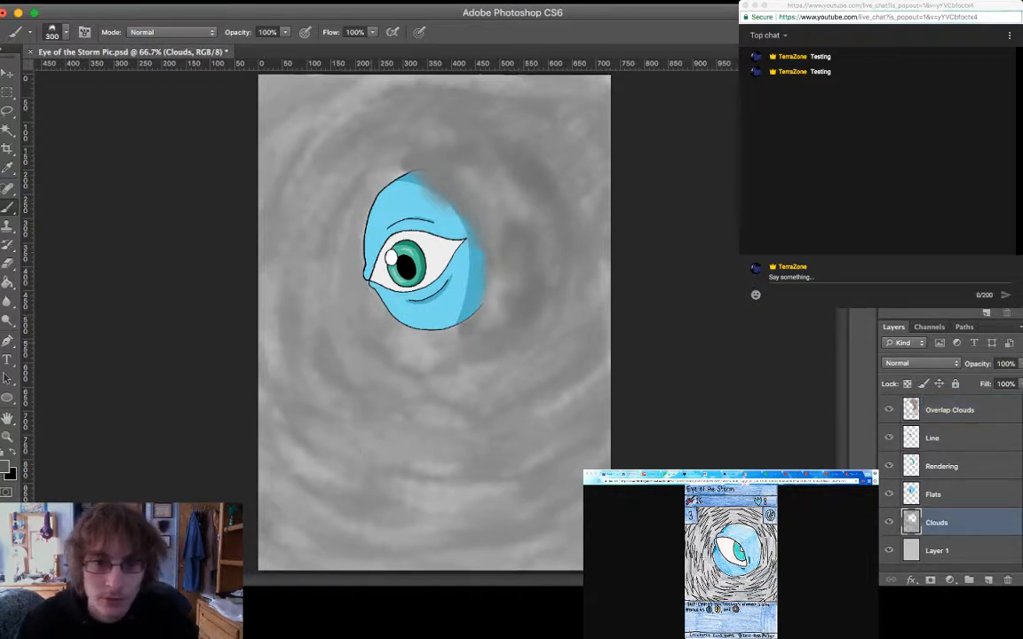
{"action": "key", "text": "["}
{"action": "key", "text": "bracketleft"}
{"action": "key", "text": "bracketleft"}
{"action": "key", "text": "bracketleft"}
{"action": "key", "text": "bracketleft"}
{"action": "key", "text": "bracketleft"}
{"action": "key", "text": "bracketleft"}
{"action": "key", "text": "bracketleft"}
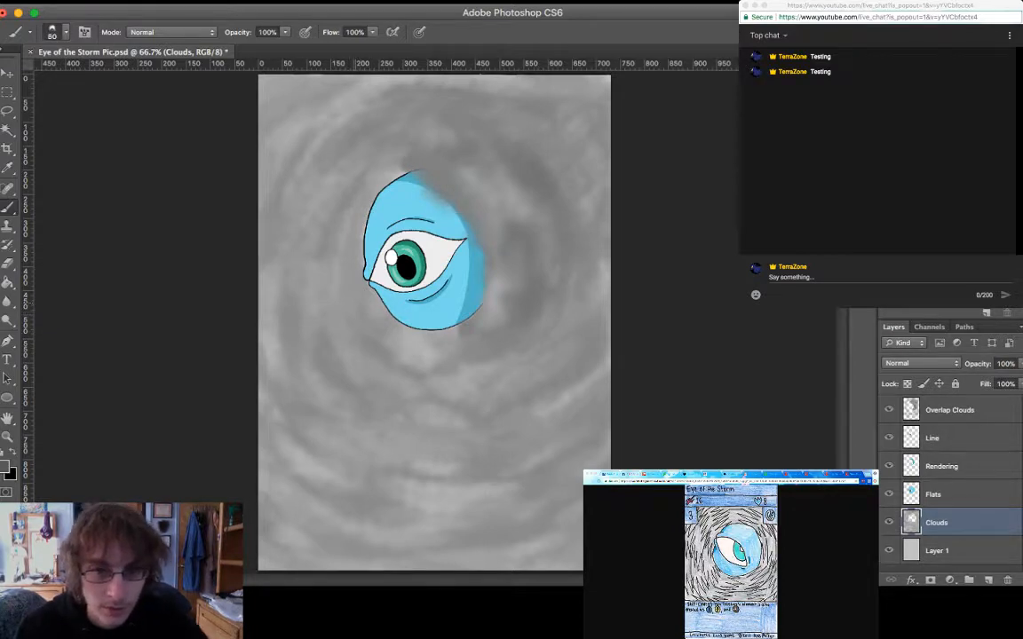
{"action": "left_click_drag", "start_coordinate": [357, 291], "coordinate": [403, 361]}
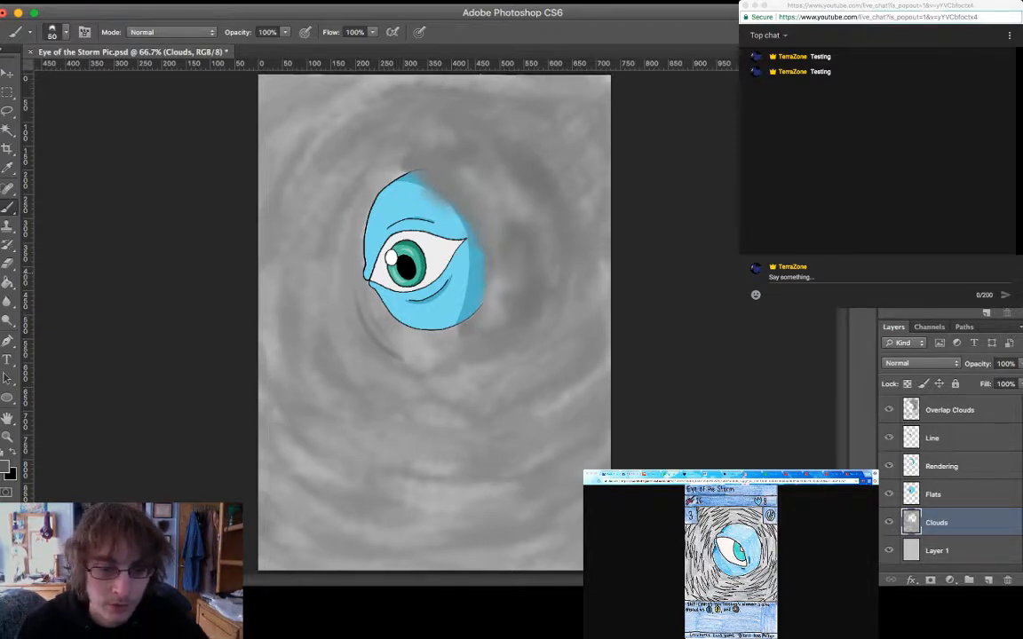
{"action": "key", "text": "bracketleft"}
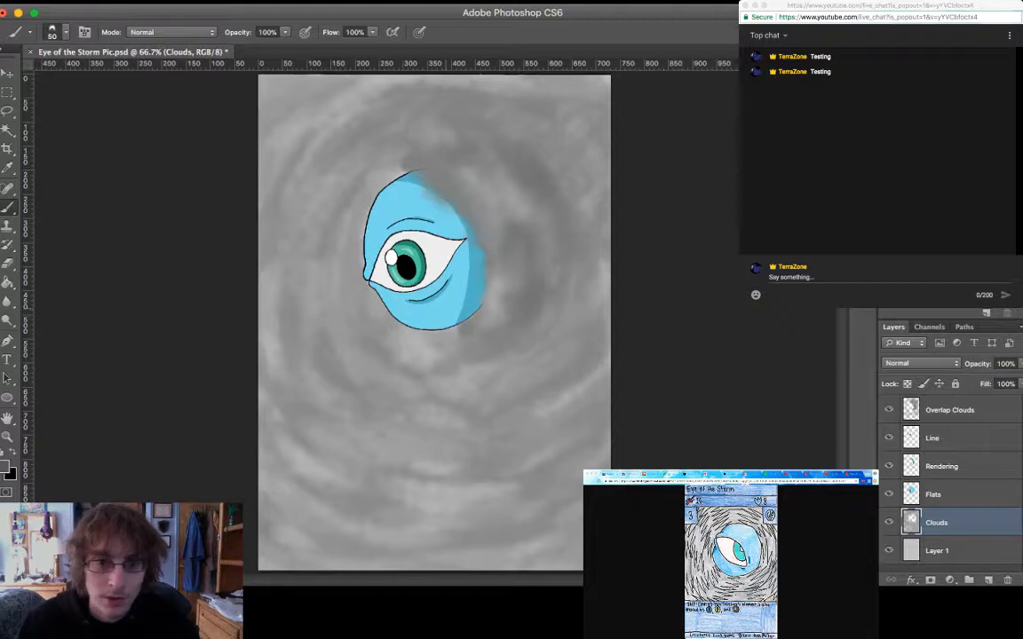
Try curved dark grey streaks beneath the eye on the Clouds layer with the brush at size 90
{"action": "key", "text": "bracketright"}
{"action": "mouse_move", "coordinate": [333, 284]}
{"action": "left_mouse_down"}
{"action": "mouse_move", "coordinate": [395, 320]}
{"action": "mouse_move", "coordinate": [396, 341]}
{"action": "mouse_move", "coordinate": [462, 348]}
{"action": "left_mouse_up"}
{"action": "left_click_drag", "start_coordinate": [352, 342], "coordinate": [389, 354]}
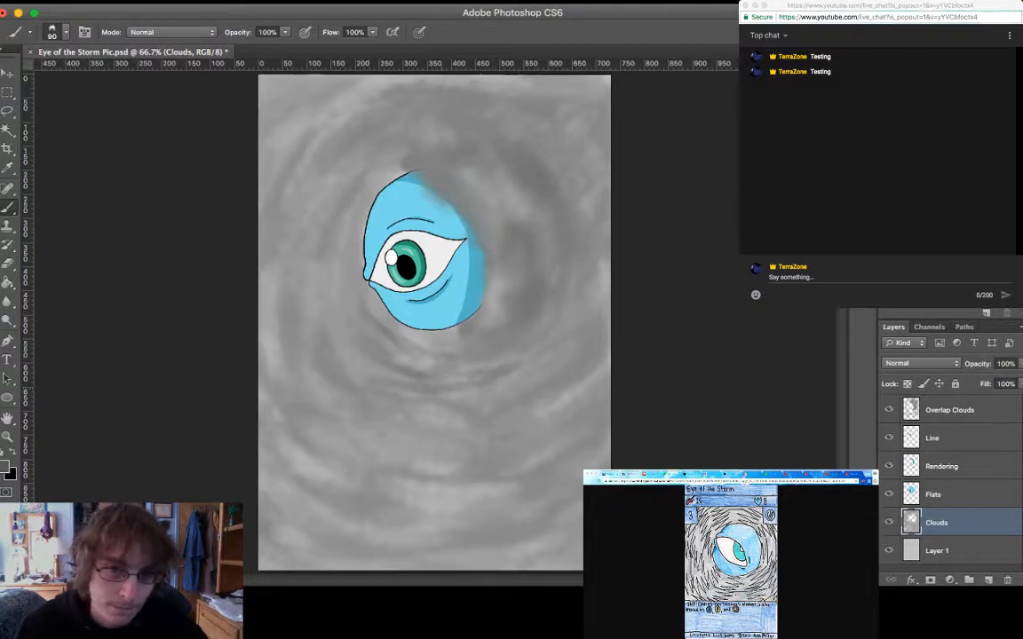
{"action": "left_click_drag", "start_coordinate": [365, 417], "coordinate": [497, 368]}
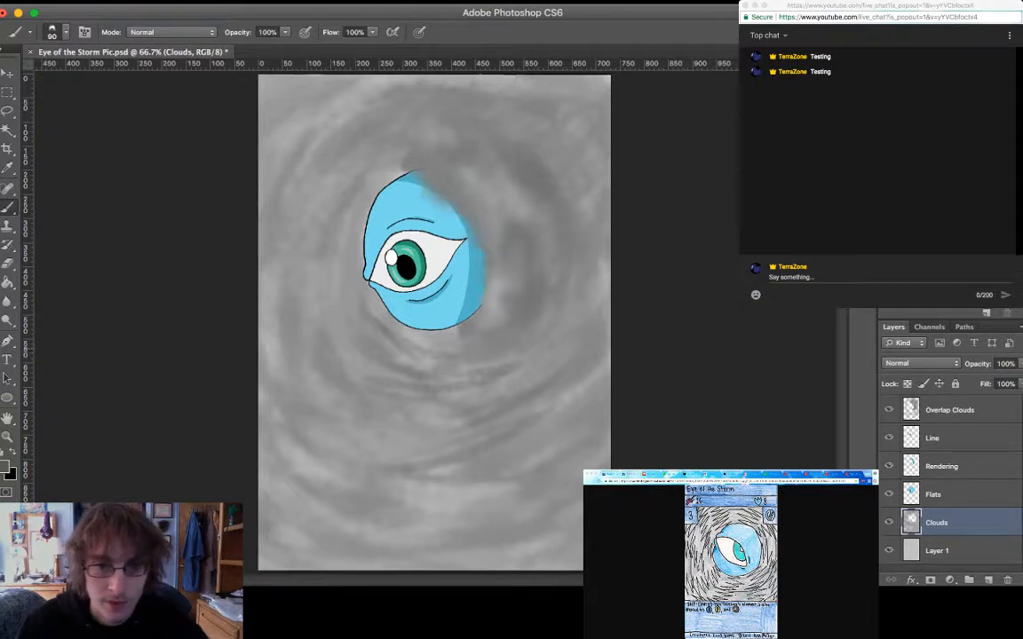
Undo the curved dark streaks beneath the eye on the Clouds layer
{"action": "key", "text": "super+alt+z"}
{"action": "key", "text": "super+alt+z"}
{"action": "key", "text": "super+alt+z"}
{"action": "key", "text": "super+alt+z"}
{"action": "key", "text": "super+alt+z"}
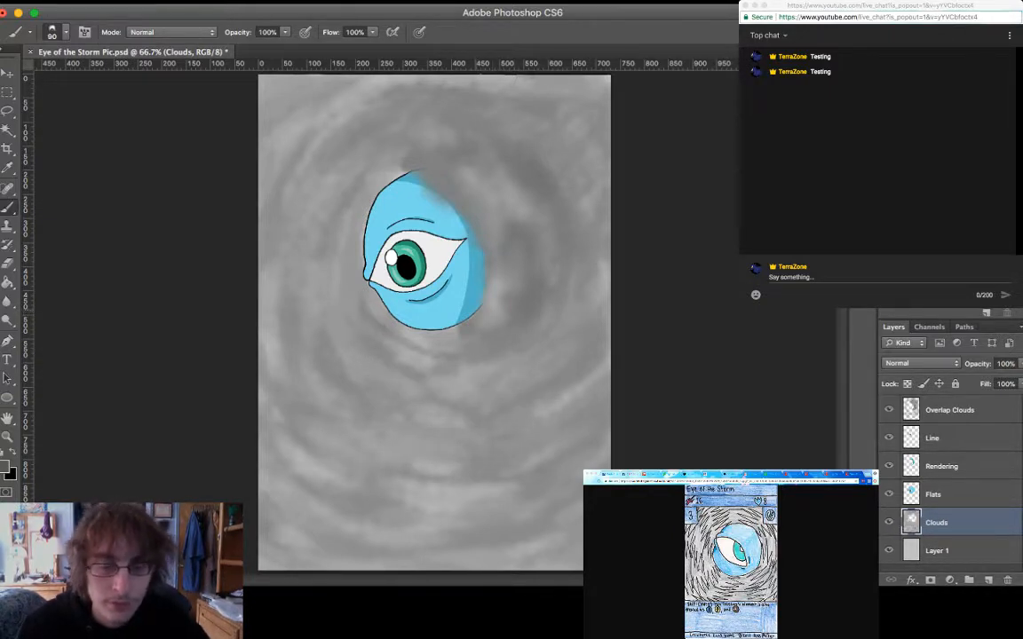
Make the Overlap Clouds layer active, enlarge the brush to size 300 and try a dark stroke at the eye's lower left
{"action": "left_click", "coordinate": [949, 410]}
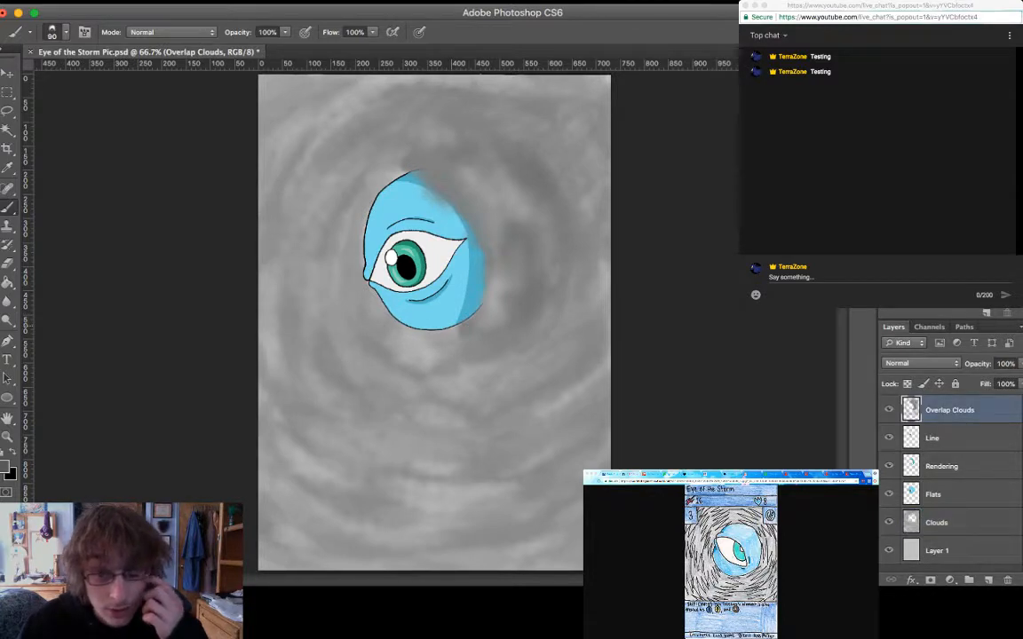
{"action": "key", "text": "bracketright"}
{"action": "key", "text": "bracketright"}
{"action": "key", "text": "bracketright"}
{"action": "key", "text": "bracketright"}
{"action": "key", "text": "bracketright"}
{"action": "key", "text": "bracketright"}
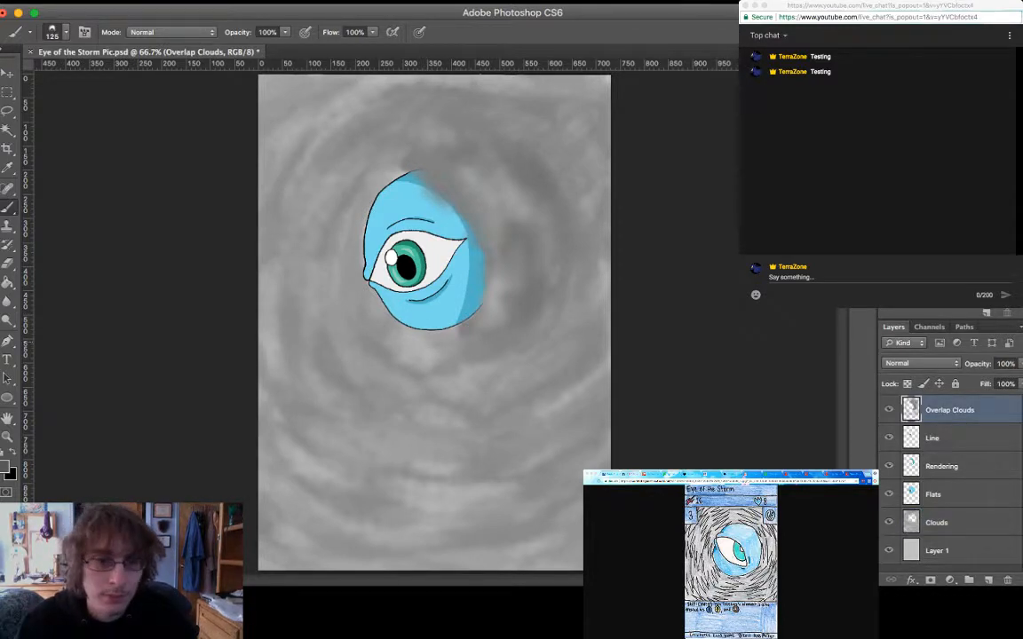
{"action": "mouse_move", "coordinate": [370, 309]}
{"action": "left_mouse_down"}
{"action": "mouse_move", "coordinate": [360, 299]}
{"action": "mouse_move", "coordinate": [353, 313]}
{"action": "mouse_move", "coordinate": [377, 309]}
{"action": "mouse_move", "coordinate": [337, 263]}
{"action": "mouse_move", "coordinate": [372, 292]}
{"action": "left_mouse_up"}
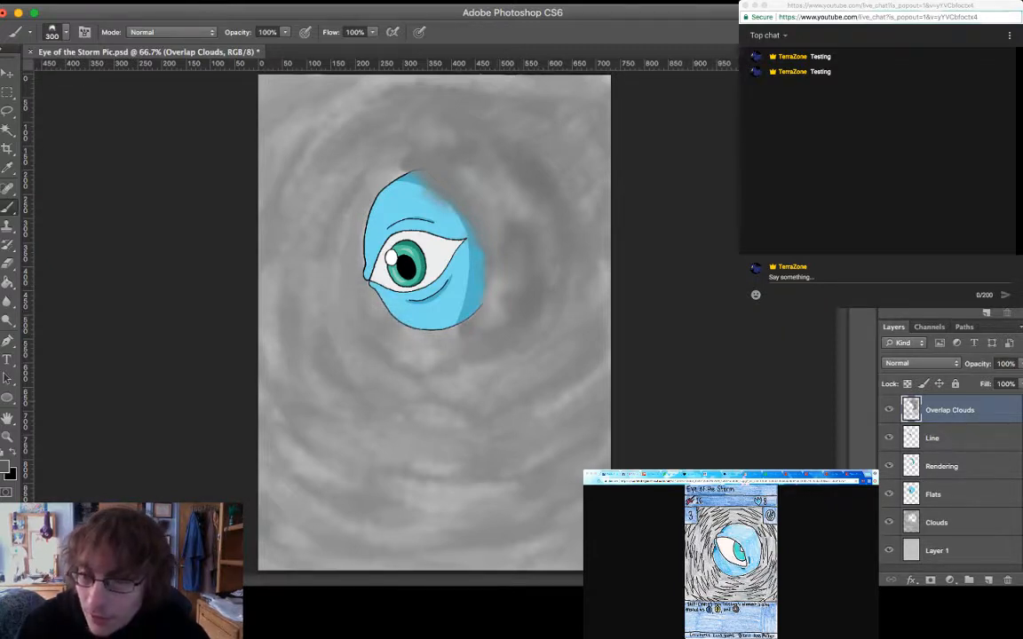
Brush soft dark grey shading on the Clouds layer around the eye's left side and underside, extending into the clouds at the lower left
{"action": "left_click", "coordinate": [937, 523]}
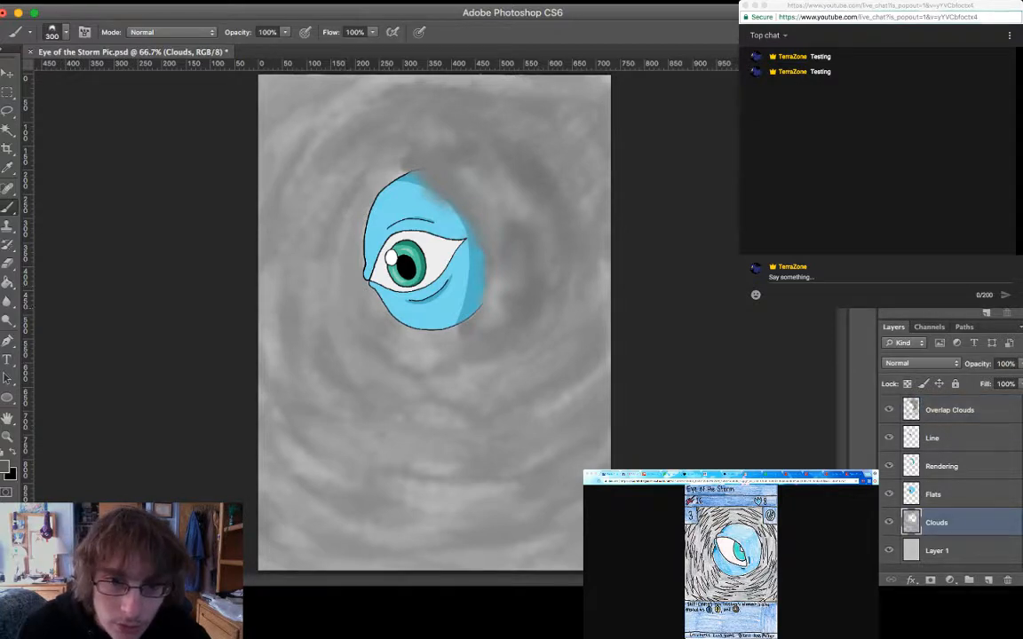
{"action": "mouse_move", "coordinate": [324, 259]}
{"action": "left_mouse_down"}
{"action": "mouse_move", "coordinate": [369, 313]}
{"action": "mouse_move", "coordinate": [409, 331]}
{"action": "mouse_move", "coordinate": [415, 321]}
{"action": "mouse_move", "coordinate": [363, 300]}
{"action": "left_mouse_up"}
{"action": "mouse_move", "coordinate": [364, 156]}
{"action": "left_mouse_down"}
{"action": "mouse_move", "coordinate": [346, 162]}
{"action": "mouse_move", "coordinate": [321, 199]}
{"action": "mouse_move", "coordinate": [322, 264]}
{"action": "mouse_move", "coordinate": [345, 302]}
{"action": "left_mouse_up"}
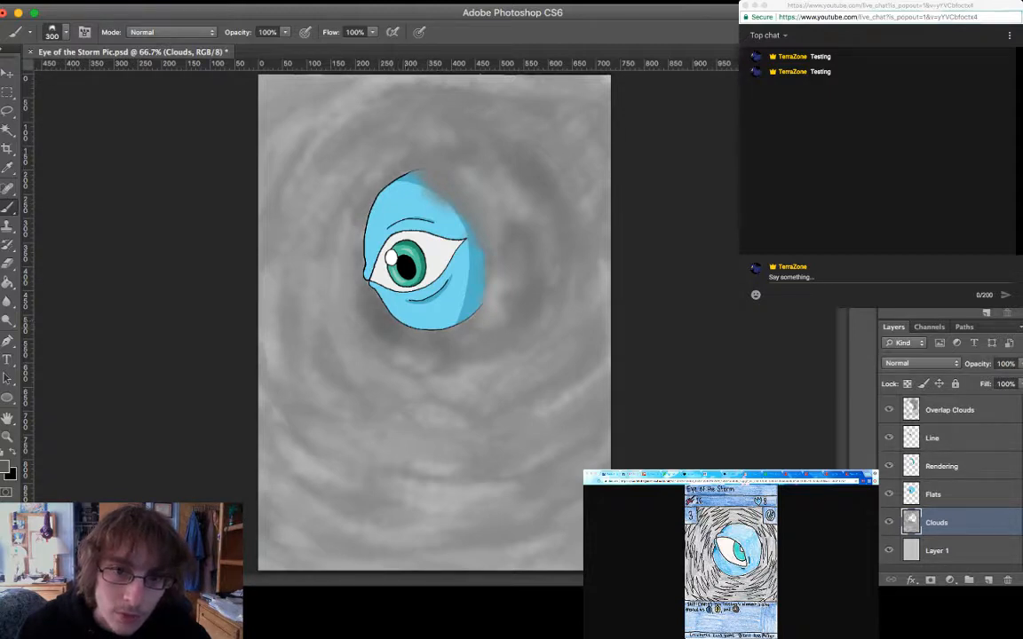
{"action": "left_click_drag", "start_coordinate": [338, 218], "coordinate": [317, 267]}
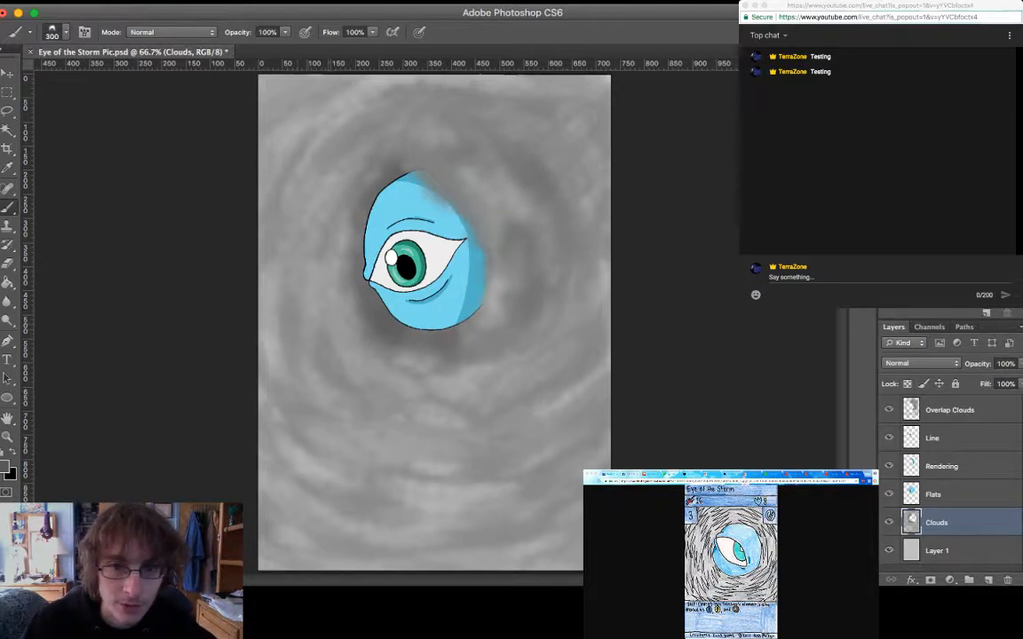
{"action": "mouse_move", "coordinate": [282, 300]}
{"action": "left_mouse_down"}
{"action": "mouse_move", "coordinate": [291, 364]}
{"action": "mouse_move", "coordinate": [355, 430]}
{"action": "left_mouse_up"}
{"action": "mouse_move", "coordinate": [274, 405]}
{"action": "left_mouse_down"}
{"action": "mouse_move", "coordinate": [375, 450]}
{"action": "mouse_move", "coordinate": [475, 424]}
{"action": "mouse_move", "coordinate": [403, 389]}
{"action": "mouse_move", "coordinate": [418, 324]}
{"action": "left_mouse_up"}
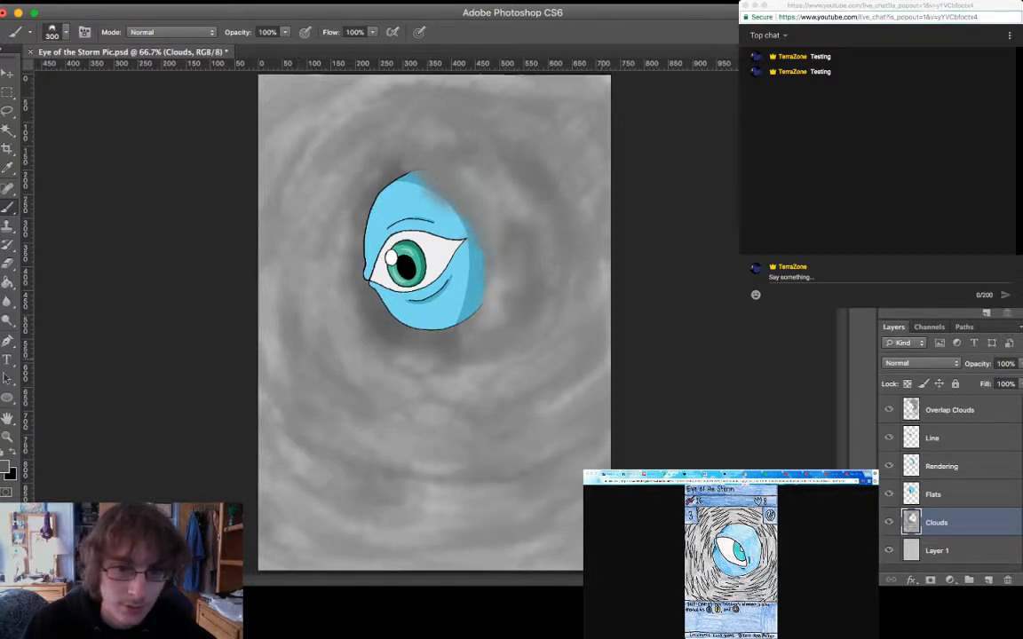
Brush soft dark grey strokes on the Clouds layer through the clouds below the eye and along the canvas's left and upper edges
{"action": "left_click_drag", "start_coordinate": [494, 362], "coordinate": [505, 368]}
{"action": "mouse_move", "coordinate": [311, 502]}
{"action": "left_mouse_down"}
{"action": "mouse_move", "coordinate": [454, 448]}
{"action": "mouse_move", "coordinate": [330, 497]}
{"action": "left_mouse_up"}
{"action": "left_click_drag", "start_coordinate": [433, 457], "coordinate": [522, 424]}
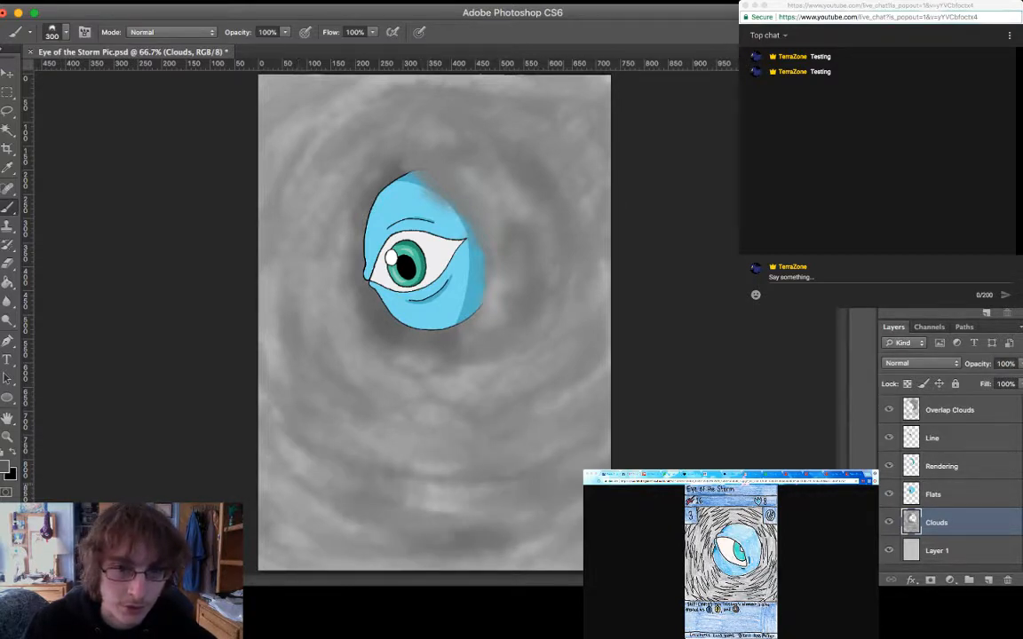
{"action": "mouse_move", "coordinate": [310, 391]}
{"action": "left_mouse_down"}
{"action": "mouse_move", "coordinate": [266, 462]}
{"action": "mouse_move", "coordinate": [302, 502]}
{"action": "left_mouse_up"}
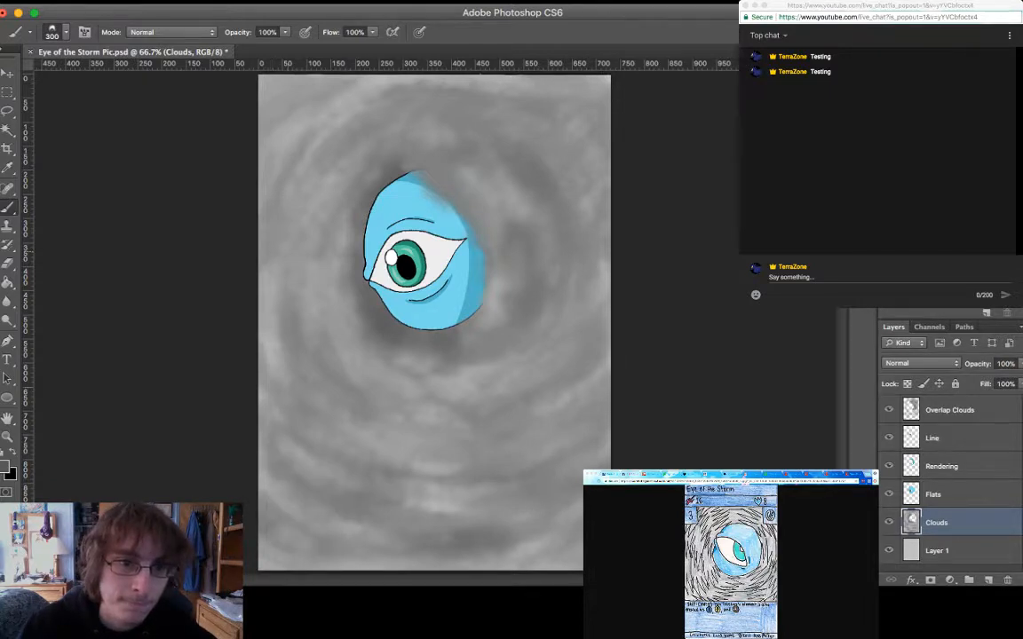
{"action": "mouse_move", "coordinate": [267, 249]}
{"action": "left_mouse_down"}
{"action": "mouse_move", "coordinate": [279, 129]}
{"action": "mouse_move", "coordinate": [263, 311]}
{"action": "left_mouse_up"}
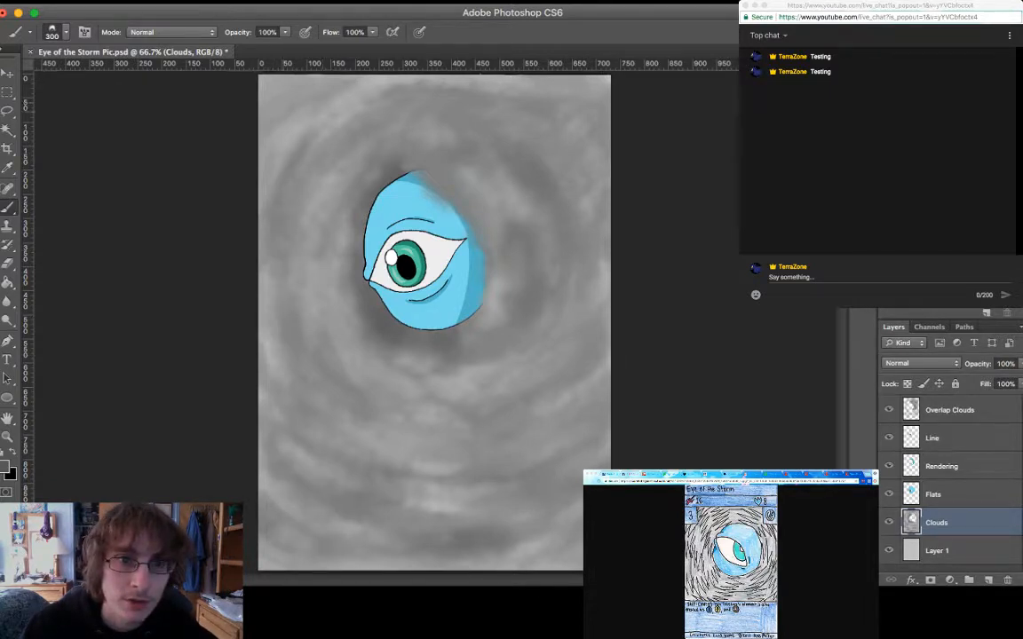
{"action": "left_click_drag", "start_coordinate": [302, 82], "coordinate": [265, 115]}
{"action": "left_click_drag", "start_coordinate": [444, 82], "coordinate": [465, 79]}
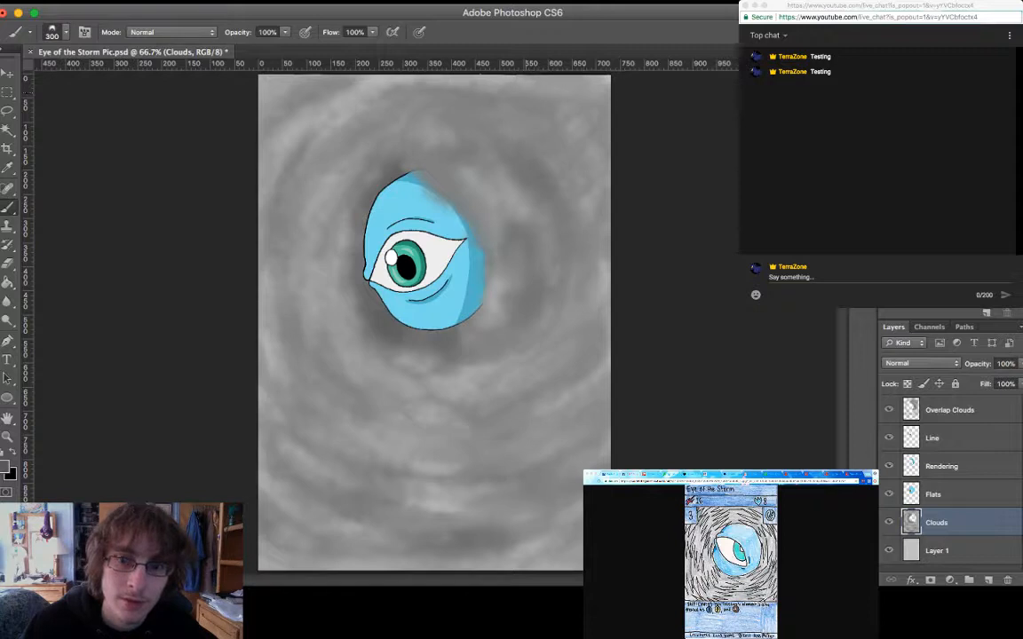
Paint curved dark grey strokes through the cloud rings on both sides of the eye and just beneath it
{"action": "left_click_drag", "start_coordinate": [558, 267], "coordinate": [531, 353]}
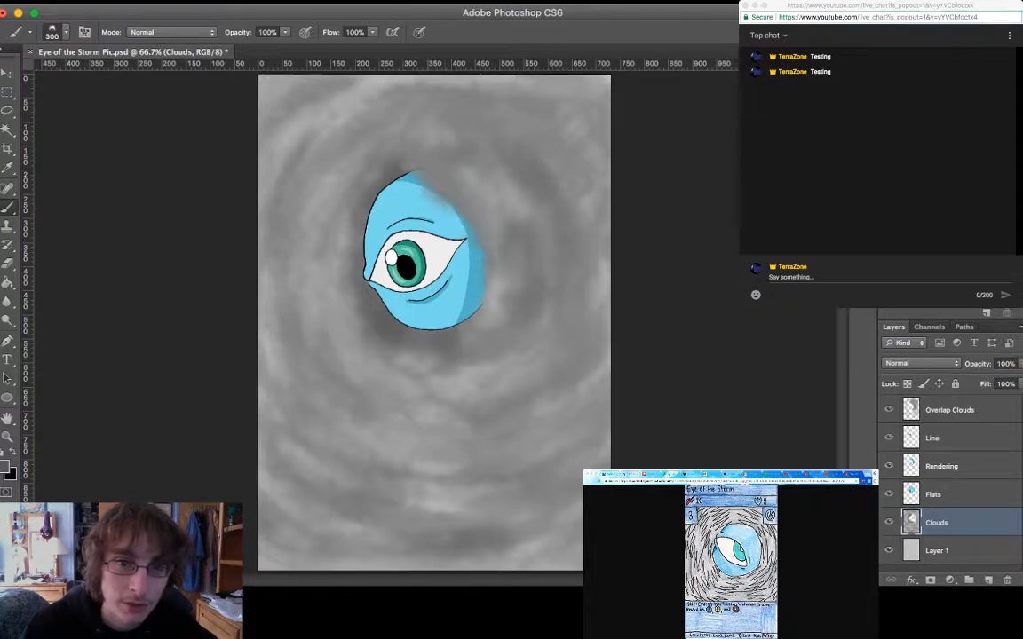
{"action": "left_click_drag", "start_coordinate": [318, 158], "coordinate": [292, 192]}
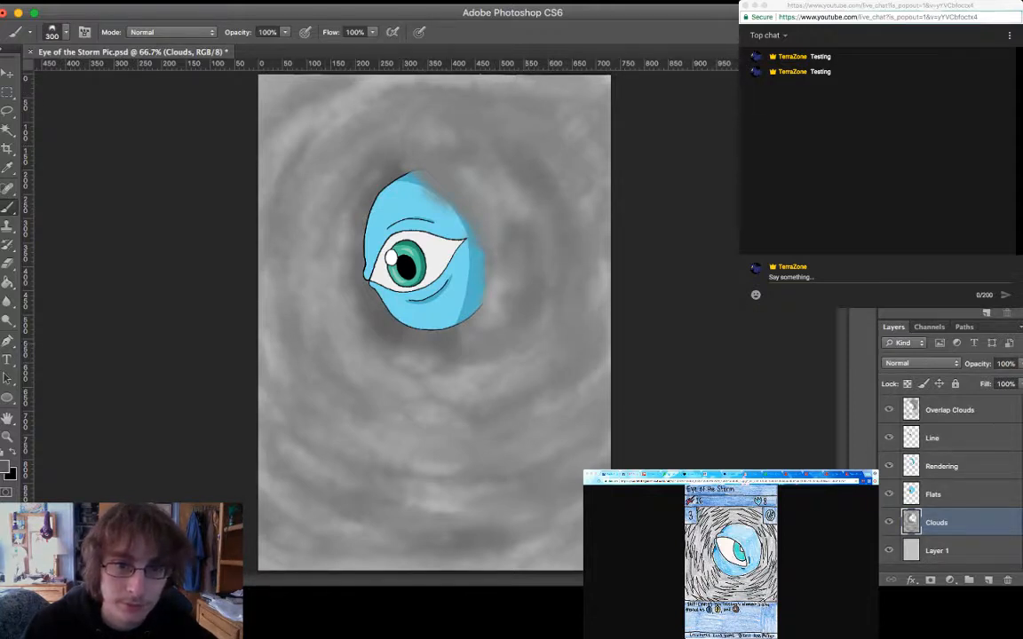
{"action": "mouse_move", "coordinate": [302, 293]}
{"action": "left_mouse_down"}
{"action": "mouse_move", "coordinate": [344, 364]}
{"action": "mouse_move", "coordinate": [396, 377]}
{"action": "mouse_move", "coordinate": [483, 321]}
{"action": "left_mouse_up"}
{"action": "left_click_drag", "start_coordinate": [546, 235], "coordinate": [522, 290]}
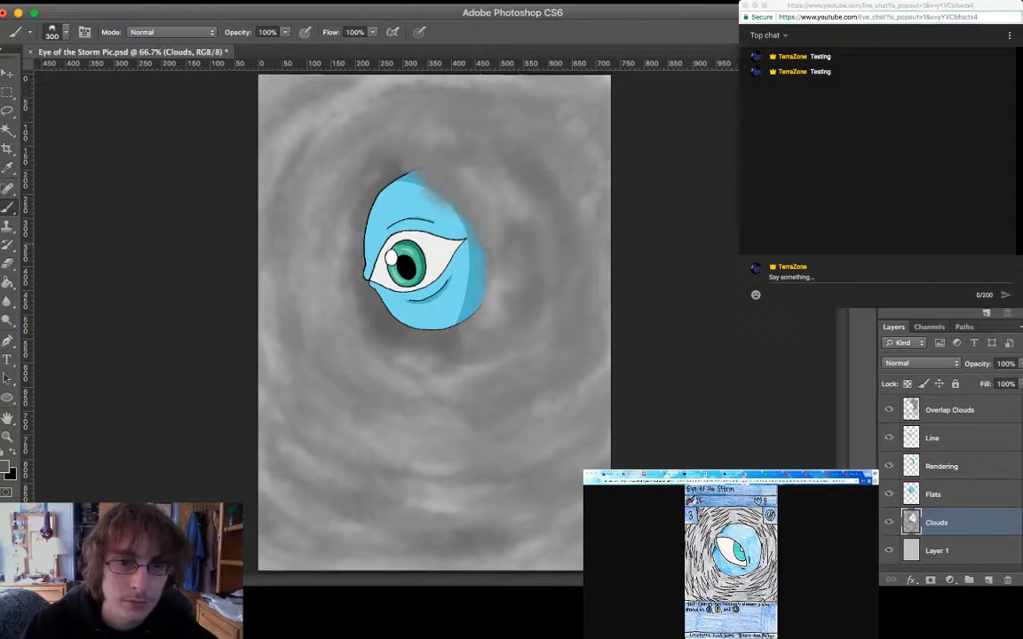
{"action": "mouse_move", "coordinate": [309, 148]}
{"action": "left_mouse_down"}
{"action": "mouse_move", "coordinate": [287, 178]}
{"action": "mouse_move", "coordinate": [277, 305]}
{"action": "left_mouse_up"}
{"action": "left_click_drag", "start_coordinate": [336, 386], "coordinate": [363, 396]}
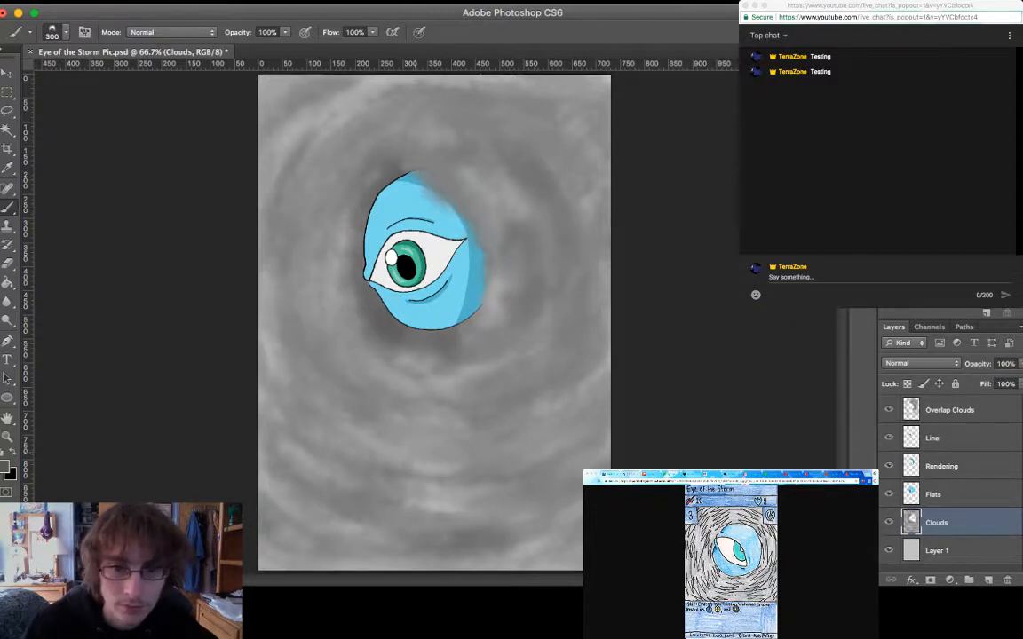
Sweep dark grey arcs across the lower clouds and the upper cloud ring to deepen the swirl
{"action": "mouse_move", "coordinate": [285, 383]}
{"action": "left_mouse_down"}
{"action": "mouse_move", "coordinate": [313, 397]}
{"action": "mouse_move", "coordinate": [506, 415]}
{"action": "left_mouse_up"}
{"action": "left_click_drag", "start_coordinate": [373, 430], "coordinate": [497, 479]}
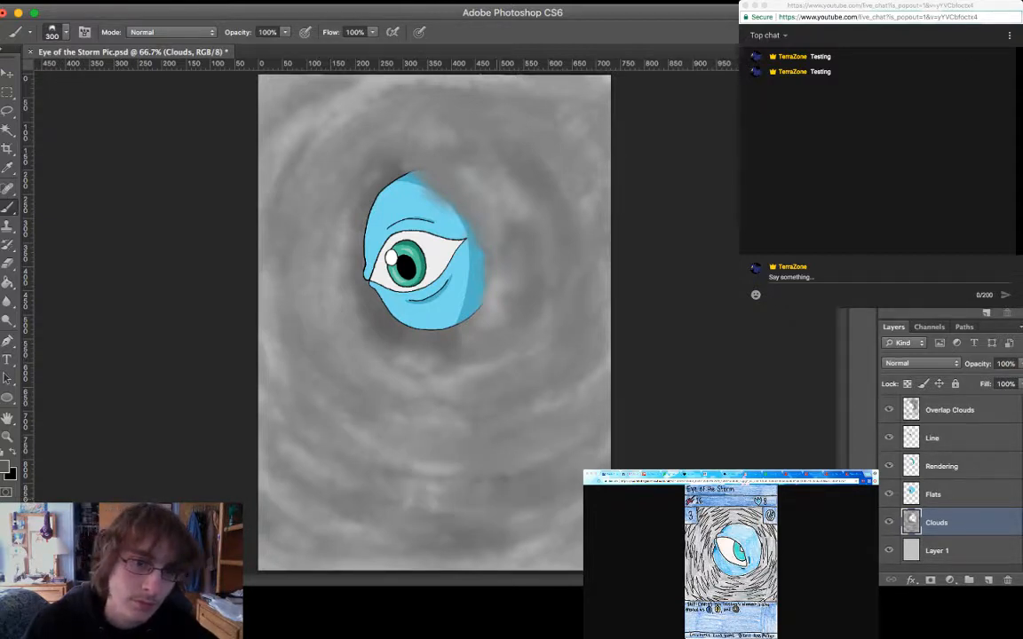
{"action": "left_click_drag", "start_coordinate": [366, 453], "coordinate": [372, 456]}
{"action": "left_click_drag", "start_coordinate": [293, 142], "coordinate": [403, 84]}
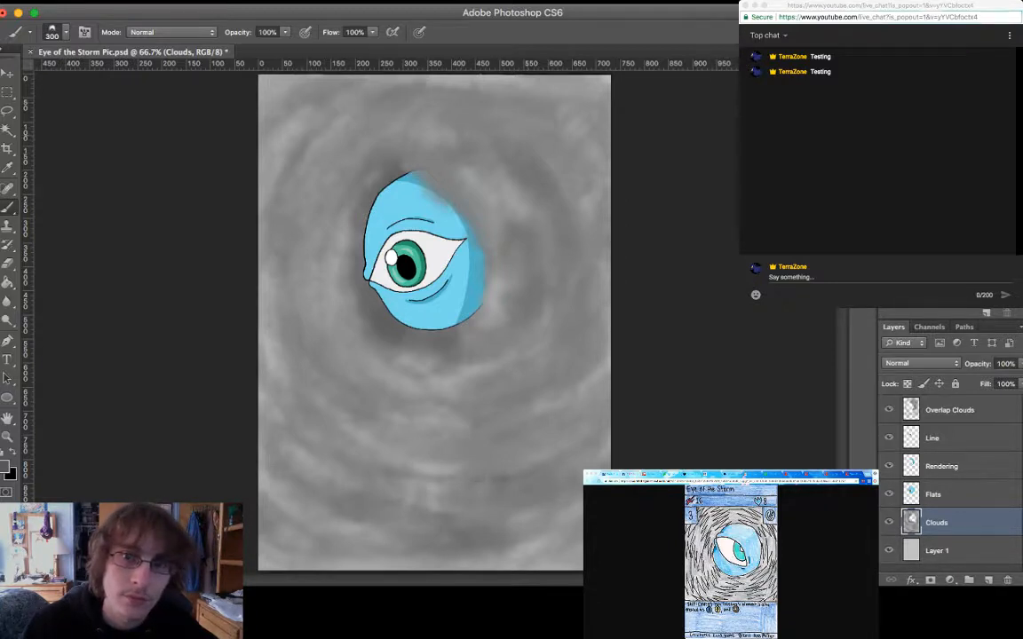
{"action": "left_click_drag", "start_coordinate": [478, 82], "coordinate": [543, 150]}
{"action": "left_click_drag", "start_coordinate": [497, 406], "coordinate": [391, 462]}
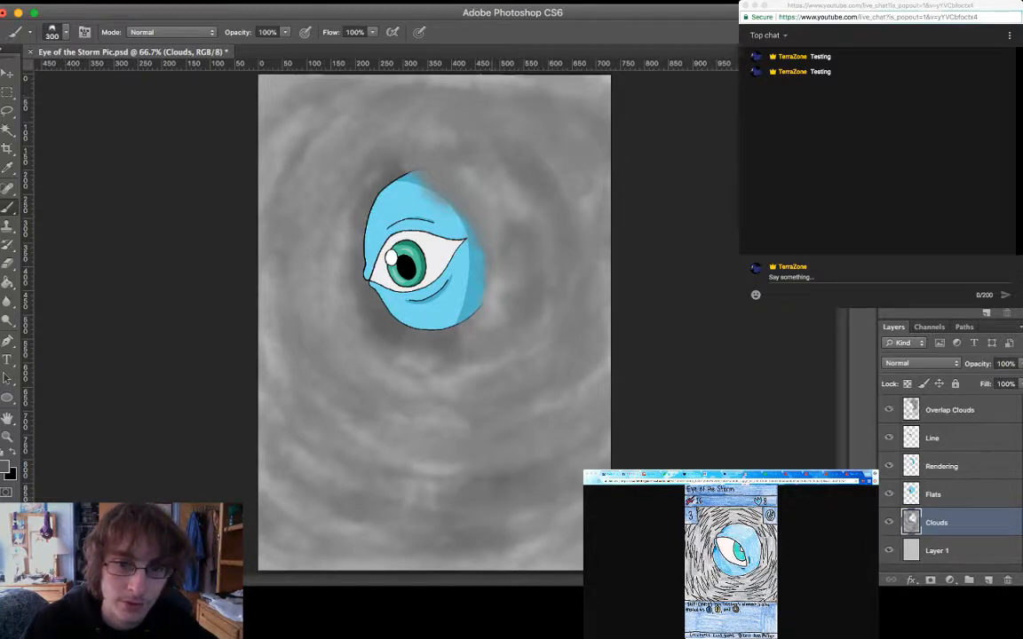
{"action": "left_click_drag", "start_coordinate": [424, 502], "coordinate": [508, 454]}
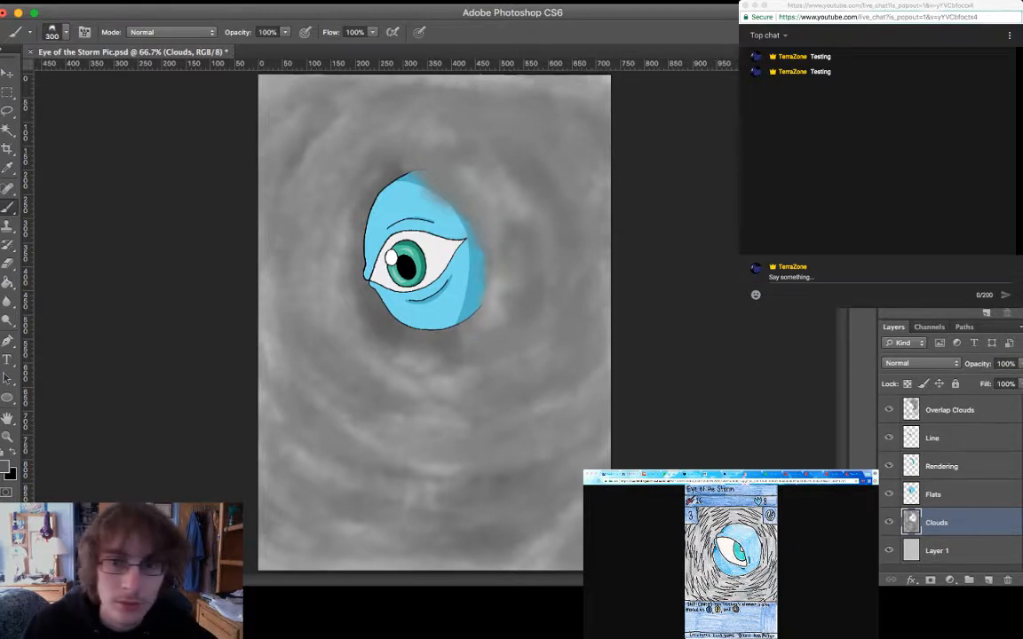
Sample a light grey and brush soft light patches into the clouds below the eye and near the canvas's upper corners
{"action": "key", "text": "i"}
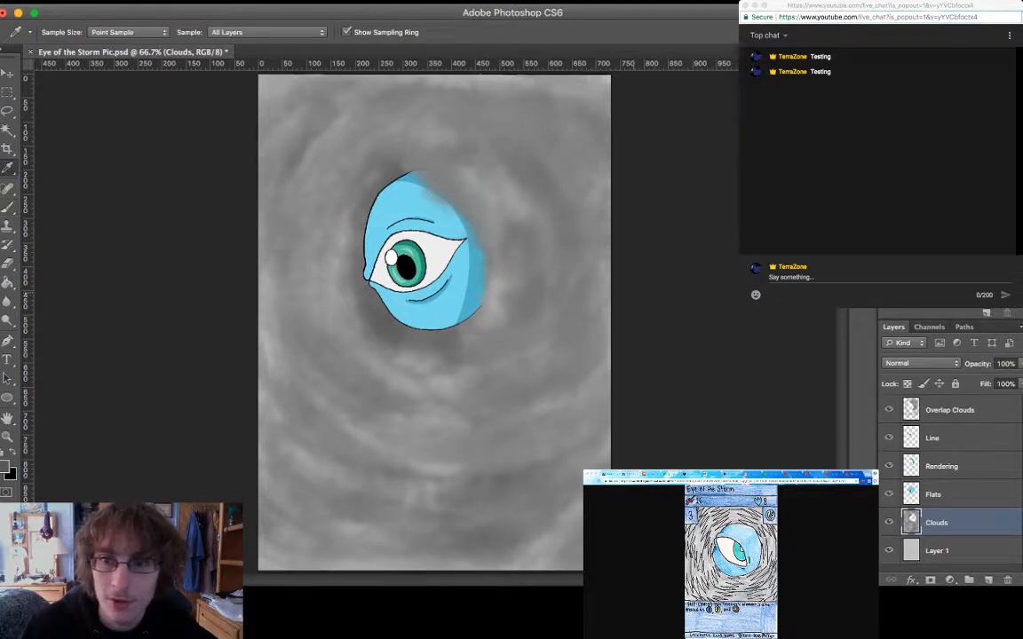
{"action": "key", "text": "b"}
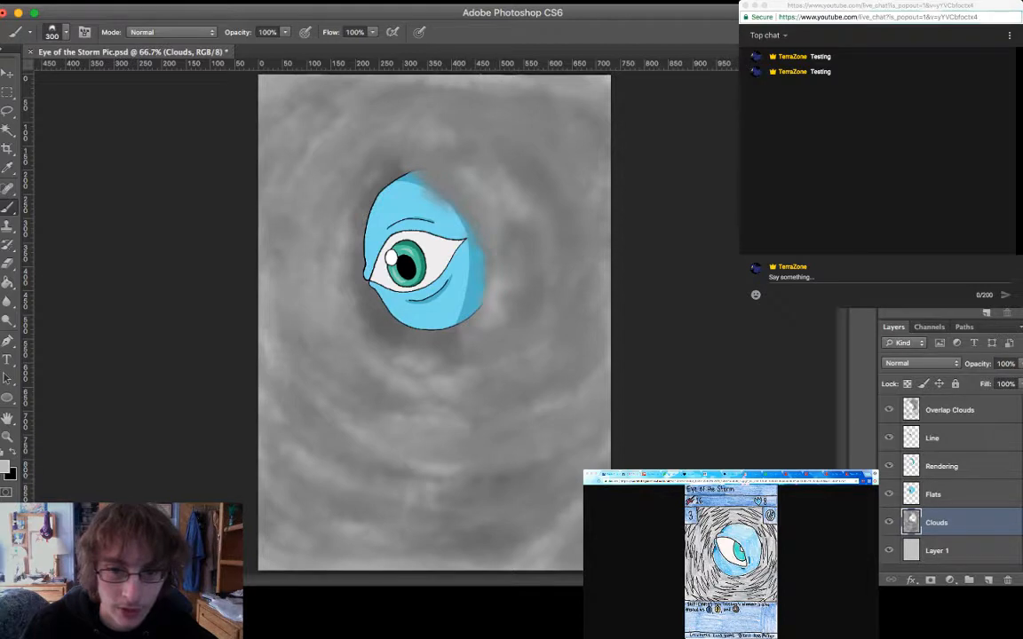
{"action": "left_click_drag", "start_coordinate": [419, 423], "coordinate": [500, 412]}
{"action": "left_click_drag", "start_coordinate": [417, 442], "coordinate": [463, 447]}
{"action": "left_click_drag", "start_coordinate": [377, 457], "coordinate": [499, 453]}
{"action": "left_click_drag", "start_coordinate": [426, 512], "coordinate": [532, 507]}
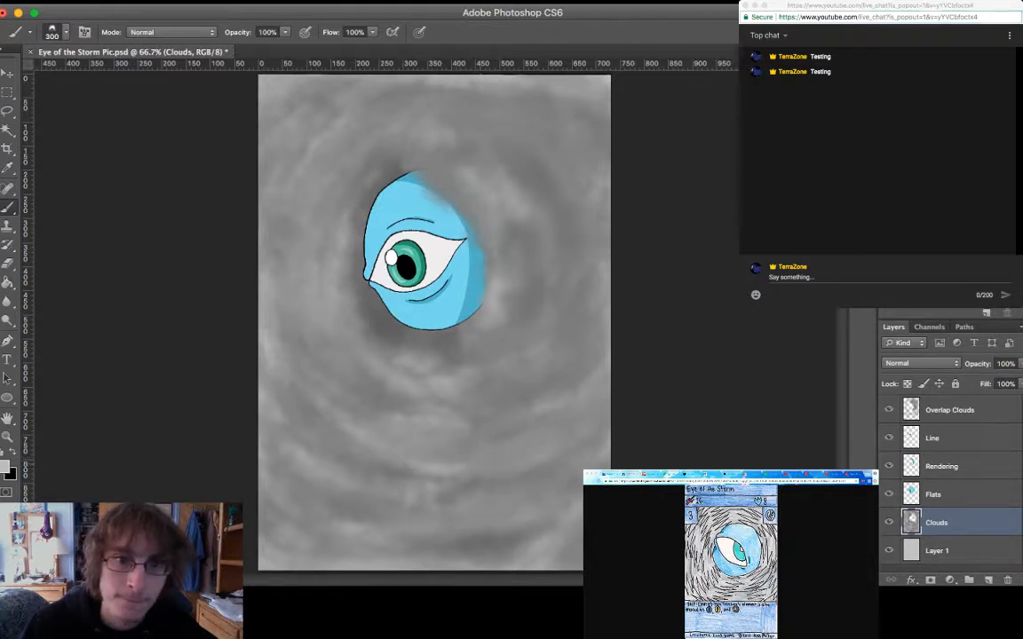
{"action": "left_click_drag", "start_coordinate": [302, 104], "coordinate": [273, 138]}
{"action": "left_click_drag", "start_coordinate": [484, 81], "coordinate": [542, 117]}
{"action": "left_click_drag", "start_coordinate": [428, 444], "coordinate": [482, 415]}
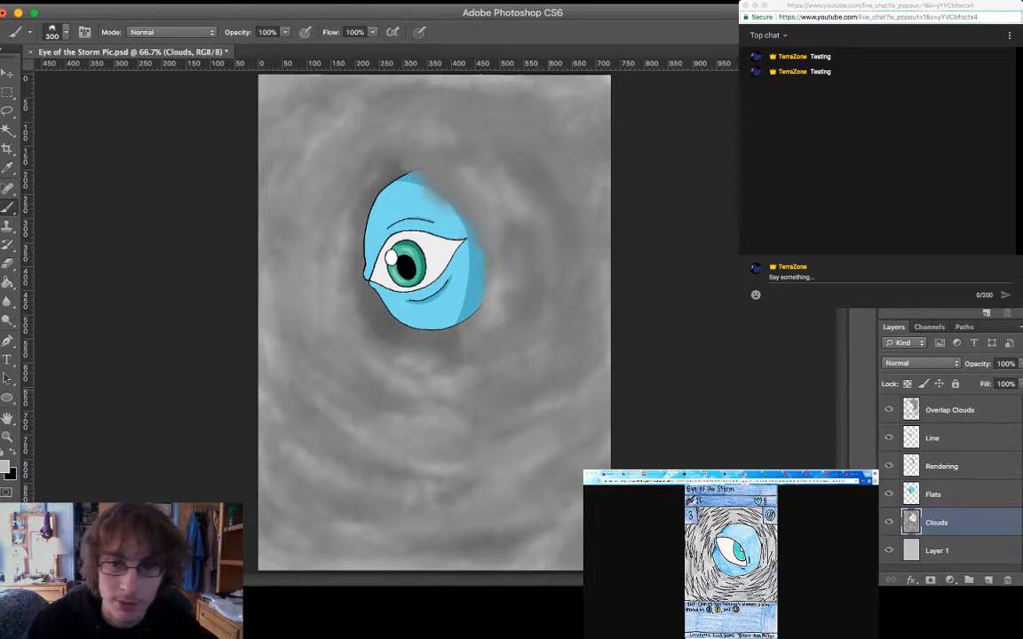
{"action": "left_click_drag", "start_coordinate": [487, 471], "coordinate": [524, 425]}
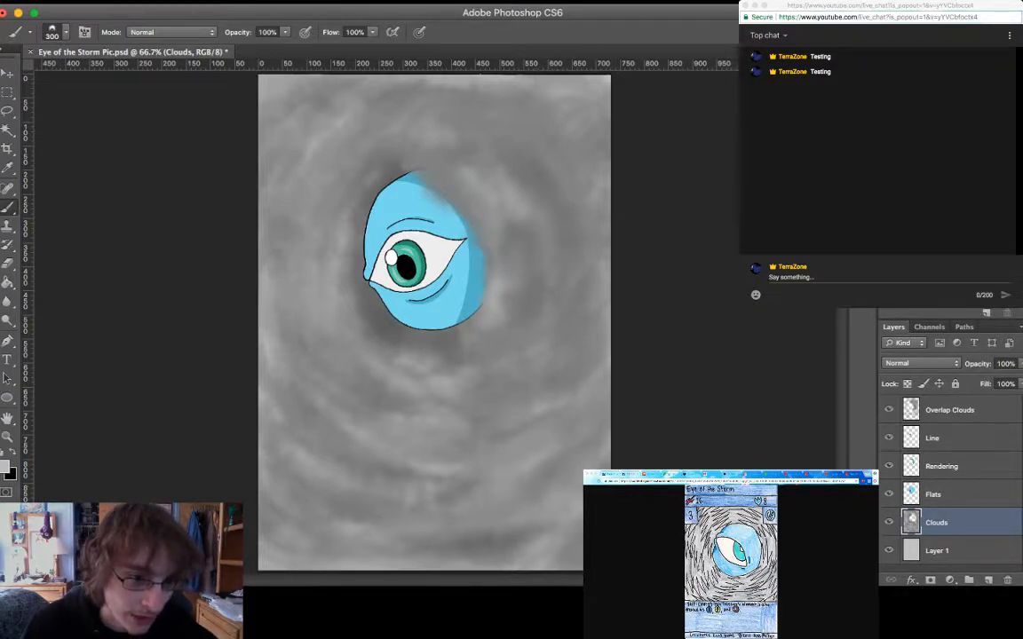
Sample a dark grey and brush curved shading into the clouds at the lower right and directly beneath the eye
{"action": "key", "text": "i"}
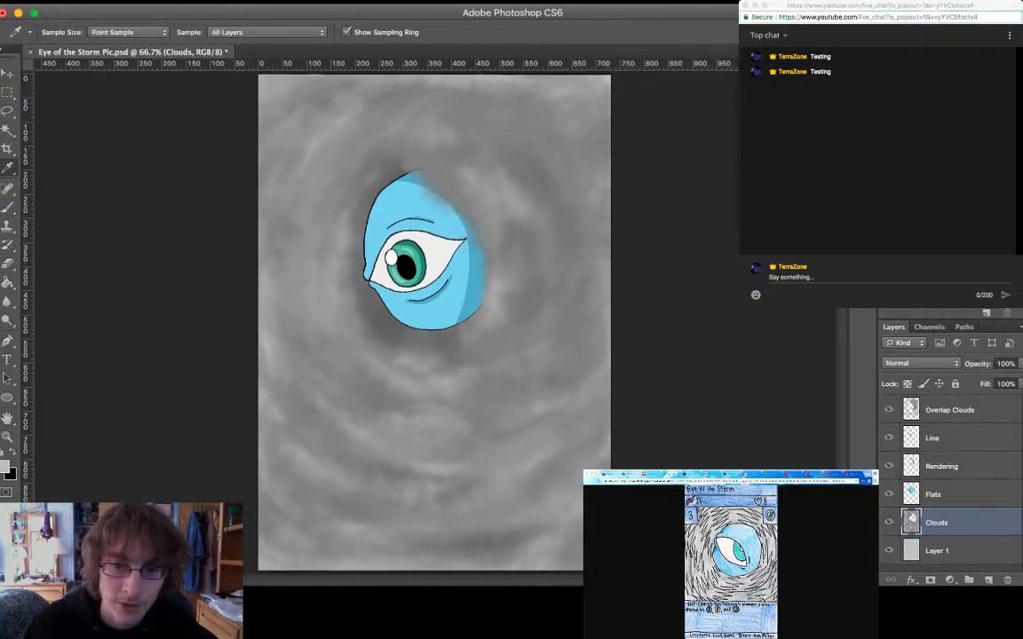
{"action": "key", "text": "b"}
{"action": "left_click_drag", "start_coordinate": [543, 381], "coordinate": [484, 474]}
{"action": "mouse_move", "coordinate": [513, 440]}
{"action": "left_mouse_down"}
{"action": "mouse_move", "coordinate": [426, 510]}
{"action": "mouse_move", "coordinate": [484, 511]}
{"action": "left_mouse_up"}
{"action": "left_click_drag", "start_coordinate": [506, 394], "coordinate": [465, 429]}
{"action": "mouse_move", "coordinate": [467, 377]}
{"action": "left_mouse_down"}
{"action": "mouse_move", "coordinate": [364, 439]}
{"action": "mouse_move", "coordinate": [372, 395]}
{"action": "left_mouse_up"}
{"action": "left_click_drag", "start_coordinate": [373, 395], "coordinate": [466, 366]}
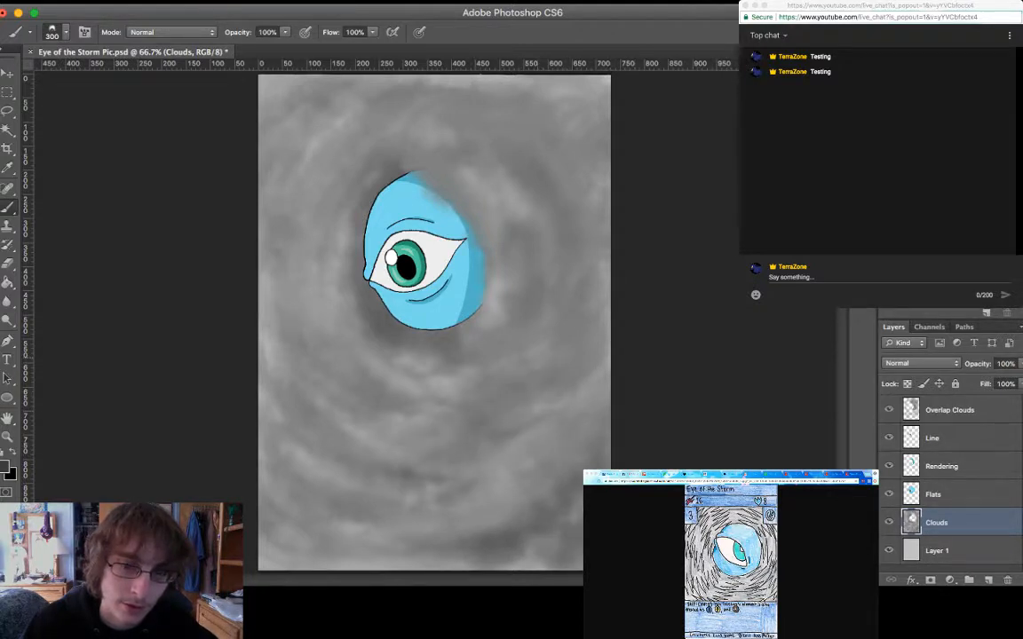
{"action": "left_click_drag", "start_coordinate": [492, 313], "coordinate": [378, 375]}
{"action": "left_click_drag", "start_coordinate": [533, 354], "coordinate": [462, 414]}
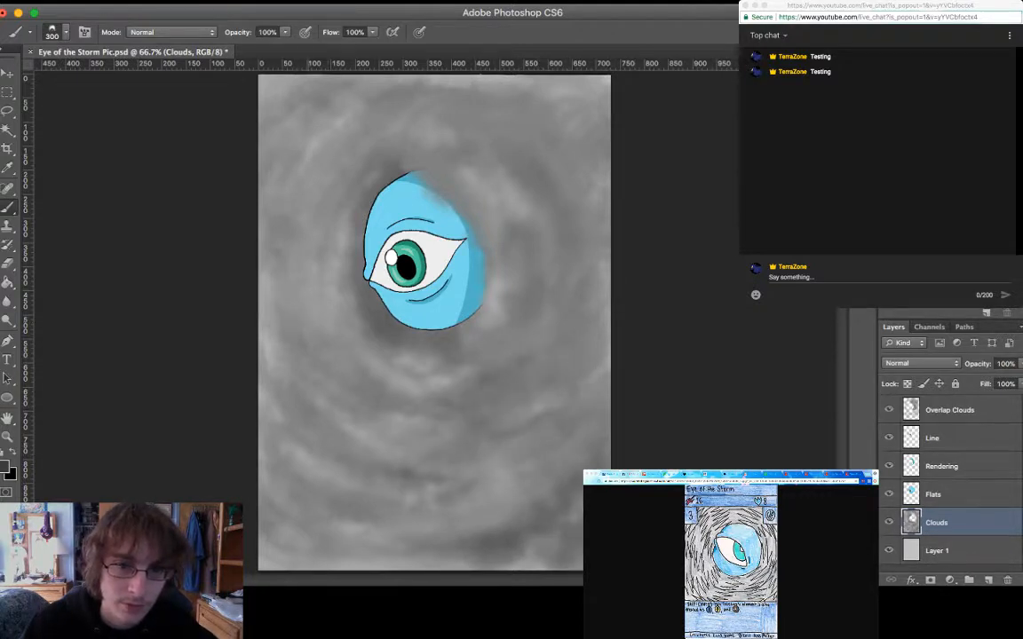
Brush dark grey curved shading through the clouds left of the eye, up to the upper-left area, with a touch at the upper right
{"action": "left_click_drag", "start_coordinate": [329, 257], "coordinate": [266, 400]}
{"action": "left_click_drag", "start_coordinate": [355, 308], "coordinate": [310, 370]}
{"action": "left_click_drag", "start_coordinate": [337, 213], "coordinate": [280, 337]}
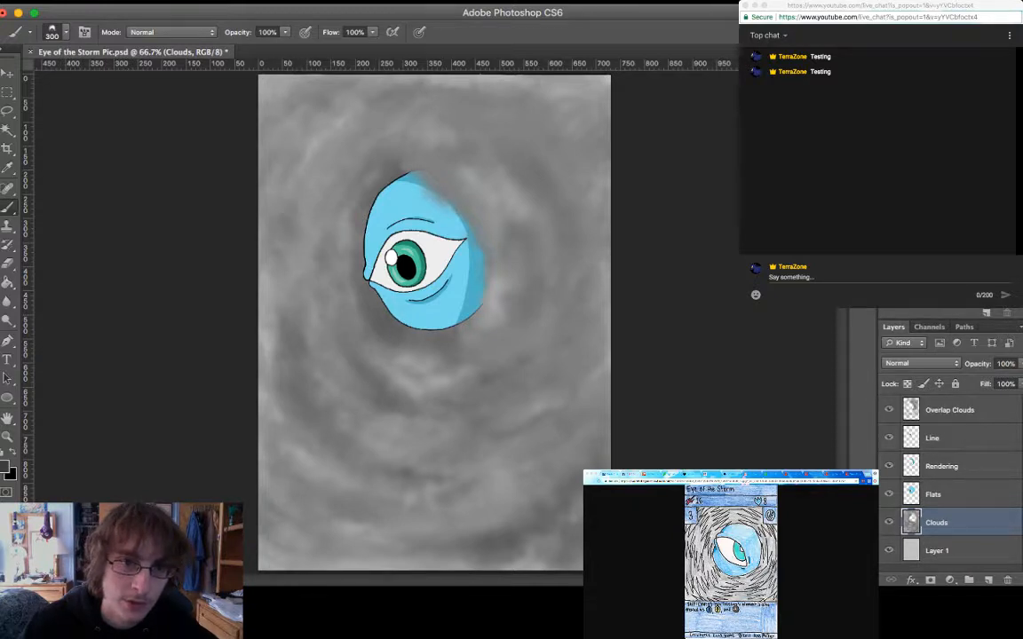
{"action": "left_click_drag", "start_coordinate": [319, 106], "coordinate": [267, 186]}
{"action": "left_click_drag", "start_coordinate": [280, 143], "coordinate": [263, 238]}
{"action": "left_click_drag", "start_coordinate": [541, 162], "coordinate": [537, 188]}
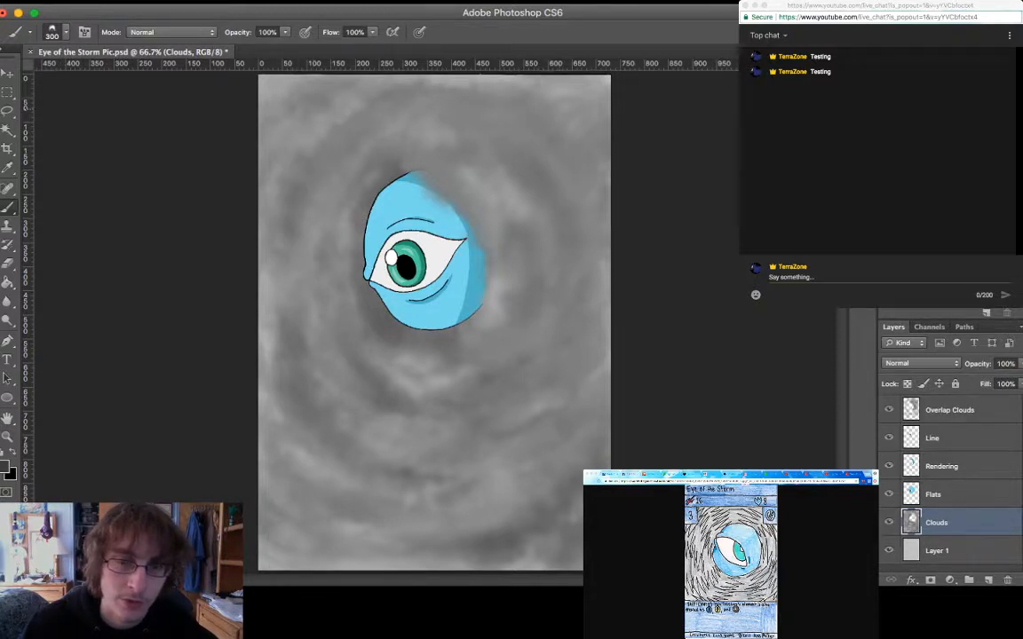
Add dark grey shading to the upper-right clouds and sweep dark arcs through the lower-left and bottom clouds
{"action": "left_click_drag", "start_coordinate": [546, 85], "coordinate": [497, 124]}
{"action": "left_click_drag", "start_coordinate": [547, 142], "coordinate": [545, 160]}
{"action": "left_click_drag", "start_coordinate": [267, 285], "coordinate": [346, 364]}
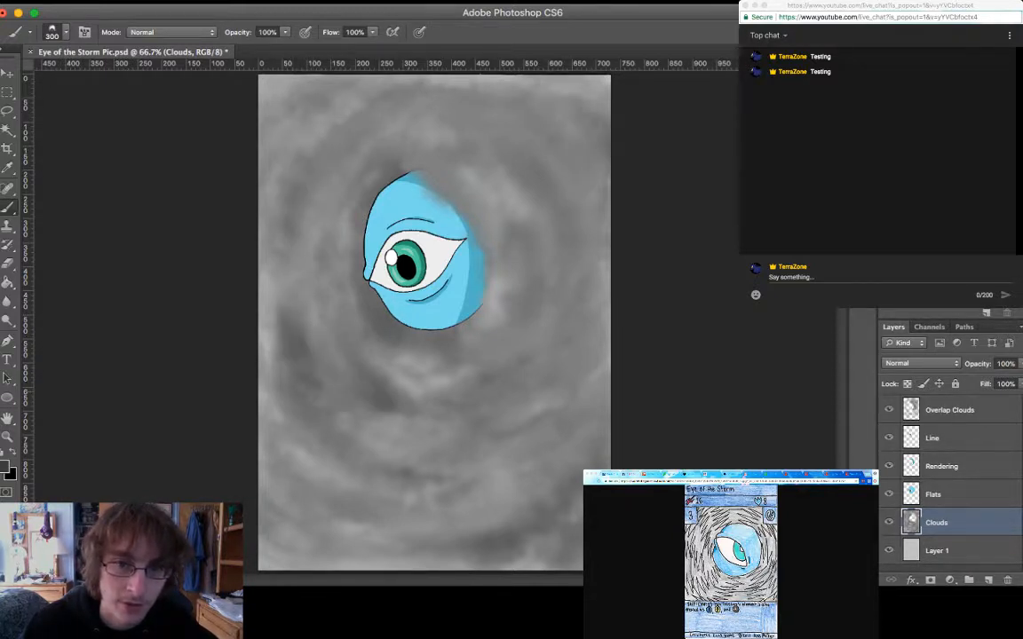
{"action": "mouse_move", "coordinate": [267, 377]}
{"action": "left_mouse_down"}
{"action": "mouse_move", "coordinate": [306, 462]}
{"action": "mouse_move", "coordinate": [362, 515]}
{"action": "mouse_move", "coordinate": [474, 542]}
{"action": "left_mouse_up"}
{"action": "left_click_drag", "start_coordinate": [324, 435], "coordinate": [444, 381]}
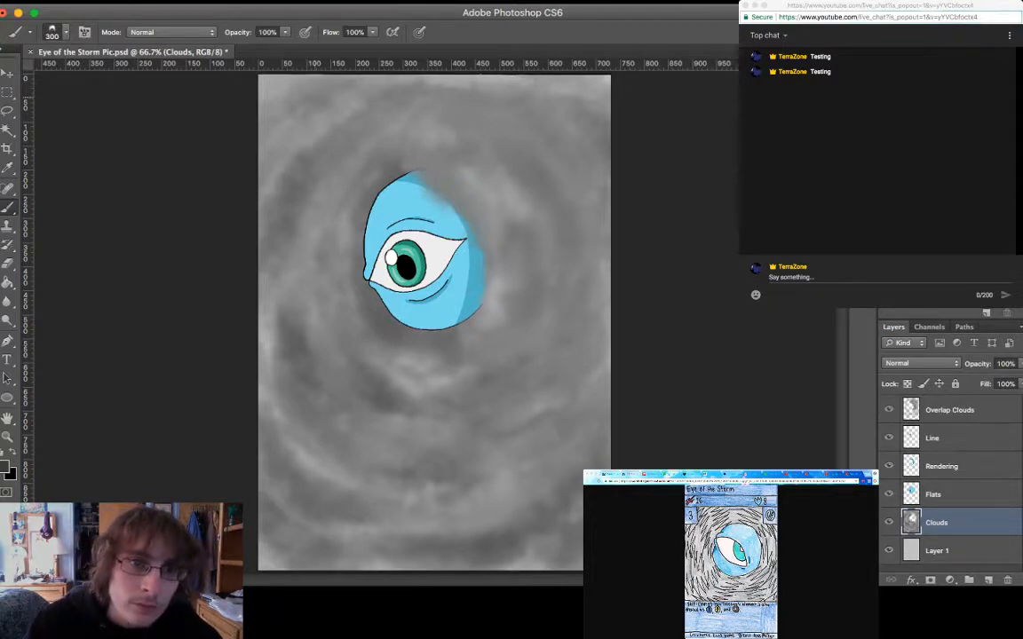
Darken the upper-left and upper-right corners and the top edge of the clouds with dark grey
{"action": "left_click", "coordinate": [238, 82]}
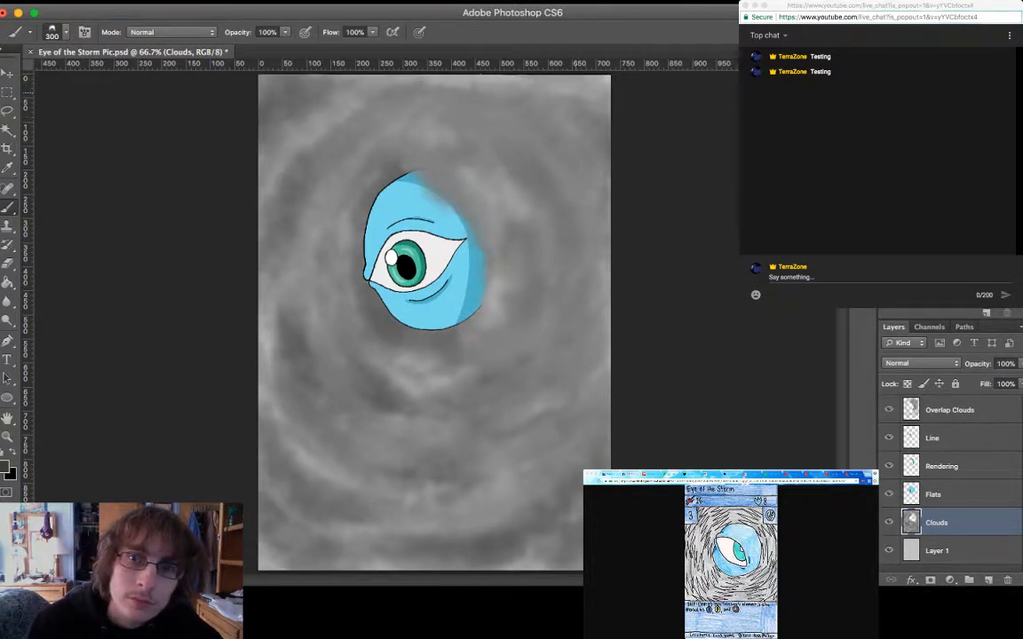
{"action": "left_click", "coordinate": [613, 83]}
{"action": "left_click", "coordinate": [524, 98]}
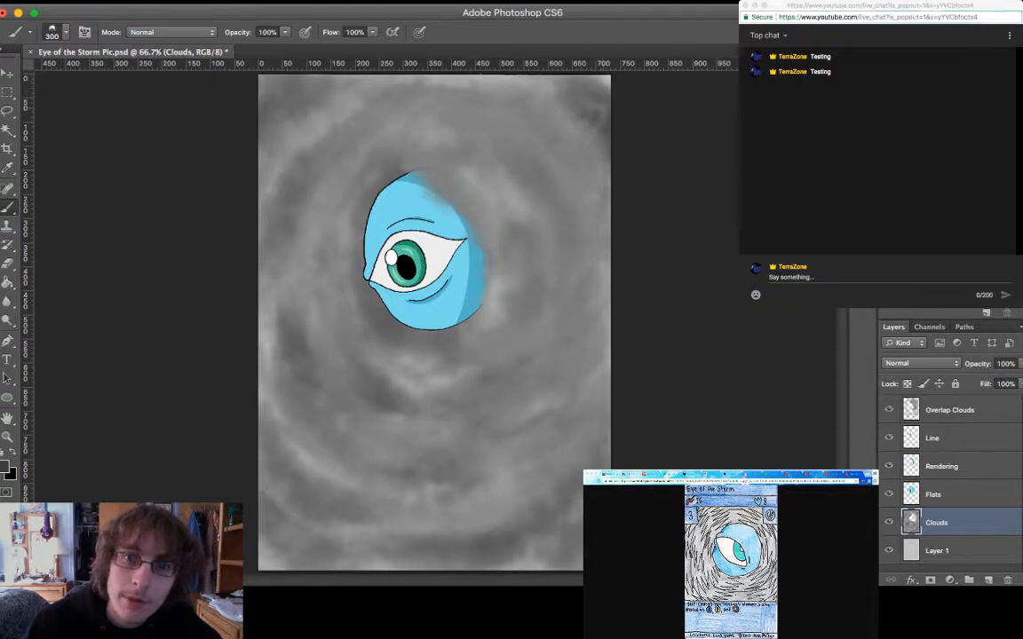
{"action": "left_click", "coordinate": [480, 76]}
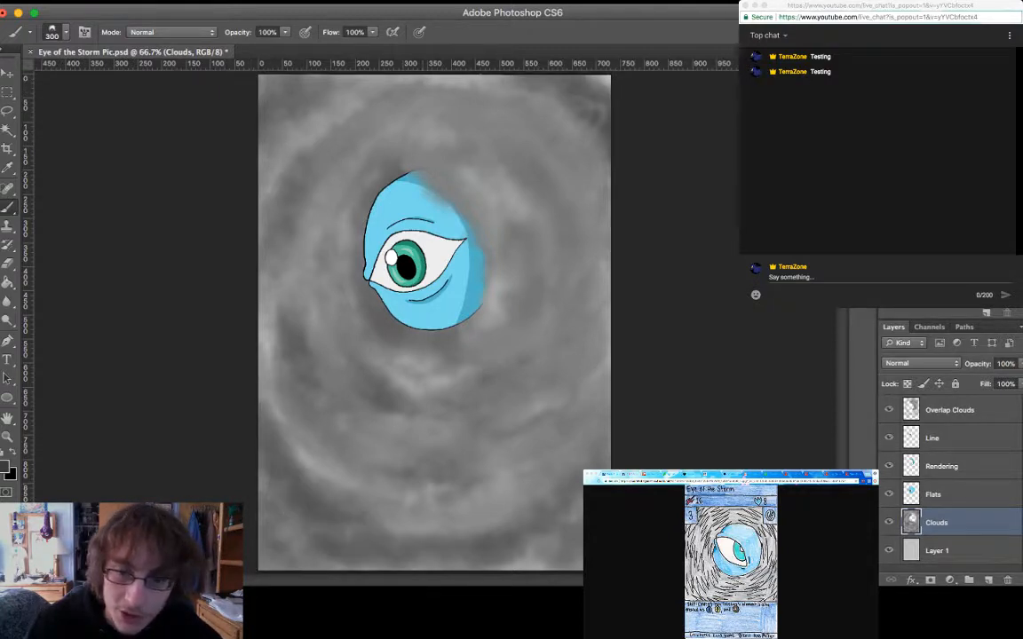
Brush dark grey shading into the lower-right clouds and the swirl beneath the eye, and save the document
{"action": "left_click_drag", "start_coordinate": [542, 532], "coordinate": [488, 480]}
{"action": "left_click_drag", "start_coordinate": [493, 376], "coordinate": [431, 412]}
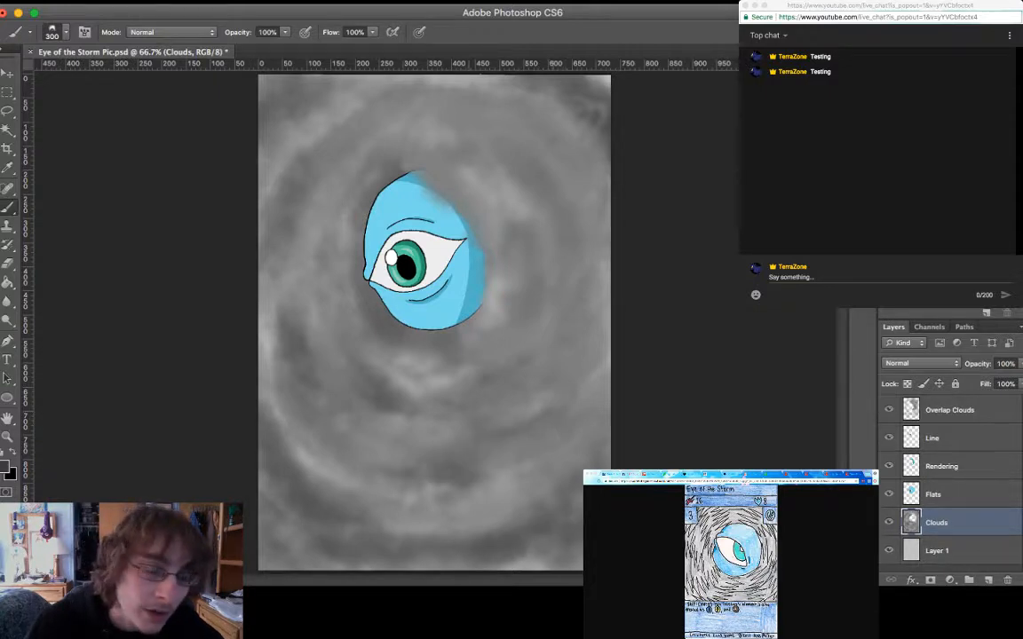
{"action": "left_click_drag", "start_coordinate": [487, 307], "coordinate": [452, 331]}
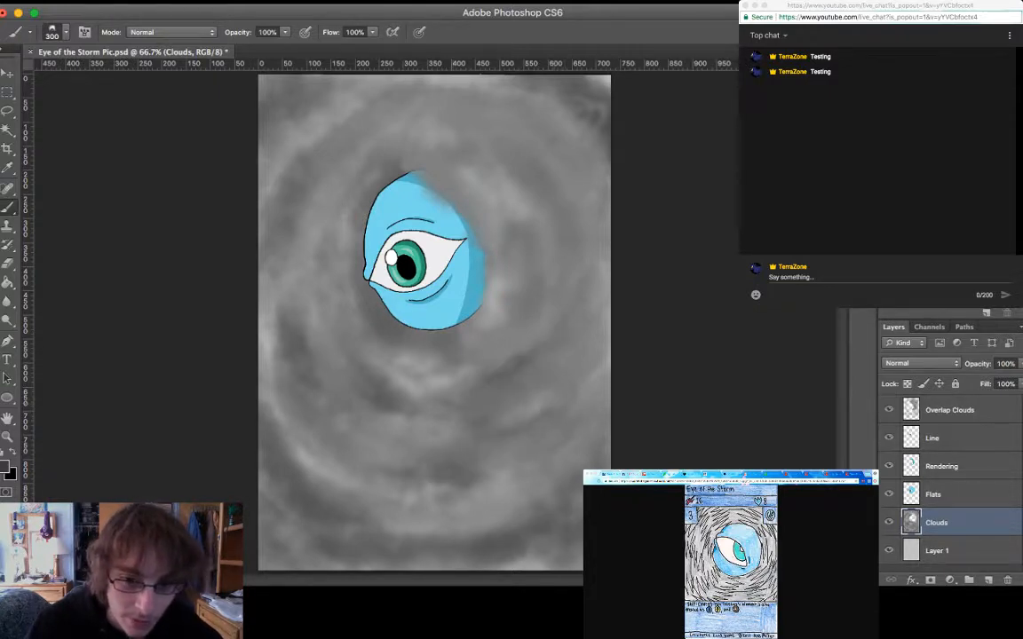
{"action": "left_click_drag", "start_coordinate": [364, 348], "coordinate": [437, 357]}
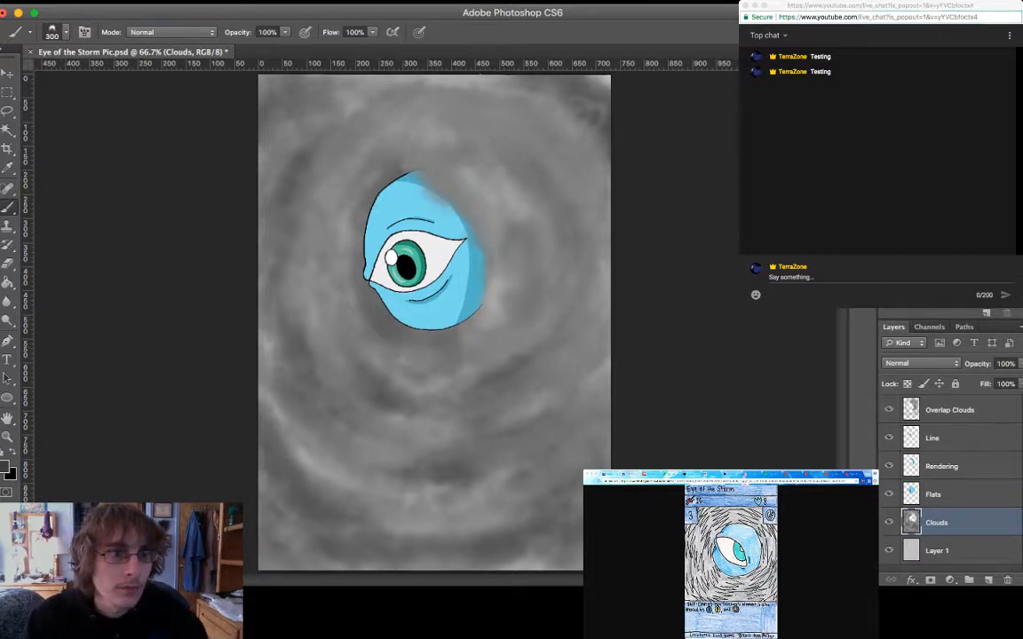
{"action": "key", "text": "v"}
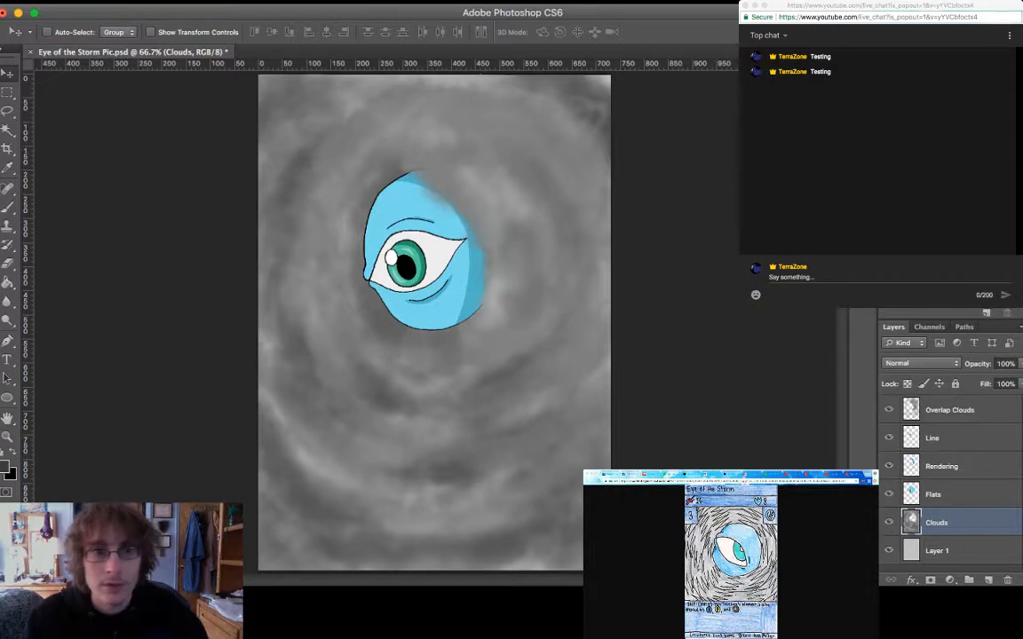
{"action": "key", "text": "ctrl+s"}
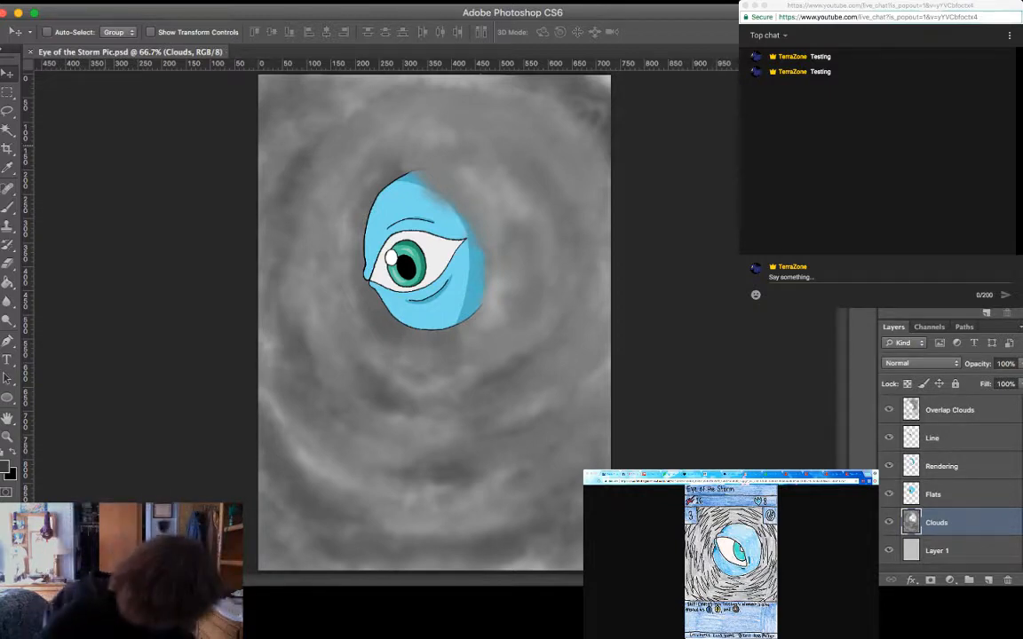
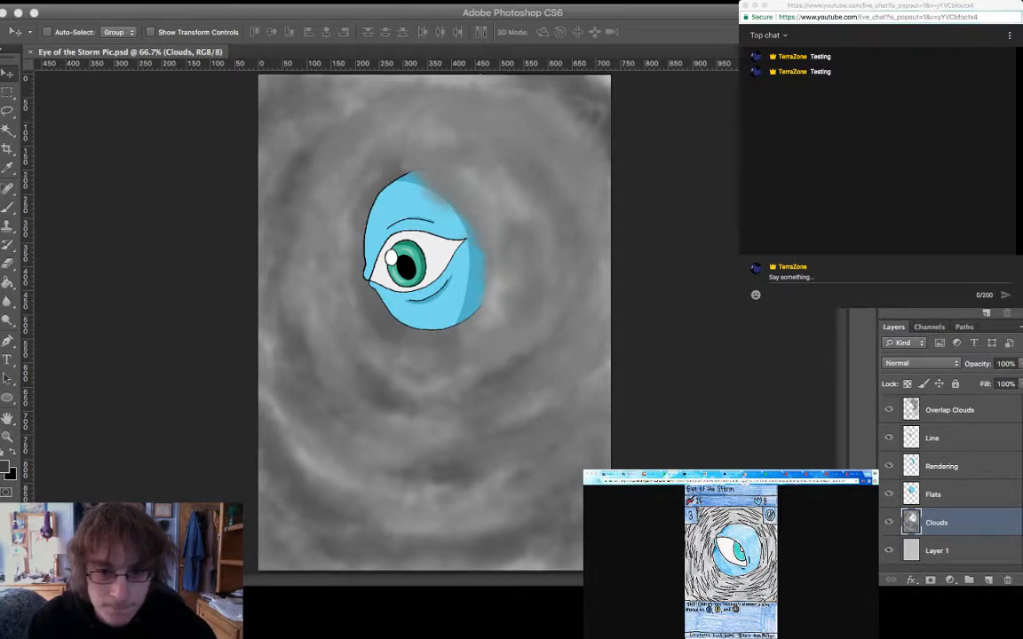
{"action": "left_click", "coordinate": [790, 277]}
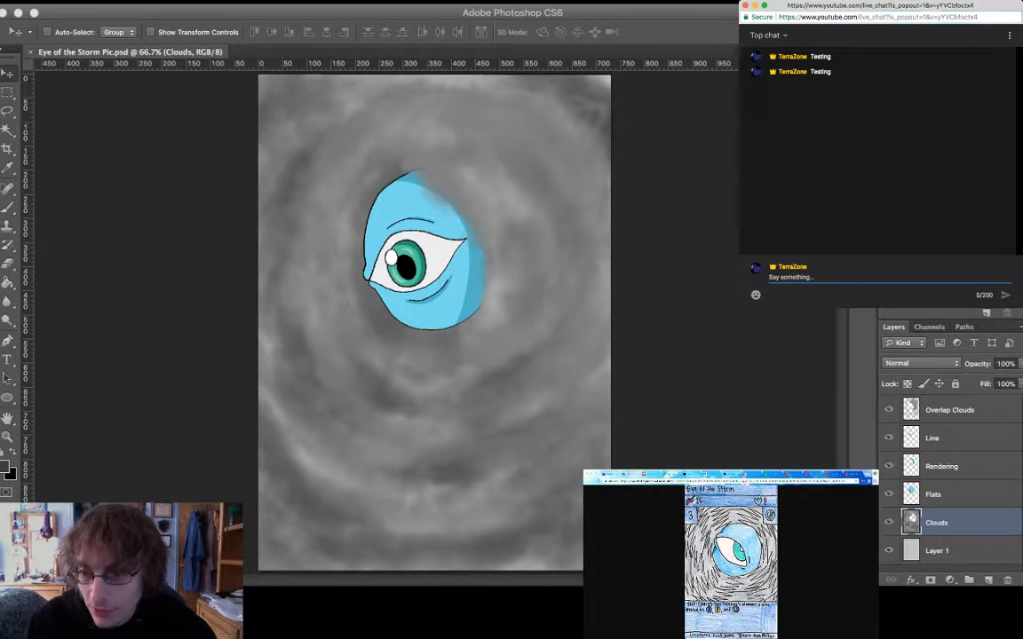
{"action": "left_click", "coordinate": [731, 550]}
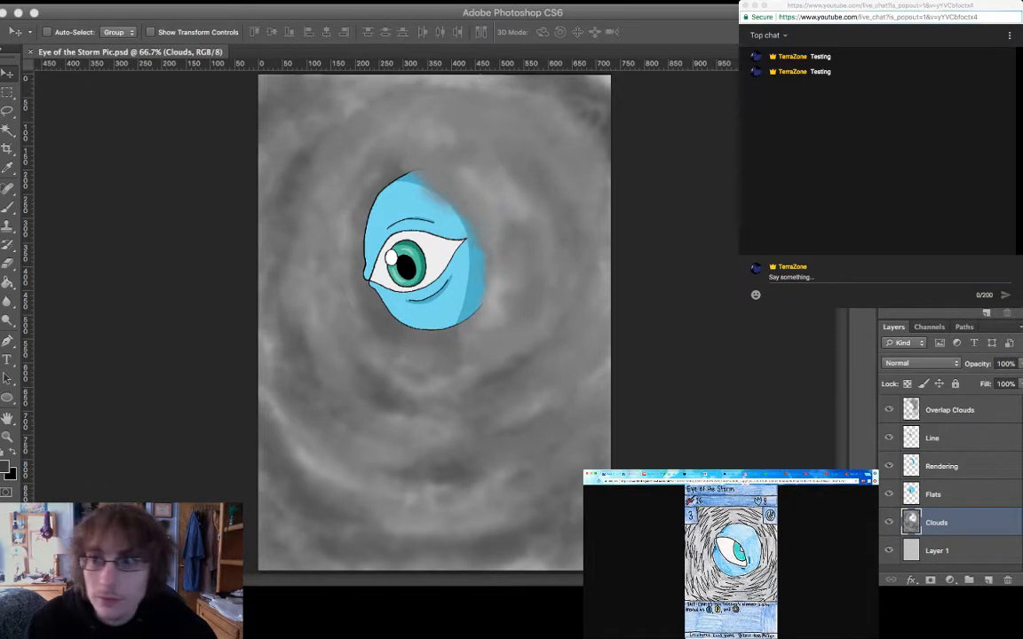
Switch to the browser to check the YouTube stream page and look through the live streaming dashboard, returning to the reference card
{"action": "key", "text": "ctrl+Tab"}
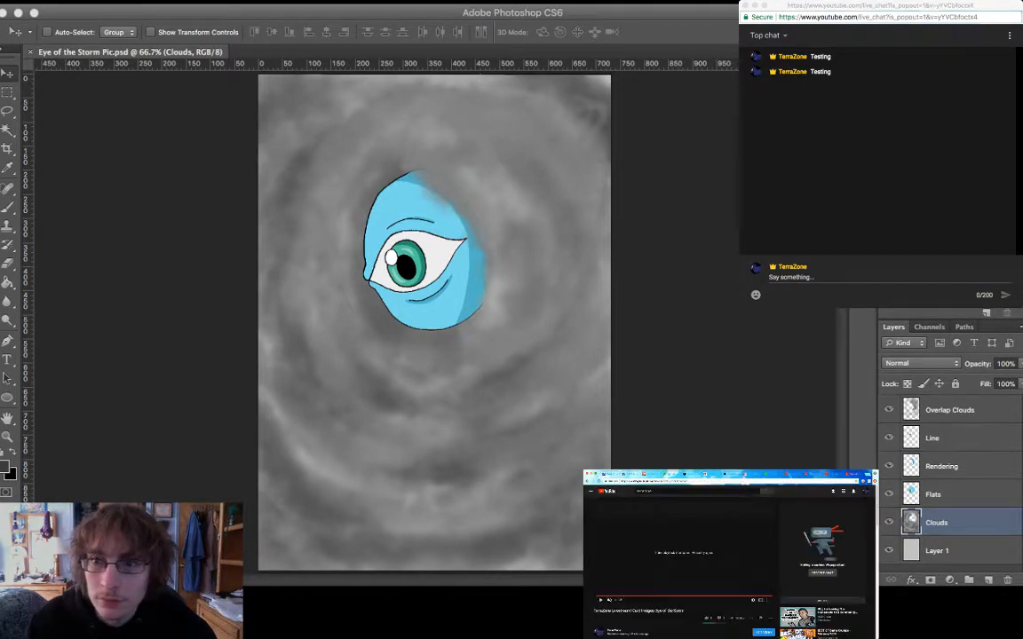
{"action": "key", "text": "ctrl+Tab"}
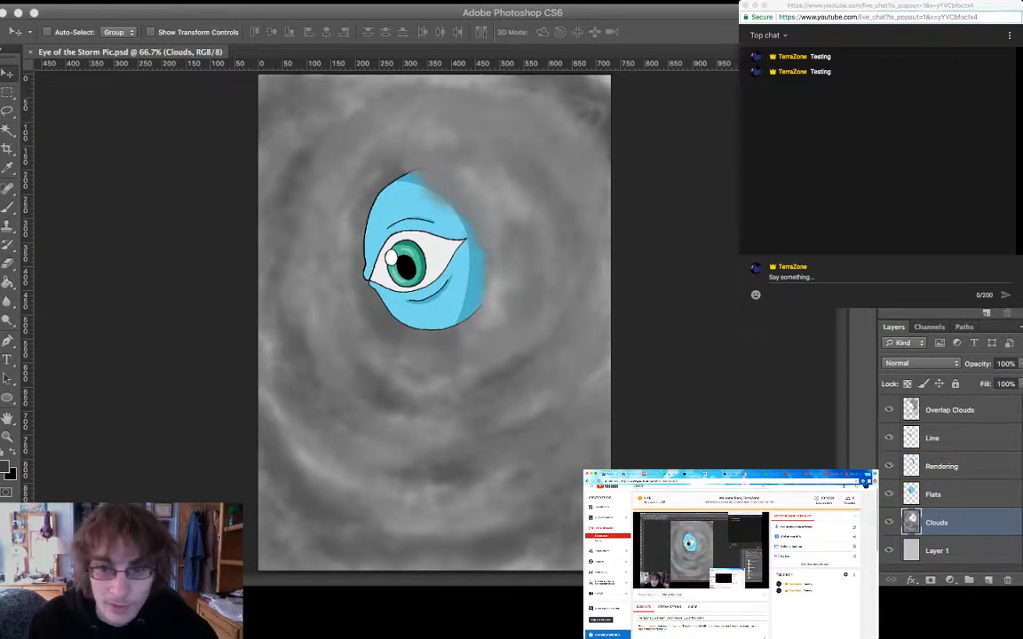
{"action": "scroll", "coordinate": [728, 551], "scroll_direction": "down", "scroll_amount": 3}
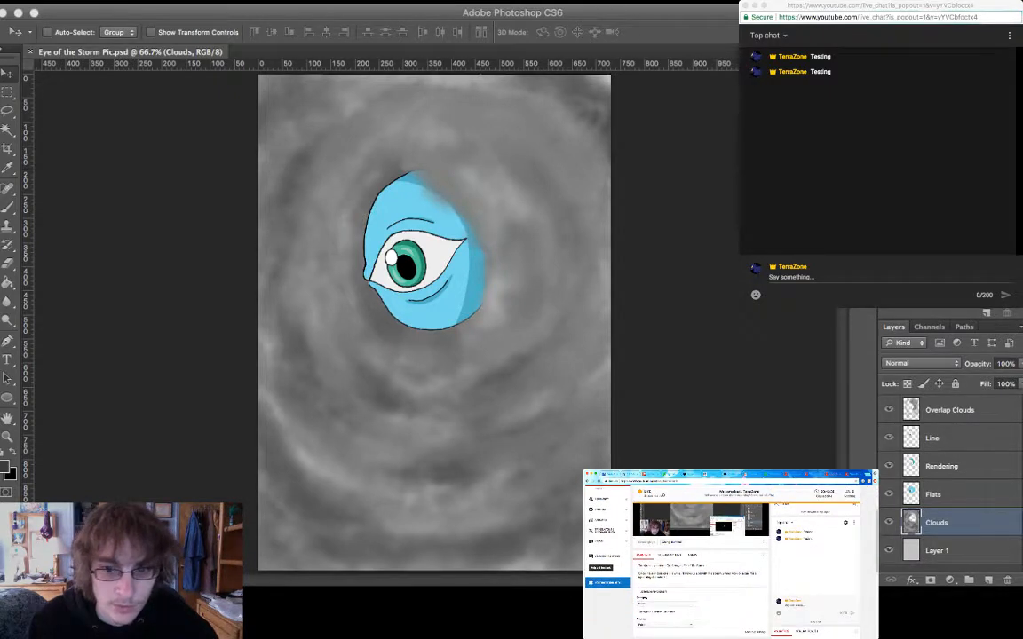
{"action": "scroll", "coordinate": [728, 551], "scroll_direction": "down", "scroll_amount": 3}
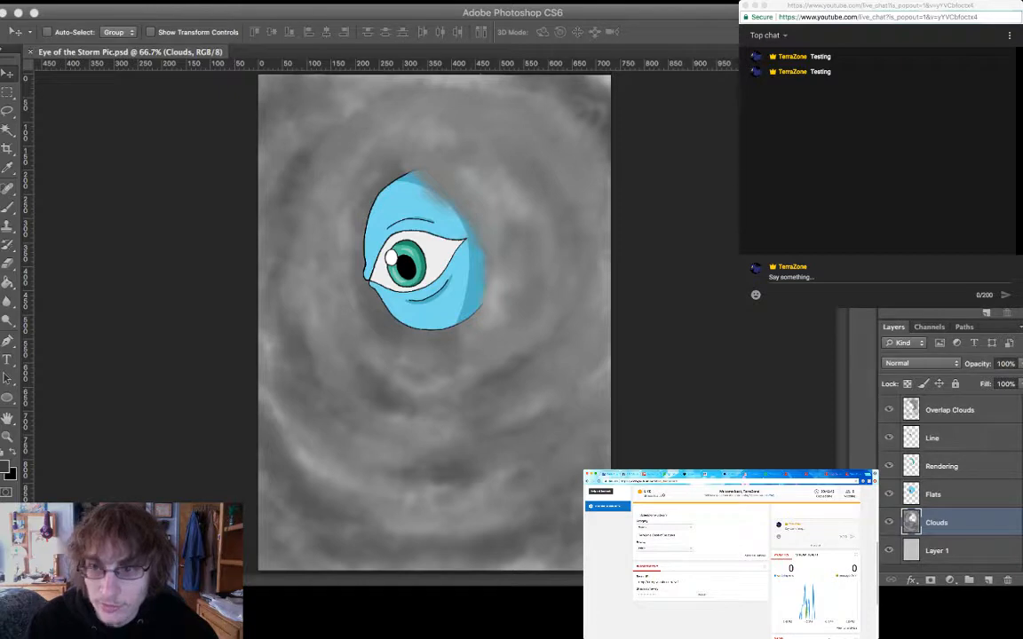
{"action": "scroll", "coordinate": [728, 550], "scroll_direction": "up", "scroll_amount": 2}
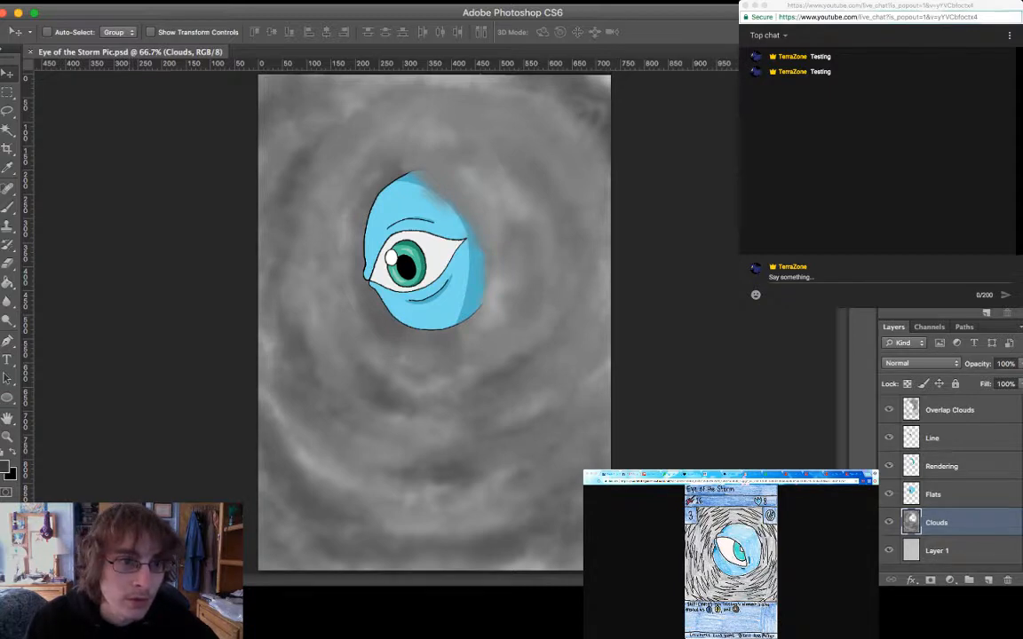
Brush dark grey over the upper-right corner, upper-left clouds and top edge on the Clouds layer
{"action": "left_click", "coordinate": [8, 205]}
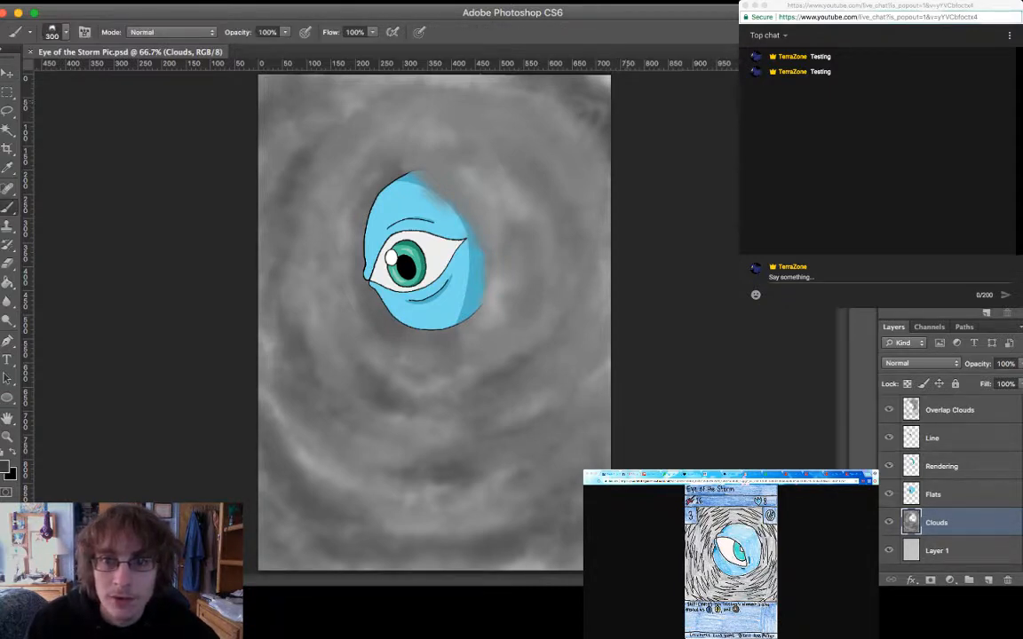
{"action": "left_click_drag", "start_coordinate": [609, 96], "coordinate": [579, 73]}
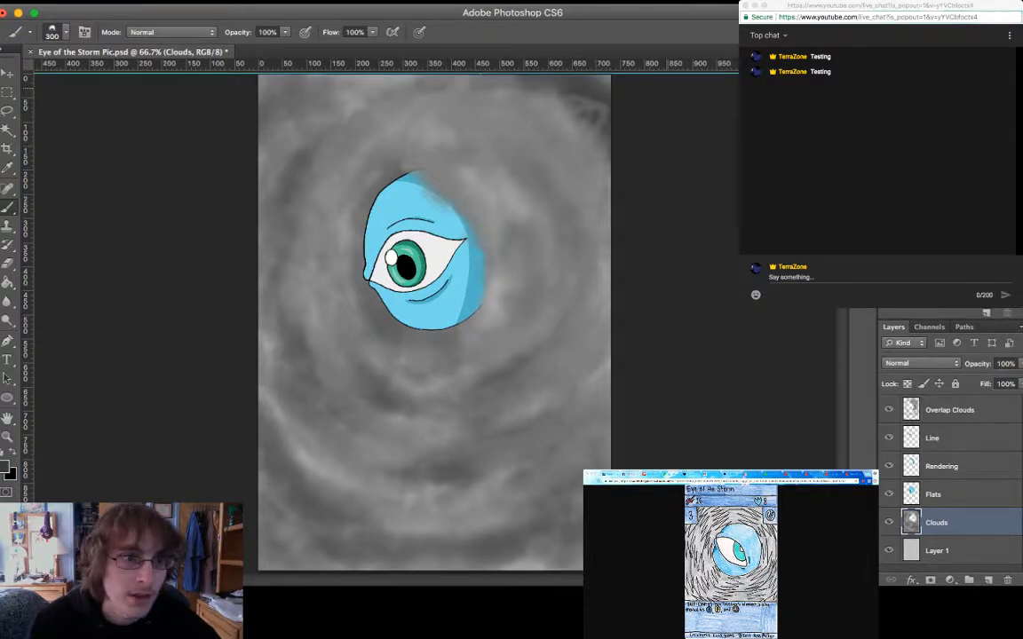
{"action": "key", "text": "v"}
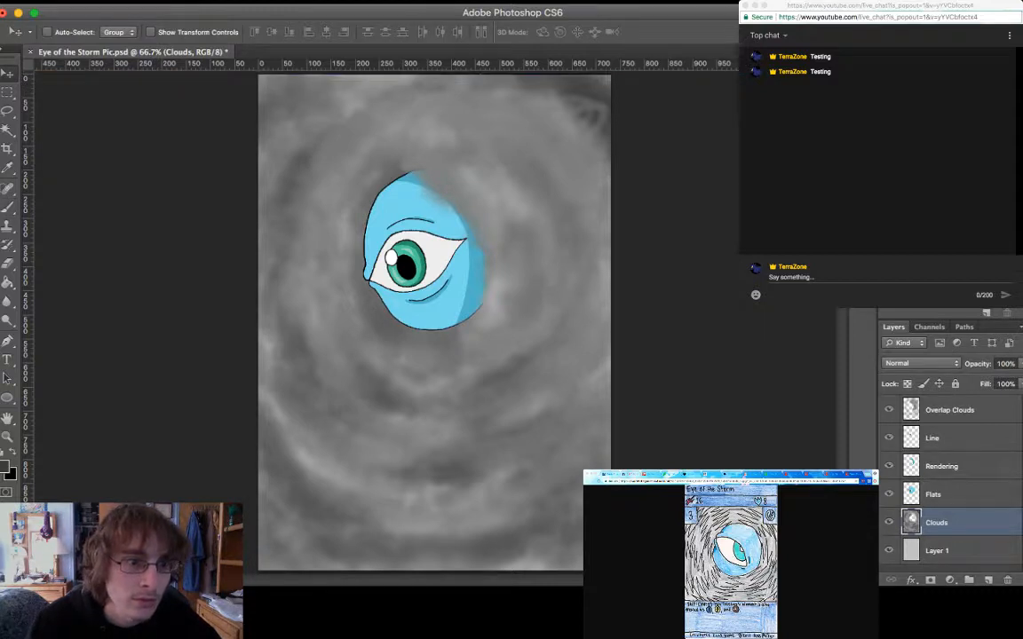
{"action": "key", "text": "b"}
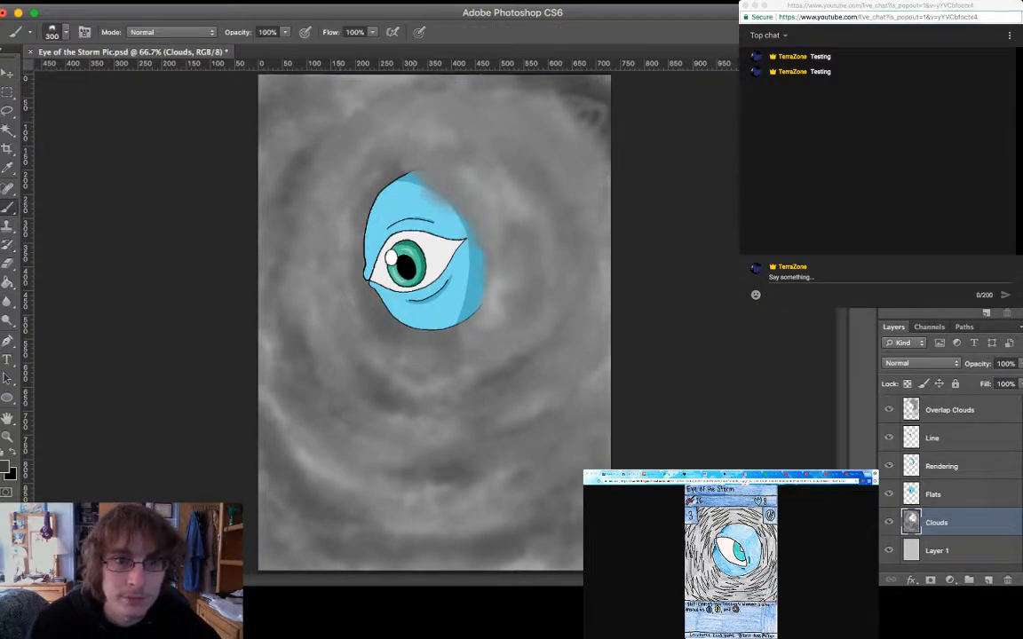
{"action": "mouse_move", "coordinate": [310, 93]}
{"action": "left_mouse_down"}
{"action": "mouse_move", "coordinate": [288, 142]}
{"action": "mouse_move", "coordinate": [285, 199]}
{"action": "left_mouse_up"}
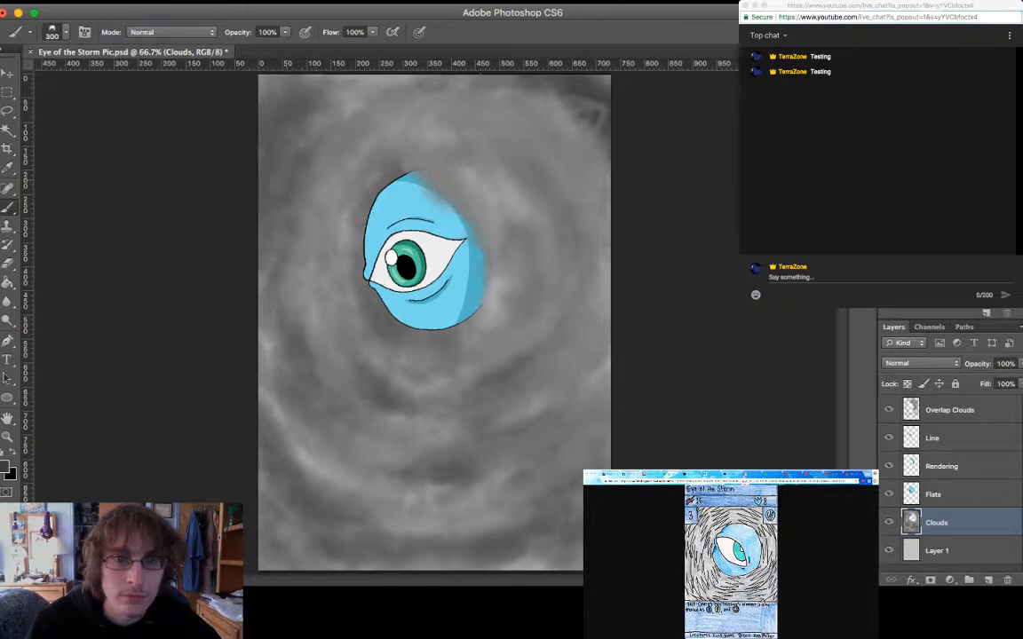
{"action": "left_click_drag", "start_coordinate": [373, 84], "coordinate": [315, 95]}
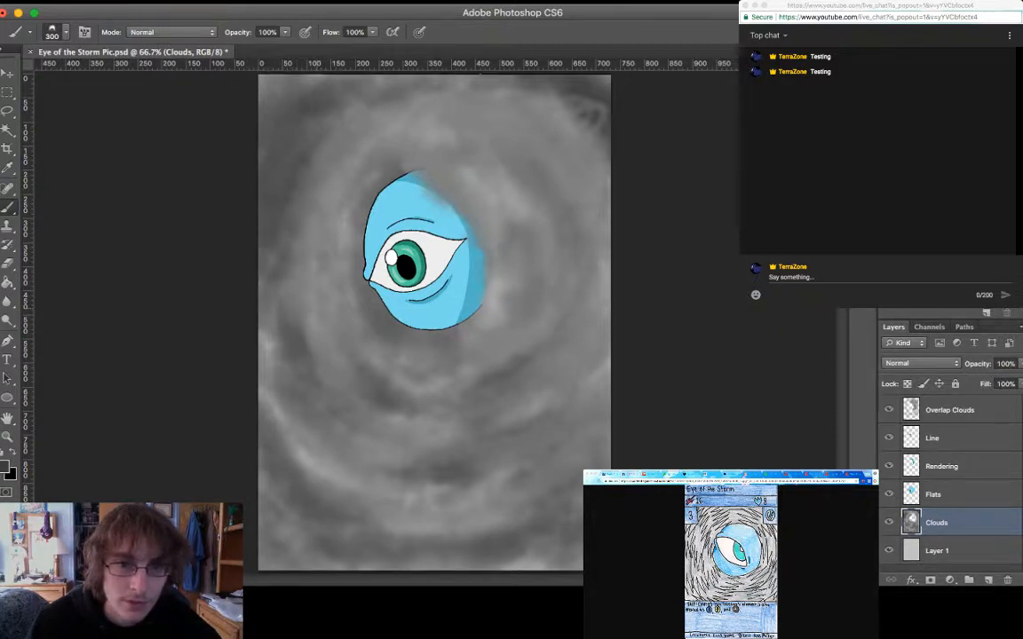
Sweep dark grey arcs through the clouds left of the eye, along the lower swirl and up its right side
{"action": "mouse_move", "coordinate": [300, 209]}
{"action": "left_mouse_down"}
{"action": "mouse_move", "coordinate": [304, 258]}
{"action": "mouse_move", "coordinate": [354, 308]}
{"action": "left_mouse_up"}
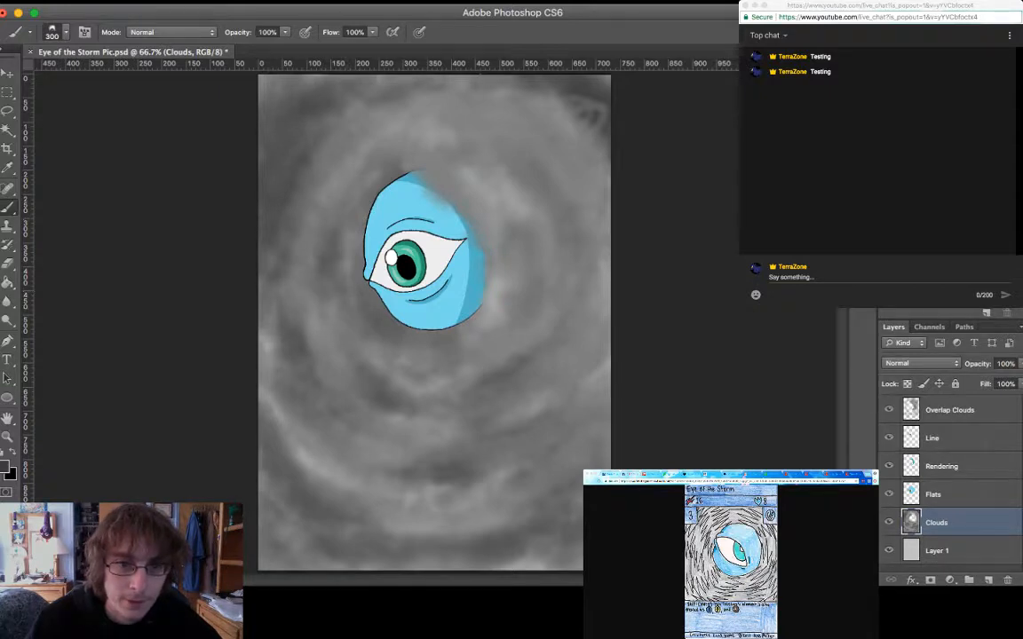
{"action": "mouse_move", "coordinate": [253, 436]}
{"action": "left_mouse_down"}
{"action": "mouse_move", "coordinate": [273, 470]}
{"action": "mouse_move", "coordinate": [336, 513]}
{"action": "mouse_move", "coordinate": [470, 497]}
{"action": "mouse_move", "coordinate": [520, 466]}
{"action": "left_mouse_up"}
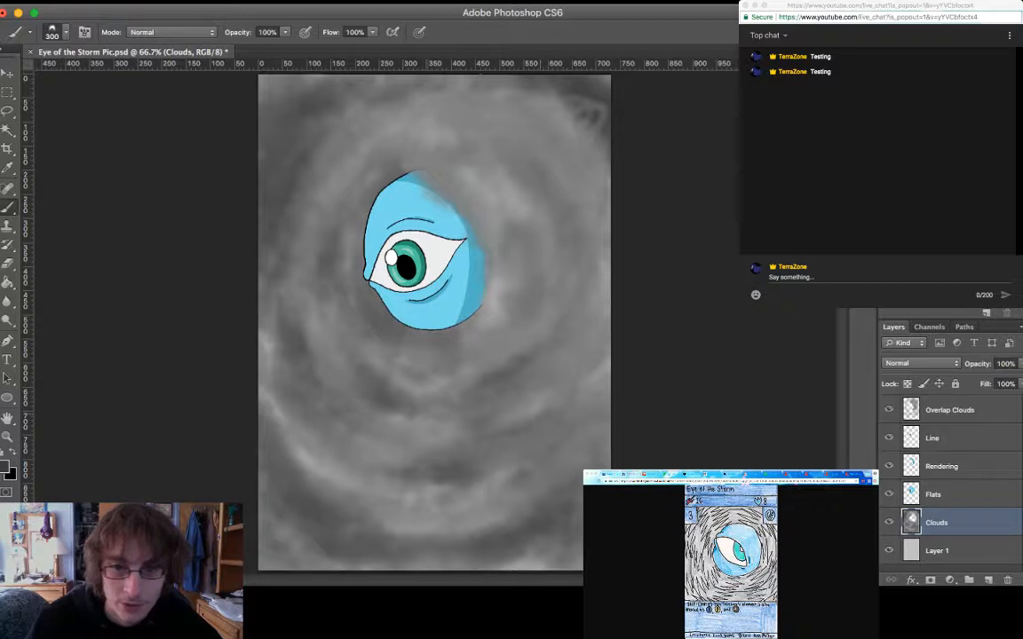
{"action": "left_click_drag", "start_coordinate": [508, 342], "coordinate": [538, 247]}
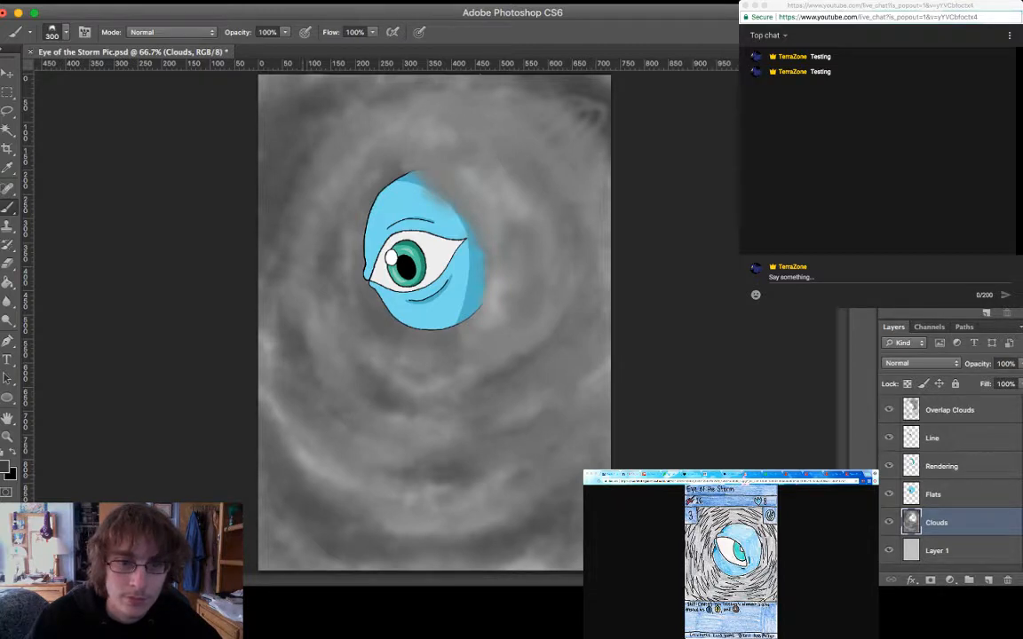
{"action": "left_click_drag", "start_coordinate": [514, 480], "coordinate": [438, 453]}
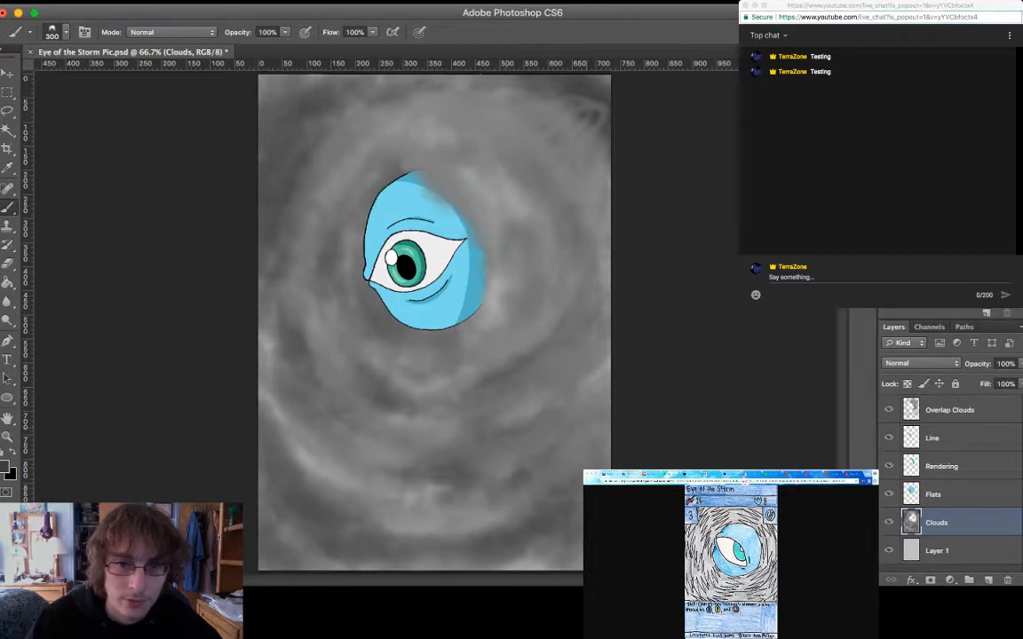
Deepen the dark grey arcs beneath the eye and in the lower-left clouds, and shade the clouds to its right
{"action": "left_click_drag", "start_coordinate": [480, 391], "coordinate": [305, 326]}
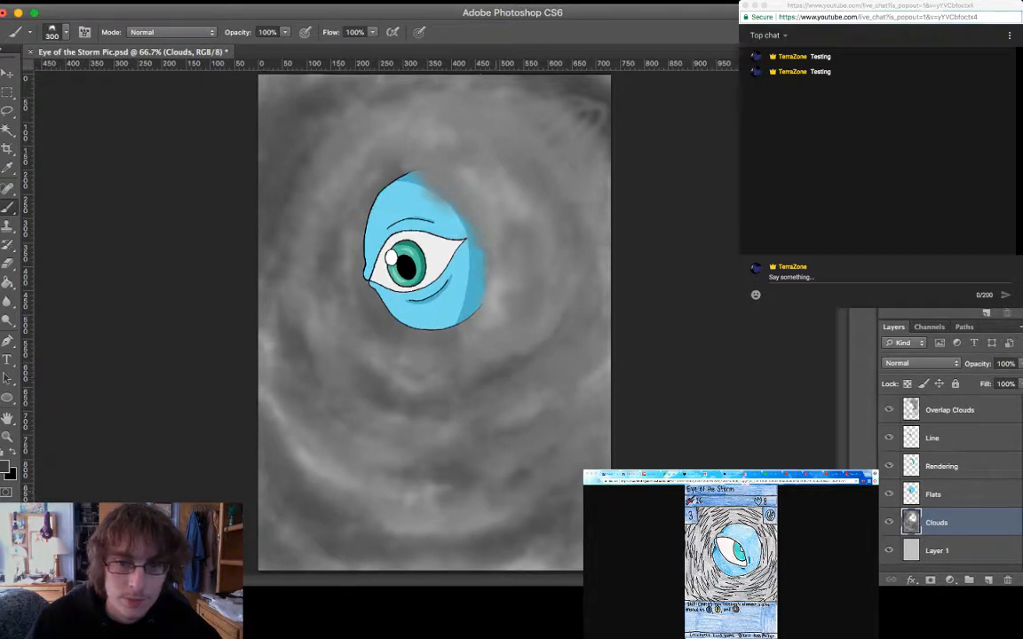
{"action": "left_click_drag", "start_coordinate": [270, 390], "coordinate": [377, 457]}
{"action": "left_click_drag", "start_coordinate": [353, 319], "coordinate": [444, 339]}
{"action": "left_click_drag", "start_coordinate": [529, 222], "coordinate": [584, 282]}
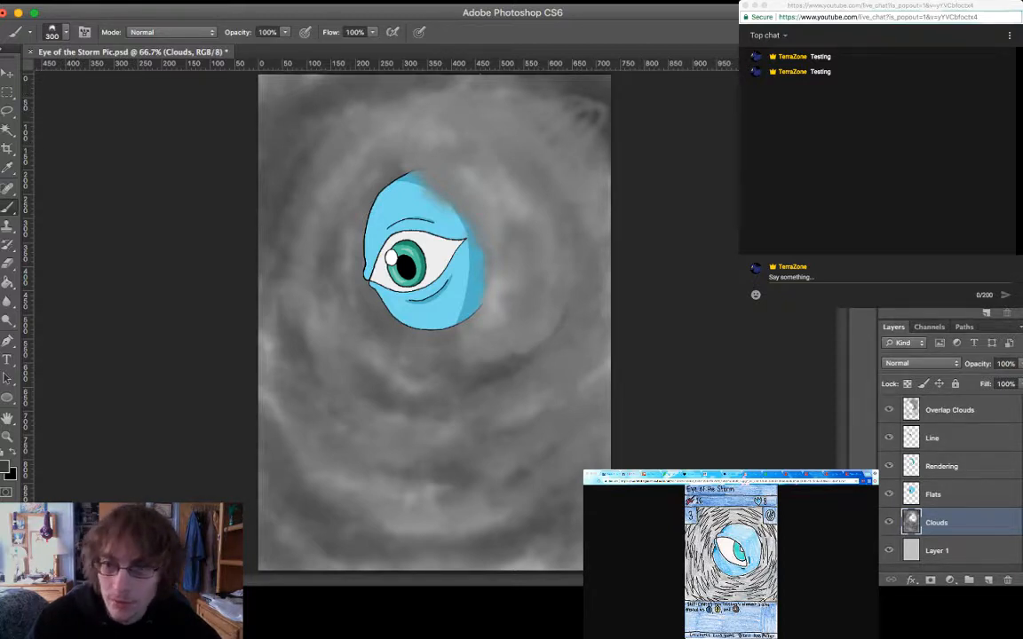
Brush dark grey shading over the upper-right, right and lower-right clouds on the Overlap Clouds layer
{"action": "left_click", "coordinate": [949, 409]}
{"action": "mouse_move", "coordinate": [523, 96]}
{"action": "left_mouse_down"}
{"action": "mouse_move", "coordinate": [575, 146]}
{"action": "mouse_move", "coordinate": [524, 93]}
{"action": "mouse_move", "coordinate": [572, 151]}
{"action": "mouse_move", "coordinate": [582, 271]}
{"action": "left_mouse_up"}
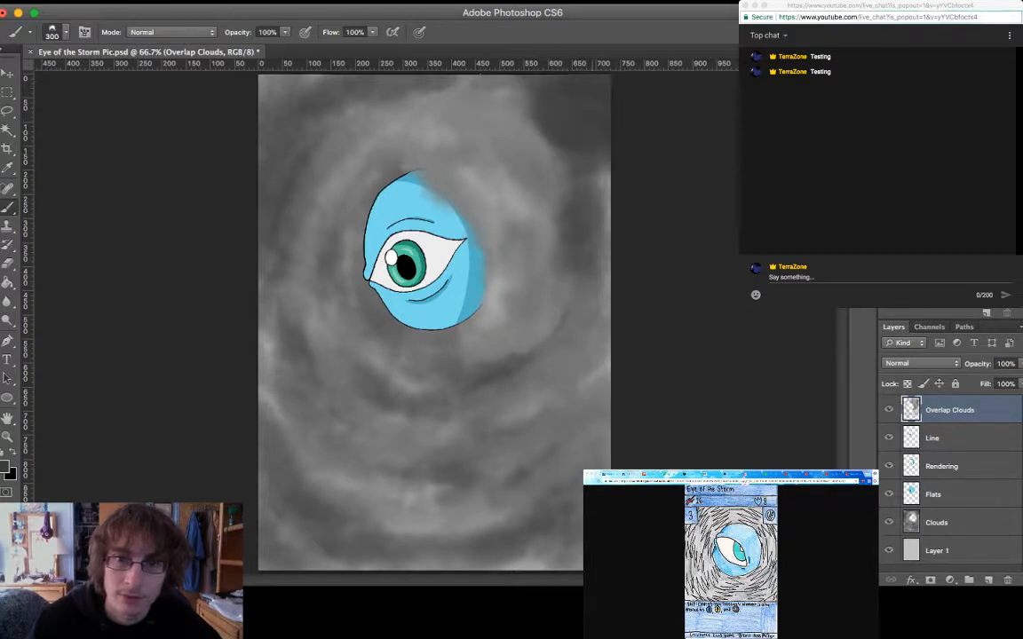
{"action": "mouse_move", "coordinate": [486, 80]}
{"action": "left_mouse_down"}
{"action": "mouse_move", "coordinate": [422, 82]}
{"action": "mouse_move", "coordinate": [546, 142]}
{"action": "mouse_move", "coordinate": [577, 245]}
{"action": "mouse_move", "coordinate": [567, 344]}
{"action": "left_mouse_up"}
{"action": "mouse_move", "coordinate": [504, 375]}
{"action": "left_mouse_down"}
{"action": "mouse_move", "coordinate": [538, 330]}
{"action": "mouse_move", "coordinate": [522, 389]}
{"action": "left_mouse_up"}
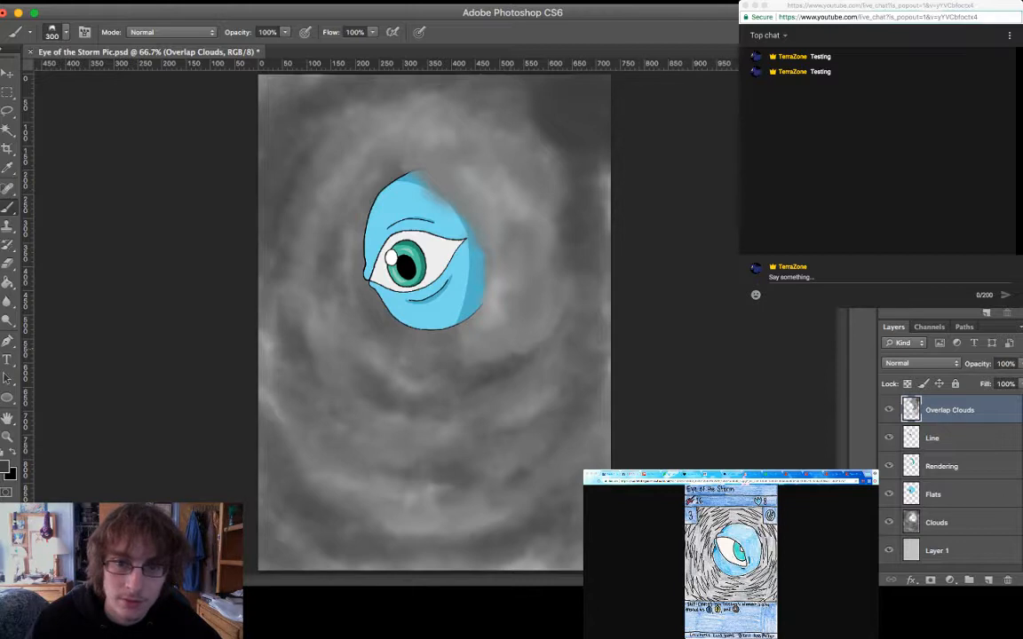
{"action": "left_click_drag", "start_coordinate": [507, 294], "coordinate": [454, 334]}
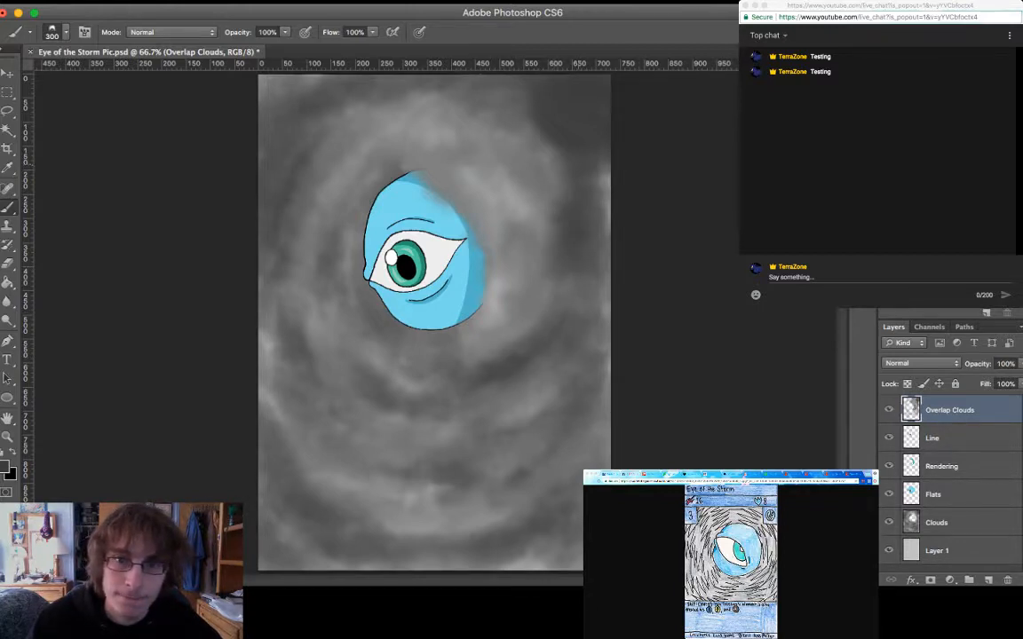
{"action": "left_click_drag", "start_coordinate": [542, 146], "coordinate": [542, 240]}
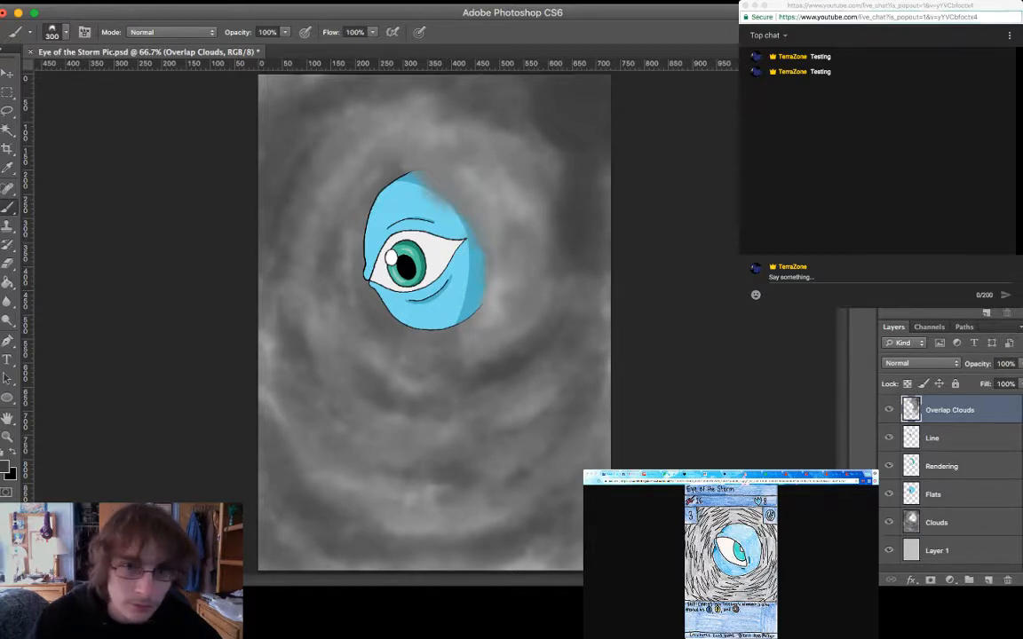
Sample lighter greys from the painting and brush soft light patches into the dark upper-right clouds
{"action": "key", "text": "i"}
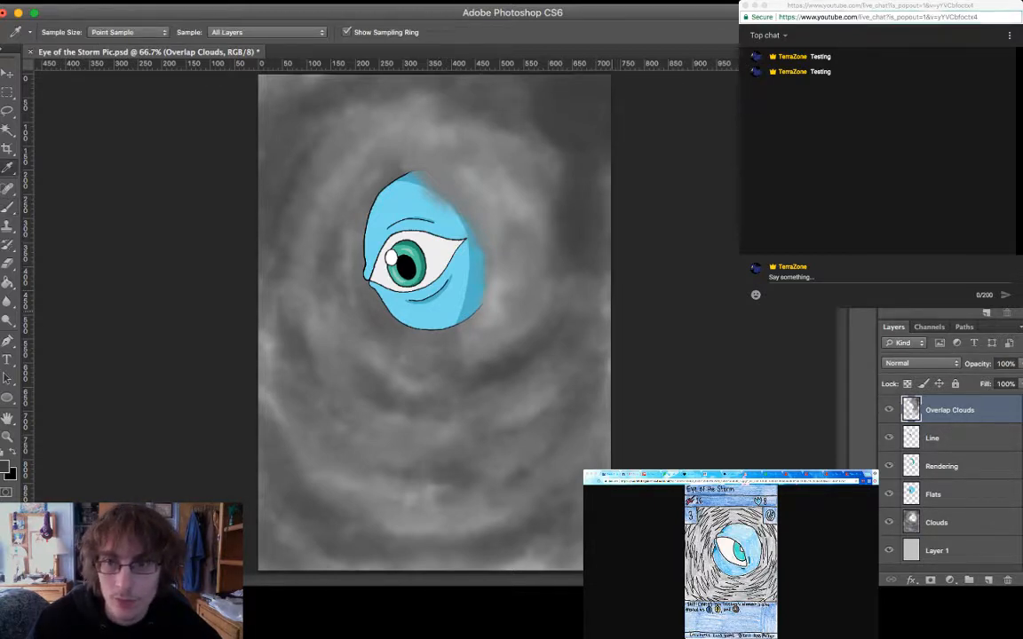
{"action": "key", "text": "b"}
{"action": "mouse_move", "coordinate": [506, 85]}
{"action": "left_mouse_down"}
{"action": "mouse_move", "coordinate": [509, 195]}
{"action": "mouse_move", "coordinate": [500, 94]}
{"action": "left_mouse_up"}
{"action": "mouse_move", "coordinate": [513, 213]}
{"action": "left_mouse_down"}
{"action": "mouse_move", "coordinate": [509, 99]}
{"action": "mouse_move", "coordinate": [484, 79]}
{"action": "left_mouse_up"}
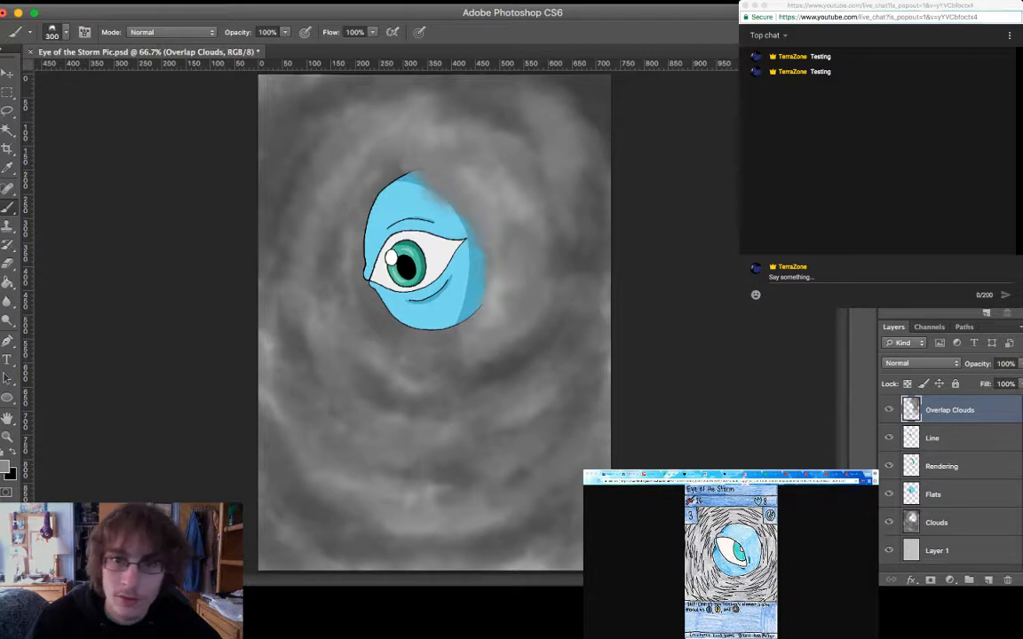
{"action": "key", "text": "i"}
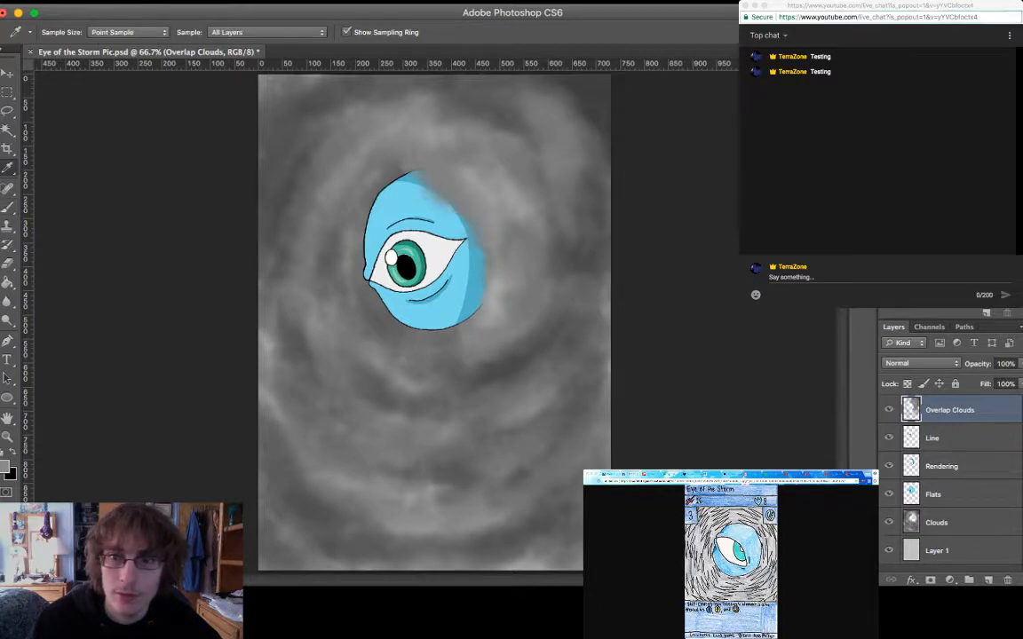
{"action": "key", "text": "b"}
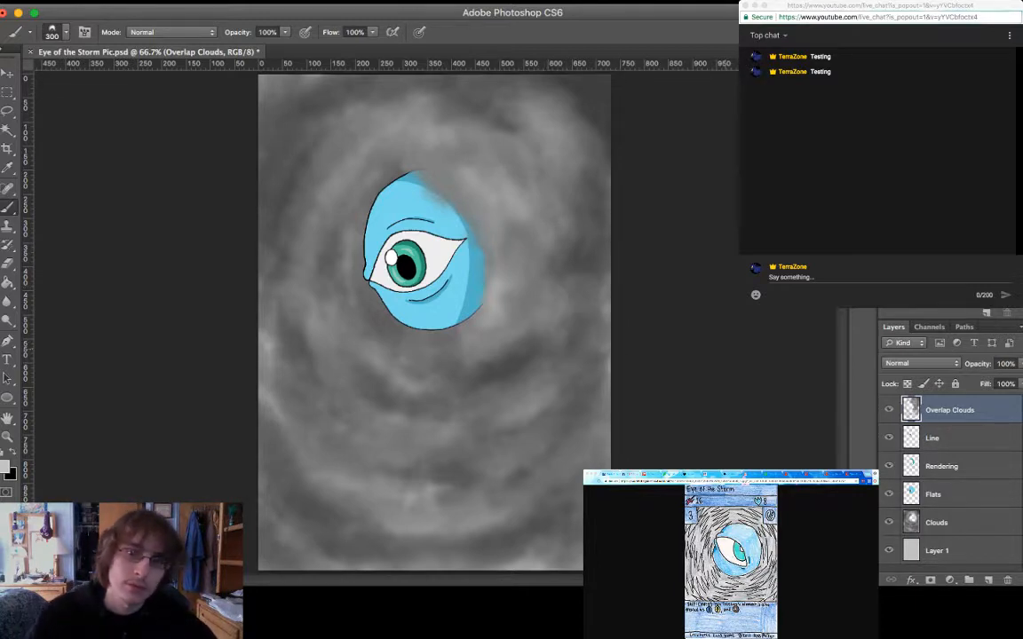
Resample greys from the painting and blend the light and dark patches in the clouds right of the eye
{"action": "key", "text": "i"}
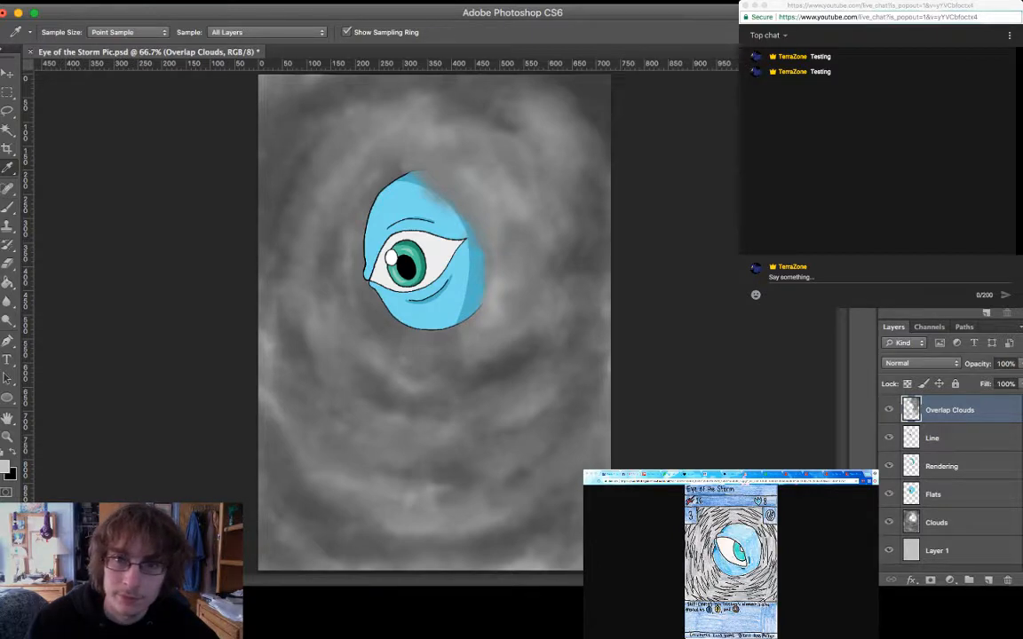
{"action": "key", "text": "b"}
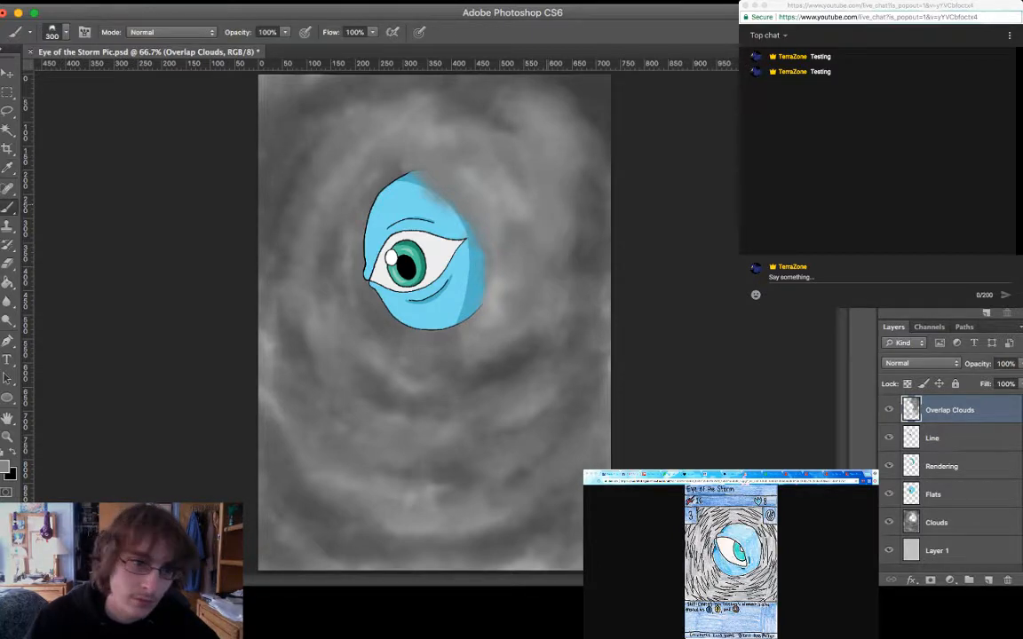
{"action": "key", "text": "i"}
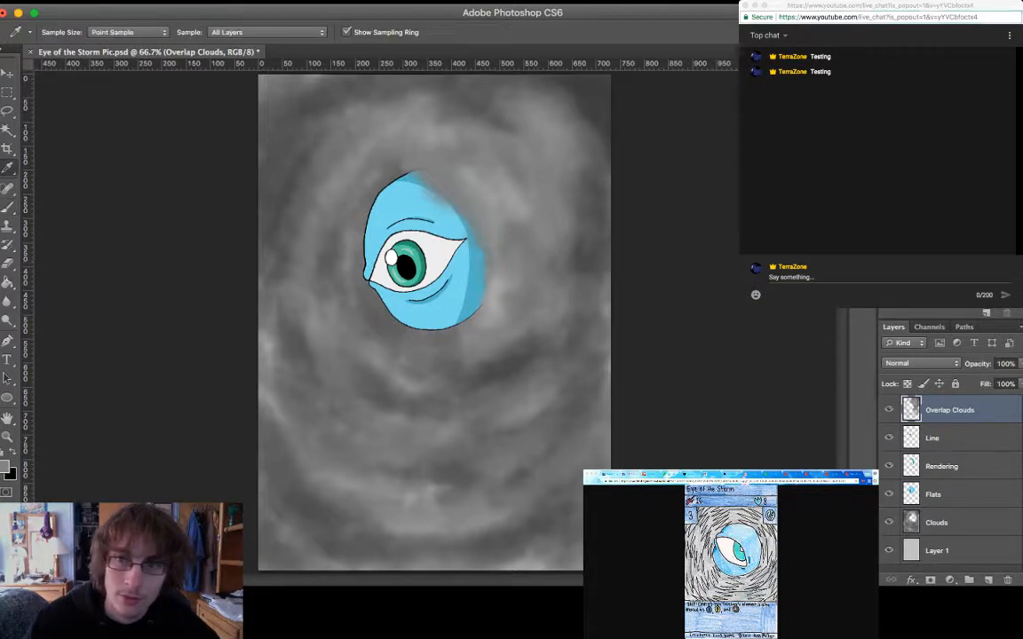
{"action": "key", "text": "b"}
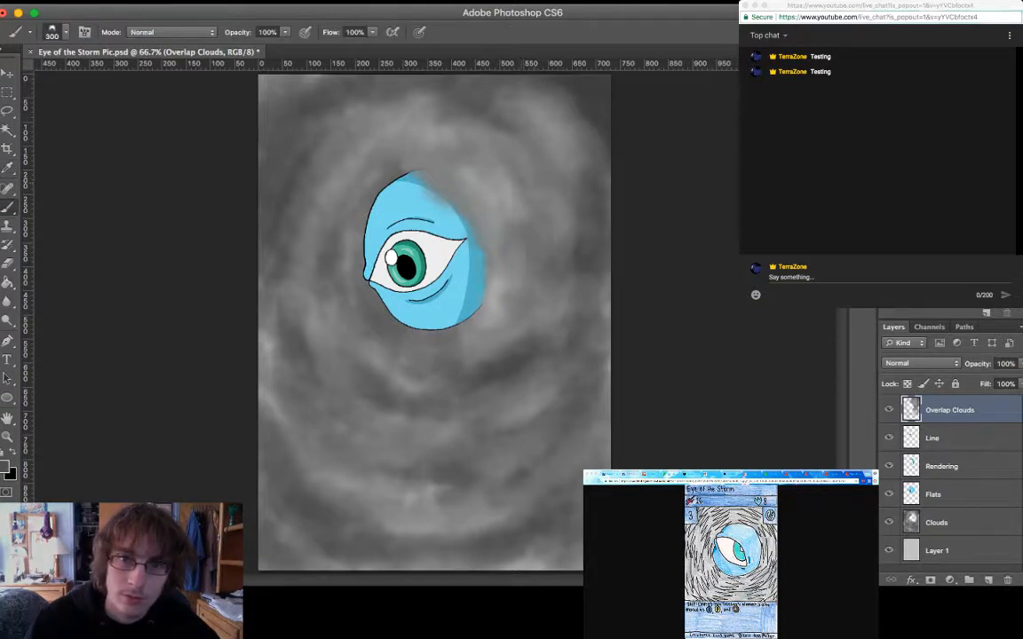
{"action": "mouse_move", "coordinate": [385, 137]}
{"action": "left_mouse_down"}
{"action": "mouse_move", "coordinate": [426, 126]}
{"action": "mouse_move", "coordinate": [493, 169]}
{"action": "mouse_move", "coordinate": [507, 288]}
{"action": "mouse_move", "coordinate": [443, 380]}
{"action": "left_mouse_up"}
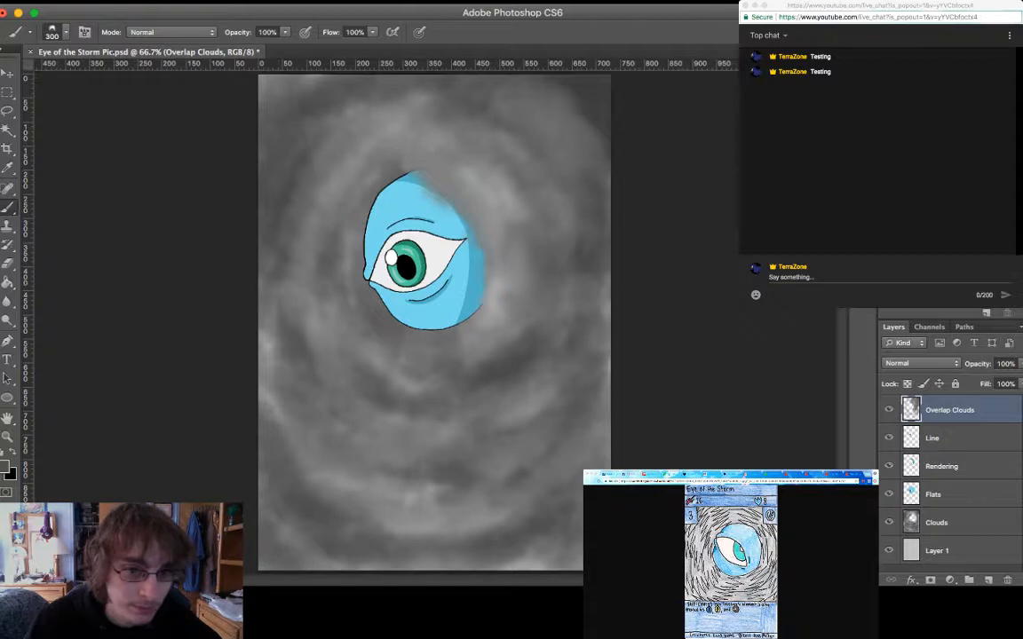
{"action": "key", "text": "i"}
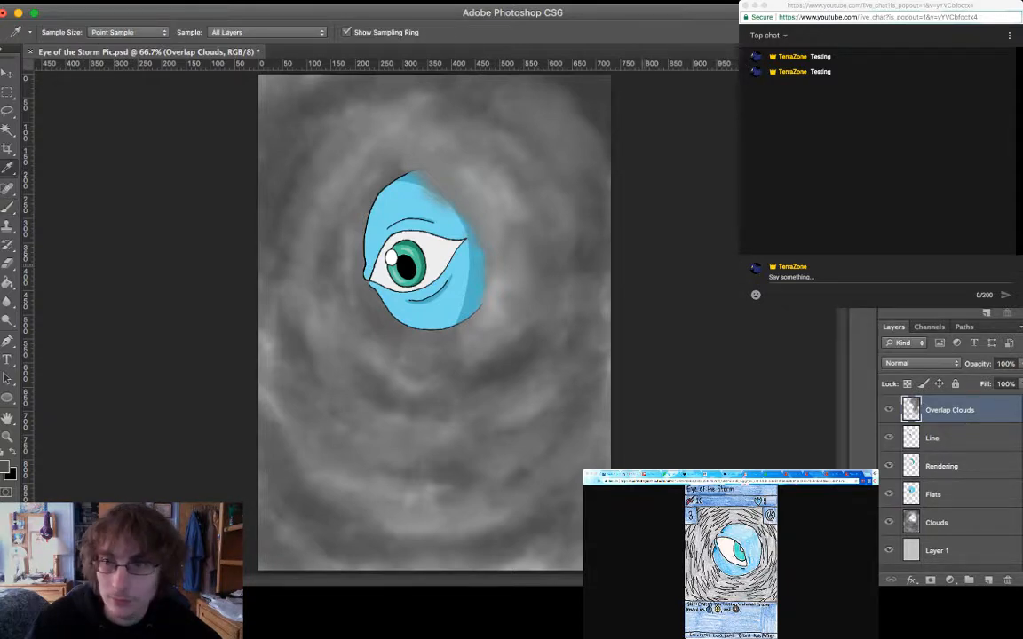
{"action": "key", "text": "b"}
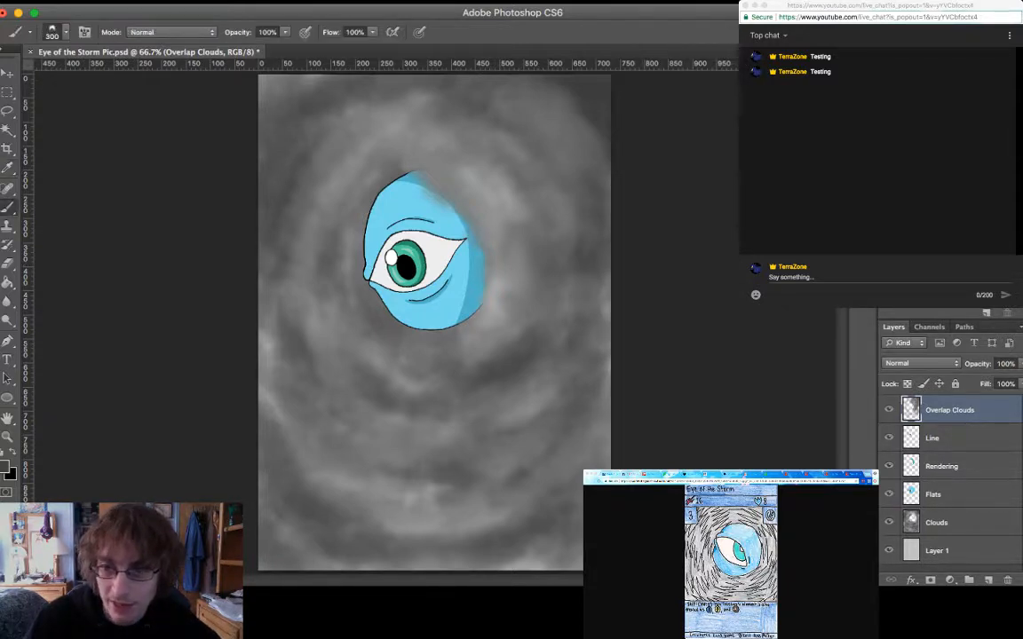
Darken the lower-right clouds and bottom edge with dark grey on the Clouds layer
{"action": "left_click", "coordinate": [950, 522]}
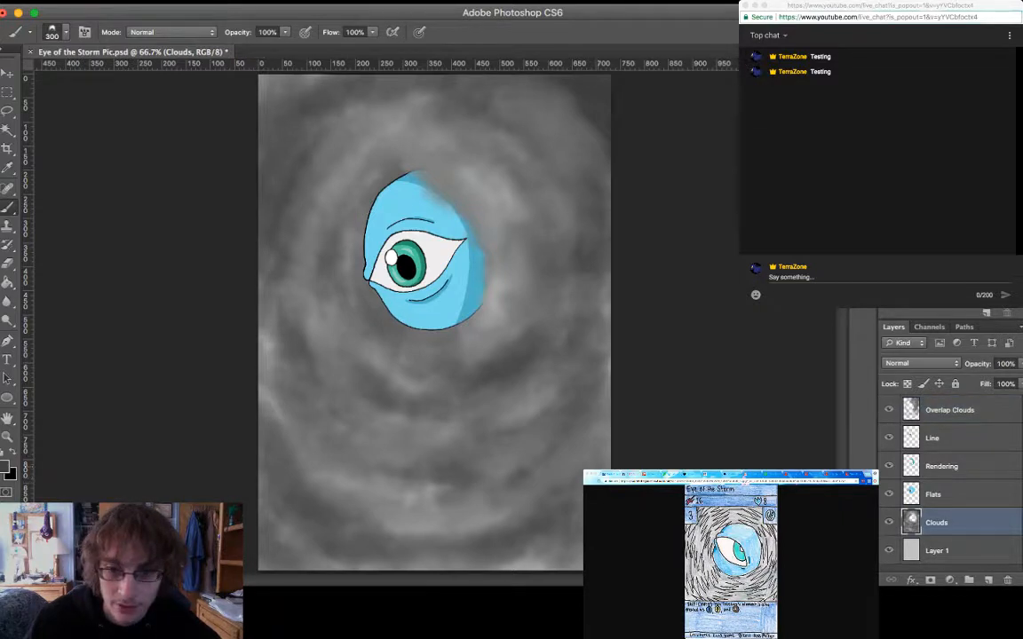
{"action": "mouse_move", "coordinate": [581, 461]}
{"action": "left_mouse_down"}
{"action": "mouse_move", "coordinate": [502, 528]}
{"action": "mouse_move", "coordinate": [435, 533]}
{"action": "mouse_move", "coordinate": [608, 431]}
{"action": "mouse_move", "coordinate": [617, 382]}
{"action": "mouse_move", "coordinate": [580, 471]}
{"action": "mouse_move", "coordinate": [529, 510]}
{"action": "left_mouse_up"}
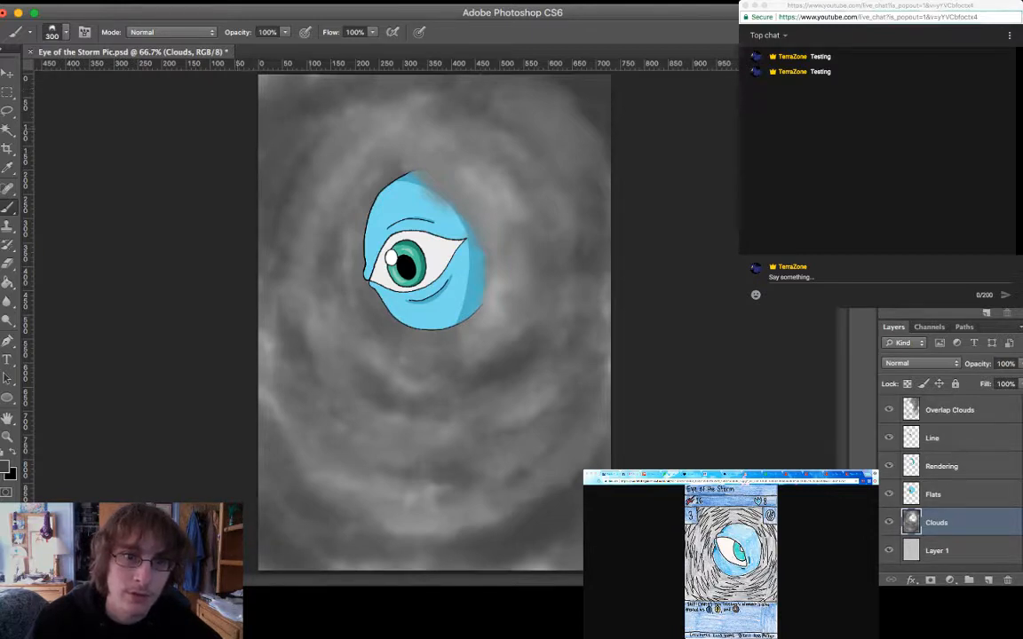
{"action": "mouse_move", "coordinate": [244, 64]}
{"action": "left_mouse_down"}
{"action": "mouse_move", "coordinate": [244, 122]}
{"action": "mouse_move", "coordinate": [244, 62]}
{"action": "left_mouse_up"}
{"action": "key", "text": "v"}
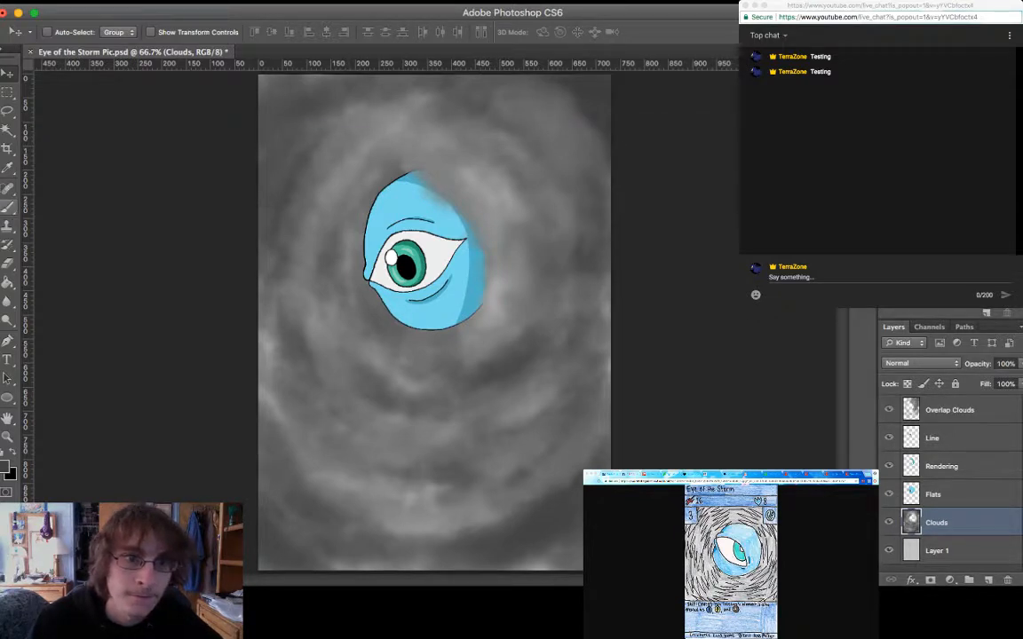
Brush dark grey shading around the eye's left edge and underside on the Clouds layer with a 200 px brush
{"action": "left_click", "coordinate": [8, 207]}
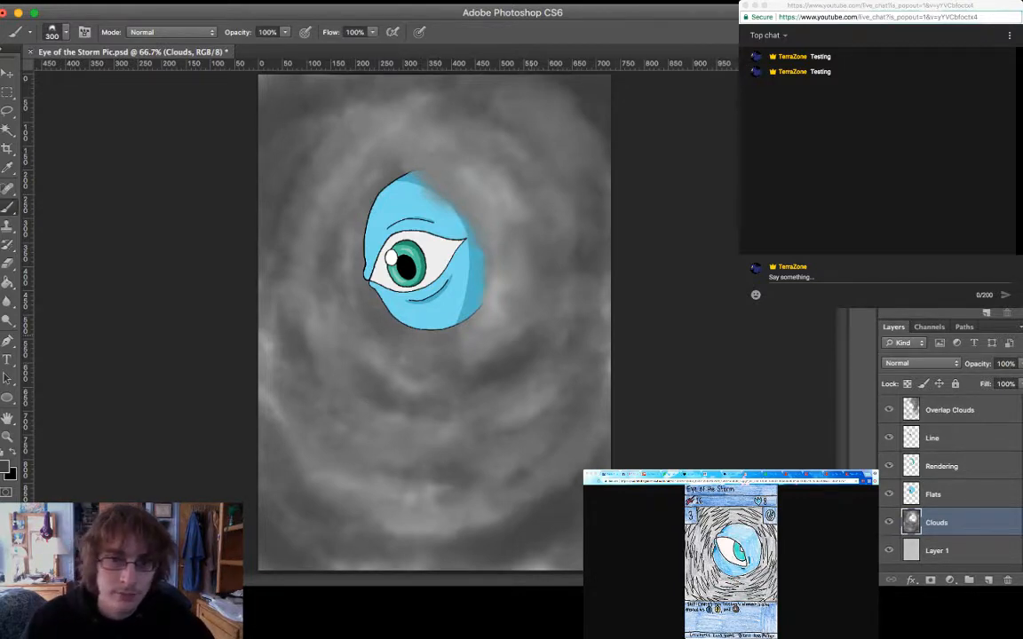
{"action": "key", "text": "super+plus"}
{"action": "key", "text": "super+plus"}
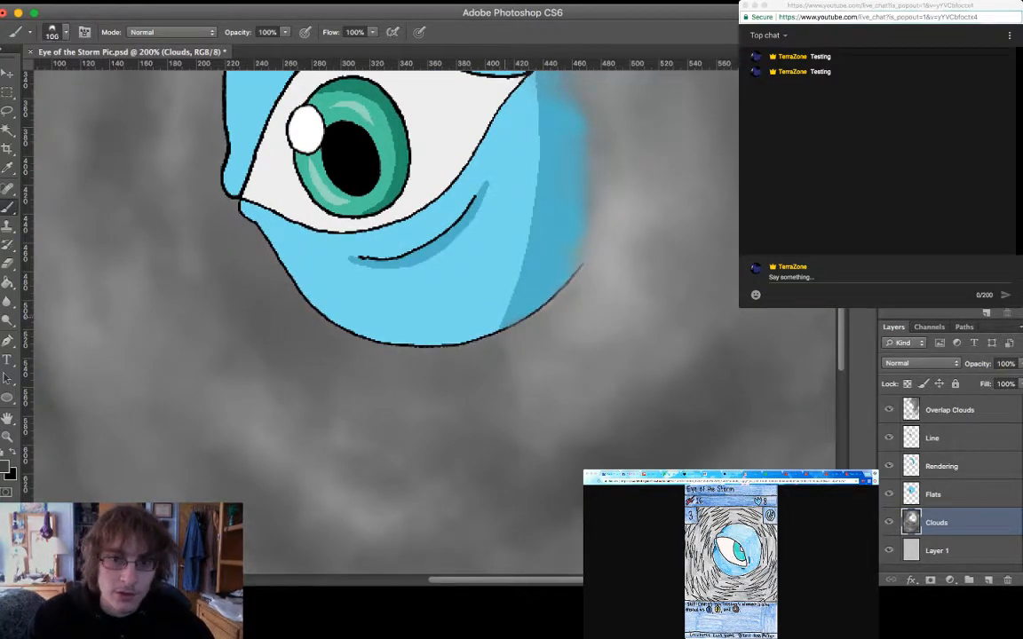
{"action": "key", "text": "bracketleft"}
{"action": "key", "text": "bracketleft"}
{"action": "key", "text": "bracketleft"}
{"action": "key", "text": "bracketleft"}
{"action": "key", "text": "bracketleft"}
{"action": "key", "text": "bracketleft"}
{"action": "key", "text": "bracketleft"}
{"action": "key", "text": "bracketleft"}
{"action": "key", "text": "bracketleft"}
{"action": "key", "text": "super+minus"}
{"action": "key", "text": "super+minus"}
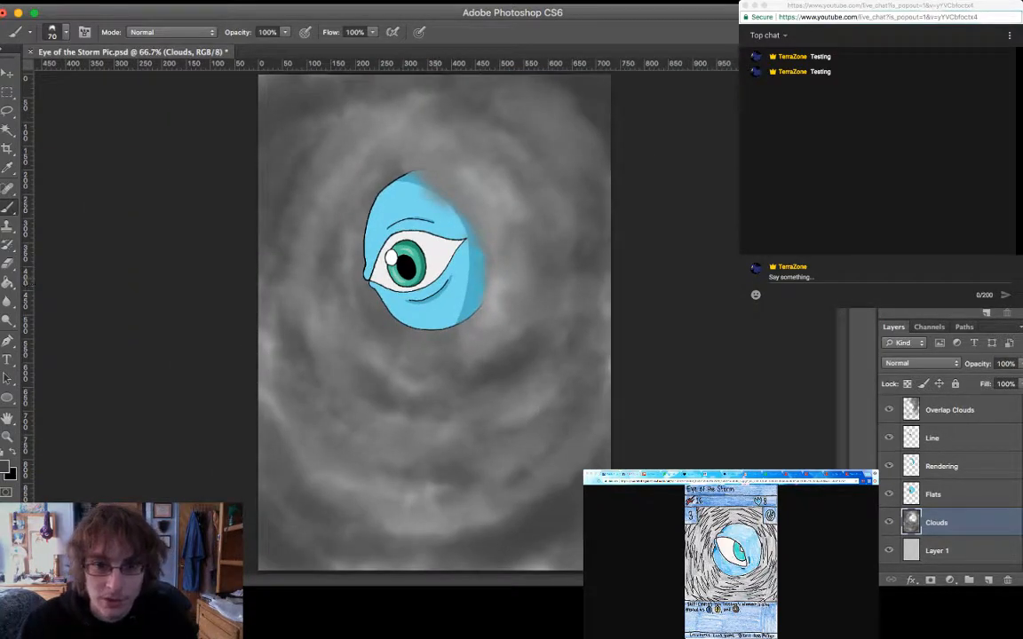
{"action": "key", "text": "bracketright"}
{"action": "key", "text": "bracketright"}
{"action": "key", "text": "bracketright"}
{"action": "key", "text": "bracketright"}
{"action": "key", "text": "bracketright"}
{"action": "key", "text": "bracketright"}
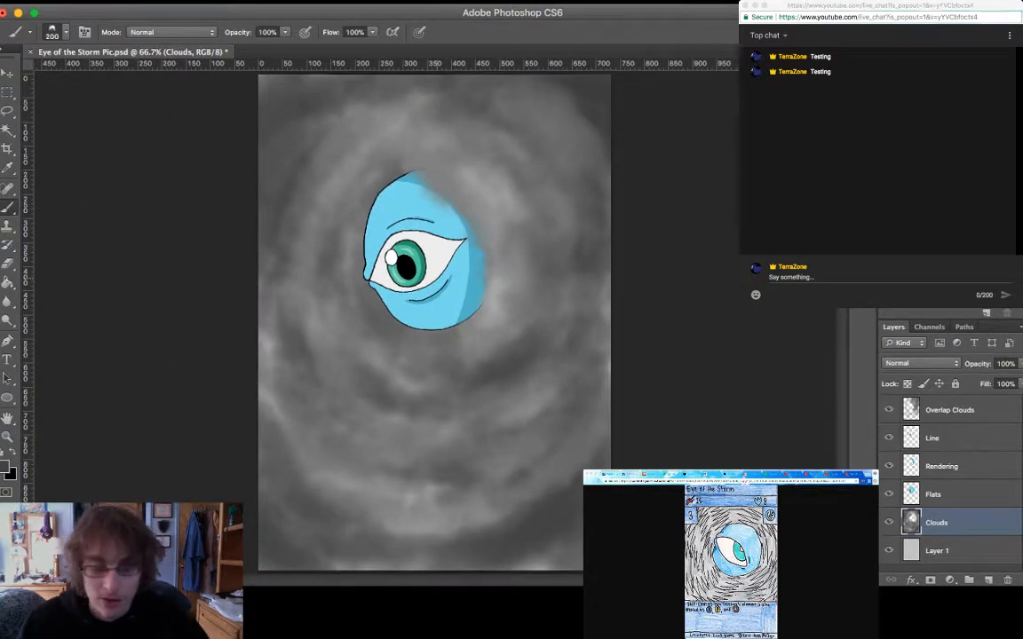
{"action": "key", "text": "super+equal"}
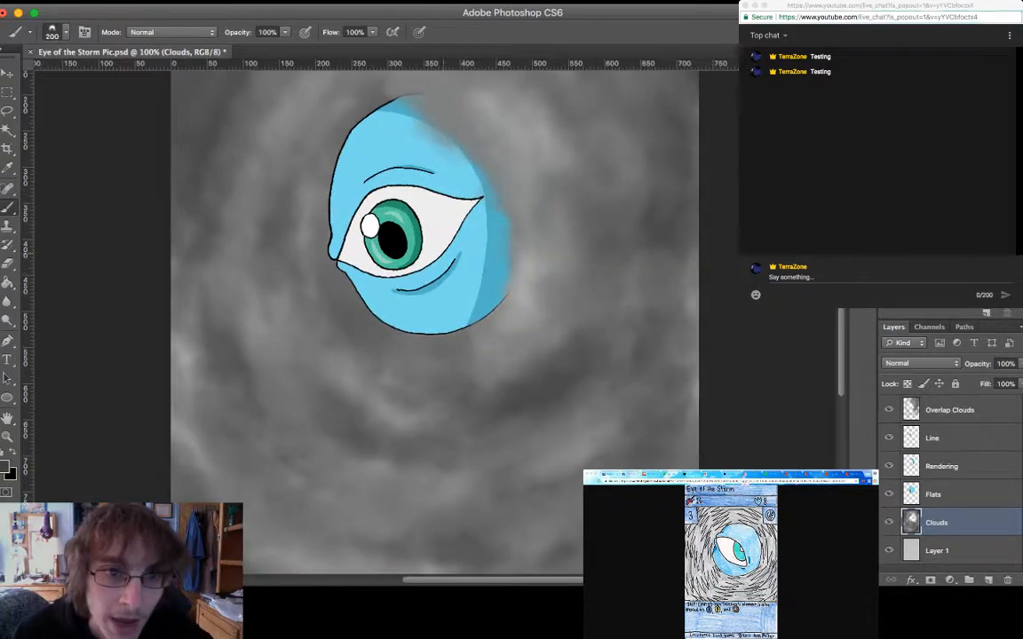
{"action": "mouse_move", "coordinate": [344, 99]}
{"action": "left_mouse_down"}
{"action": "mouse_move", "coordinate": [304, 173]}
{"action": "mouse_move", "coordinate": [309, 226]}
{"action": "mouse_move", "coordinate": [295, 284]}
{"action": "left_mouse_up"}
{"action": "mouse_move", "coordinate": [293, 233]}
{"action": "left_mouse_down"}
{"action": "mouse_move", "coordinate": [364, 338]}
{"action": "mouse_move", "coordinate": [414, 300]}
{"action": "left_mouse_up"}
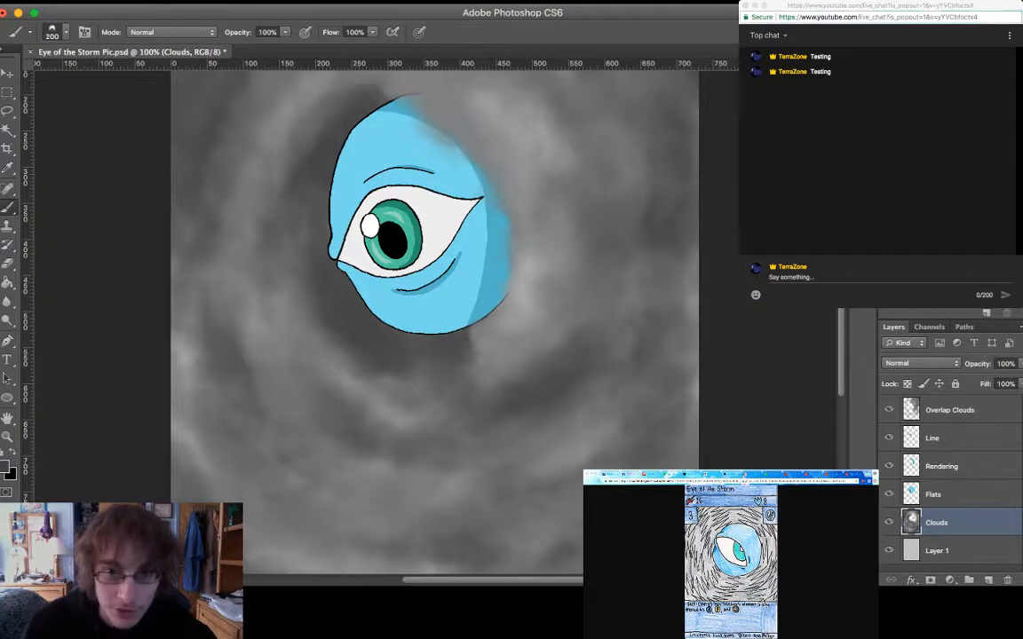
Brush dark grey shading along the eye's lower-right edge and above its top on the Overlap Clouds layer
{"action": "left_click", "coordinate": [949, 410]}
{"action": "mouse_move", "coordinate": [413, 89]}
{"action": "left_mouse_down"}
{"action": "mouse_move", "coordinate": [437, 108]}
{"action": "mouse_move", "coordinate": [466, 182]}
{"action": "mouse_move", "coordinate": [470, 275]}
{"action": "left_mouse_up"}
{"action": "left_click_drag", "start_coordinate": [523, 297], "coordinate": [490, 341]}
{"action": "left_click_drag", "start_coordinate": [531, 266], "coordinate": [530, 288]}
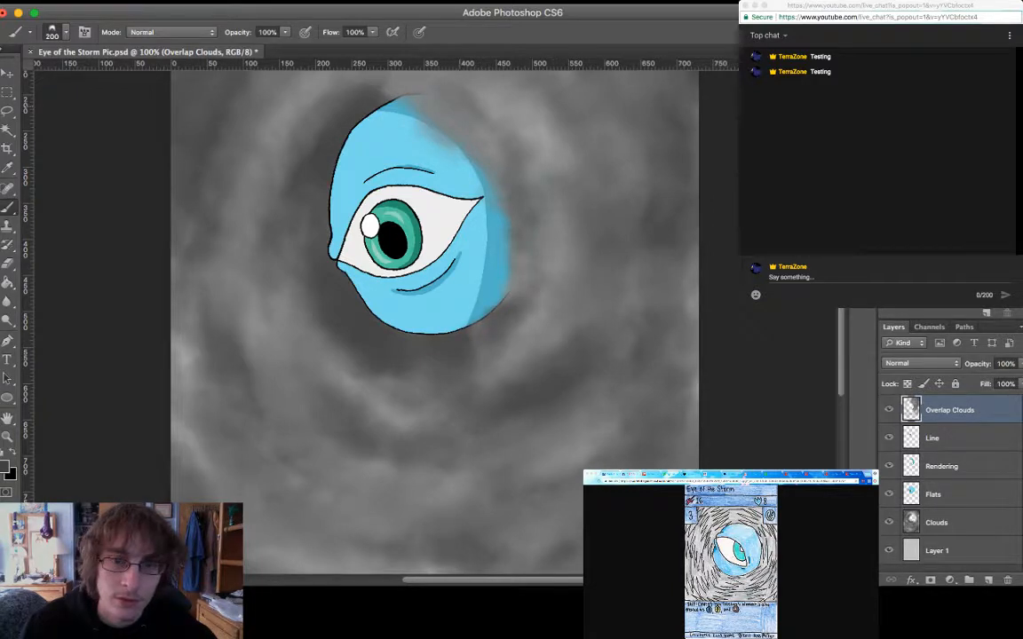
{"action": "scroll", "coordinate": [434, 320], "scroll_direction": "up", "scroll_amount": 4}
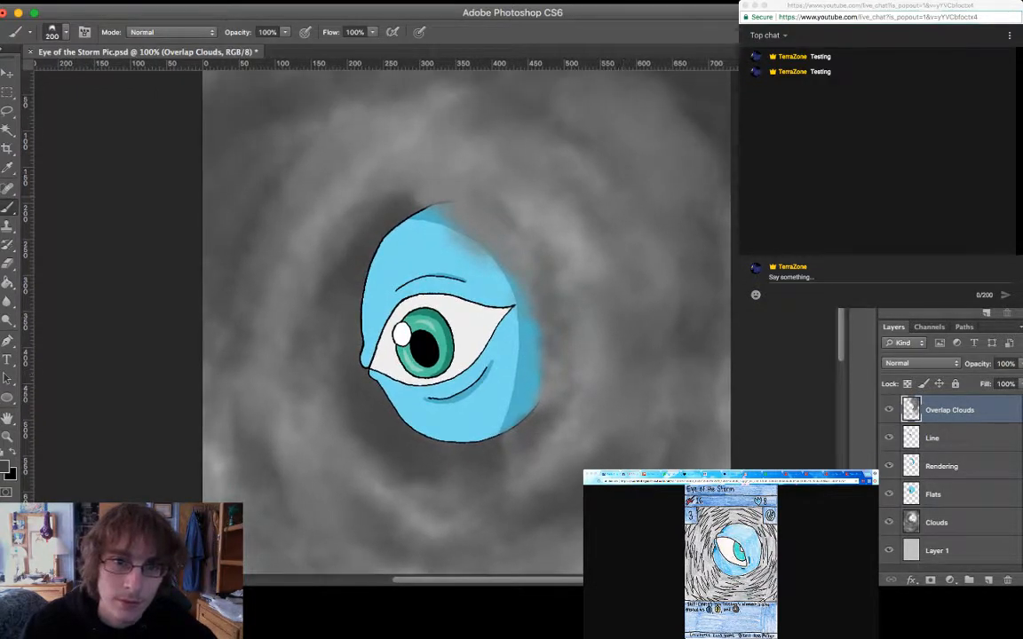
{"action": "left_click_drag", "start_coordinate": [391, 169], "coordinate": [444, 172]}
{"action": "scroll", "coordinate": [435, 319], "scroll_direction": "down", "scroll_amount": 2}
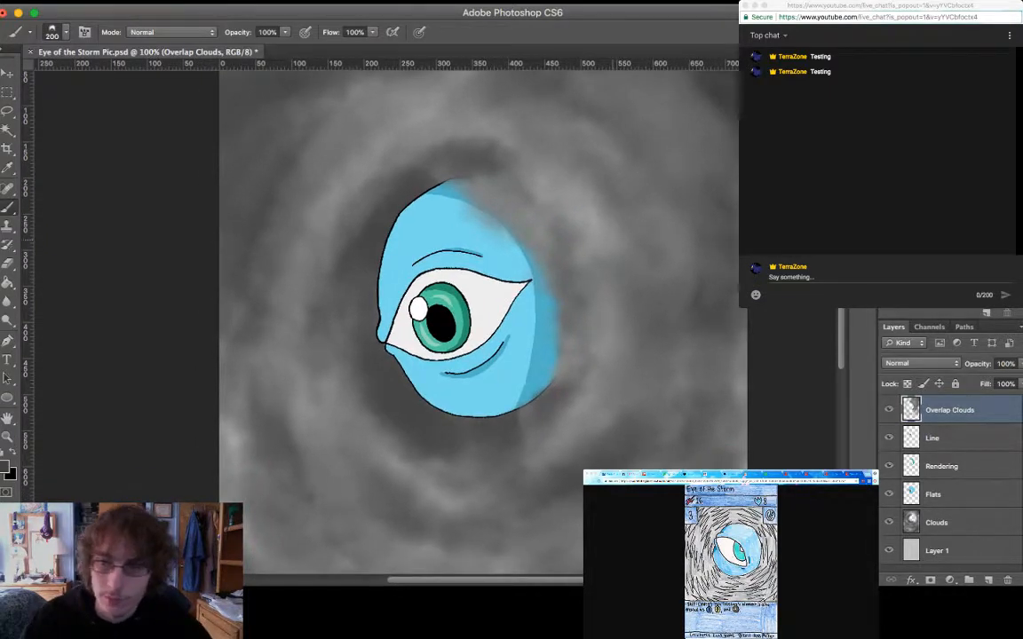
Deepen the dark shading hugging the left side and underside of the eye on the Clouds layer
{"action": "left_click", "coordinate": [937, 523]}
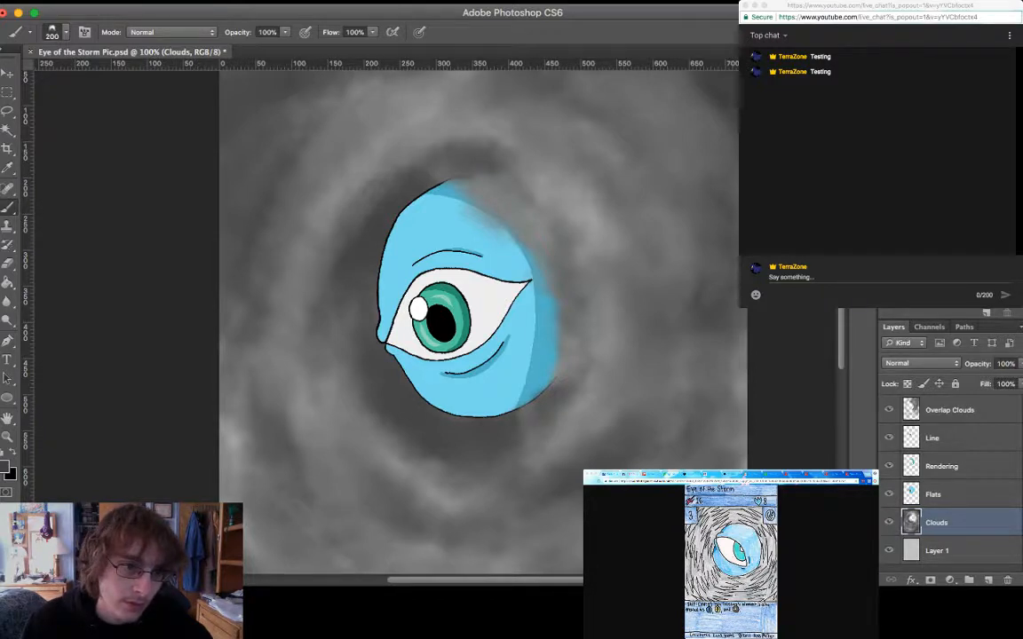
{"action": "key", "text": "i"}
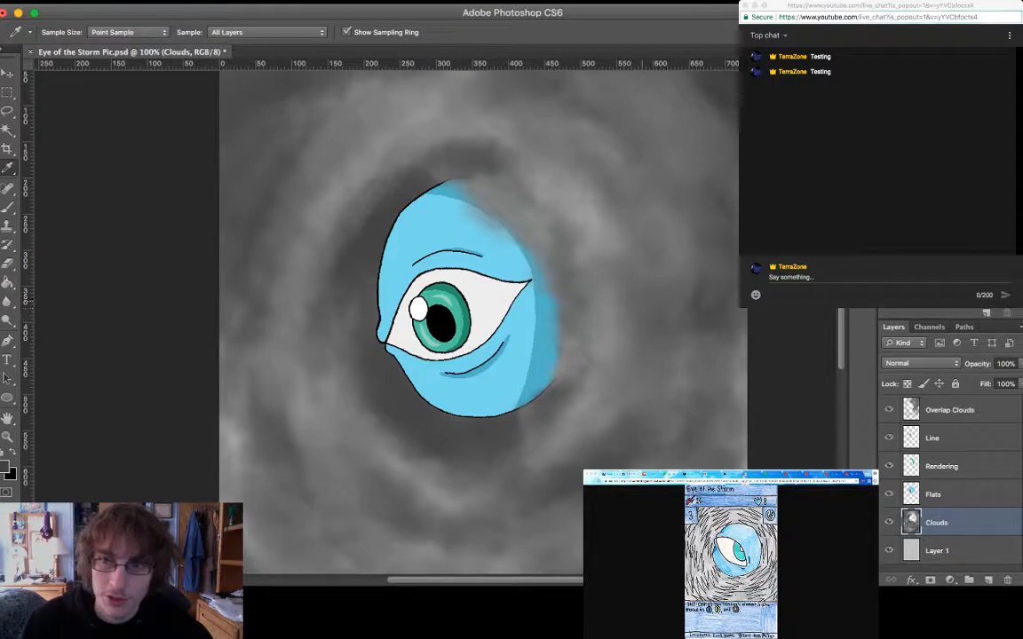
{"action": "key", "text": "b"}
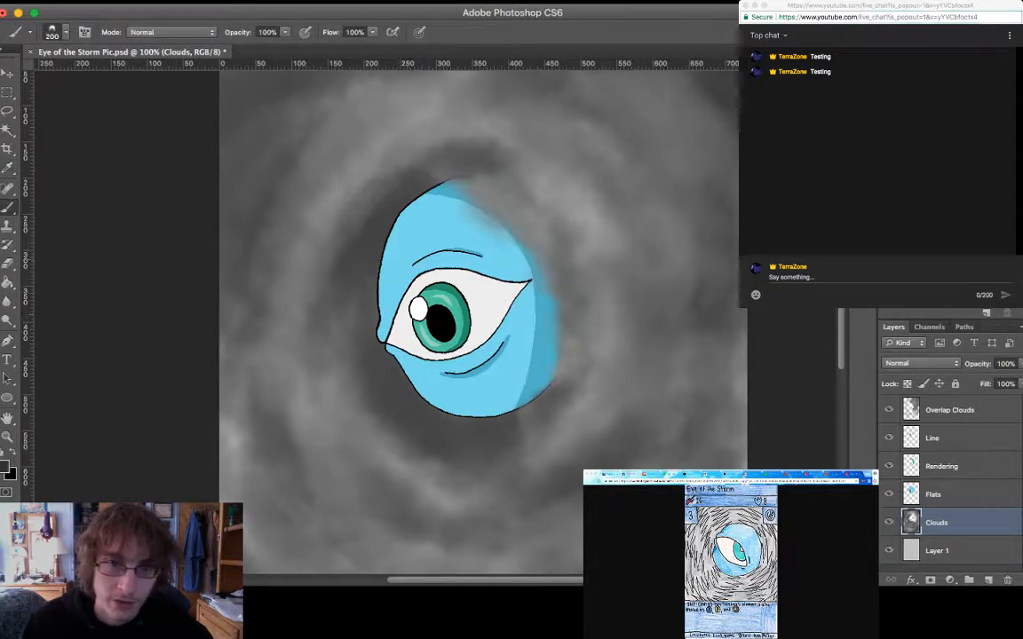
{"action": "mouse_move", "coordinate": [380, 177]}
{"action": "left_mouse_down"}
{"action": "mouse_move", "coordinate": [354, 213]}
{"action": "mouse_move", "coordinate": [349, 315]}
{"action": "mouse_move", "coordinate": [424, 408]}
{"action": "mouse_move", "coordinate": [466, 426]}
{"action": "left_mouse_up"}
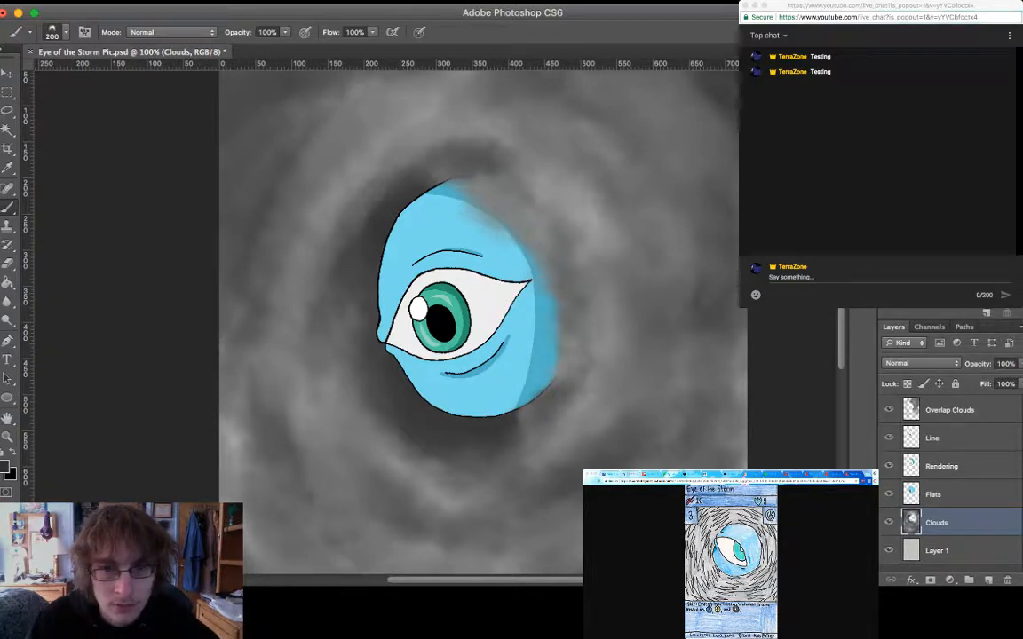
{"action": "scroll", "coordinate": [479, 311], "scroll_direction": "down", "scroll_amount": 2}
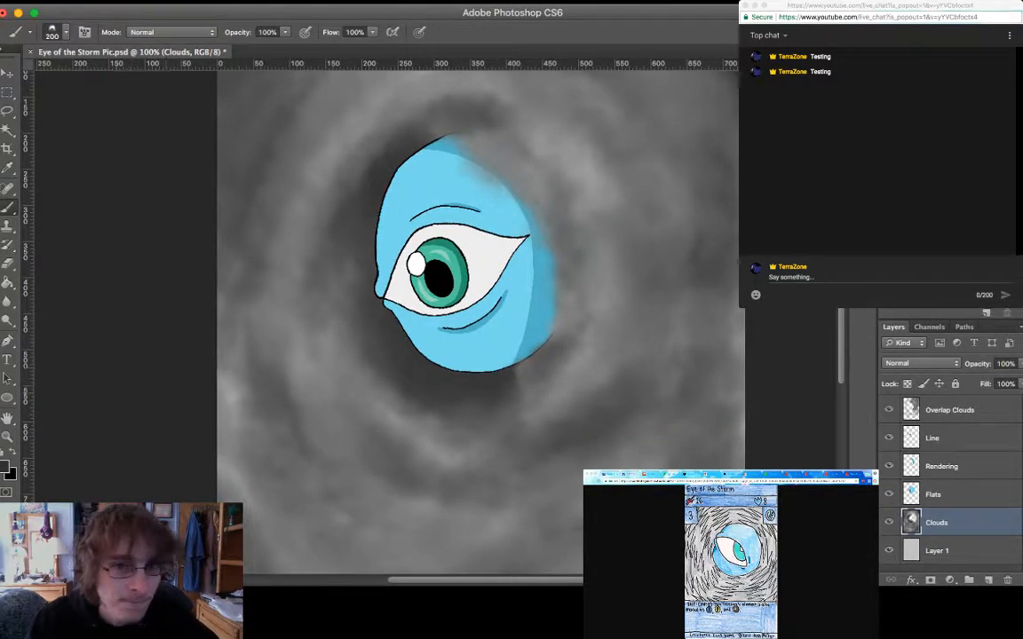
{"action": "scroll", "coordinate": [479, 293], "scroll_direction": "down", "scroll_amount": 3}
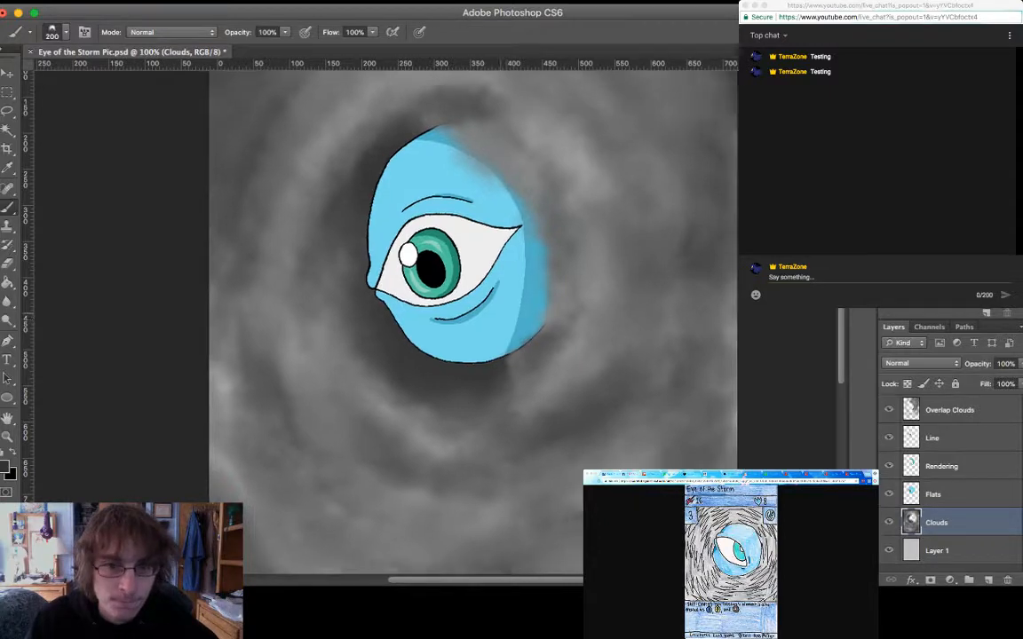
Darken the bottom edge and side edges of the storm clouds with broad dark strokes on the Clouds layer
{"action": "key", "text": "super+minus"}
{"action": "key", "text": "super+minus"}
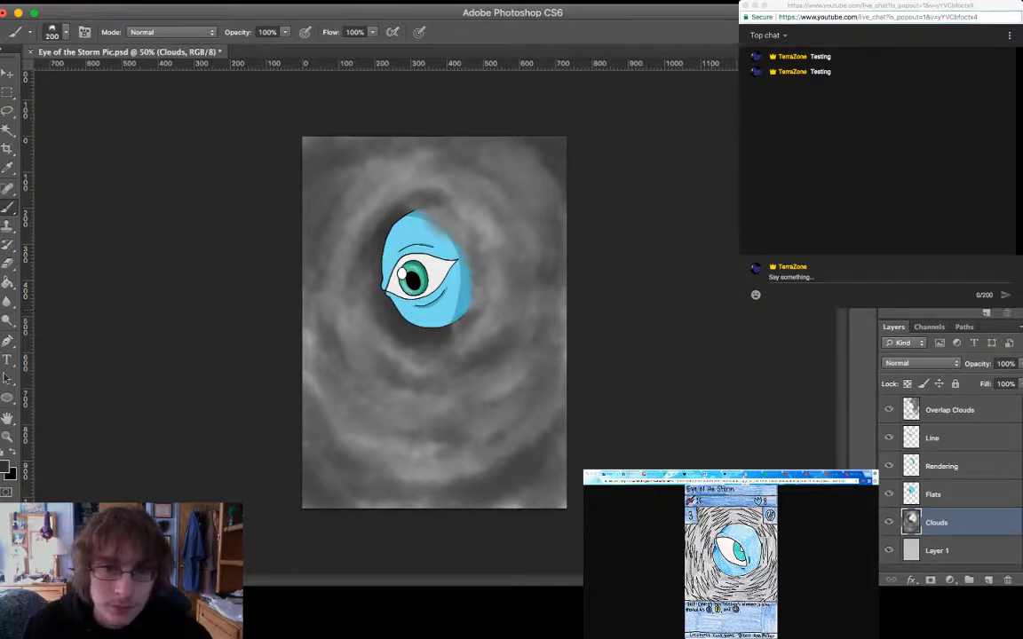
{"action": "mouse_move", "coordinate": [407, 504]}
{"action": "left_mouse_down"}
{"action": "mouse_move", "coordinate": [490, 507]}
{"action": "mouse_move", "coordinate": [549, 489]}
{"action": "mouse_move", "coordinate": [413, 509]}
{"action": "mouse_move", "coordinate": [321, 502]}
{"action": "left_mouse_up"}
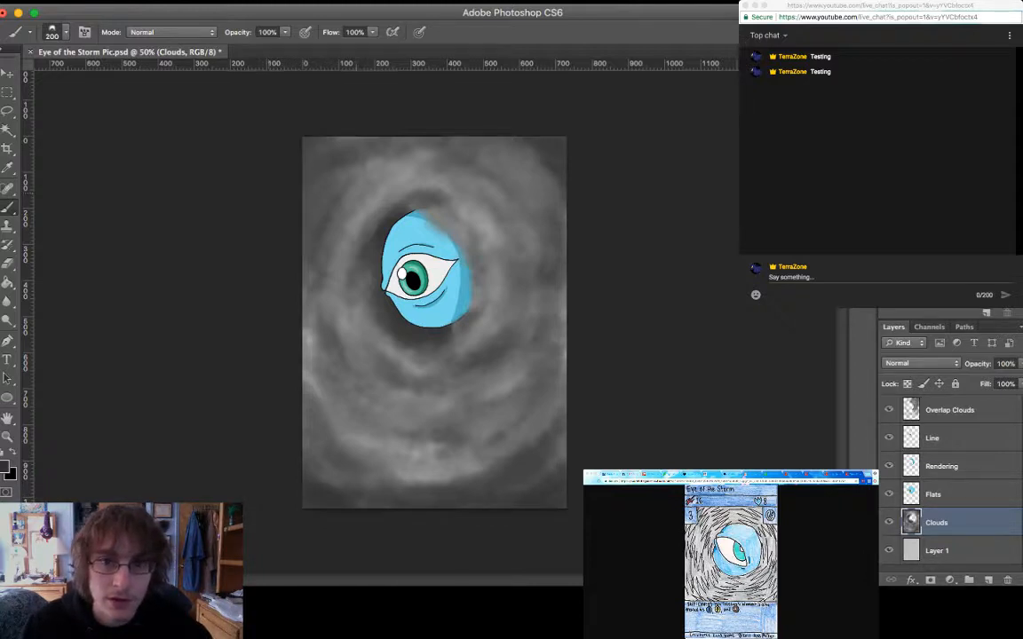
{"action": "left_click_drag", "start_coordinate": [575, 448], "coordinate": [583, 340]}
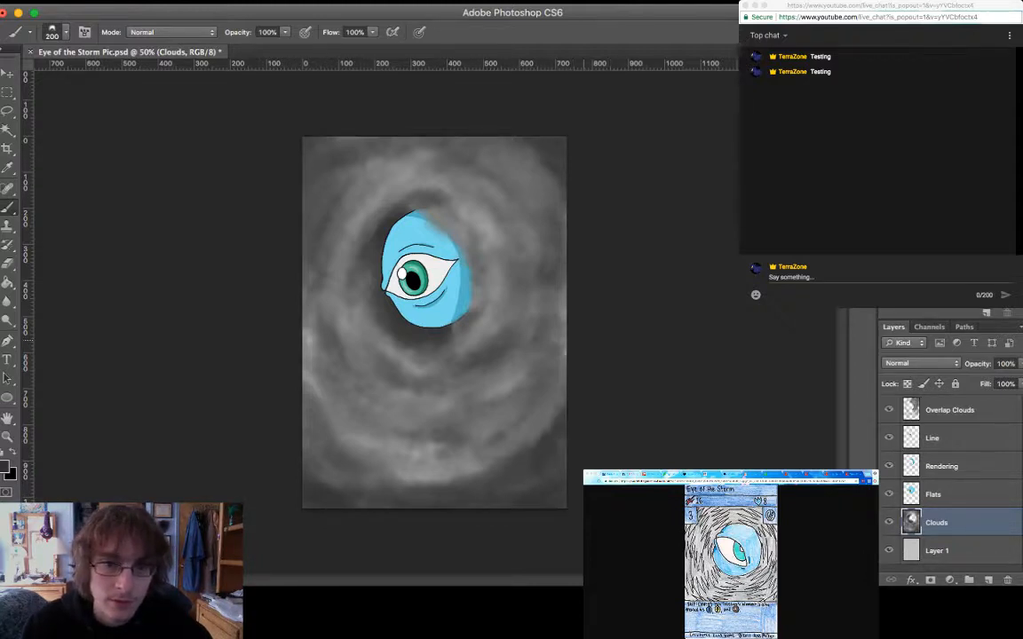
{"action": "mouse_move", "coordinate": [290, 355]}
{"action": "left_mouse_down"}
{"action": "mouse_move", "coordinate": [327, 193]}
{"action": "mouse_move", "coordinate": [410, 139]}
{"action": "left_mouse_up"}
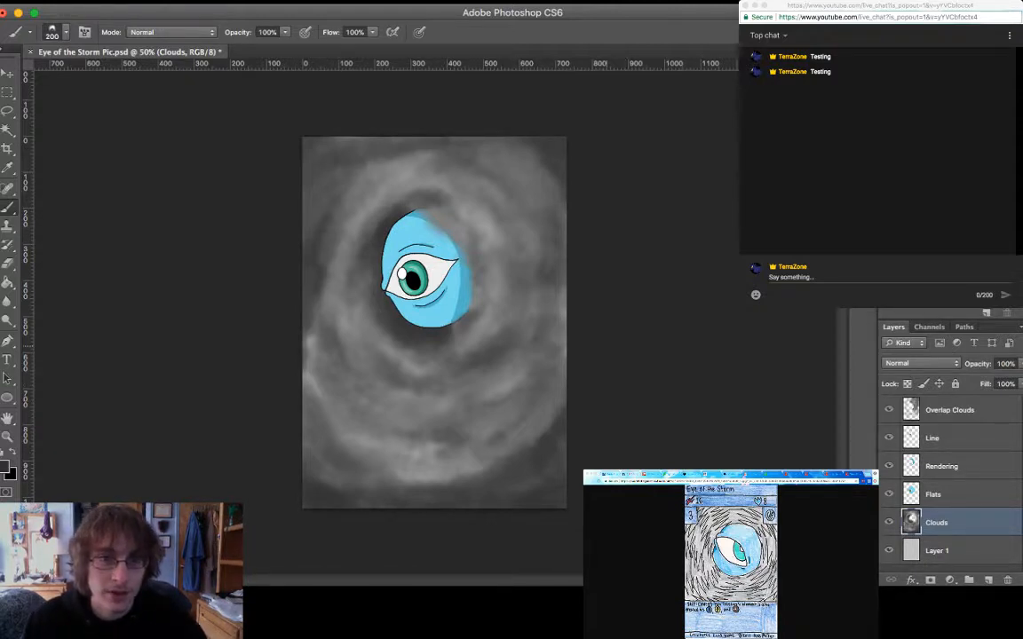
{"action": "left_click_drag", "start_coordinate": [297, 344], "coordinate": [303, 253]}
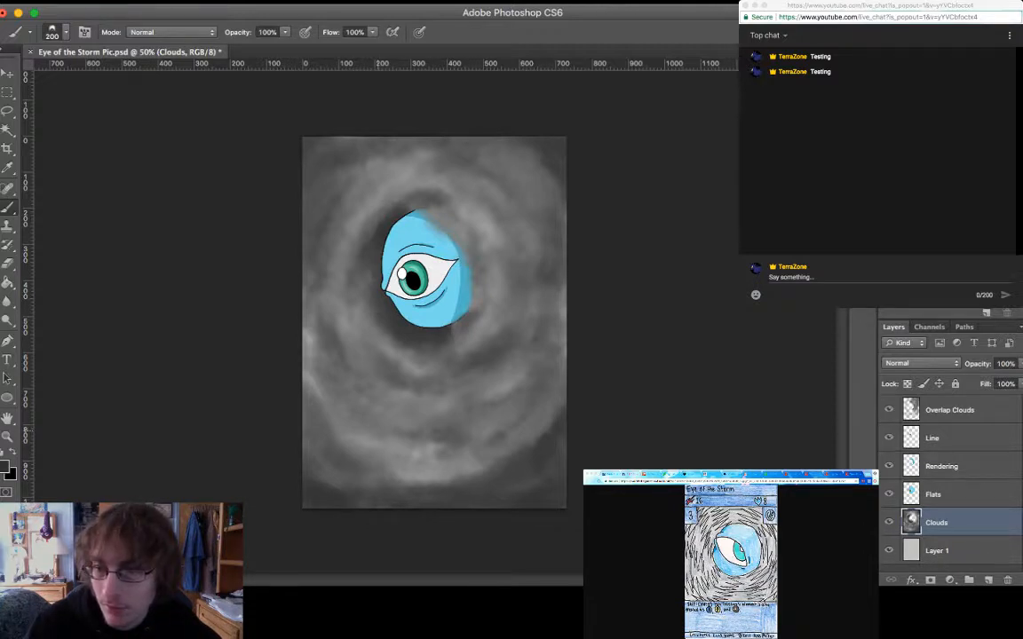
Switch to a soft 100 px brush on the Overlap Clouds layer and sample light grey from the clouds upper right of the eye
{"action": "left_click", "coordinate": [949, 410]}
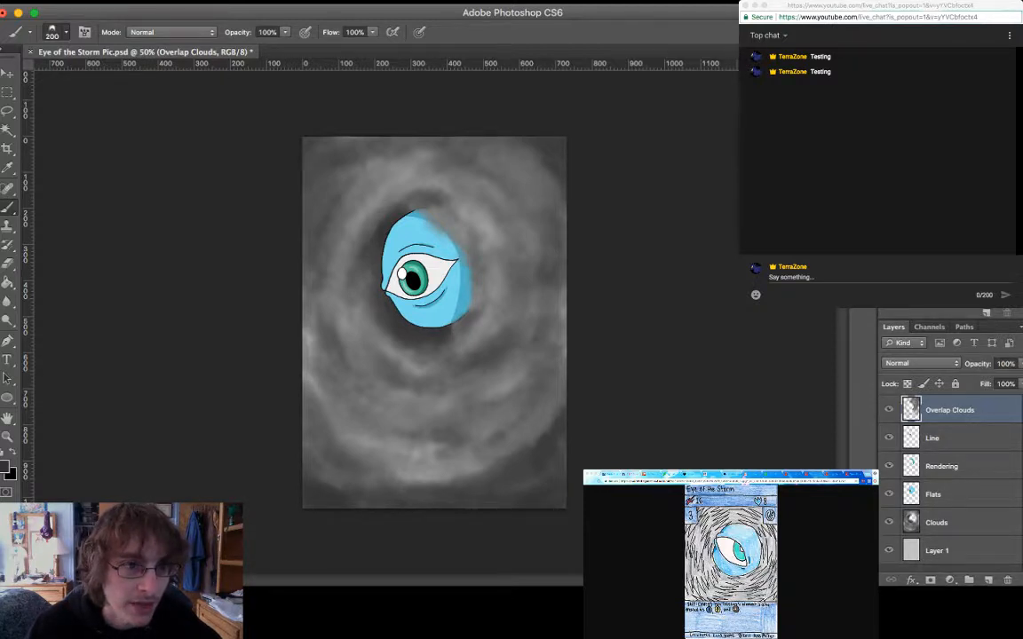
{"action": "key", "text": "comma"}
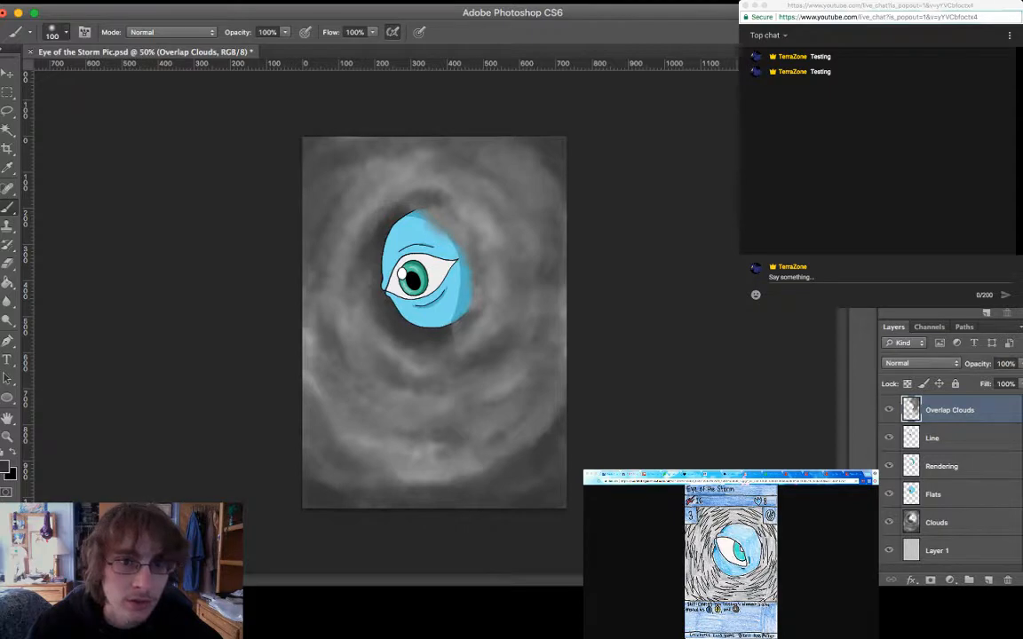
{"action": "key", "text": "i"}
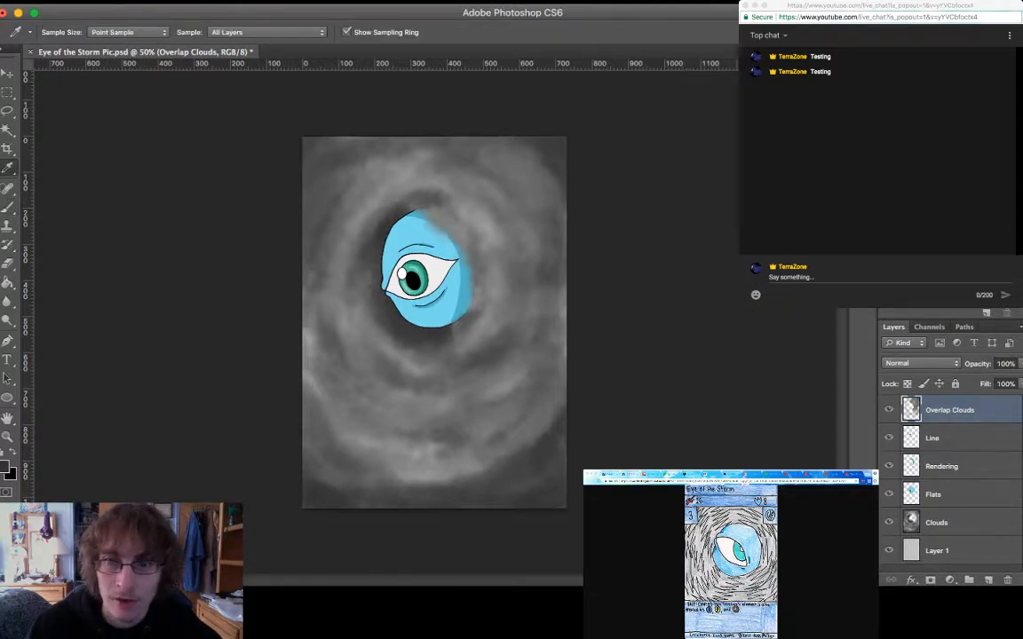
{"action": "left_click", "coordinate": [486, 233]}
{"action": "key", "text": "b"}
Test a light grey stroke across the eye, undo it, and reduce the brush size to 35 px
{"action": "mouse_move", "coordinate": [524, 179]}
{"action": "left_mouse_down"}
{"action": "mouse_move", "coordinate": [469, 241]}
{"action": "mouse_move", "coordinate": [357, 273]}
{"action": "left_mouse_up"}
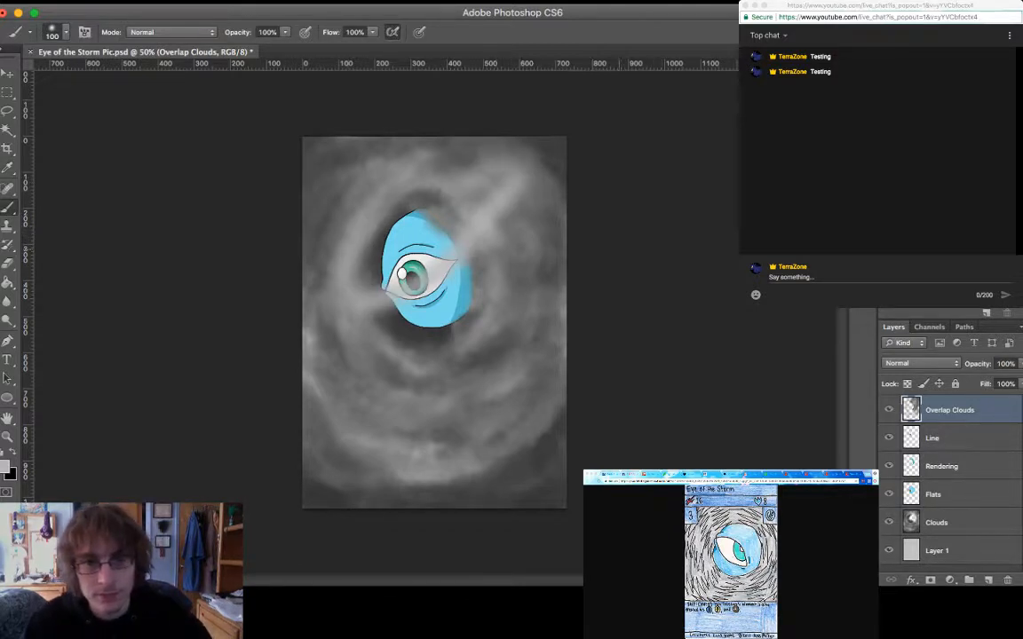
{"action": "key", "text": "super+z"}
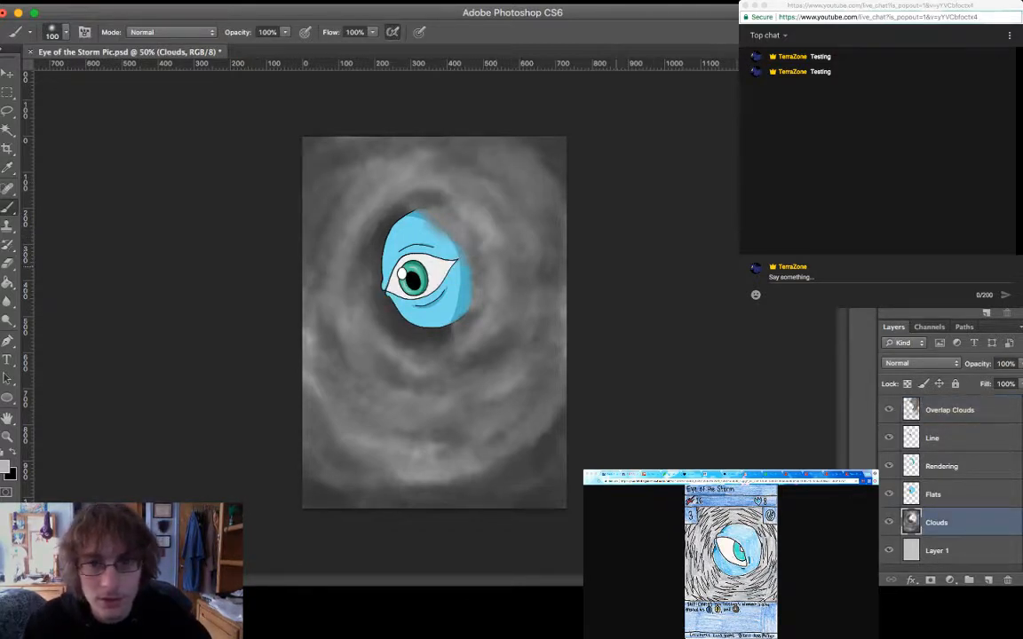
{"action": "key", "text": "bracketleft"}
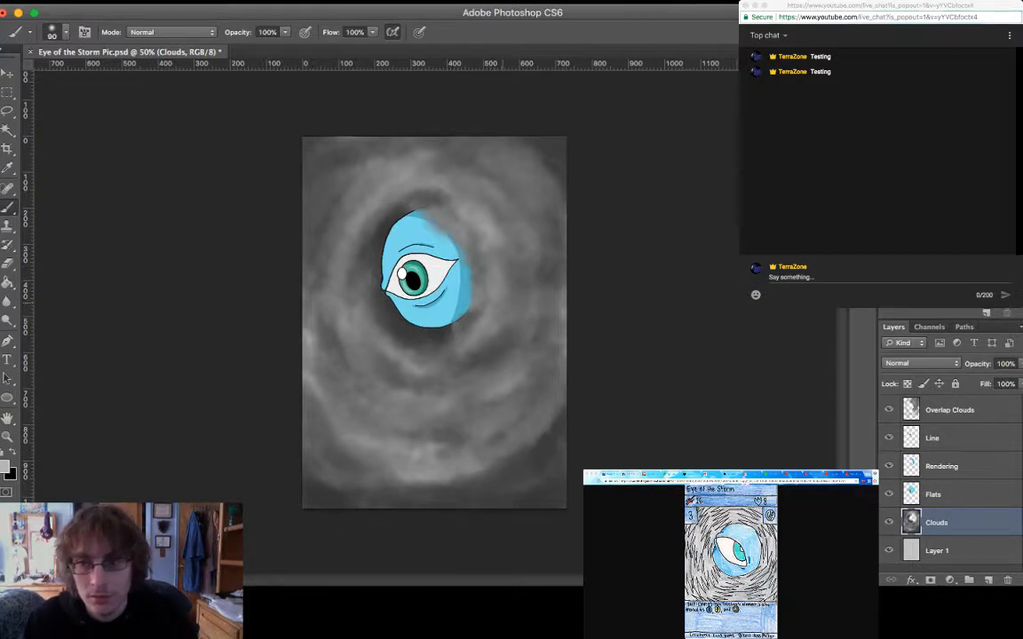
{"action": "key", "text": "bracketleft"}
{"action": "key", "text": "bracketleft"}
{"action": "key", "text": "bracketleft"}
{"action": "key", "text": "bracketleft"}
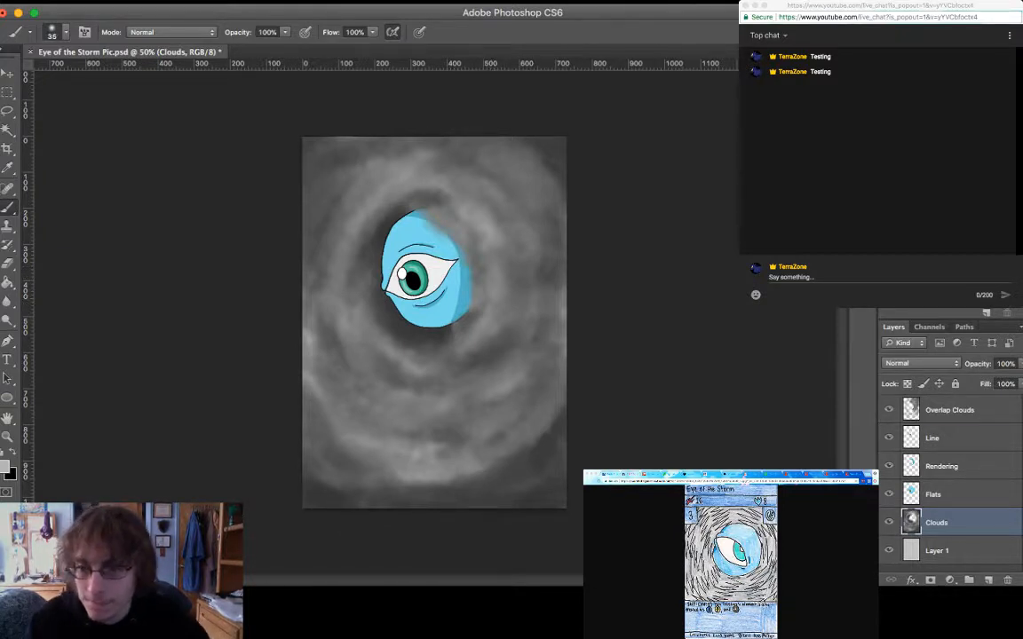
Add a new layer above Overlap Clouds and name it Wind
{"action": "left_click", "coordinate": [948, 410]}
{"action": "key", "text": "super+alt+shift+n"}
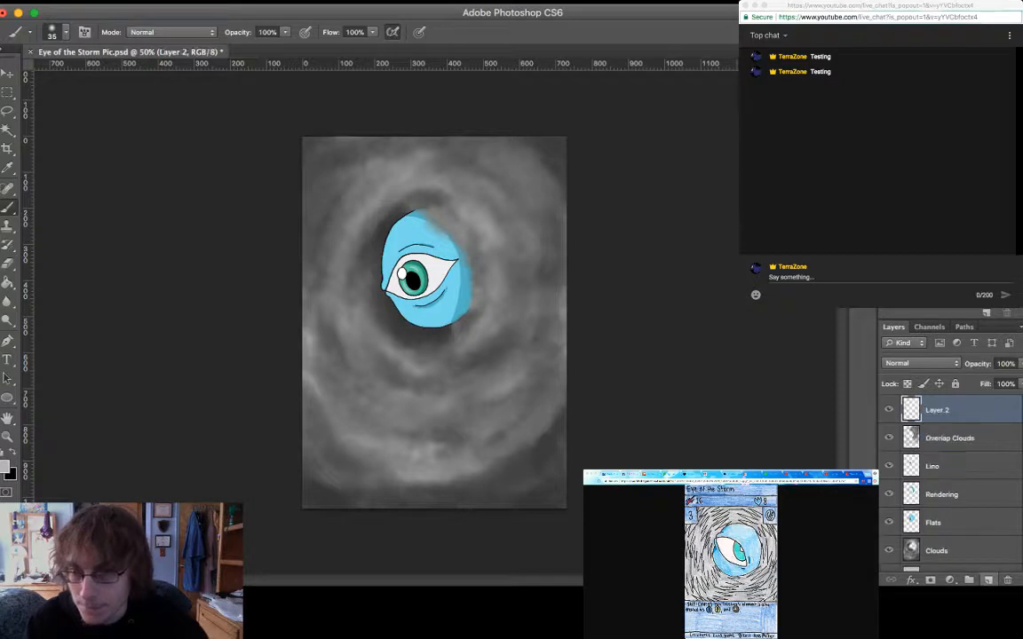
{"action": "double_click", "coordinate": [939, 410]}
{"action": "type", "text": "Wind"}
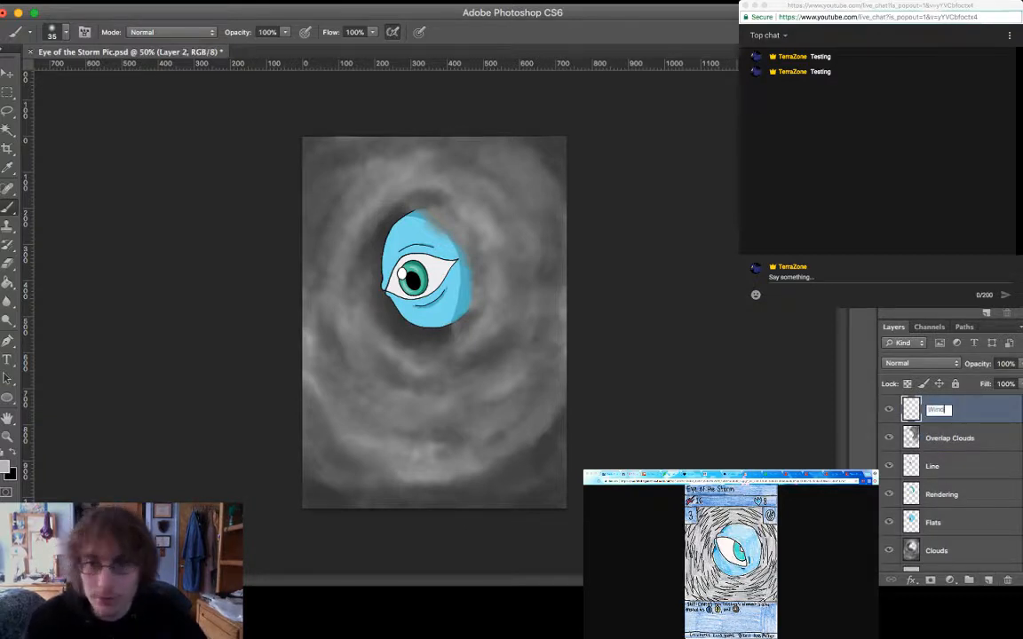
{"action": "key", "text": "Return"}
Try light grey diagonal and curling wind streaks across the eye and clouds on the Wind layer
{"action": "mouse_move", "coordinate": [444, 179]}
{"action": "left_mouse_down"}
{"action": "mouse_move", "coordinate": [397, 219]}
{"action": "mouse_move", "coordinate": [364, 210]}
{"action": "left_mouse_up"}
{"action": "mouse_move", "coordinate": [528, 202]}
{"action": "left_mouse_down"}
{"action": "mouse_move", "coordinate": [462, 262]}
{"action": "mouse_move", "coordinate": [328, 330]}
{"action": "mouse_move", "coordinate": [371, 307]}
{"action": "mouse_move", "coordinate": [349, 326]}
{"action": "left_mouse_up"}
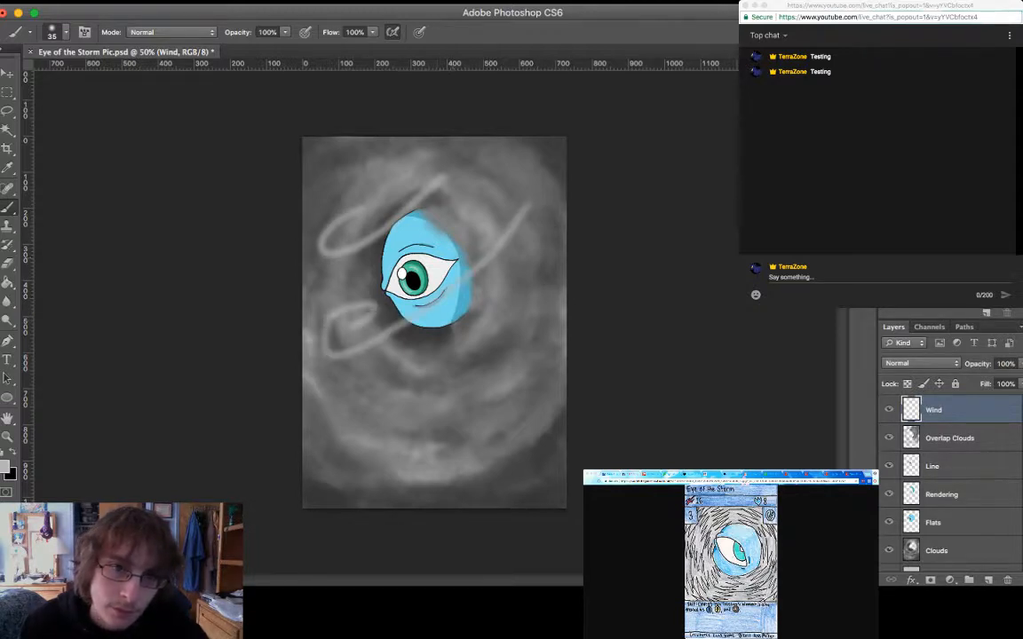
{"action": "left_click_drag", "start_coordinate": [363, 212], "coordinate": [349, 227]}
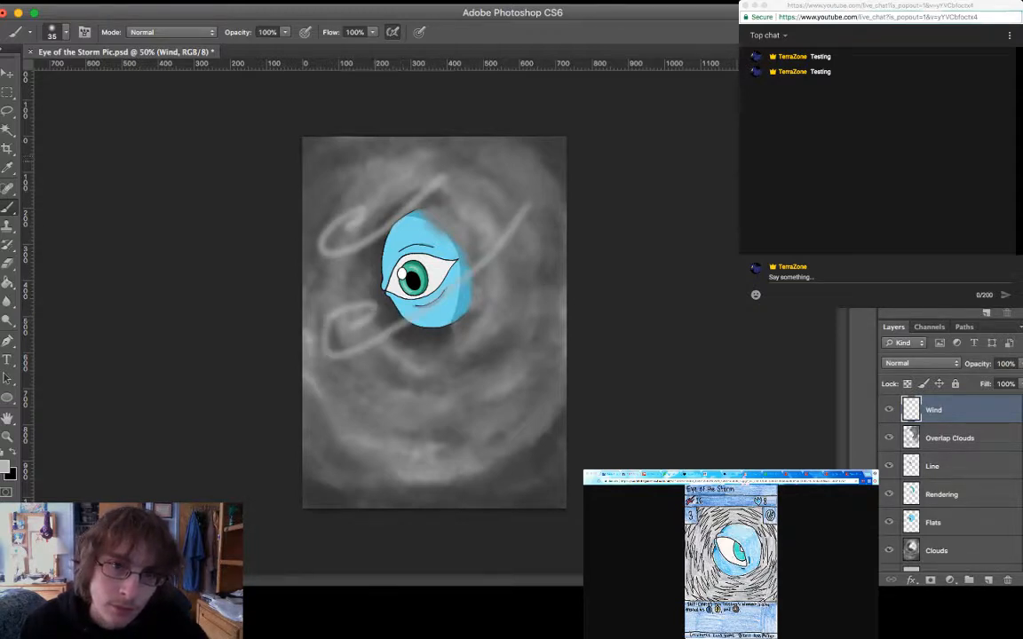
{"action": "left_click_drag", "start_coordinate": [390, 155], "coordinate": [304, 203]}
{"action": "left_click_drag", "start_coordinate": [455, 163], "coordinate": [394, 208]}
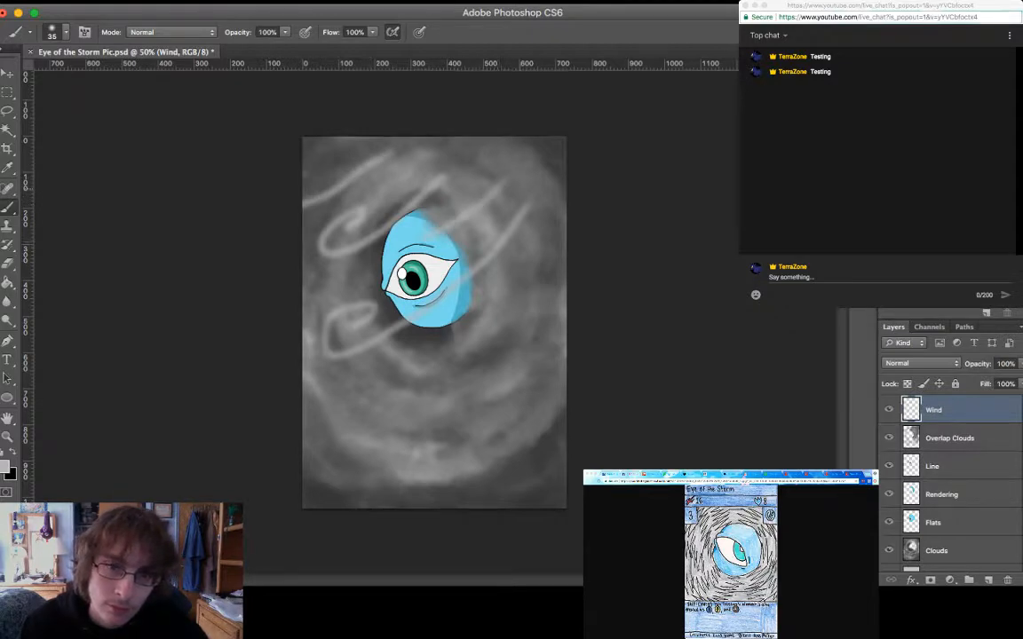
{"action": "left_click_drag", "start_coordinate": [567, 211], "coordinate": [375, 361]}
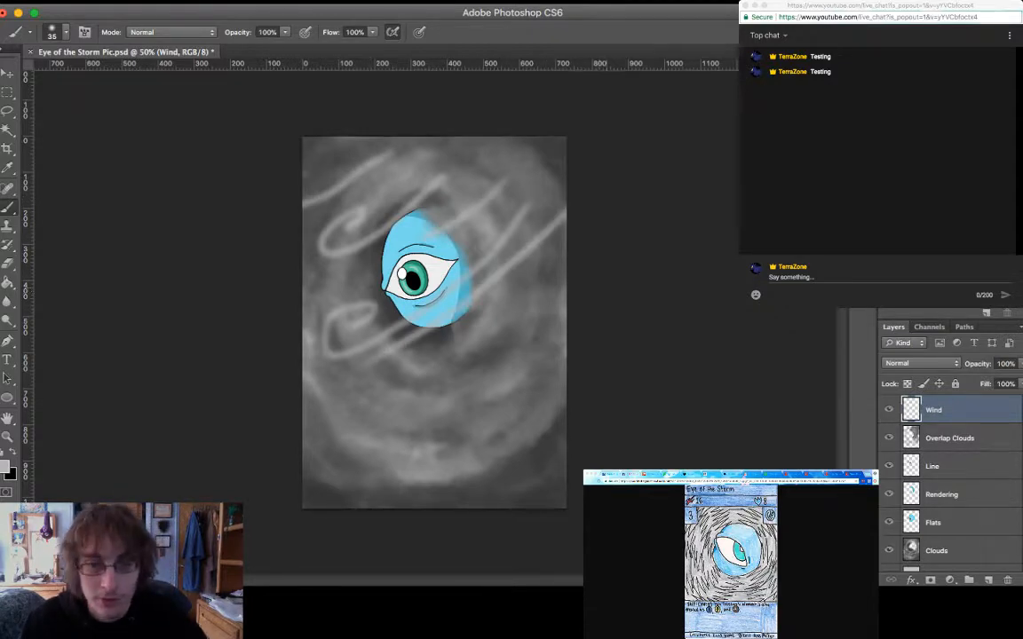
Undo all the wind streaks on the Wind layer
{"action": "key", "text": "super+alt+z"}
{"action": "key", "text": "super+alt+z"}
{"action": "key", "text": "super+alt+z"}
{"action": "key", "text": "super+alt+z"}
{"action": "key", "text": "super+alt+z"}
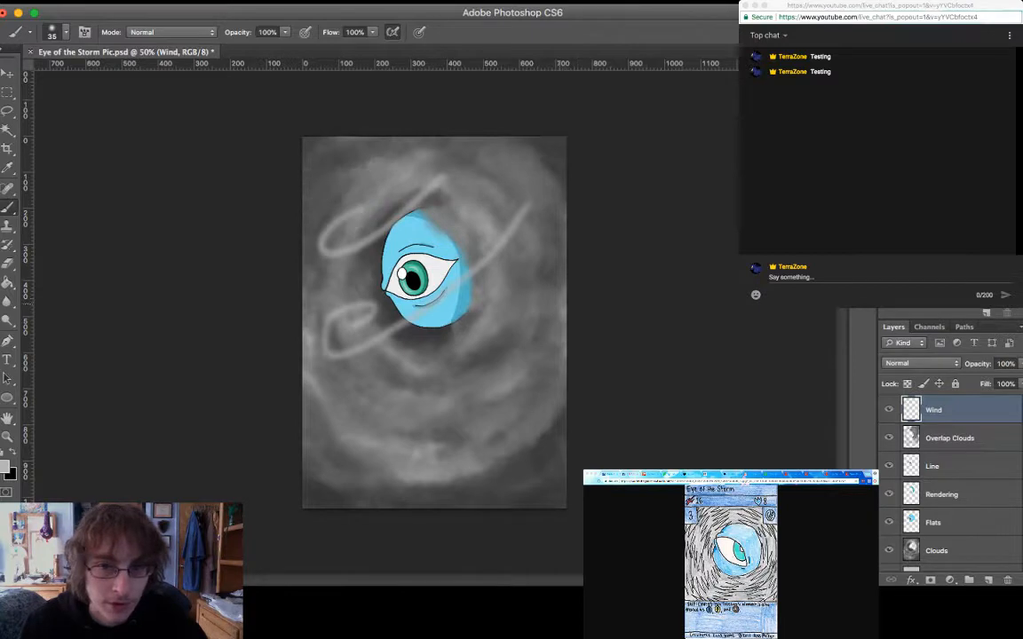
{"action": "key", "text": "super+alt+z"}
{"action": "key", "text": "super+alt+z"}
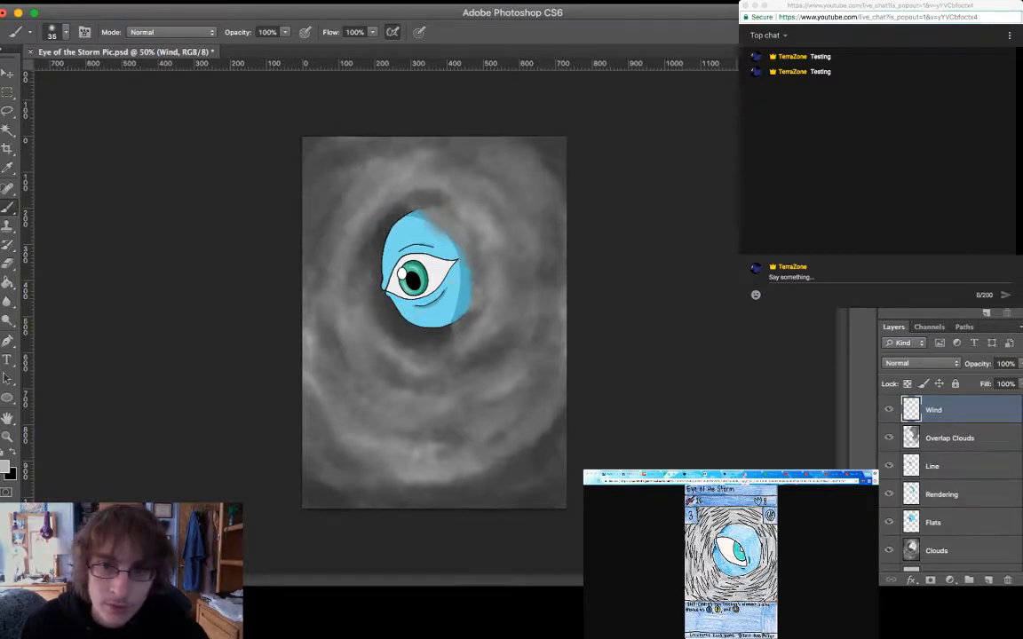
Try dark grey diagonal wind streaks across the eye and the clouds on the Wind layer
{"action": "key", "text": "i"}
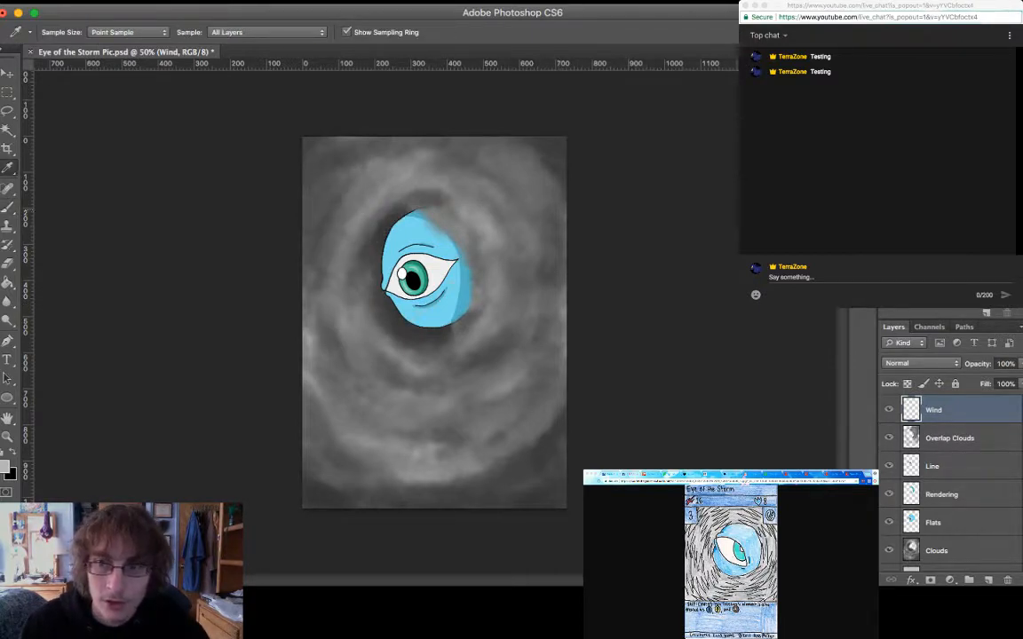
{"action": "key", "text": "b"}
{"action": "left_click_drag", "start_coordinate": [484, 222], "coordinate": [328, 310]}
{"action": "left_click_drag", "start_coordinate": [442, 171], "coordinate": [302, 200]}
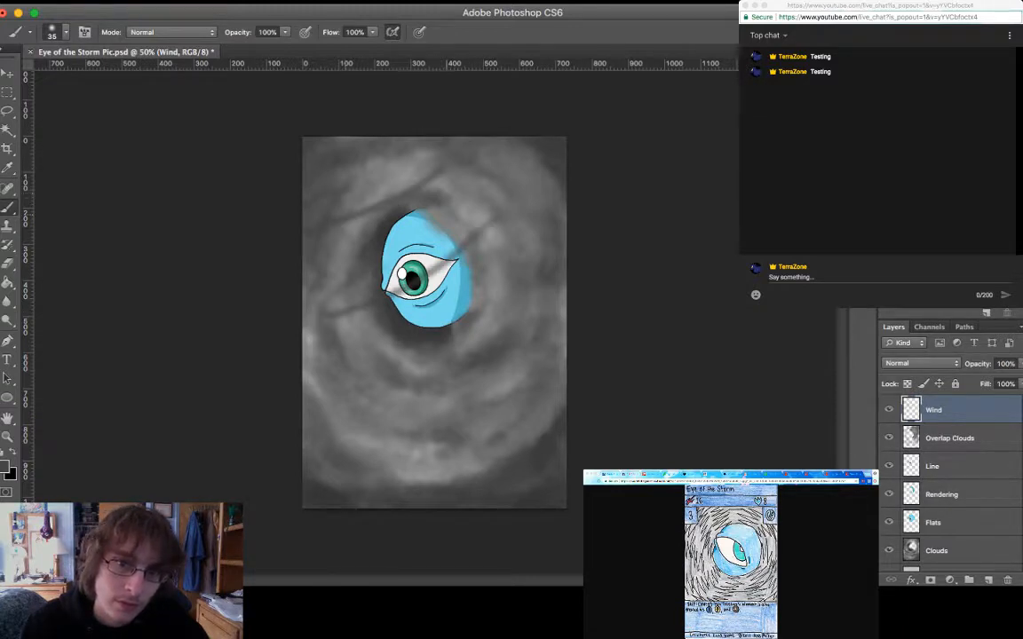
{"action": "left_click_drag", "start_coordinate": [471, 196], "coordinate": [355, 222]}
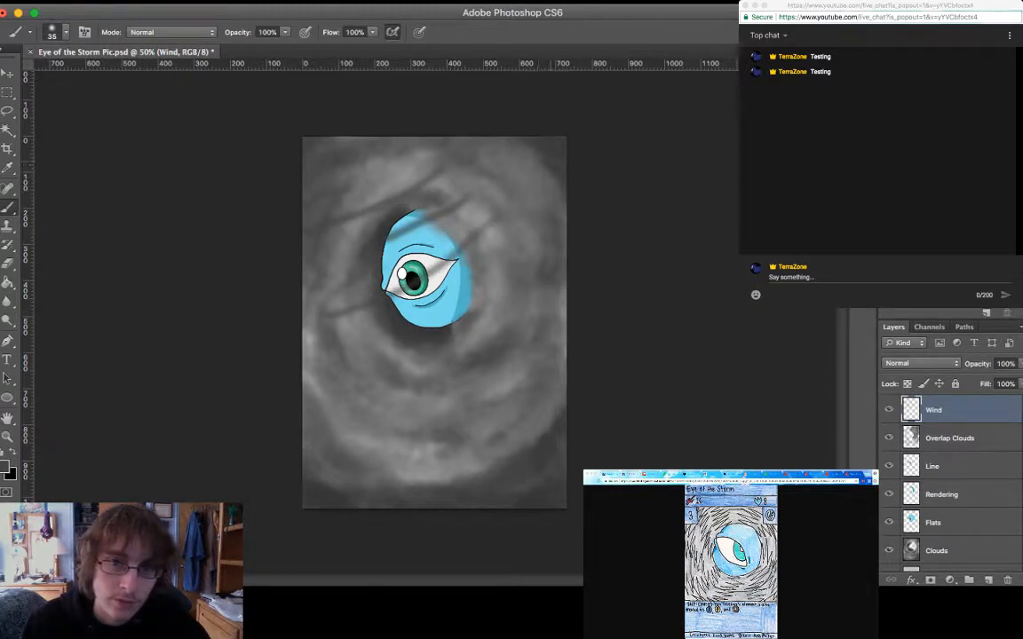
{"action": "key", "text": "super+z"}
{"action": "left_click_drag", "start_coordinate": [479, 251], "coordinate": [300, 378]}
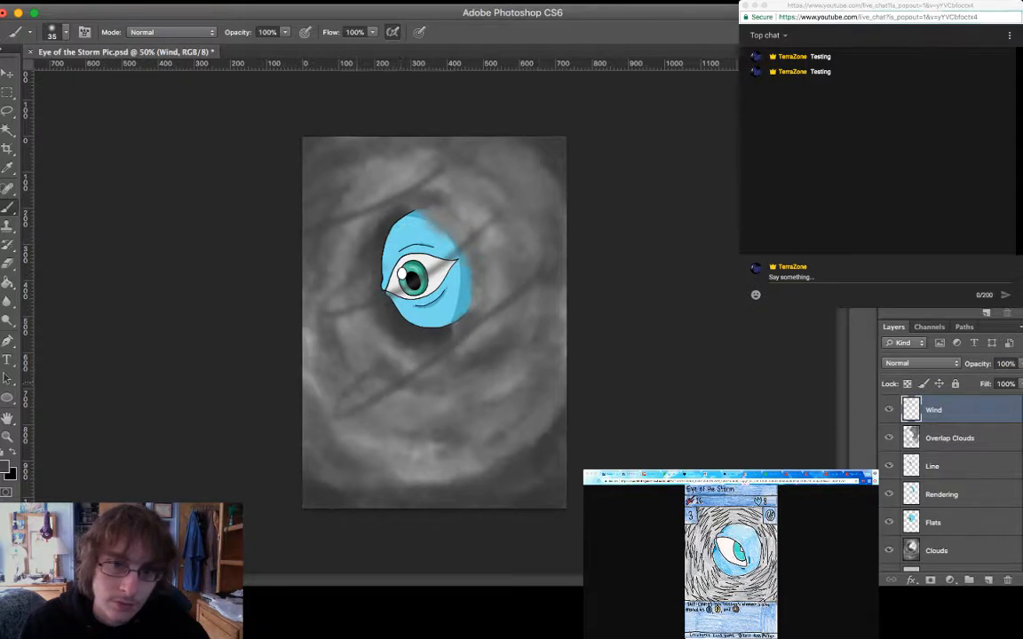
{"action": "left_click_drag", "start_coordinate": [511, 308], "coordinate": [335, 419]}
{"action": "left_click_drag", "start_coordinate": [502, 360], "coordinate": [365, 435]}
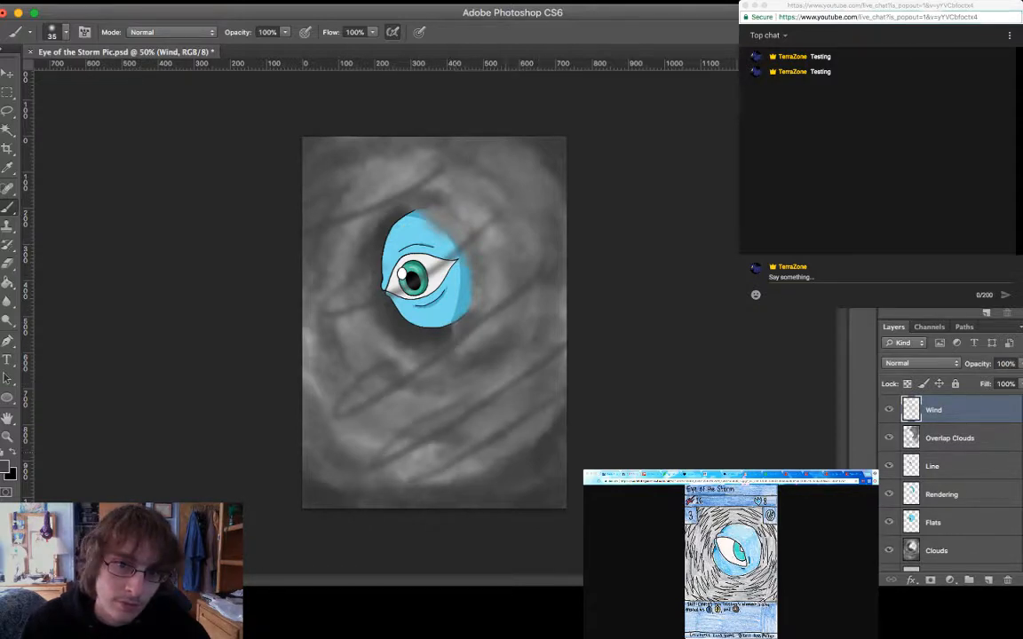
{"action": "left_click_drag", "start_coordinate": [460, 213], "coordinate": [360, 287]}
{"action": "left_click_drag", "start_coordinate": [421, 161], "coordinate": [353, 203]}
{"action": "left_click_drag", "start_coordinate": [364, 128], "coordinate": [310, 154]}
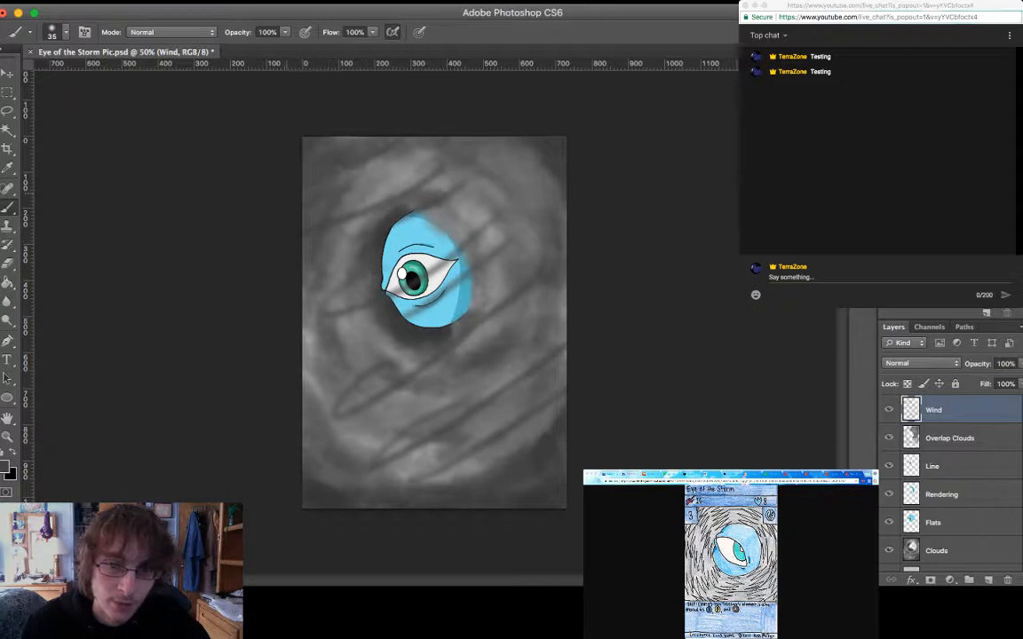
Undo all the dark grey wind streaks on the Wind layer
{"action": "key", "text": "super+alt+z"}
{"action": "key", "text": "super+alt+z"}
{"action": "key", "text": "super+alt+z"}
{"action": "key", "text": "super+alt+z"}
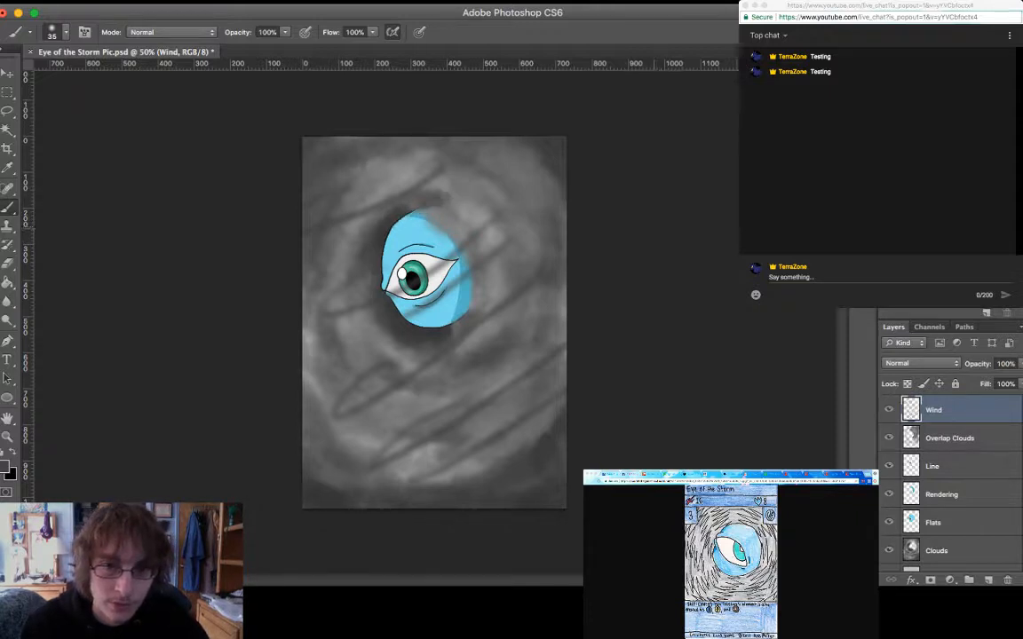
{"action": "key", "text": "super+alt+z"}
{"action": "key", "text": "super+alt+z"}
{"action": "key", "text": "super+alt+z"}
{"action": "key", "text": "super+alt+z"}
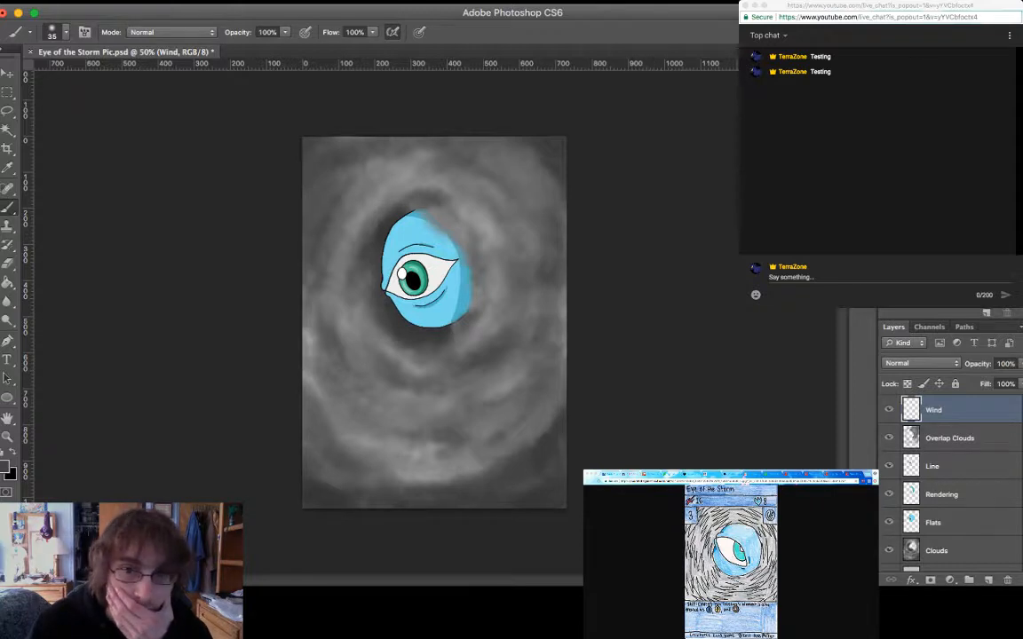
Sample a near-white colour and paint diagonal wind streaks over the upper clouds and the upper part of the eye
{"action": "key", "text": "i"}
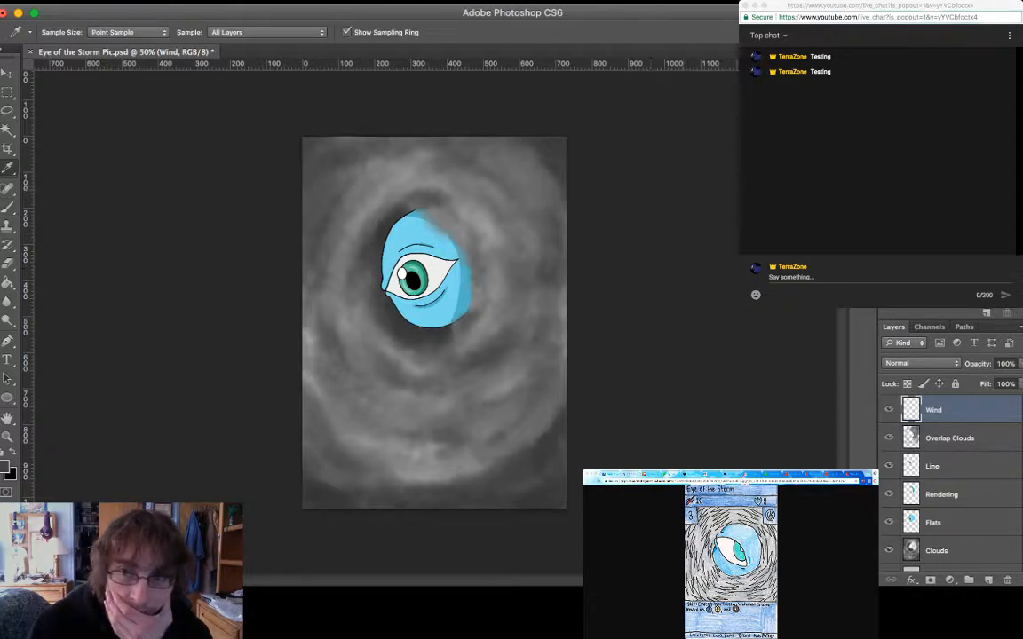
{"action": "key", "text": "b"}
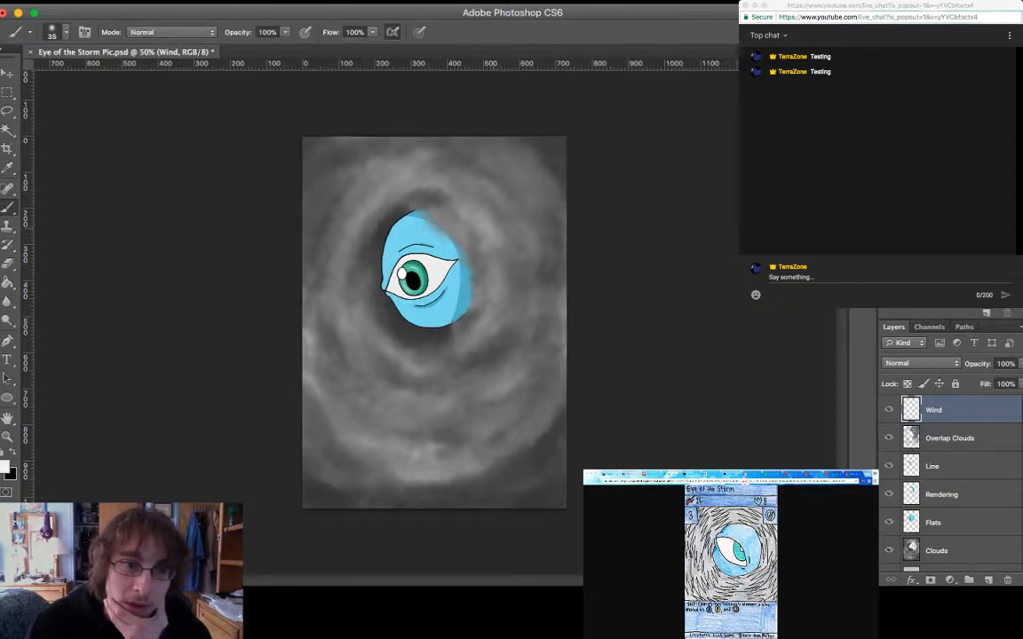
{"action": "left_click_drag", "start_coordinate": [502, 175], "coordinate": [306, 279]}
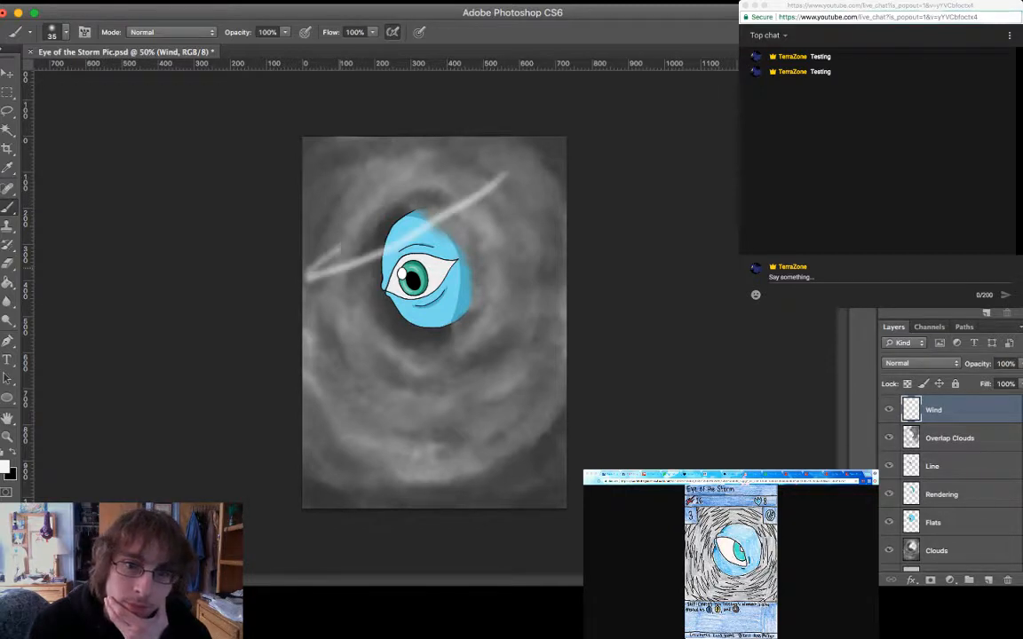
{"action": "left_click_drag", "start_coordinate": [433, 165], "coordinate": [304, 233]}
{"action": "left_click_drag", "start_coordinate": [393, 149], "coordinate": [331, 173]}
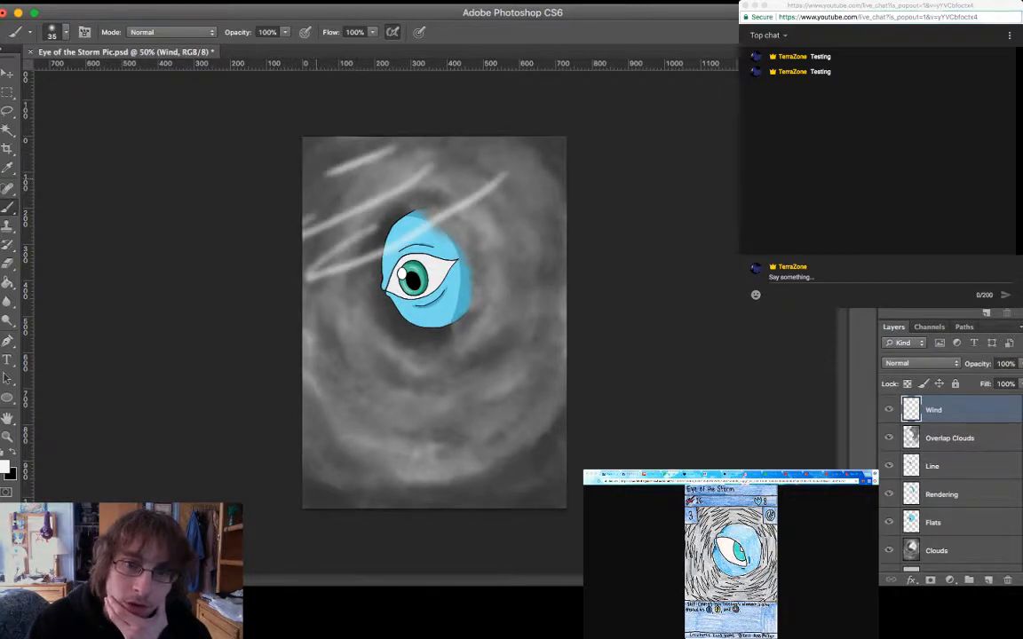
{"action": "left_click_drag", "start_coordinate": [502, 152], "coordinate": [426, 191]}
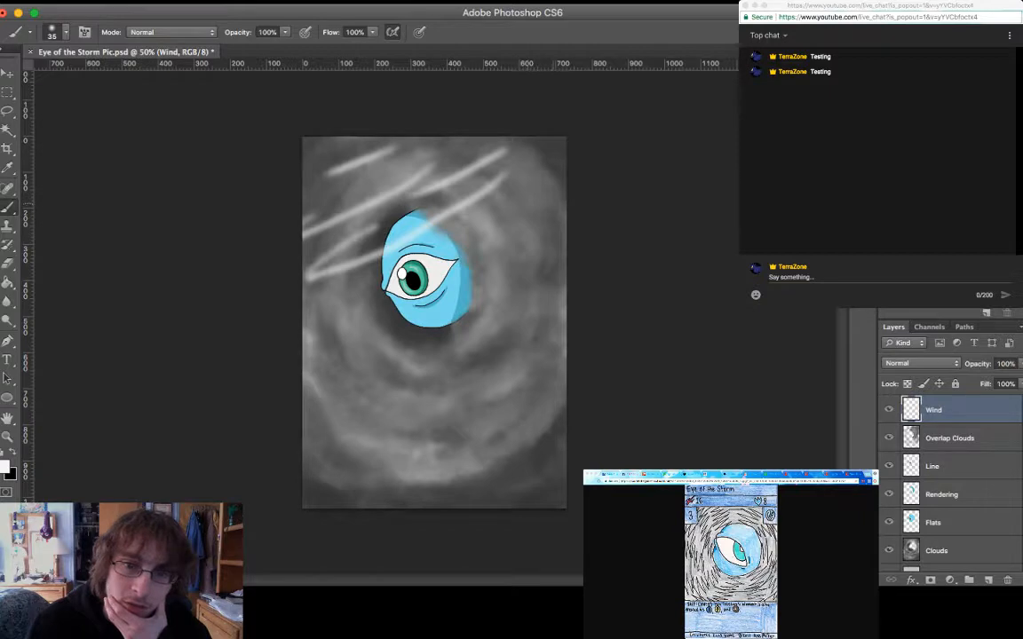
Paint long near-white diagonal wind streaks across the eye and the clouds below and beside it
{"action": "left_click_drag", "start_coordinate": [493, 183], "coordinate": [321, 297]}
{"action": "left_click_drag", "start_coordinate": [541, 213], "coordinate": [355, 326]}
{"action": "left_click_drag", "start_coordinate": [554, 262], "coordinate": [320, 402]}
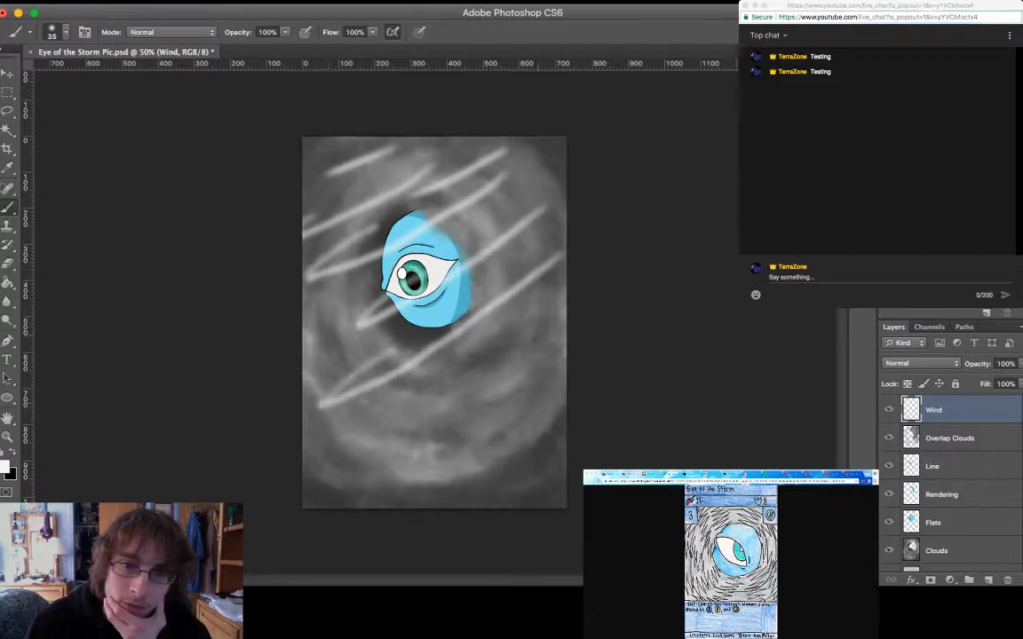
{"action": "left_click_drag", "start_coordinate": [510, 269], "coordinate": [367, 363]}
{"action": "left_click_drag", "start_coordinate": [511, 323], "coordinate": [303, 448]}
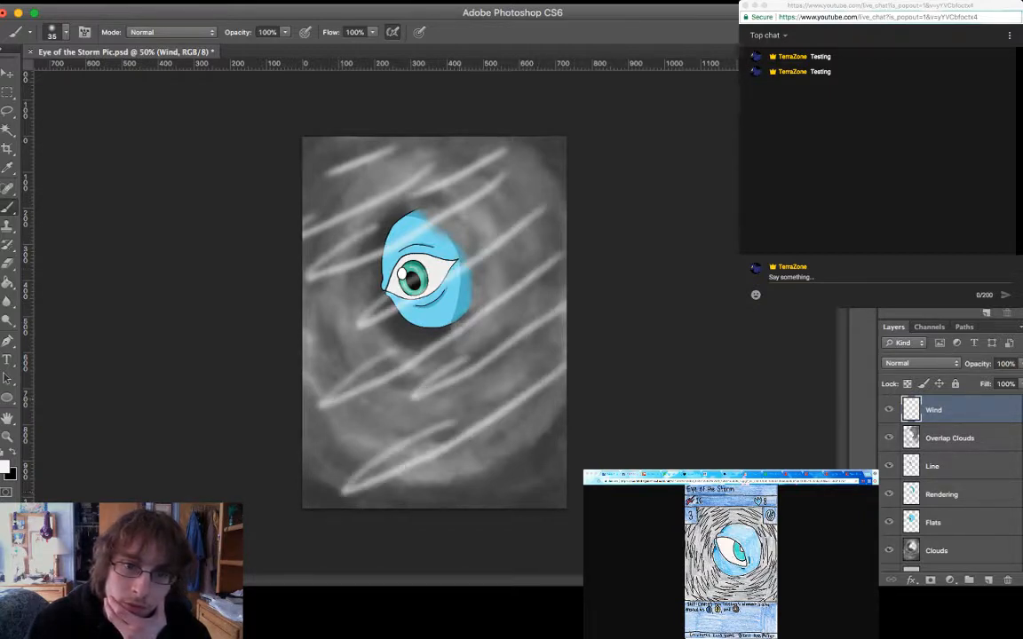
Fill the remaining gaps along the canvas edges and corners with more near-white diagonal wind streaks
{"action": "left_click_drag", "start_coordinate": [371, 284], "coordinate": [291, 331]}
{"action": "left_click_drag", "start_coordinate": [348, 255], "coordinate": [276, 304]}
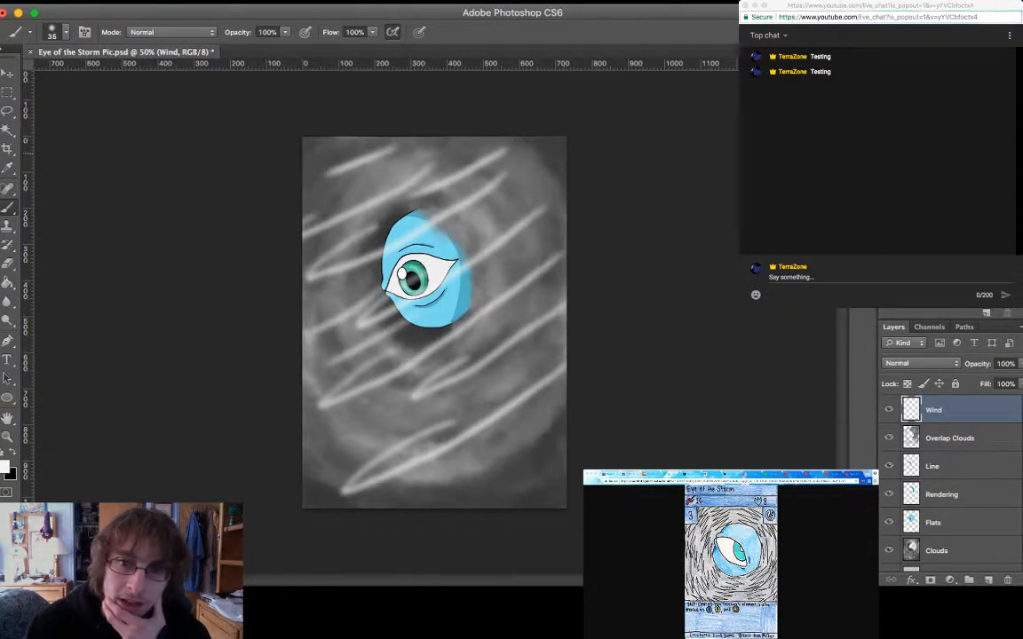
{"action": "left_click_drag", "start_coordinate": [565, 148], "coordinate": [462, 213]}
{"action": "mouse_move", "coordinate": [510, 381]}
{"action": "left_mouse_down"}
{"action": "mouse_move", "coordinate": [450, 436]}
{"action": "mouse_move", "coordinate": [435, 426]}
{"action": "mouse_move", "coordinate": [485, 443]}
{"action": "left_mouse_up"}
{"action": "left_click_drag", "start_coordinate": [353, 136], "coordinate": [297, 135]}
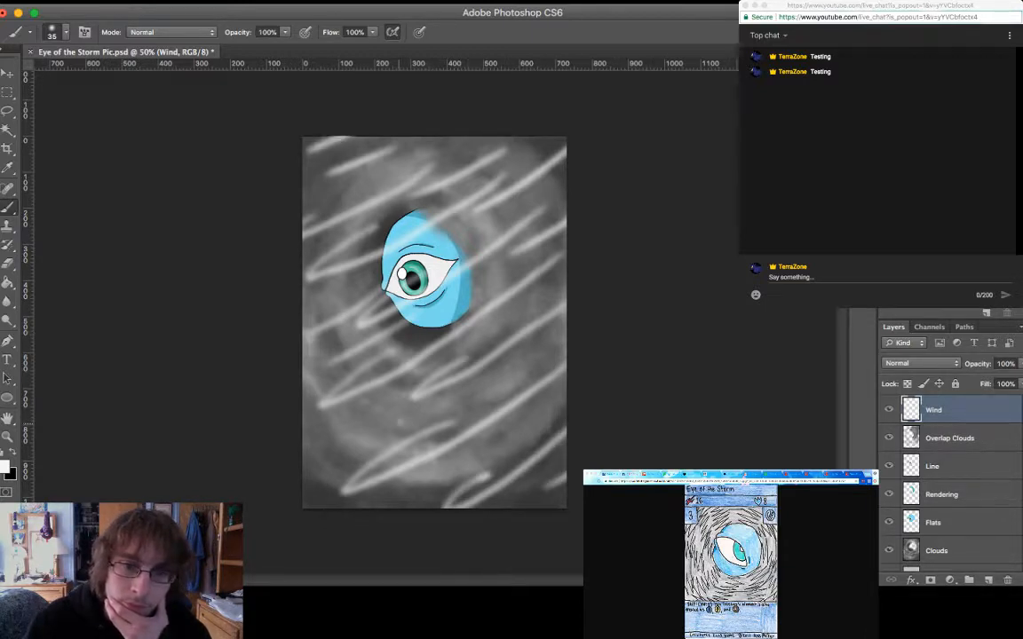
{"action": "left_click_drag", "start_coordinate": [360, 381], "coordinate": [275, 428]}
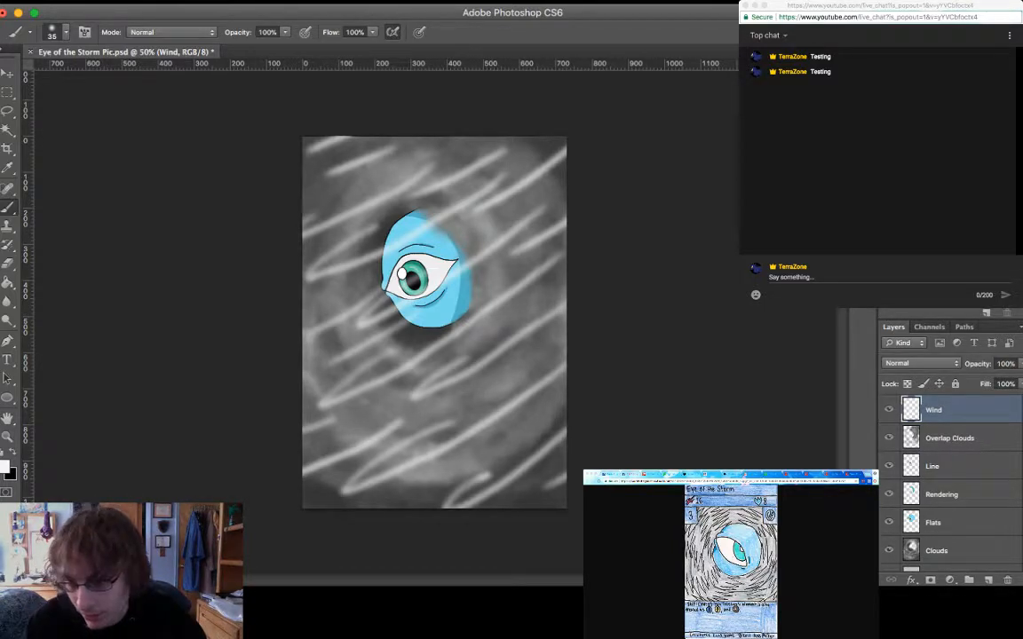
Lower the Wind layer's opacity to 35% and add more diagonal wind streaks between the existing ones
{"action": "key", "text": "space"}
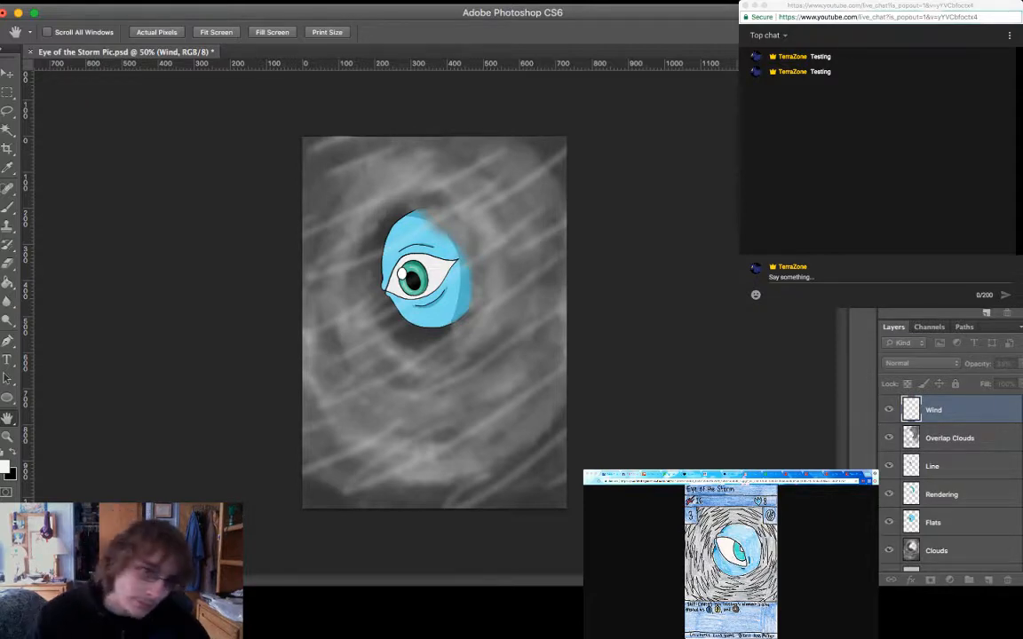
{"action": "key", "text": "b"}
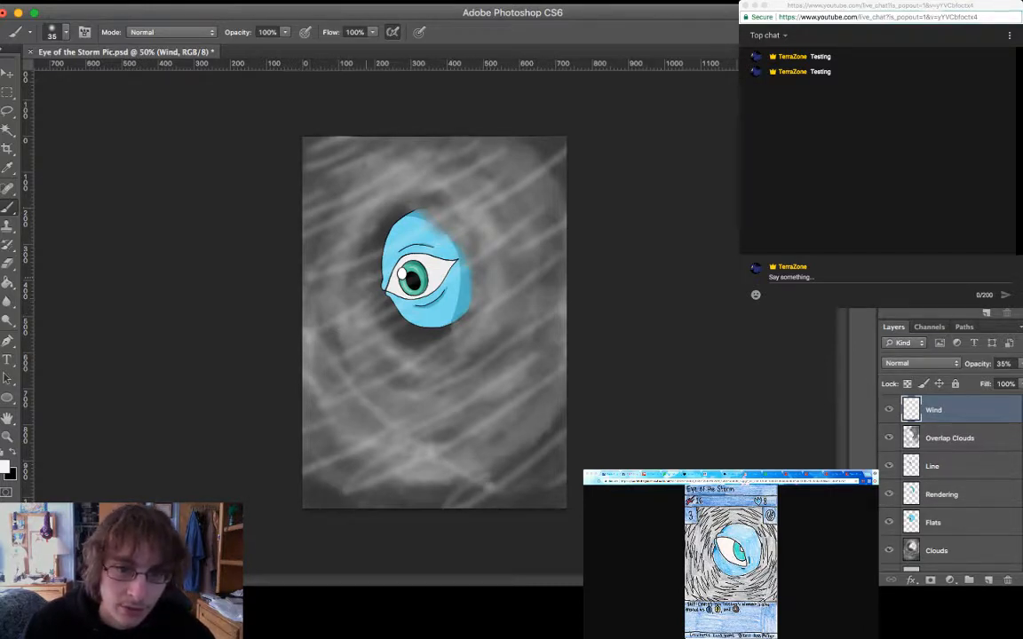
Try crossing wind streaks running from upper left to lower right over the clouds on the Wind layer
{"action": "mouse_move", "coordinate": [306, 295]}
{"action": "left_mouse_down"}
{"action": "mouse_move", "coordinate": [333, 342]}
{"action": "mouse_move", "coordinate": [453, 390]}
{"action": "left_mouse_up"}
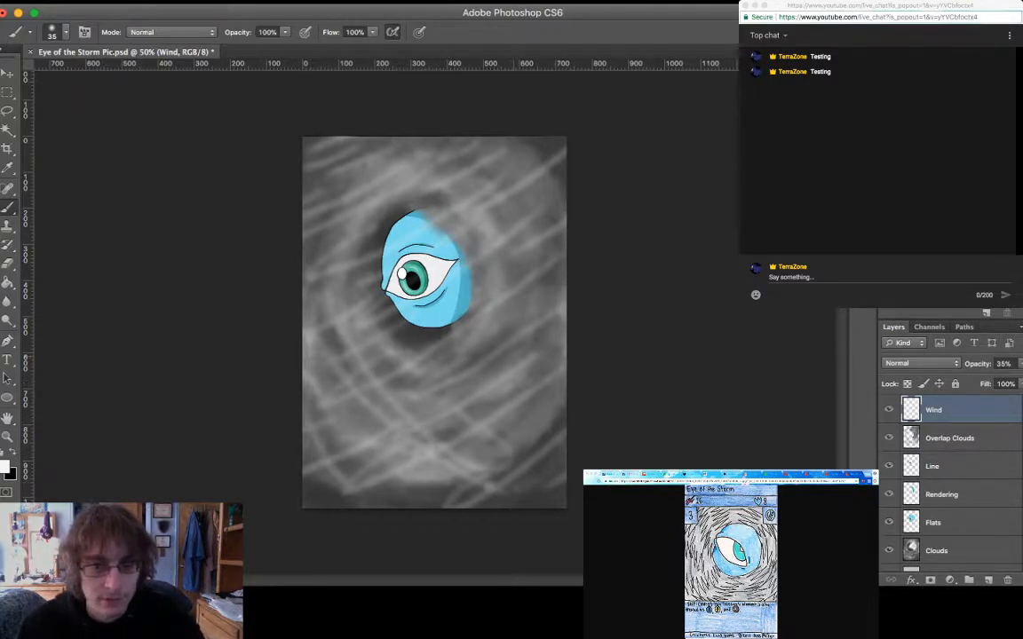
{"action": "key", "text": "super+z"}
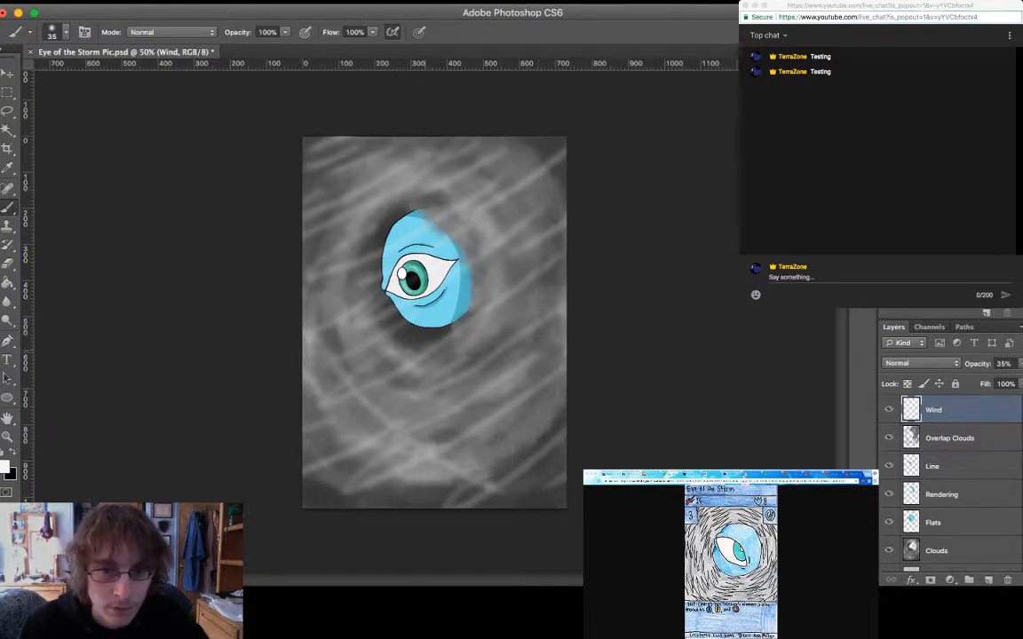
{"action": "left_click_drag", "start_coordinate": [307, 267], "coordinate": [435, 395]}
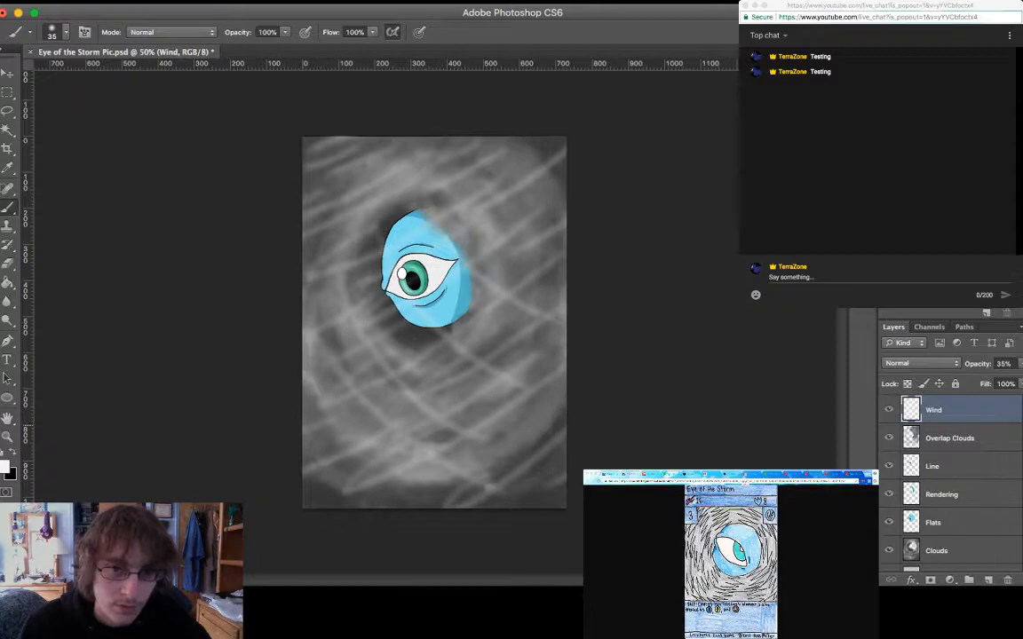
{"action": "left_click_drag", "start_coordinate": [277, 391], "coordinate": [395, 448]}
{"action": "left_click_drag", "start_coordinate": [453, 166], "coordinate": [511, 224]}
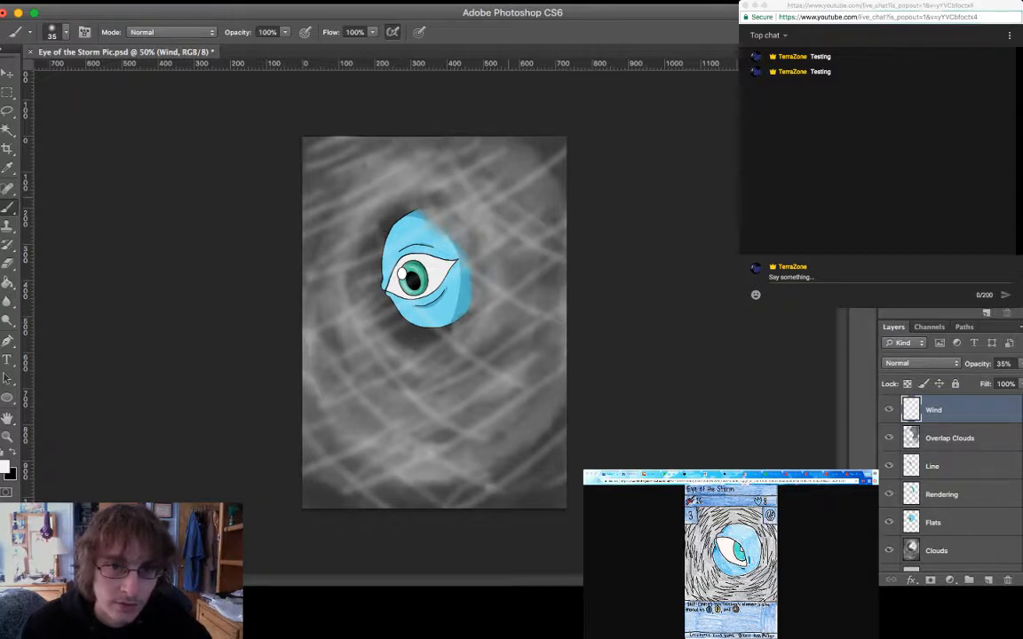
{"action": "mouse_move", "coordinate": [330, 147]}
{"action": "left_mouse_down"}
{"action": "mouse_move", "coordinate": [356, 211]}
{"action": "mouse_move", "coordinate": [344, 256]}
{"action": "left_mouse_up"}
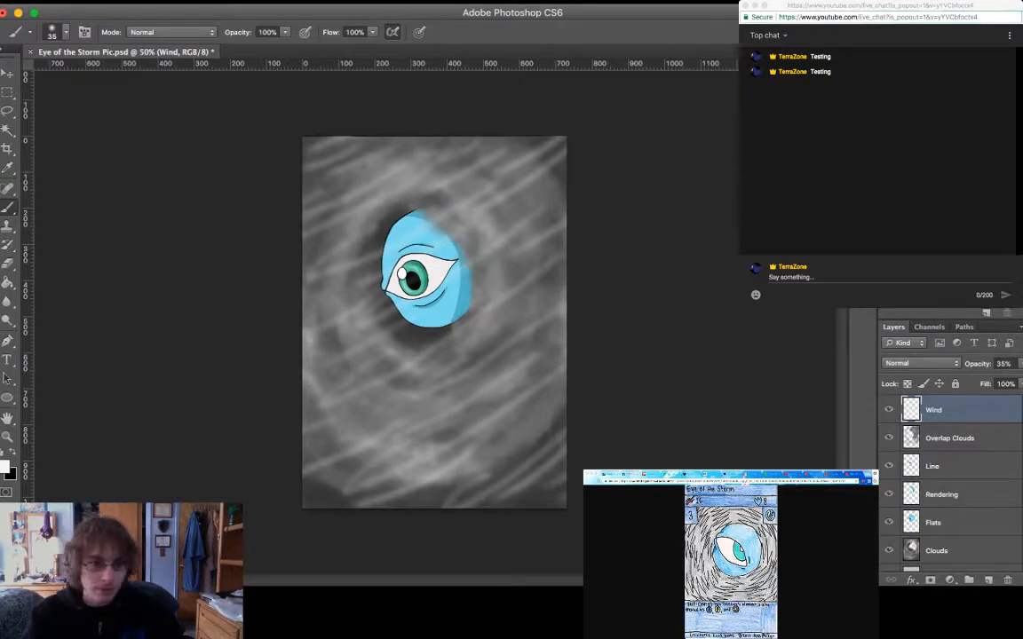
Select the Clouds layer, sample a dark grey from the canvas, and enlarge the brush to 500 px
{"action": "left_click", "coordinate": [959, 550]}
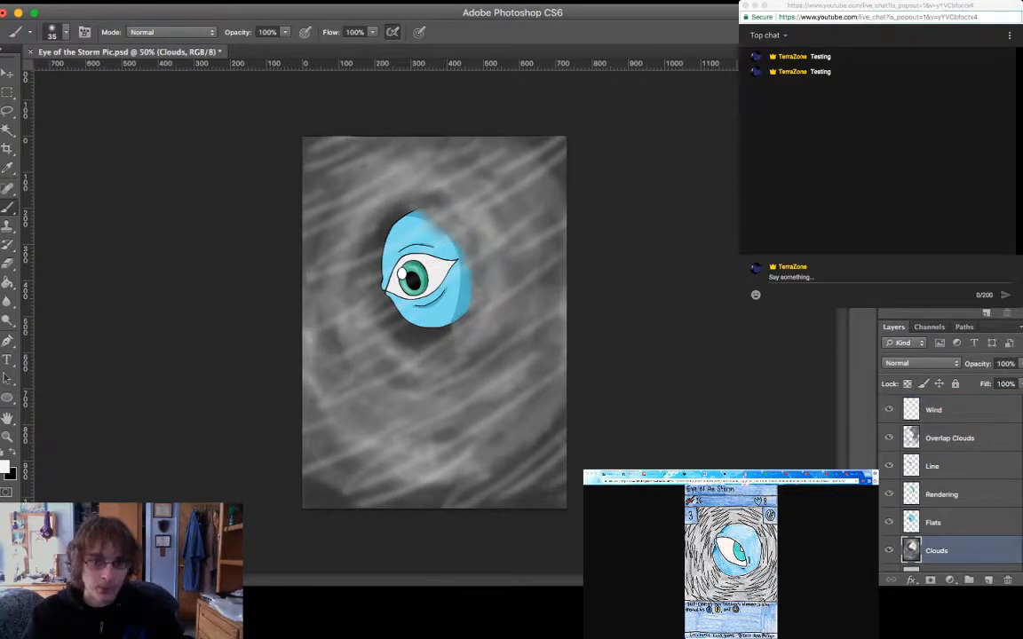
{"action": "key", "text": "i"}
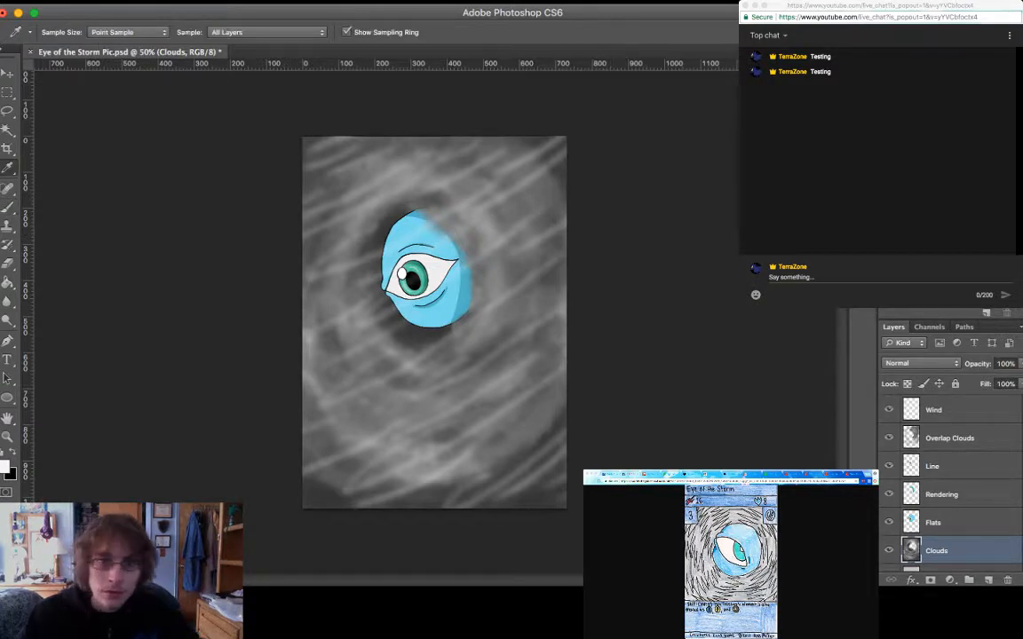
{"action": "key", "text": "b"}
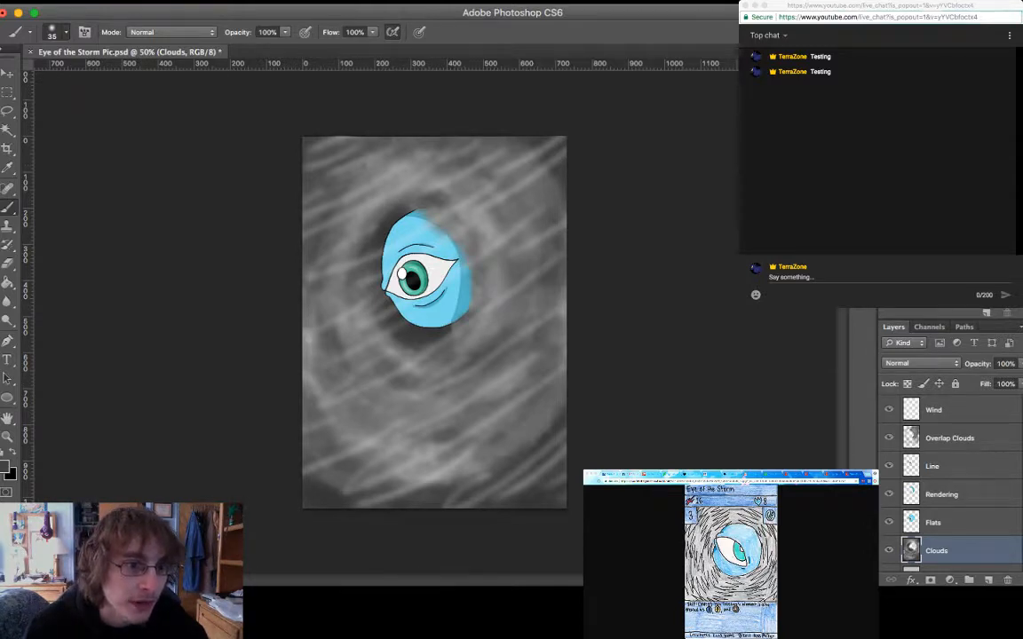
{"action": "key", "text": "bracketright"}
{"action": "key", "text": "bracketright"}
{"action": "key", "text": "bracketright"}
{"action": "key", "text": "bracketright"}
{"action": "key", "text": "bracketright"}
{"action": "key", "text": "bracketright"}
{"action": "key", "text": "bracketright"}
{"action": "key", "text": "bracketright"}
{"action": "key", "text": "bracketright"}
{"action": "key", "text": "bracketright"}
{"action": "key", "text": "bracketright"}
{"action": "key", "text": "bracketright"}
{"action": "key", "text": "bracketright"}
{"action": "key", "text": "bracketright"}
{"action": "key", "text": "bracketright"}
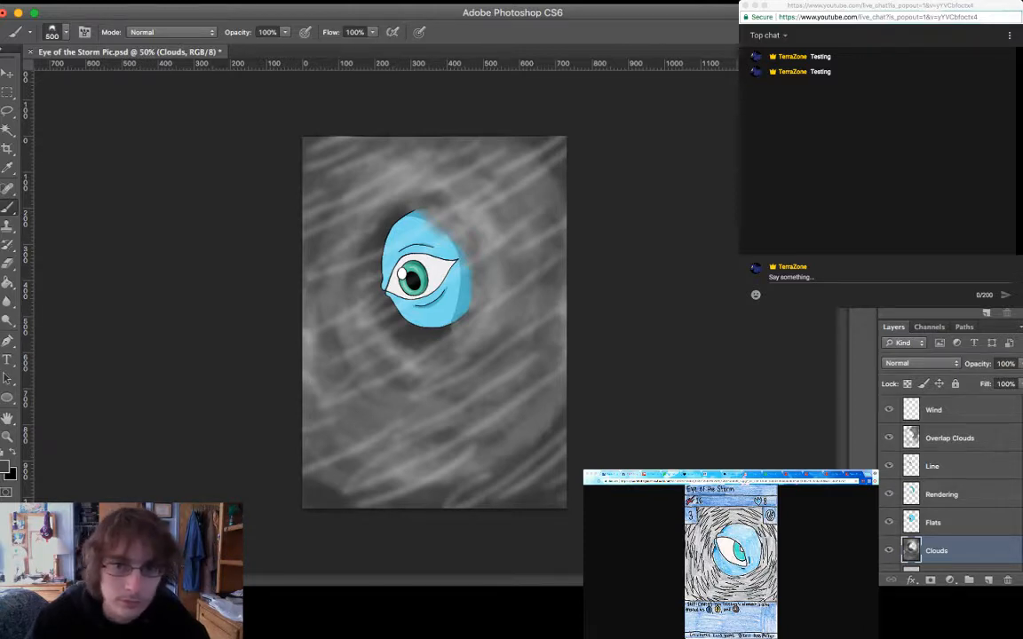
Sample light and dark greys from the canvas and subtly rework the cloud shading on the Clouds layer
{"action": "key", "text": "i"}
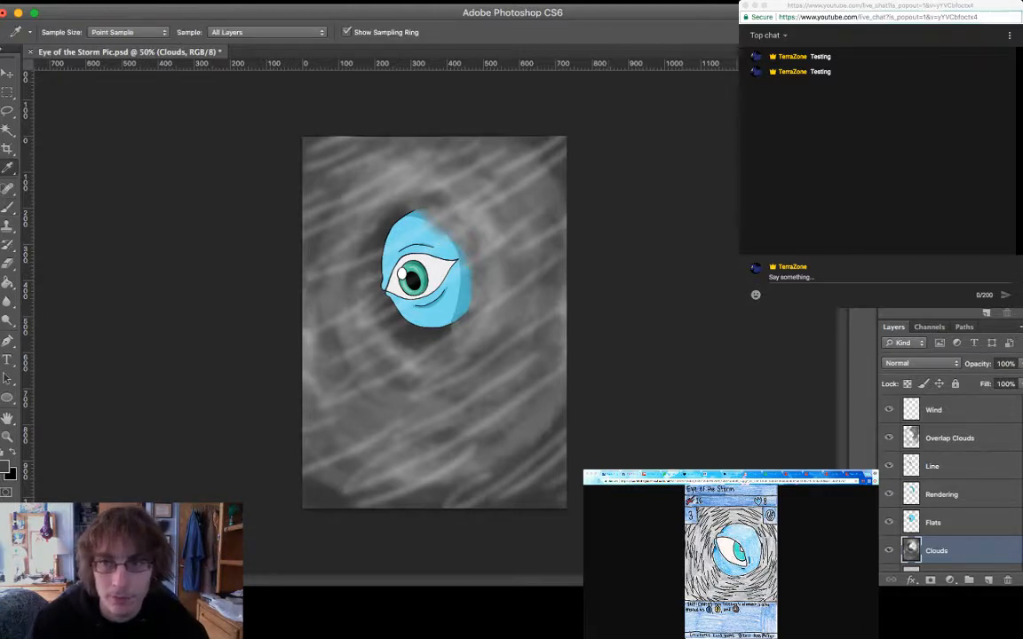
{"action": "key", "text": "b"}
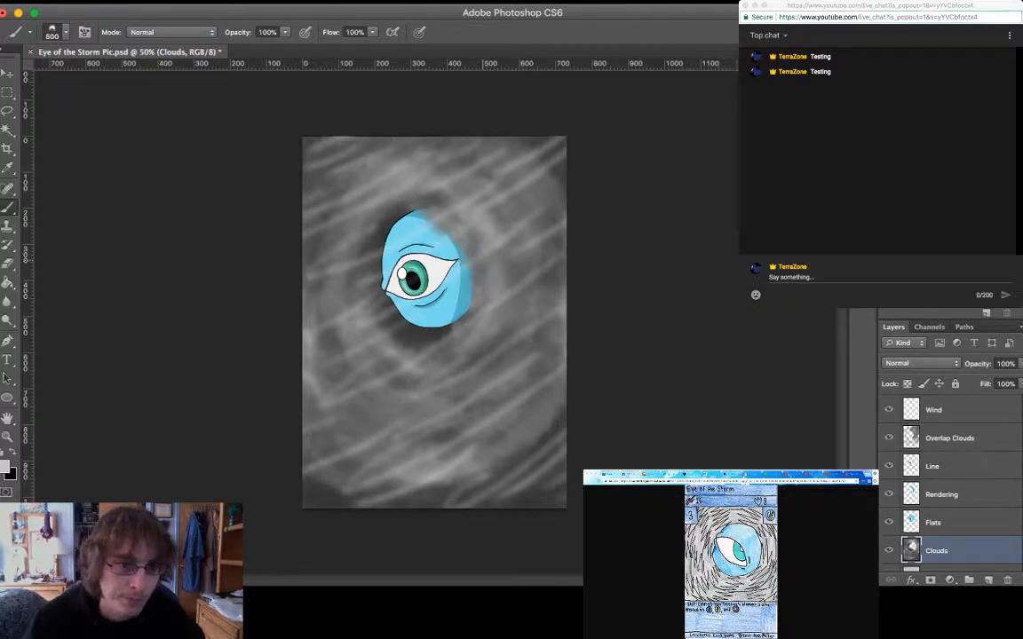
{"action": "key", "text": "i"}
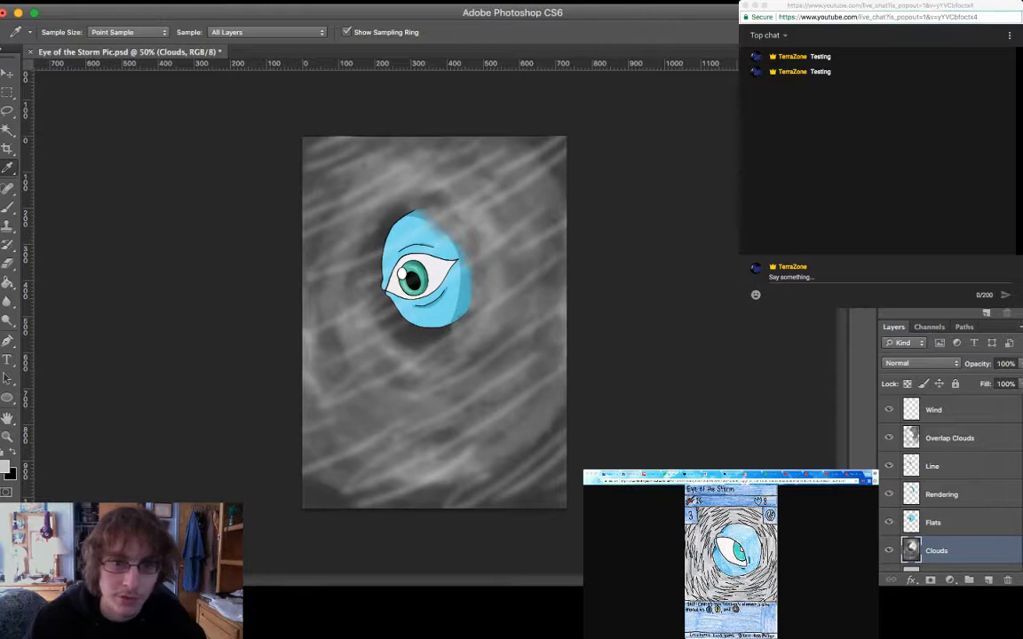
{"action": "key", "text": "b"}
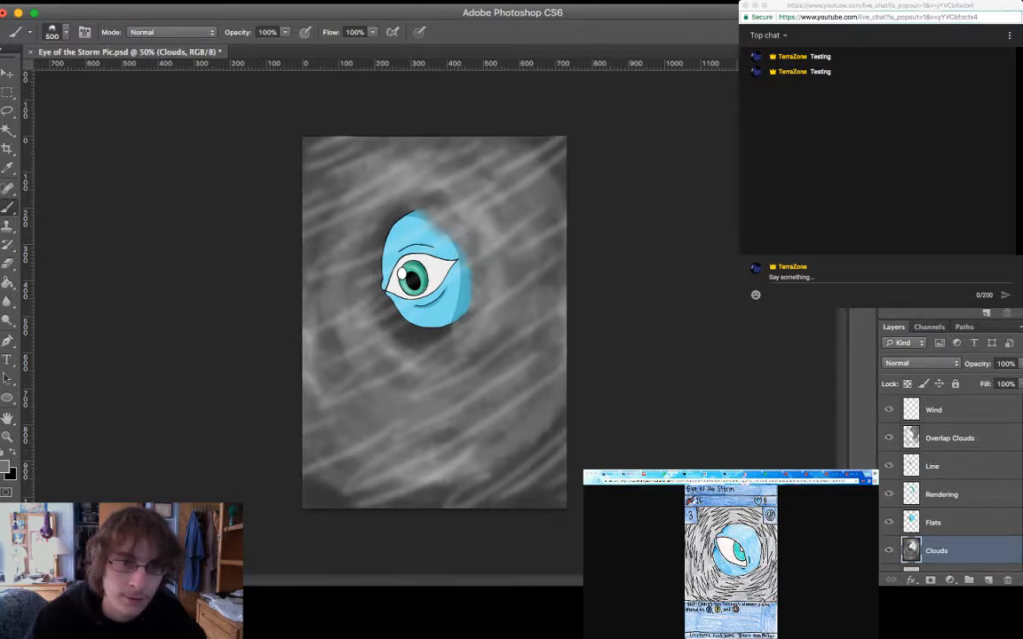
{"action": "key", "text": "i"}
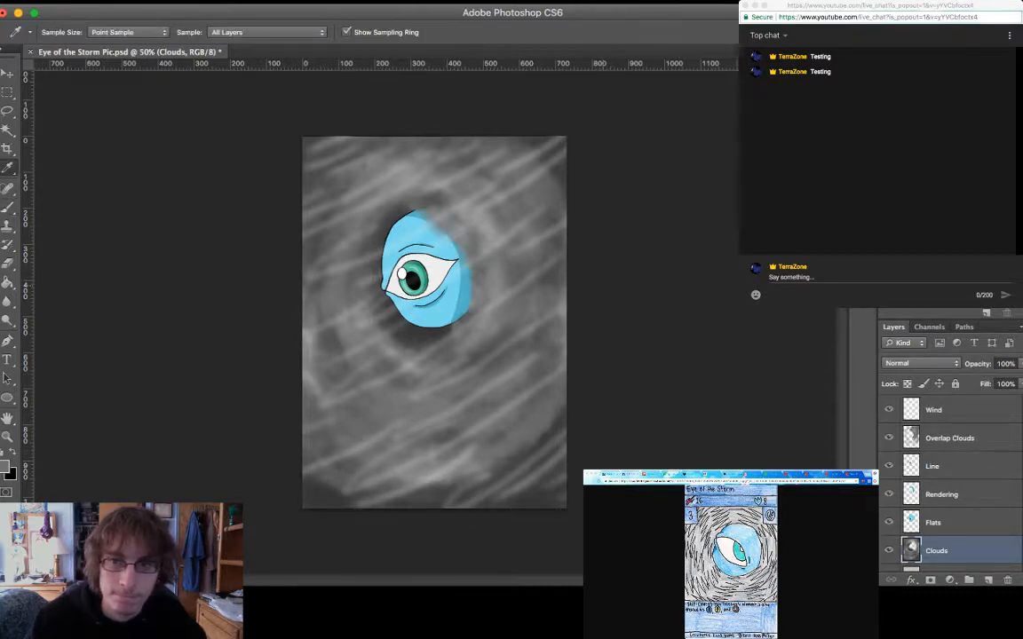
{"action": "key", "text": "b"}
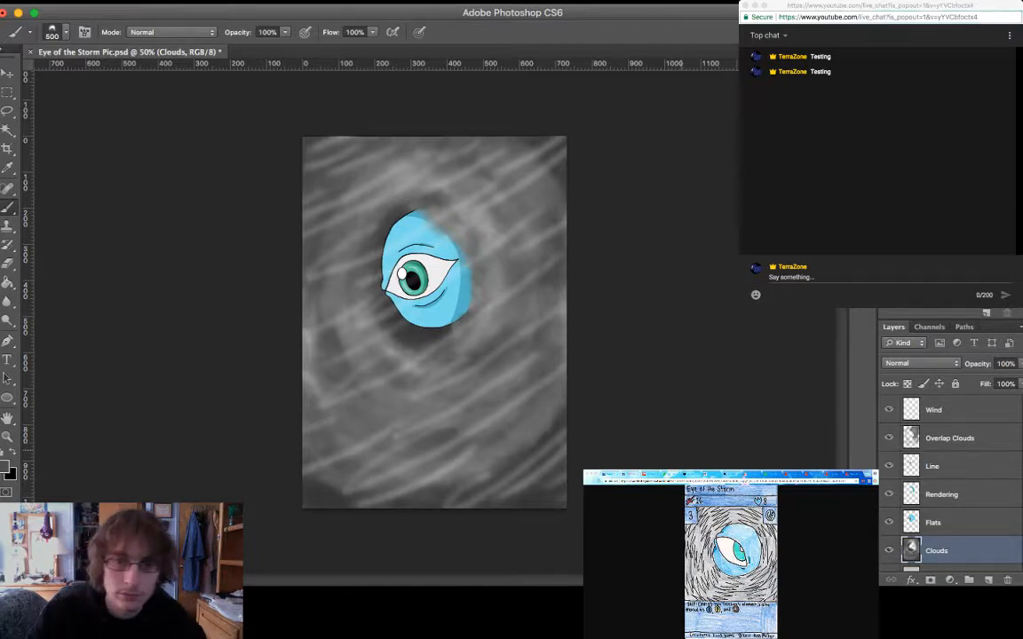
Inspect the cloud painting up close and compare it with the Wind layer's streaks hidden and shown
{"action": "key", "text": "super+equal"}
{"action": "key", "text": "super+equal"}
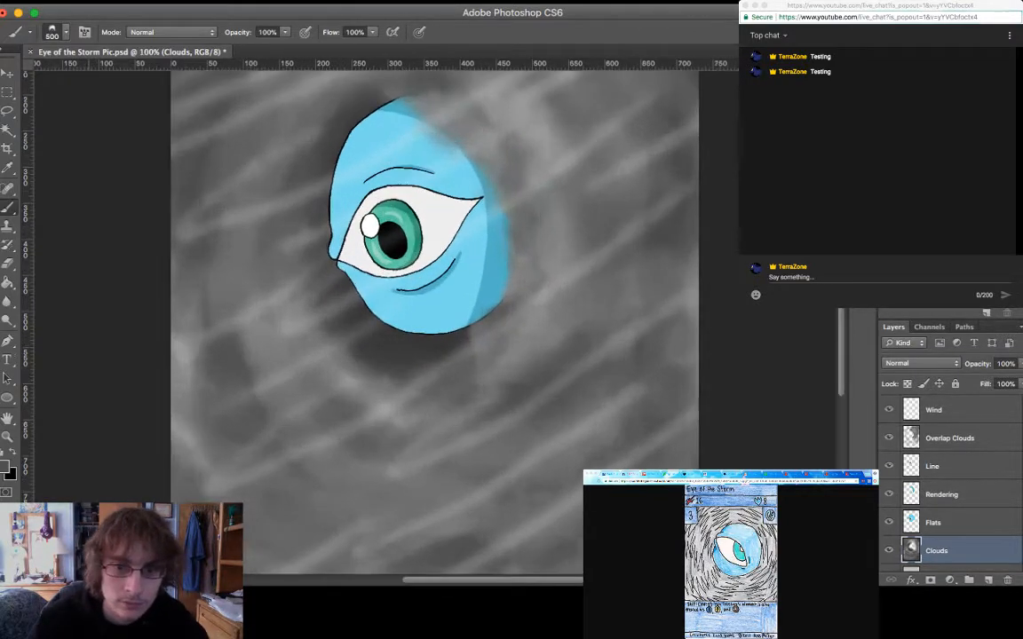
{"action": "scroll", "coordinate": [435, 293], "scroll_direction": "down", "scroll_amount": 10}
{"action": "scroll", "coordinate": [435, 293], "scroll_direction": "up", "scroll_amount": 12}
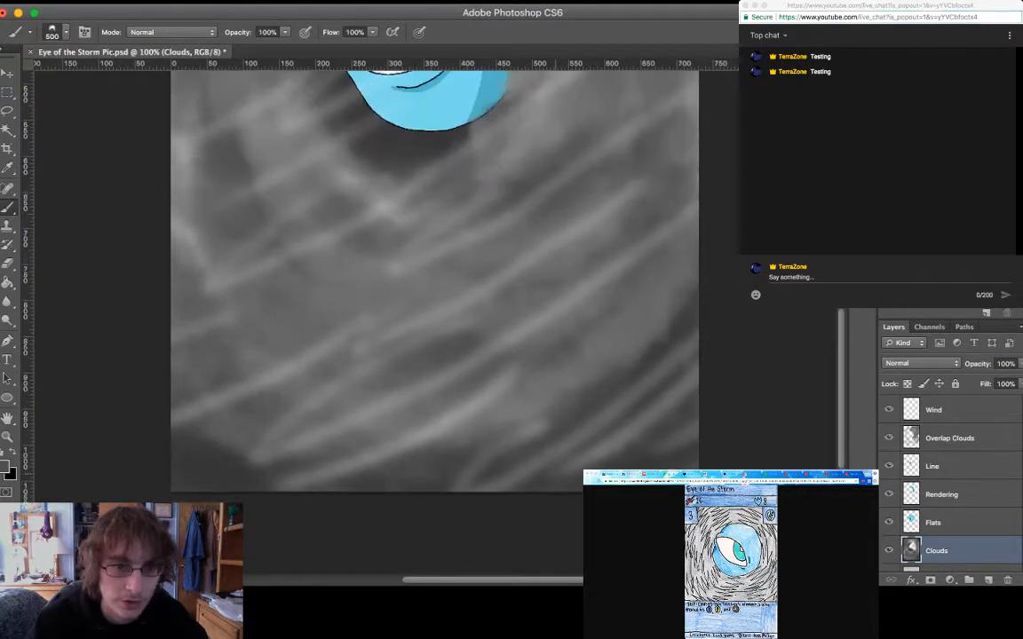
{"action": "scroll", "coordinate": [435, 293], "scroll_direction": "down", "scroll_amount": 2}
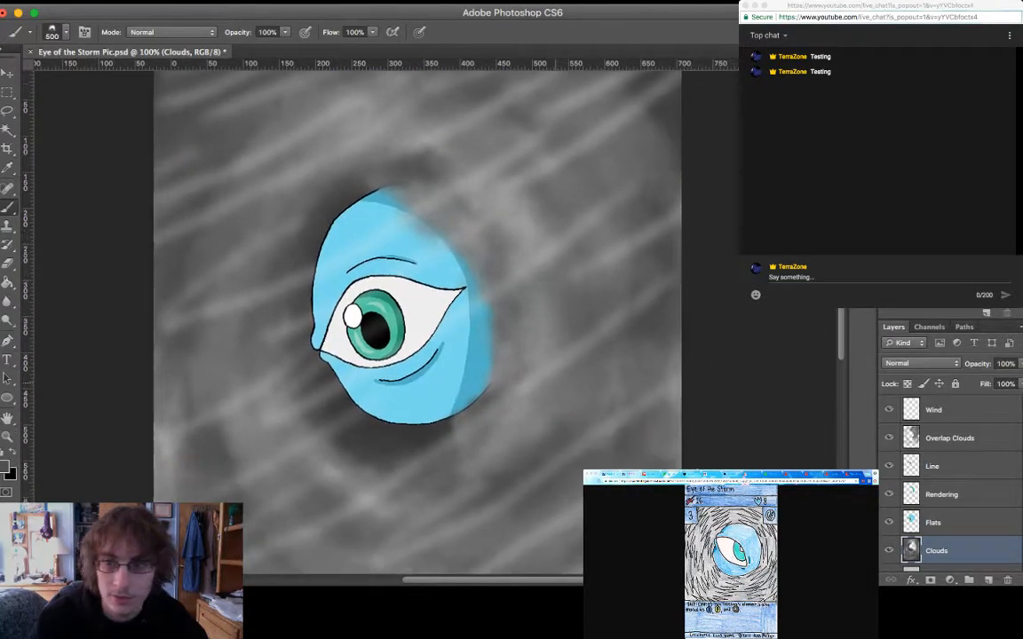
{"action": "key", "text": "super+minus"}
{"action": "key", "text": "super+minus"}
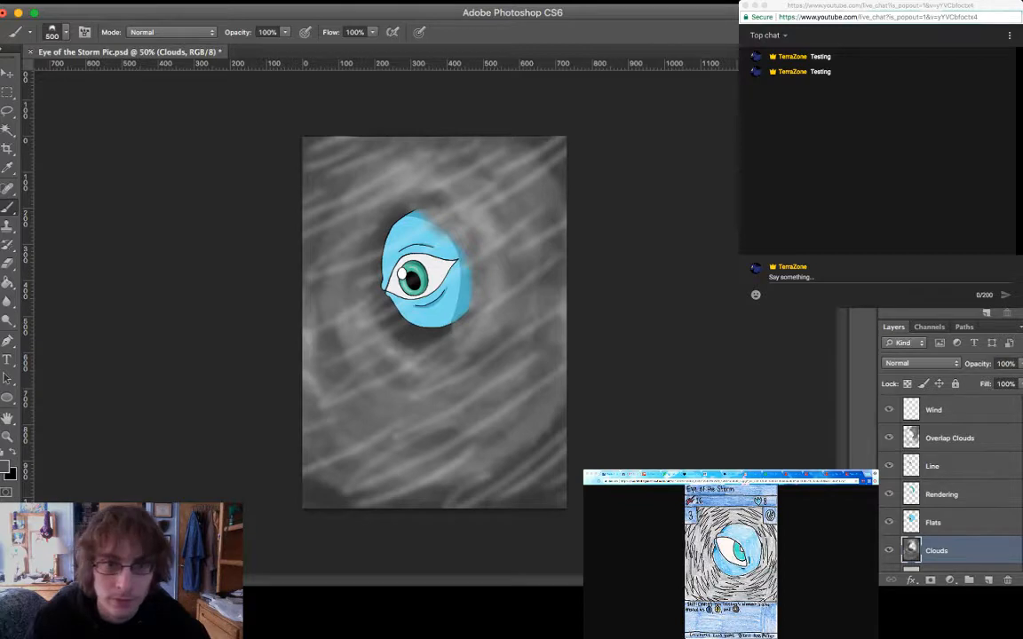
{"action": "left_click", "coordinate": [888, 409]}
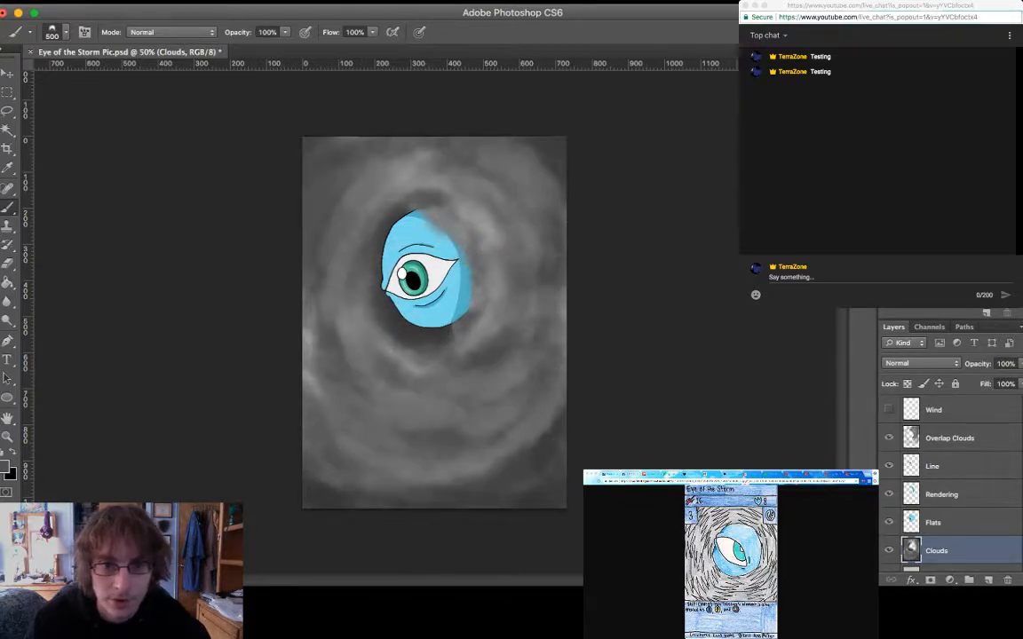
{"action": "left_click", "coordinate": [888, 410]}
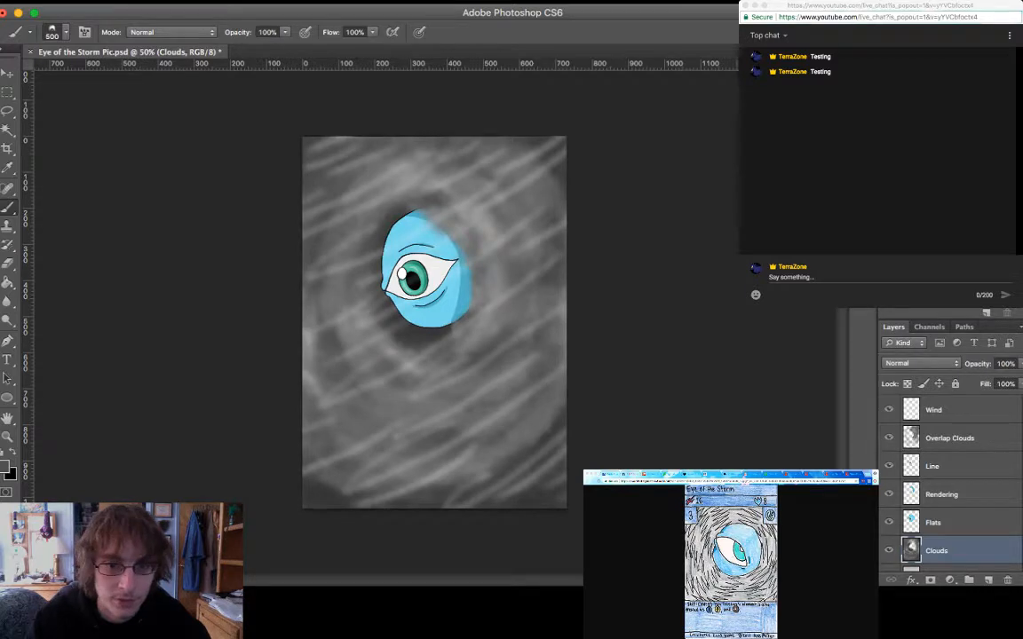
{"action": "left_click", "coordinate": [888, 409]}
{"action": "left_click", "coordinate": [888, 409]}
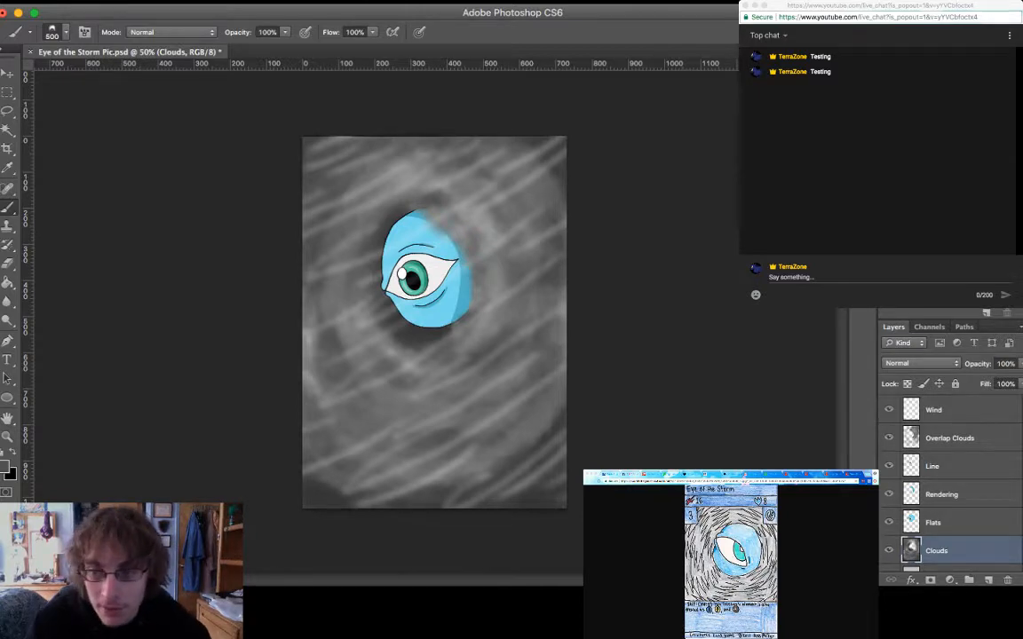
Delete the Wind layer with its streaks and reduce the brush size to 10 px
{"action": "left_click", "coordinate": [933, 409]}
{"action": "key", "text": "Delete"}
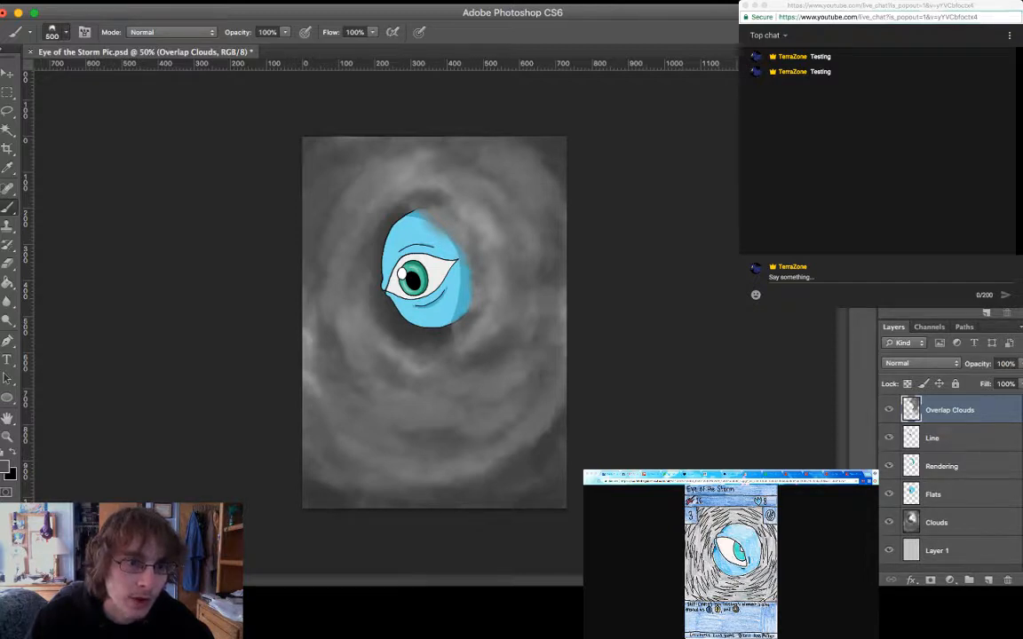
{"action": "key", "text": "bracketleft"}
{"action": "key", "text": "bracketleft"}
{"action": "key", "text": "bracketleft"}
{"action": "key", "text": "bracketleft"}
{"action": "key", "text": "bracketleft"}
{"action": "key", "text": "bracketleft"}
{"action": "key", "text": "bracketleft"}
{"action": "key", "text": "bracketleft"}
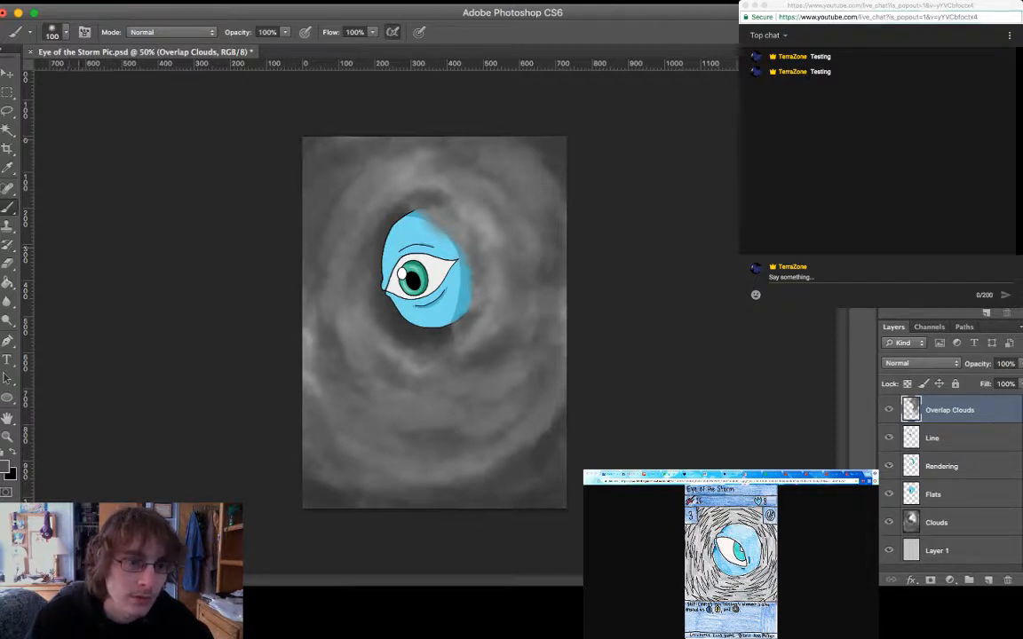
{"action": "key", "text": "bracketleft"}
{"action": "key", "text": "bracketleft"}
{"action": "key", "text": "bracketleft"}
{"action": "key", "text": "bracketleft"}
{"action": "key", "text": "bracketleft"}
{"action": "key", "text": "bracketleft"}
{"action": "key", "text": "bracketleft"}
{"action": "key", "text": "bracketleft"}
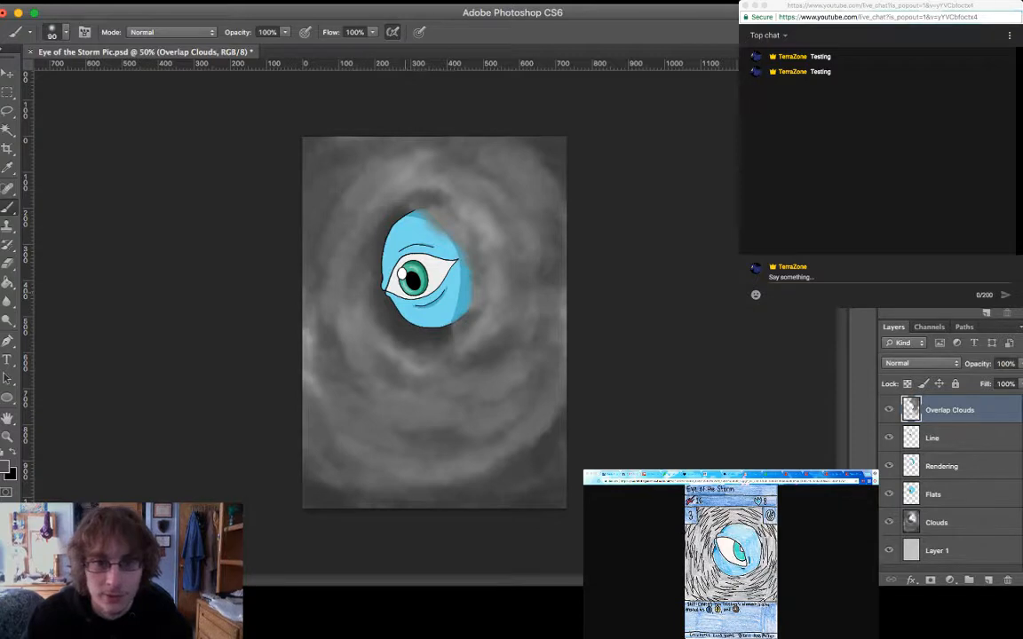
{"action": "key", "text": "bracketleft"}
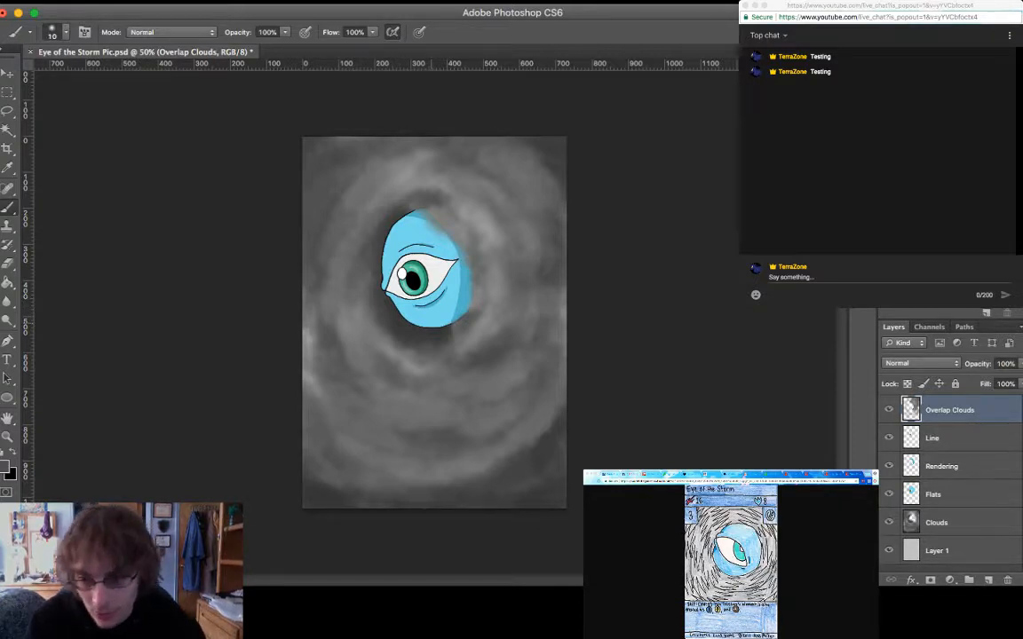
Add a new layer above Overlap Clouds and name it Wind
{"action": "left_click", "coordinate": [988, 580]}
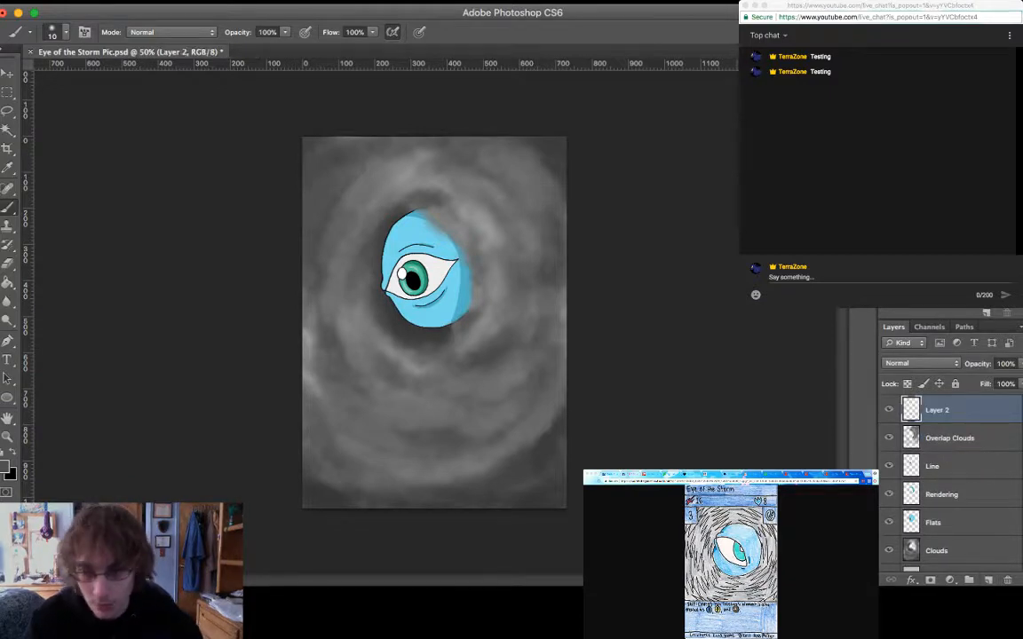
{"action": "double_click", "coordinate": [937, 410]}
{"action": "type", "text": "Wind"}
{"action": "key", "text": "Return"}
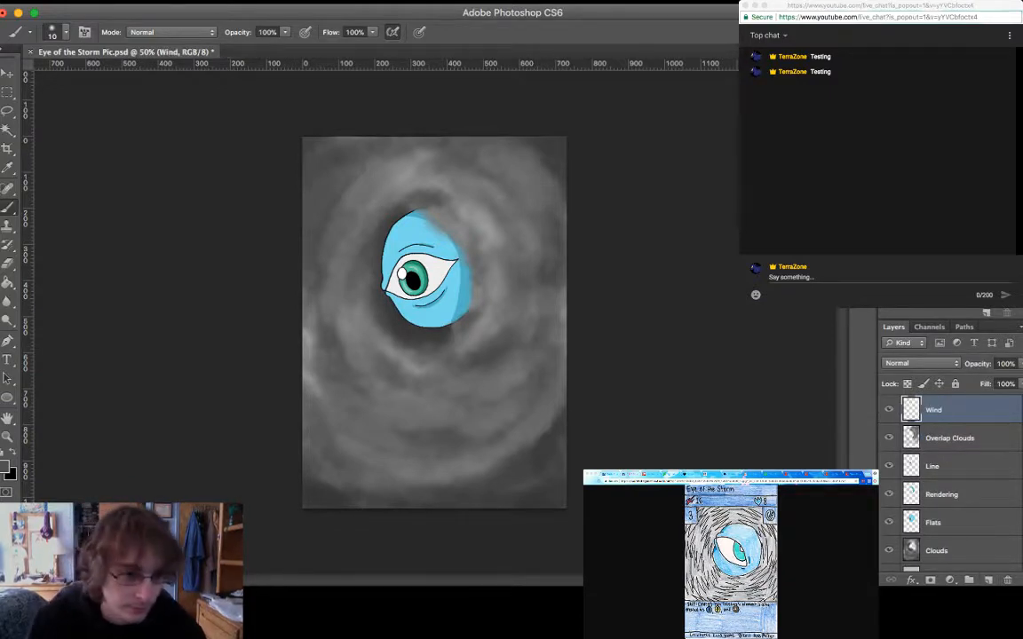
Sample a near-white colour and paint thin, widely spaced diagonal wind streaks across the clouds and eye on the Wind layer
{"action": "key", "text": "i"}
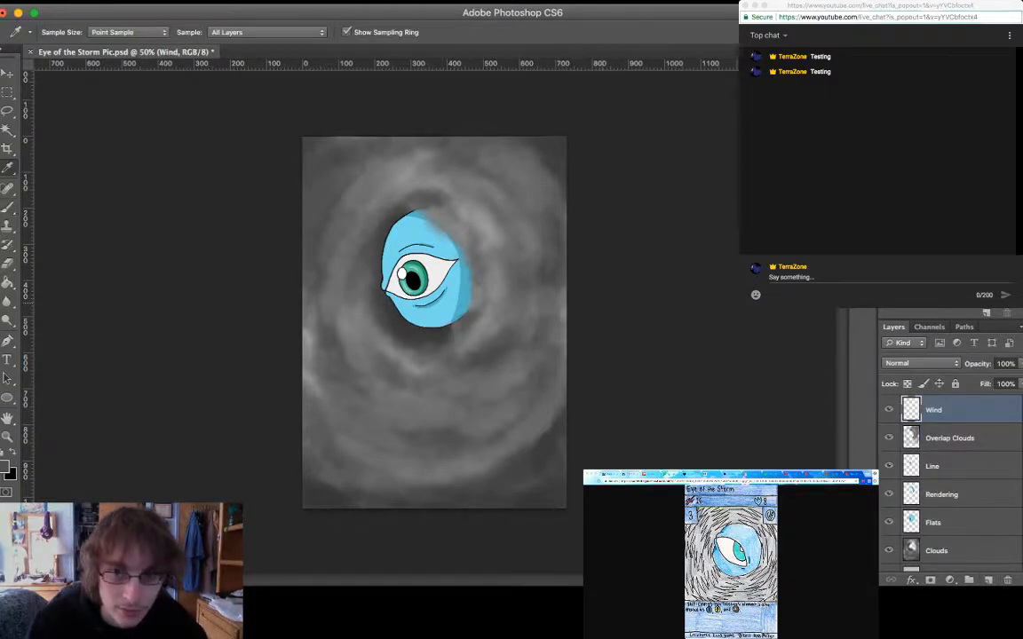
{"action": "key", "text": "b"}
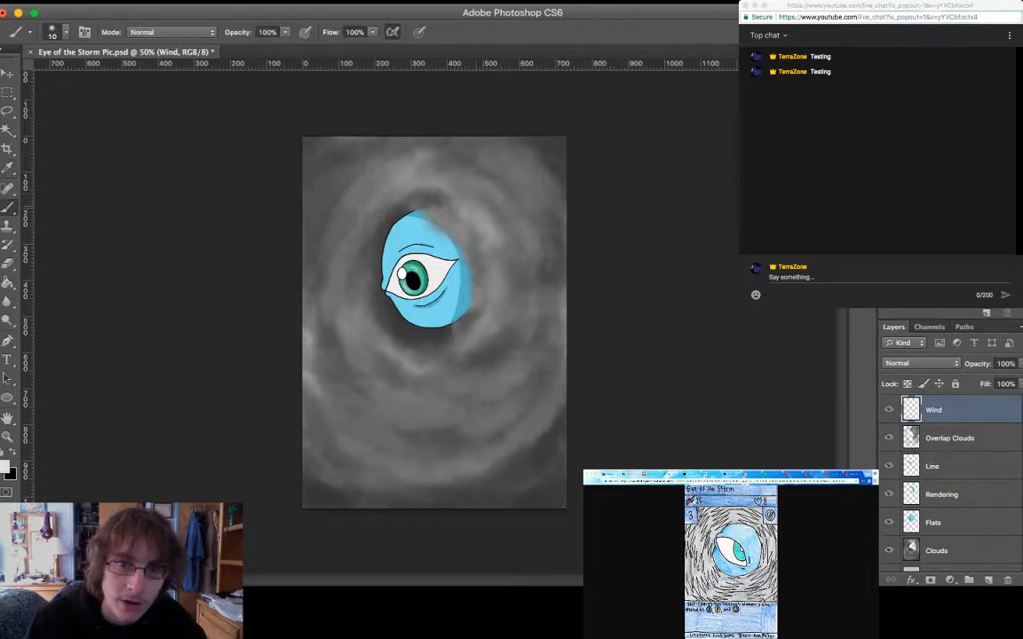
{"action": "left_click_drag", "start_coordinate": [524, 154], "coordinate": [355, 266]}
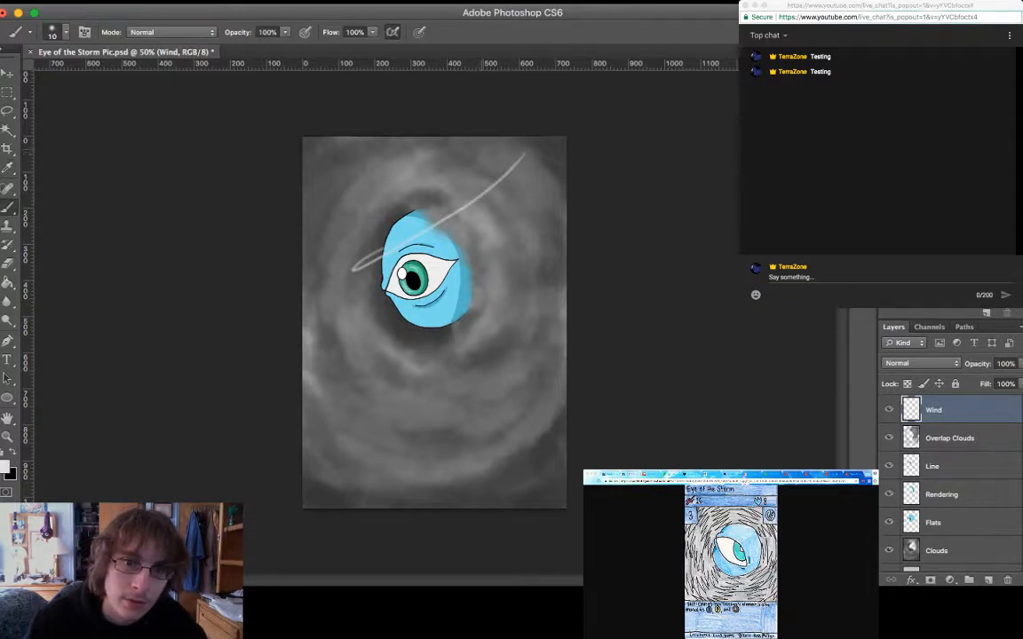
{"action": "mouse_move", "coordinate": [479, 149]}
{"action": "left_mouse_down"}
{"action": "mouse_move", "coordinate": [304, 253]}
{"action": "mouse_move", "coordinate": [307, 235]}
{"action": "left_mouse_up"}
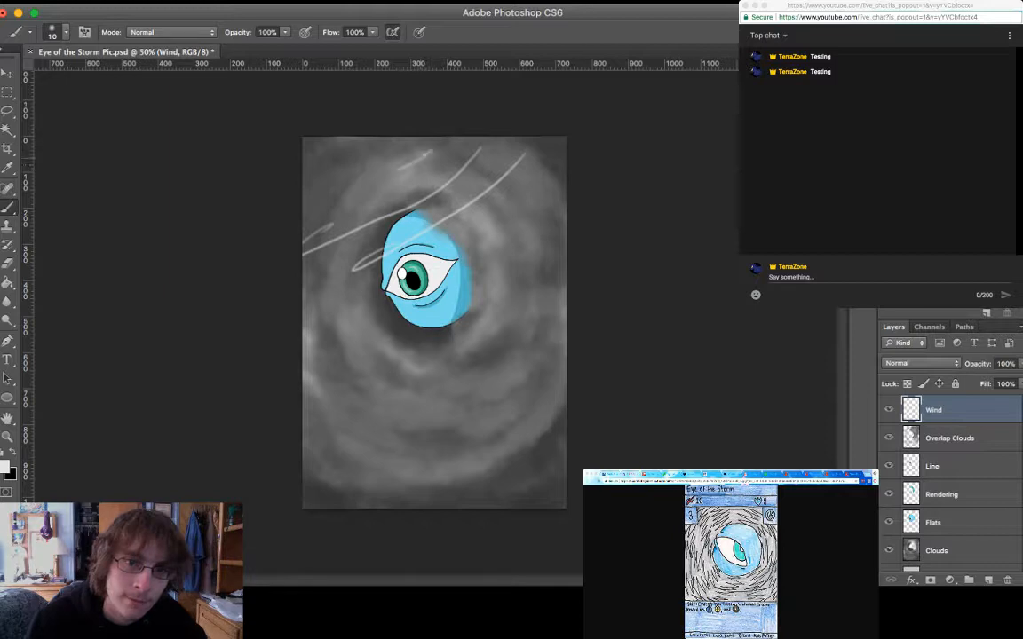
{"action": "left_click_drag", "start_coordinate": [432, 151], "coordinate": [304, 211]}
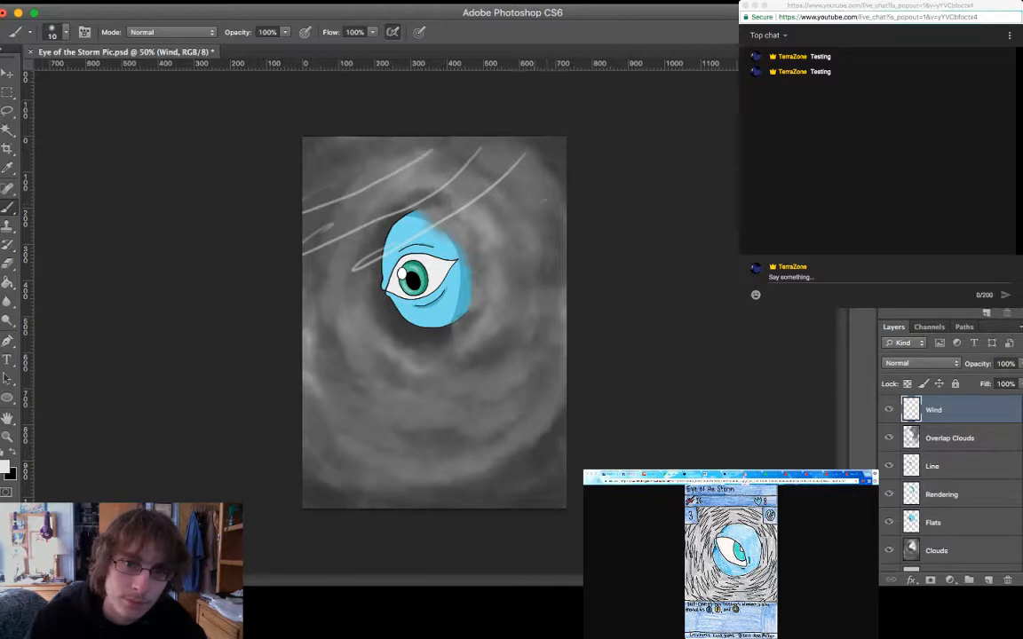
{"action": "left_click_drag", "start_coordinate": [544, 202], "coordinate": [293, 312]}
{"action": "left_click_drag", "start_coordinate": [565, 268], "coordinate": [327, 414]}
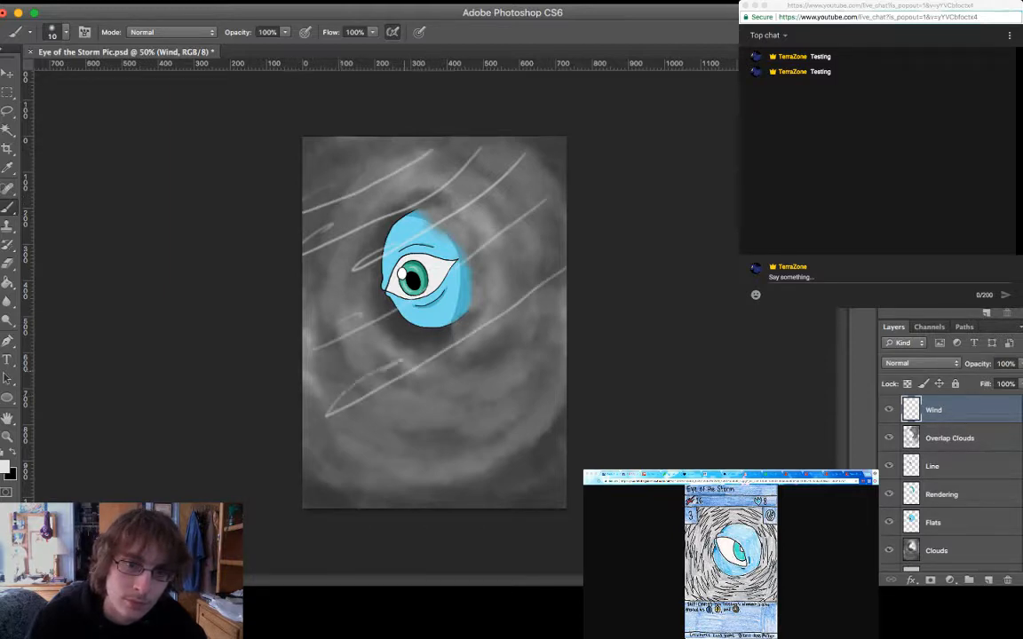
{"action": "left_click_drag", "start_coordinate": [537, 337], "coordinate": [453, 360]}
{"action": "left_click_drag", "start_coordinate": [538, 345], "coordinate": [351, 465]}
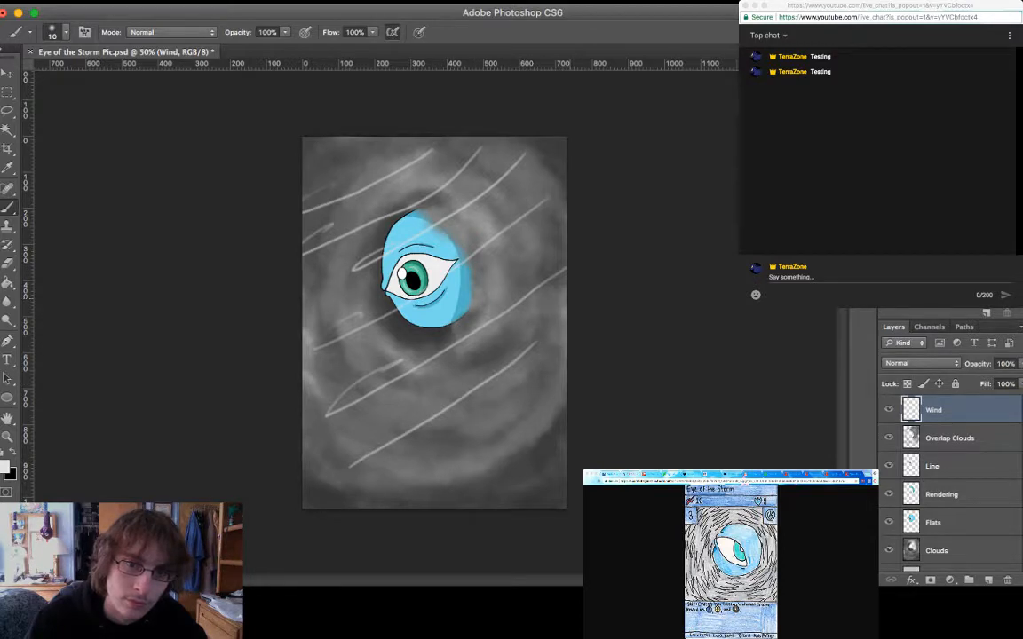
Fill the gaps between the long wind streaks with more thin diagonal strokes, reaching the card's upper and lower edges
{"action": "left_click_drag", "start_coordinate": [497, 208], "coordinate": [339, 302]}
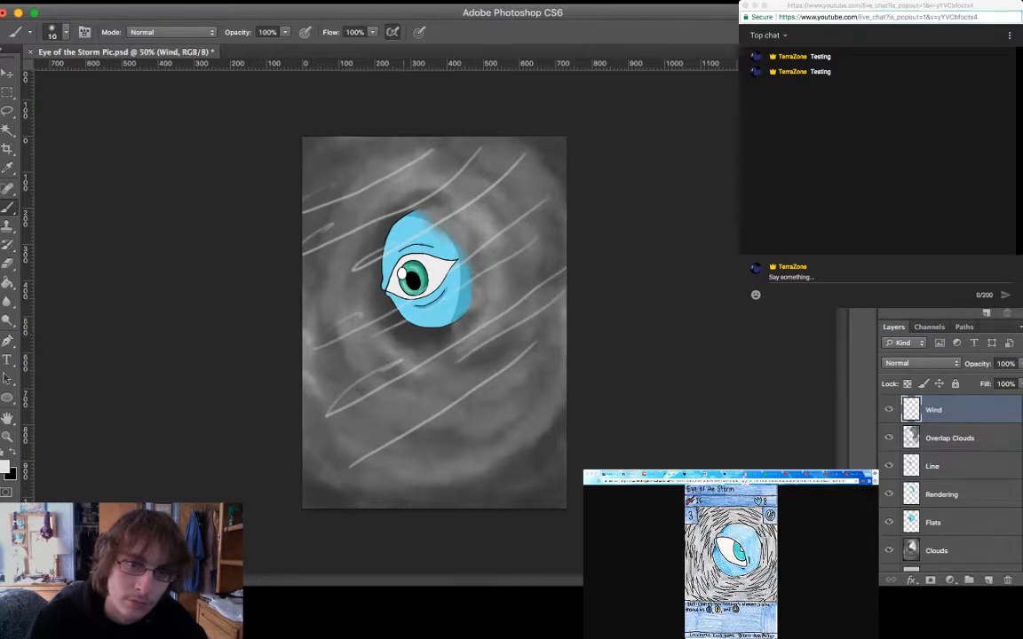
{"action": "left_click_drag", "start_coordinate": [383, 269], "coordinate": [314, 304]}
{"action": "left_click_drag", "start_coordinate": [530, 401], "coordinate": [380, 501]}
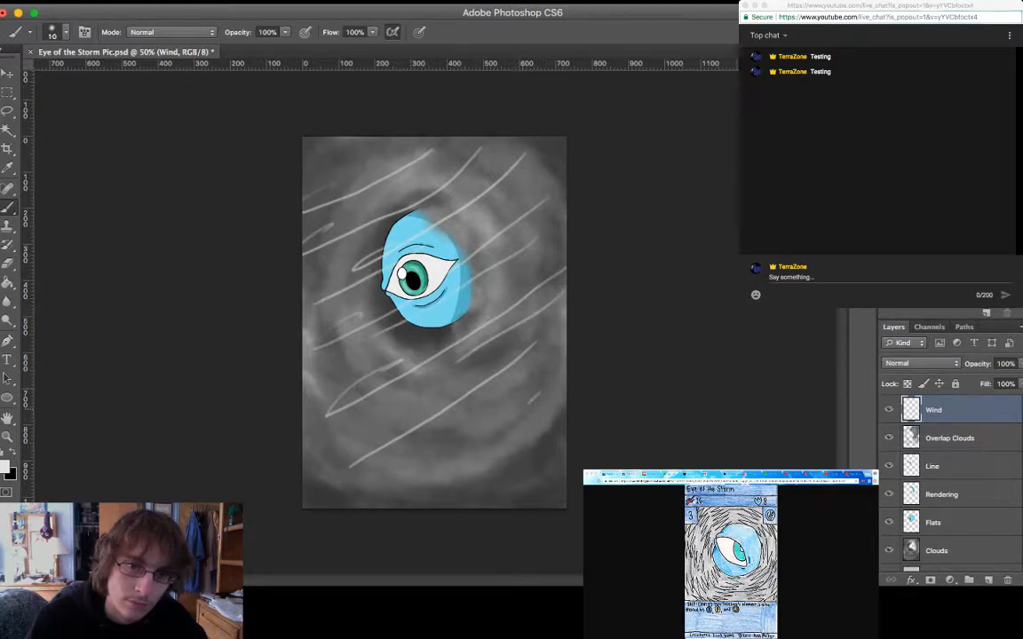
{"action": "left_click_drag", "start_coordinate": [566, 443], "coordinate": [468, 506]}
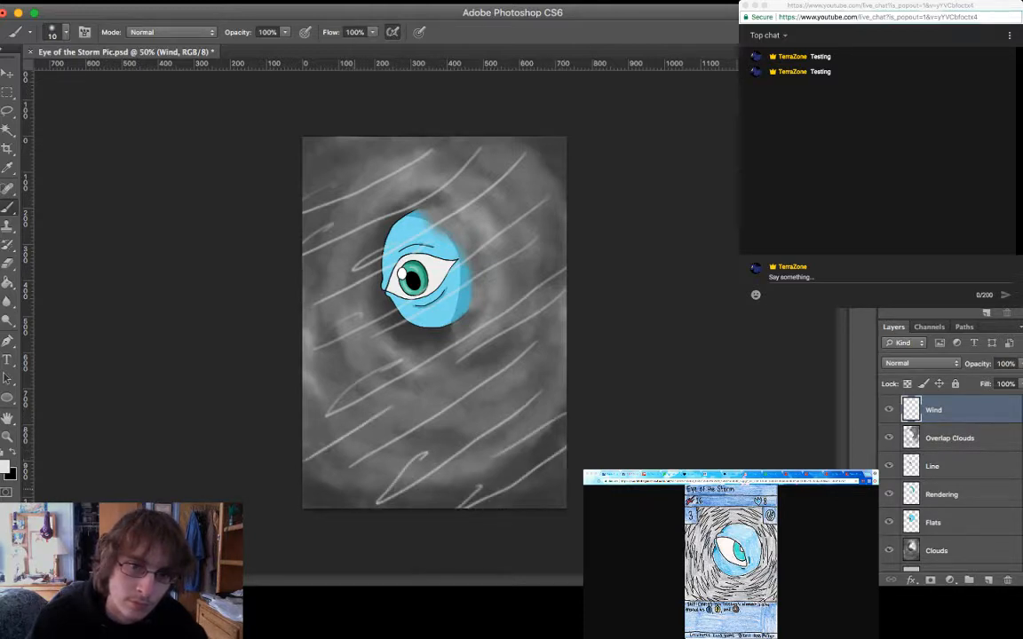
{"action": "left_click_drag", "start_coordinate": [386, 467], "coordinate": [331, 499]}
{"action": "mouse_move", "coordinate": [304, 169]}
{"action": "left_mouse_down"}
{"action": "mouse_move", "coordinate": [370, 138]}
{"action": "mouse_move", "coordinate": [476, 137]}
{"action": "left_mouse_up"}
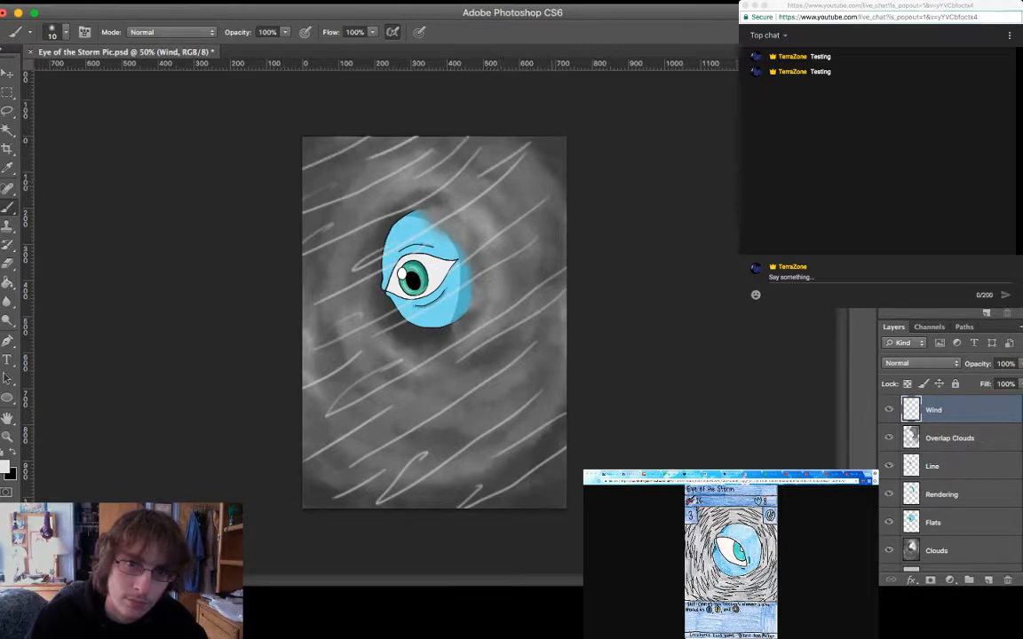
{"action": "left_click_drag", "start_coordinate": [509, 202], "coordinate": [567, 164]}
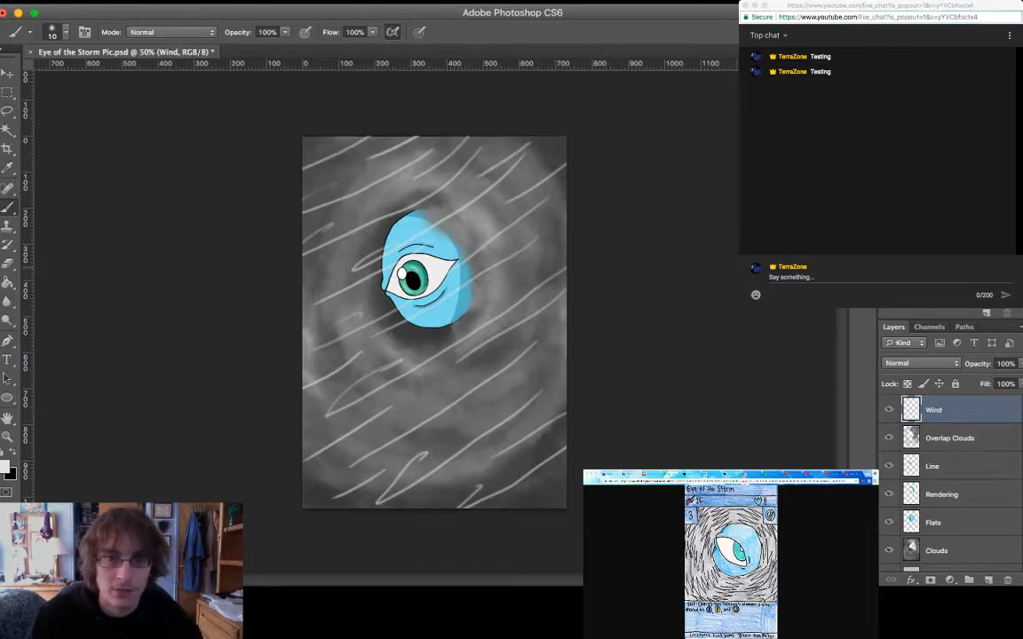
Undo the latest streaks near the card's upper right corner and paint replacement diagonal streaks around the upper part and gaps
{"action": "key", "text": "alt+super+z"}
{"action": "key", "text": "alt+super+z"}
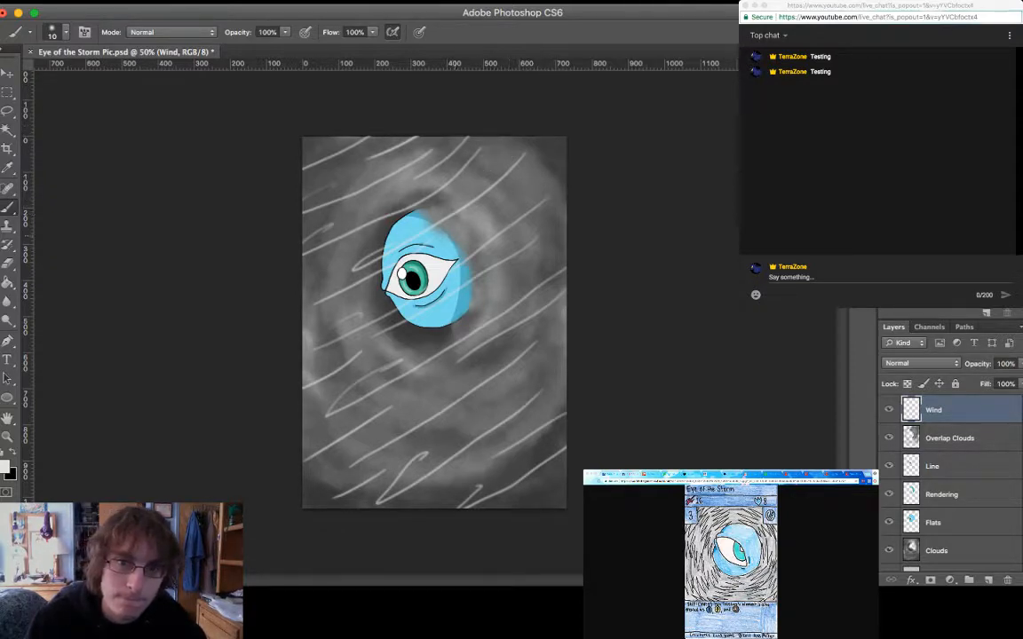
{"action": "left_click_drag", "start_coordinate": [457, 232], "coordinate": [567, 174]}
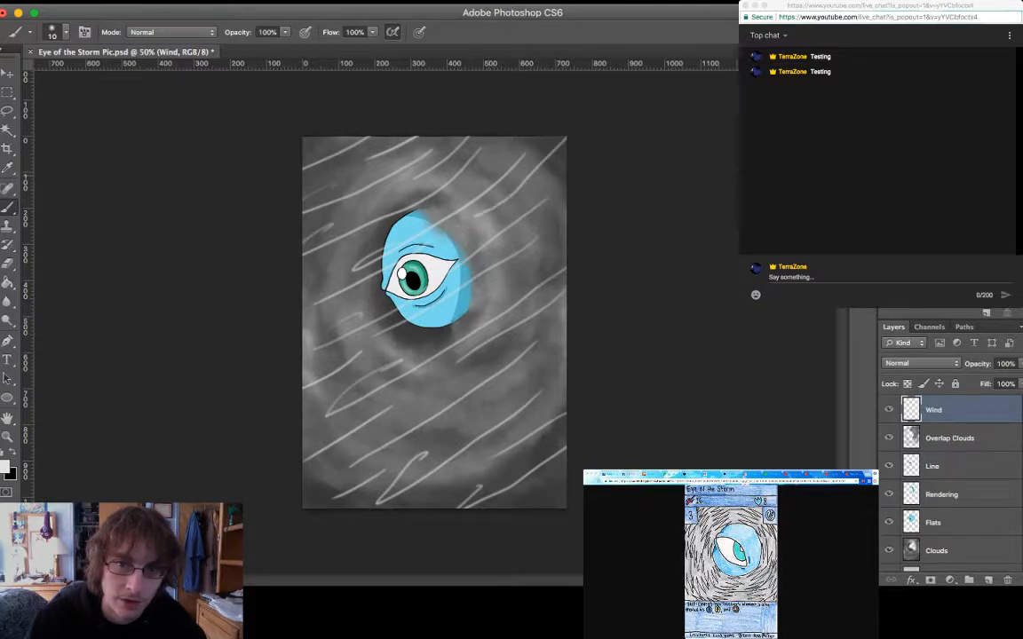
{"action": "left_click_drag", "start_coordinate": [512, 137], "coordinate": [462, 182]}
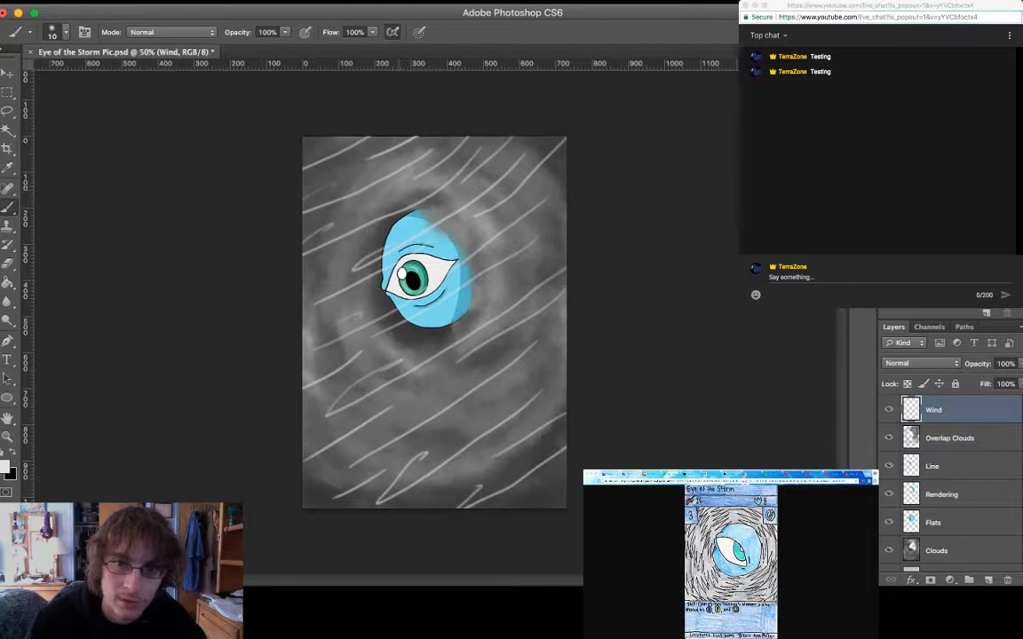
{"action": "left_click_drag", "start_coordinate": [357, 169], "coordinate": [311, 191]}
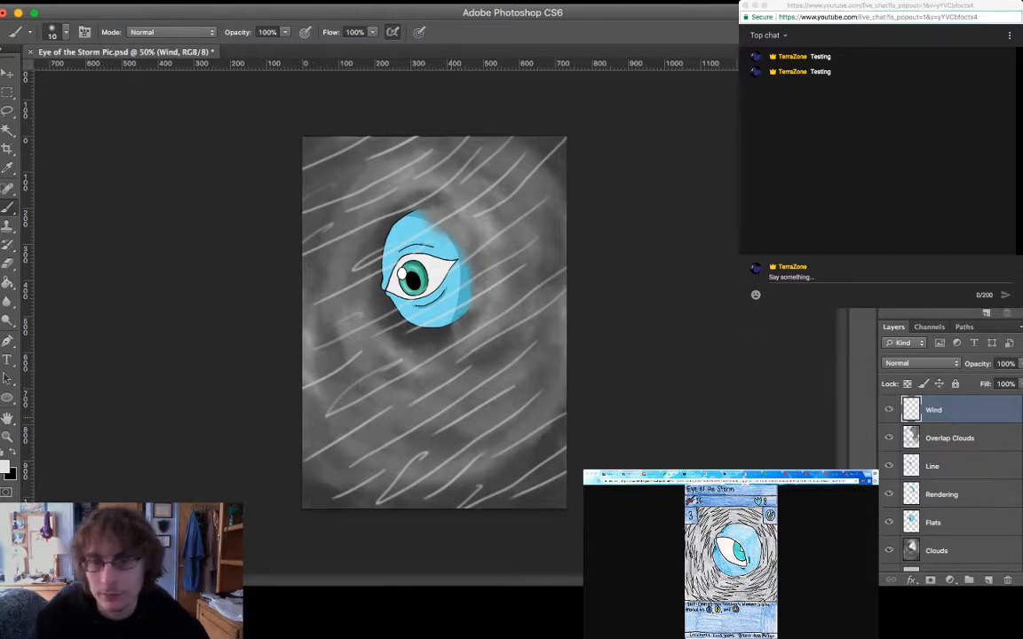
{"action": "left_click", "coordinate": [949, 437]}
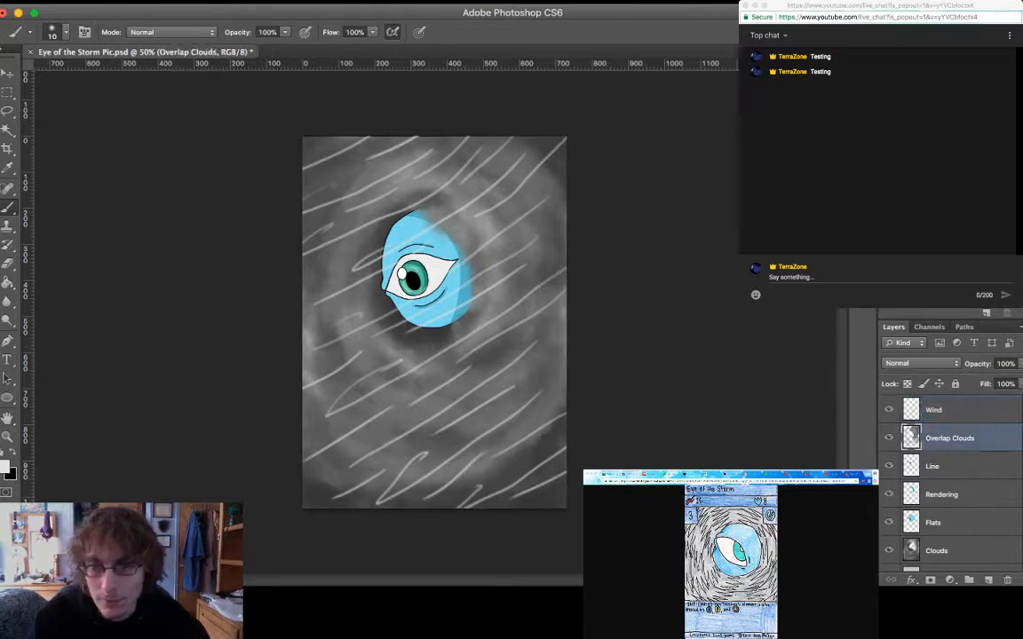
{"action": "left_click", "coordinate": [934, 410]}
{"action": "key", "text": "h"}
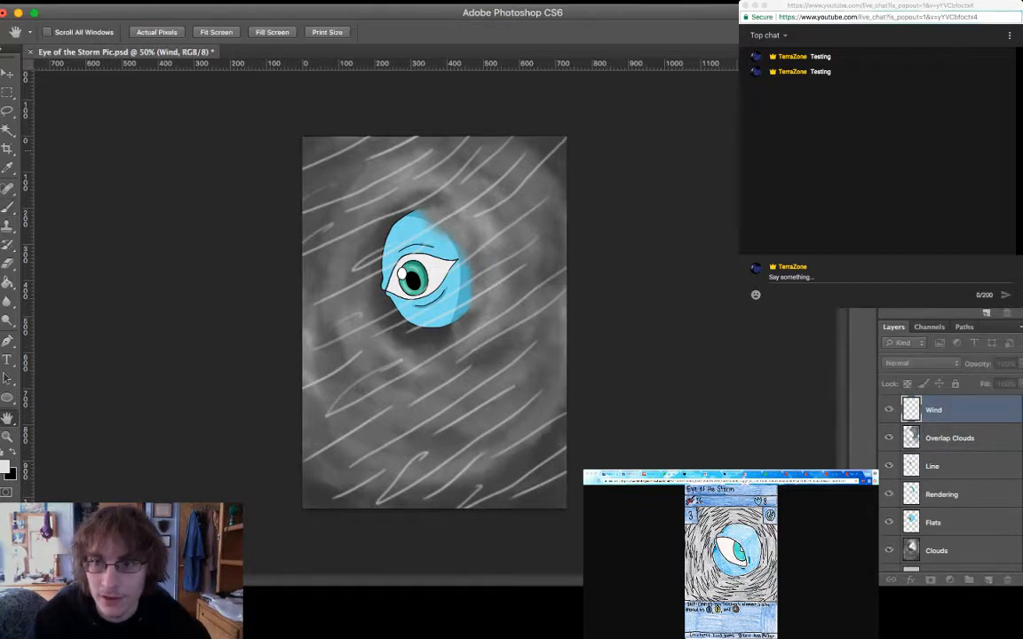
{"action": "key", "text": "2"}
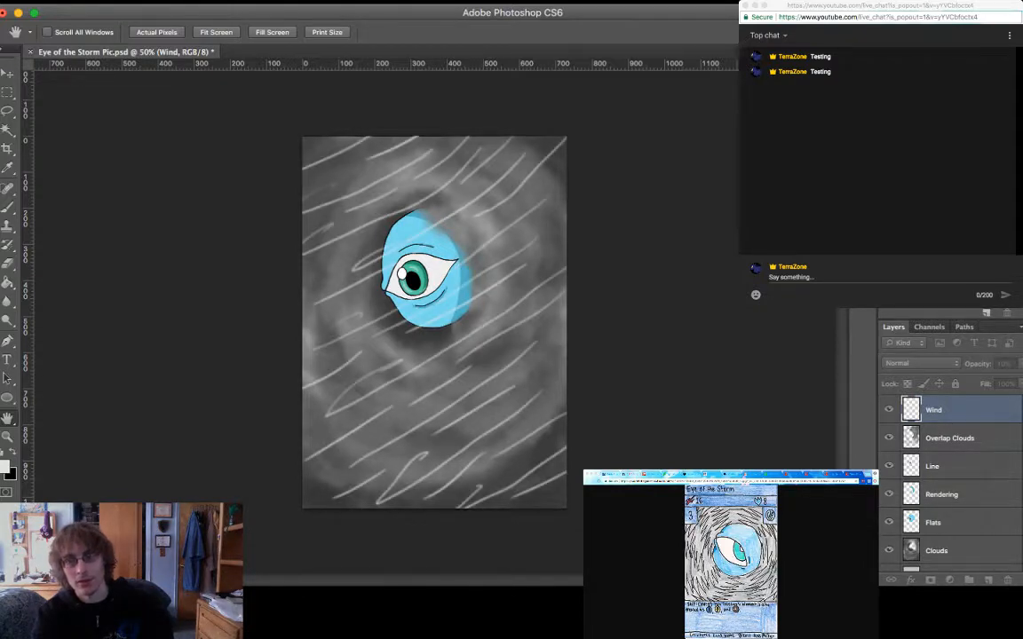
{"action": "key", "text": "b"}
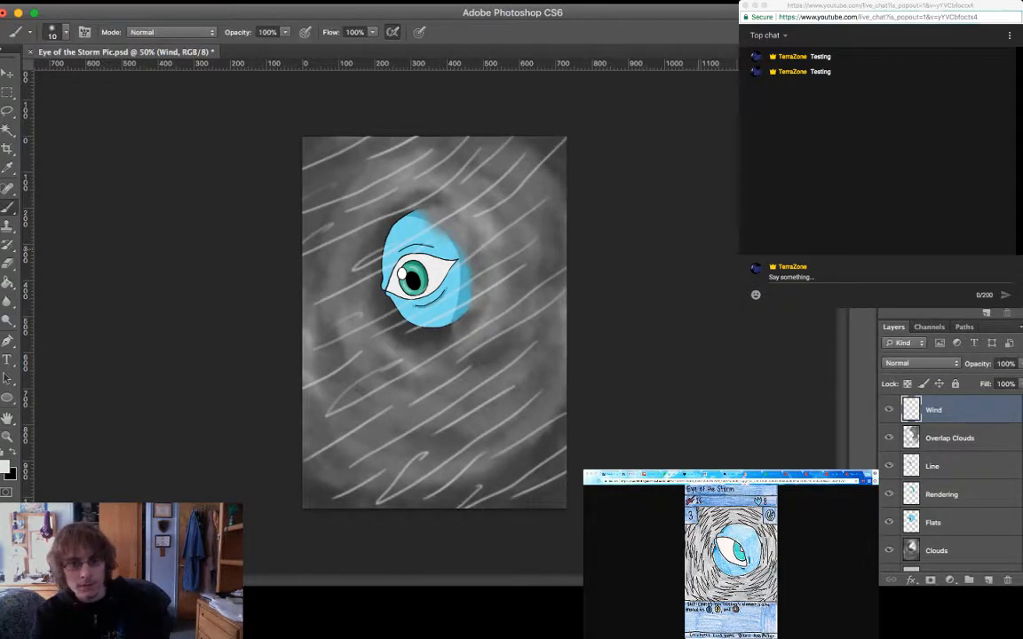
Undo the added wind streaks back to the first widely spaced diagonal strokes
{"action": "key", "text": "alt+super+z"}
{"action": "key", "text": "alt+super+z"}
{"action": "key", "text": "alt+super+z"}
{"action": "key", "text": "alt+super+z"}
{"action": "key", "text": "alt+super+z"}
{"action": "key", "text": "alt+super+z"}
{"action": "key", "text": "alt+super+z"}
{"action": "key", "text": "alt+super+z"}
{"action": "key", "text": "alt+super+z"}
{"action": "key", "text": "alt+super+z"}
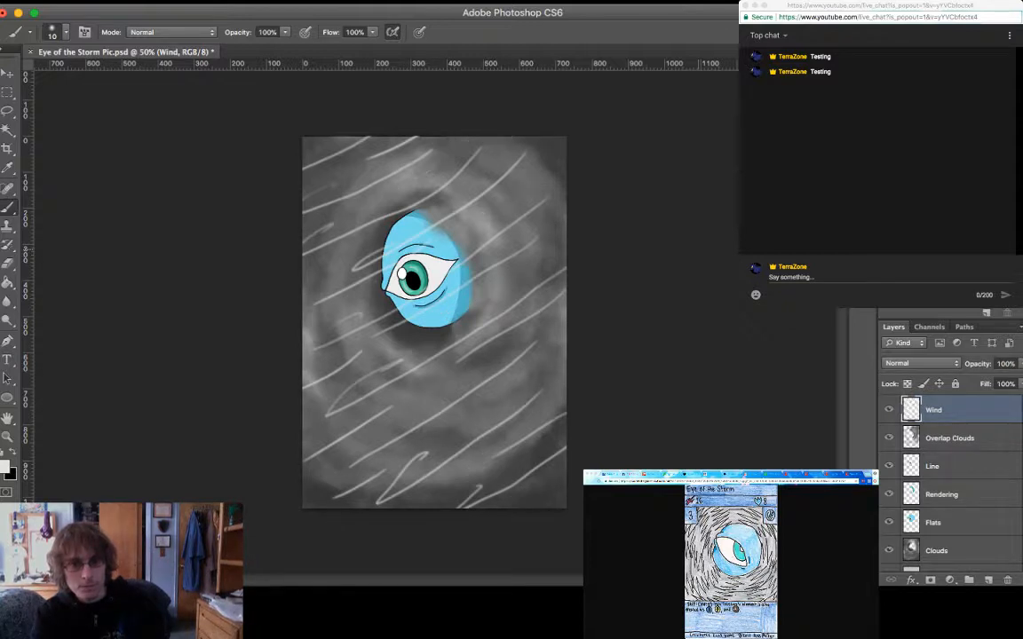
{"action": "key", "text": "alt+super+z"}
{"action": "key", "text": "alt+super+z"}
{"action": "key", "text": "alt+super+z"}
{"action": "key", "text": "alt+super+z"}
{"action": "key", "text": "alt+super+z"}
{"action": "key", "text": "alt+super+z"}
{"action": "key", "text": "alt+super+z"}
{"action": "key", "text": "alt+super+z"}
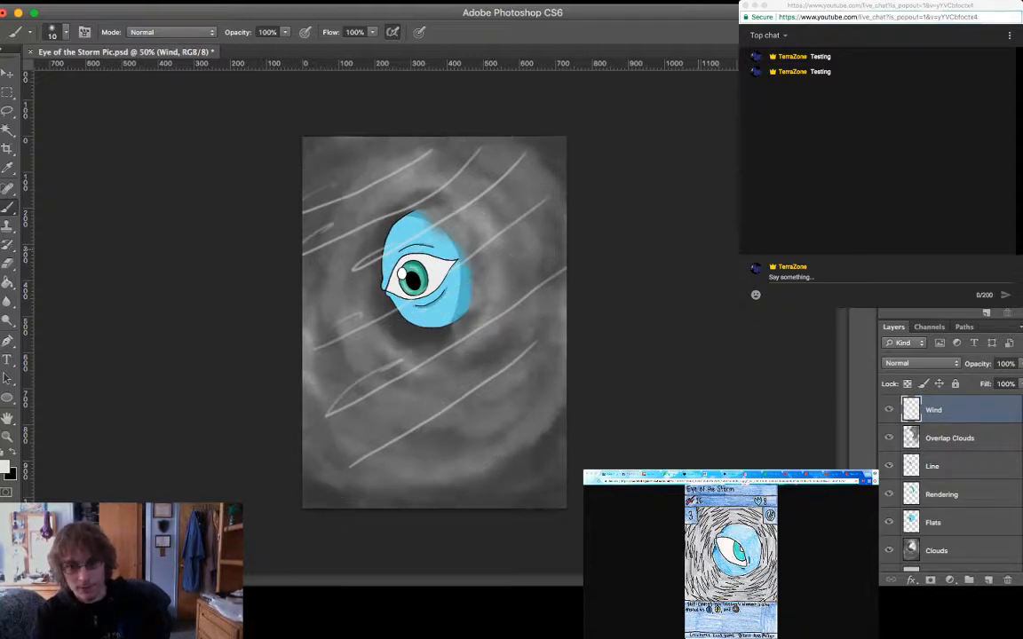
Undo all the remaining thin wind streaks until the earlier soft diagonal streaks return, and select the Wind layer
{"action": "key", "text": "alt+super+z"}
{"action": "key", "text": "alt+super+z"}
{"action": "key", "text": "alt+super+z"}
{"action": "key", "text": "alt+super+z"}
{"action": "key", "text": "alt+super+z"}
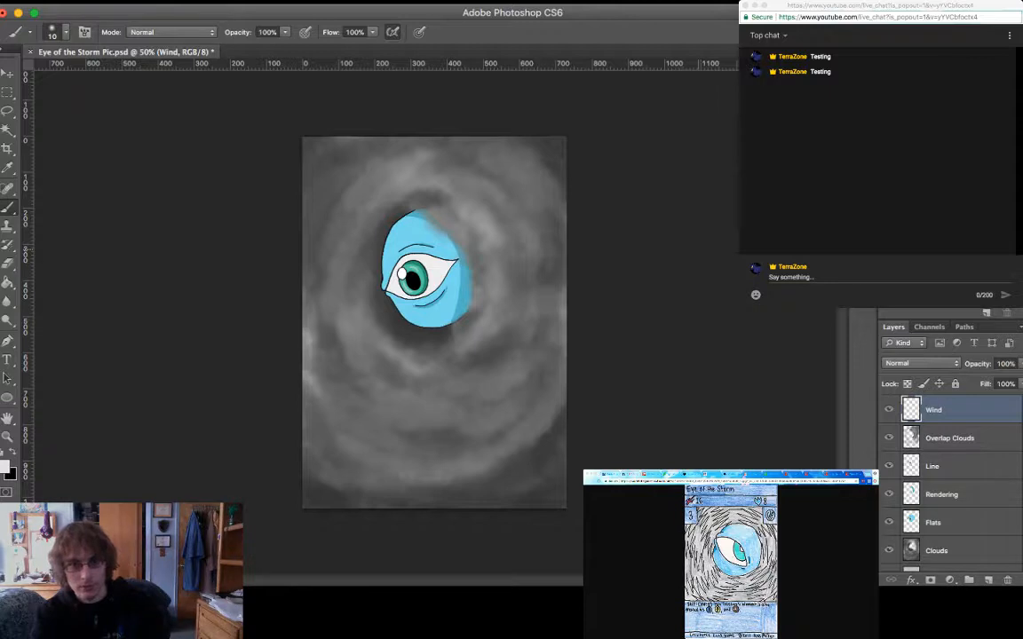
{"action": "key", "text": "alt+super+z"}
{"action": "key", "text": "alt+super+z"}
{"action": "key", "text": "alt+super+z"}
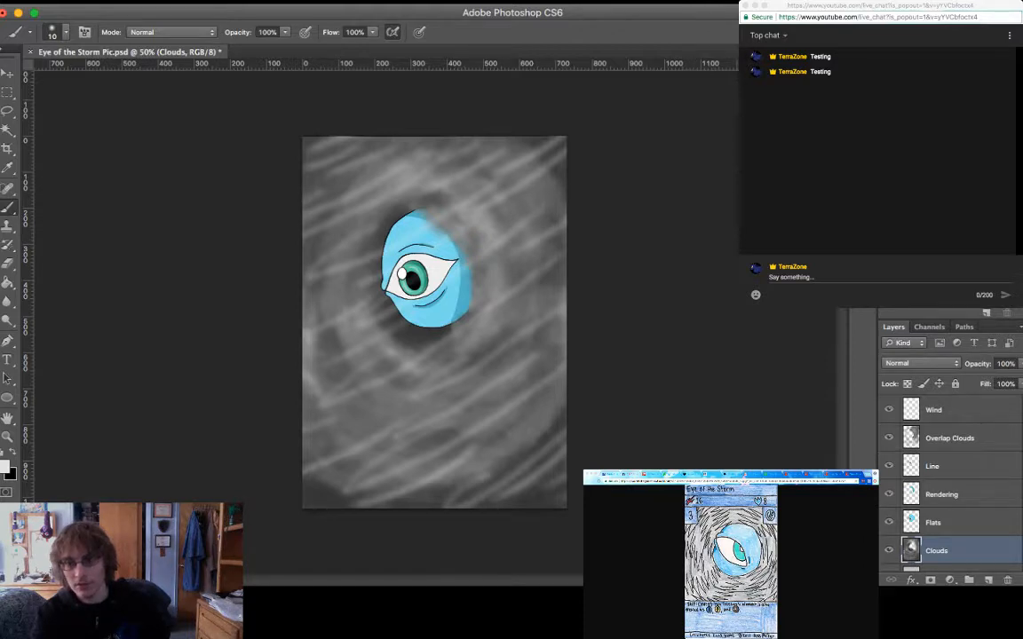
{"action": "left_click", "coordinate": [933, 410]}
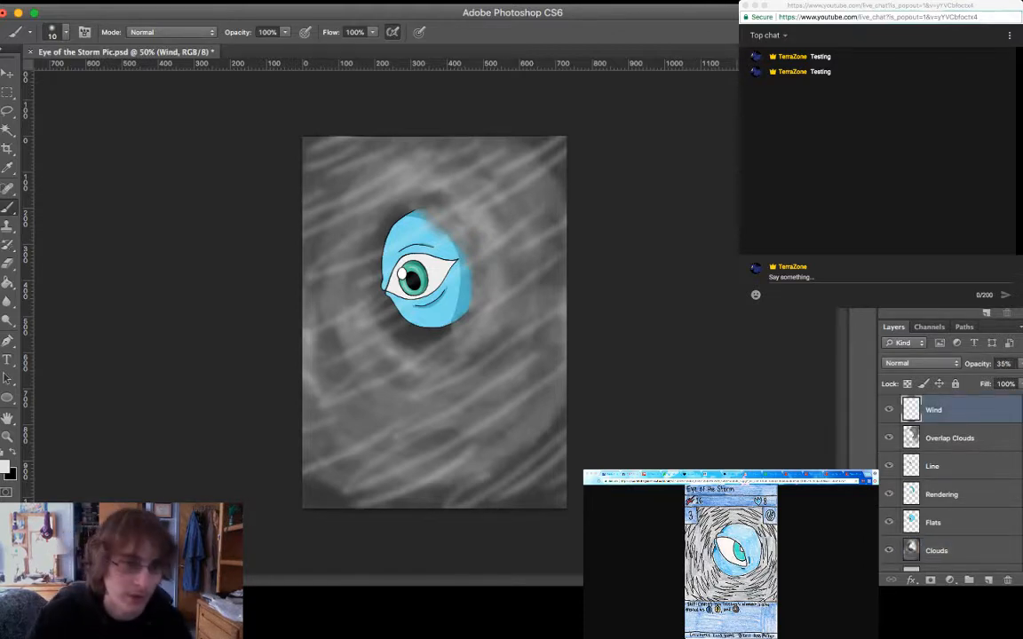
Sample a pale blue colour and create a new layer named Rain above the Wind layer
{"action": "key", "text": "i"}
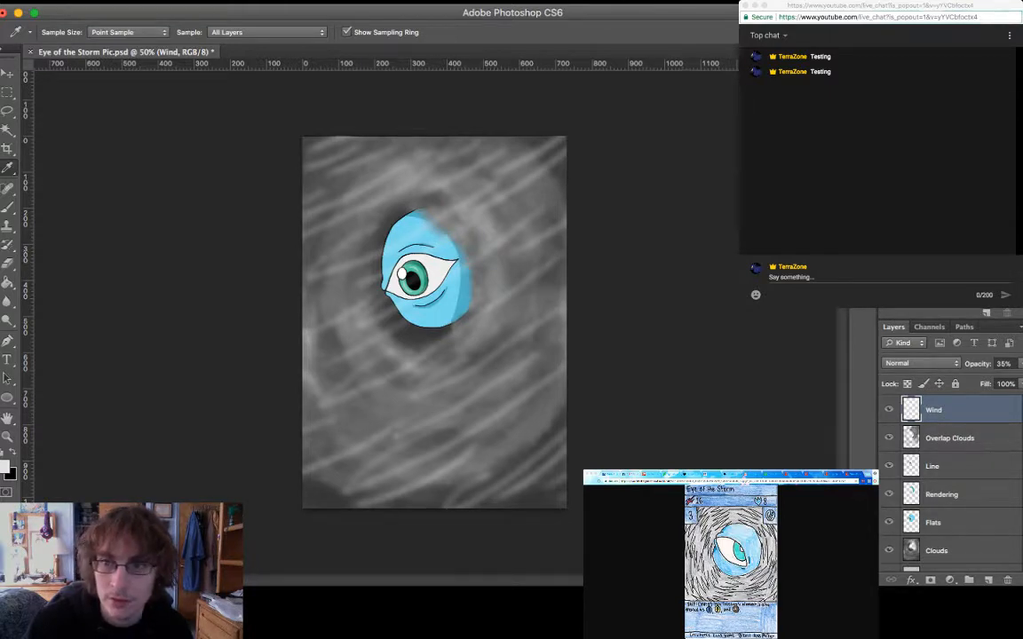
{"action": "key", "text": "b"}
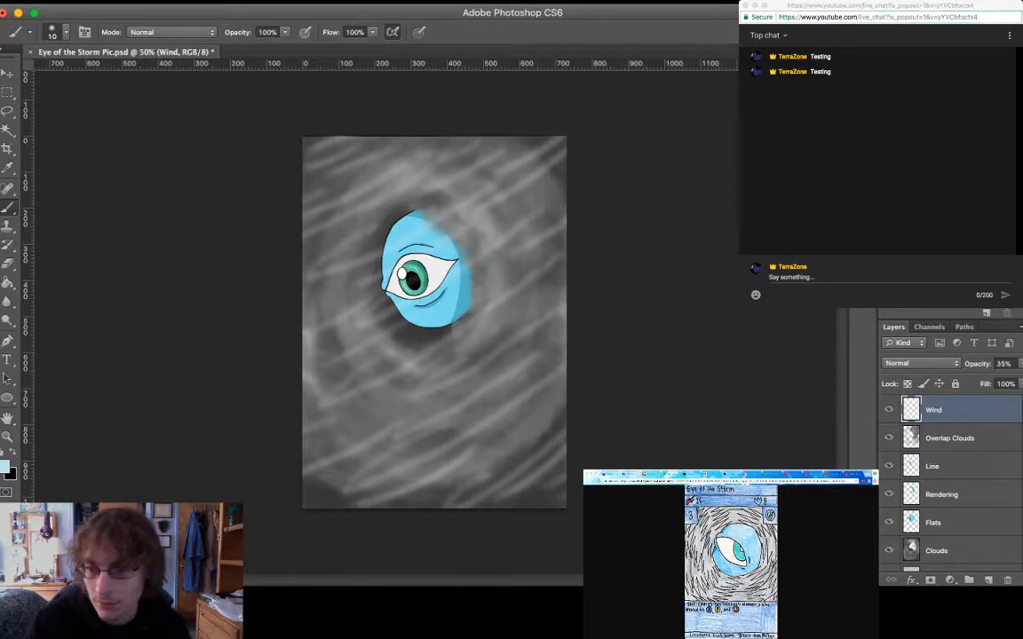
{"action": "key", "text": "super+shift+alt+n"}
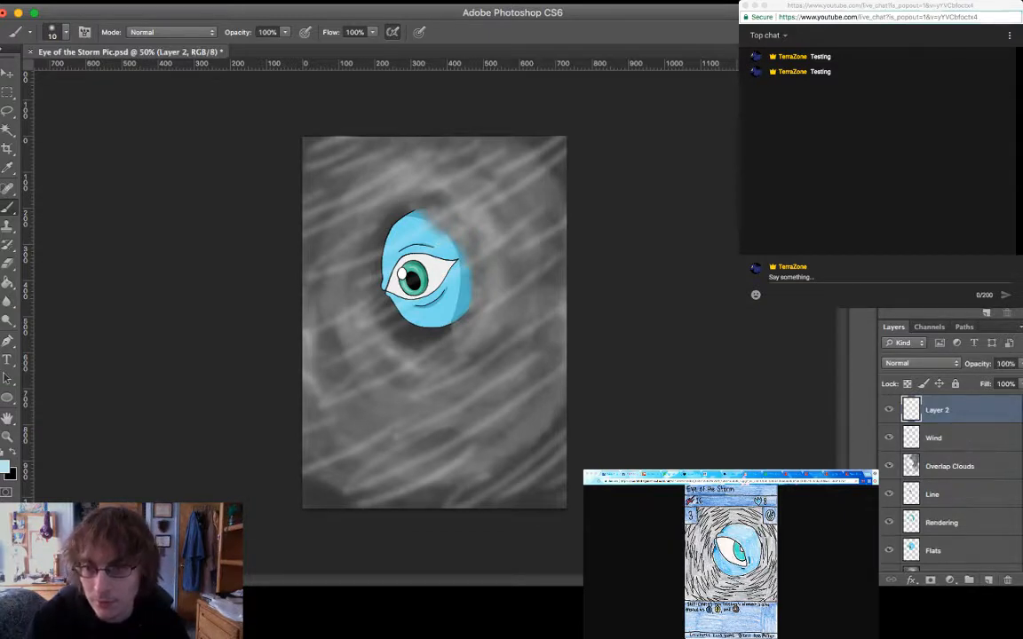
{"action": "double_click", "coordinate": [936, 409]}
{"action": "type", "text": "Rain"}
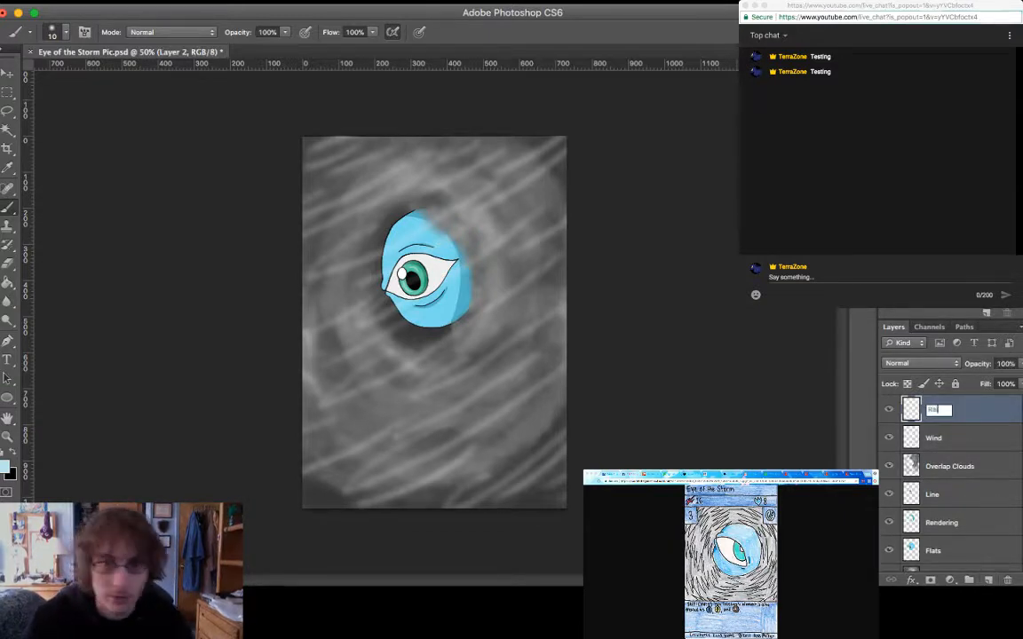
{"action": "key", "text": "Return"}
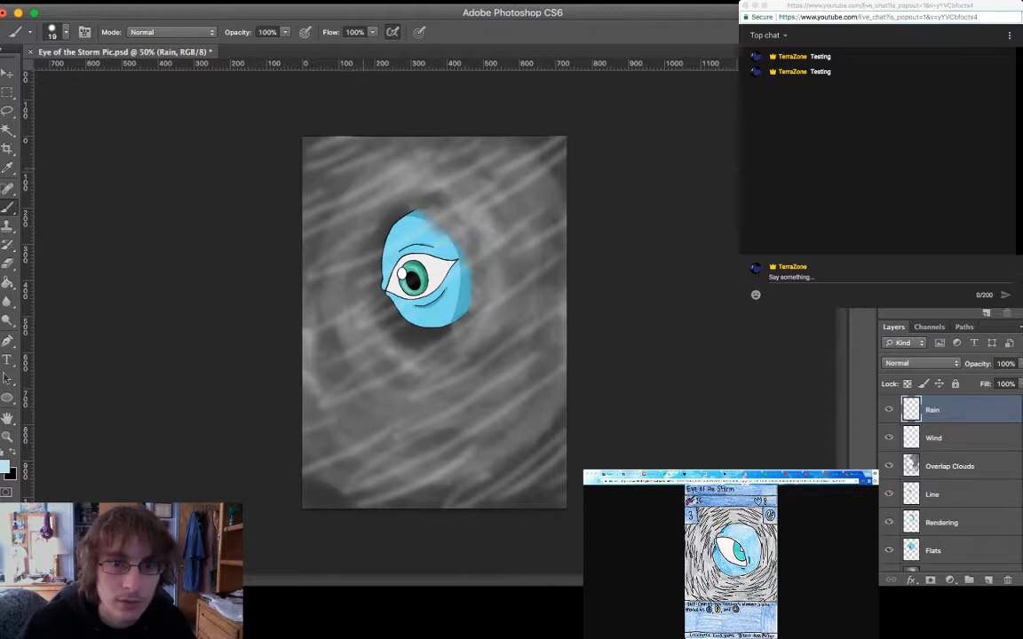
{"action": "left_click_drag", "start_coordinate": [330, 133], "coordinate": [312, 170]}
{"action": "left_click_drag", "start_coordinate": [394, 152], "coordinate": [364, 211]}
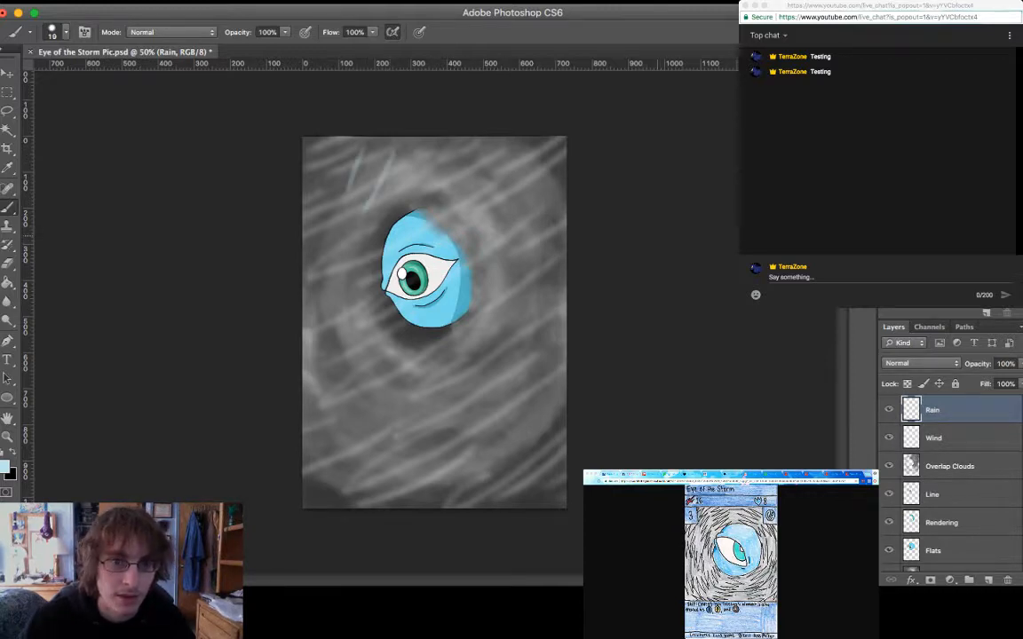
{"action": "key", "text": "ctrl+z"}
{"action": "key", "text": "super+alt+z"}
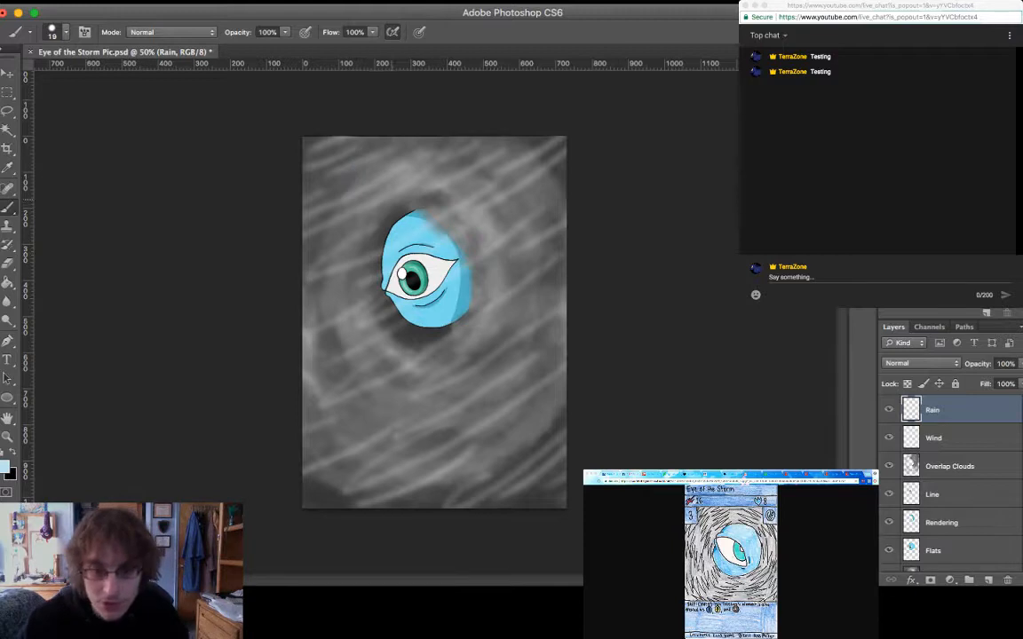
Shrink the brush to a few pixels and paint thin, steep diagonal rain strokes along the card's upper edge on the Rain layer
{"action": "key", "text": "bracketleft"}
{"action": "key", "text": "bracketleft"}
{"action": "key", "text": "bracketleft"}
{"action": "key", "text": "bracketleft"}
{"action": "key", "text": "bracketleft"}
{"action": "key", "text": "bracketleft"}
{"action": "key", "text": "bracketleft"}
{"action": "key", "text": "bracketleft"}
{"action": "key", "text": "bracketleft"}
{"action": "key", "text": "bracketleft"}
{"action": "key", "text": "bracketleft"}
{"action": "key", "text": "bracketleft"}
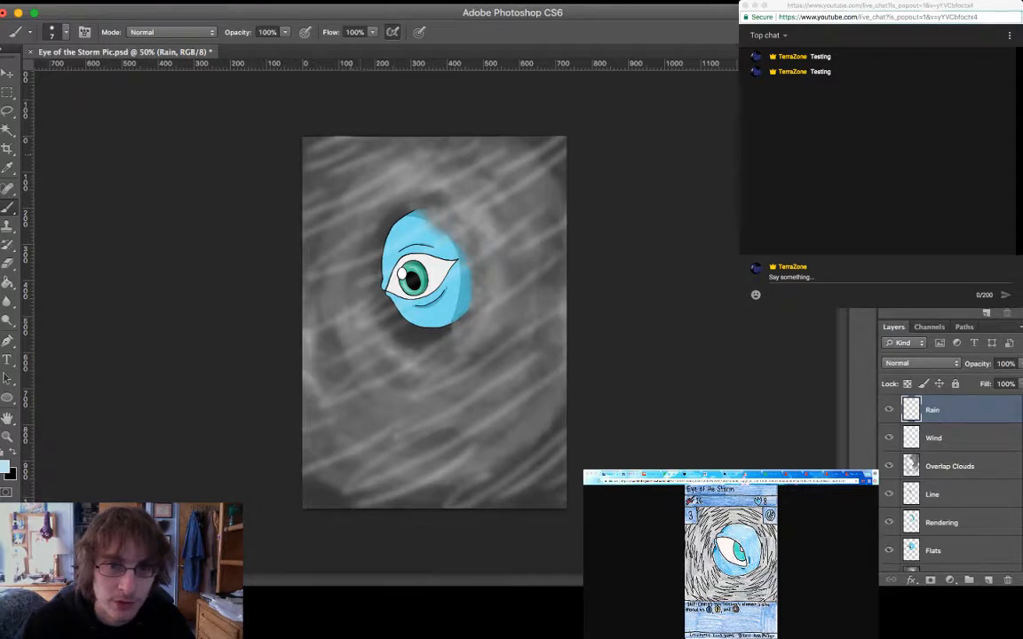
{"action": "left_click_drag", "start_coordinate": [355, 146], "coordinate": [339, 176]}
{"action": "left_click_drag", "start_coordinate": [379, 147], "coordinate": [351, 191]}
{"action": "mouse_move", "coordinate": [373, 123]}
{"action": "left_mouse_down"}
{"action": "mouse_move", "coordinate": [359, 142]}
{"action": "mouse_move", "coordinate": [360, 172]}
{"action": "left_mouse_up"}
{"action": "left_click_drag", "start_coordinate": [420, 141], "coordinate": [412, 153]}
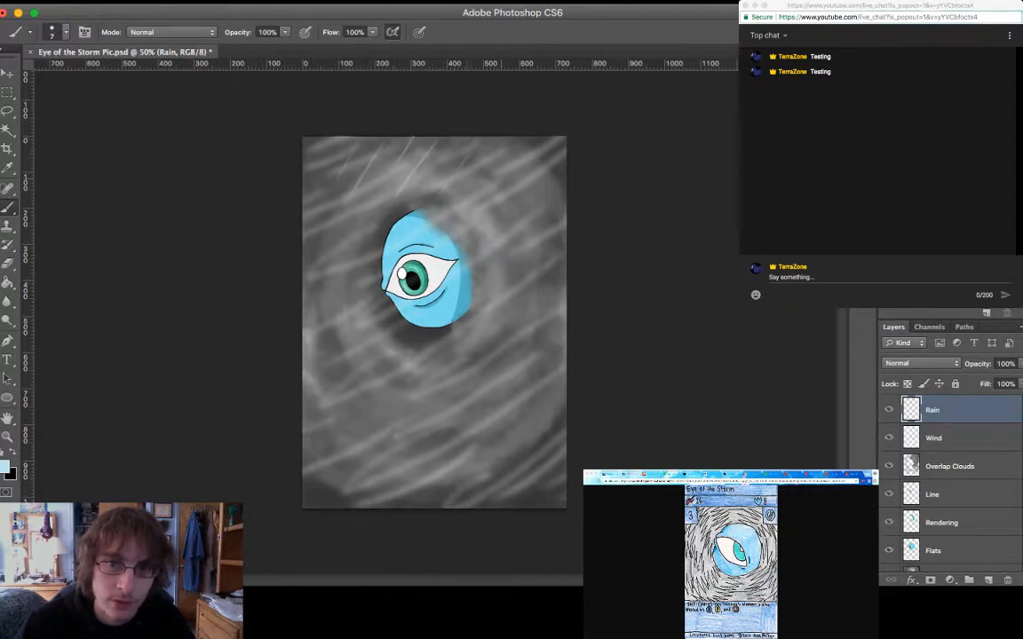
{"action": "mouse_move", "coordinate": [502, 146]}
{"action": "left_mouse_down"}
{"action": "mouse_move", "coordinate": [470, 188]}
{"action": "mouse_move", "coordinate": [488, 192]}
{"action": "left_mouse_up"}
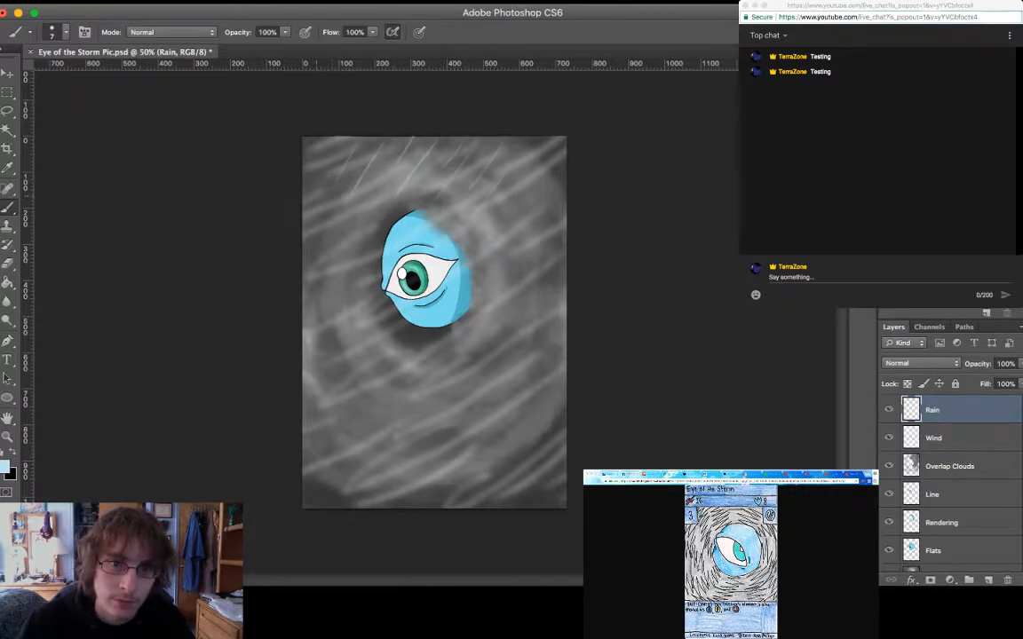
Paint long, steep rain strokes down the card's left side and across the upper right area around the eye
{"action": "mouse_move", "coordinate": [336, 162]}
{"action": "left_mouse_down"}
{"action": "mouse_move", "coordinate": [311, 206]}
{"action": "mouse_move", "coordinate": [326, 282]}
{"action": "mouse_move", "coordinate": [319, 330]}
{"action": "left_mouse_up"}
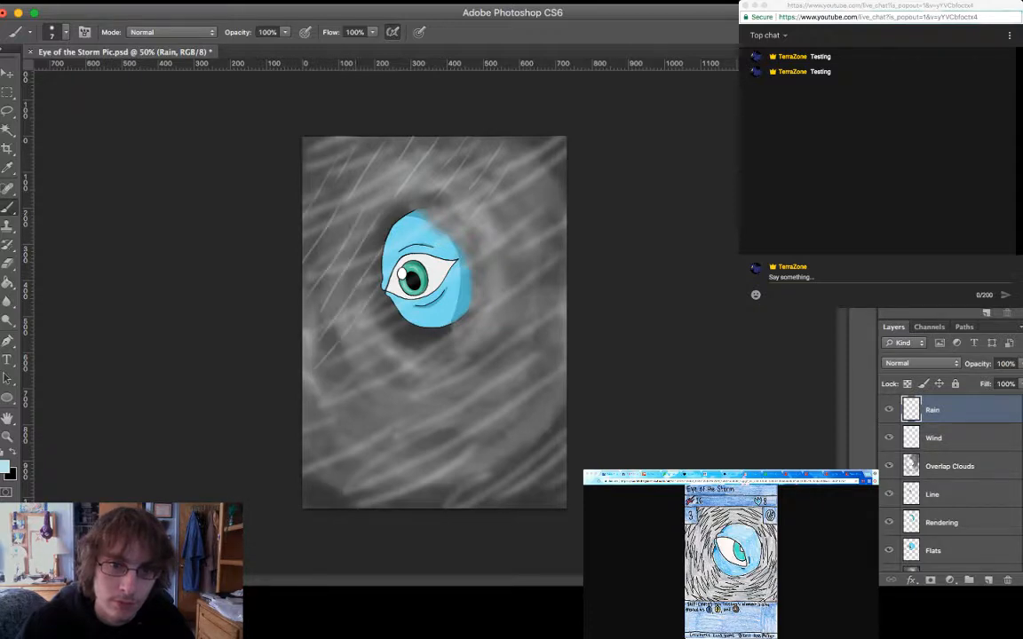
{"action": "left_click_drag", "start_coordinate": [395, 306], "coordinate": [331, 383]}
{"action": "left_click_drag", "start_coordinate": [380, 250], "coordinate": [370, 262]}
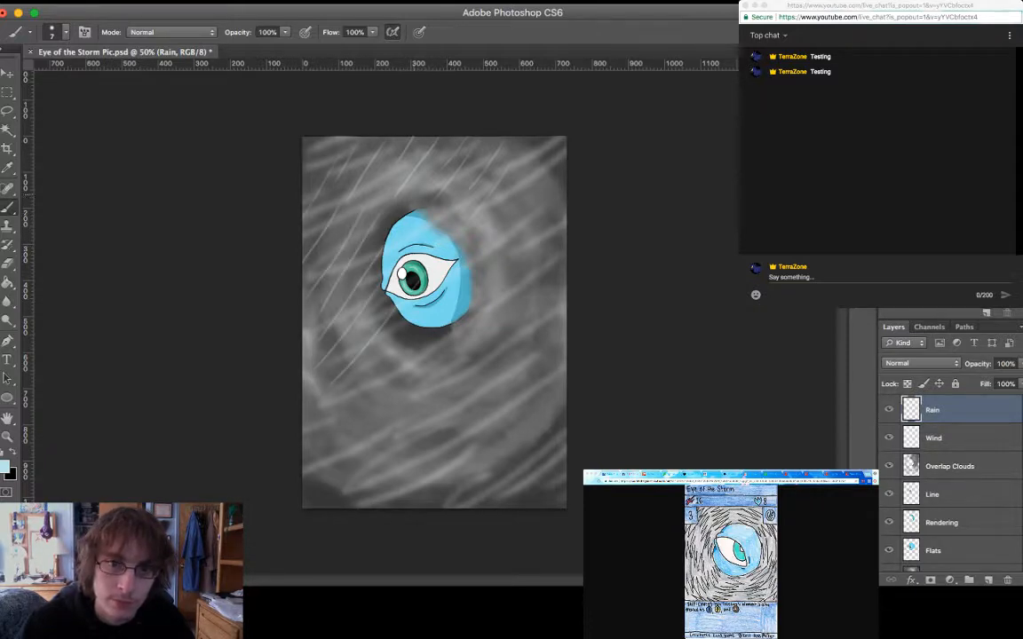
{"action": "left_click_drag", "start_coordinate": [371, 178], "coordinate": [355, 202]}
{"action": "left_click_drag", "start_coordinate": [435, 205], "coordinate": [415, 237]}
{"action": "left_click_drag", "start_coordinate": [561, 162], "coordinate": [521, 222]}
{"action": "left_click_drag", "start_coordinate": [506, 143], "coordinate": [469, 199]}
{"action": "left_click_drag", "start_coordinate": [497, 219], "coordinate": [426, 329]}
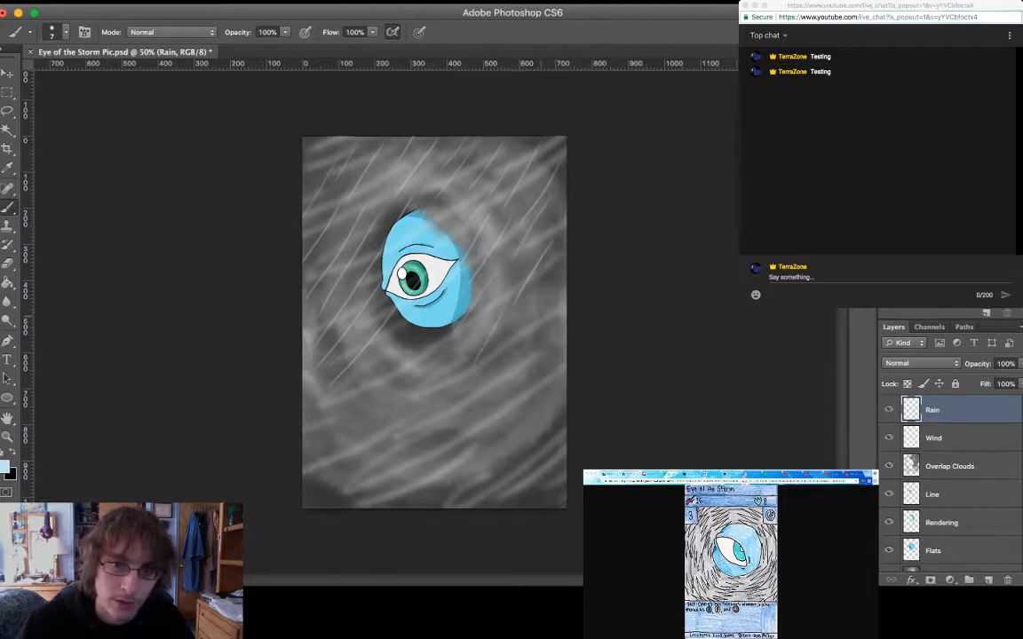
Continue the thin diagonal rain strokes below the eye, covering the lower half down to the card's bottom edge
{"action": "mouse_move", "coordinate": [479, 299]}
{"action": "left_mouse_down"}
{"action": "mouse_move", "coordinate": [449, 341]}
{"action": "mouse_move", "coordinate": [459, 359]}
{"action": "left_mouse_up"}
{"action": "mouse_move", "coordinate": [394, 357]}
{"action": "left_mouse_down"}
{"action": "mouse_move", "coordinate": [385, 371]}
{"action": "mouse_move", "coordinate": [395, 369]}
{"action": "left_mouse_up"}
{"action": "left_click_drag", "start_coordinate": [367, 288], "coordinate": [352, 309]}
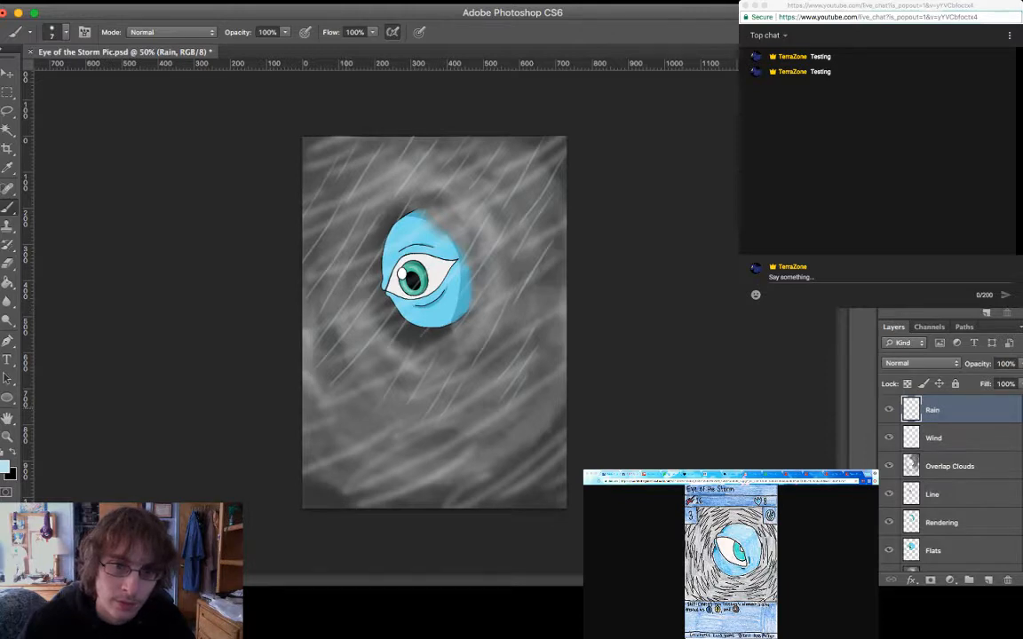
{"action": "mouse_move", "coordinate": [337, 386]}
{"action": "left_mouse_down"}
{"action": "mouse_move", "coordinate": [328, 398]}
{"action": "mouse_move", "coordinate": [341, 456]}
{"action": "left_mouse_up"}
{"action": "left_click_drag", "start_coordinate": [388, 408], "coordinate": [359, 455]}
{"action": "left_click_drag", "start_coordinate": [394, 433], "coordinate": [380, 456]}
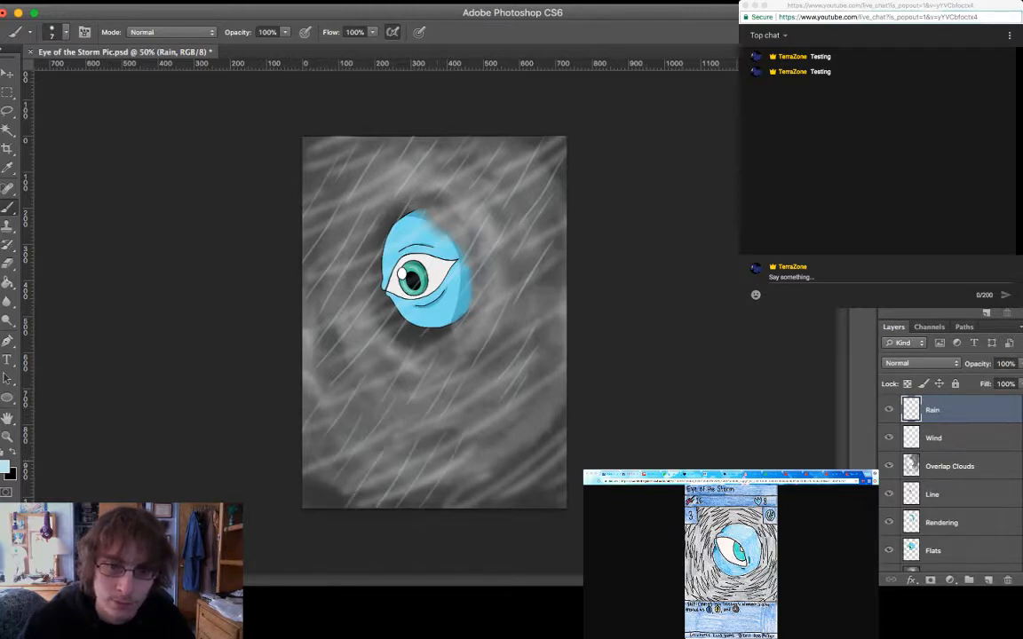
{"action": "left_click_drag", "start_coordinate": [426, 412], "coordinate": [405, 446]}
{"action": "mouse_move", "coordinate": [462, 380]}
{"action": "left_mouse_down"}
{"action": "mouse_move", "coordinate": [417, 453]}
{"action": "mouse_move", "coordinate": [442, 455]}
{"action": "left_mouse_up"}
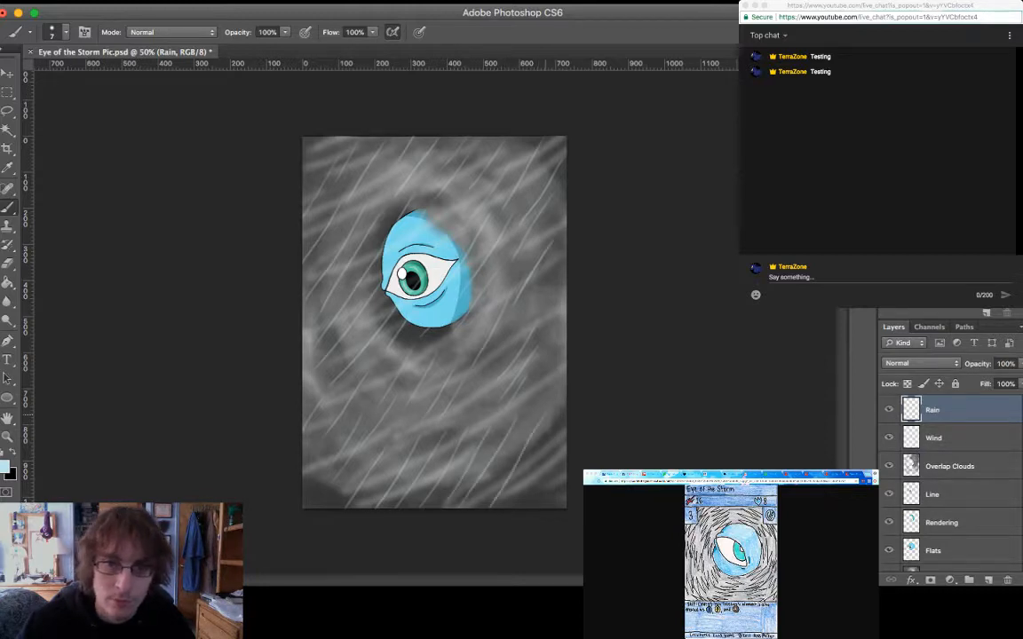
{"action": "left_click_drag", "start_coordinate": [503, 386], "coordinate": [459, 458]}
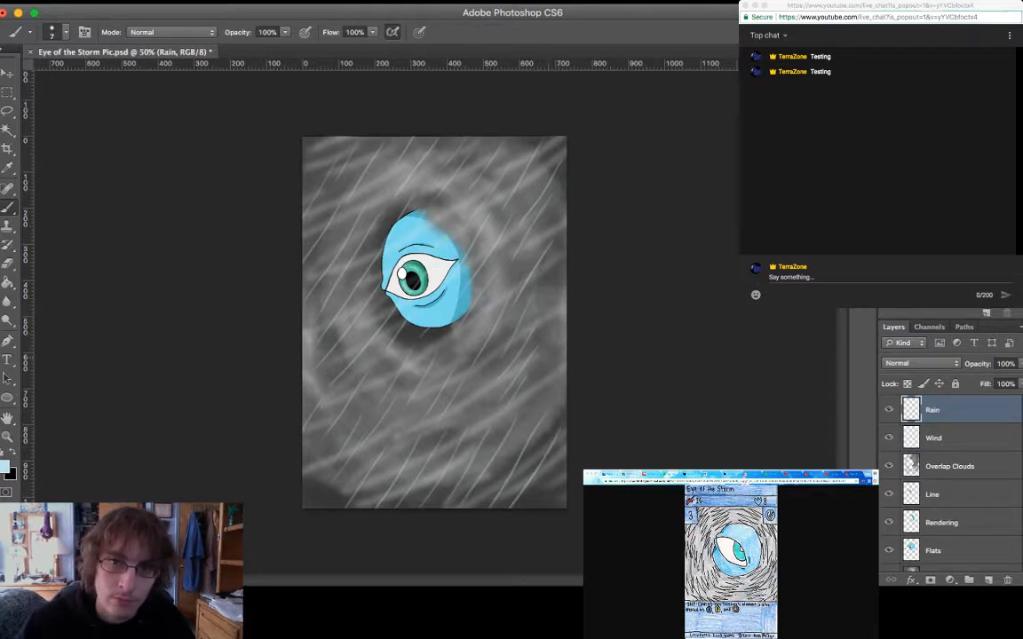
Fill the remaining gaps right of the eye with rain strokes and set the Rain layer's opacity to 42%
{"action": "left_click_drag", "start_coordinate": [498, 313], "coordinate": [475, 353]}
{"action": "left_click_drag", "start_coordinate": [509, 328], "coordinate": [484, 373]}
{"action": "mouse_move", "coordinate": [498, 193]}
{"action": "left_mouse_down"}
{"action": "mouse_move", "coordinate": [486, 260]}
{"action": "mouse_move", "coordinate": [492, 287]}
{"action": "left_mouse_up"}
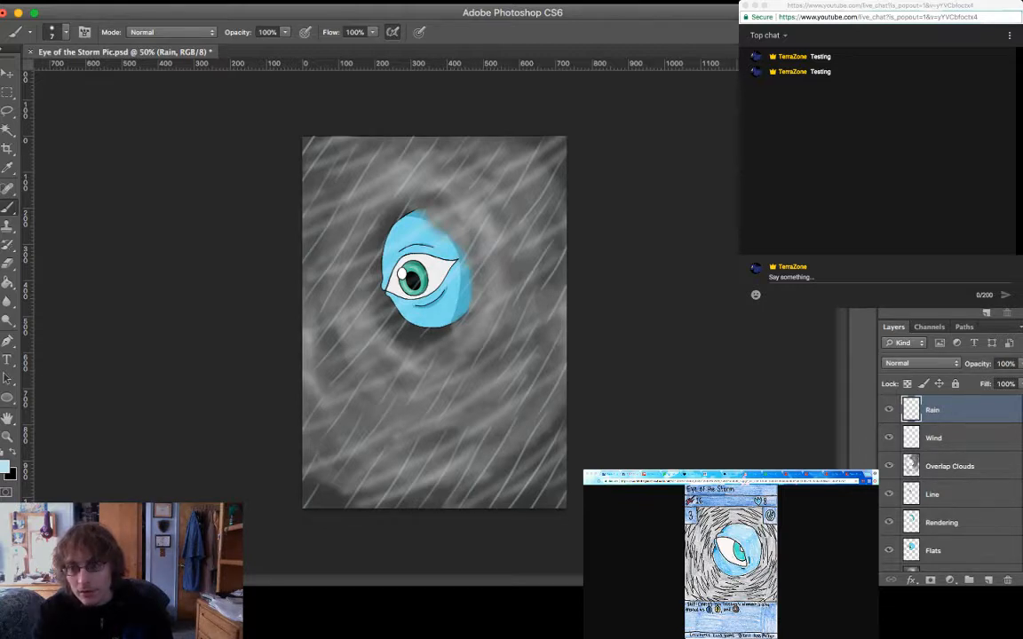
{"action": "key", "text": "h"}
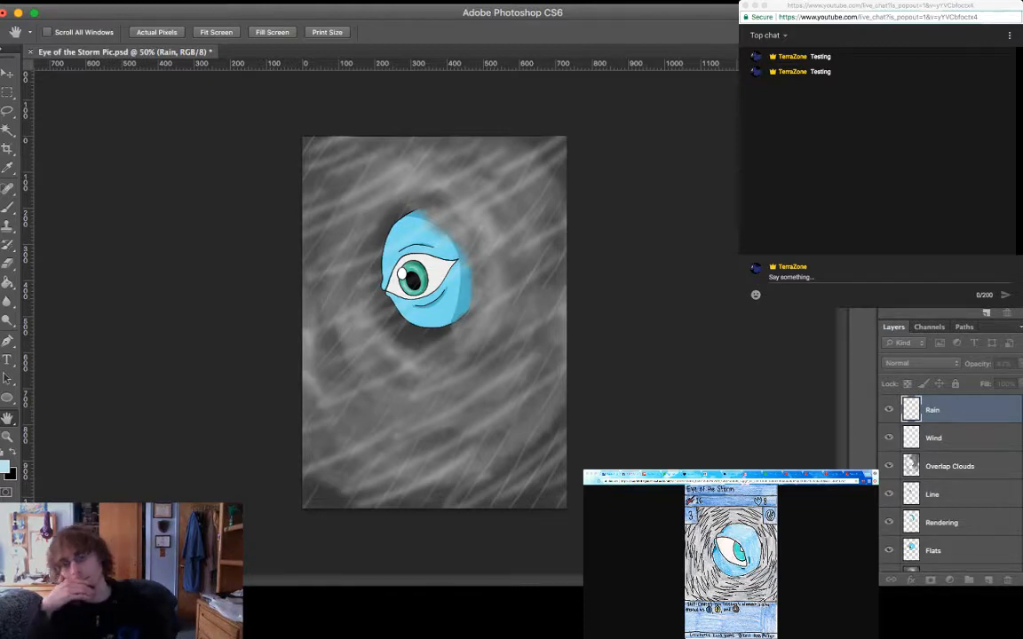
{"action": "key", "text": "b"}
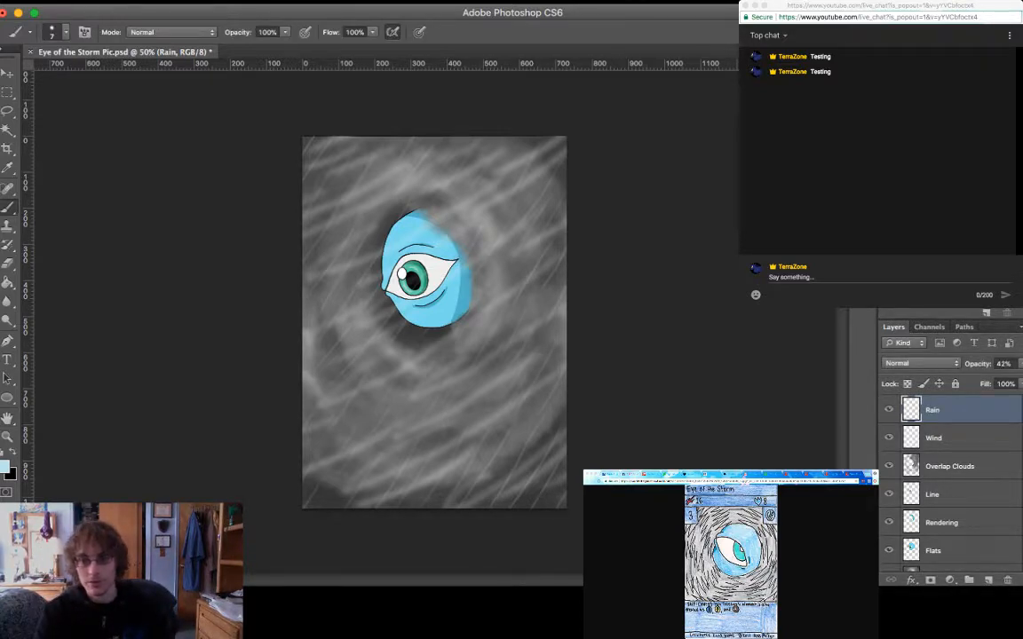
Hide and show the Wind layer repeatedly to compare the illustration with and without the wind streaks
{"action": "left_click", "coordinate": [889, 437]}
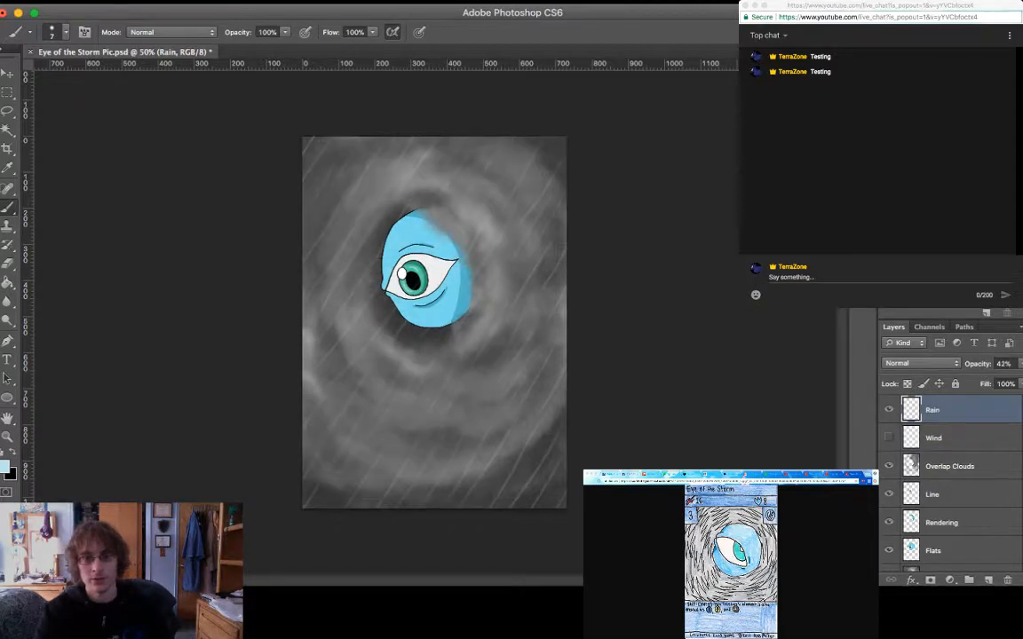
{"action": "left_click", "coordinate": [888, 437]}
{"action": "left_click", "coordinate": [889, 438]}
{"action": "left_click", "coordinate": [889, 438]}
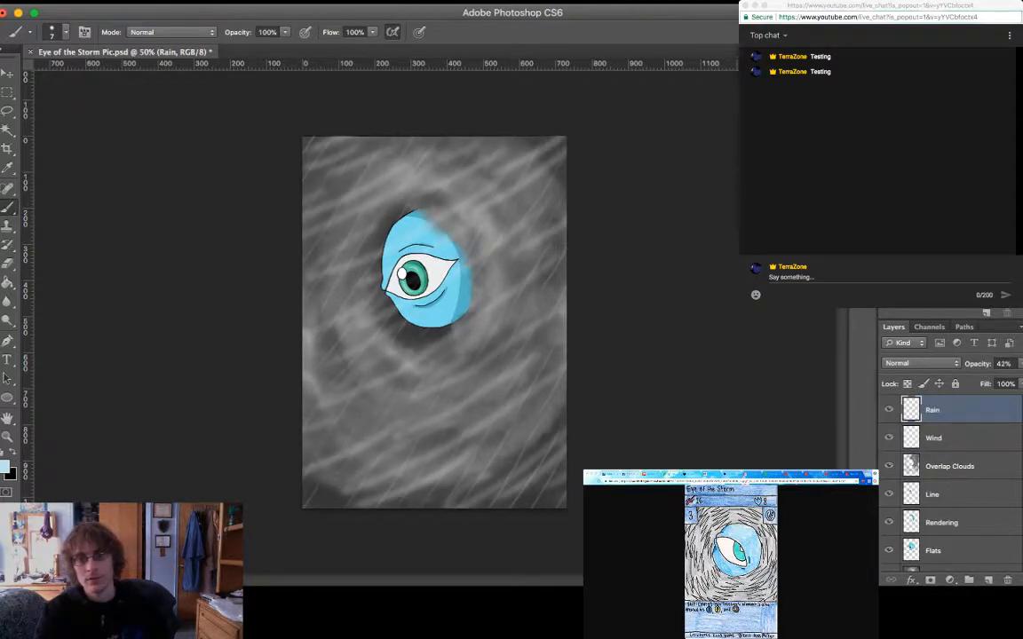
{"action": "left_click", "coordinate": [888, 438]}
{"action": "left_click", "coordinate": [889, 437]}
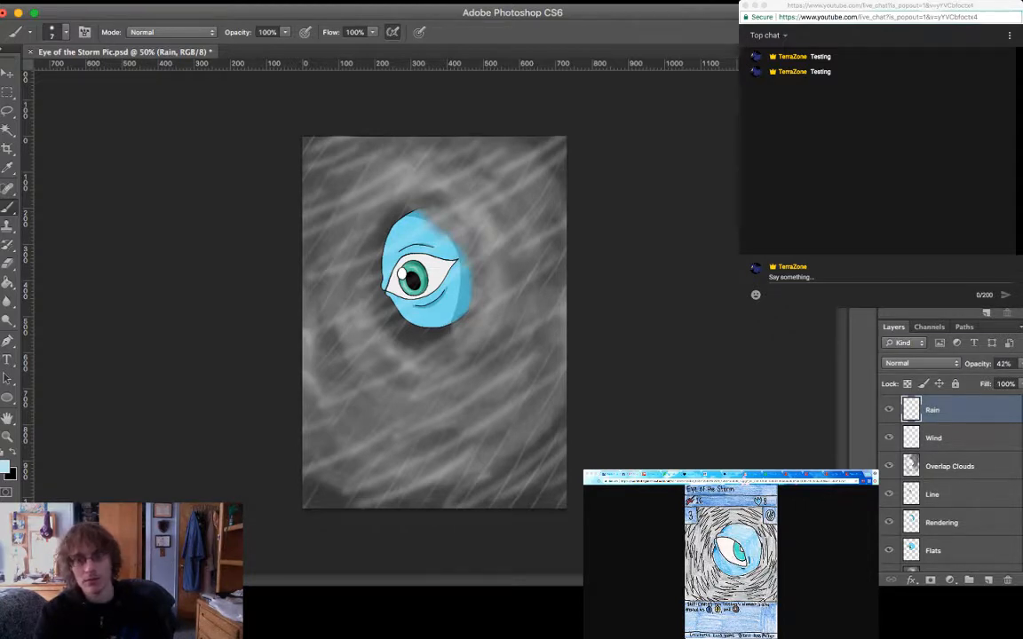
Toggle the visibility of the Overlap Clouds, Line and Rendering layers off and on to review what each contributes
{"action": "left_click", "coordinate": [888, 466]}
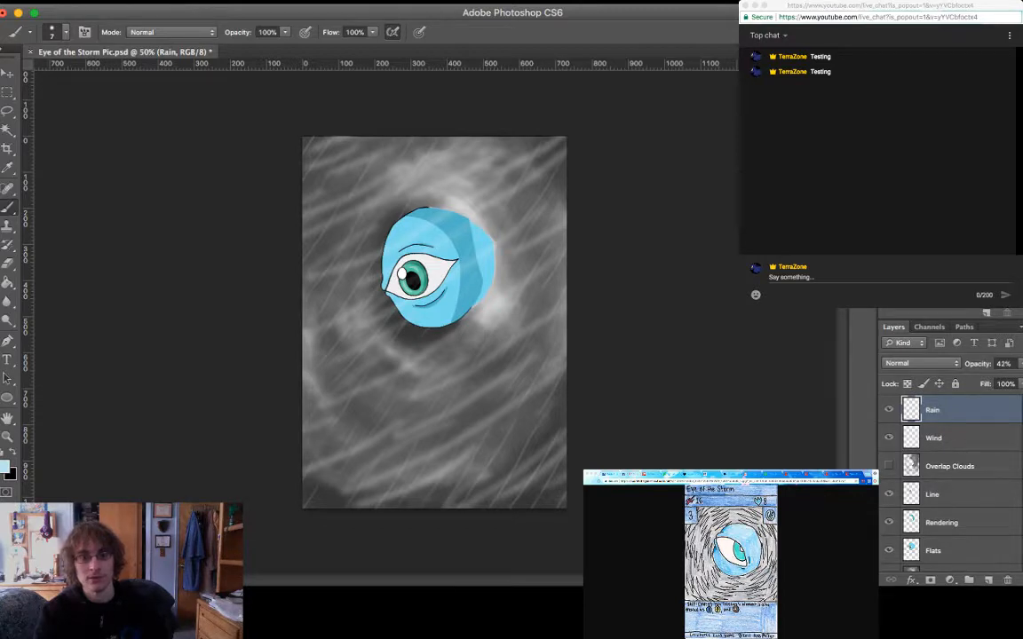
{"action": "left_click", "coordinate": [889, 466]}
{"action": "left_click", "coordinate": [889, 466]}
{"action": "left_click", "coordinate": [888, 466]}
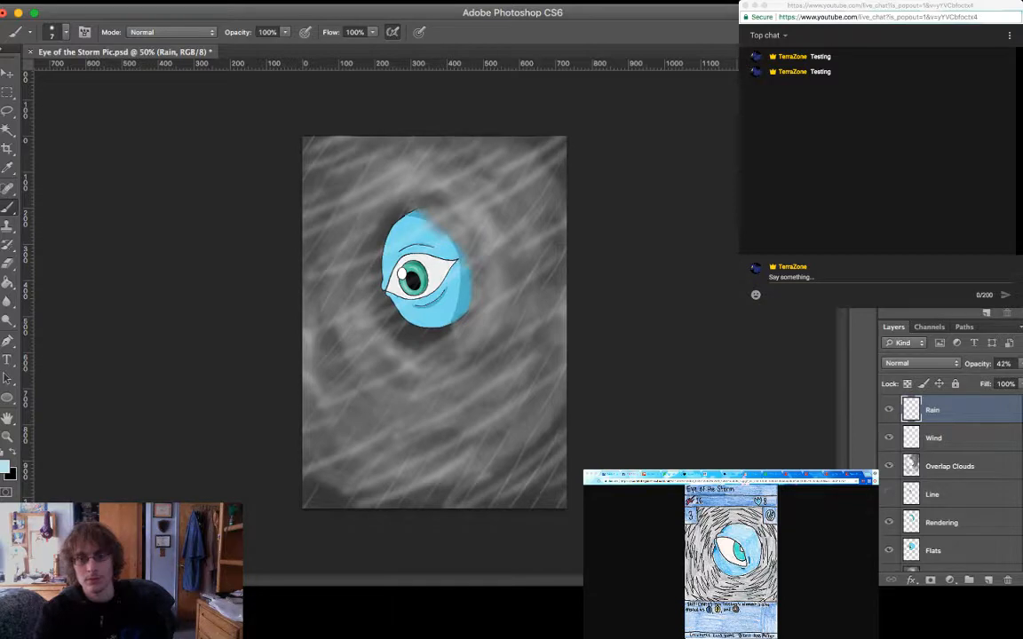
{"action": "scroll", "coordinate": [950, 479], "scroll_direction": "down", "scroll_amount": 1}
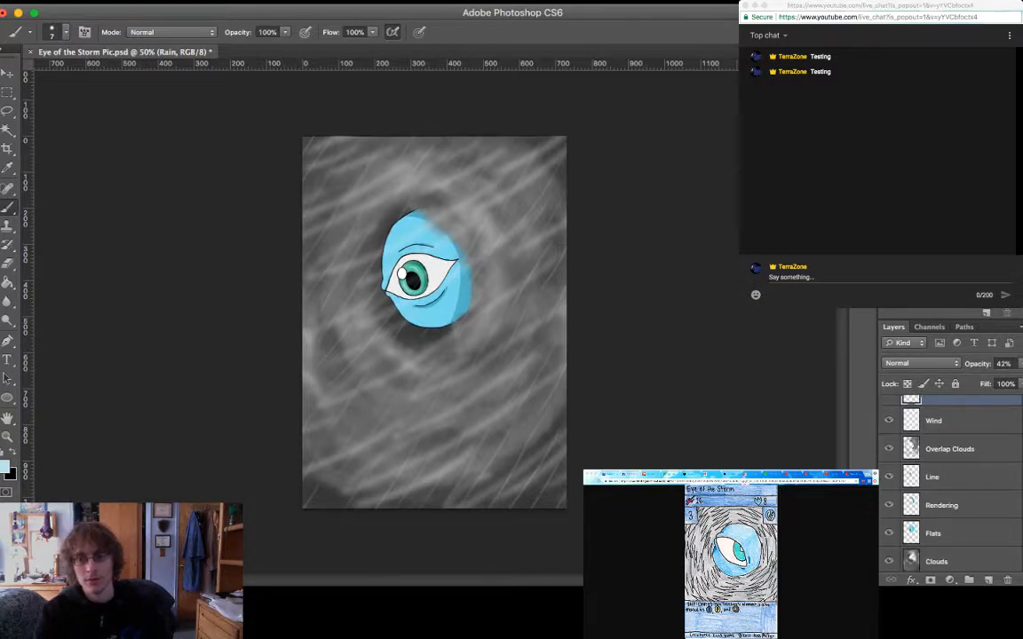
{"action": "left_click", "coordinate": [888, 505]}
{"action": "left_click", "coordinate": [889, 505]}
{"action": "left_click", "coordinate": [888, 505]}
{"action": "left_click", "coordinate": [889, 505]}
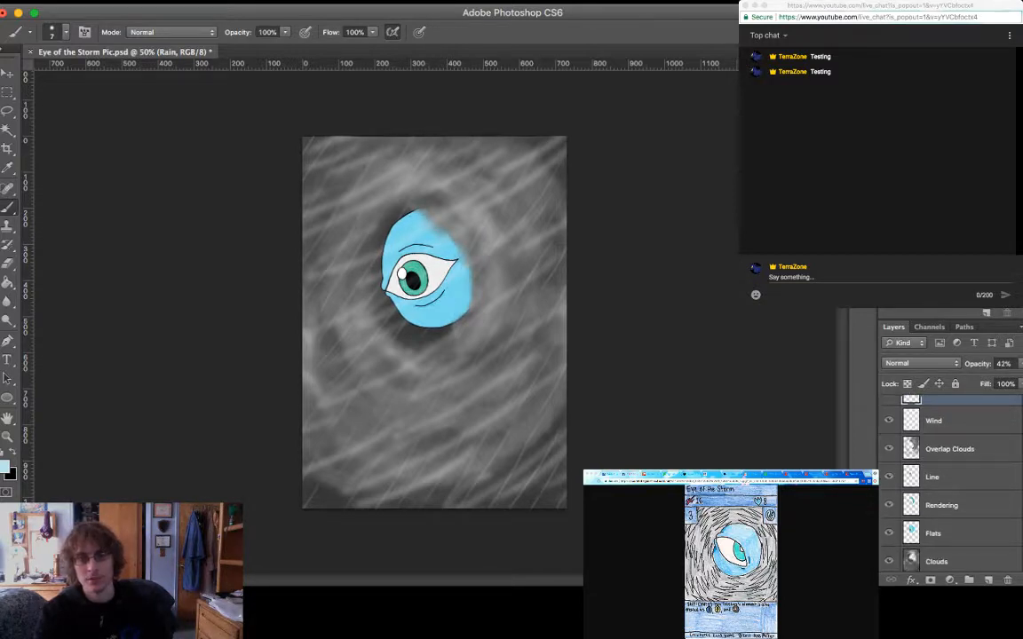
Toggle the Flats and Clouds layers off and on to review the eye's base colours and the cloud background
{"action": "scroll", "coordinate": [950, 479], "scroll_direction": "down", "scroll_amount": 1}
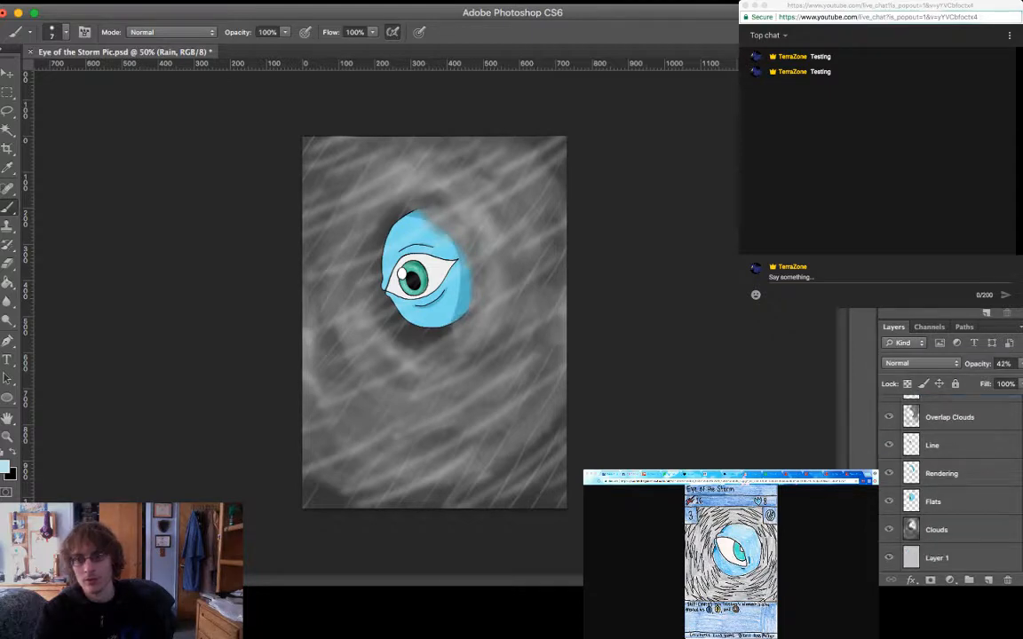
{"action": "left_click", "coordinate": [889, 501]}
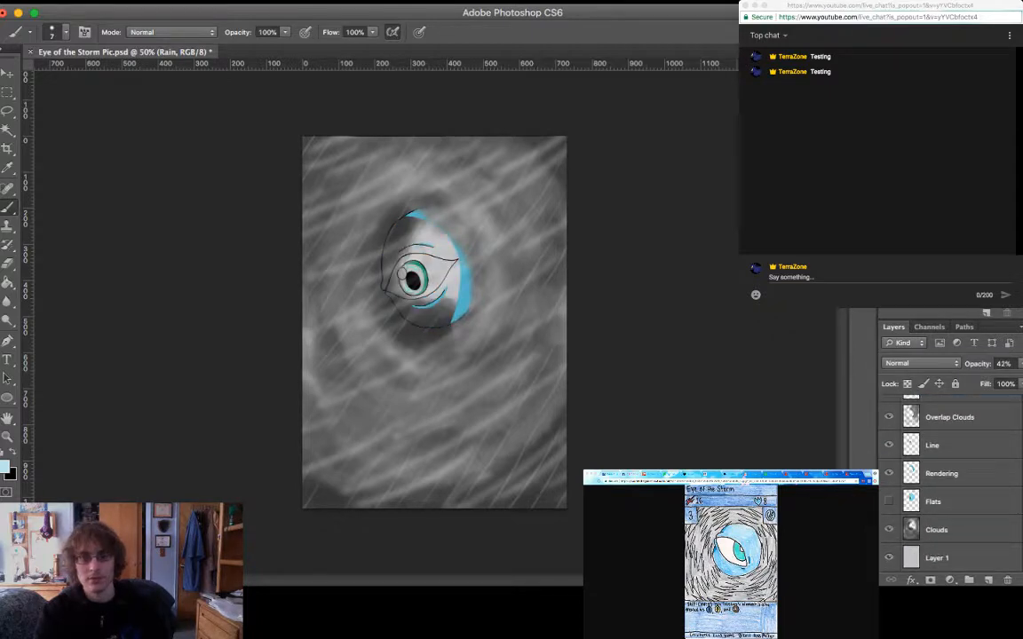
{"action": "left_click", "coordinate": [888, 501]}
{"action": "left_click", "coordinate": [888, 501]}
{"action": "left_click", "coordinate": [889, 502]}
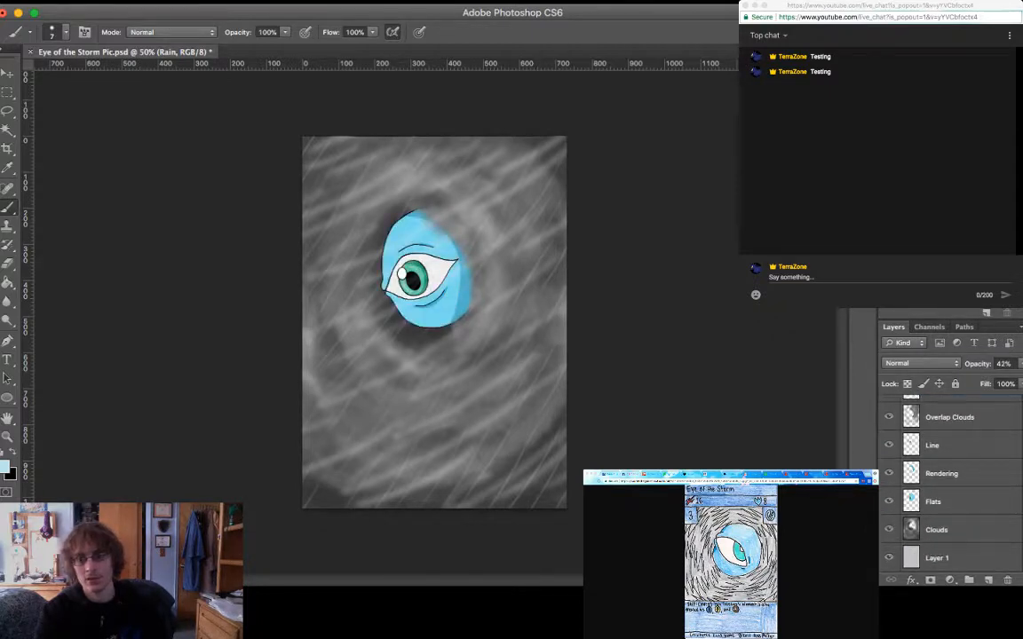
{"action": "left_click", "coordinate": [888, 530]}
{"action": "left_click", "coordinate": [888, 530]}
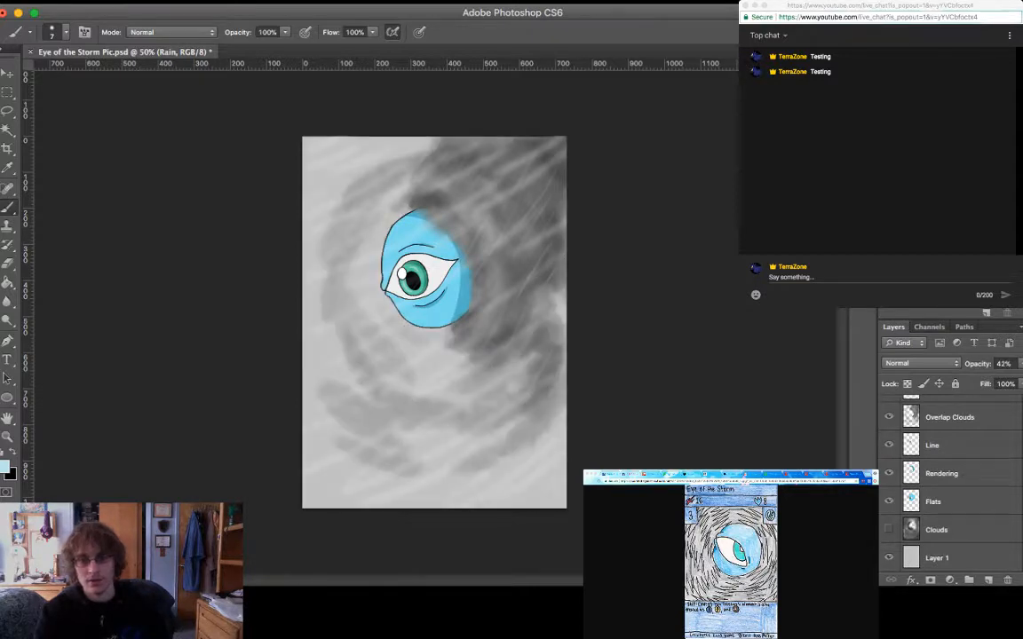
{"action": "left_click", "coordinate": [888, 530]}
{"action": "left_click", "coordinate": [888, 530]}
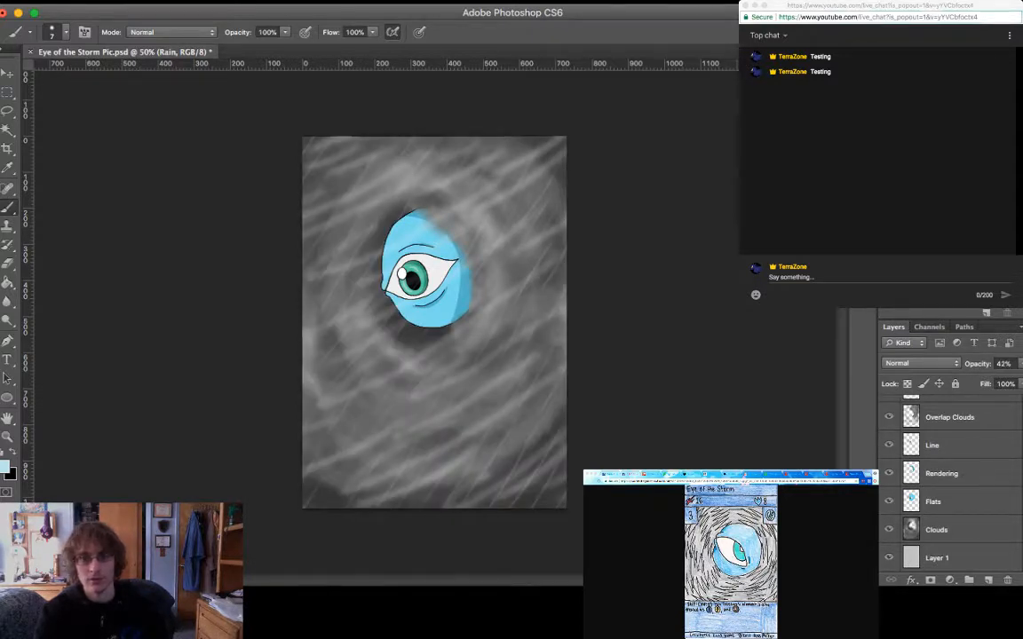
Hide and show Layer 1 to check the Clouds layer for transparent gaps
{"action": "left_click", "coordinate": [889, 558]}
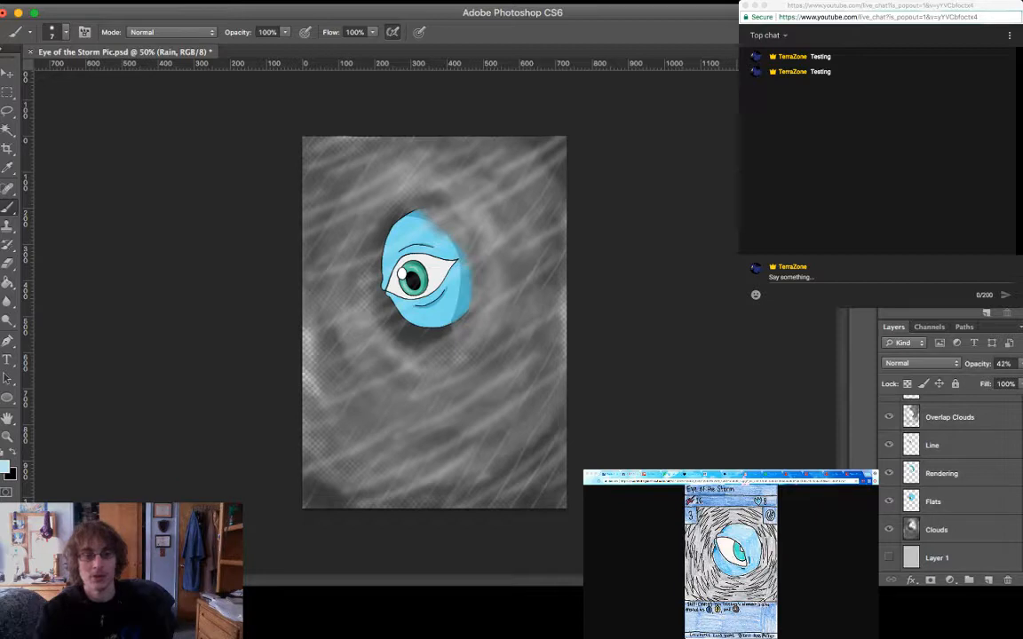
{"action": "left_click", "coordinate": [888, 558]}
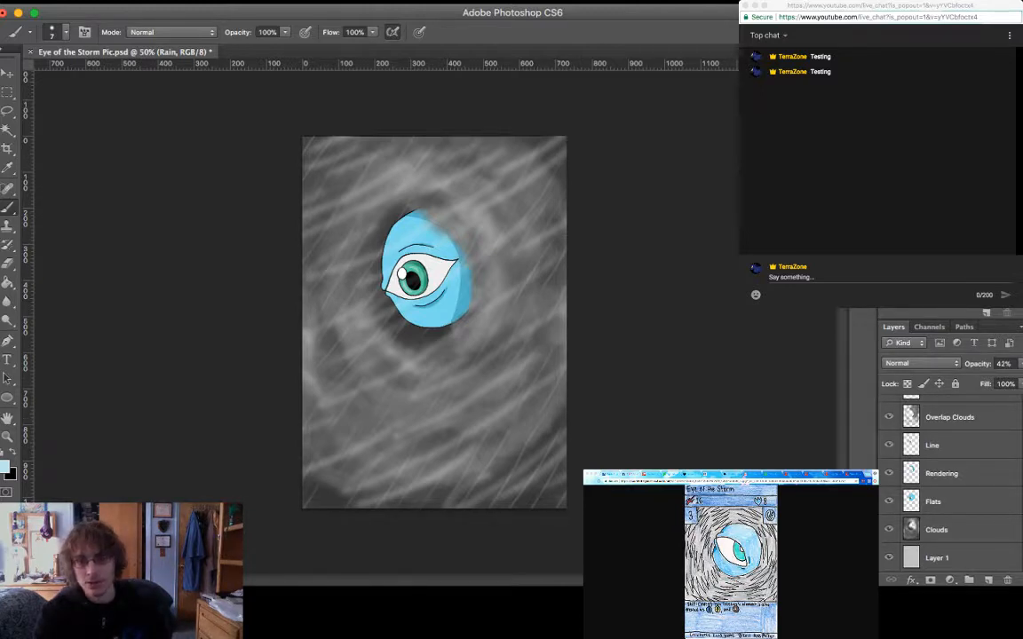
Touch up the thin, uneven areas near the canvas edges on the Clouds layer using sampled greys and a 500 px brush
{"action": "left_click", "coordinate": [958, 530]}
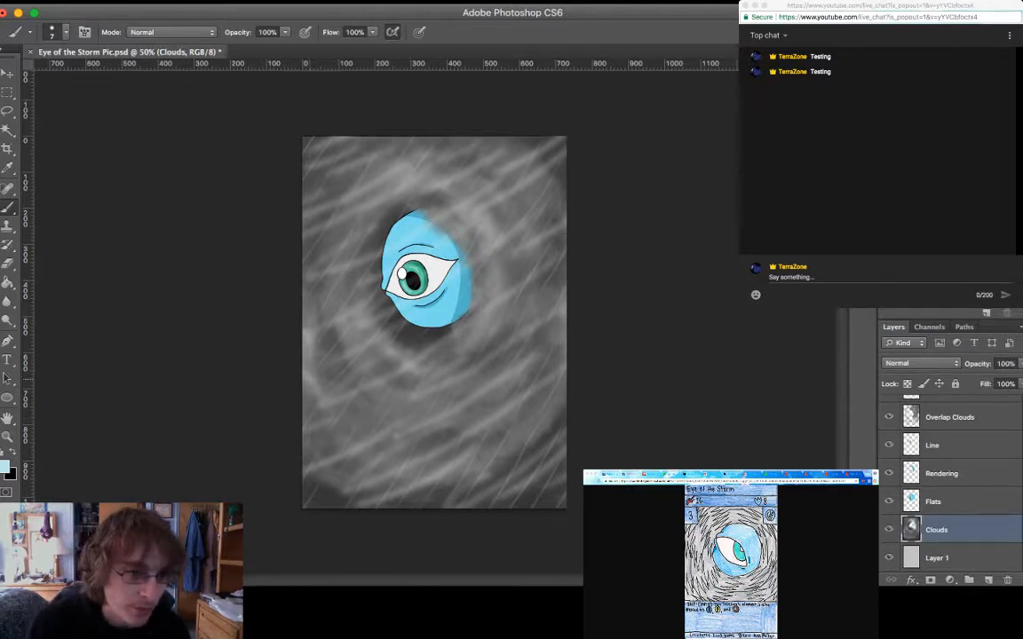
{"action": "key", "text": "i"}
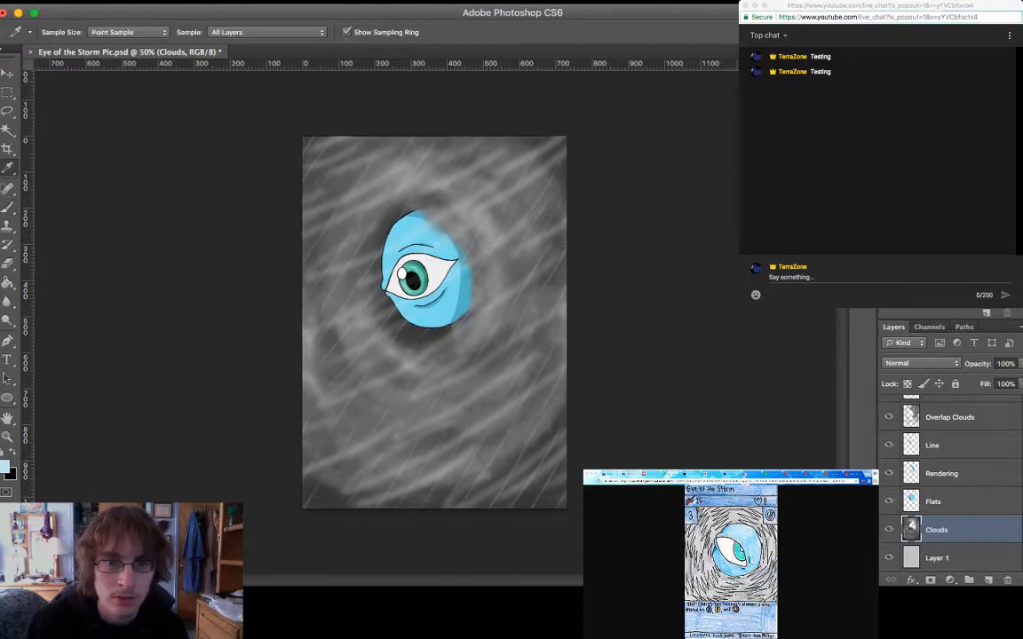
{"action": "key", "text": "b"}
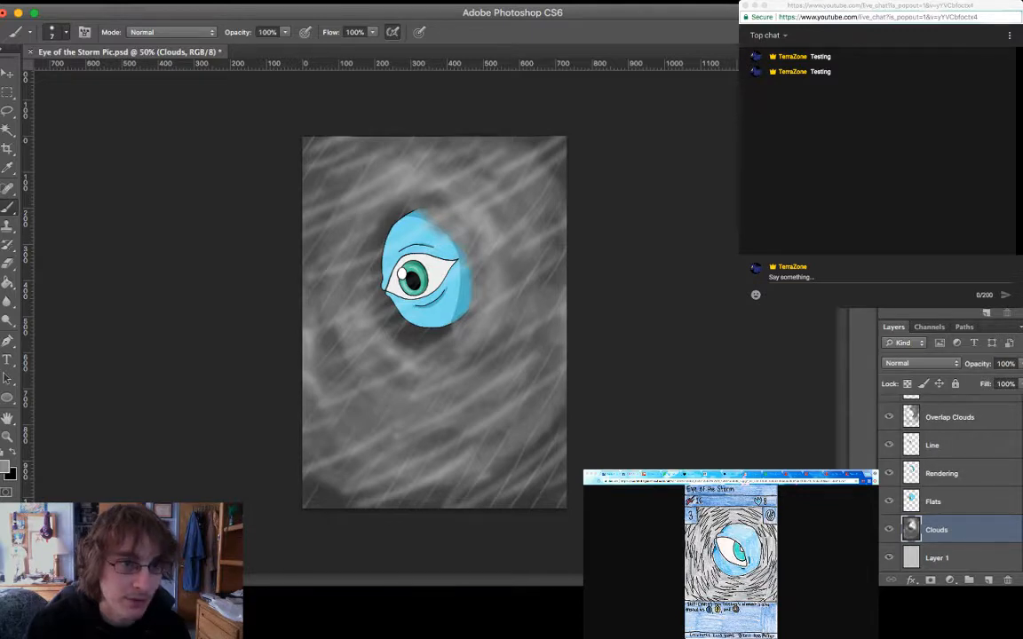
{"action": "key", "text": "period"}
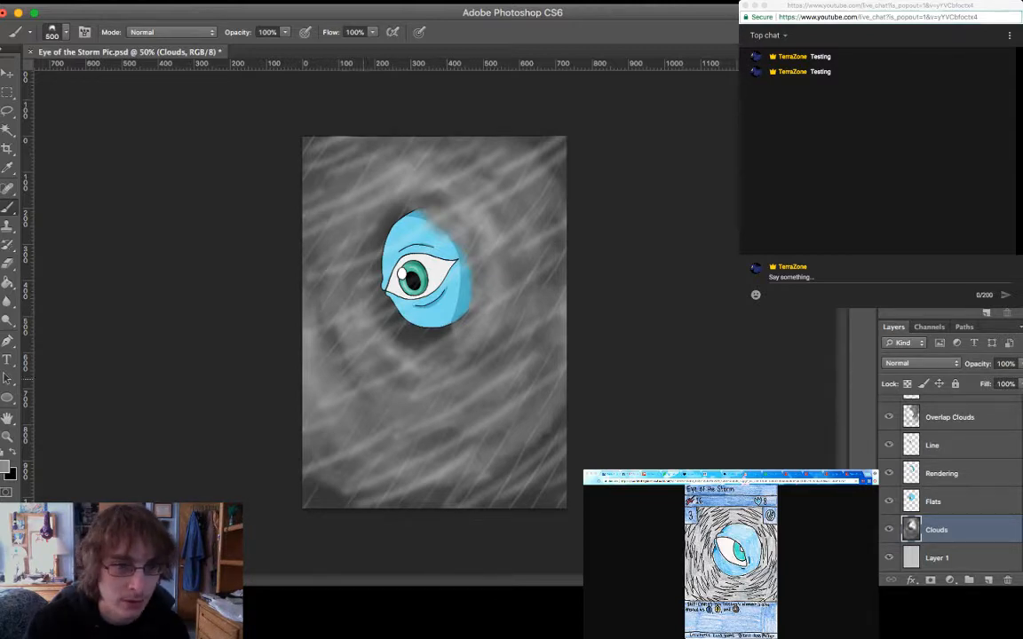
{"action": "key", "text": "i"}
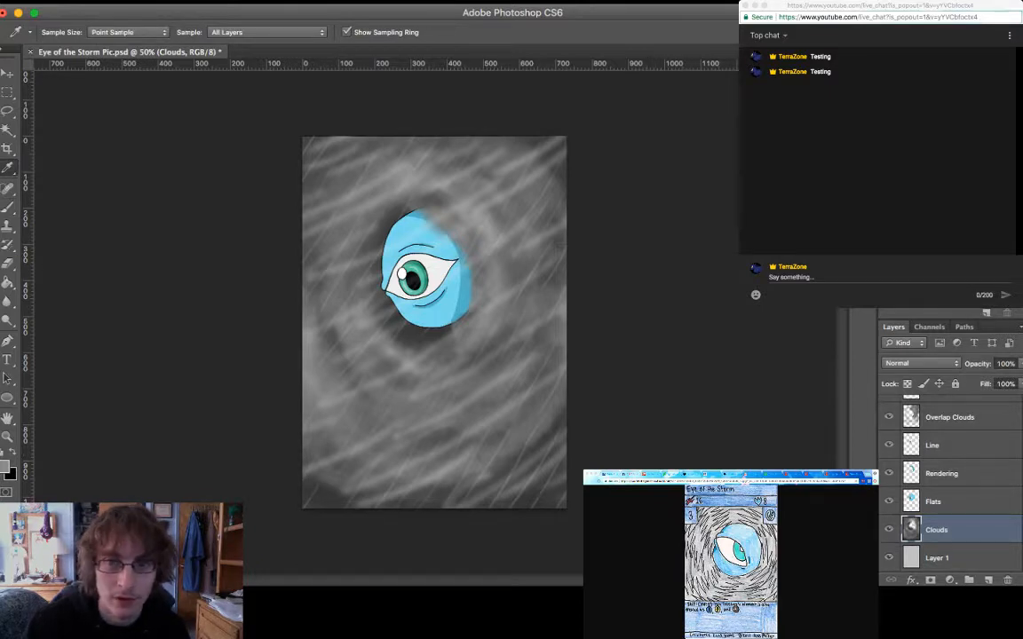
{"action": "key", "text": "b"}
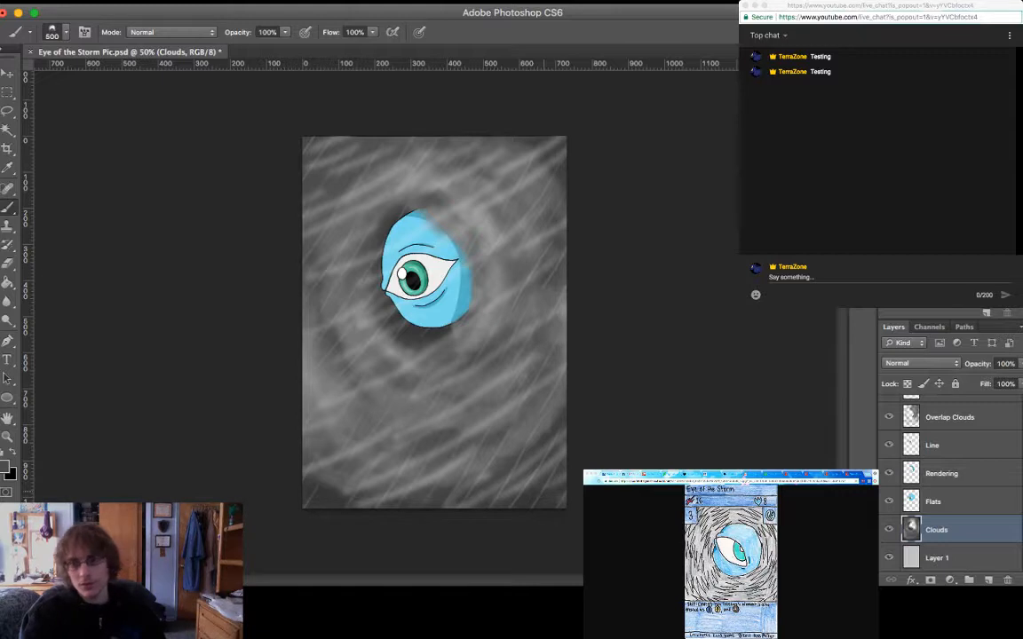
Toggle the Wind and Rain layers off and on, separately and together, to compare the illustration with and without them
{"action": "left_click", "coordinate": [941, 474]}
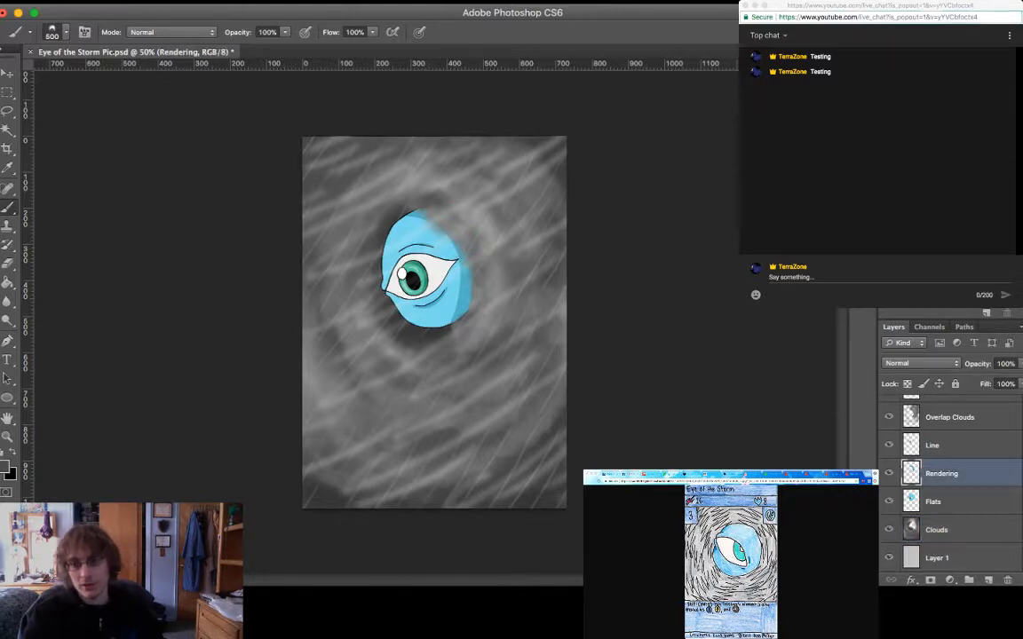
{"action": "scroll", "coordinate": [950, 483], "scroll_direction": "up", "scroll_amount": 1}
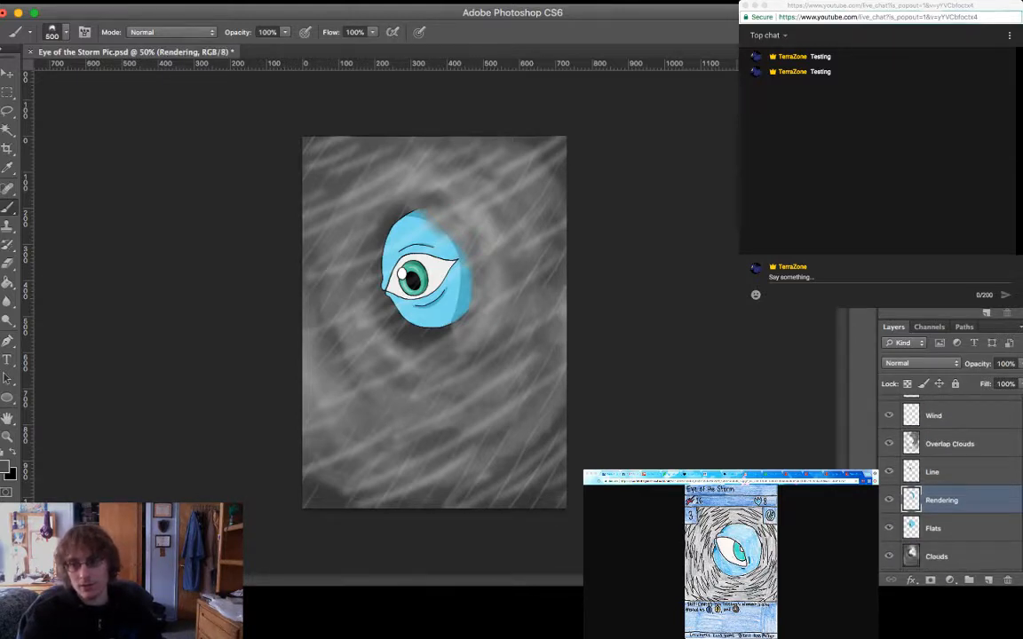
{"action": "scroll", "coordinate": [949, 484], "scroll_direction": "up", "scroll_amount": 1}
{"action": "left_click", "coordinate": [889, 438]}
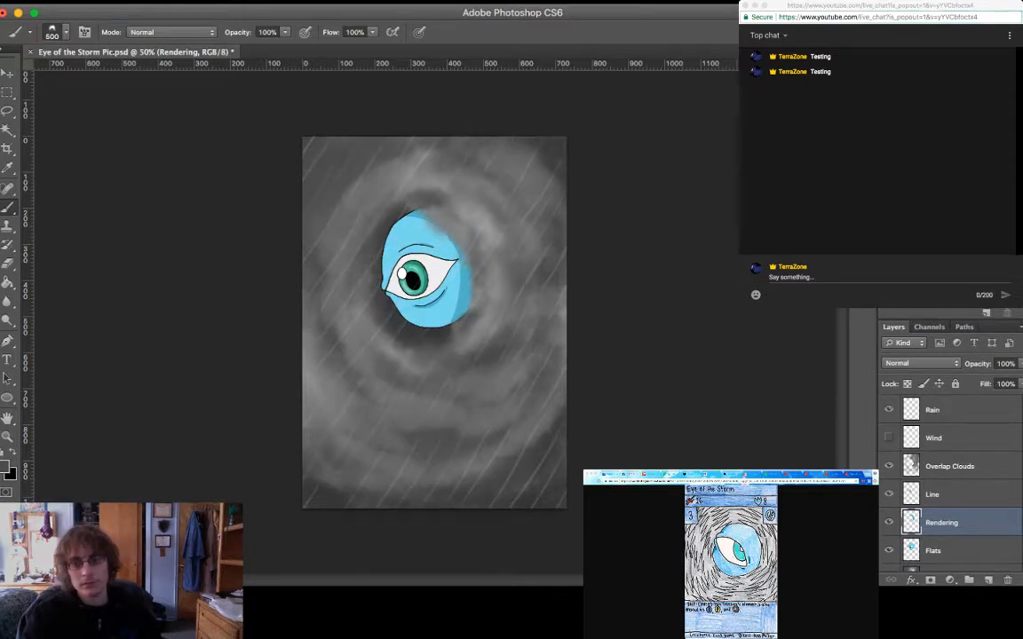
{"action": "left_click", "coordinate": [888, 409]}
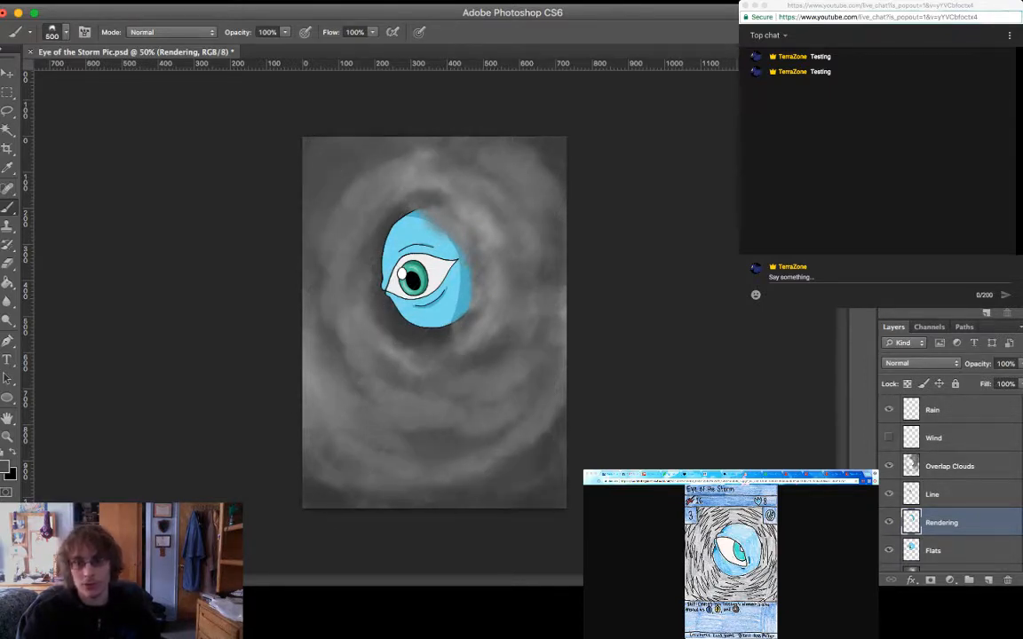
{"action": "left_click", "coordinate": [889, 409]}
{"action": "left_click", "coordinate": [889, 437]}
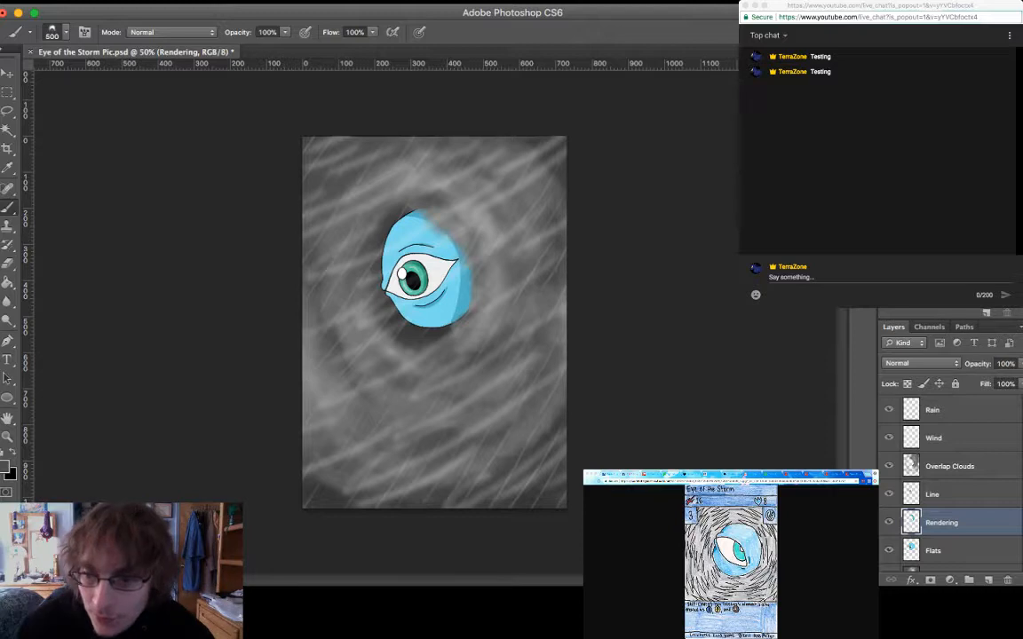
{"action": "left_click_drag", "start_coordinate": [888, 409], "coordinate": [888, 437]}
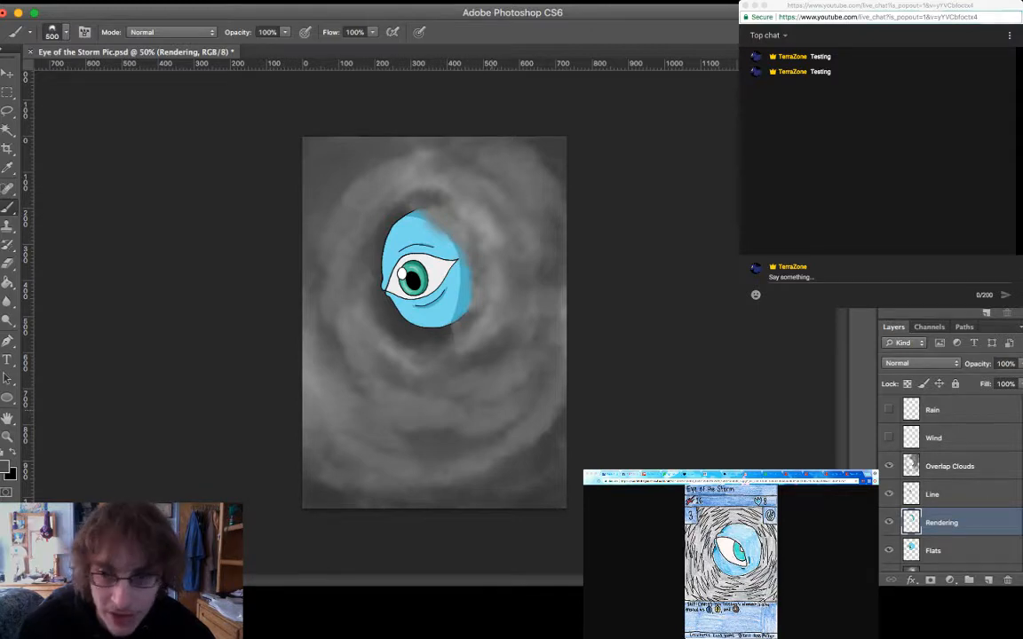
{"action": "left_click_drag", "start_coordinate": [889, 409], "coordinate": [889, 438]}
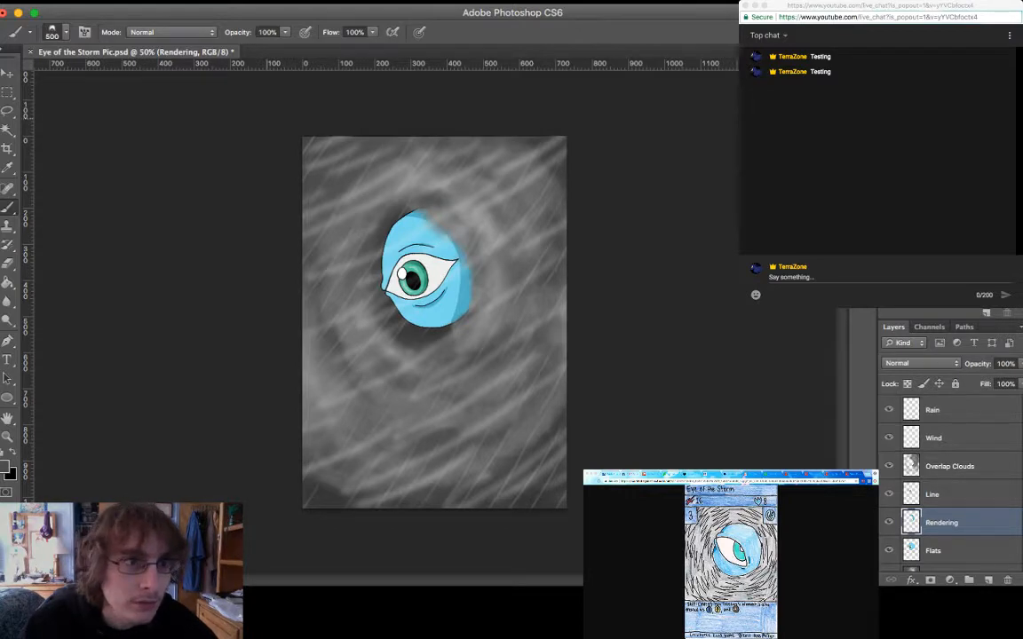
Save the Eye of the Storm illustration and open Destiny Dragon.psd as the card template
{"action": "key", "text": "v"}
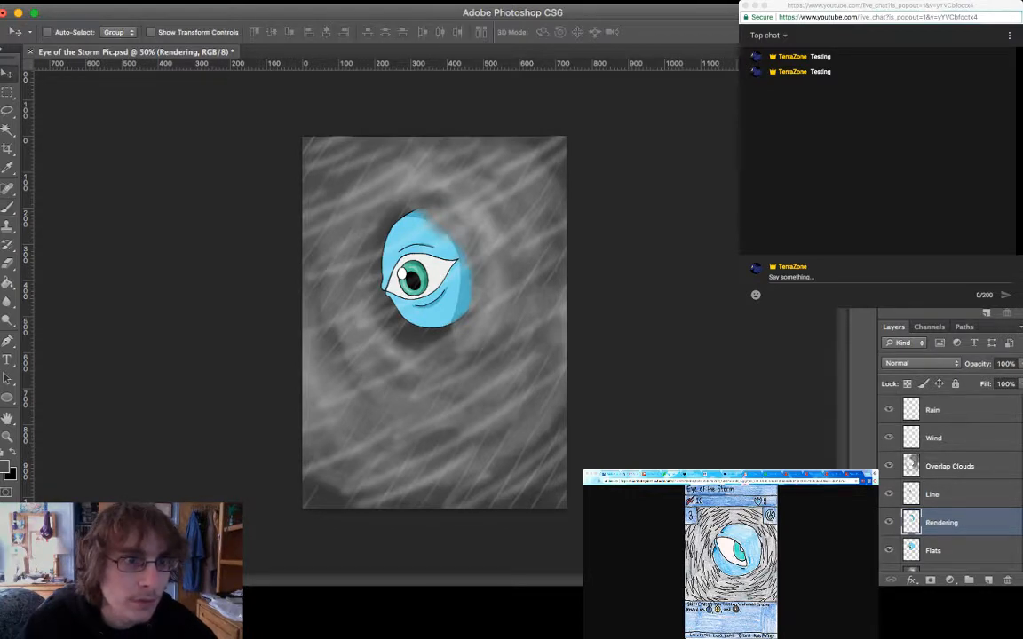
{"action": "key", "text": "super+s"}
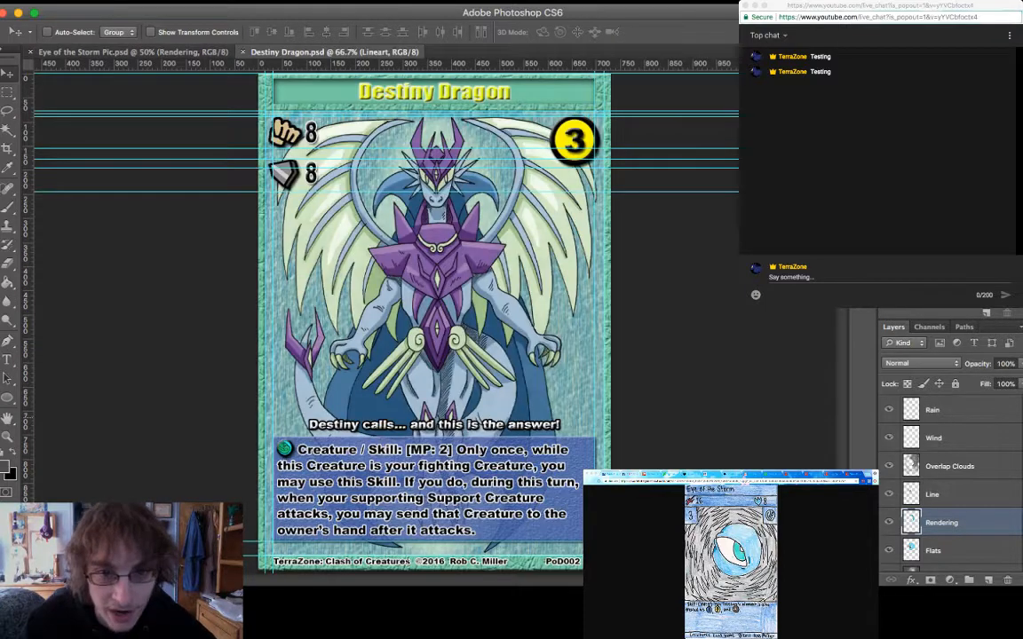
Delete the dragon artwork and background layers from Lineart down to Layer 1
{"action": "scroll", "coordinate": [950, 488], "scroll_direction": "down", "scroll_amount": 2}
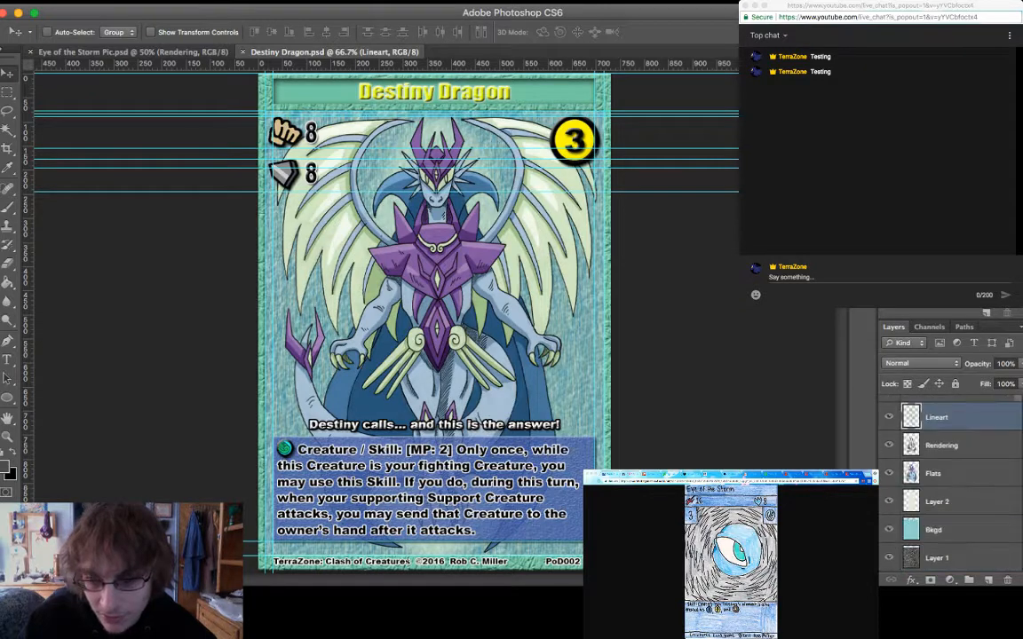
{"action": "left_click", "coordinate": [936, 557]}
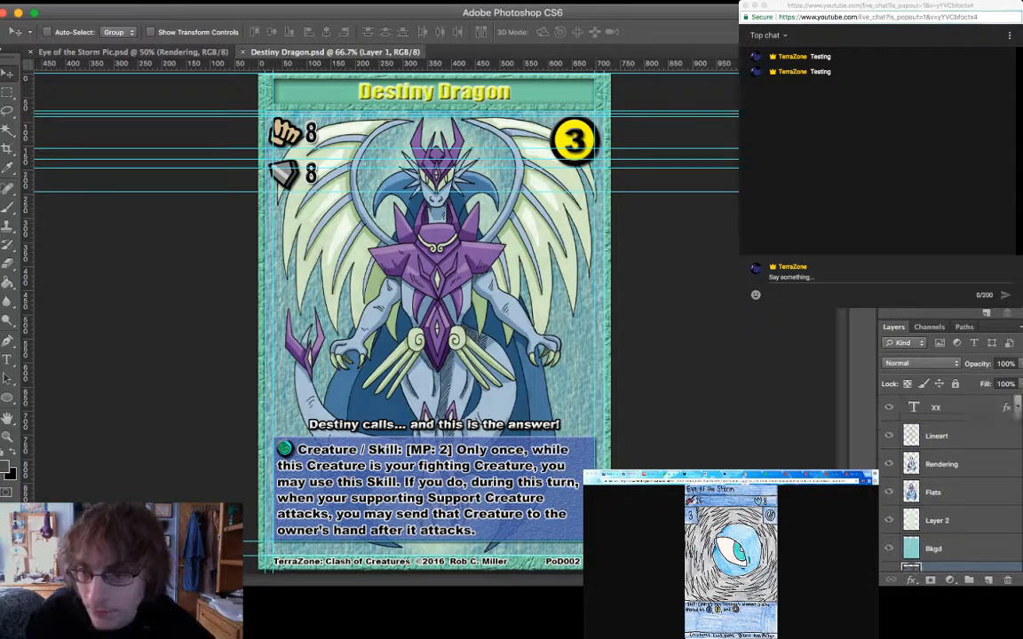
{"action": "scroll", "coordinate": [857, 435], "scroll_direction": "up", "scroll_amount": 2}
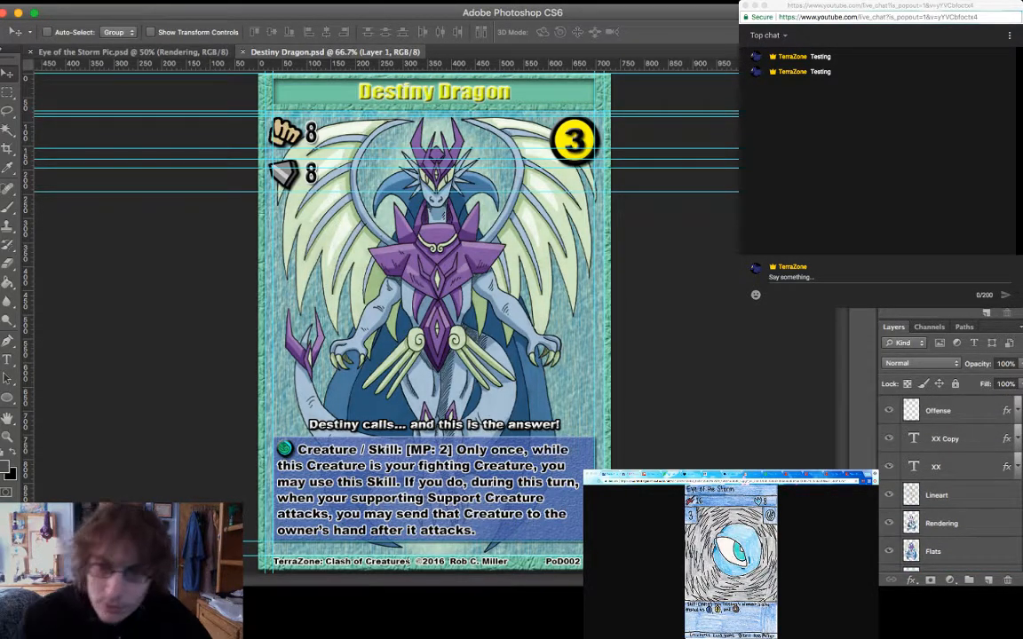
{"action": "left_click", "coordinate": [936, 495], "text": "shift"}
{"action": "key", "text": "Delete"}
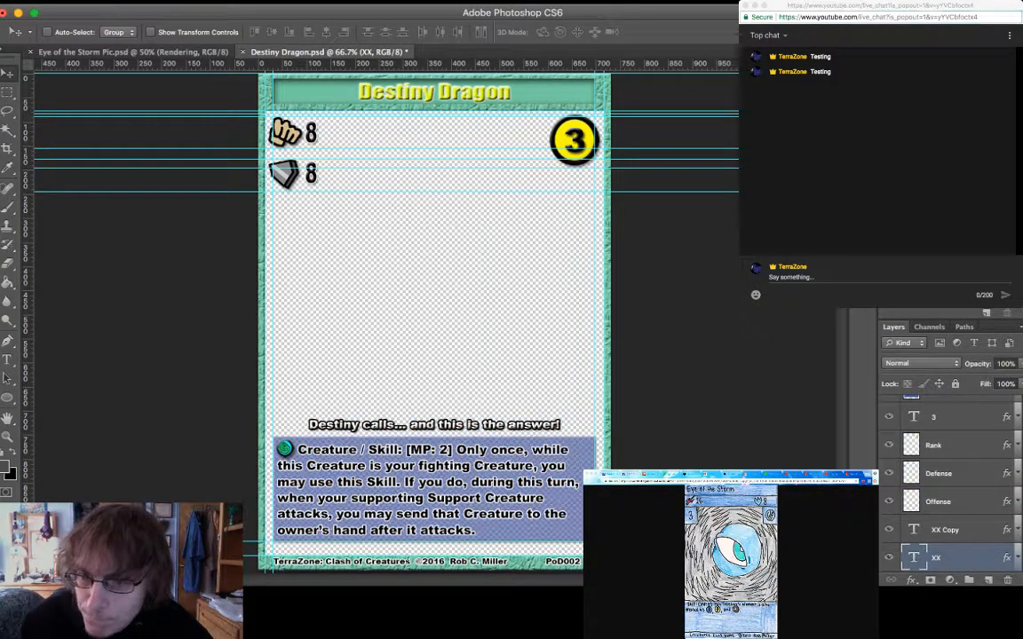
Replace the card's title text with "Eye of the Storm"
{"action": "scroll", "coordinate": [950, 484], "scroll_direction": "up", "scroll_amount": 3}
{"action": "scroll", "coordinate": [950, 484], "scroll_direction": "up", "scroll_amount": 1}
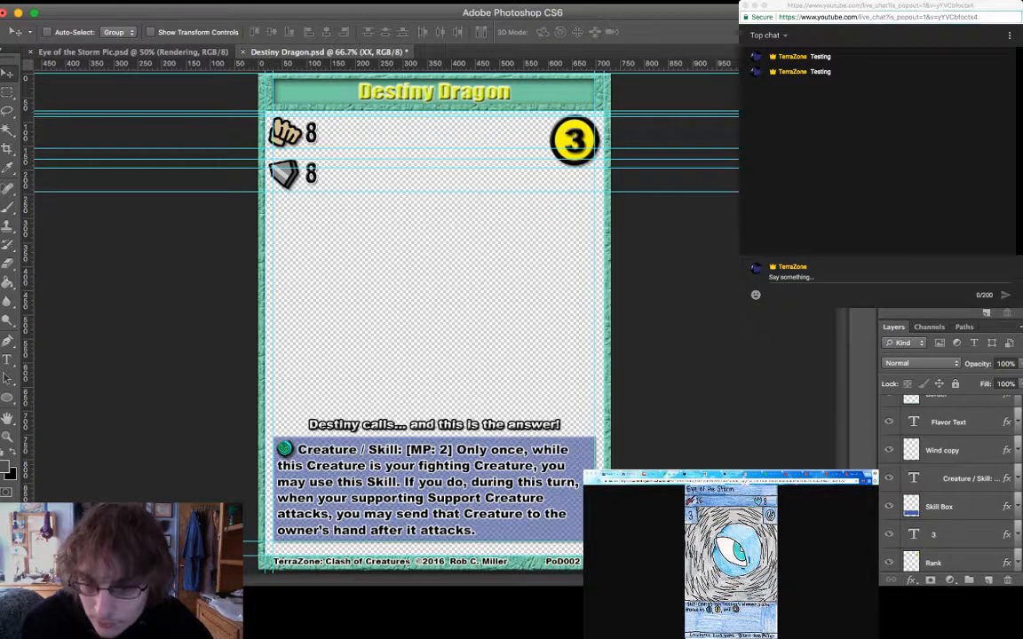
{"action": "scroll", "coordinate": [950, 483], "scroll_direction": "up", "scroll_amount": 5}
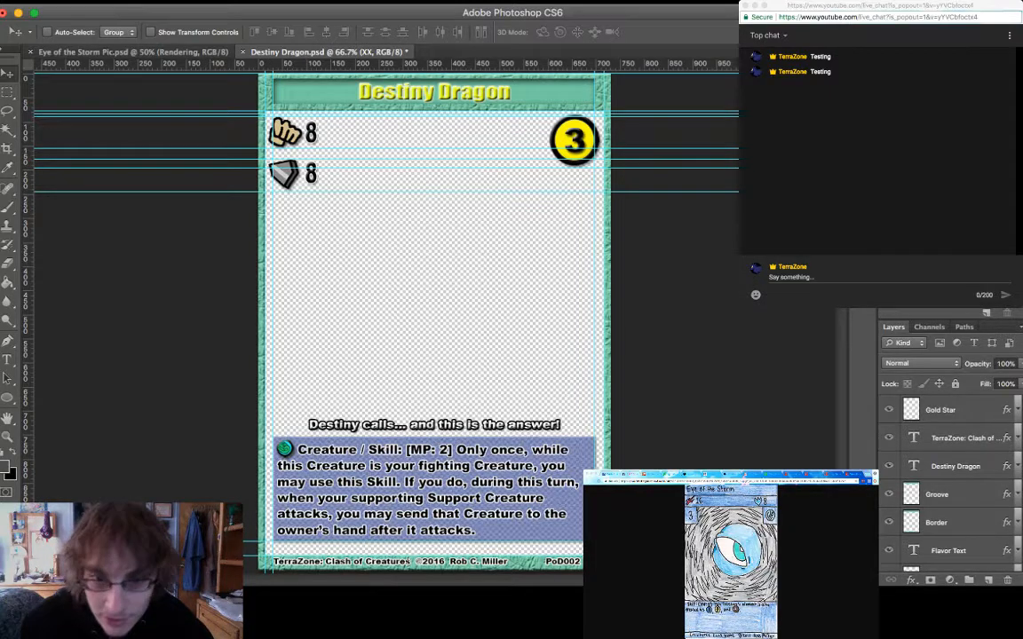
{"action": "left_click", "coordinate": [956, 466]}
{"action": "key", "text": "t"}
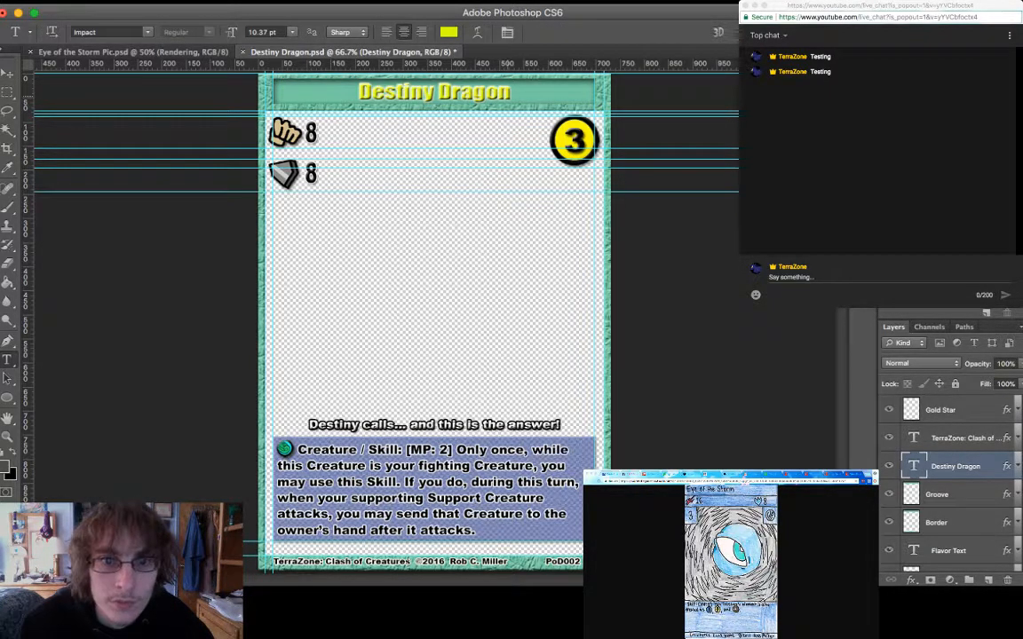
{"action": "left_click_drag", "start_coordinate": [458, 92], "coordinate": [359, 92]}
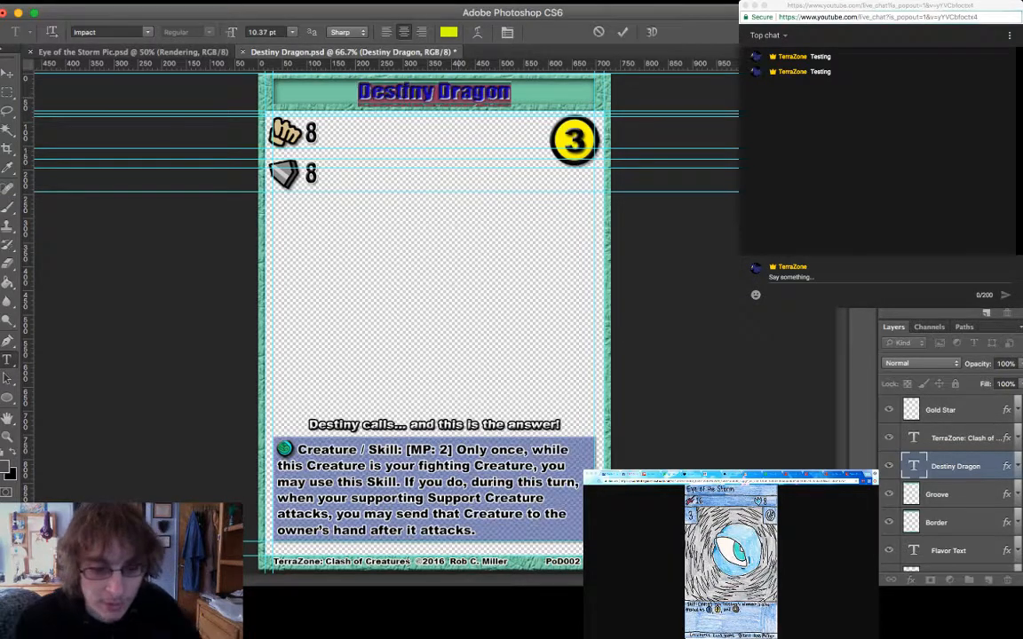
{"action": "type", "text": "Eye"}
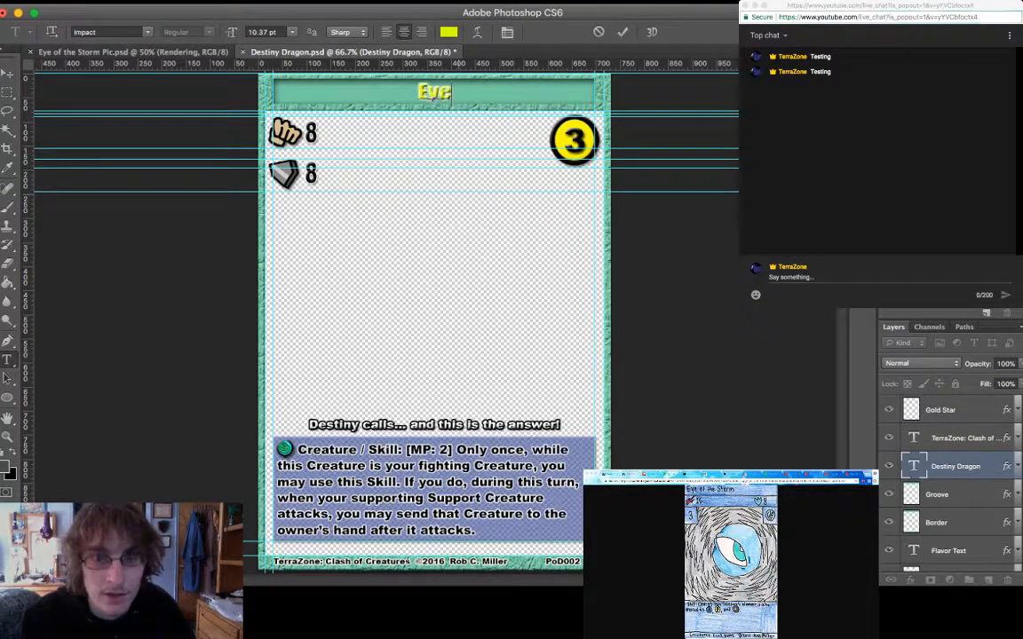
{"action": "type", "text": " of the "}
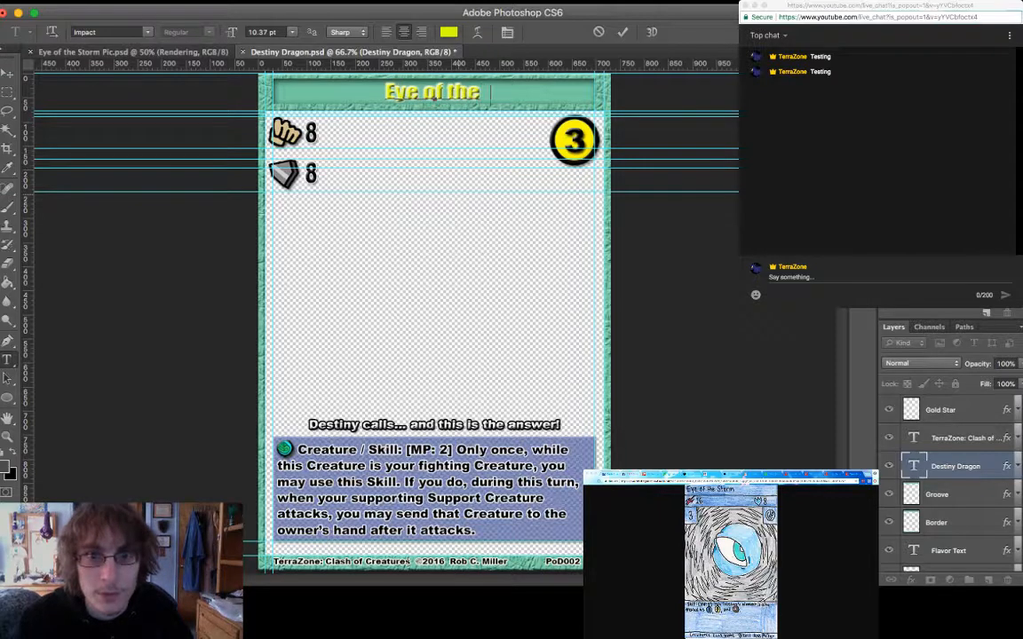
{"action": "type", "text": "Storm"}
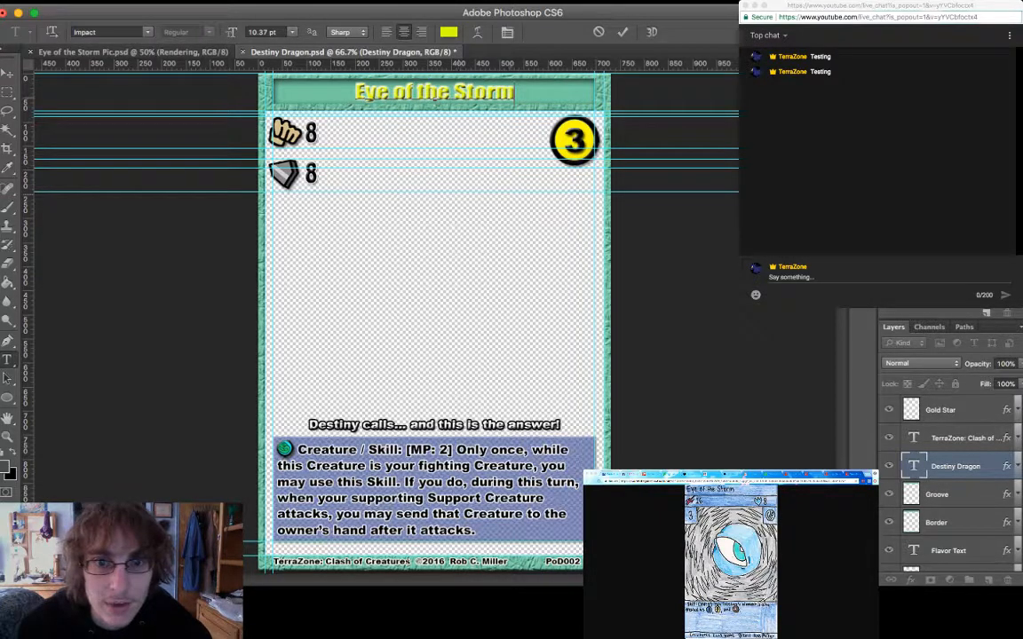
Change the card title's text colour to black and commit the text edit
{"action": "left_click_drag", "start_coordinate": [514, 91], "coordinate": [327, 92]}
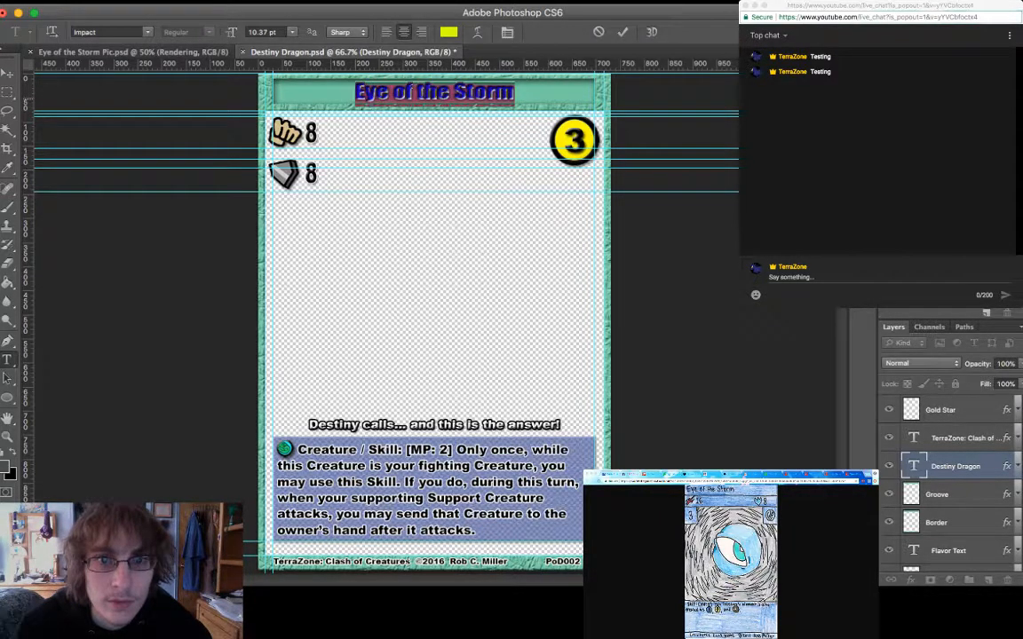
{"action": "left_click", "coordinate": [421, 90]}
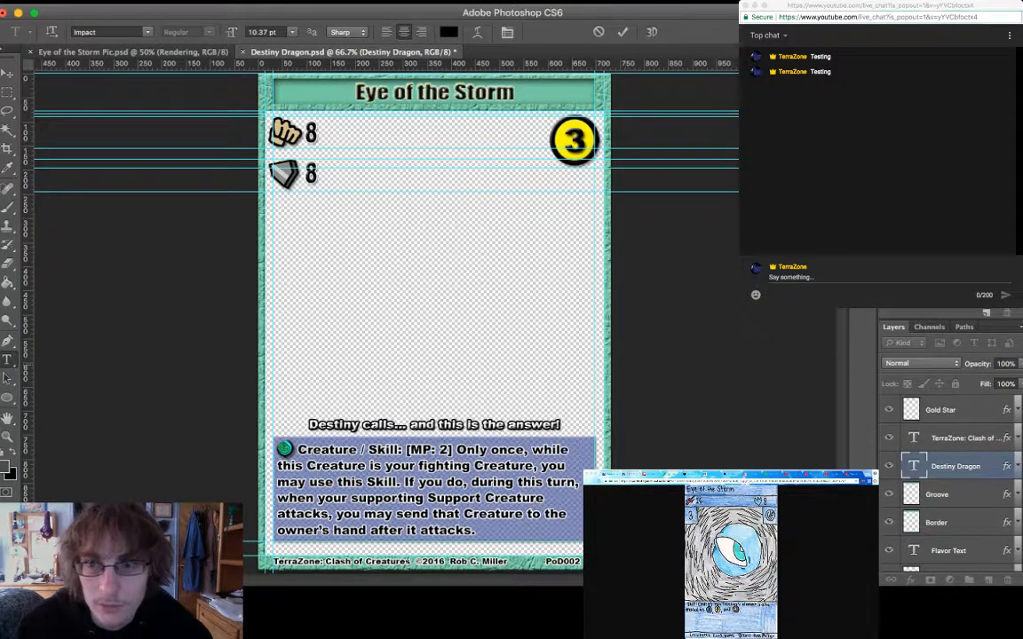
{"action": "key", "text": "super+a"}
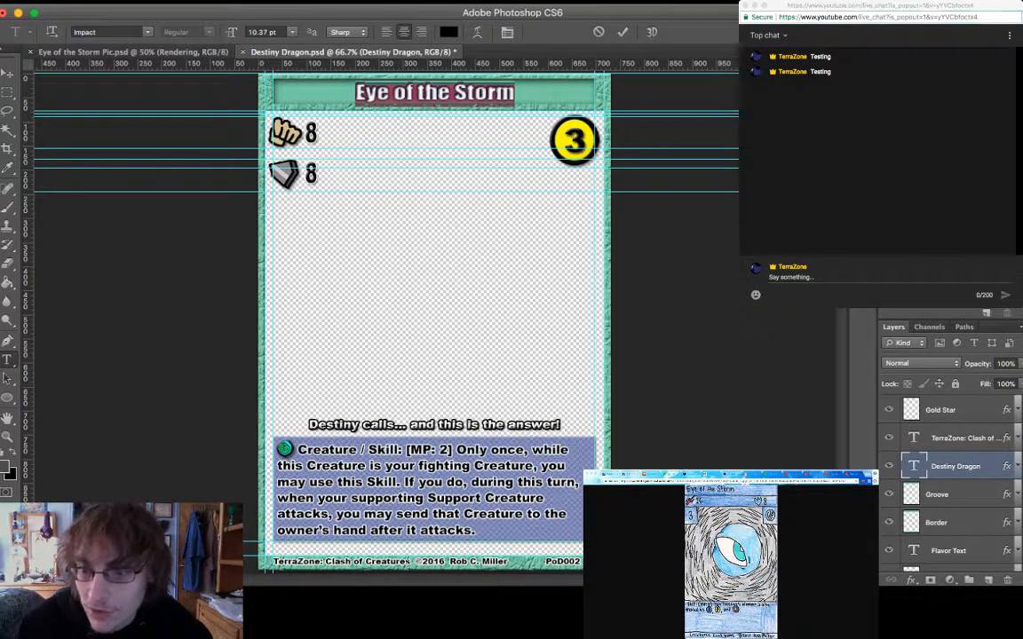
{"action": "key", "text": "super+Return"}
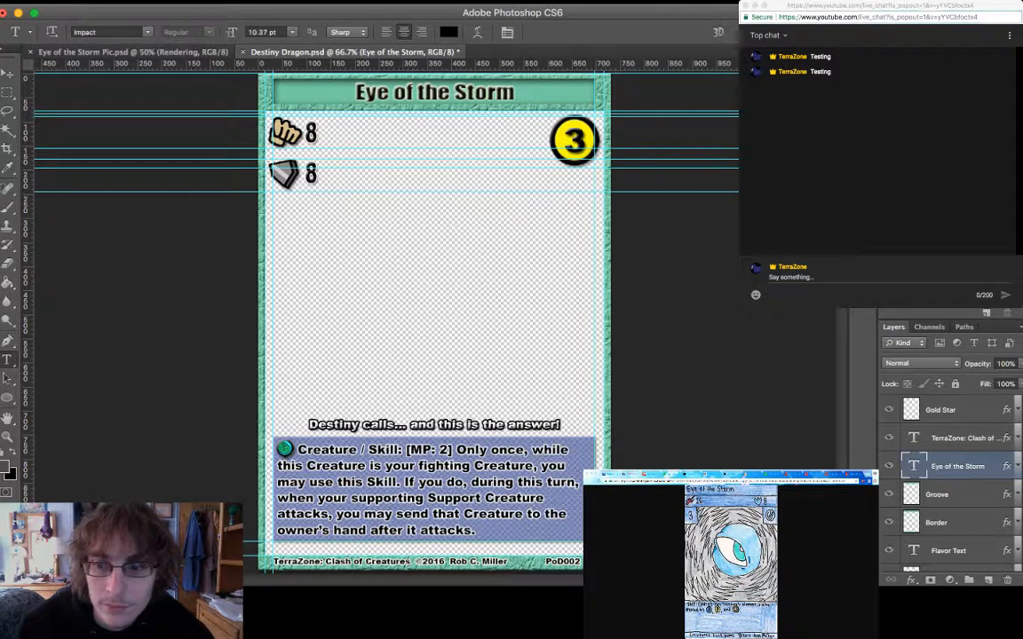
{"action": "key", "text": "h"}
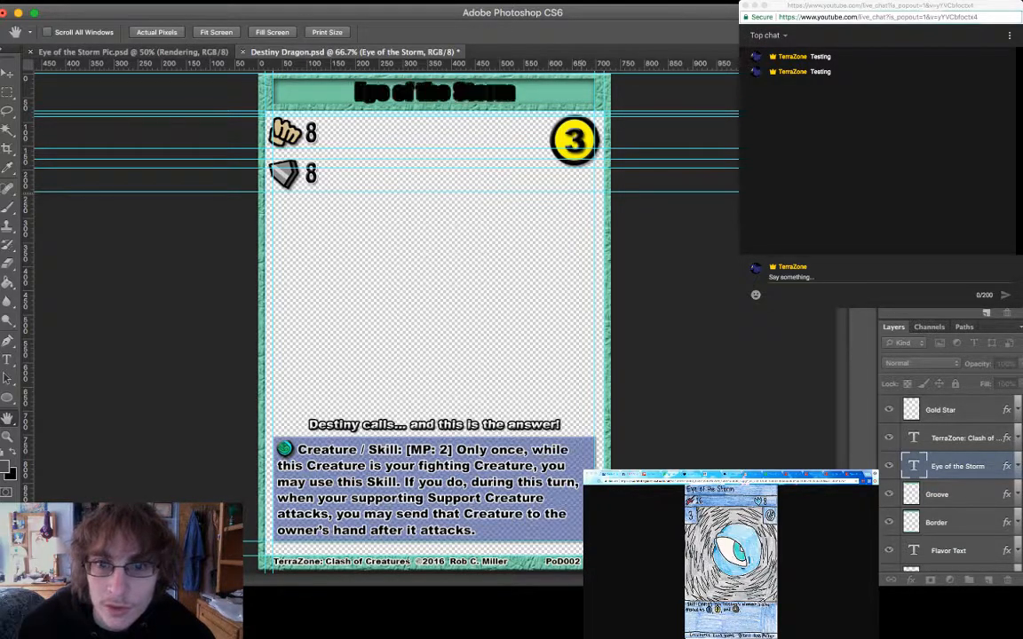
{"action": "key", "text": "i"}
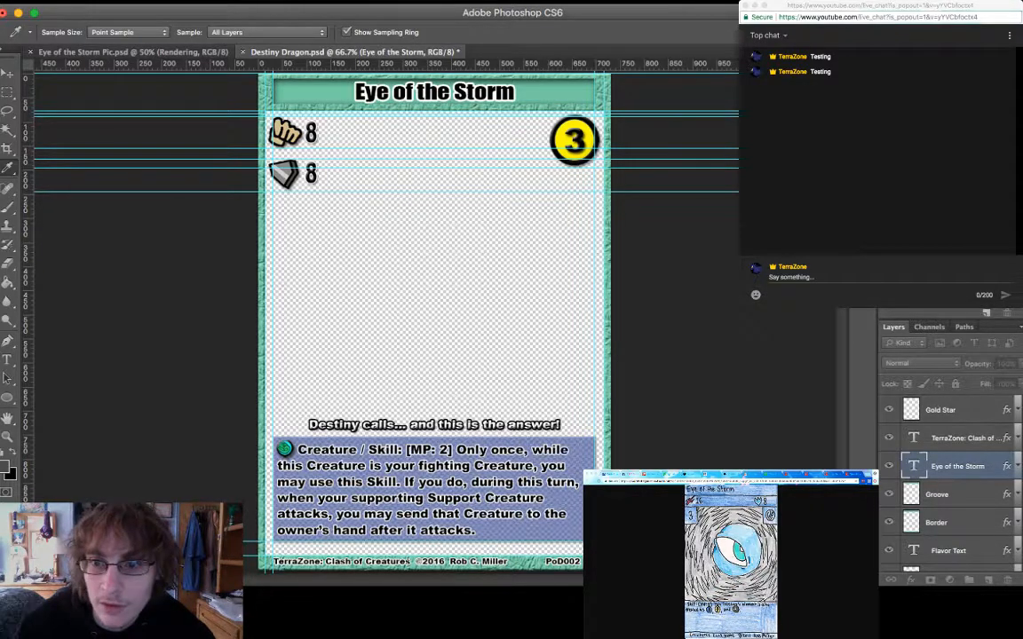
{"action": "key", "text": "h"}
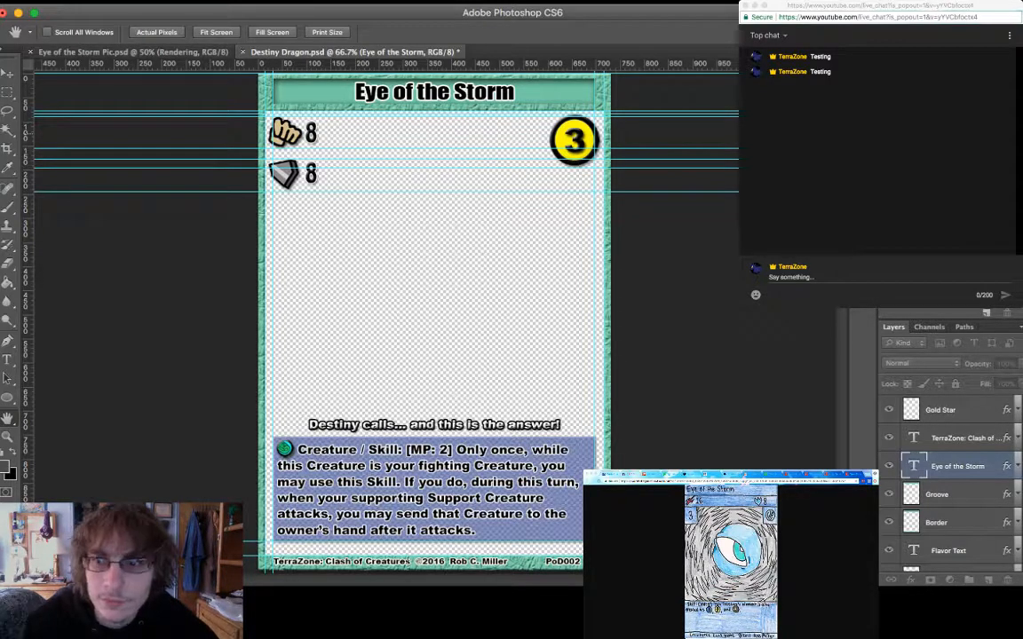
Change the defense value beside the shield icon to 6 and commit the text edit
{"action": "key", "text": "t"}
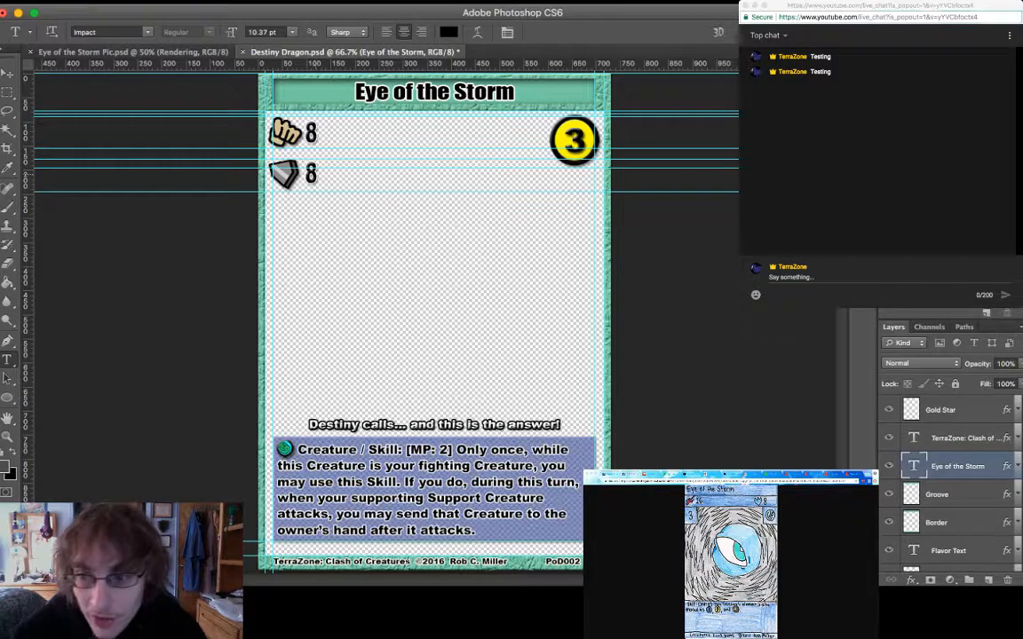
{"action": "double_click", "coordinate": [310, 181]}
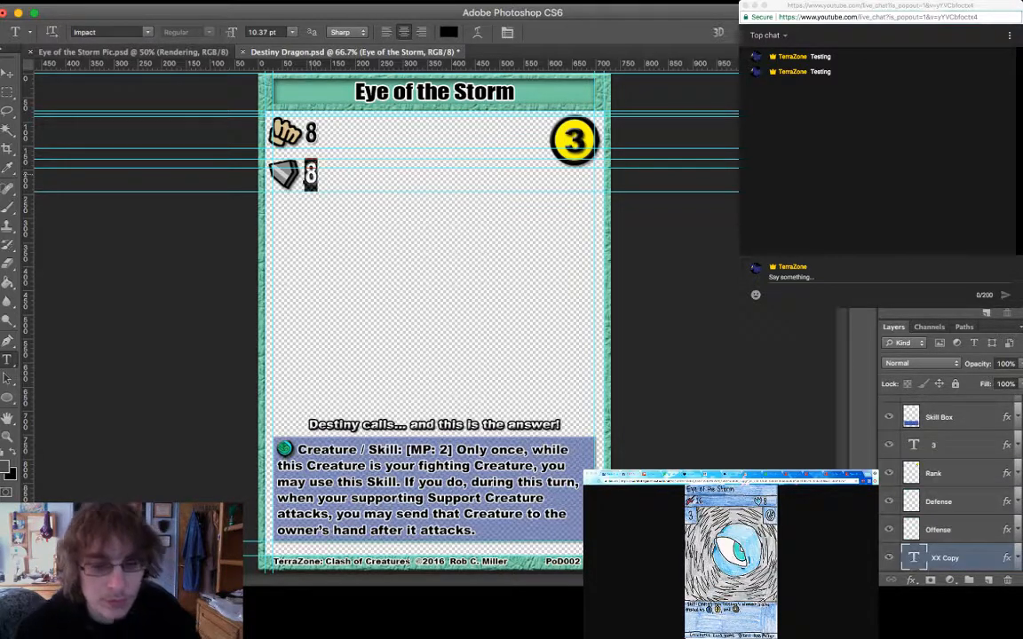
{"action": "type", "text": "6"}
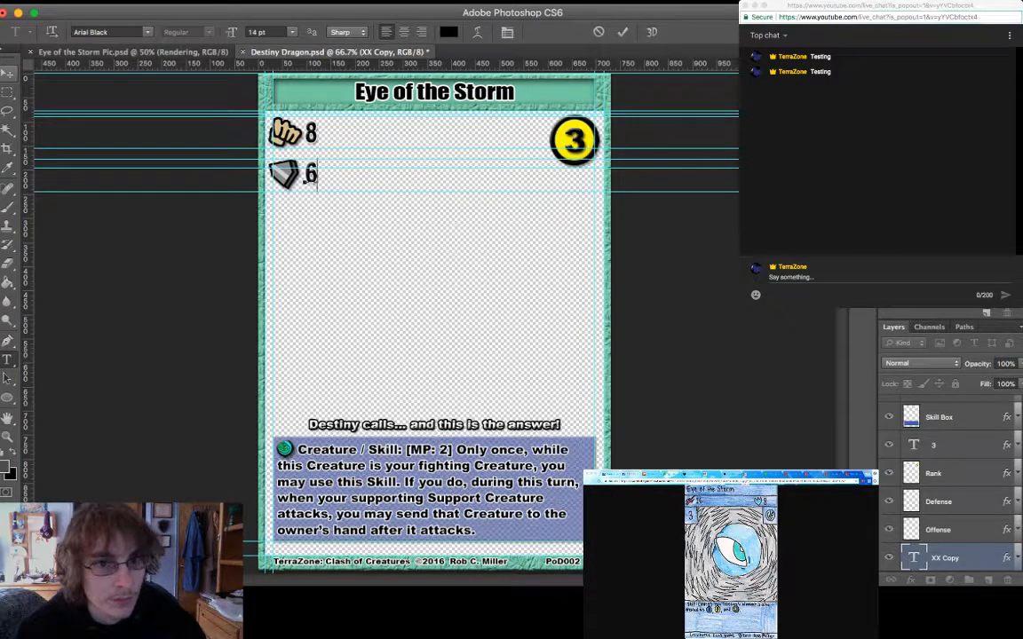
{"action": "key", "text": "ctrl+Return"}
{"action": "key", "text": "v"}
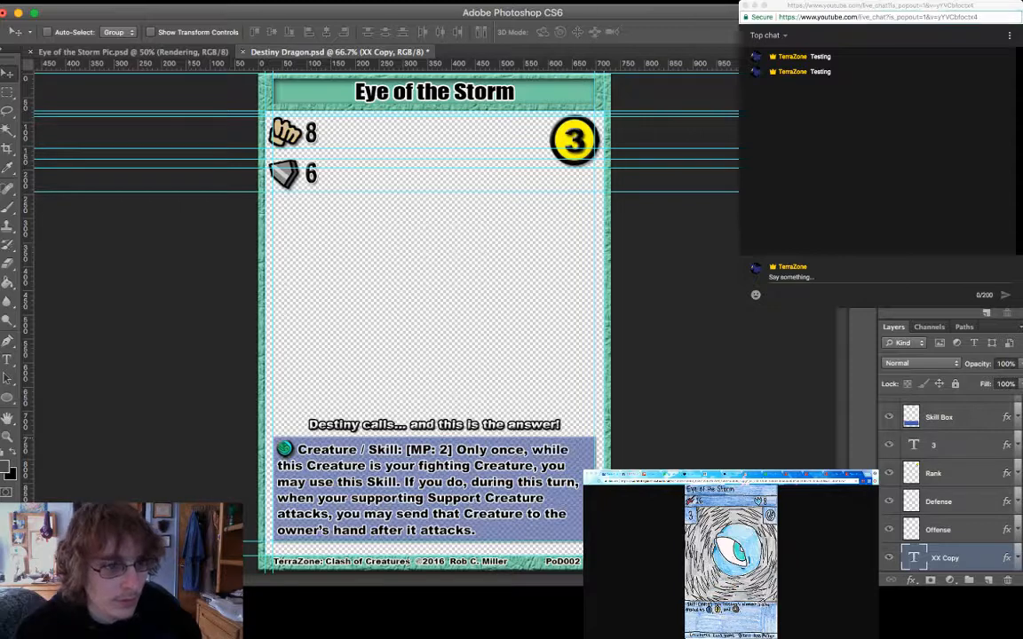
Set the MP cost in the card's skill text to 1
{"action": "key", "text": "t"}
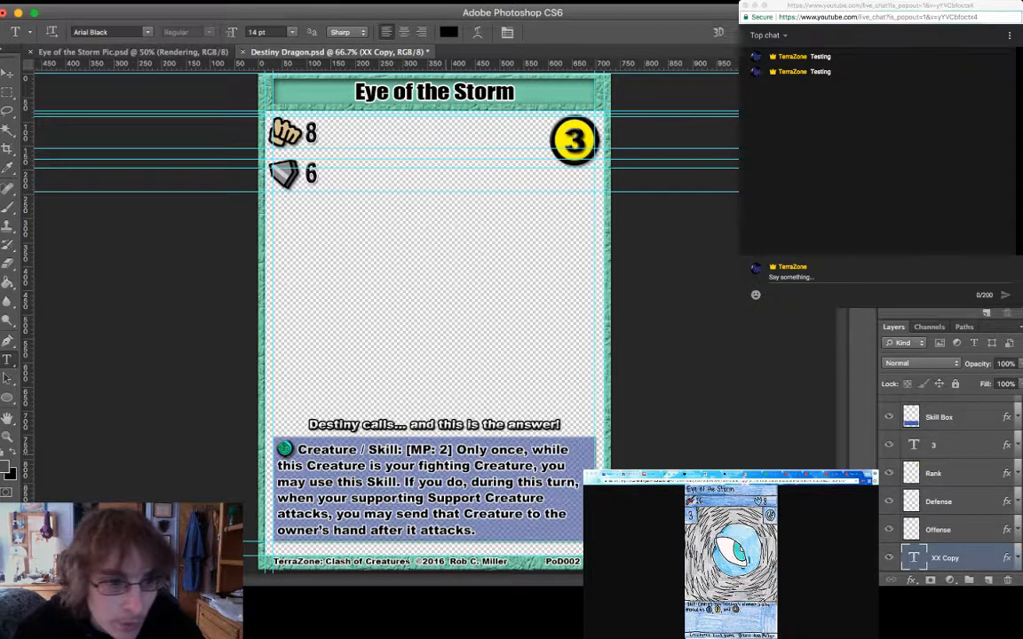
{"action": "left_click", "coordinate": [448, 450]}
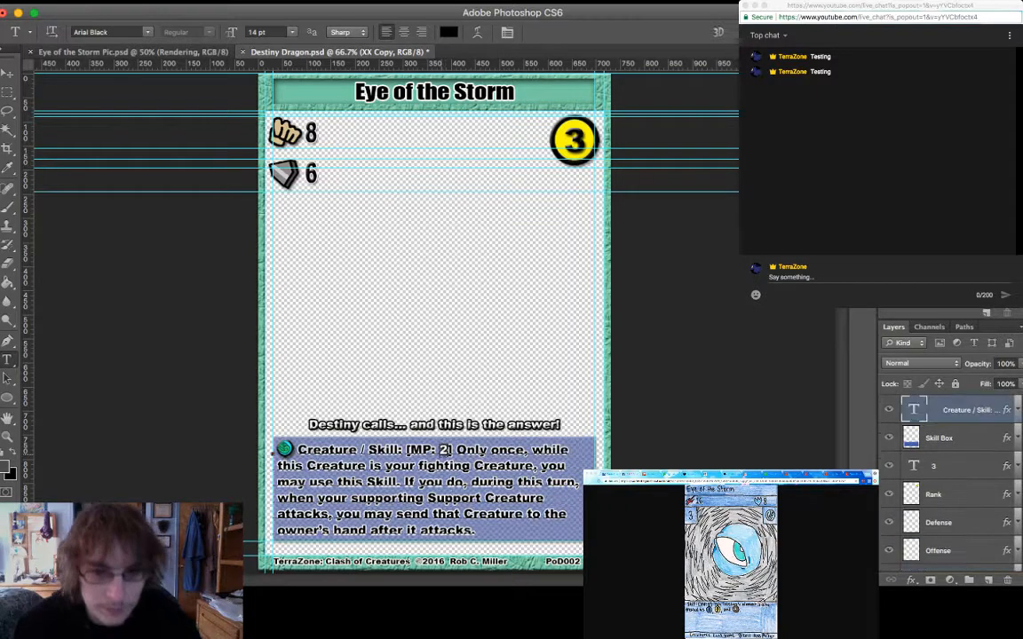
{"action": "key", "text": "BackSpace"}
{"action": "type", "text": "1"}
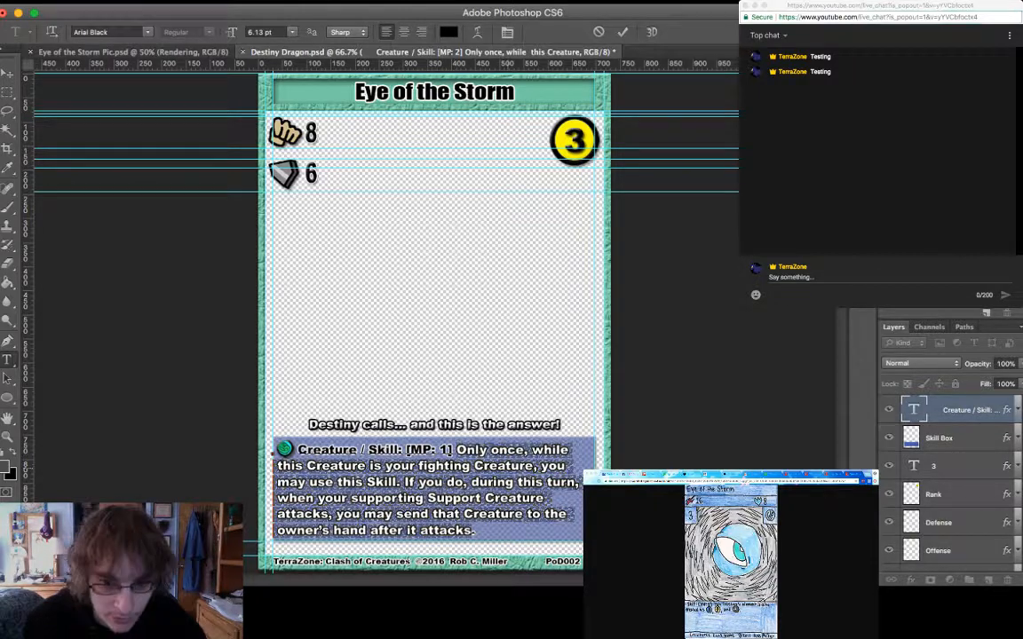
Replace the skill description after the MP cost with "When this Creature attacks, send 1 Creature supporting this Creature to the top of the owner's deck"
{"action": "key", "text": "BackSpace"}
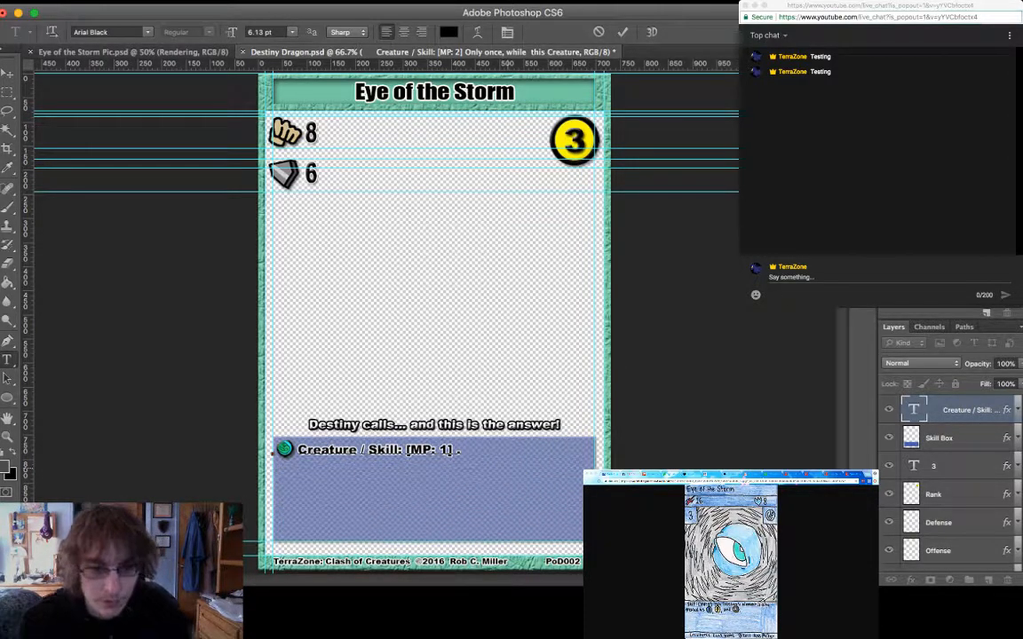
{"action": "type", "text": "When this "}
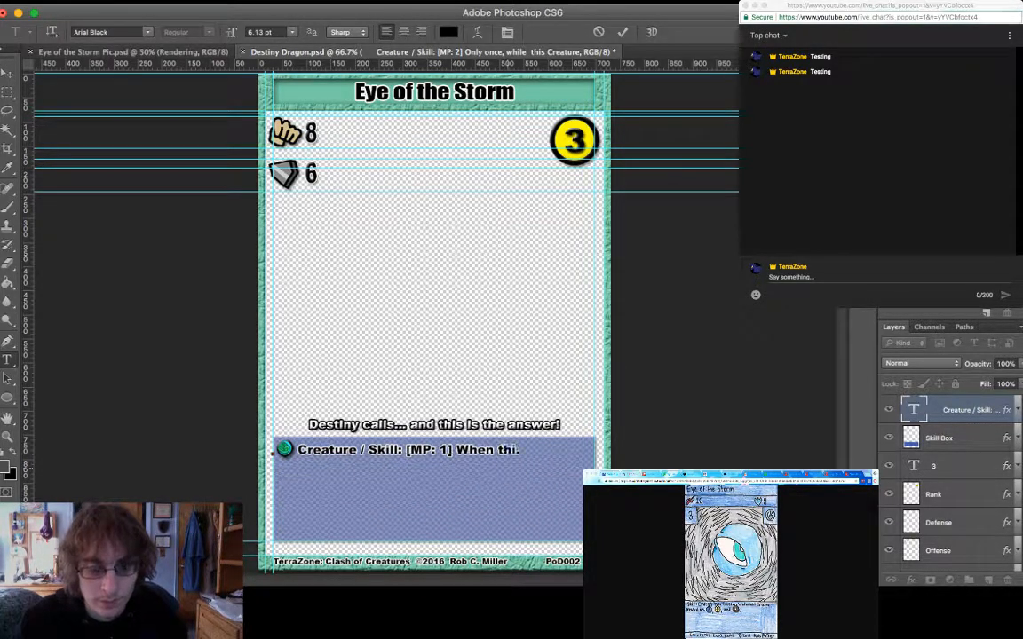
{"action": "type", "text": "Creature"}
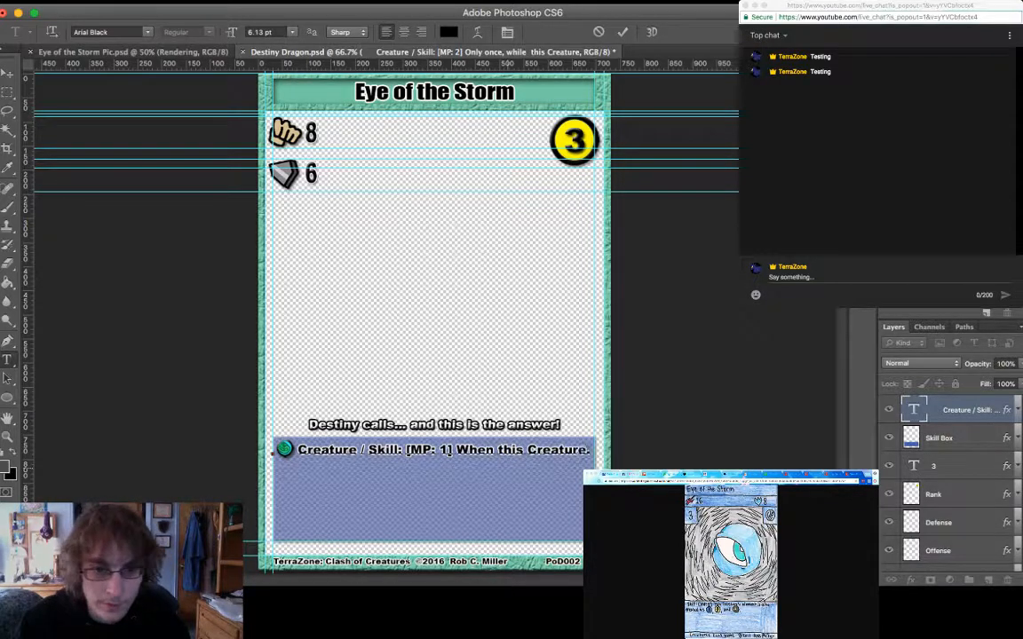
{"action": "type", "text": " attacks."}
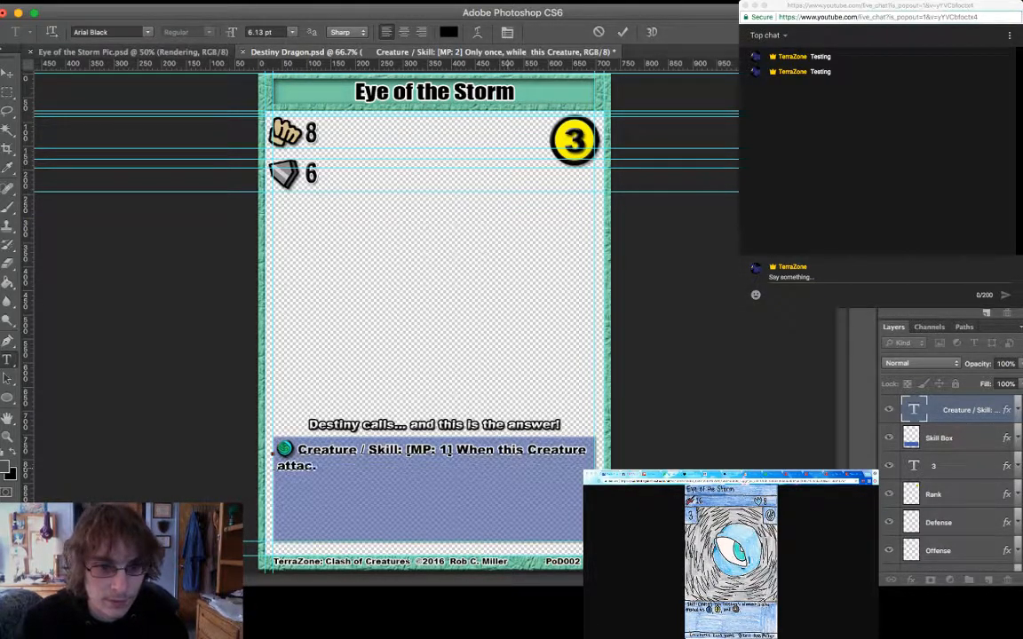
{"action": "type", "text": " send 1"}
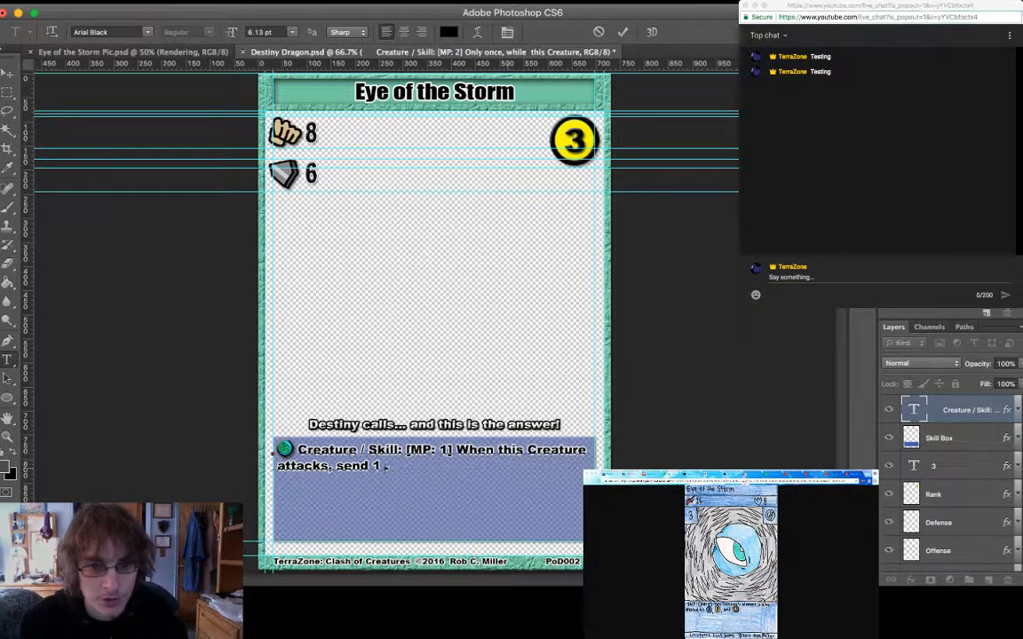
{"action": "type", "text": " Crea"}
{"action": "type", "text": "ture su"}
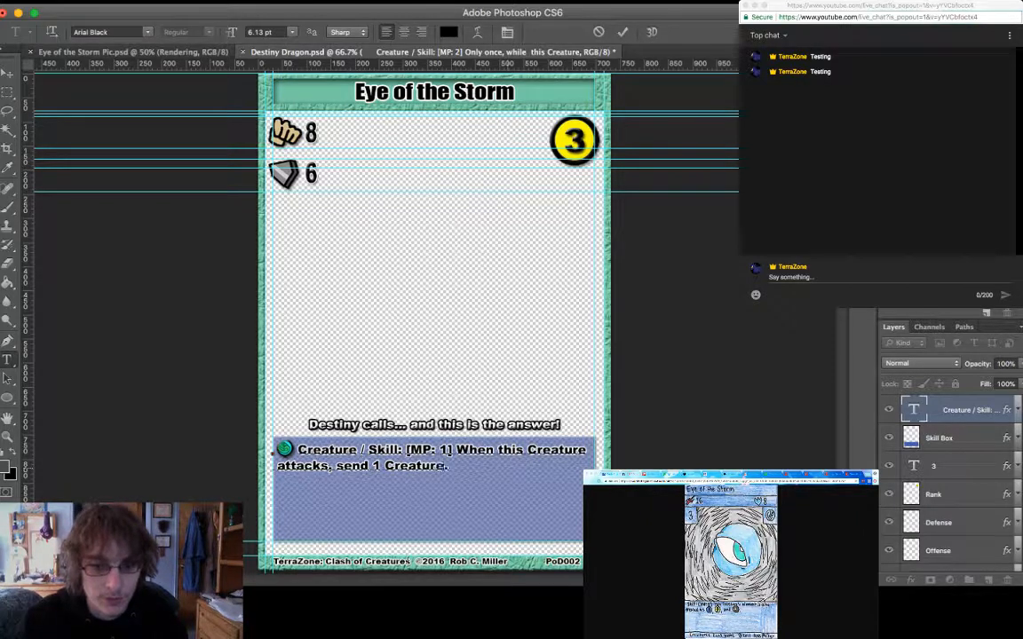
{"action": "type", "text": "pporting th"}
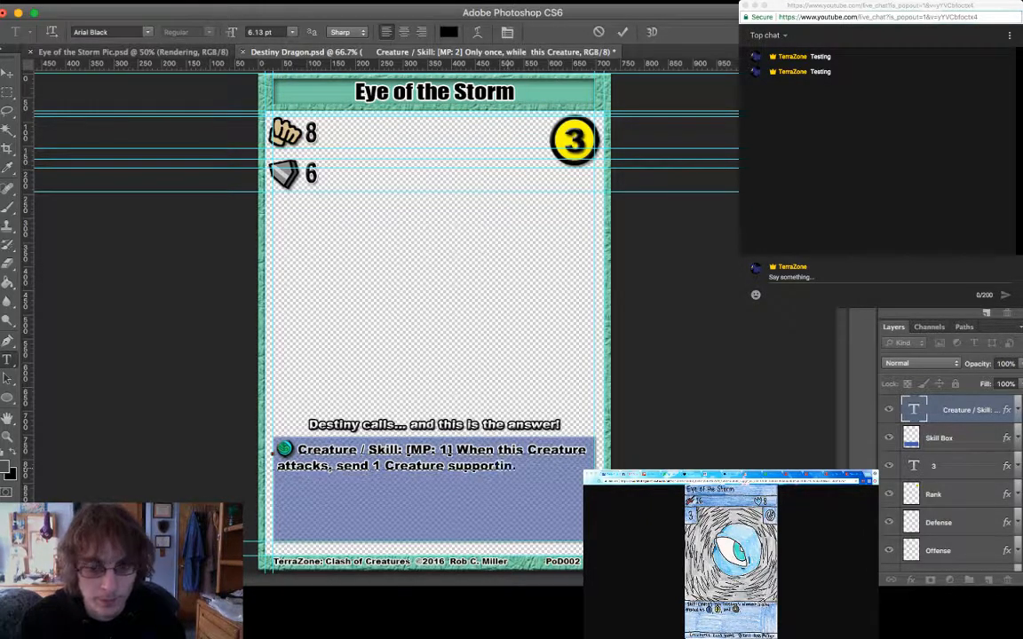
{"action": "type", "text": "is Cre"}
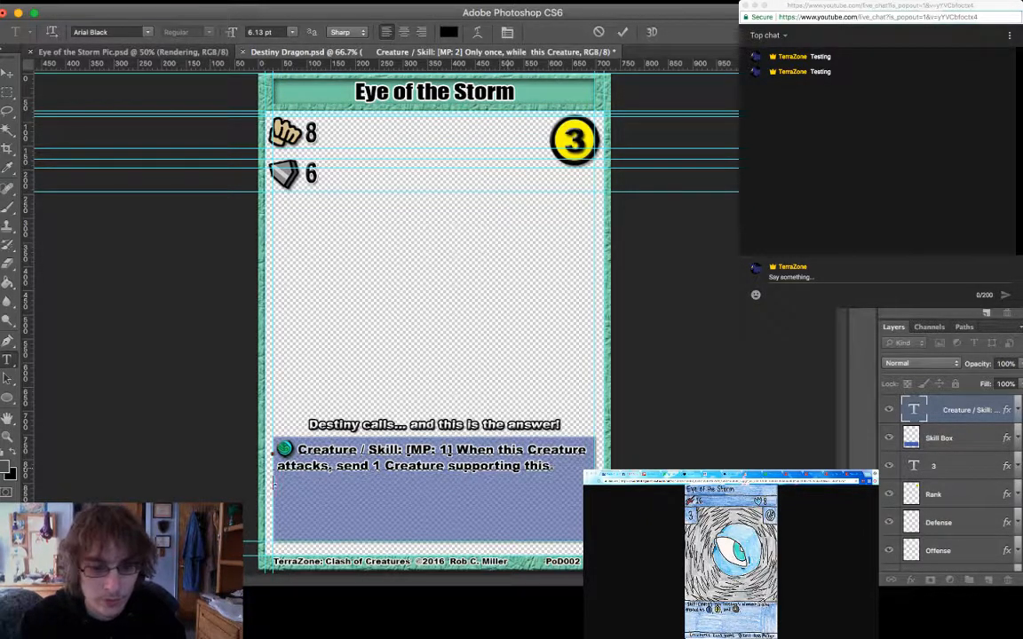
{"action": "type", "text": "ature to the "}
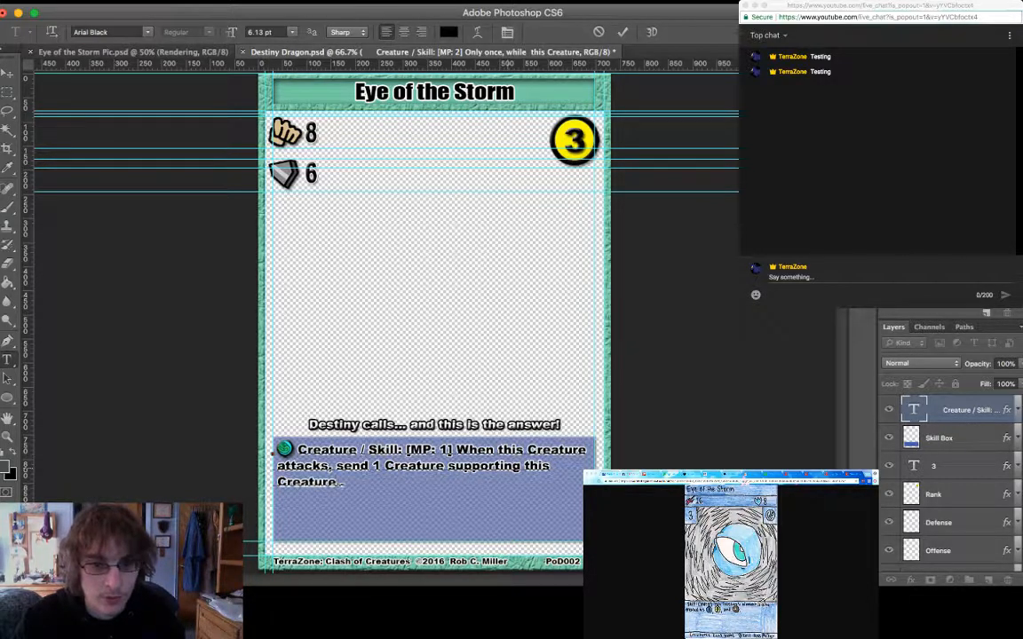
{"action": "type", "text": "top o"}
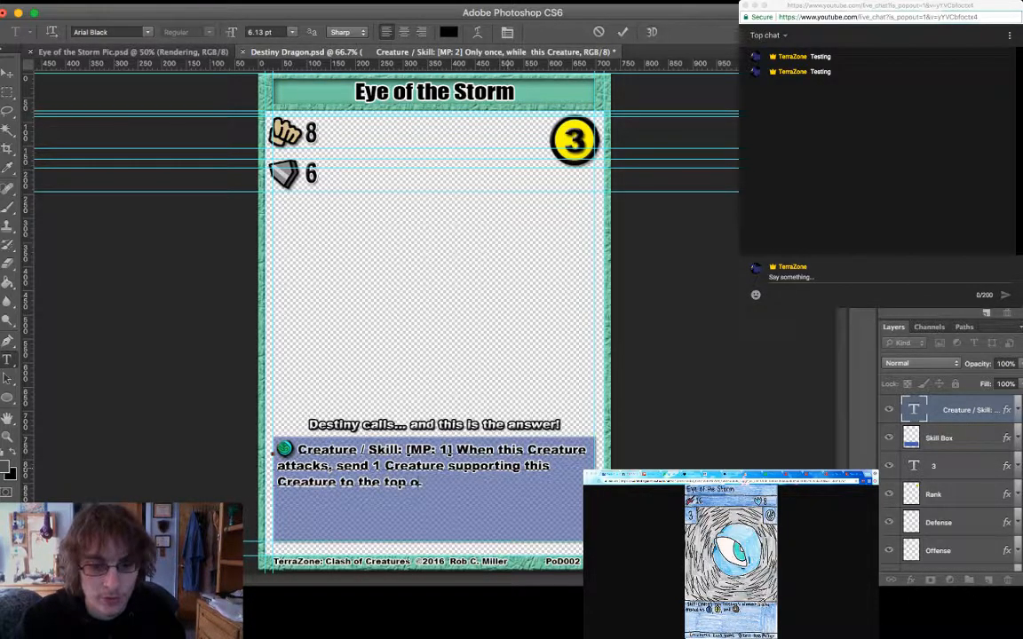
{"action": "type", "text": "f the owner's de"}
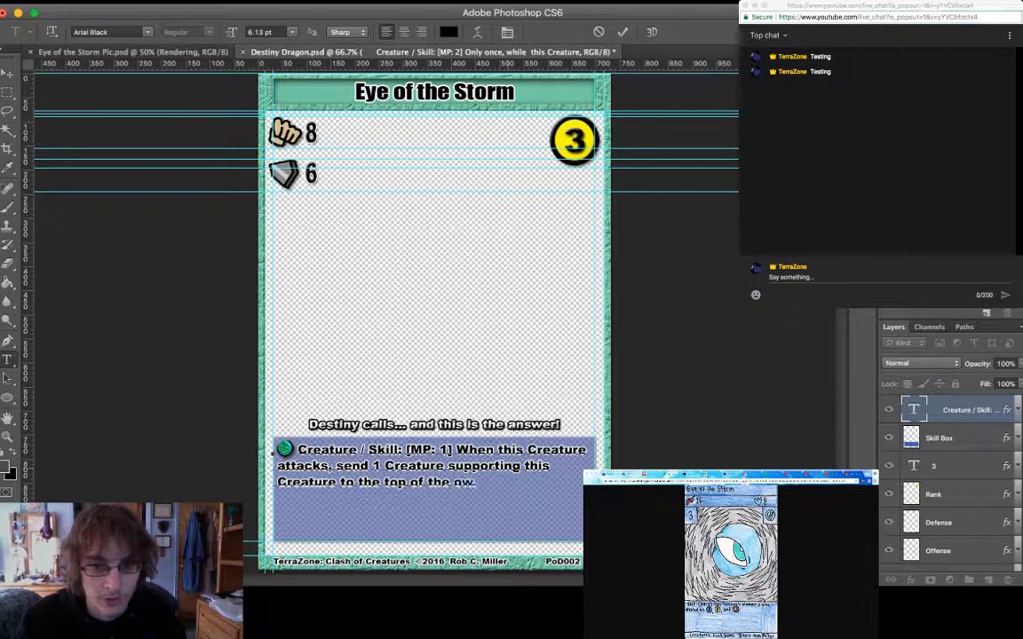
{"action": "type", "text": "ck "}
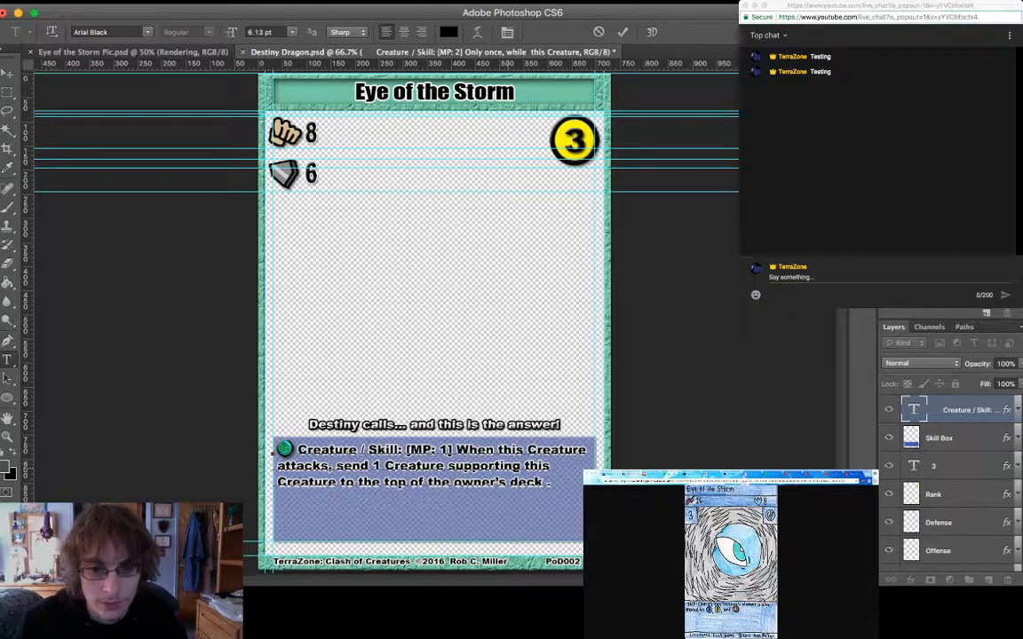
Continue the skill description with "to send 1 Creature supporting your opponent's fighting Creature to the top of the owner's"
{"action": "type", "text": "to"}
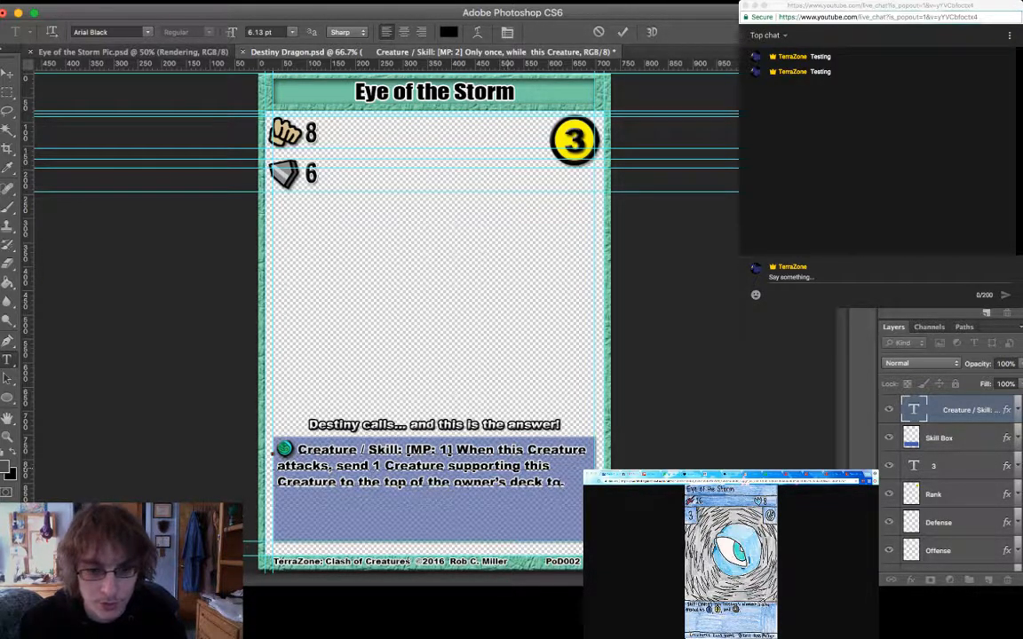
{"action": "type", "text": " se"}
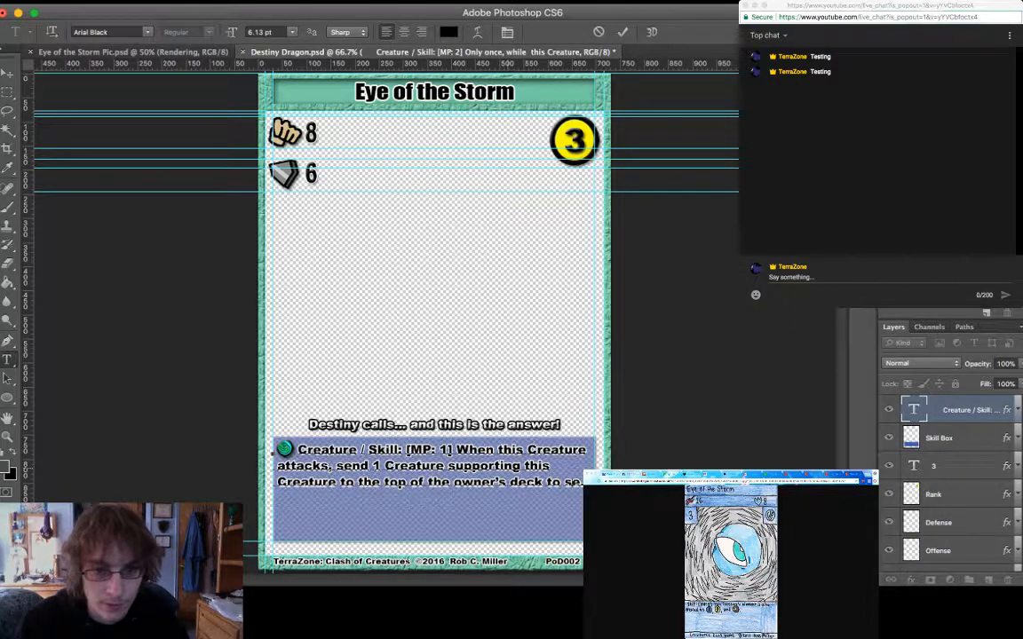
{"action": "type", "text": "nd ."}
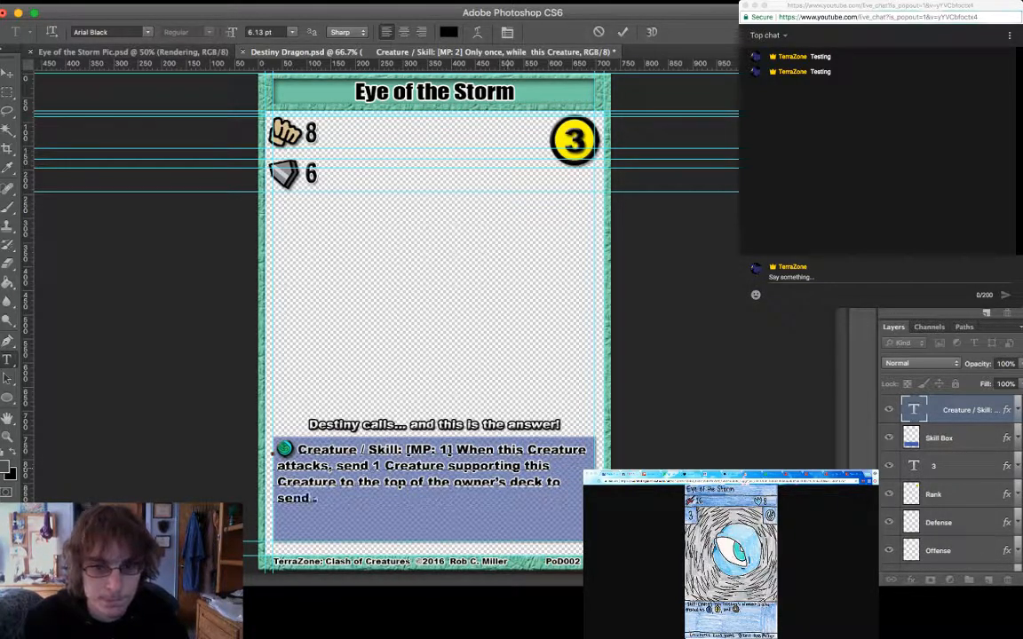
{"action": "type", "text": "1 Creature"}
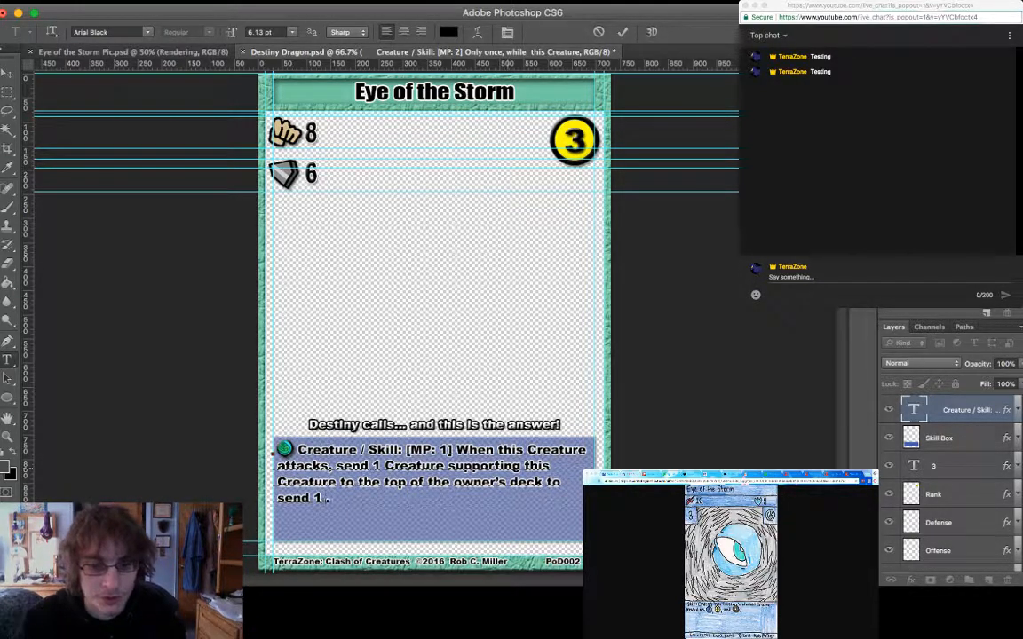
{"action": "type", "text": " supporting"}
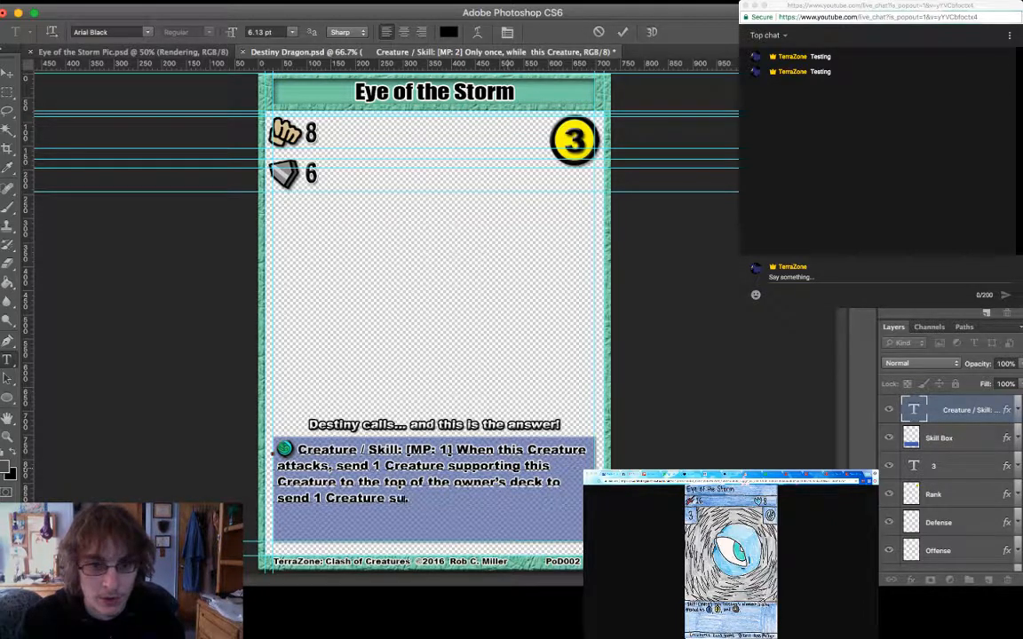
{"action": "type", "text": " your oppone"}
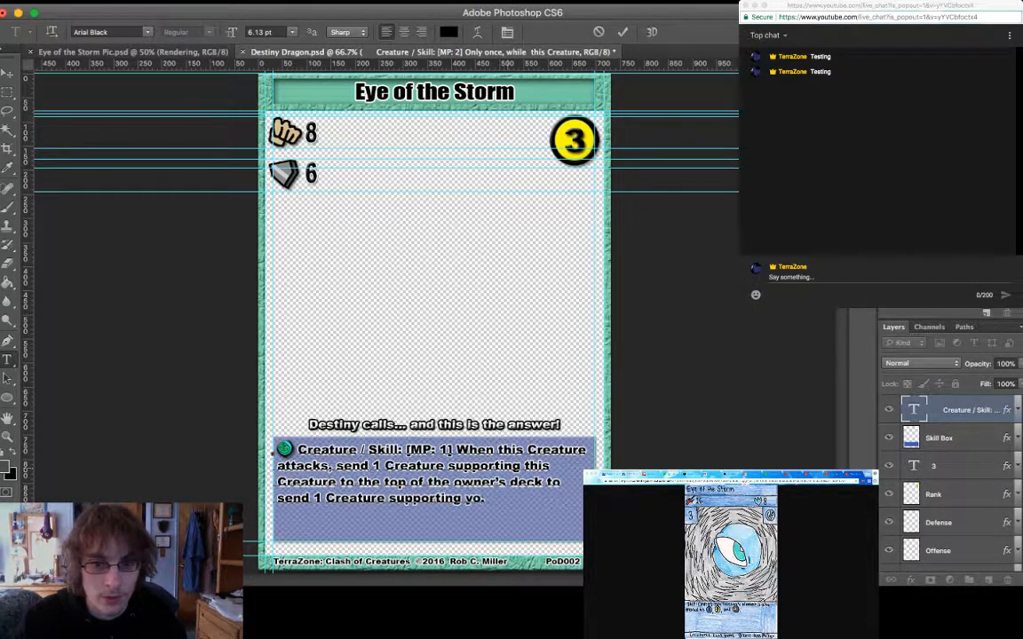
{"action": "type", "text": "nt's fi"}
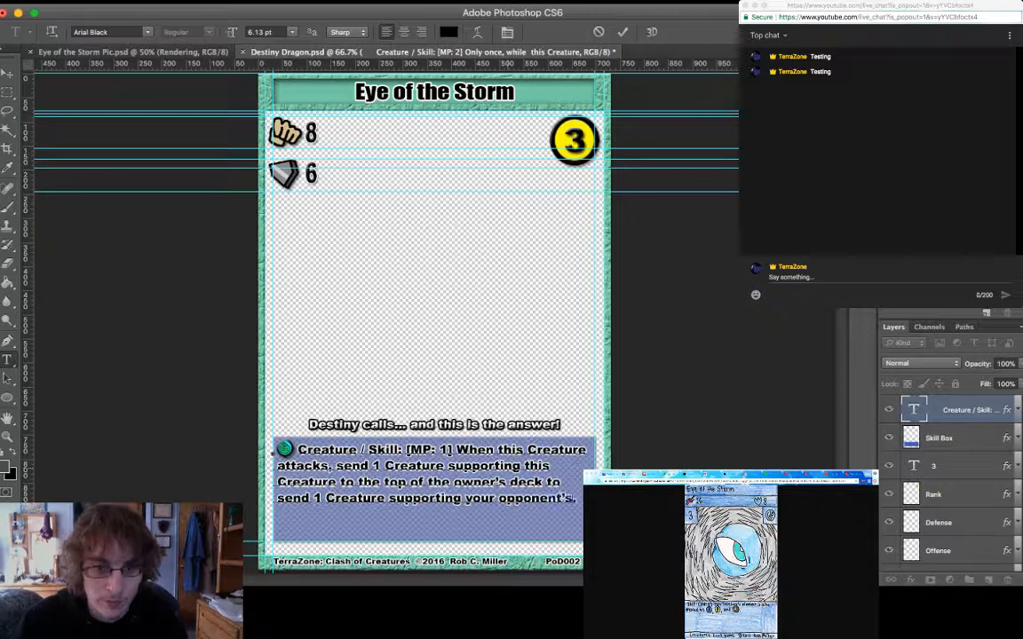
{"action": "type", "text": "ghting Crea"}
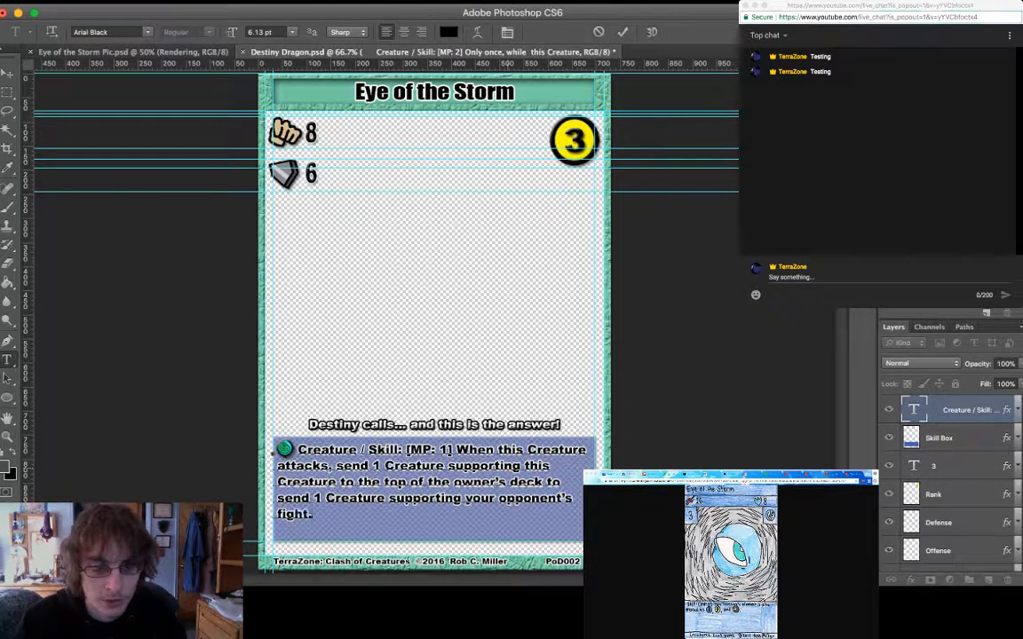
{"action": "type", "text": "ture to the"}
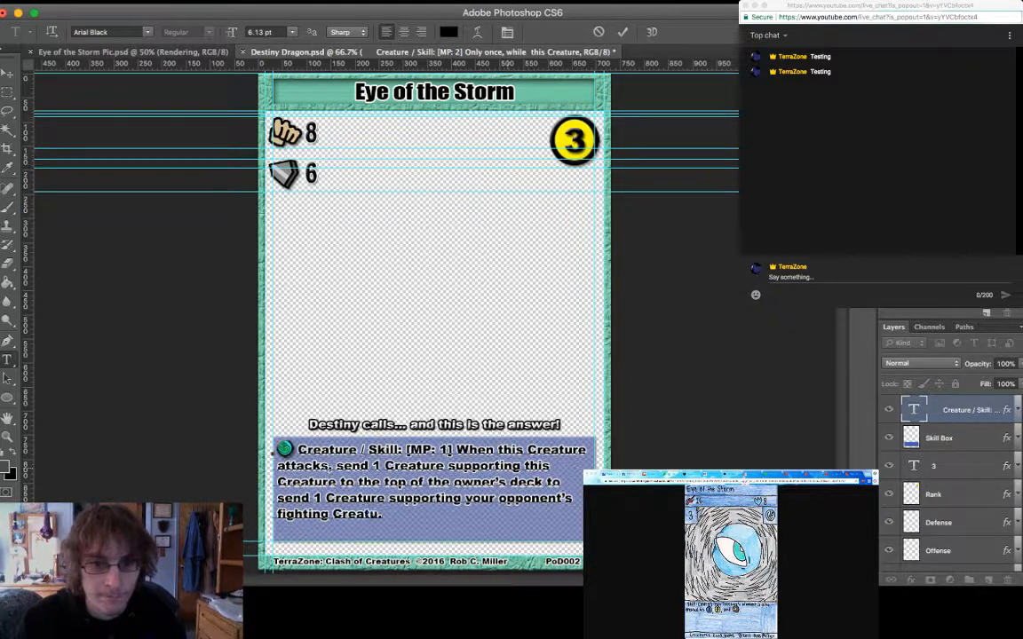
{"action": "type", "text": " top of th"}
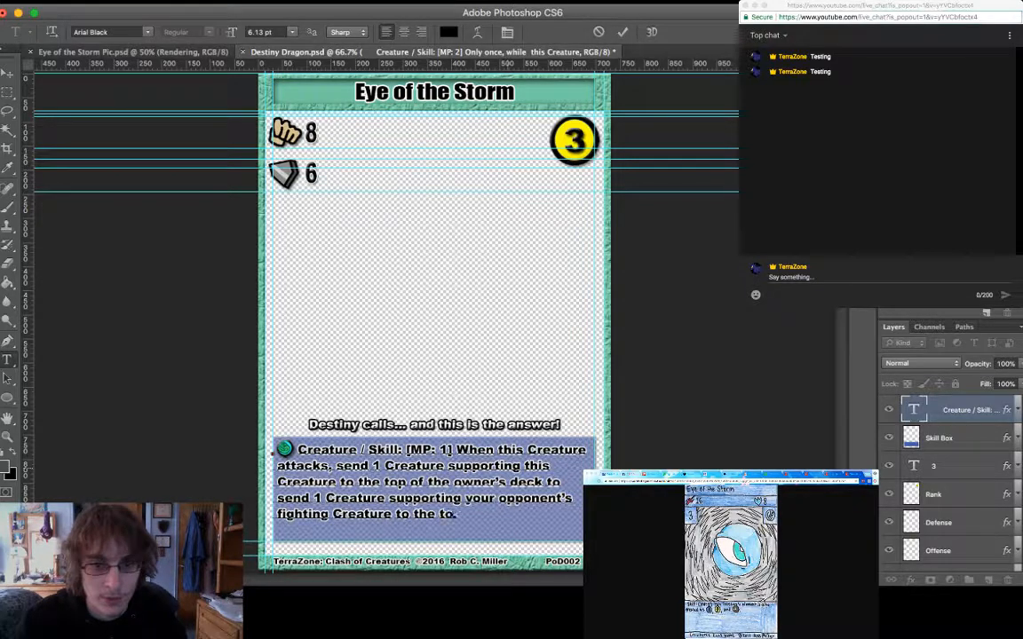
{"action": "type", "text": "e owner's"}
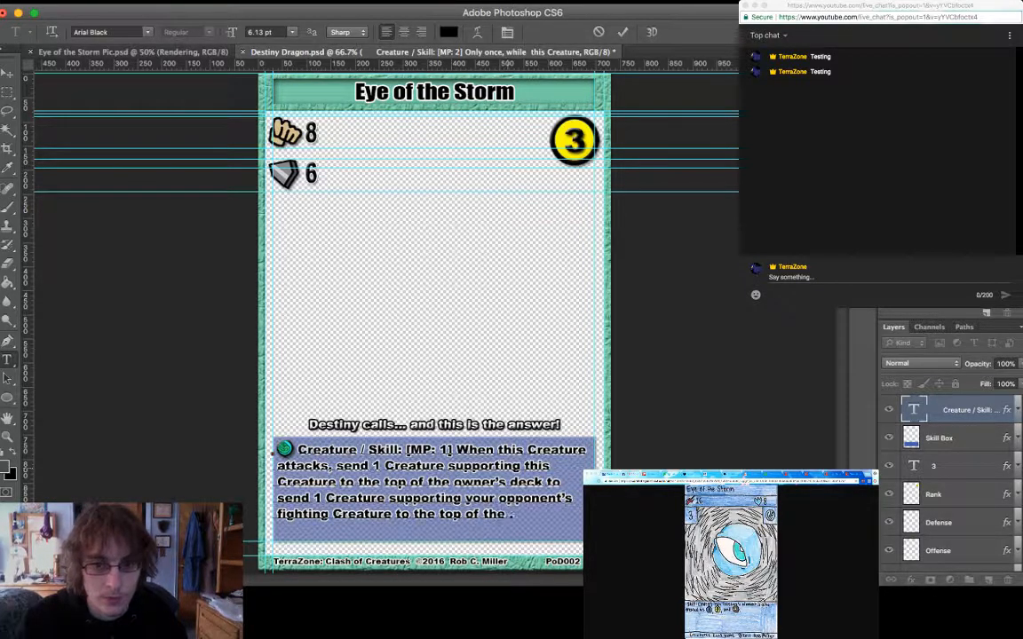
Finish the skill description with "deck." on its own last line and commit the text
{"action": "type", "text": " deck"}
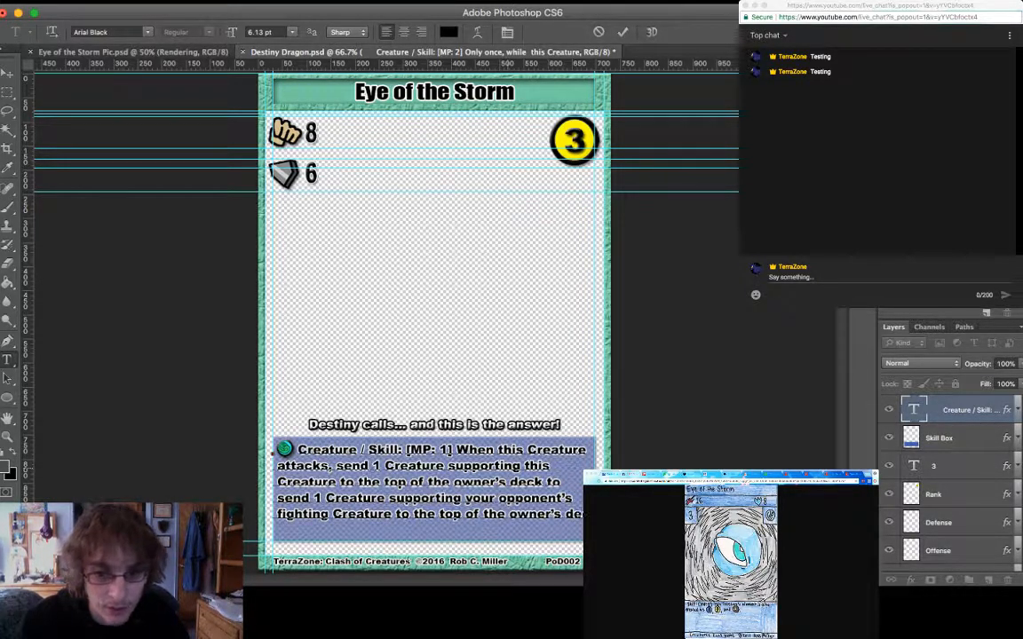
{"action": "key", "text": "BackSpace"}
{"action": "key", "text": "BackSpace"}
{"action": "key", "text": "BackSpace"}
{"action": "key", "text": "BackSpace"}
{"action": "key", "text": "Return"}
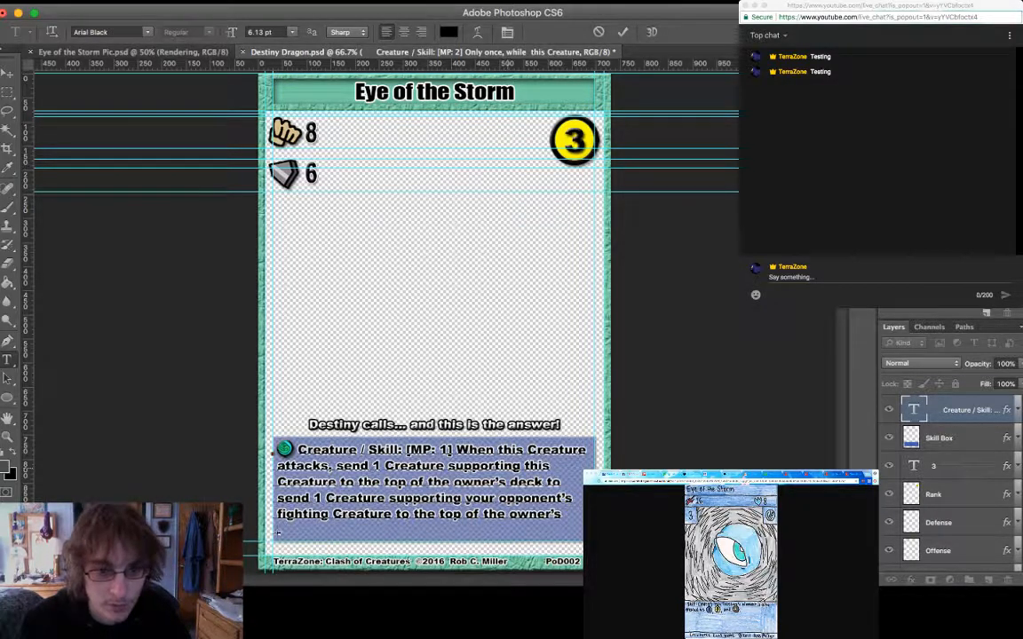
{"action": "type", "text": "deck."}
{"action": "key", "text": "BackSpace"}
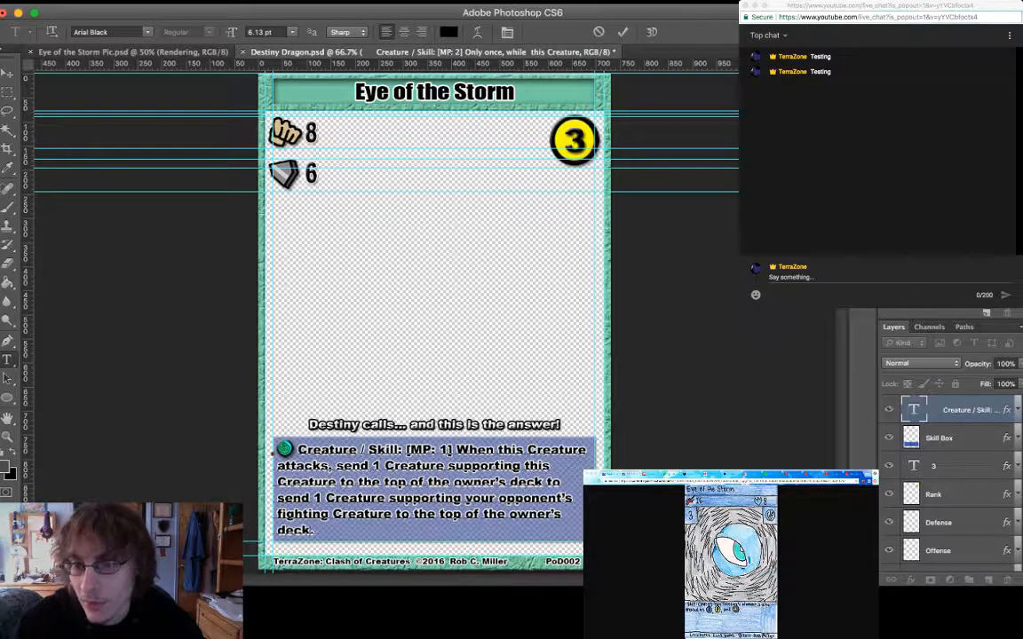
{"action": "key", "text": "ctrl+Return"}
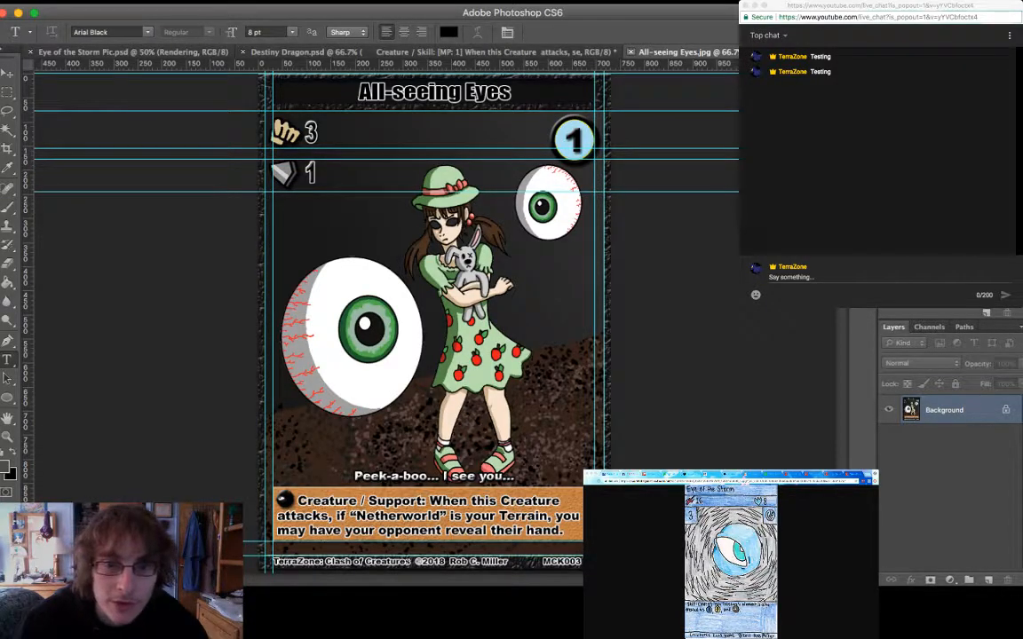
Close the All-seeing Eyes reference card and change the copyright year in the card's footer to 2018
{"action": "left_click", "coordinate": [631, 51]}
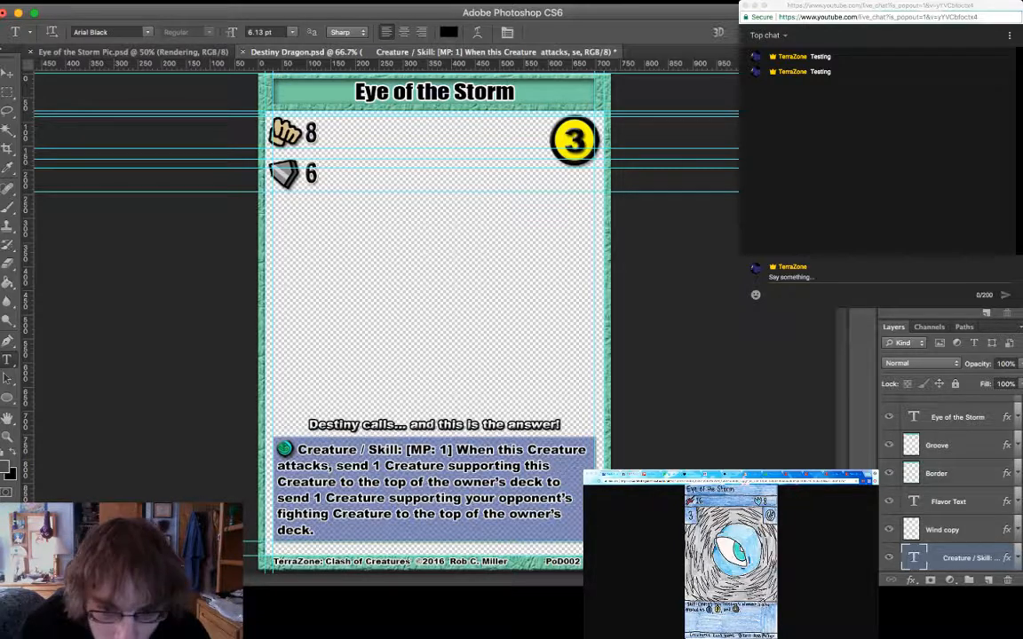
{"action": "left_click", "coordinate": [267, 566]}
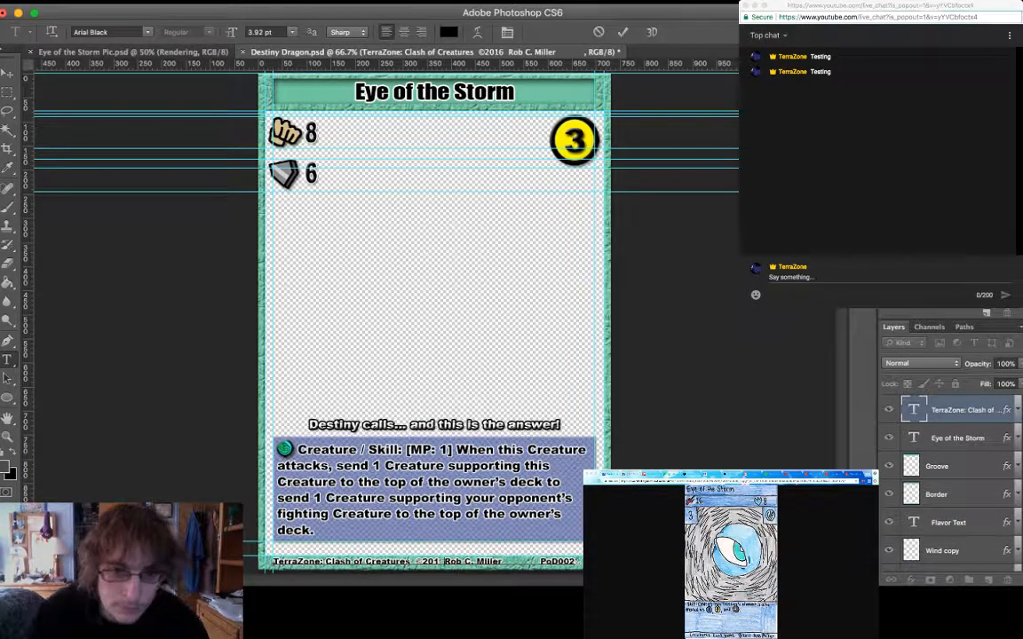
{"action": "left_click", "coordinate": [7, 71]}
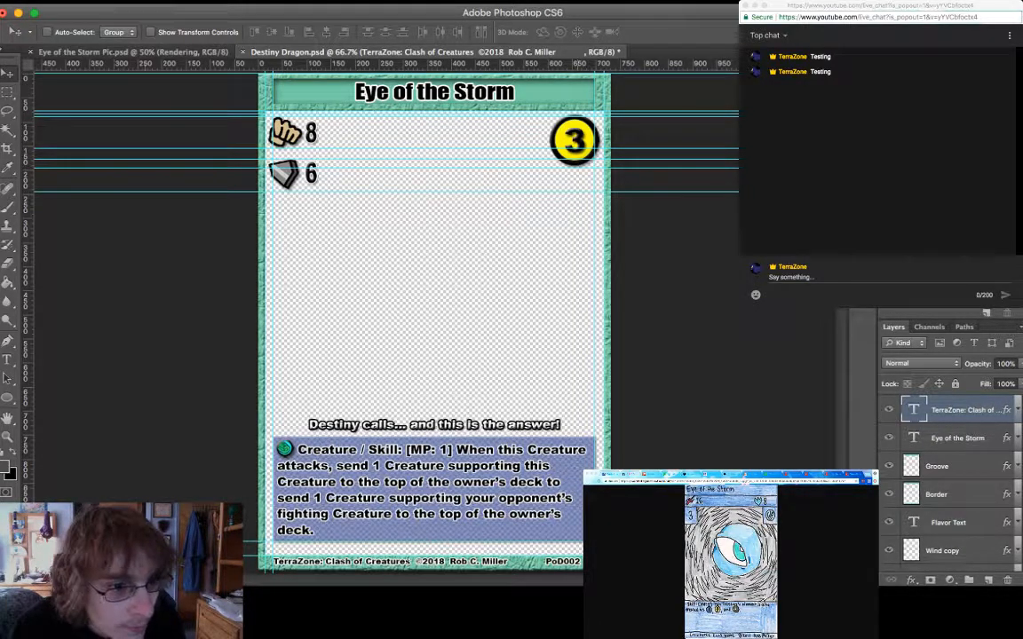
Replace the set code PoD002 in the card's footer with ECK006 and commit the text
{"action": "key", "text": "t"}
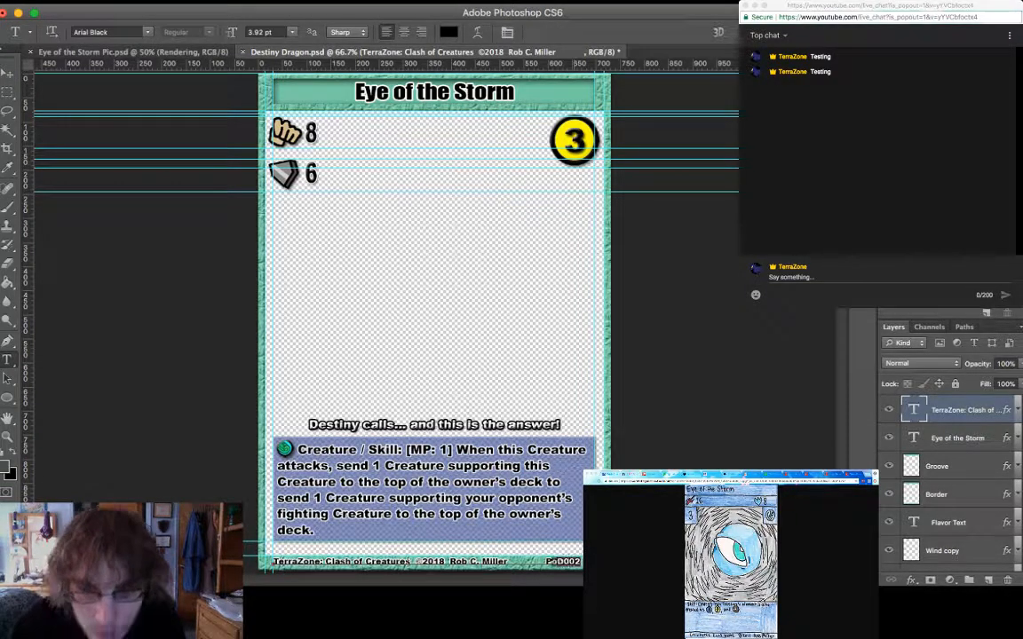
{"action": "left_click", "coordinate": [575, 561]}
{"action": "type", "text": "E"}
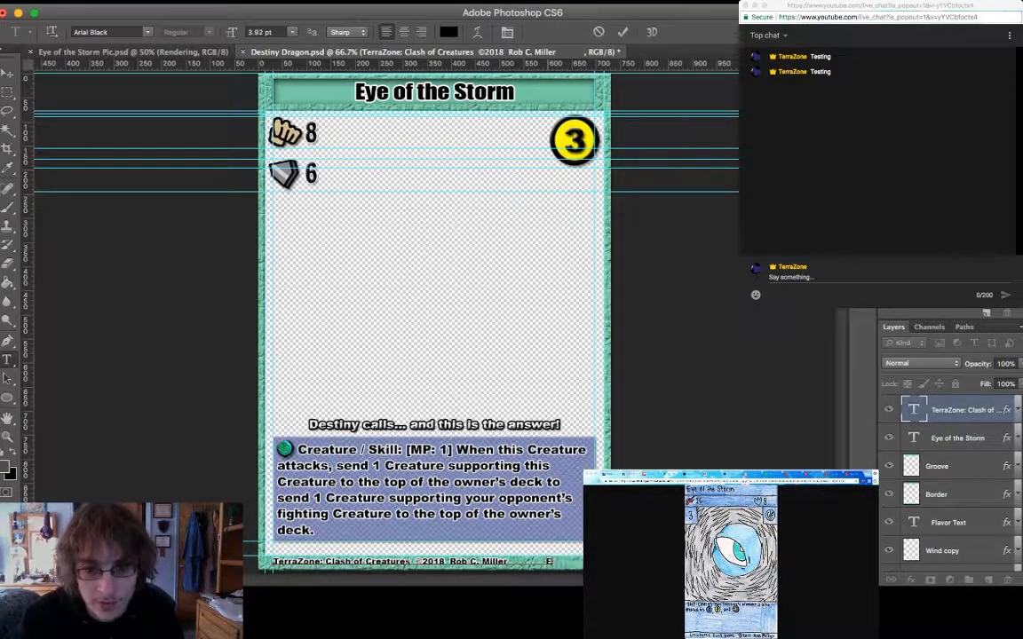
{"action": "type", "text": "CK))^"}
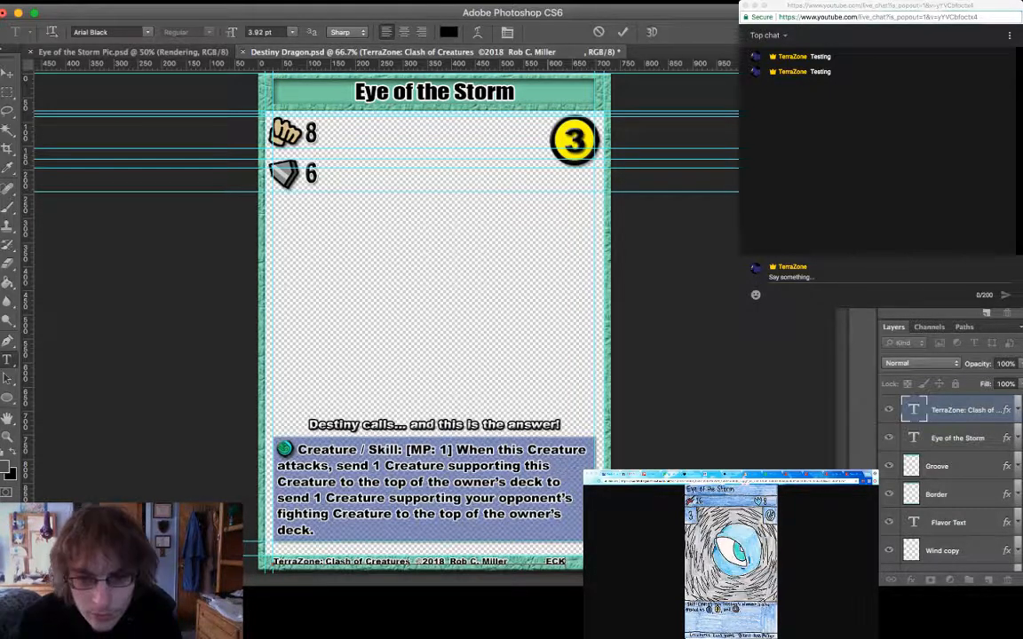
{"action": "key", "text": "BackSpace"}
{"action": "key", "text": "BackSpace"}
{"action": "key", "text": "BackSpace"}
{"action": "type", "text": "006"}
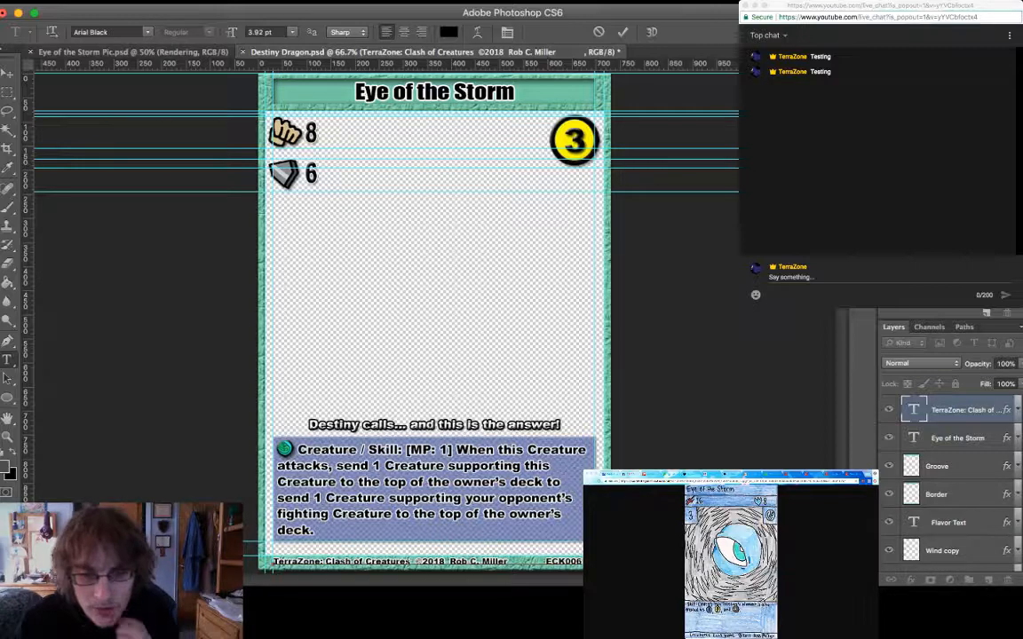
{"action": "left_click", "coordinate": [8, 72]}
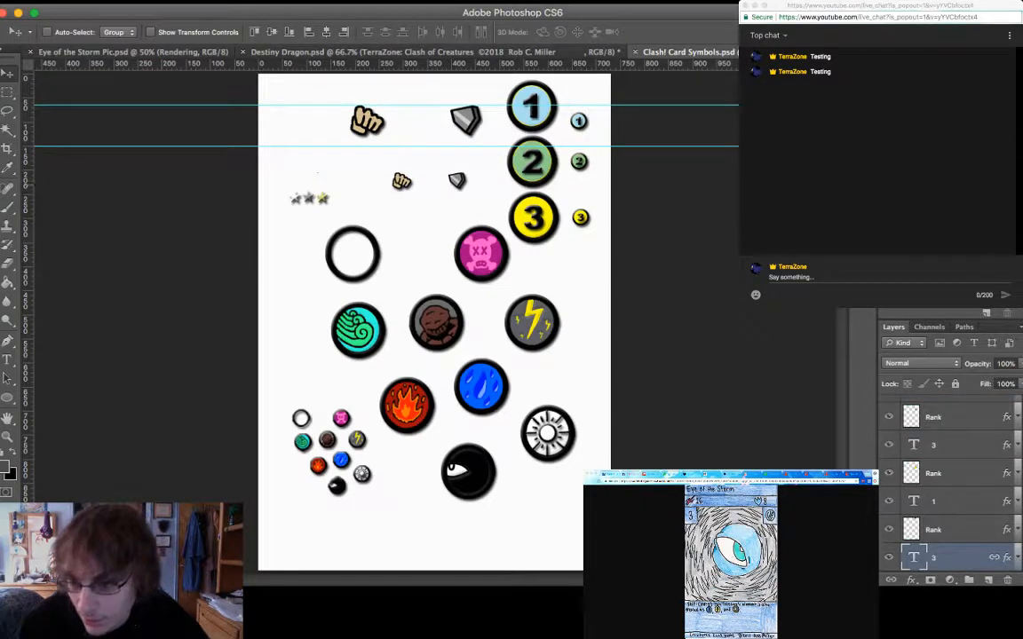
Copy the Rare Star layer from Clash! Card Symbols.psd into the Destiny Dragon card file and place it above the Gold Star layer
{"action": "scroll", "coordinate": [948, 484], "scroll_direction": "down", "scroll_amount": 4}
{"action": "scroll", "coordinate": [948, 484], "scroll_direction": "up", "scroll_amount": 10}
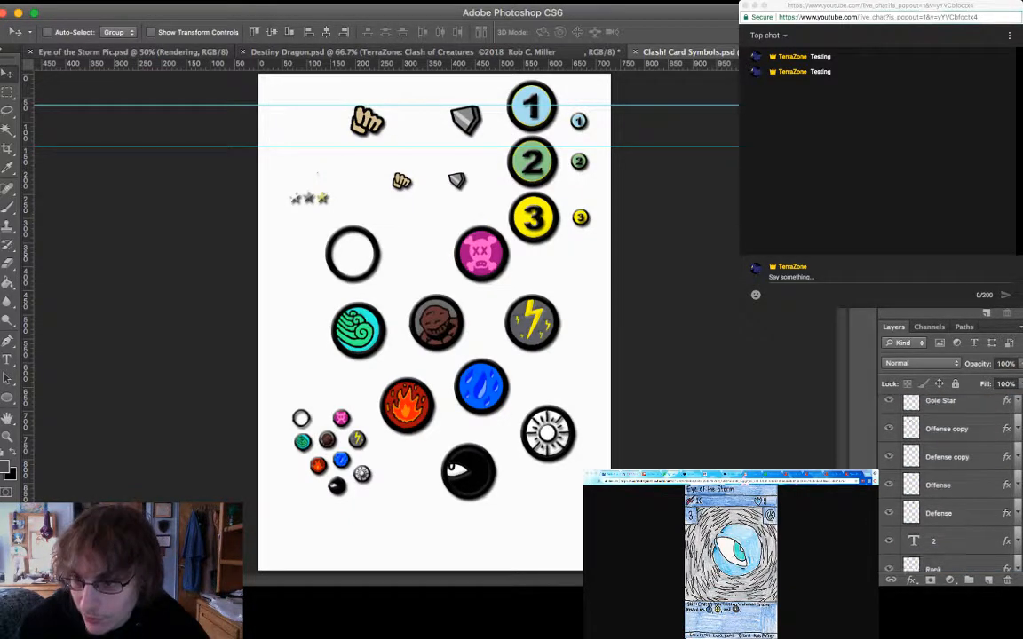
{"action": "left_click", "coordinate": [941, 438]}
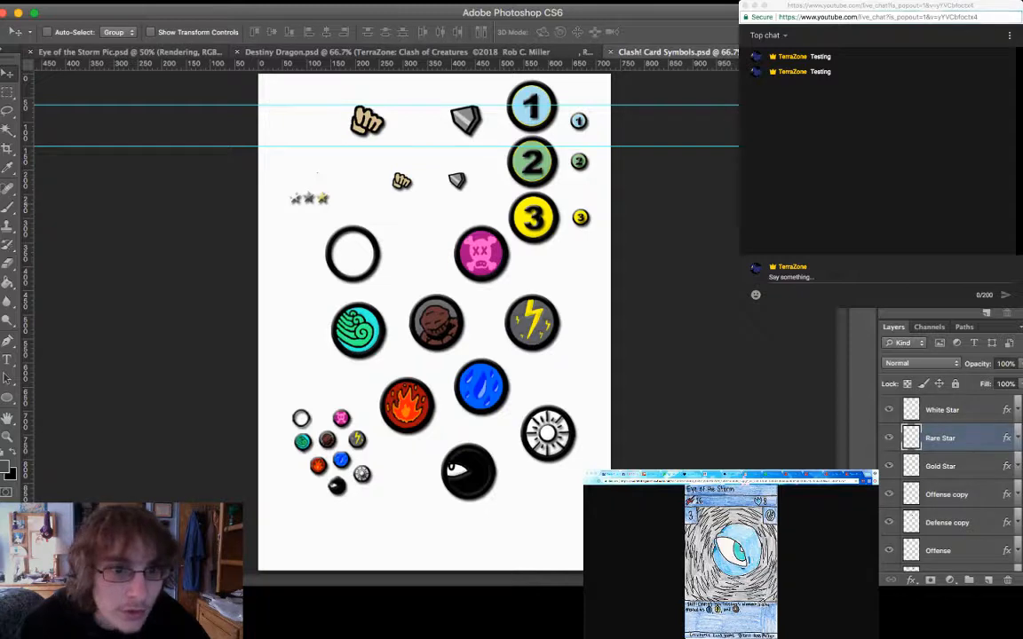
{"action": "left_click_drag", "start_coordinate": [309, 198], "coordinate": [274, 87]}
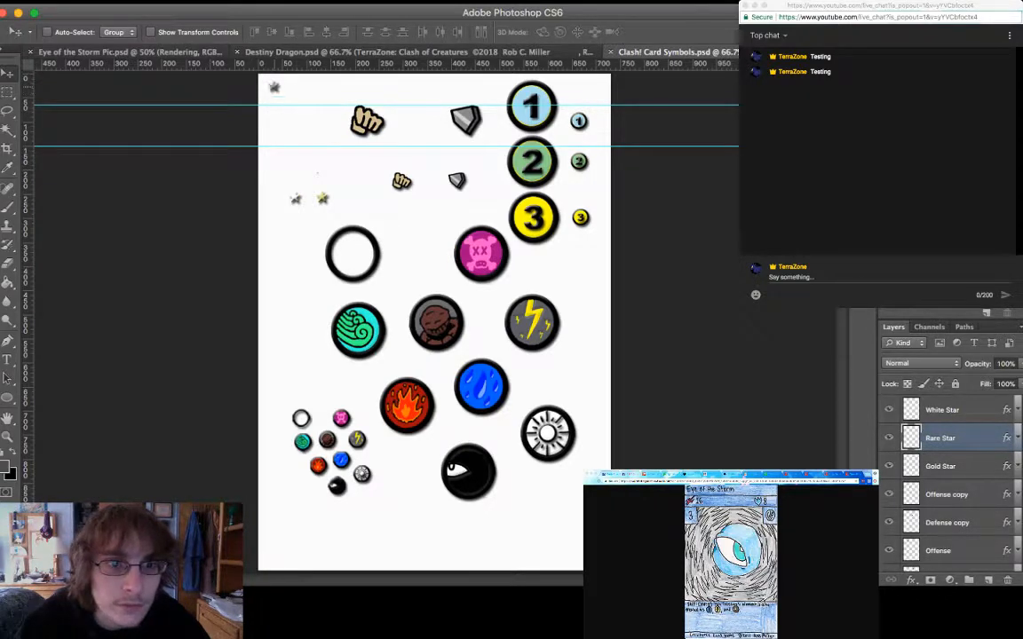
{"action": "key", "text": "ctrl+shift+Tab"}
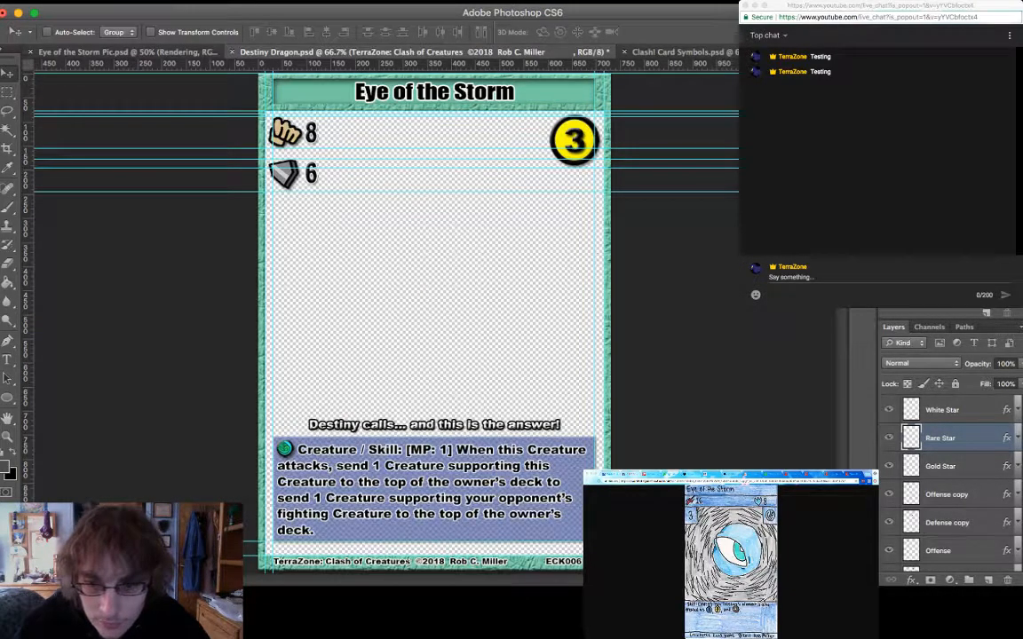
{"action": "left_click_drag", "start_coordinate": [390, 231], "coordinate": [400, 248]}
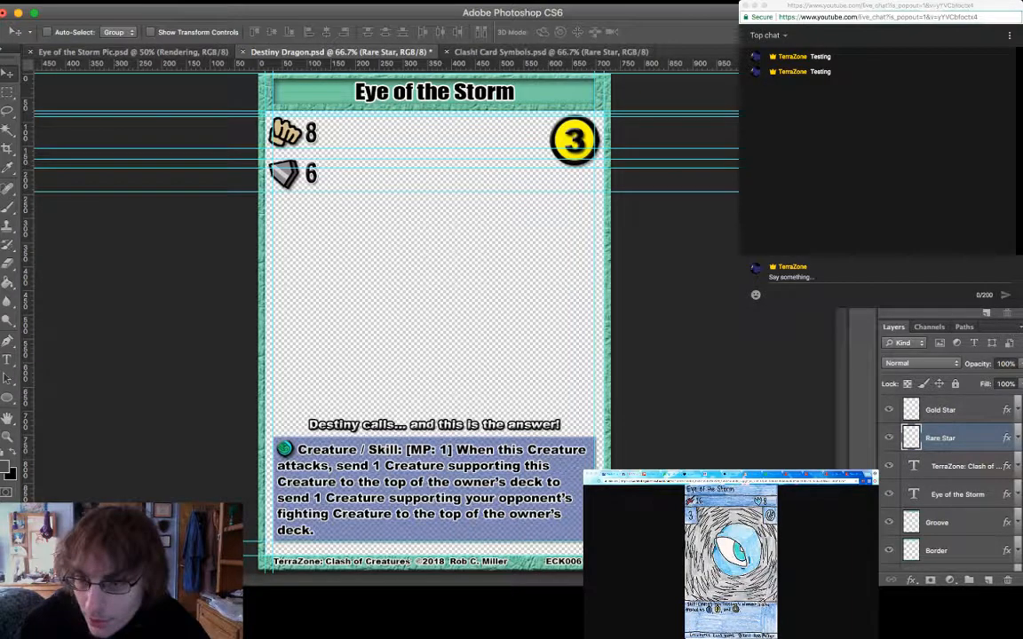
{"action": "key", "text": "ctrl+bracketright"}
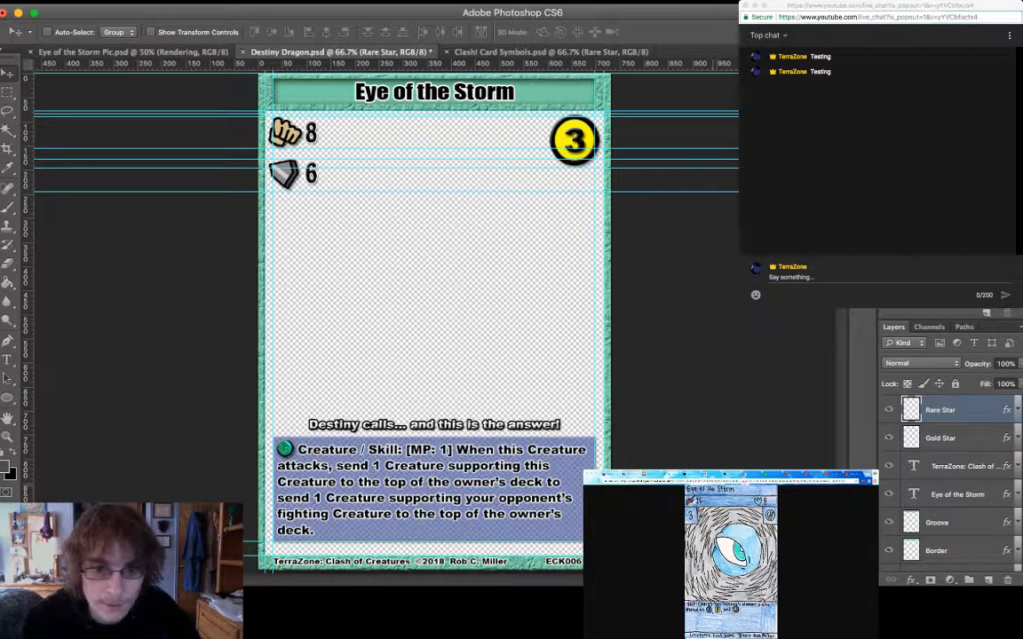
Move the Rare Star onto the footer beside ECK006 so that it covers the gold star exactly
{"action": "key", "text": "super+equal"}
{"action": "key", "text": "super+equal"}
{"action": "scroll", "coordinate": [390, 284], "scroll_direction": "down", "scroll_amount": 10}
{"action": "scroll", "coordinate": [391, 284], "scroll_direction": "right", "scroll_amount": 8}
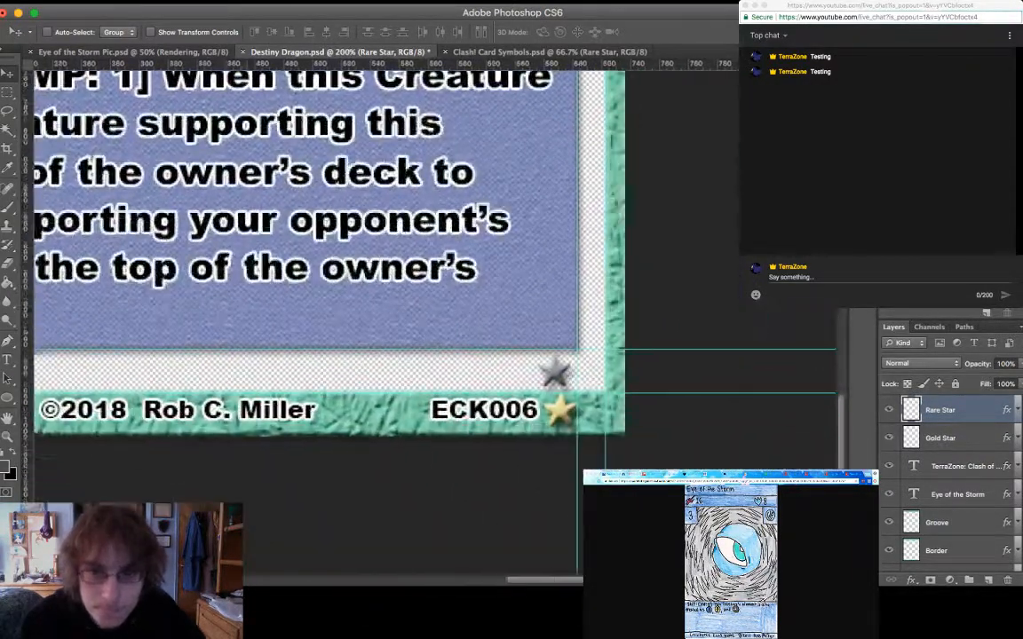
{"action": "left_click_drag", "start_coordinate": [489, 309], "coordinate": [475, 346]}
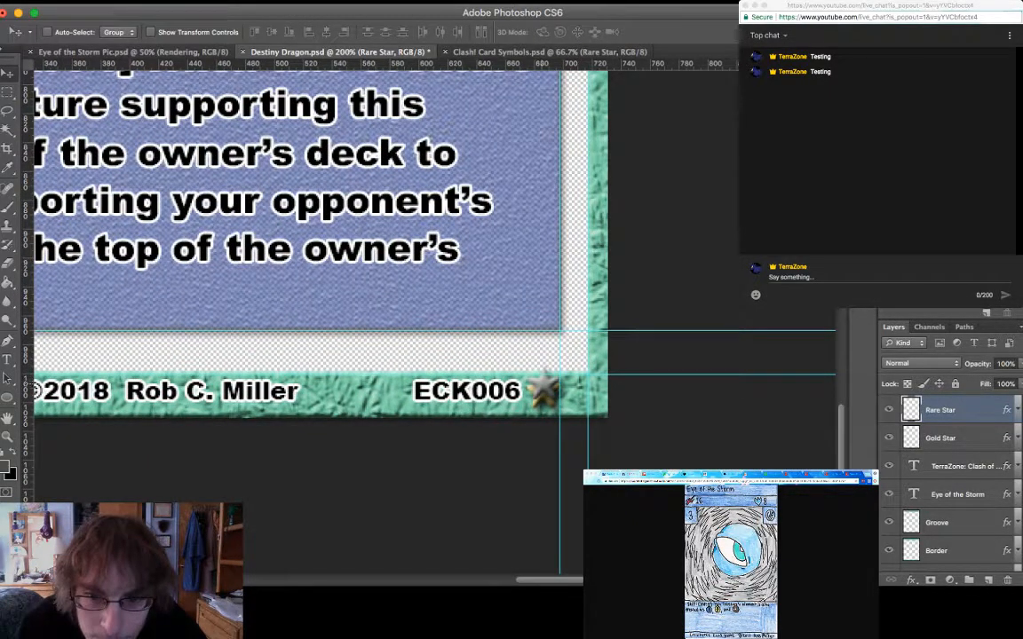
{"action": "key", "text": "Down"}
{"action": "key", "text": "Down"}
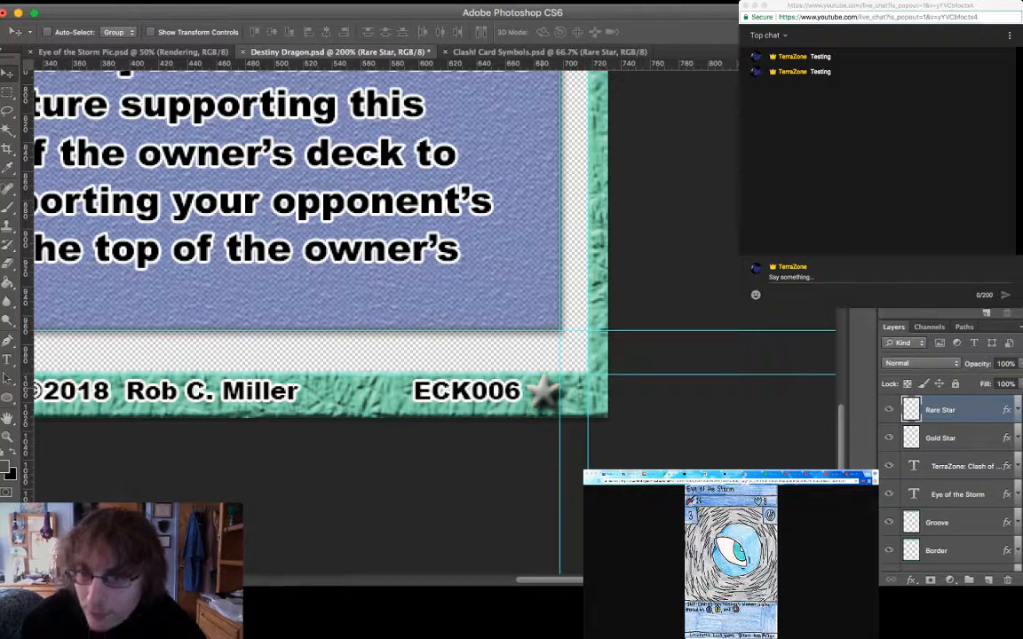
Delete the Gold Star layer from the card
{"action": "left_click", "coordinate": [941, 438]}
{"action": "key", "text": "Delete"}
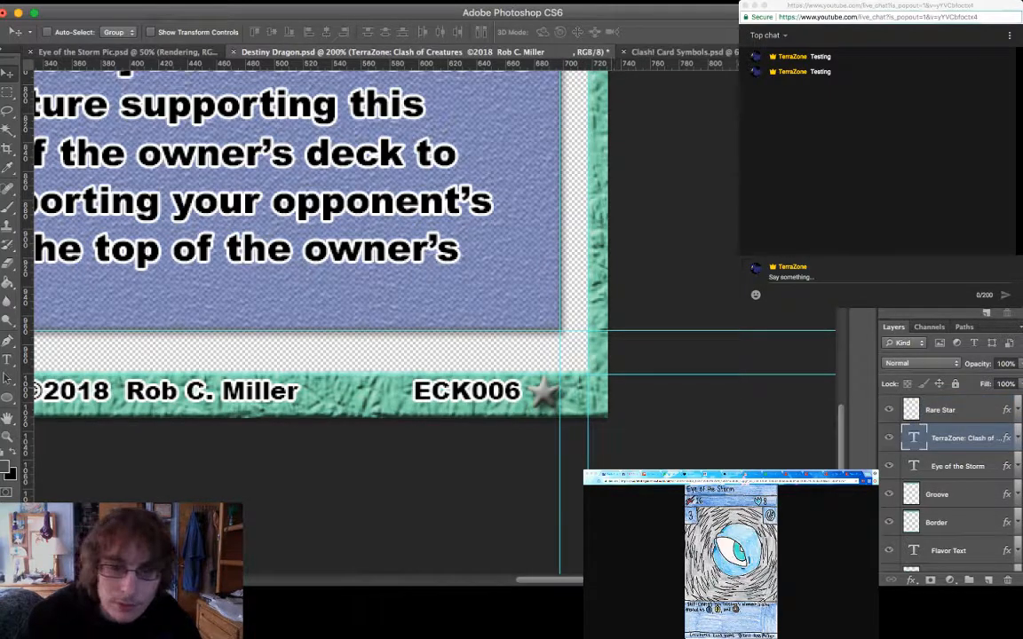
{"action": "key", "text": "super+minus"}
{"action": "key", "text": "super+minus"}
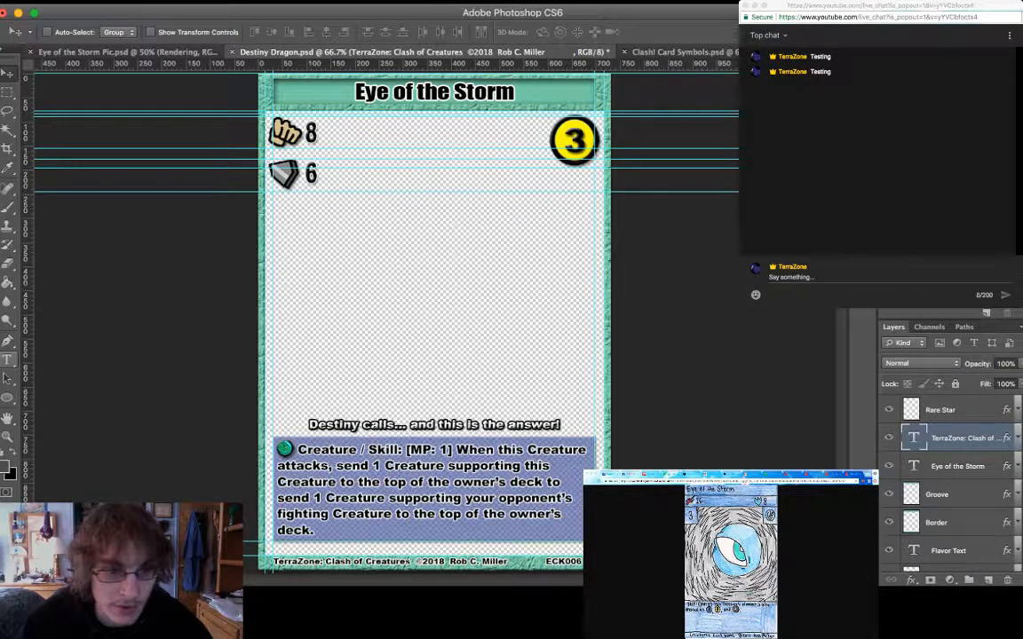
Replace the flavor text with "At the center, it is known to be calm..." and "but not in this case!" on a second line
{"action": "left_click", "coordinate": [7, 359]}
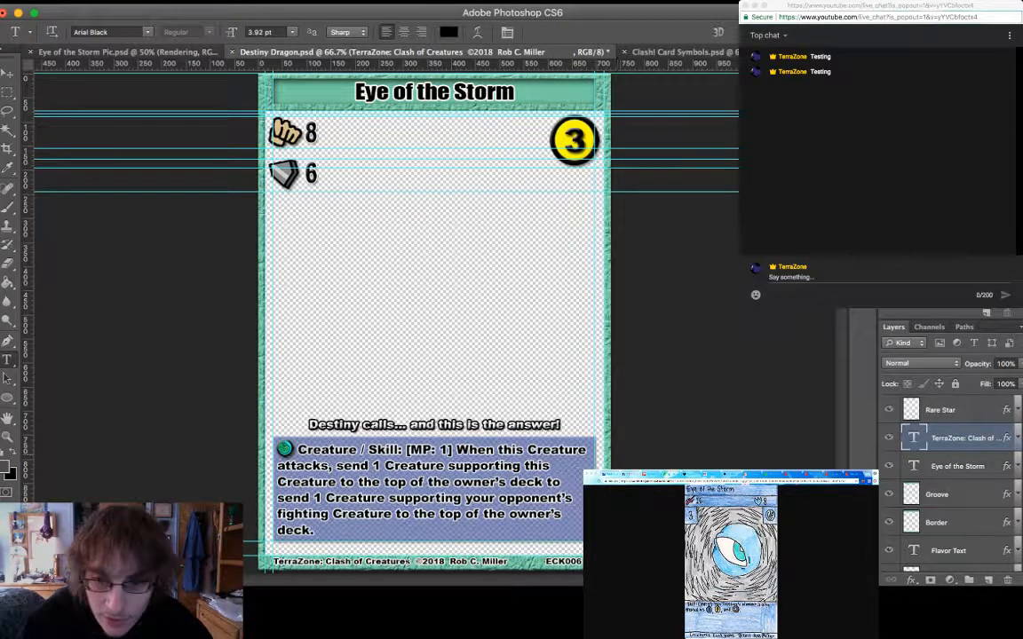
{"action": "left_click_drag", "start_coordinate": [560, 425], "coordinate": [308, 425]}
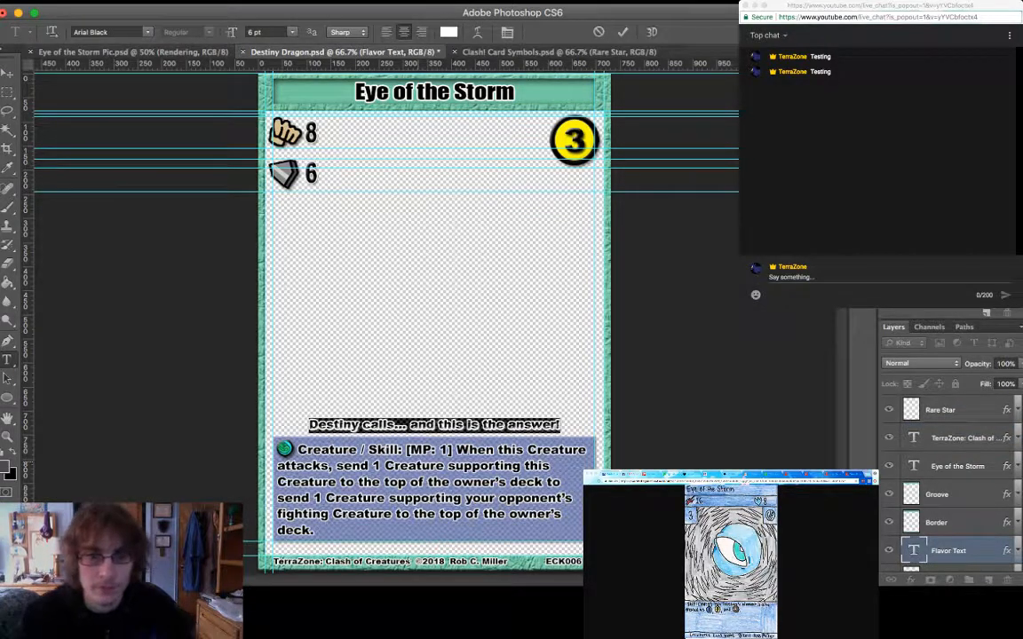
{"action": "key", "text": "BackSpace"}
{"action": "type", "text": "At"}
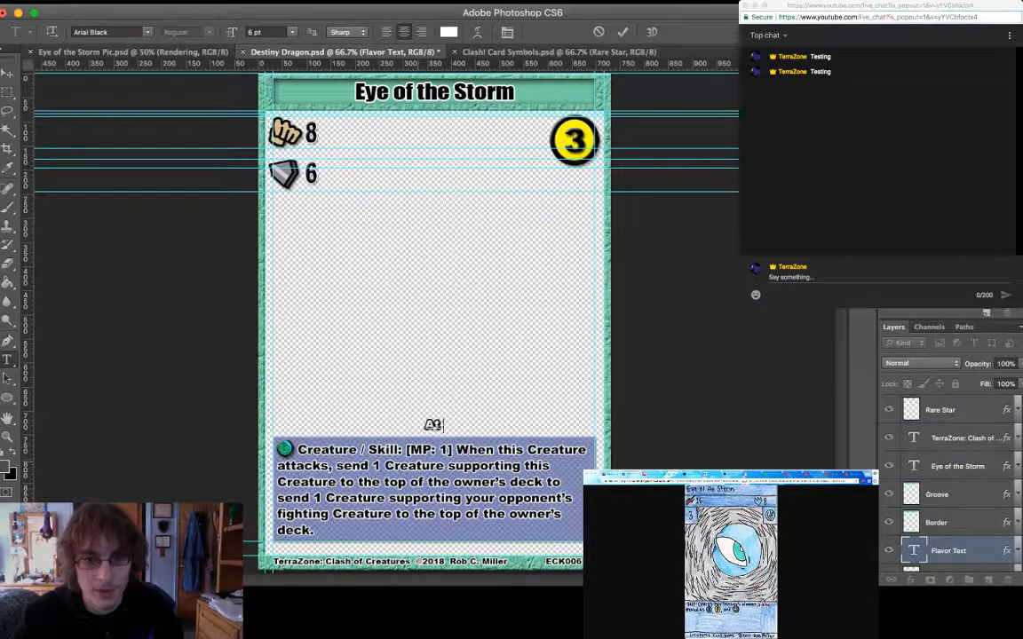
{"action": "type", "text": " the center,"}
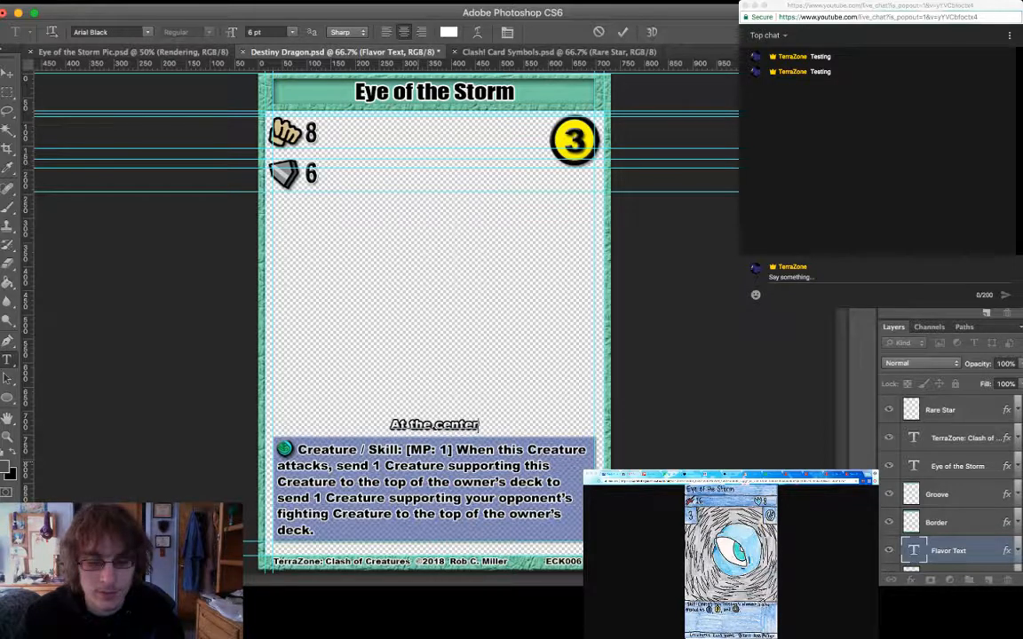
{"action": "type", "text": " it i"}
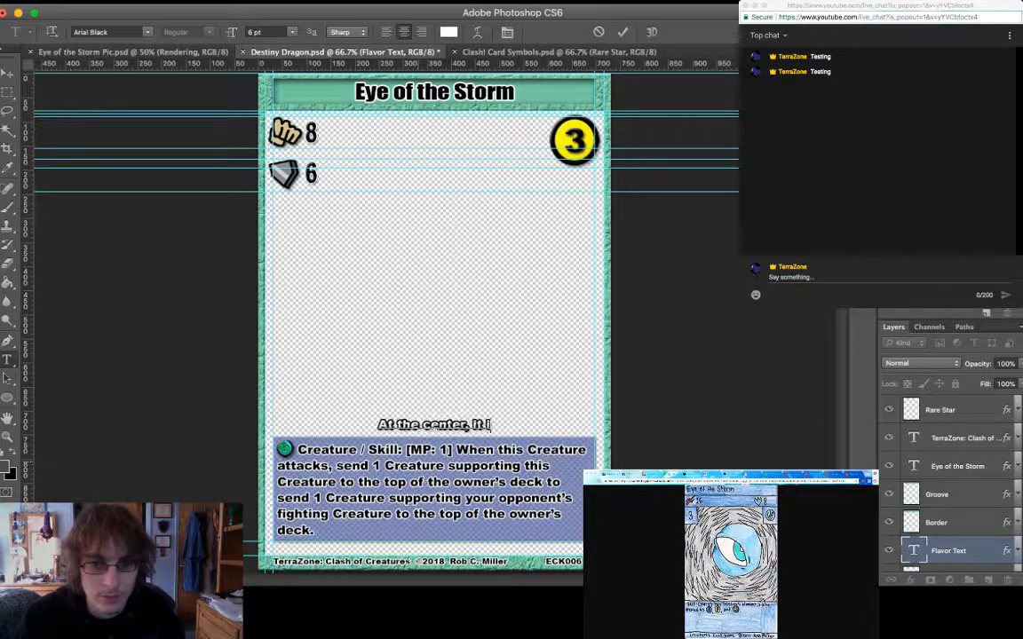
{"action": "type", "text": "s known t"}
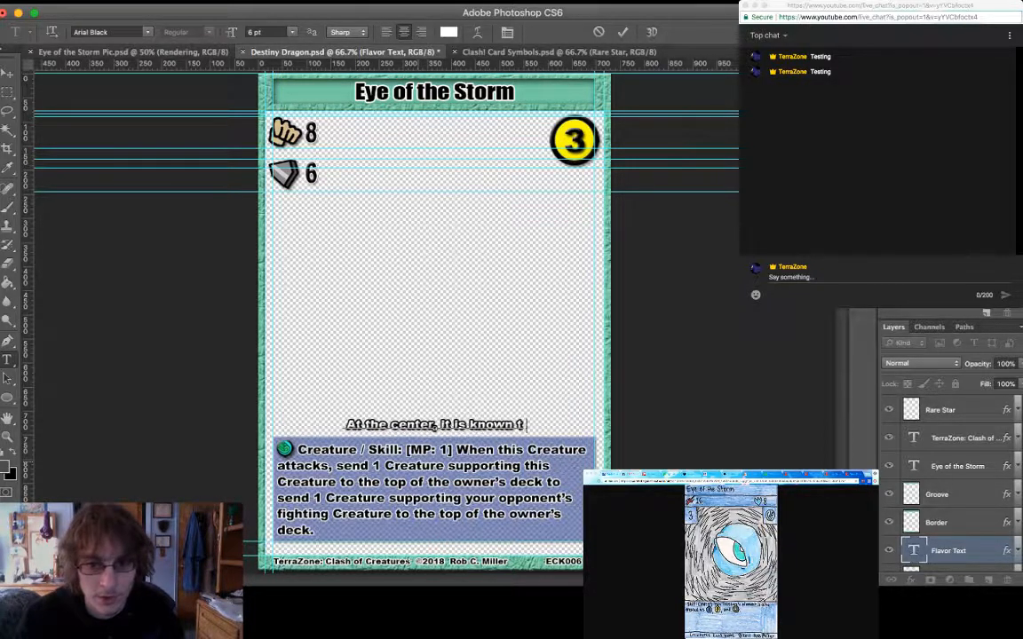
{"action": "type", "text": "o be calm..."}
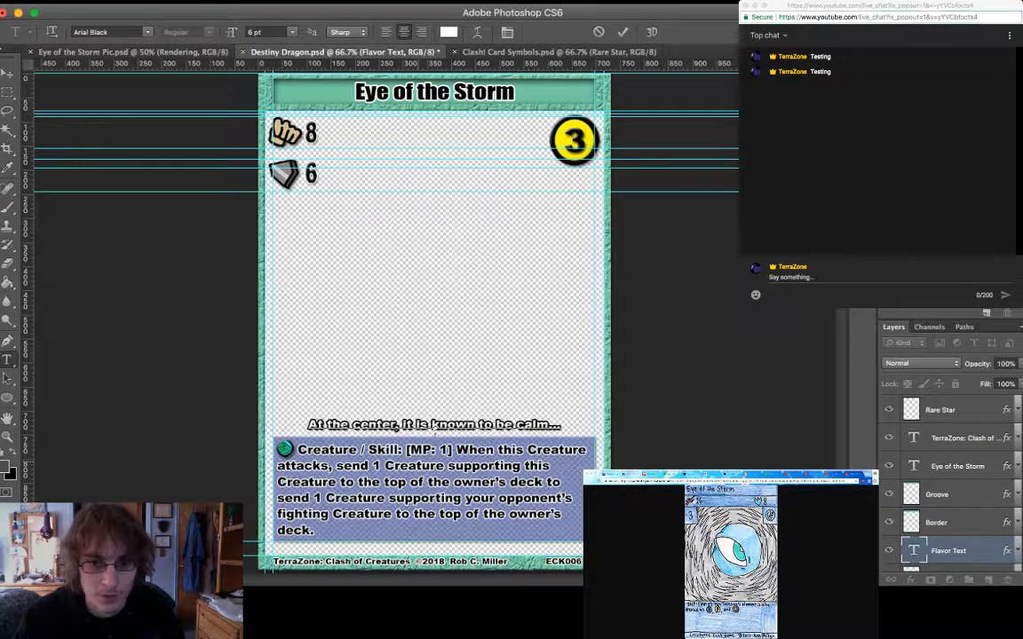
{"action": "key", "text": "Return"}
{"action": "type", "text": "but not in this case!"}
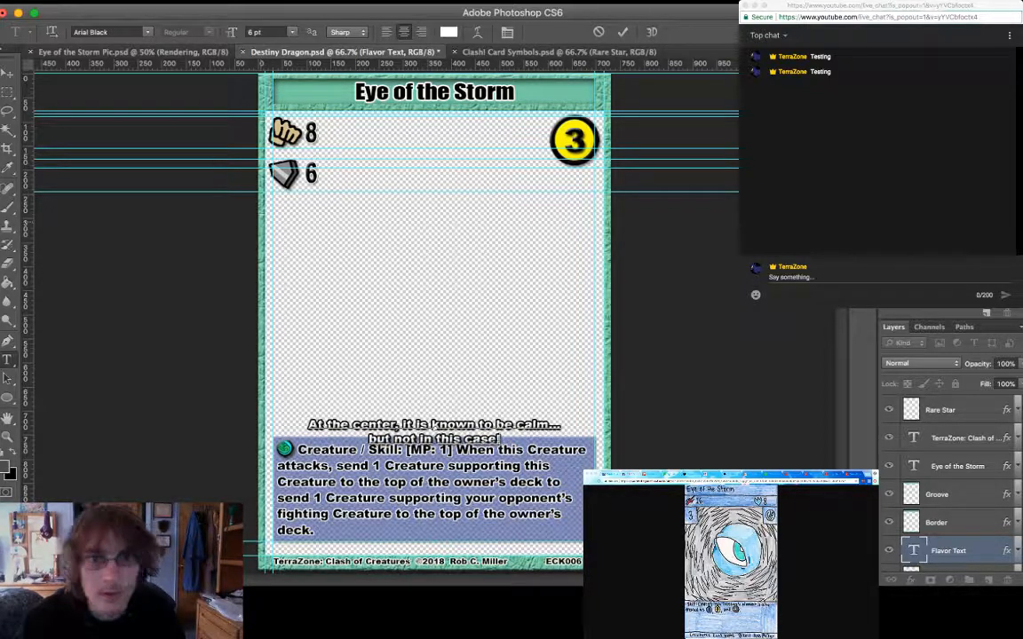
{"action": "left_click", "coordinate": [8, 71]}
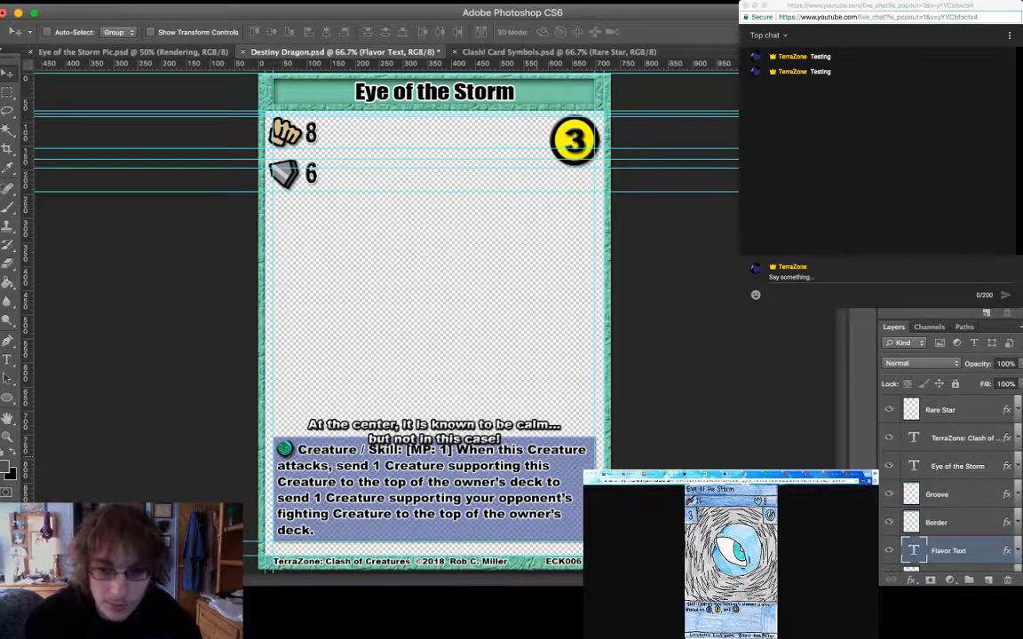
Nudge the two-line flavor text up until it sits just above the skill box without overlapping it
{"action": "key", "text": "super+equal"}
{"action": "key", "text": "super+equal"}
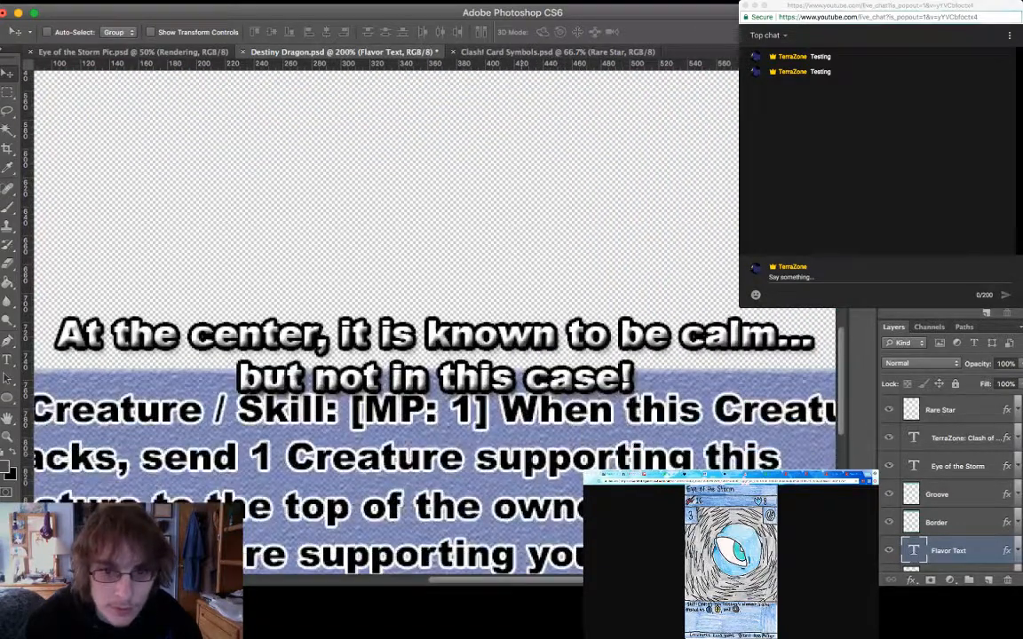
{"action": "key", "text": "Up"}
{"action": "key", "text": "Up"}
{"action": "key", "text": "Up"}
{"action": "key", "text": "Up"}
{"action": "key", "text": "Up"}
{"action": "key", "text": "Up"}
{"action": "key", "text": "Up"}
{"action": "key", "text": "Up"}
{"action": "key", "text": "Up"}
{"action": "key", "text": "Up"}
{"action": "key", "text": "Up"}
{"action": "key", "text": "Up"}
{"action": "key", "text": "Up"}
{"action": "key", "text": "Up"}
{"action": "key", "text": "Up"}
{"action": "key", "text": "Up"}
{"action": "key", "text": "Up"}
{"action": "key", "text": "Up"}
{"action": "key", "text": "Up"}
{"action": "key", "text": "Up"}
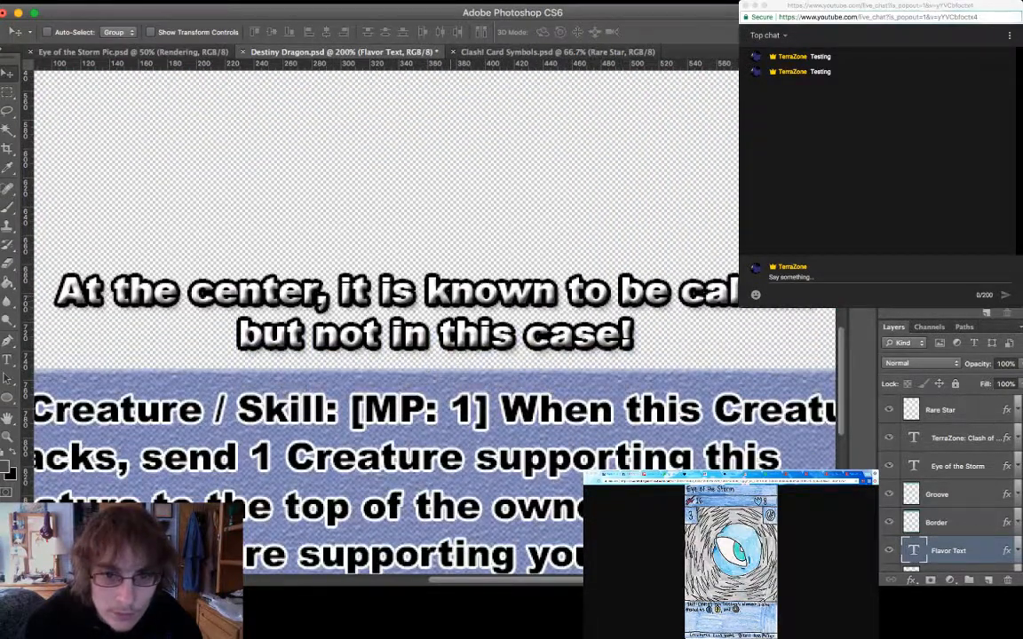
{"action": "key", "text": "Down"}
{"action": "key", "text": "Down"}
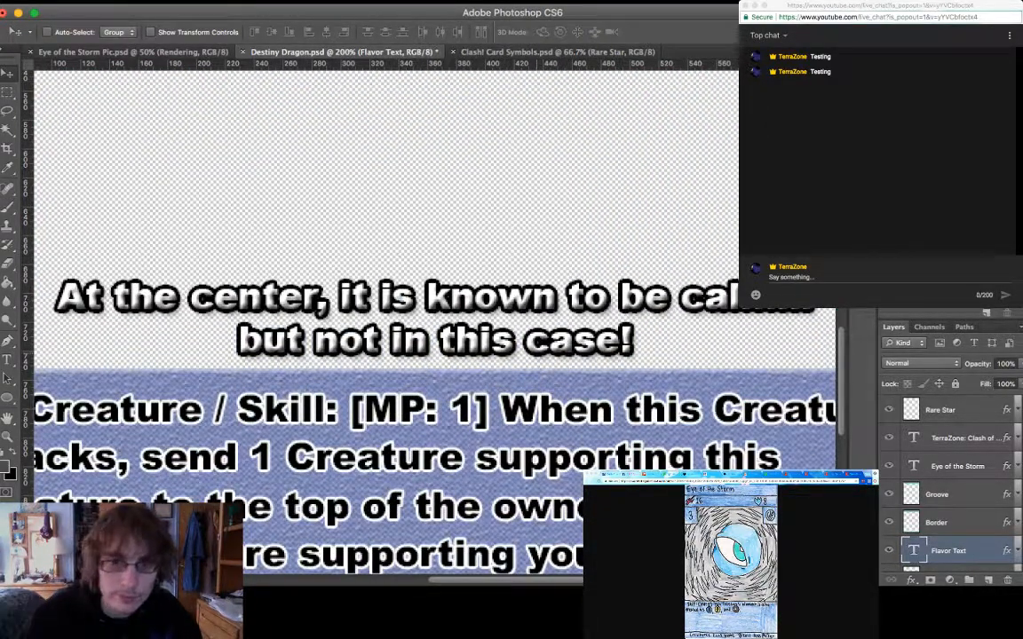
Copy all artwork layers, from Rain down to Layer 1, from Eye of the Storm Pic.psd into the card at the XX layer, filling its frame
{"action": "key", "text": "super+minus"}
{"action": "key", "text": "super+minus"}
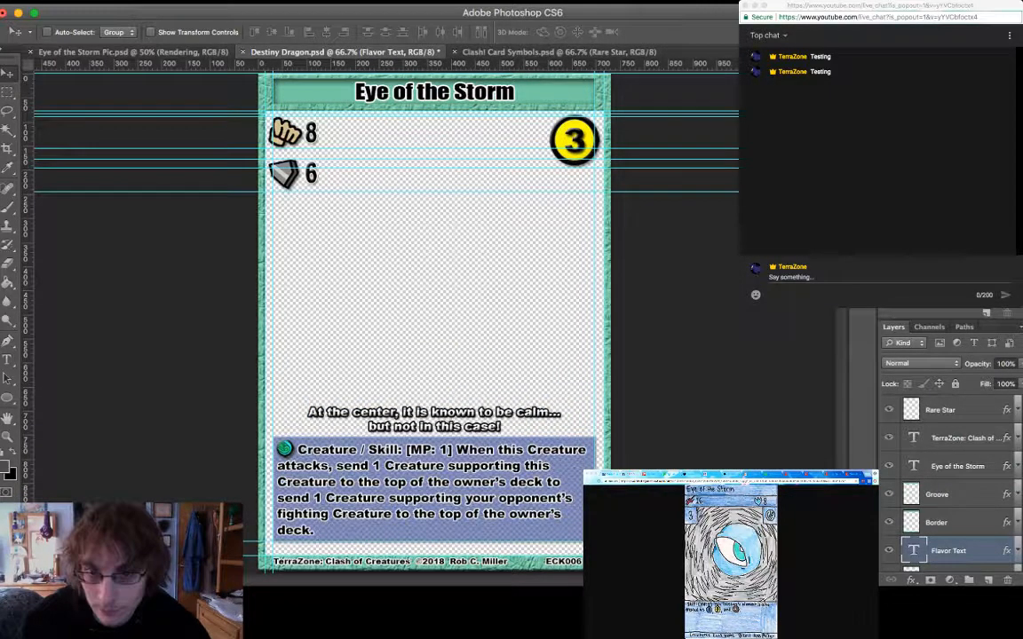
{"action": "scroll", "coordinate": [950, 483], "scroll_direction": "down", "scroll_amount": 5}
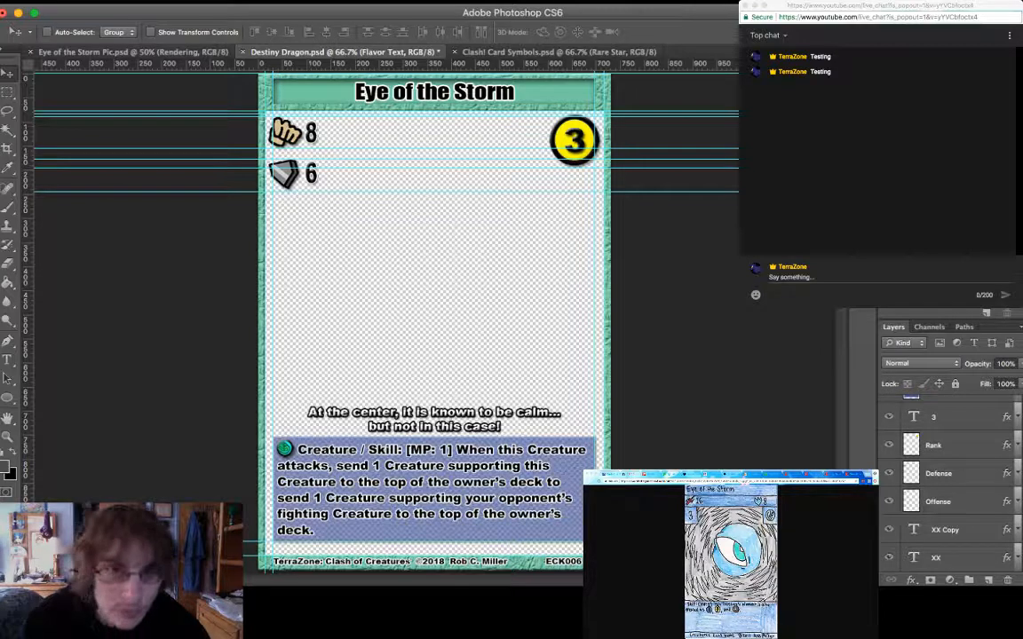
{"action": "left_click", "coordinate": [941, 557]}
{"action": "left_click", "coordinate": [177, 52]}
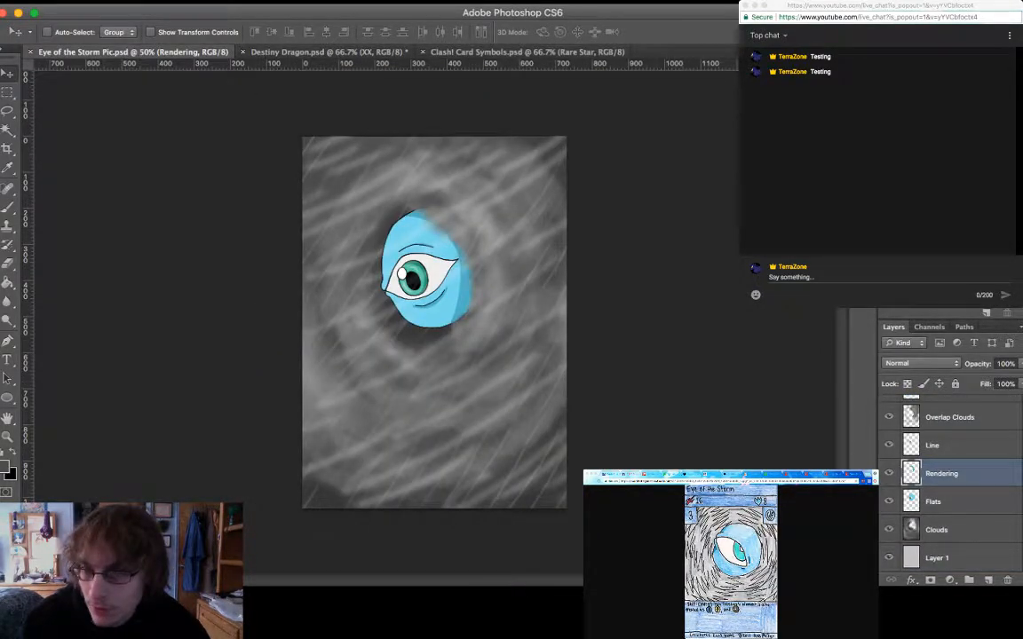
{"action": "scroll", "coordinate": [950, 484], "scroll_direction": "up", "scroll_amount": 2}
{"action": "left_click", "coordinate": [941, 409]}
{"action": "scroll", "coordinate": [950, 483], "scroll_direction": "down", "scroll_amount": 2}
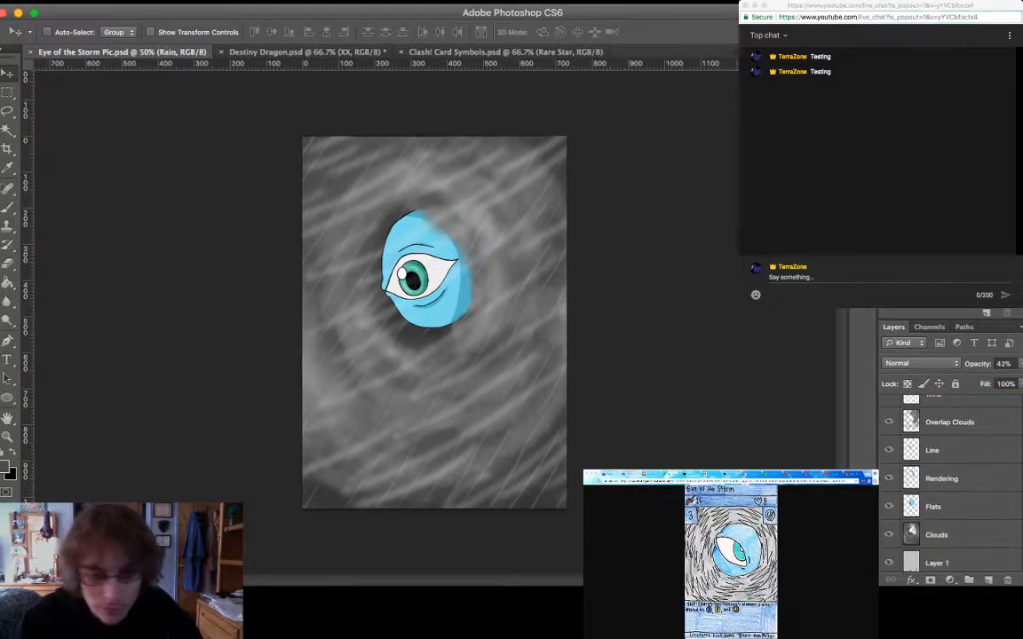
{"action": "left_click", "coordinate": [937, 558], "text": "shift"}
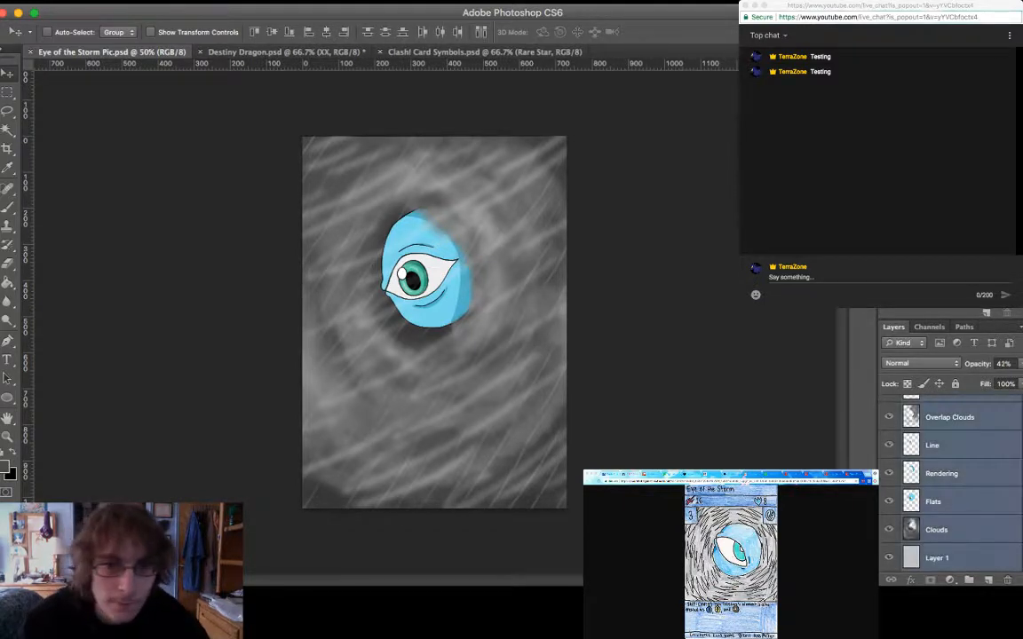
{"action": "left_click_drag", "start_coordinate": [490, 383], "coordinate": [434, 337]}
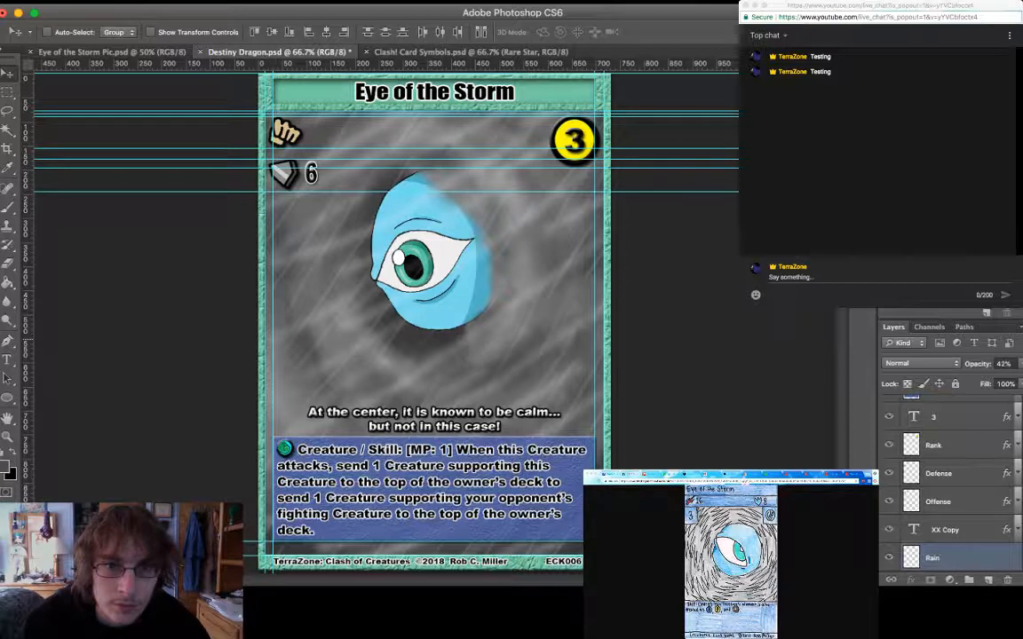
Move the imported artwork layers beneath the XX text layer, check their order in the stack, and select only the Rain layer
{"action": "scroll", "coordinate": [946, 479], "scroll_direction": "down", "scroll_amount": 5}
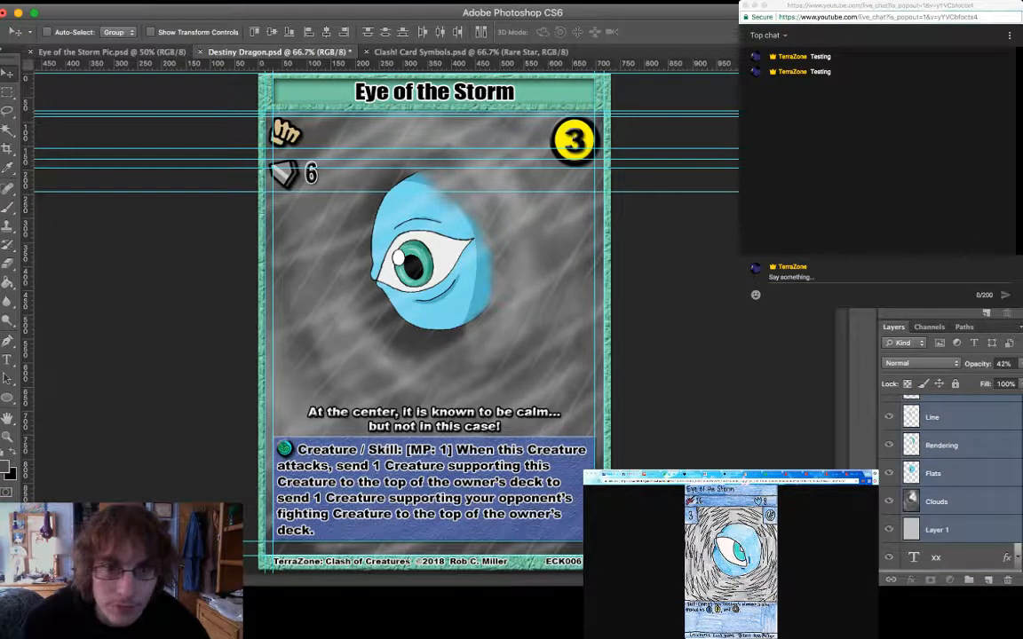
{"action": "scroll", "coordinate": [945, 479], "scroll_direction": "up", "scroll_amount": 3}
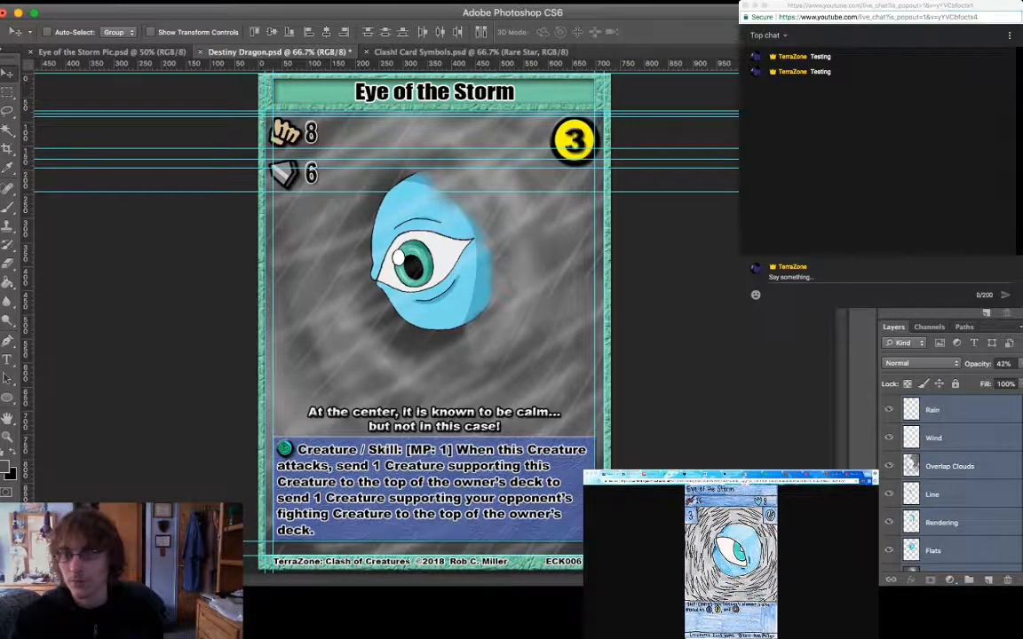
{"action": "scroll", "coordinate": [950, 479], "scroll_direction": "down", "scroll_amount": 3}
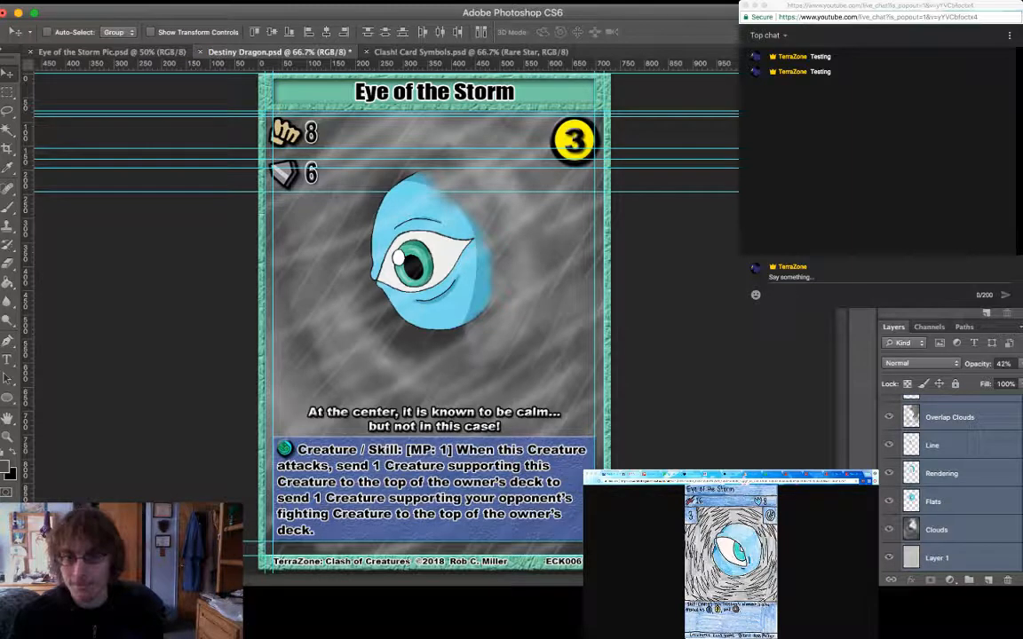
{"action": "scroll", "coordinate": [950, 480], "scroll_direction": "up", "scroll_amount": 1}
{"action": "scroll", "coordinate": [950, 479], "scroll_direction": "down", "scroll_amount": 1}
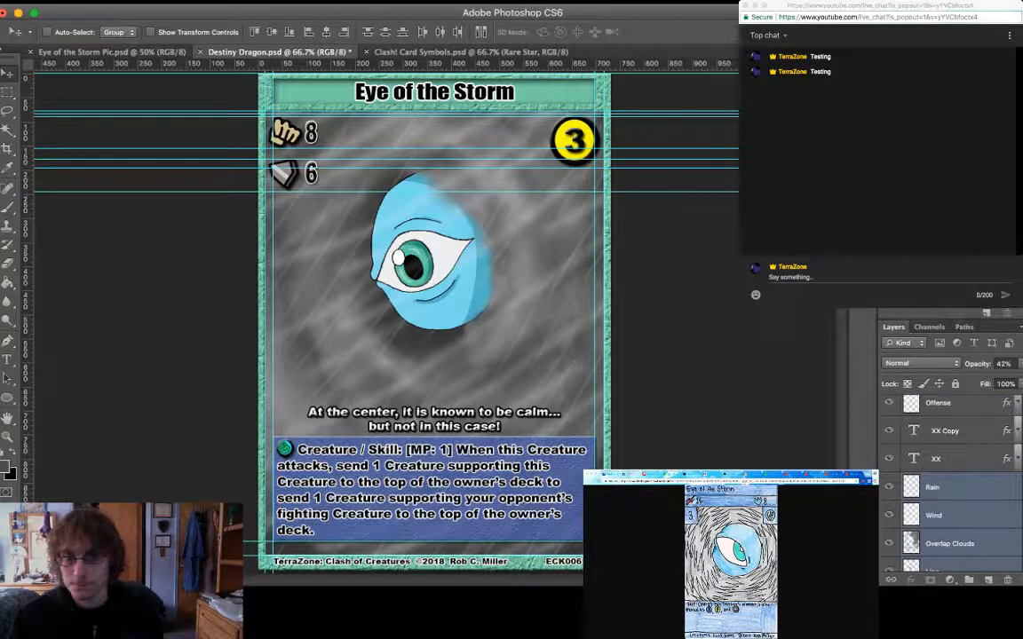
{"action": "scroll", "coordinate": [950, 479], "scroll_direction": "up", "scroll_amount": 3}
{"action": "scroll", "coordinate": [950, 480], "scroll_direction": "down", "scroll_amount": 3}
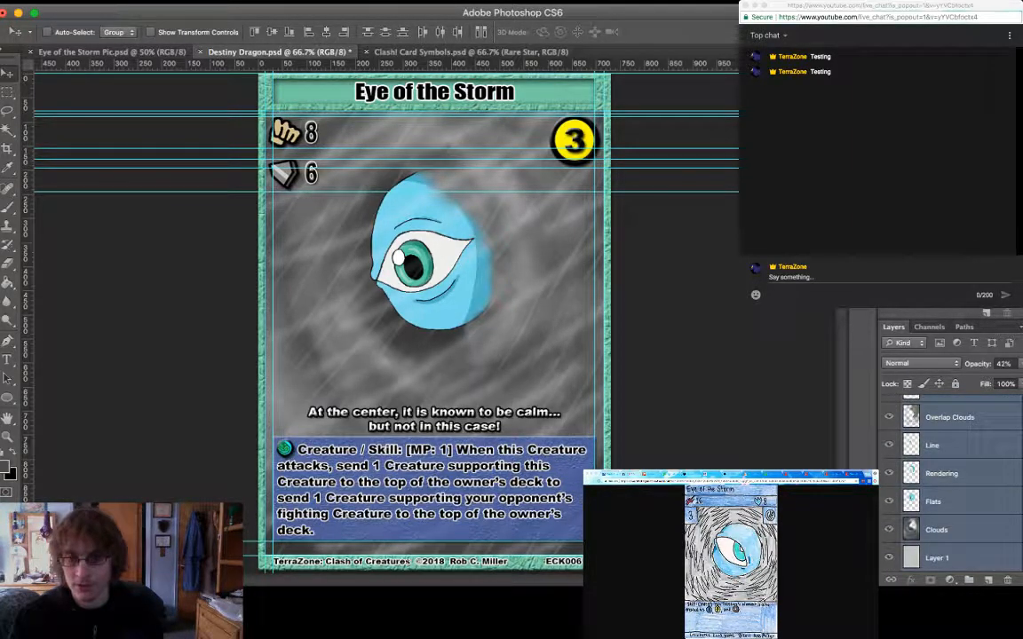
{"action": "scroll", "coordinate": [950, 479], "scroll_direction": "up", "scroll_amount": 2}
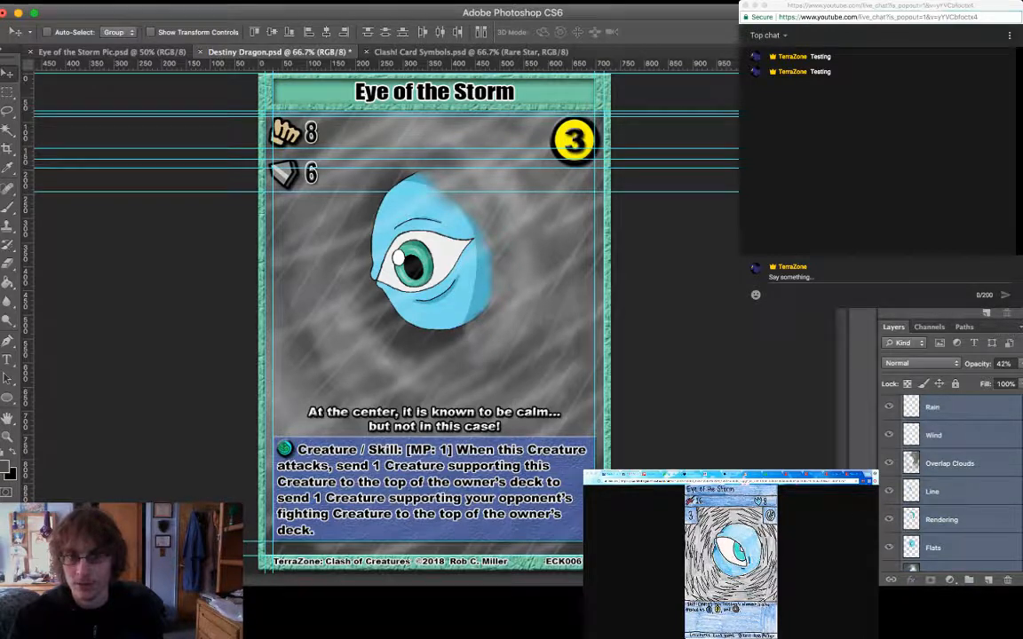
{"action": "scroll", "coordinate": [950, 479], "scroll_direction": "down", "scroll_amount": 2}
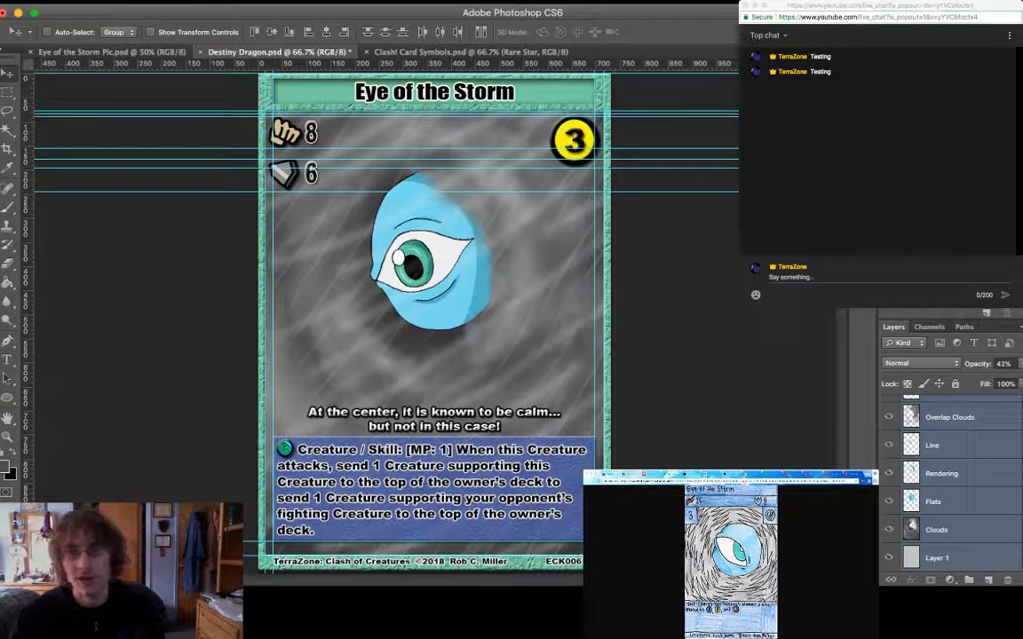
{"action": "scroll", "coordinate": [950, 480], "scroll_direction": "up", "scroll_amount": 5}
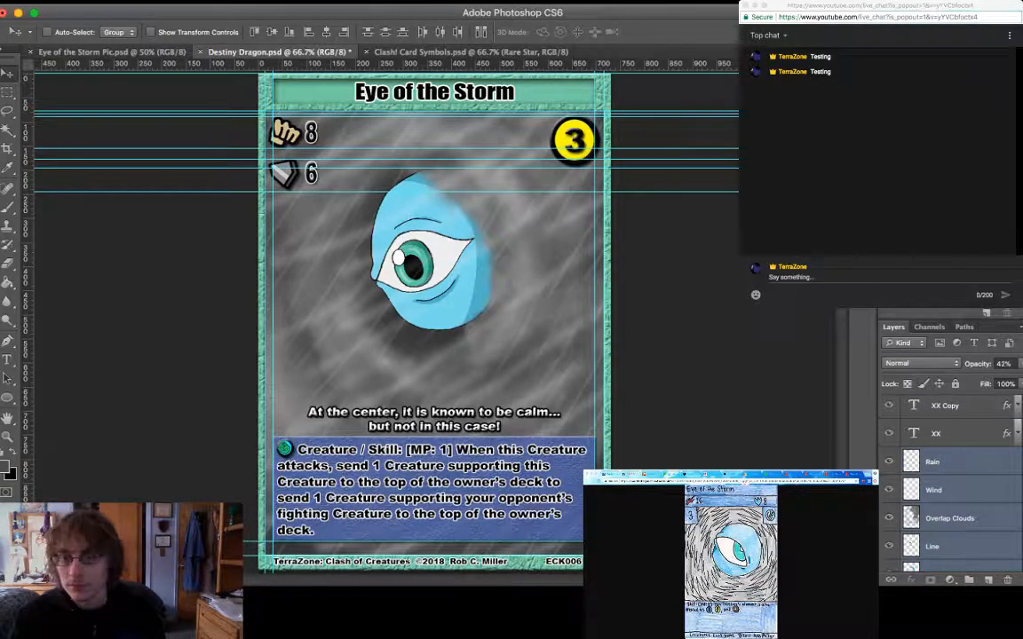
{"action": "left_click", "coordinate": [933, 461]}
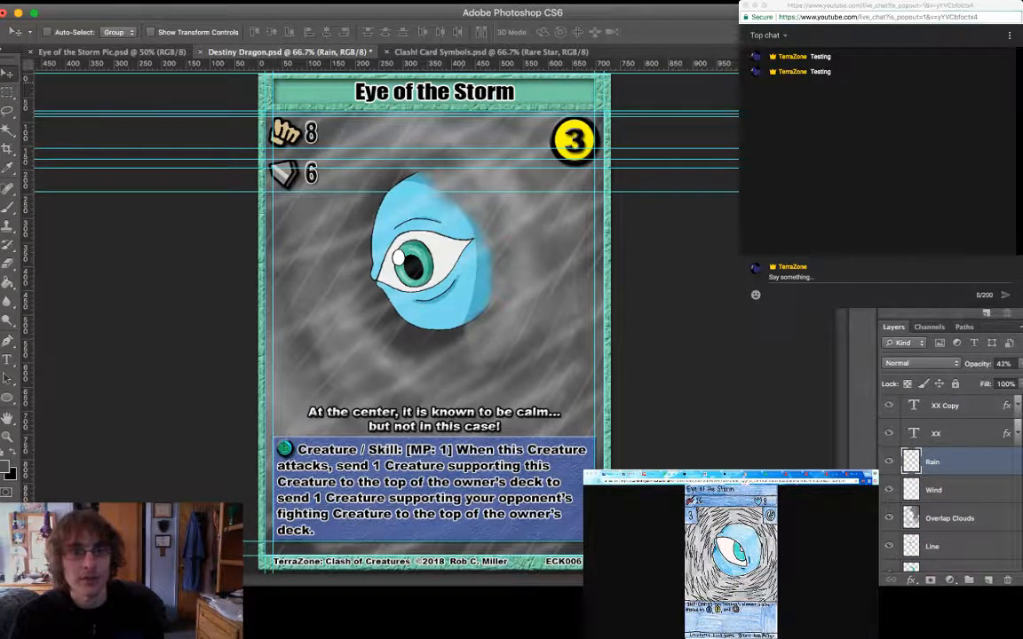
Close the Clash! Card Symbols.psd and Eye of the Storm Pic.psd documents, keeping only the card open
{"action": "key", "text": "super+w"}
{"action": "key", "text": "ctrl+Tab"}
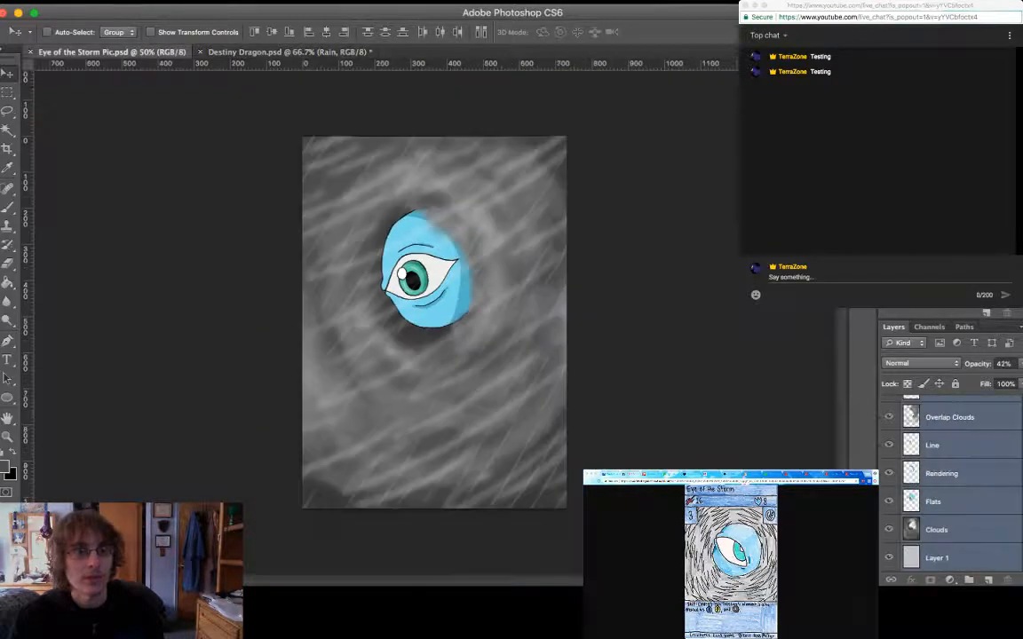
{"action": "key", "text": "super+w"}
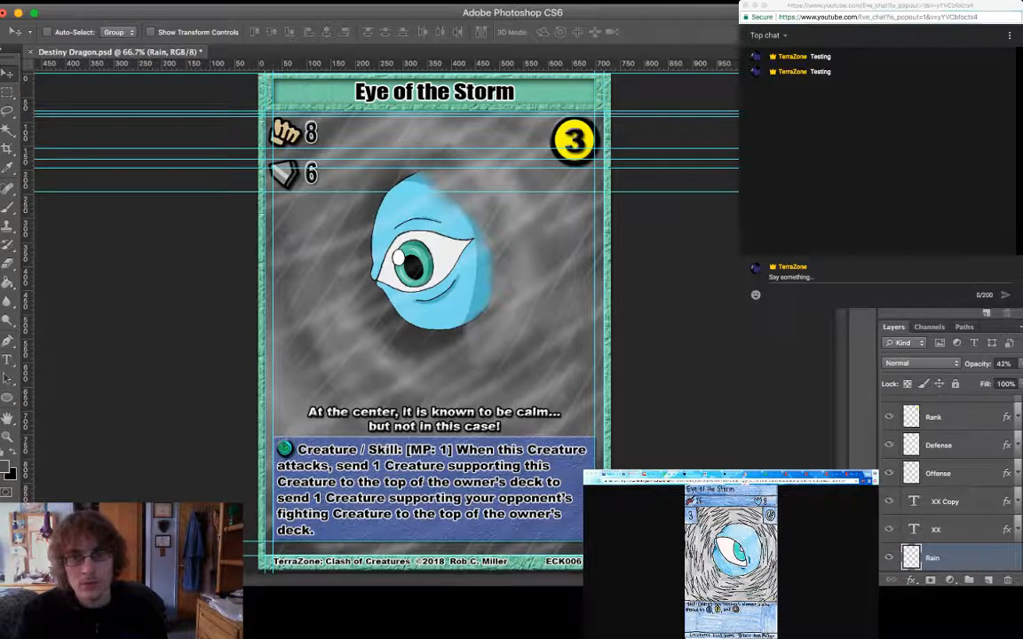
Save the card as Eye of the Storm.psd and start a Save for Web export of it
{"action": "key", "text": "Return"}
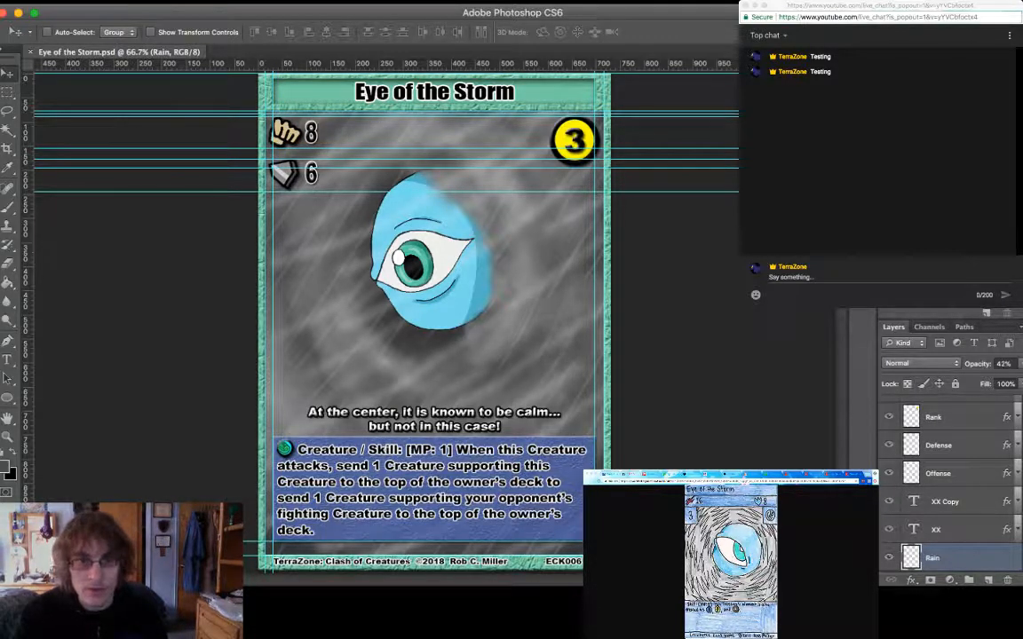
{"action": "key", "text": "alt+shift+super+s"}
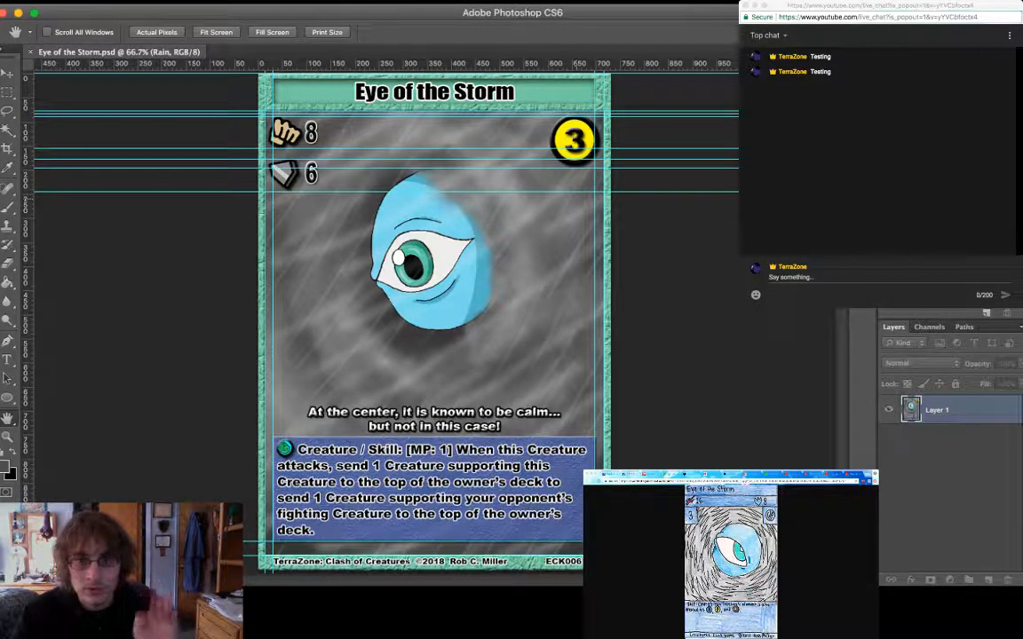